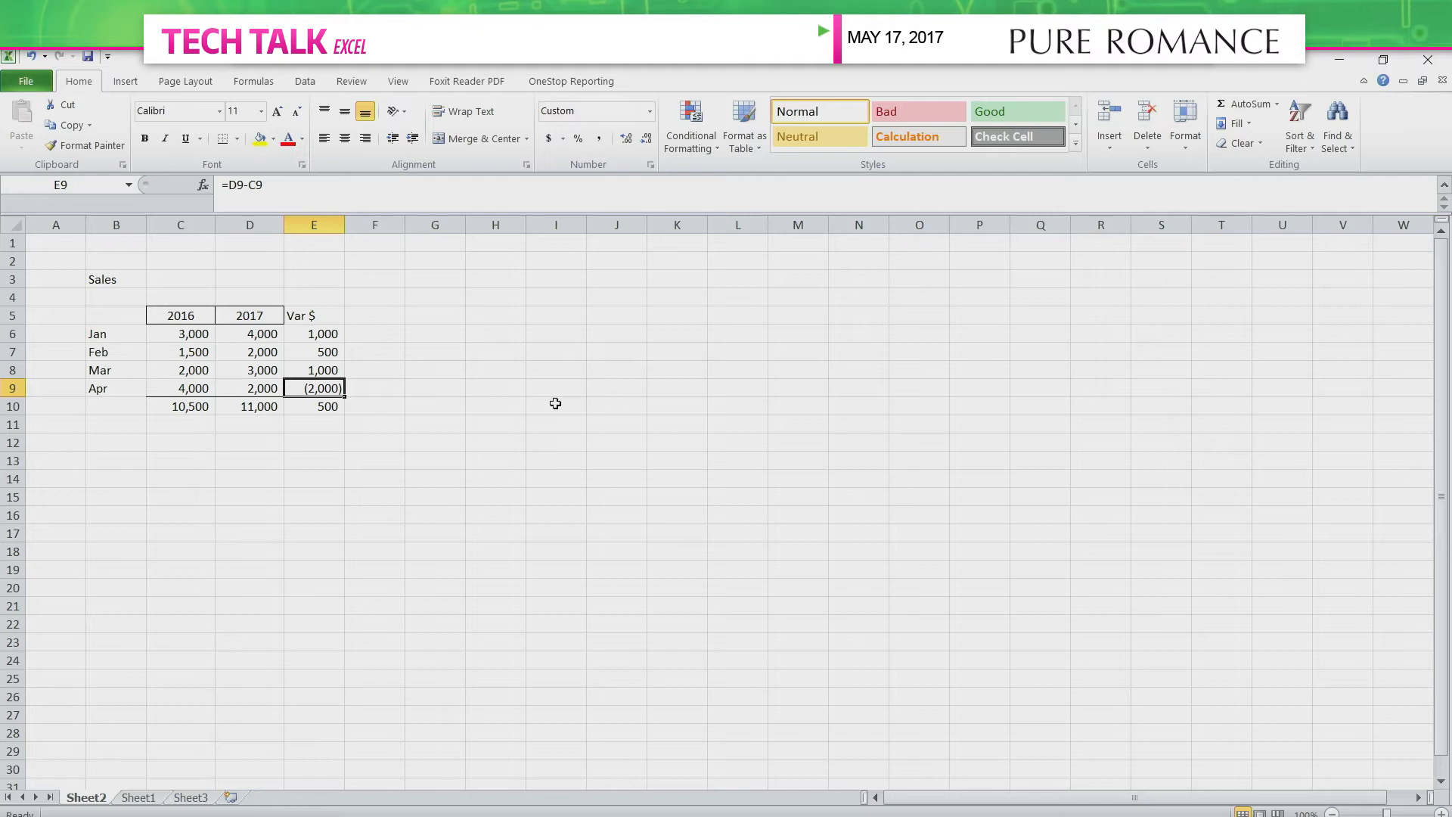
Enter the column header "Var %" in cell F5, beside the Var $ header.
{"action": "key", "text": "Up"}
{"action": "key", "text": "Up"}
{"action": "key", "text": "Up"}
{"action": "key", "text": "Up"}
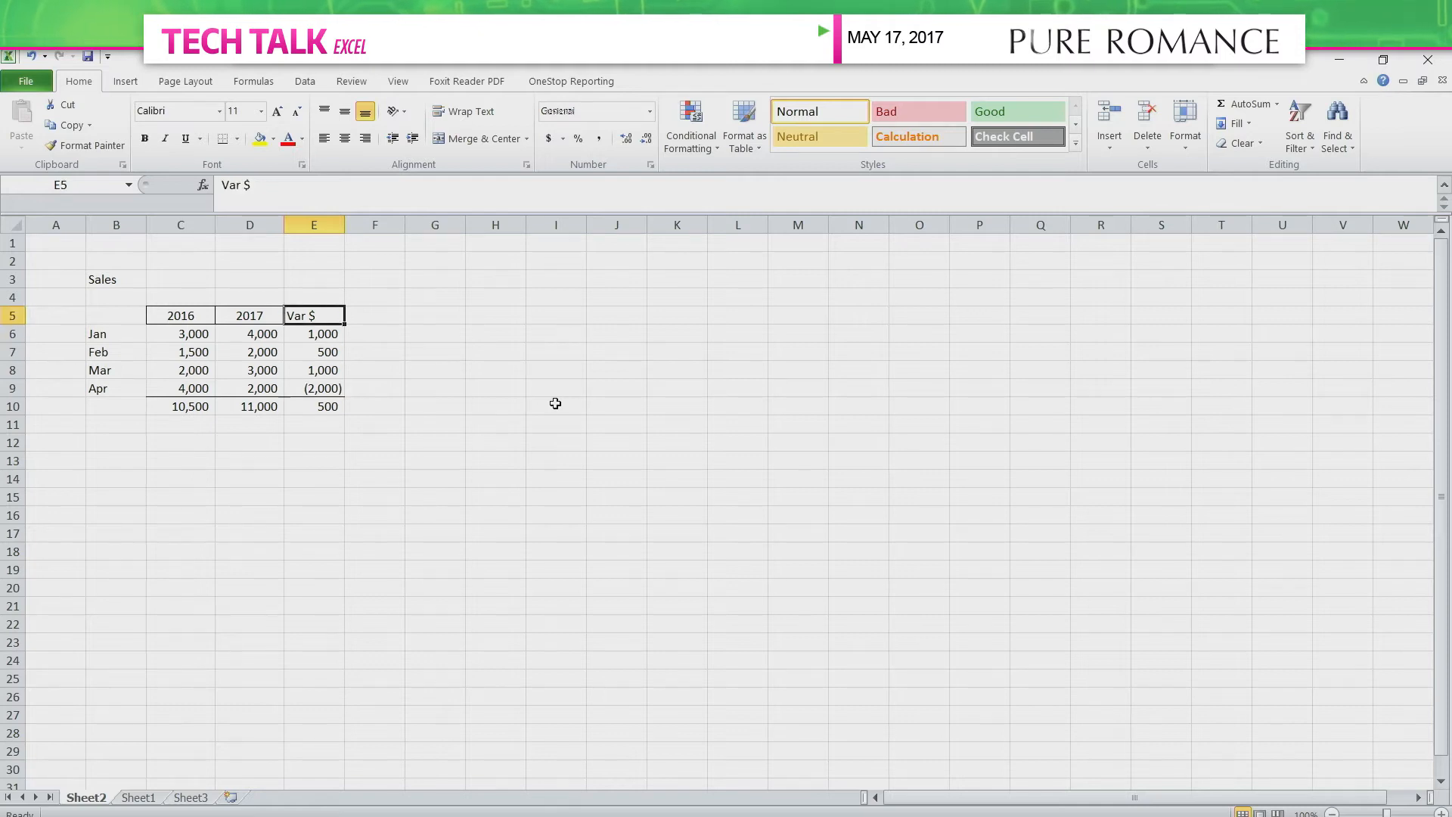
{"action": "key", "text": "Right"}
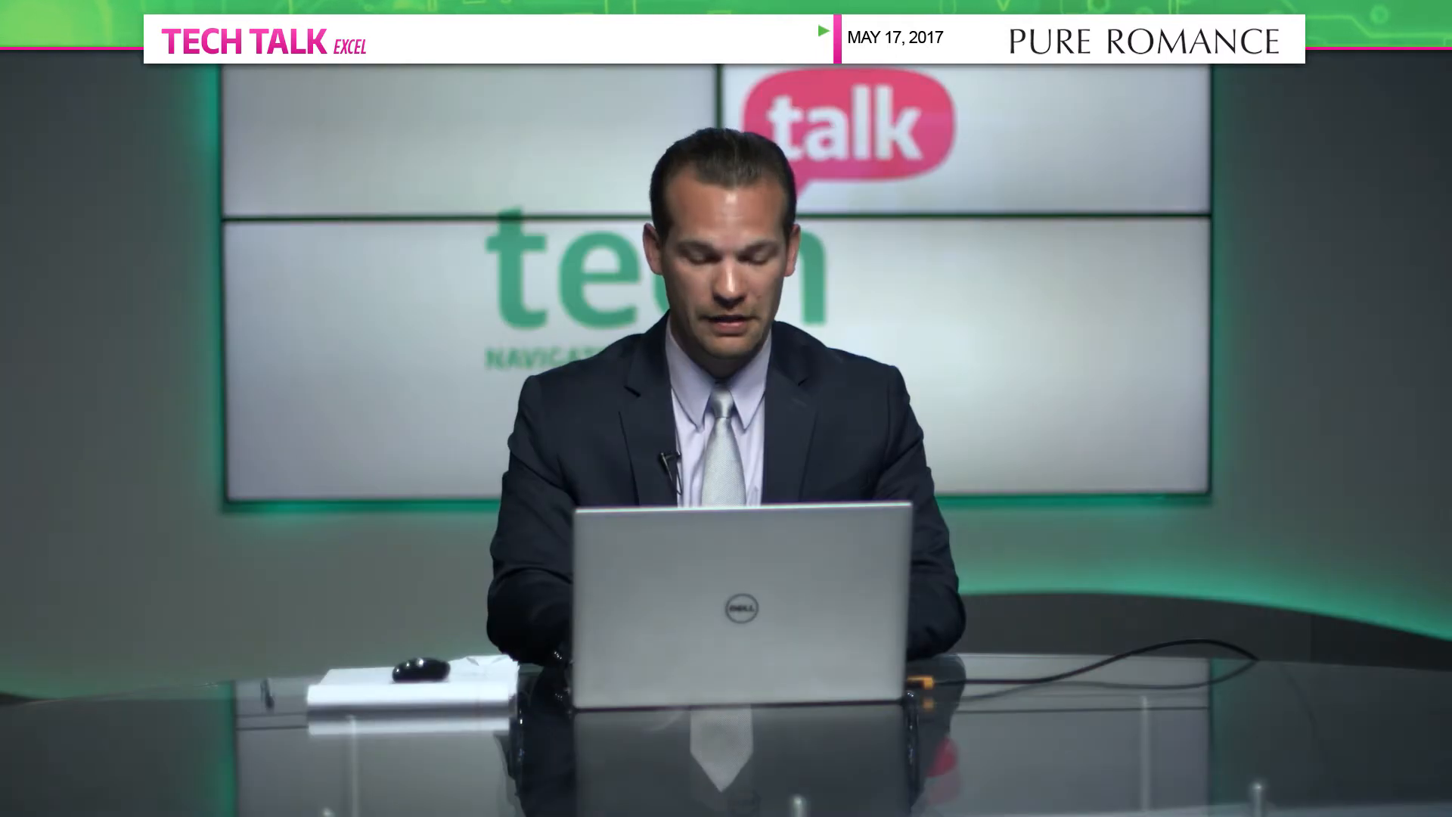
{"action": "type", "text": "Var "}
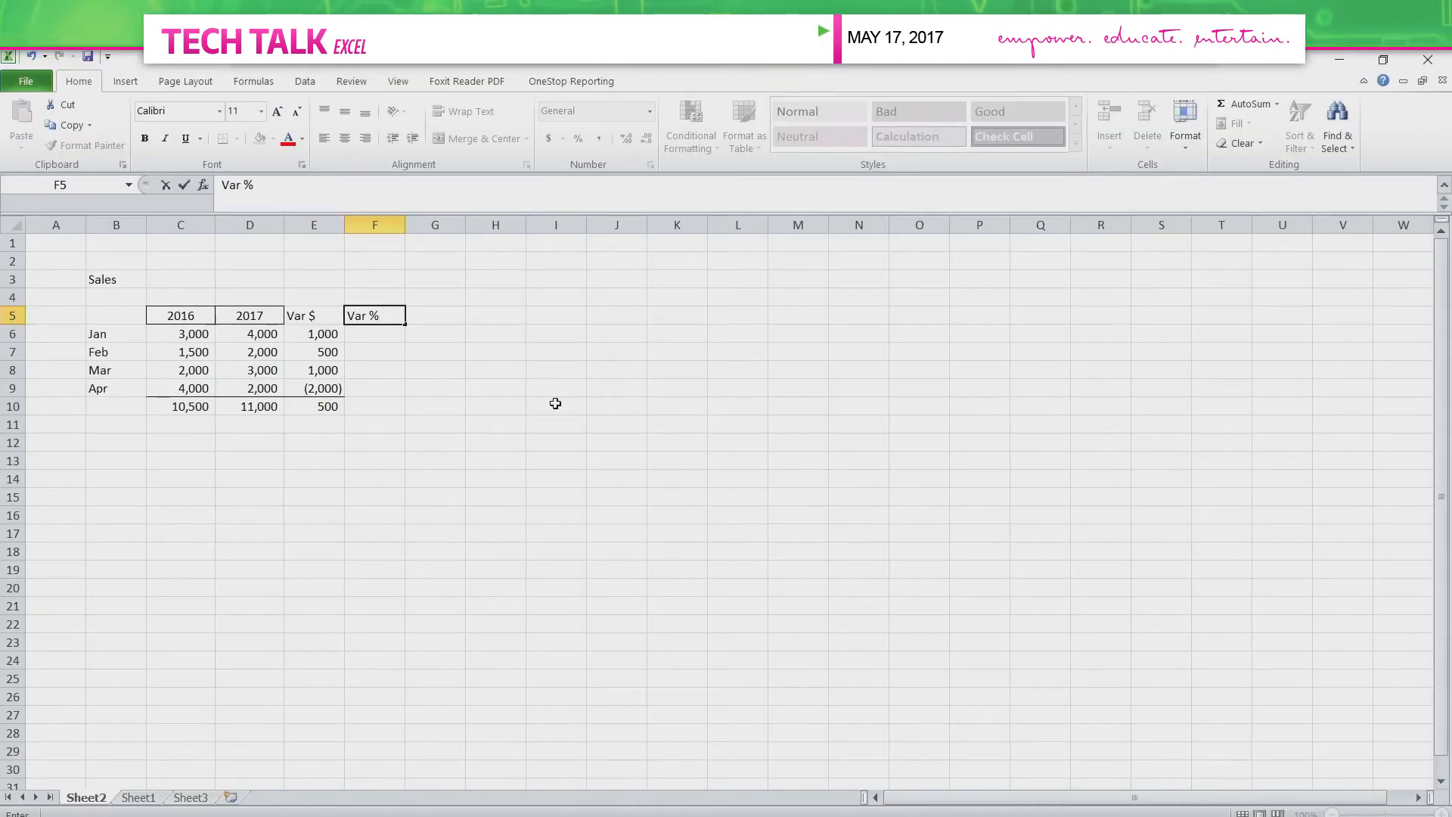
{"action": "type", "text": "%"}
{"action": "key", "text": "Return"}
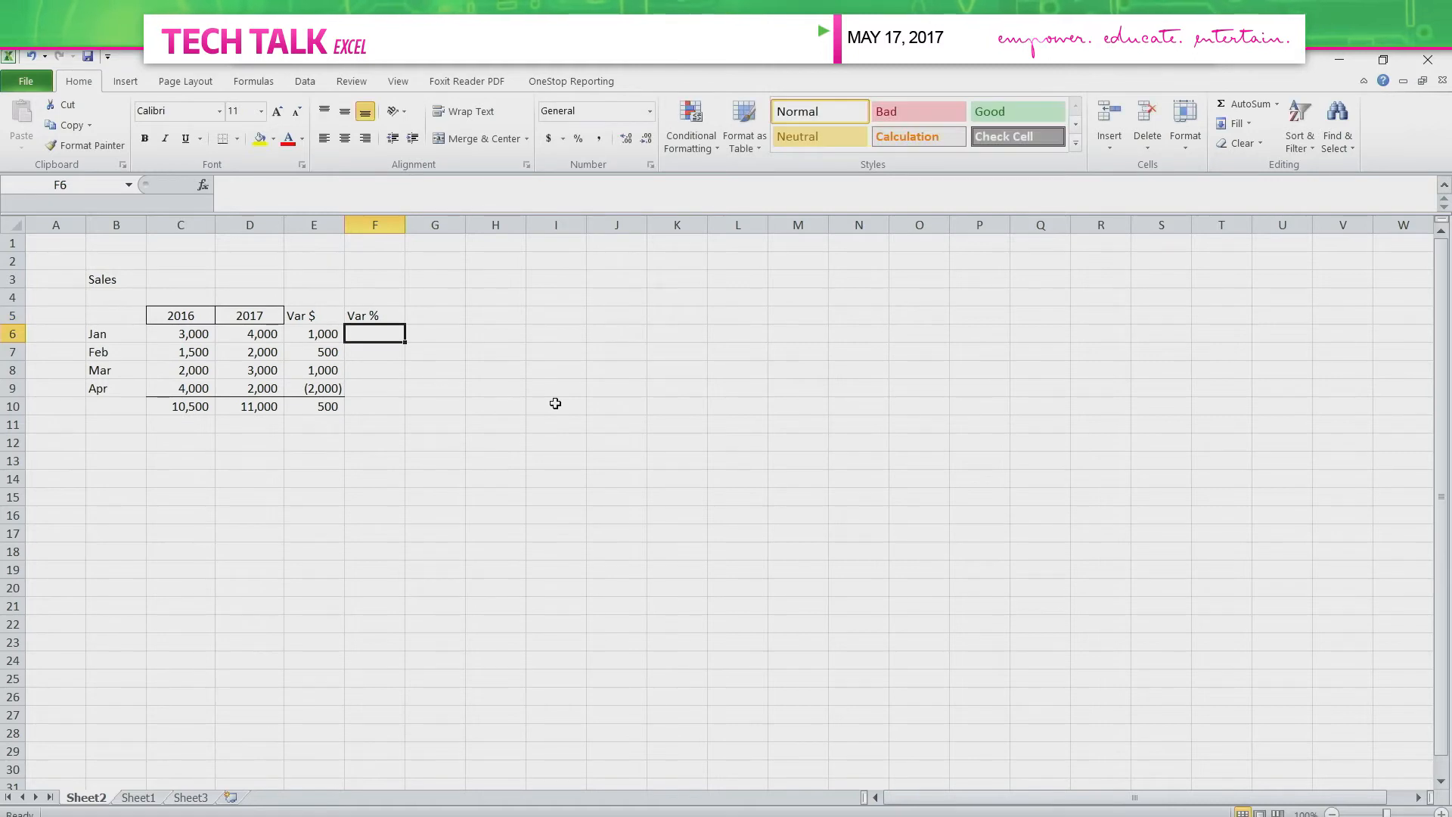
Center the Var $ and Var % headers in E5:F5 and apply borders around both cells.
{"action": "key", "text": "Up"}
{"action": "key", "text": "Left"}
{"action": "key", "text": "shift+Right"}
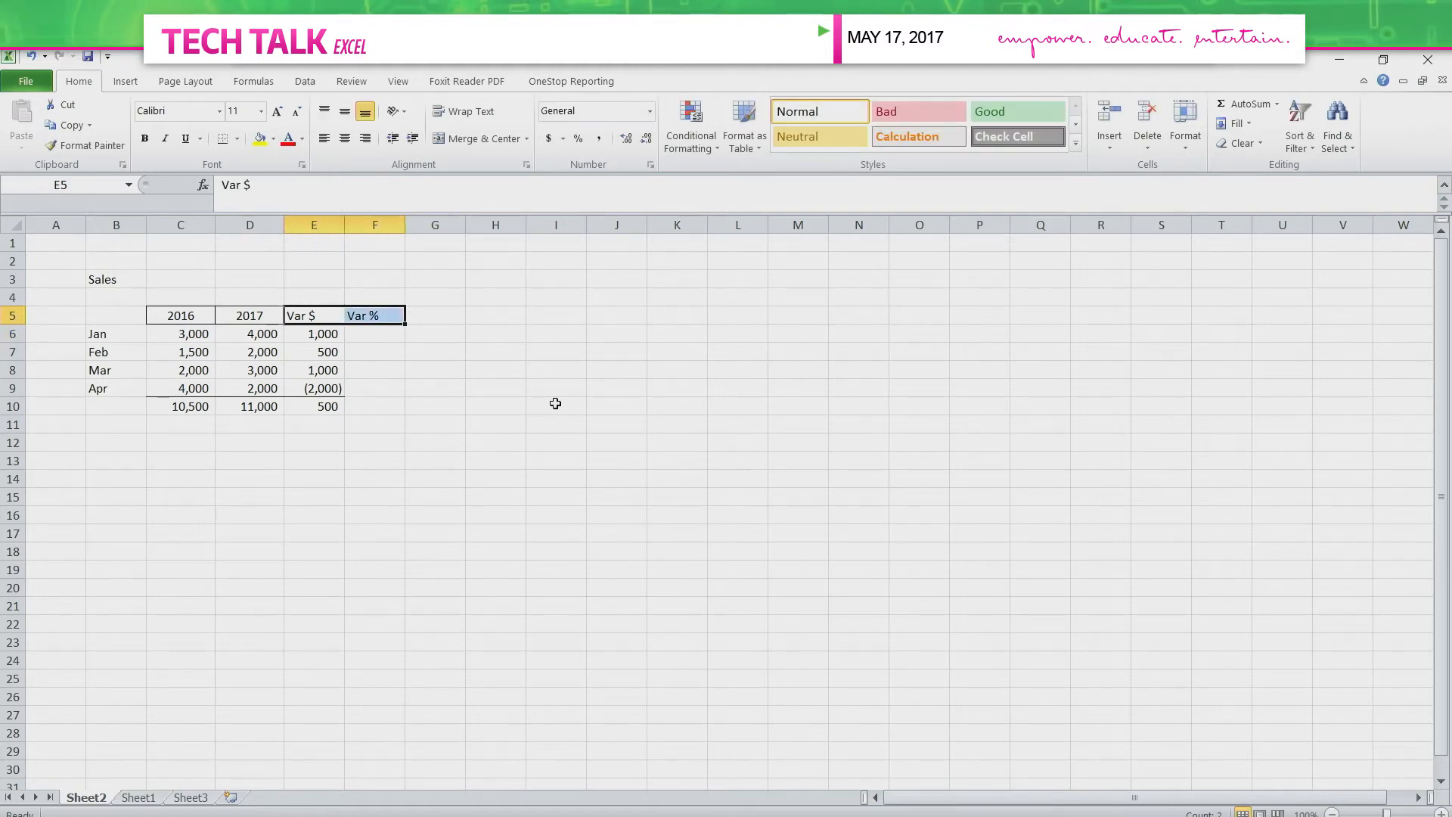
{"action": "left_click", "coordinate": [345, 138]}
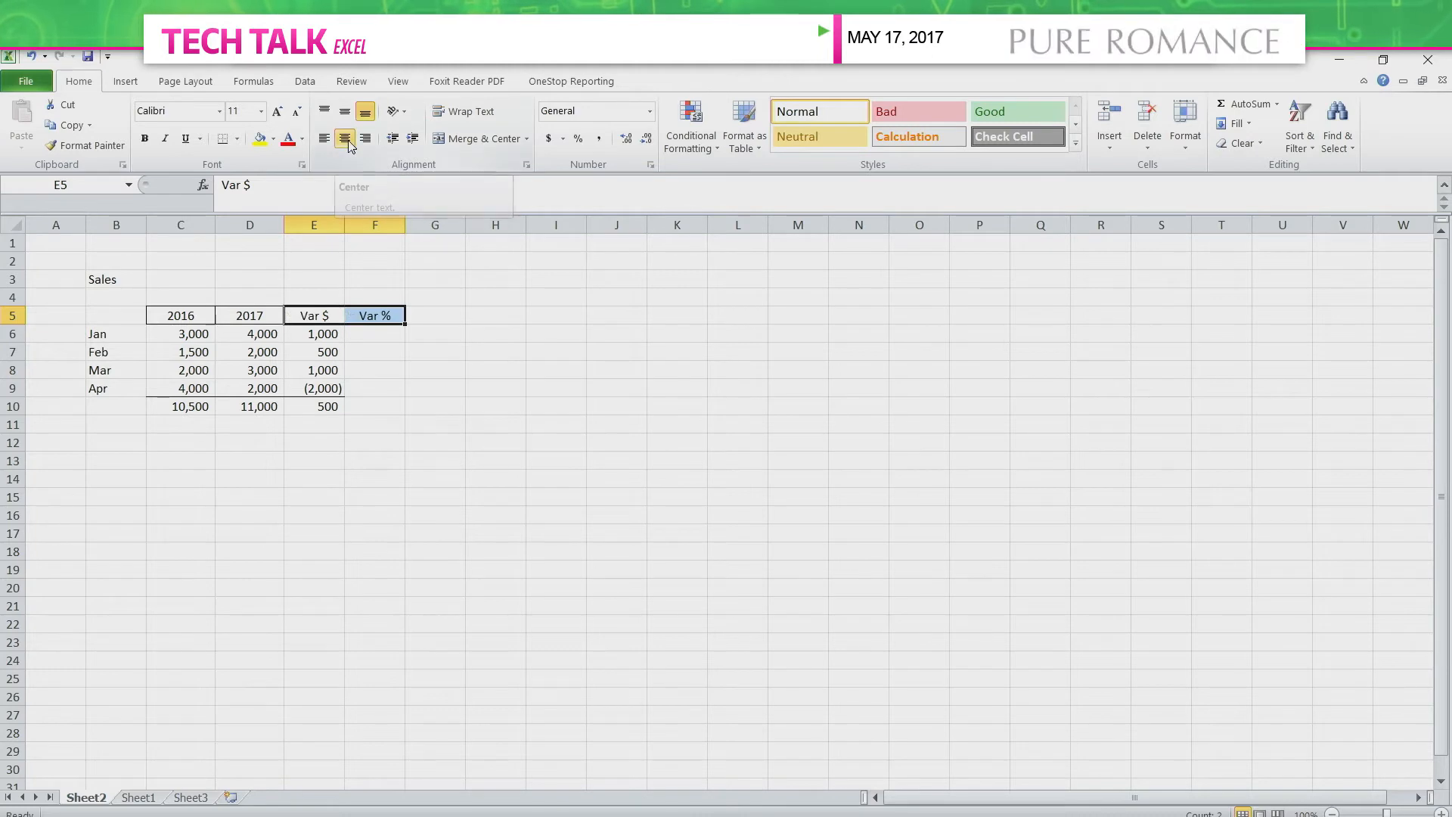
{"action": "left_click", "coordinate": [237, 139]}
{"action": "left_click", "coordinate": [262, 291]}
{"action": "left_click", "coordinate": [356, 457]}
Calculate January's percentage variance in F6 with the formula =E6/C6.
{"action": "left_click", "coordinate": [374, 334]}
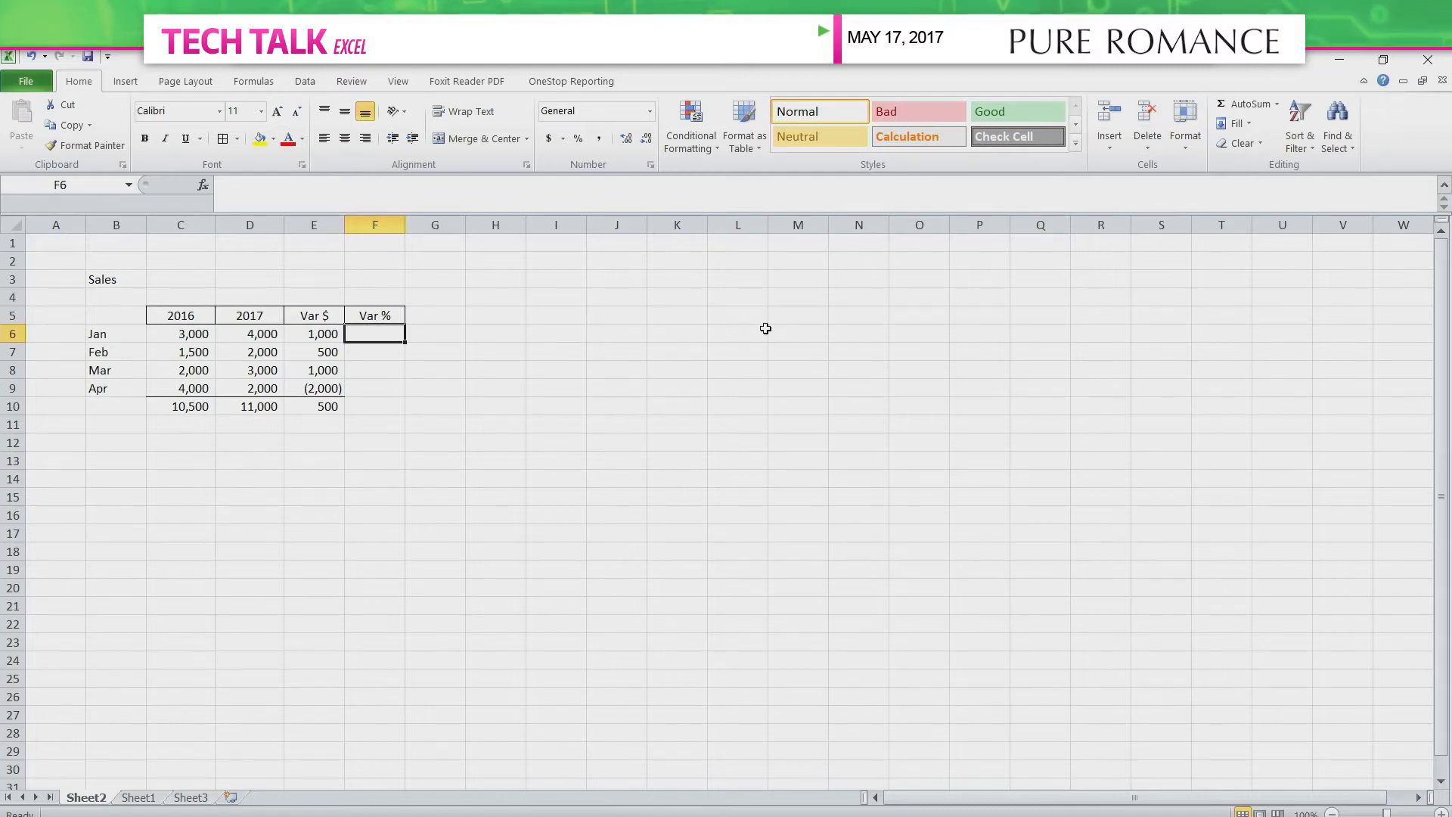
{"action": "type", "text": "="}
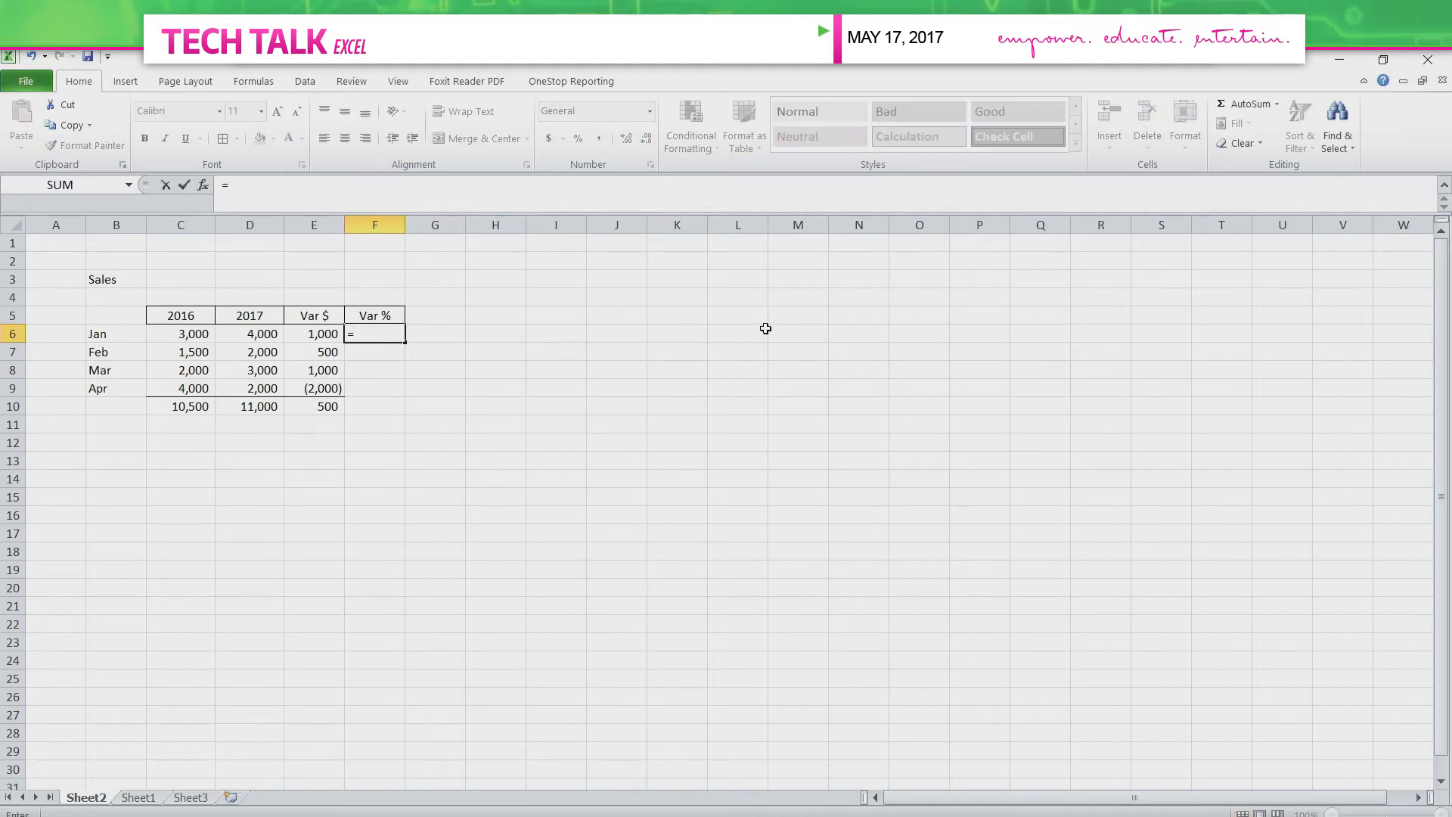
{"action": "key", "text": "Left"}
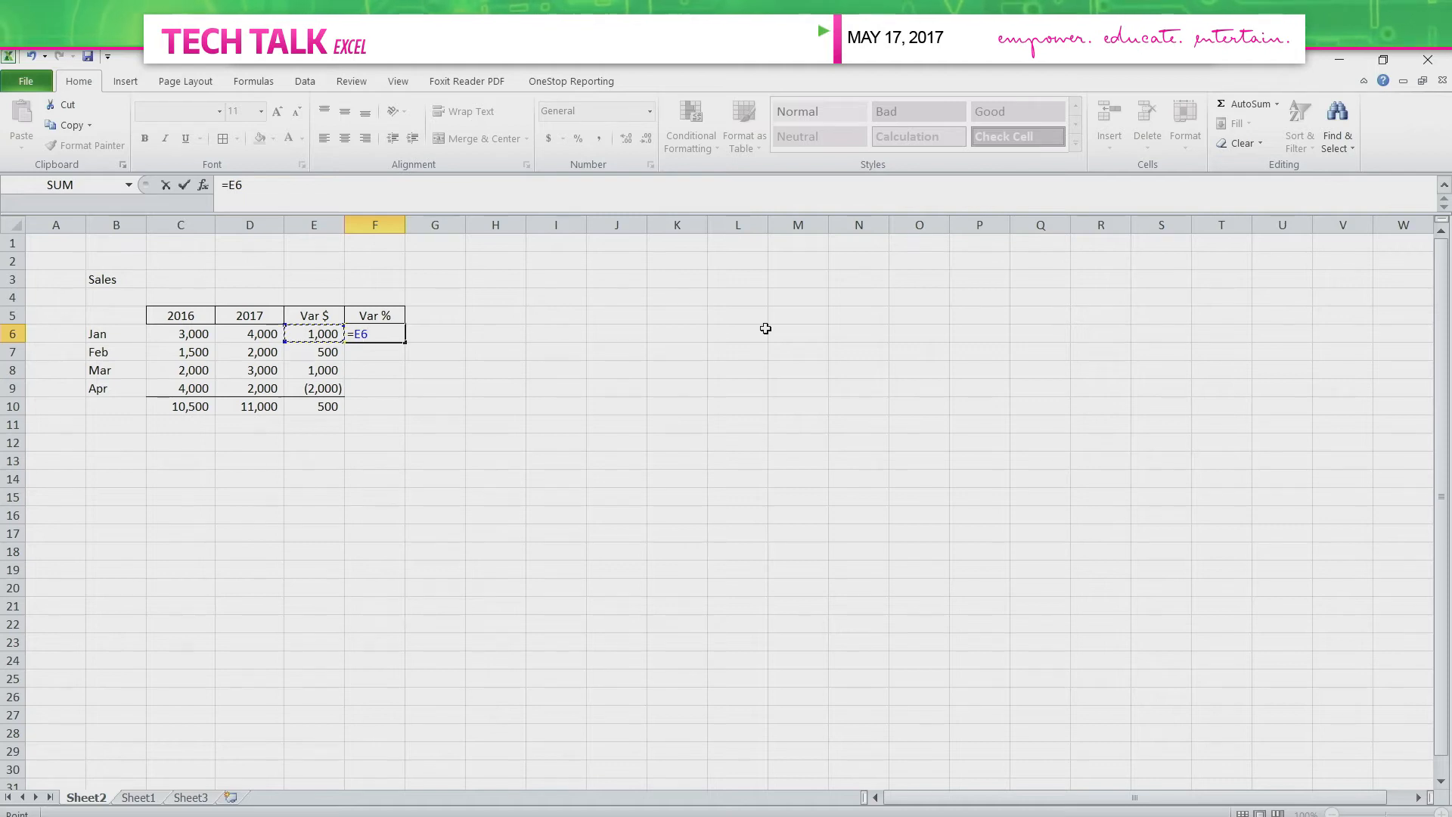
{"action": "type", "text": "/"}
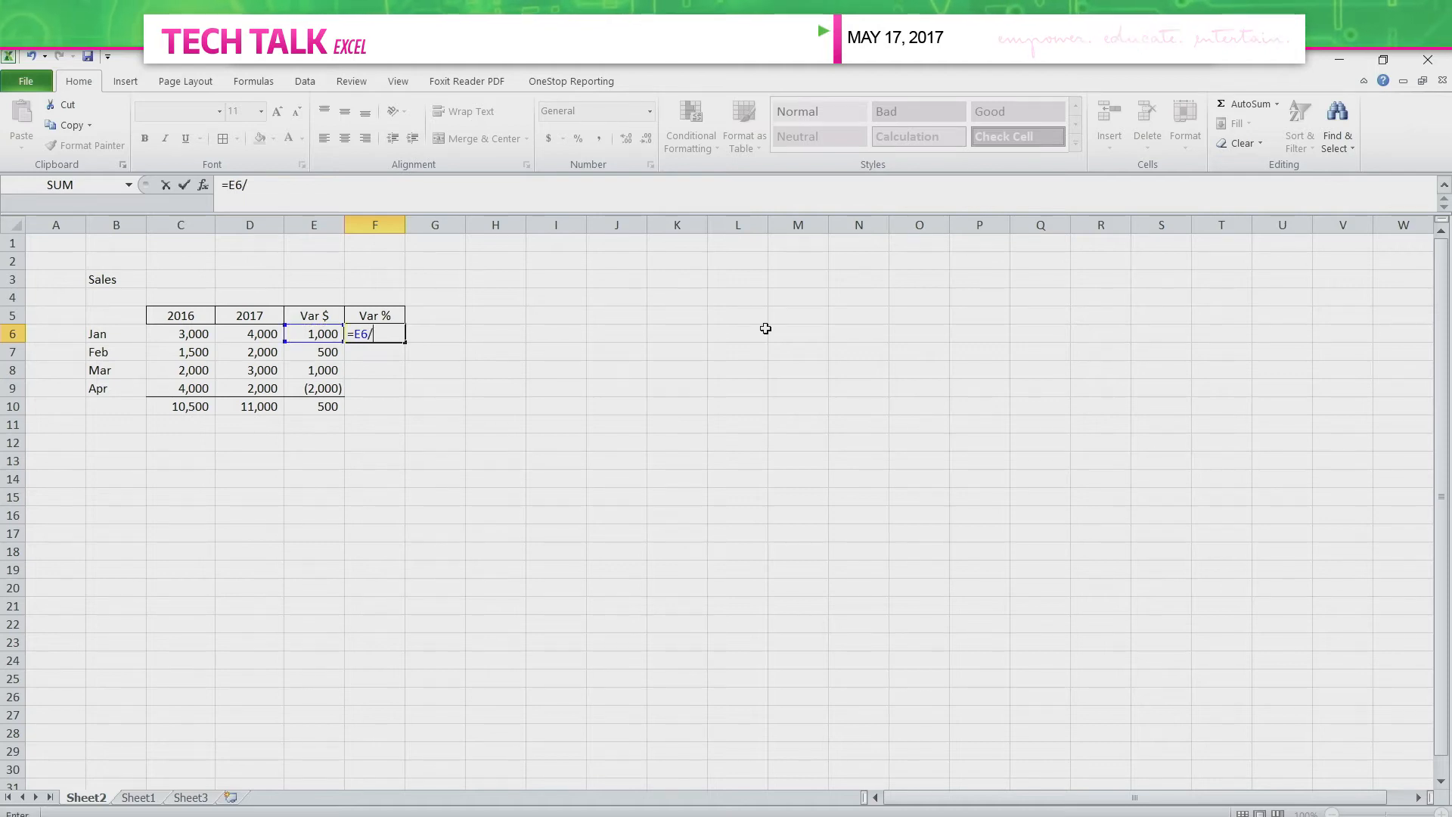
{"action": "key", "text": "Left"}
{"action": "key", "text": "Left"}
{"action": "key", "text": "Left"}
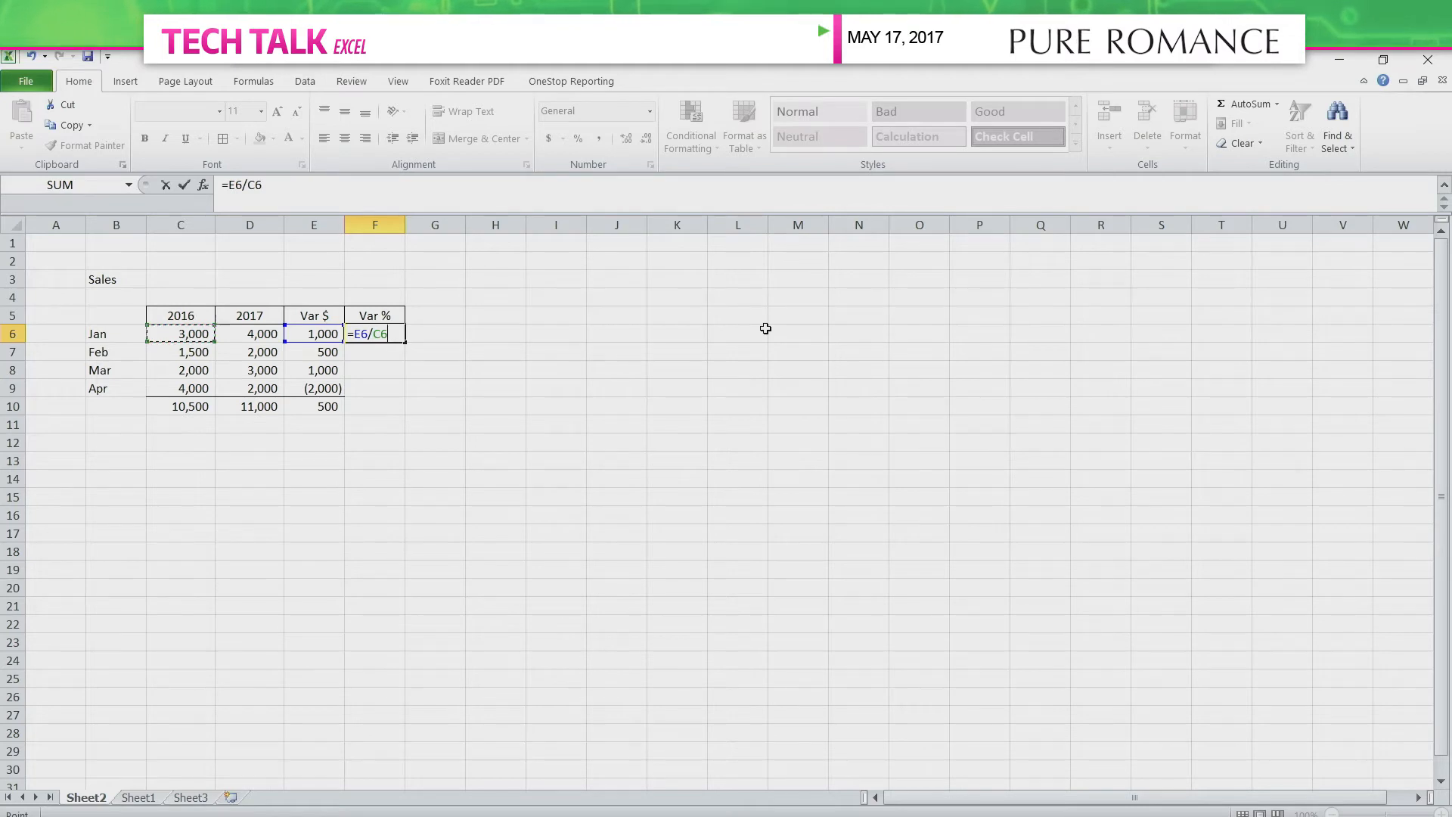
{"action": "key", "text": "Return"}
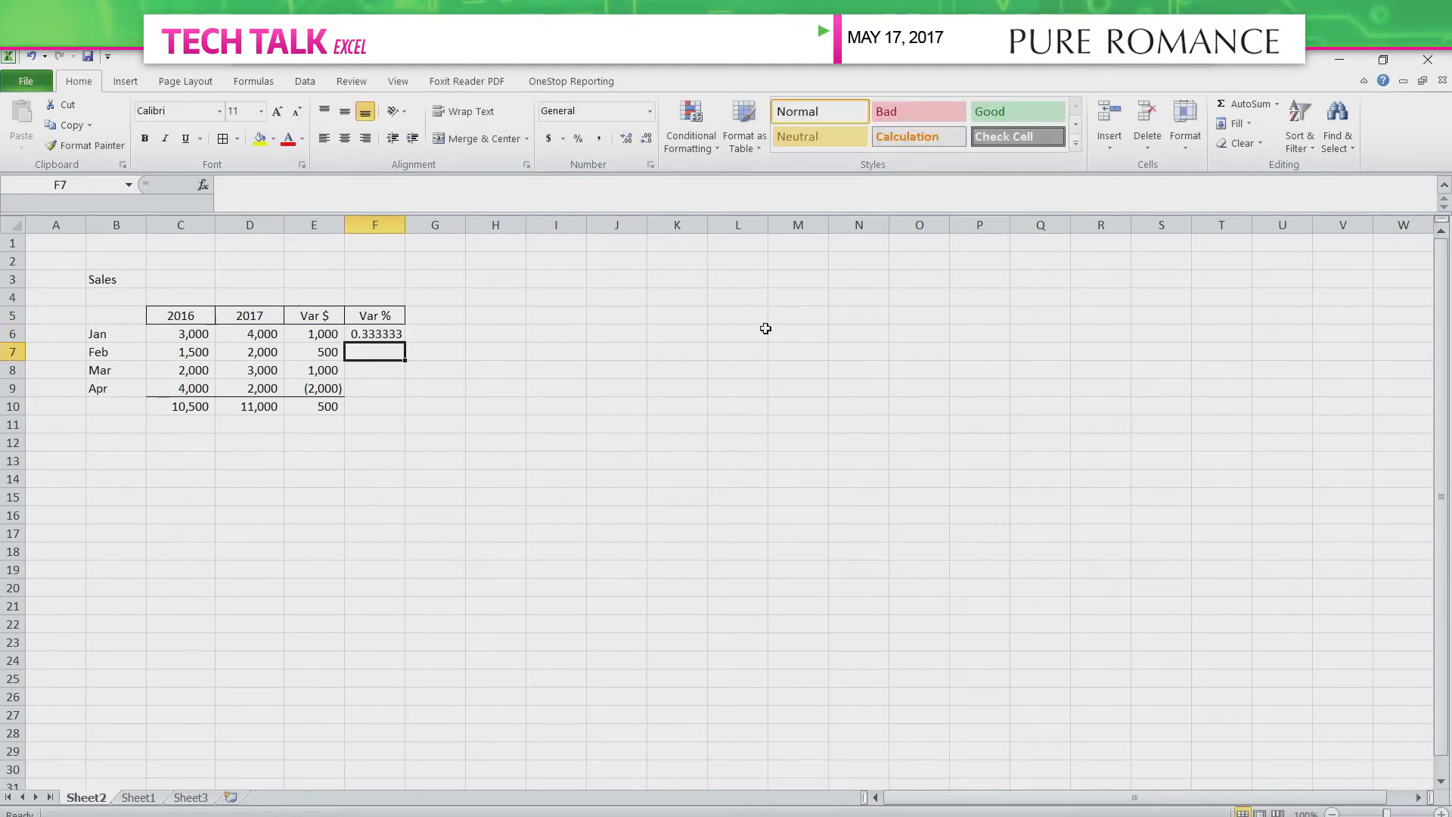
Format January's Var % cell F6 as a percentage and copy the cell.
{"action": "key", "text": "Up"}
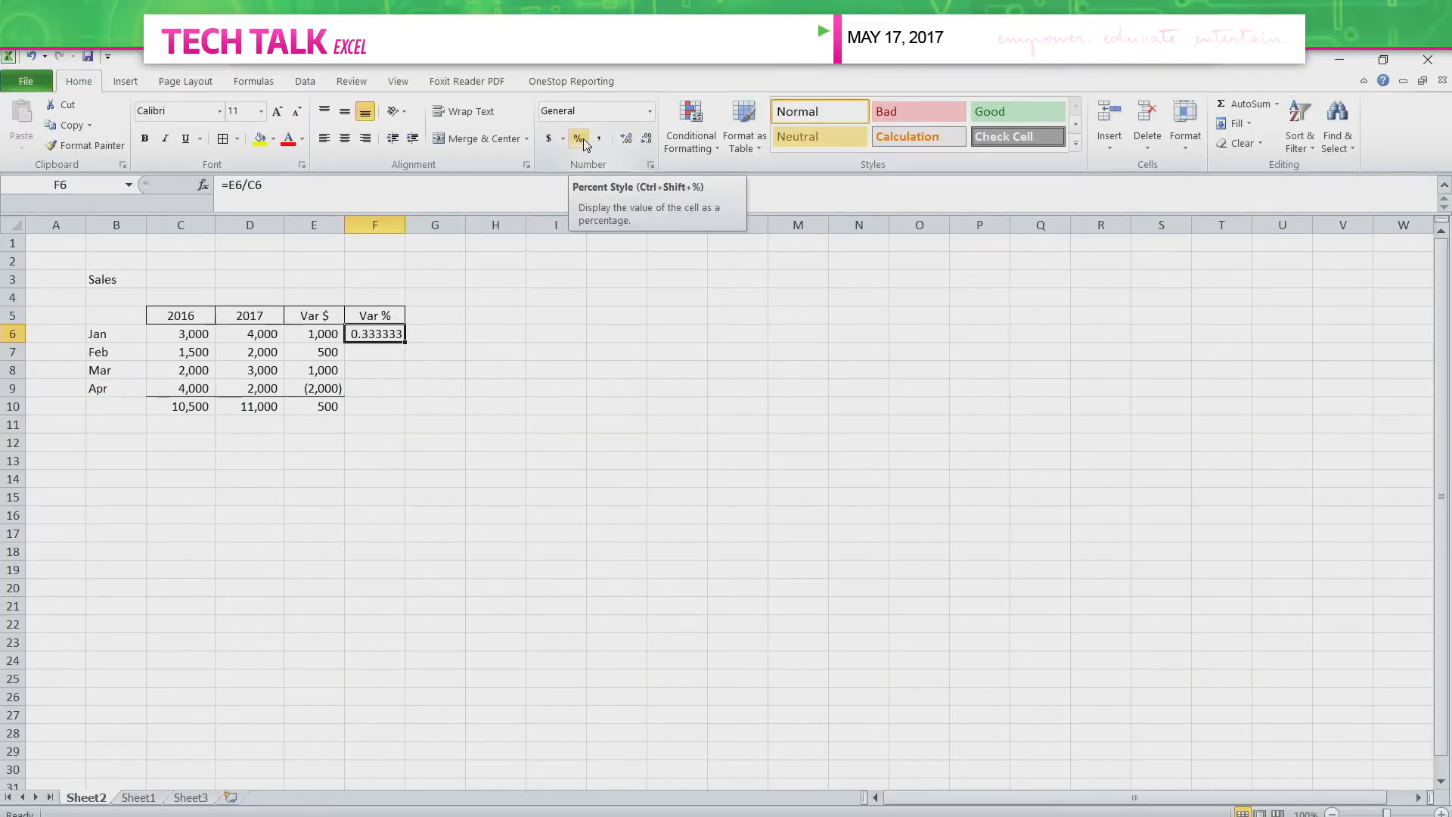
{"action": "left_click", "coordinate": [580, 140]}
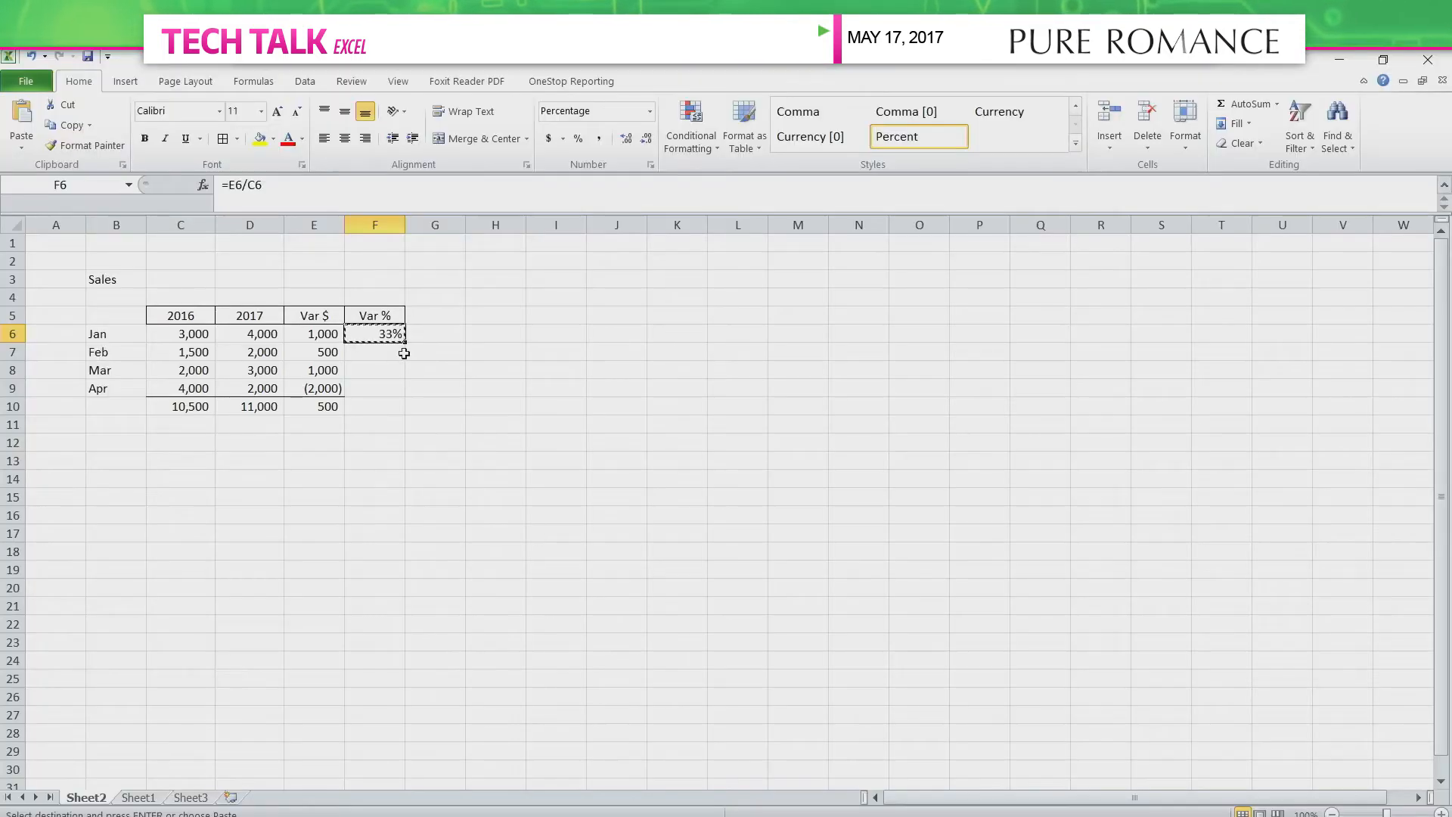
{"action": "right_click", "coordinate": [397, 335]}
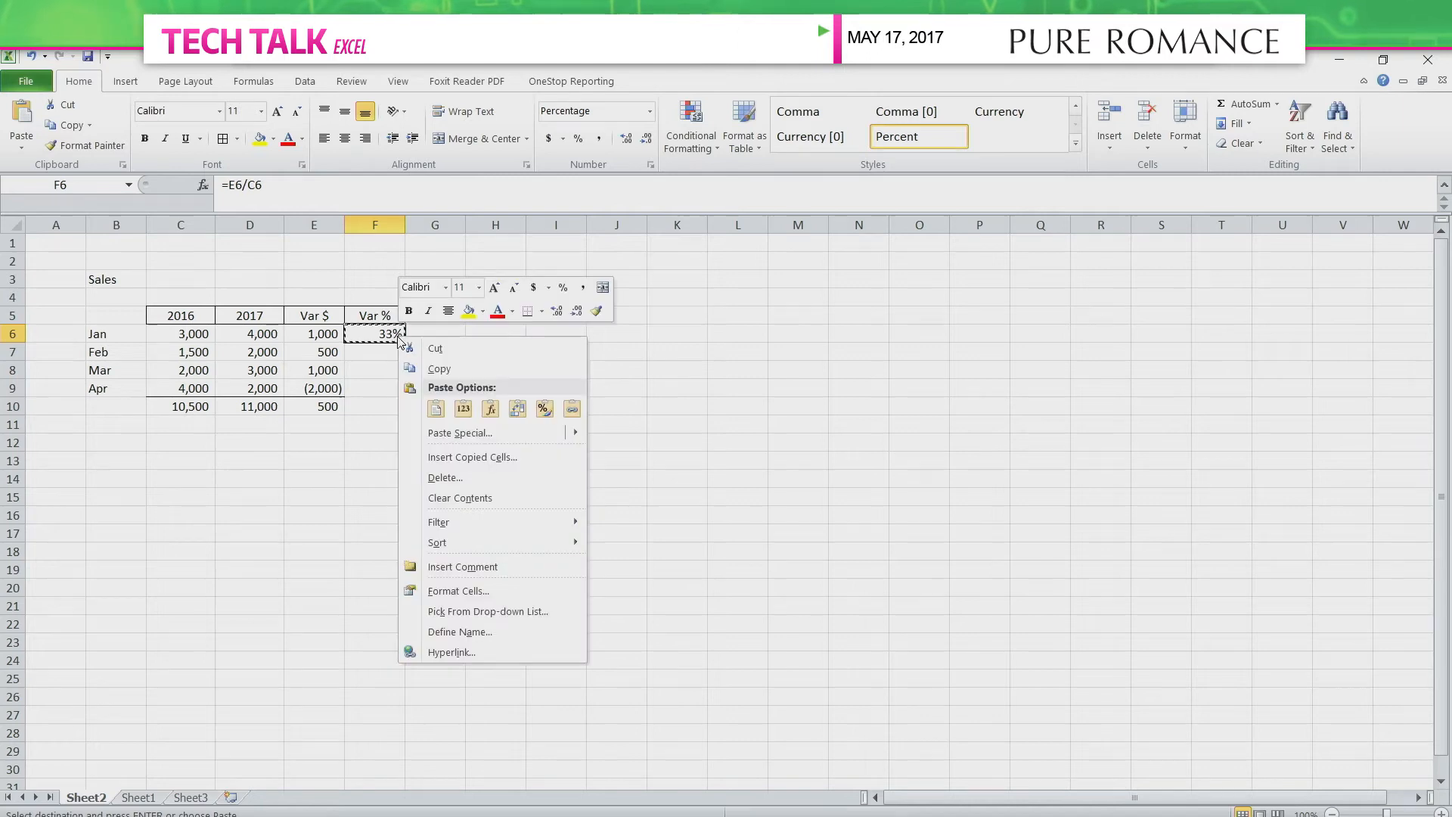
{"action": "key", "text": "Escape"}
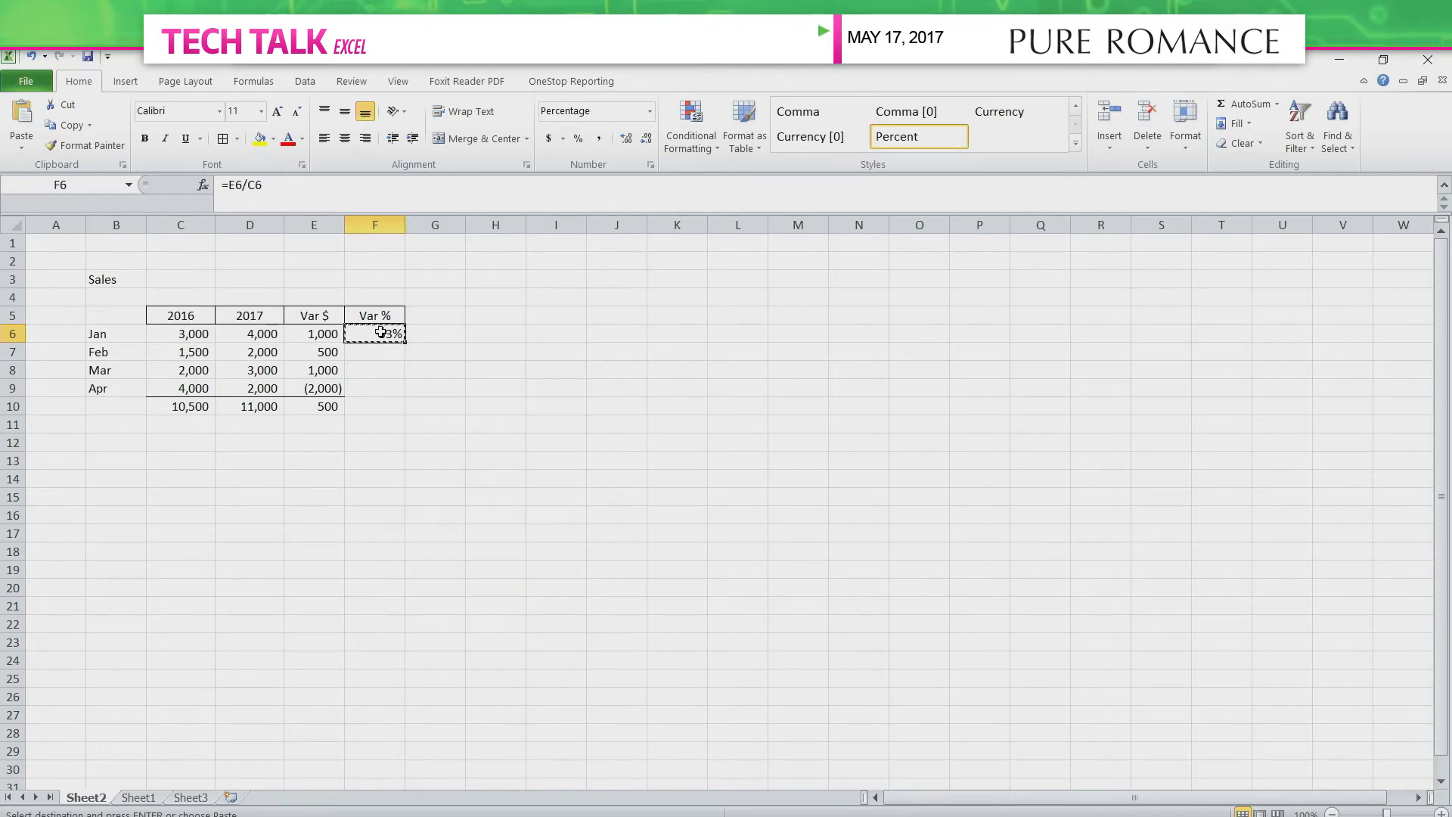
{"action": "right_click", "coordinate": [380, 331]}
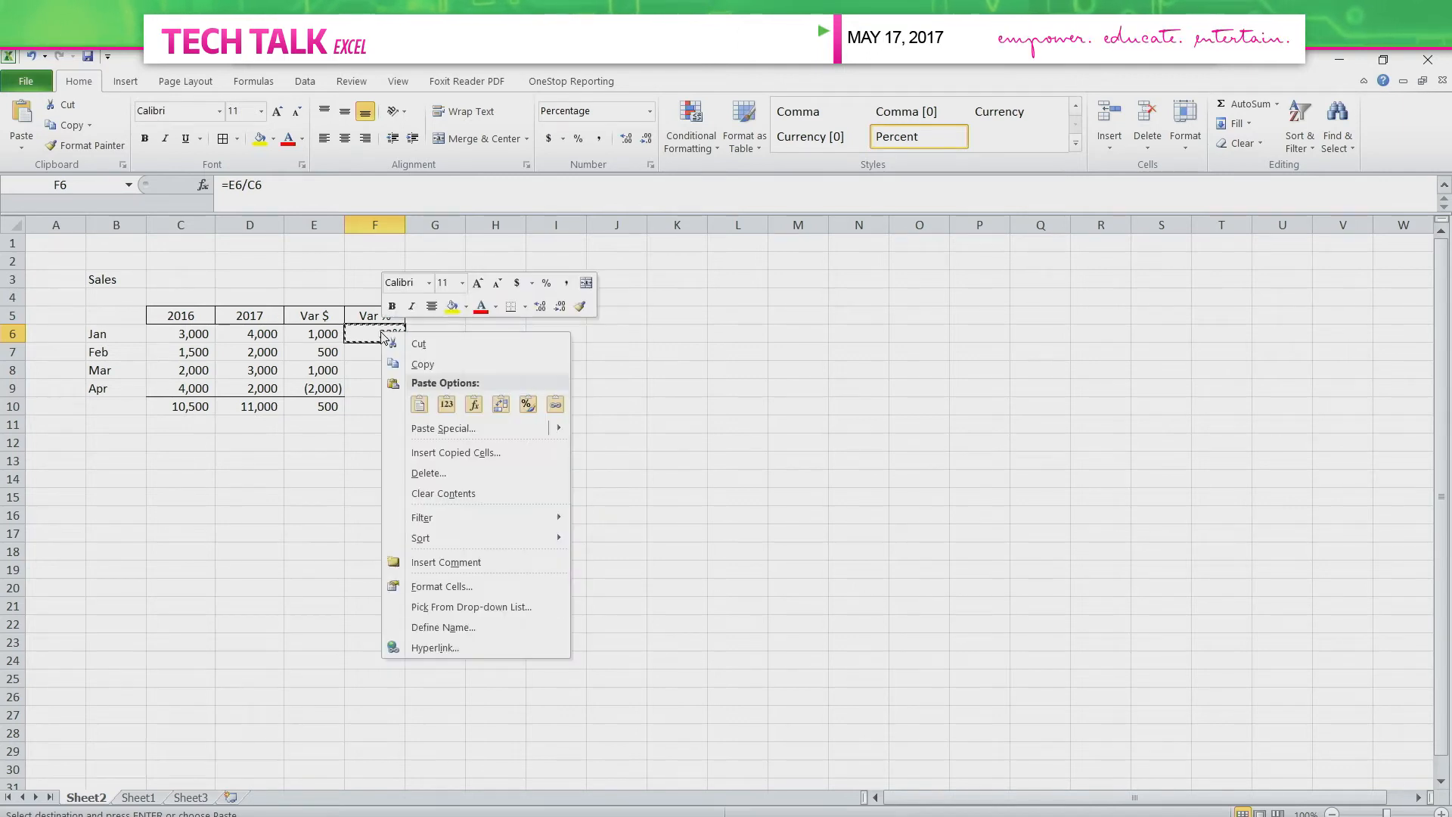
{"action": "left_click", "coordinate": [424, 366]}
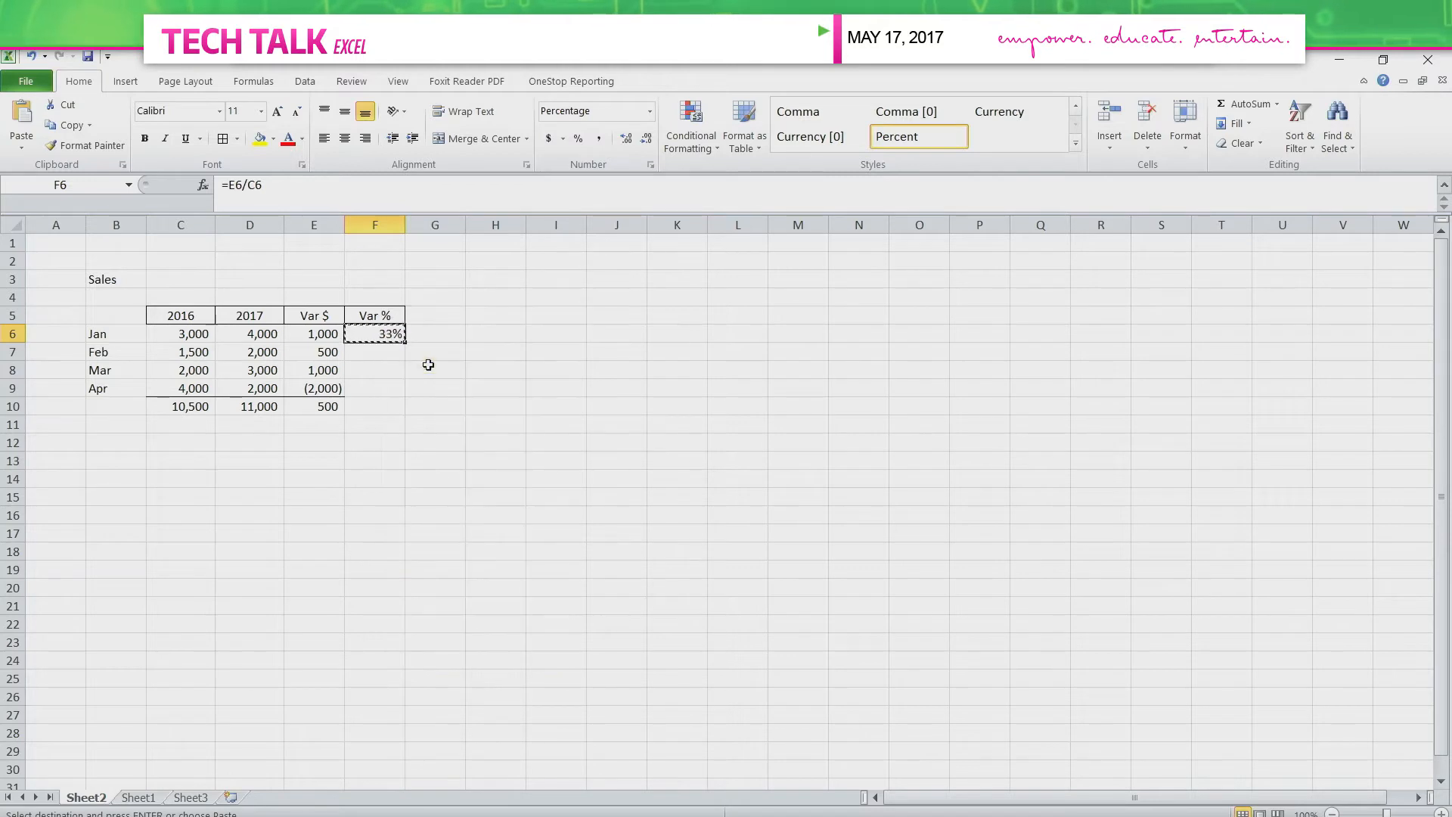
Paste only the copied formula into F7:F10 and format those cells as percentages.
{"action": "left_click_drag", "start_coordinate": [388, 348], "coordinate": [393, 401]}
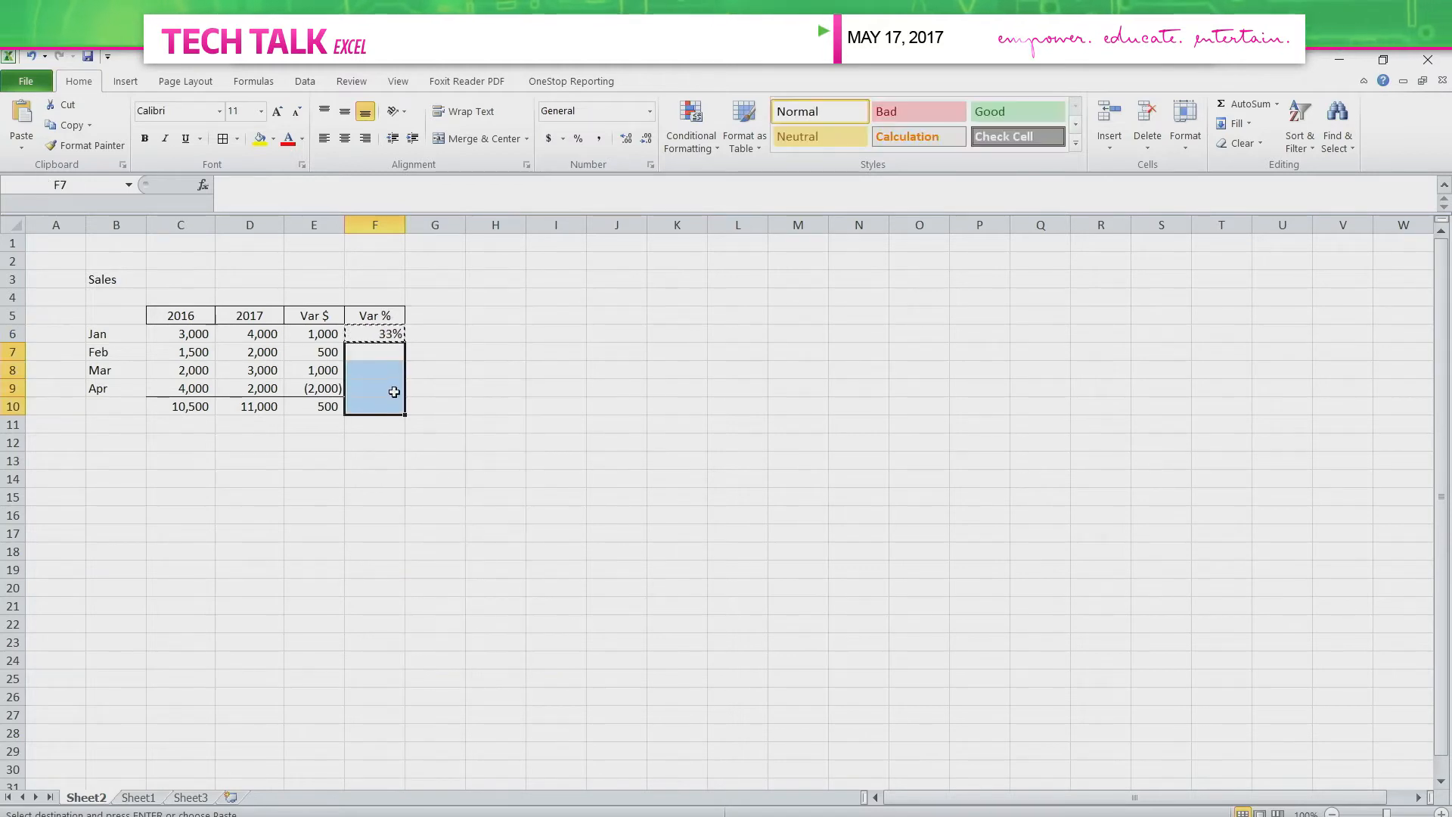
{"action": "right_click", "coordinate": [393, 390]}
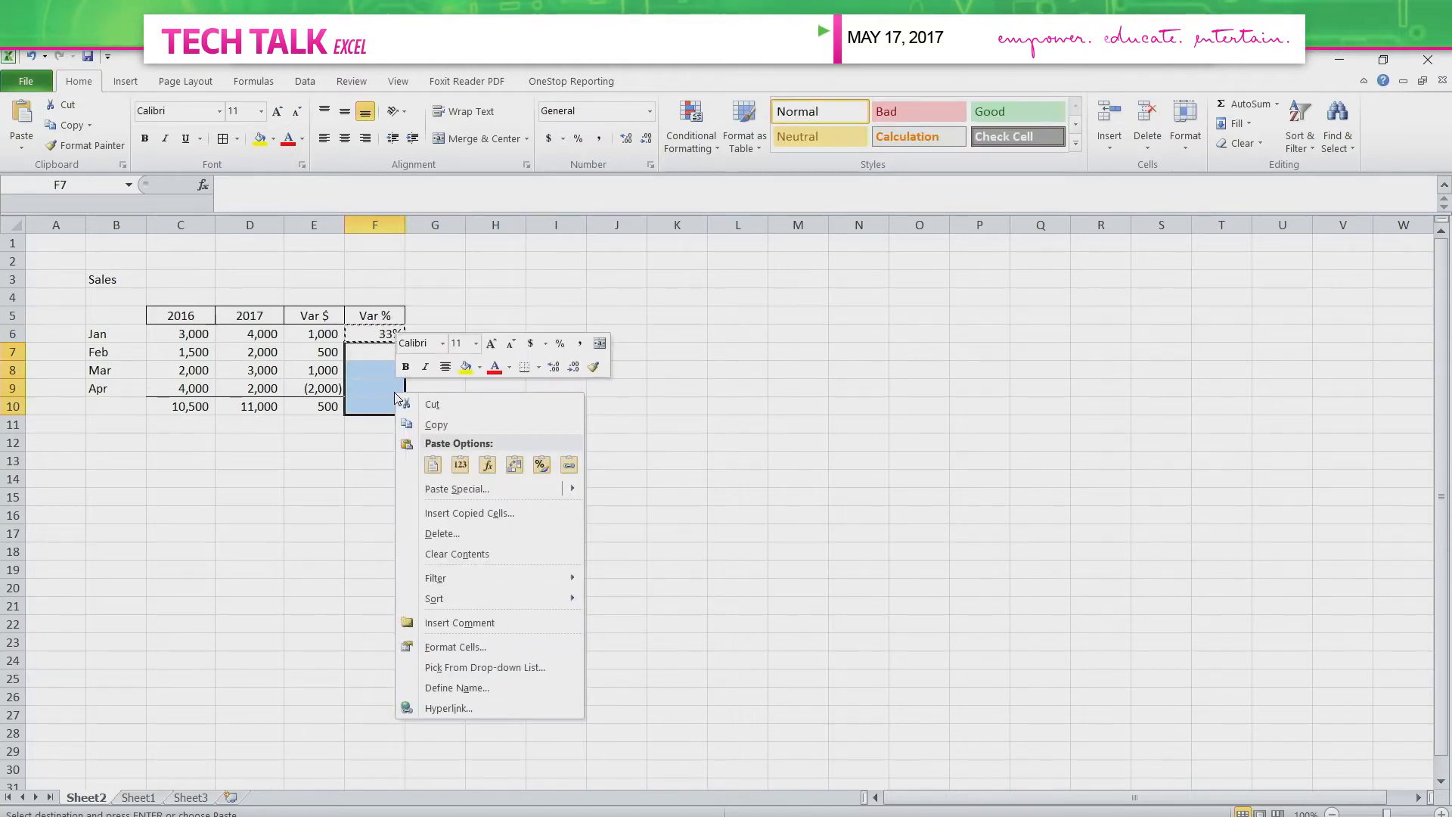
{"action": "left_click", "coordinate": [457, 489]}
{"action": "left_click", "coordinate": [318, 396]}
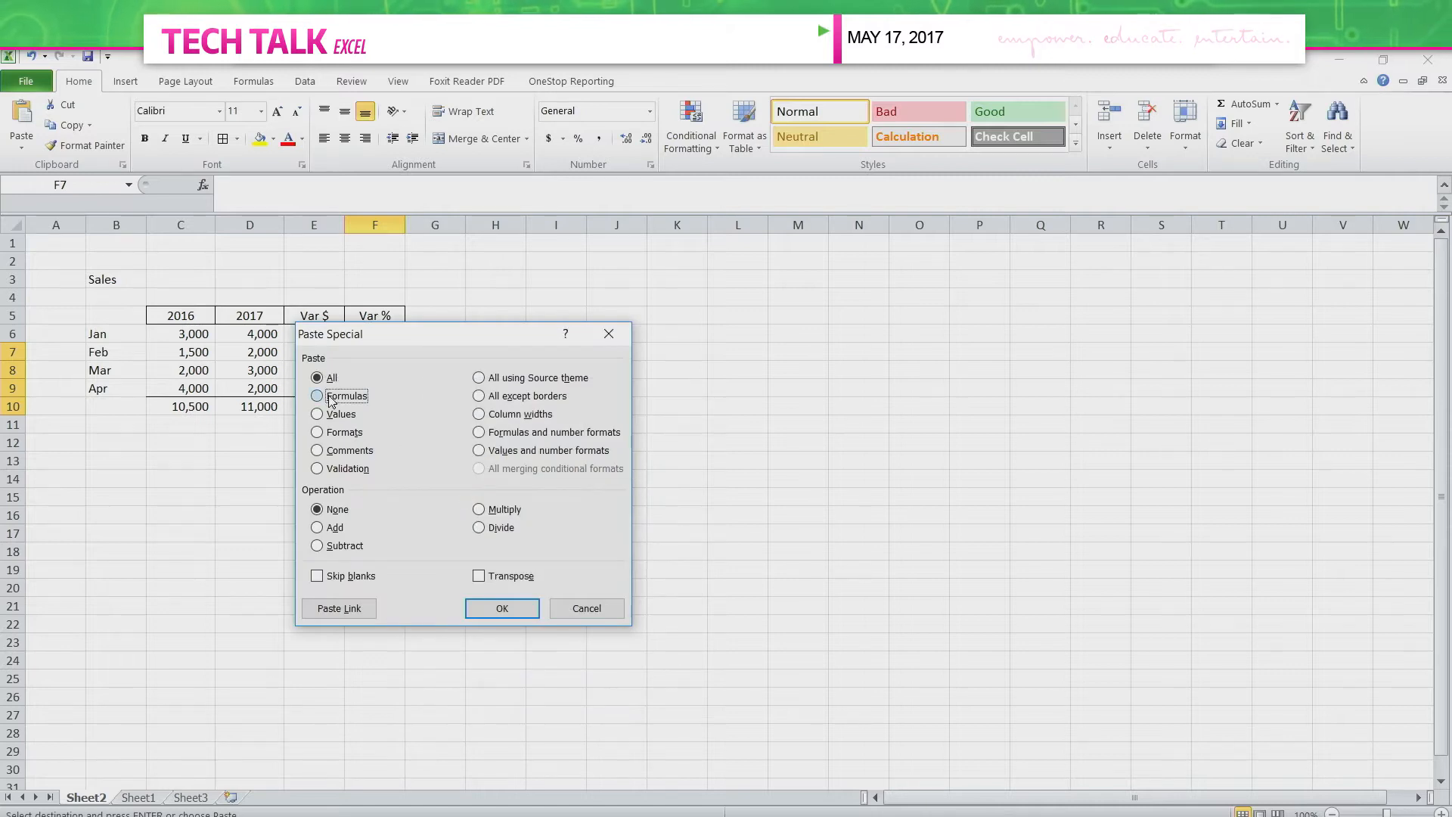
{"action": "left_click", "coordinate": [503, 608]}
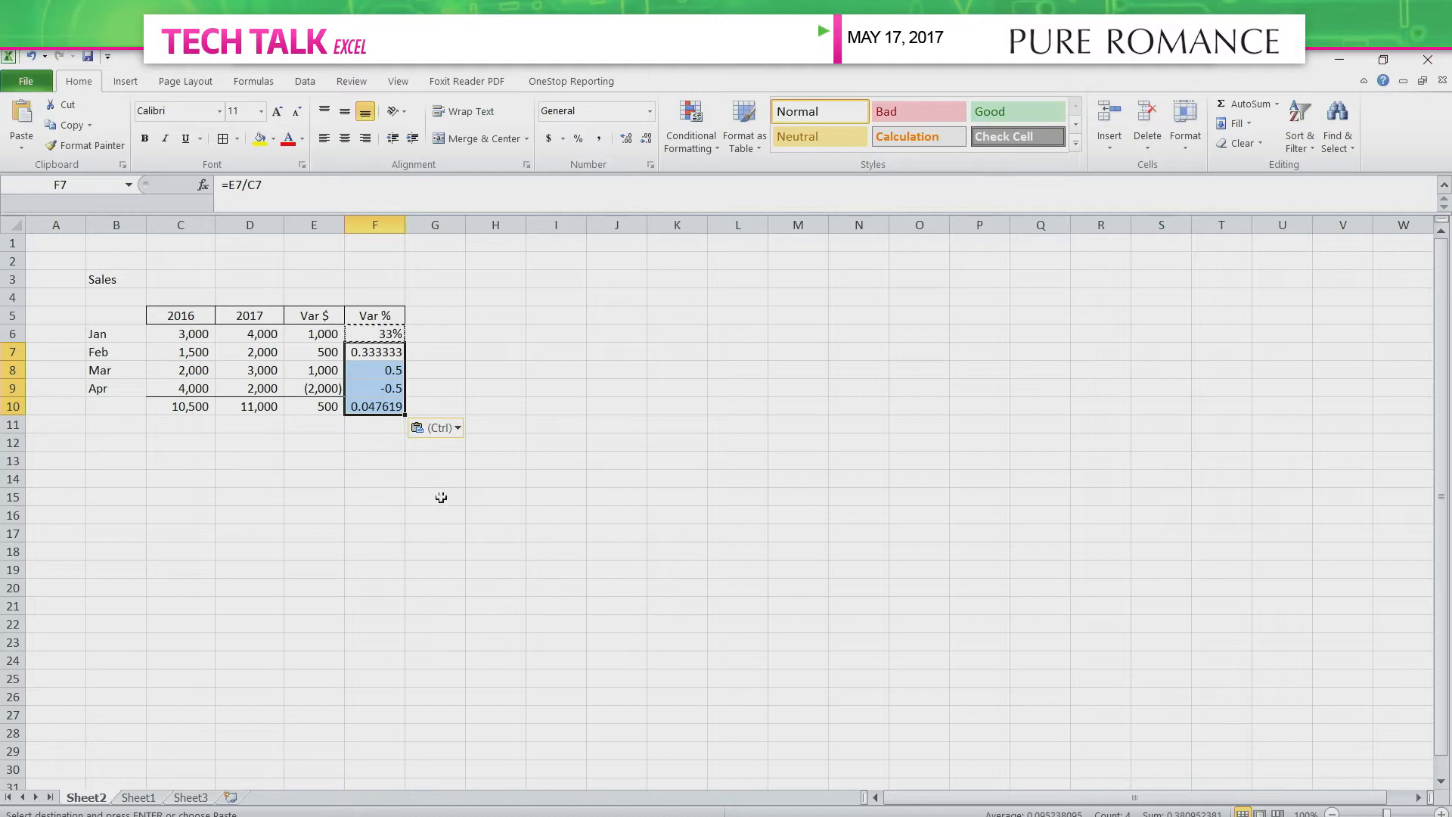
{"action": "left_click", "coordinate": [578, 139]}
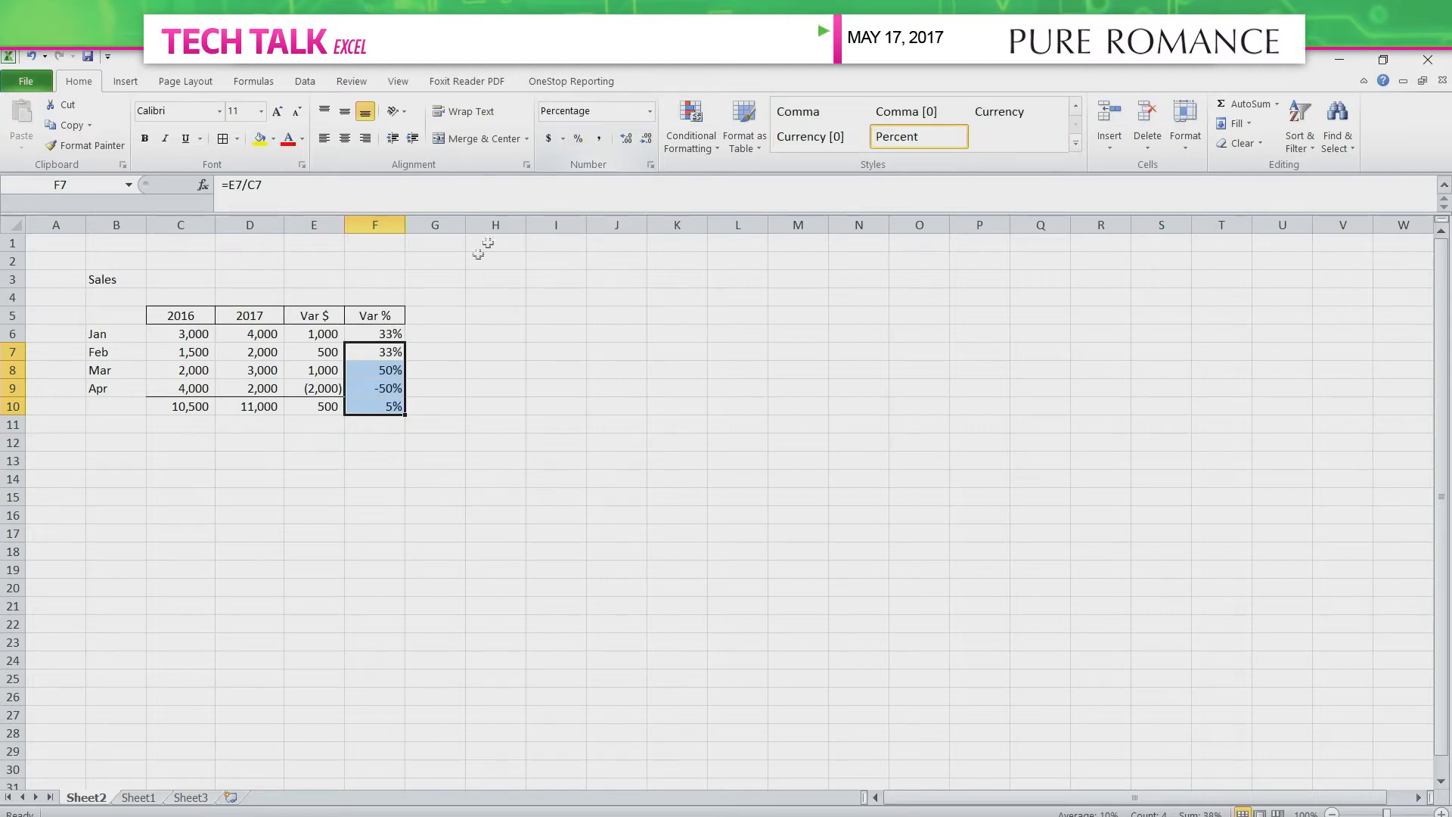
Add a bottom border to April's Var % cell F9 above the total row.
{"action": "left_click", "coordinate": [388, 387]}
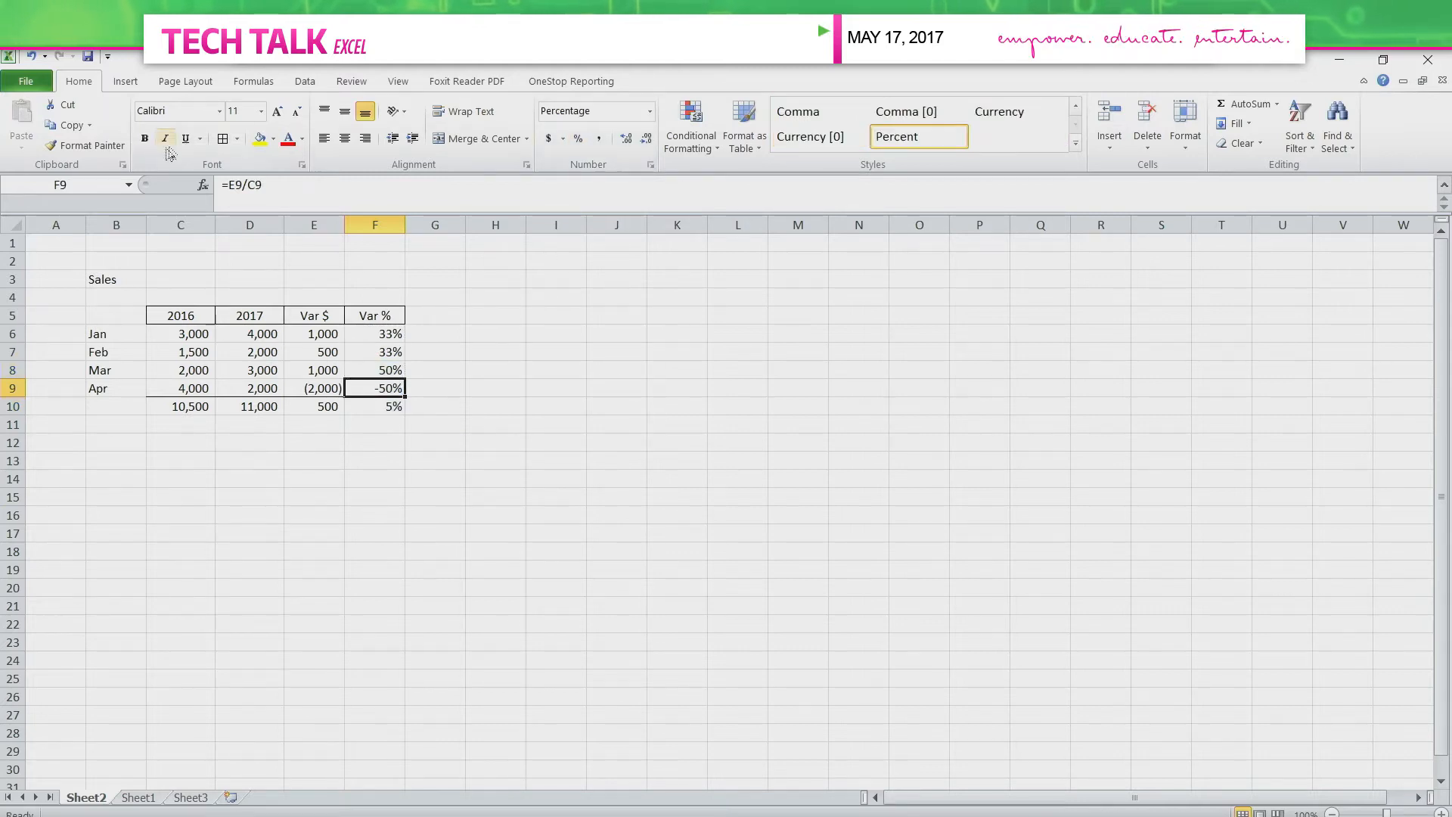
{"action": "left_click", "coordinate": [232, 144]}
{"action": "left_click", "coordinate": [318, 181]}
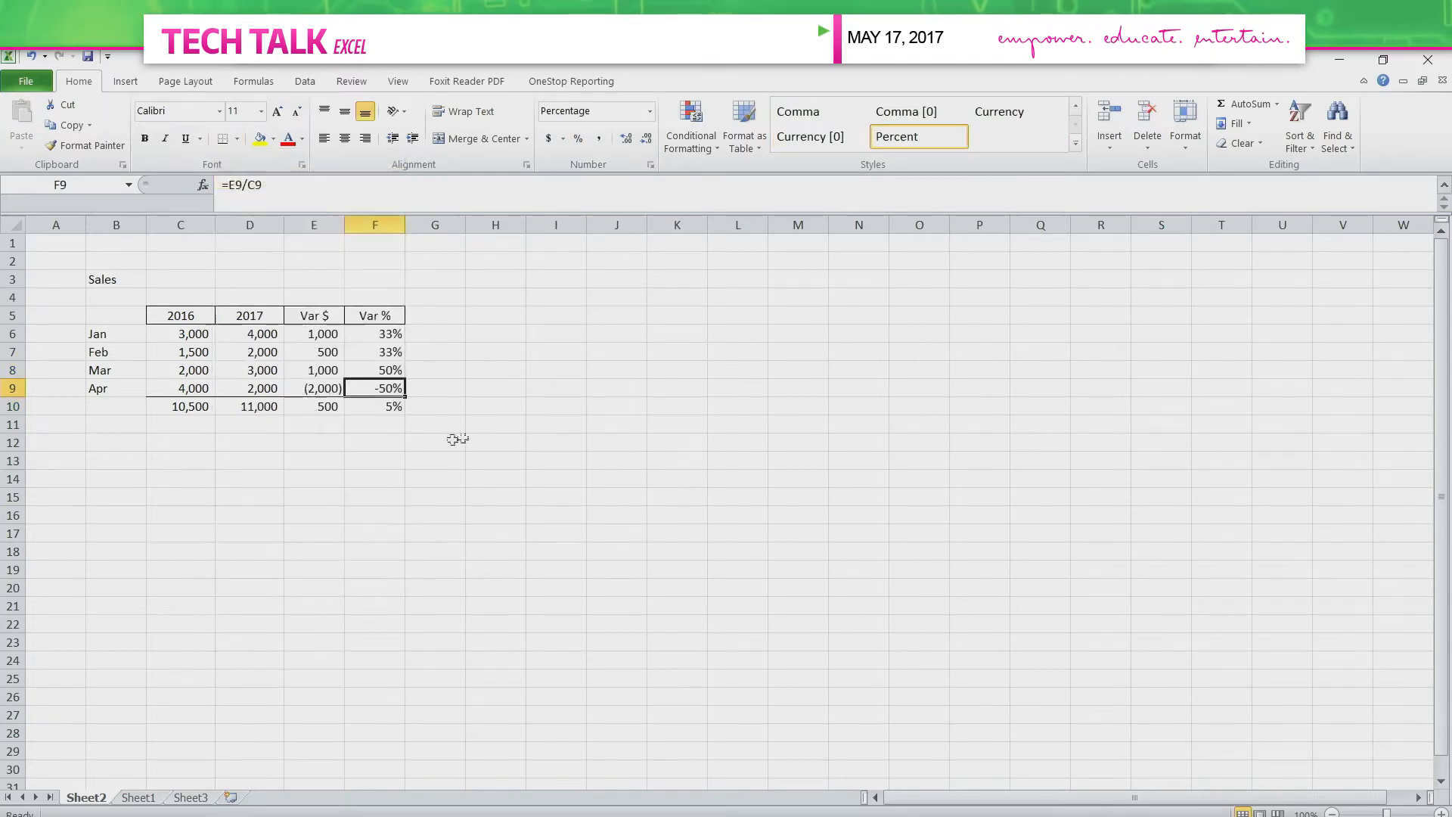
Review the Var % results and formulas from January down to the total row.
{"action": "left_click", "coordinate": [387, 330]}
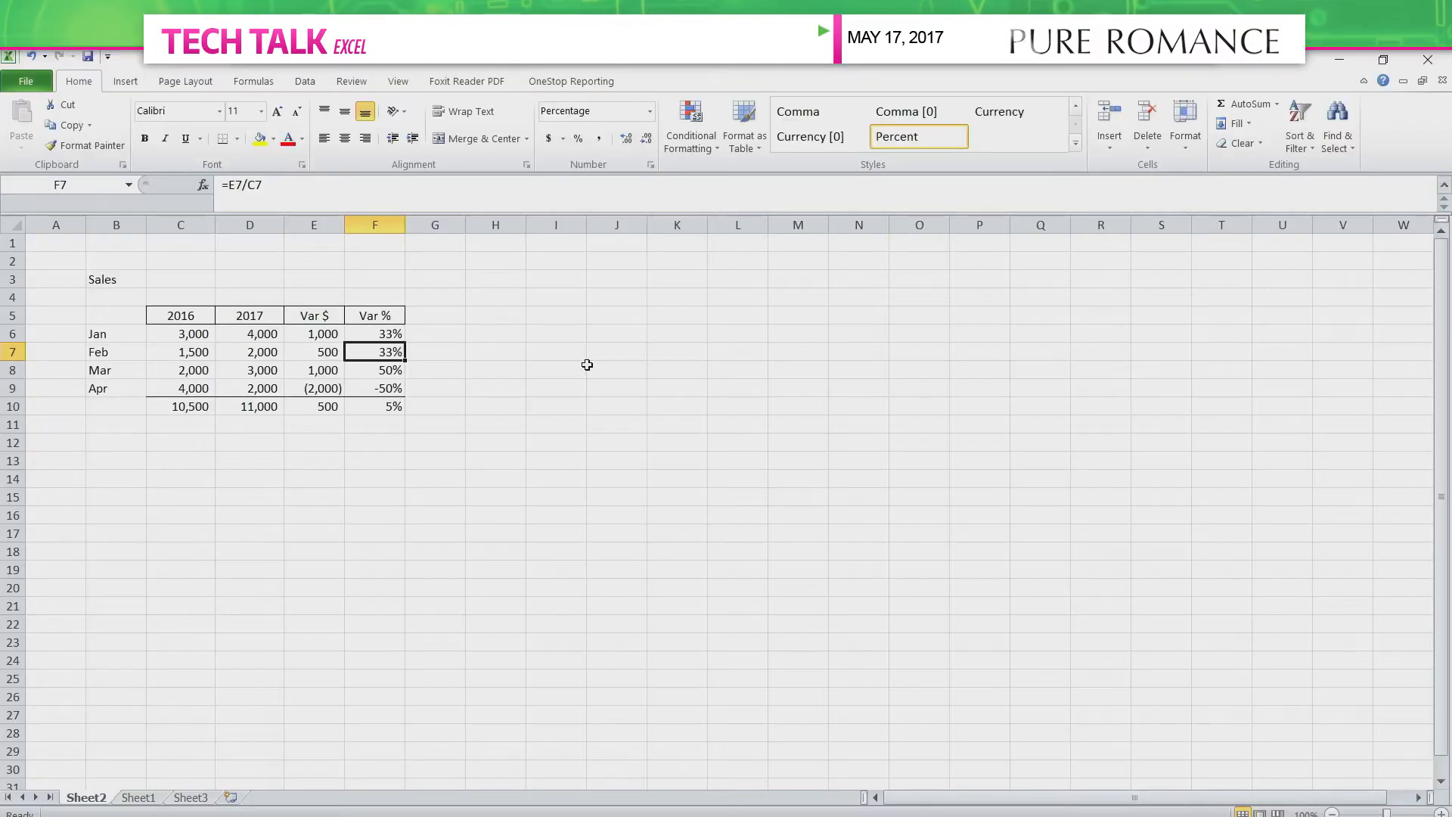
{"action": "key", "text": "Down"}
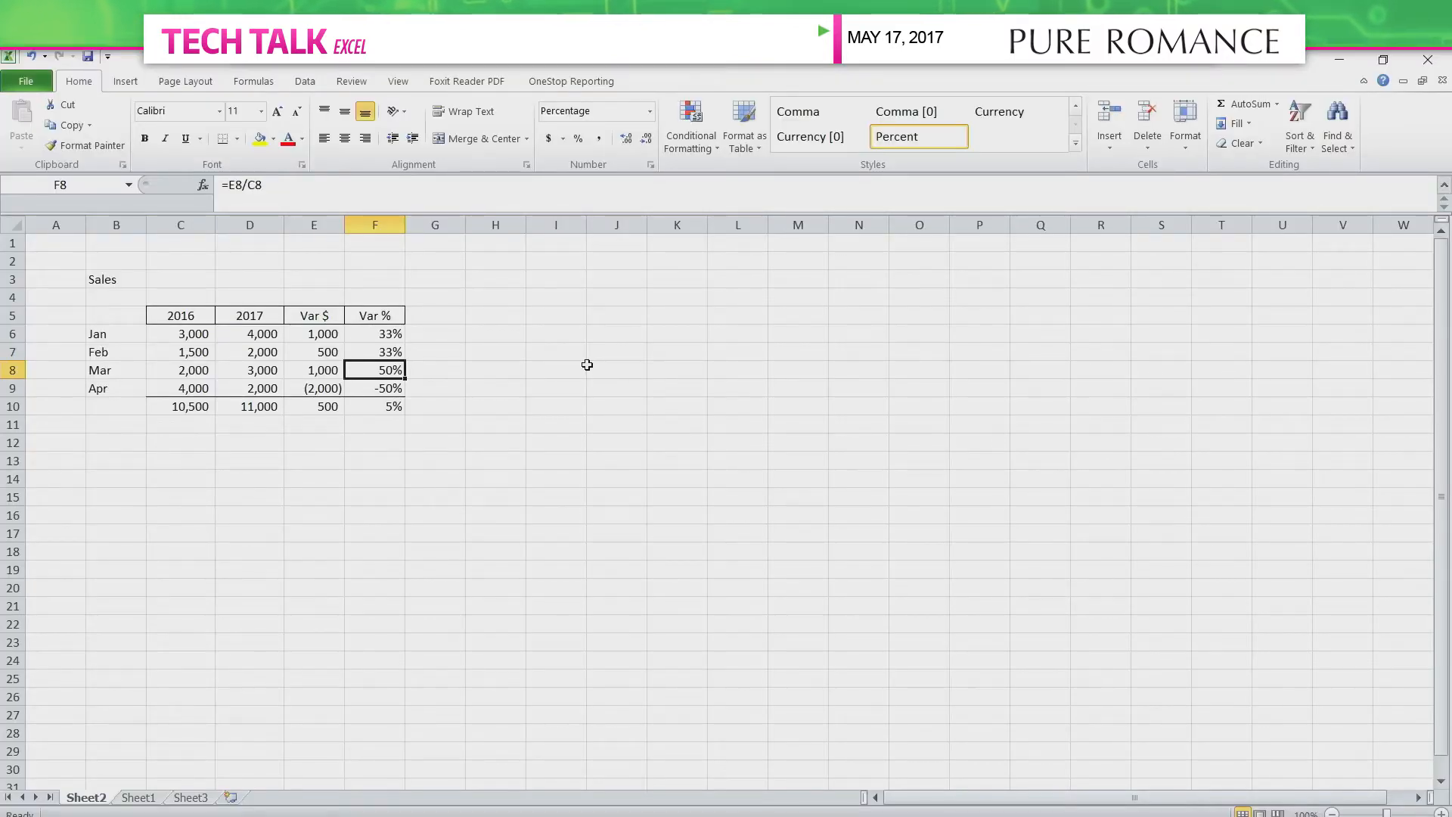
{"action": "key", "text": "Down"}
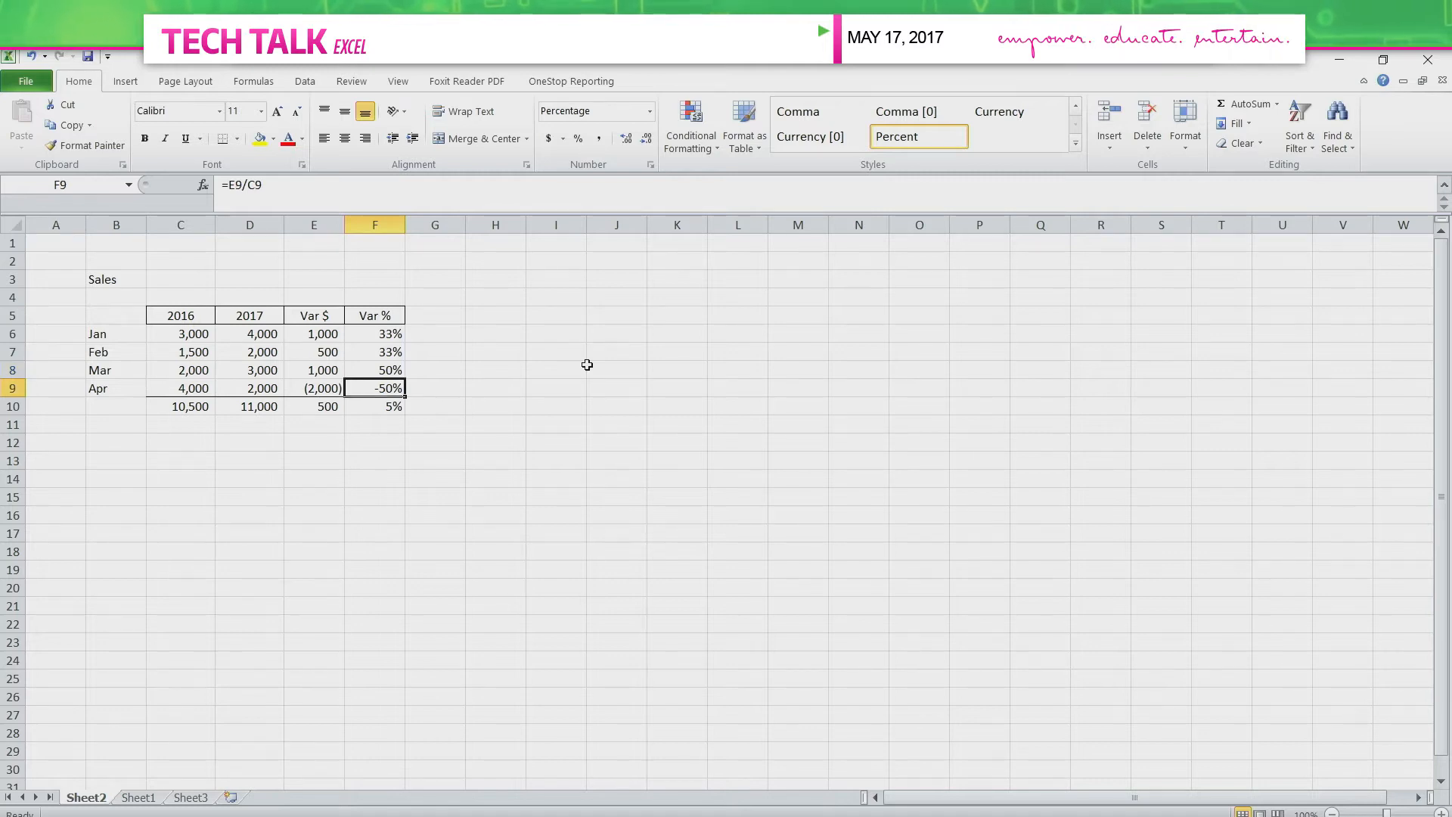
{"action": "key", "text": "Down"}
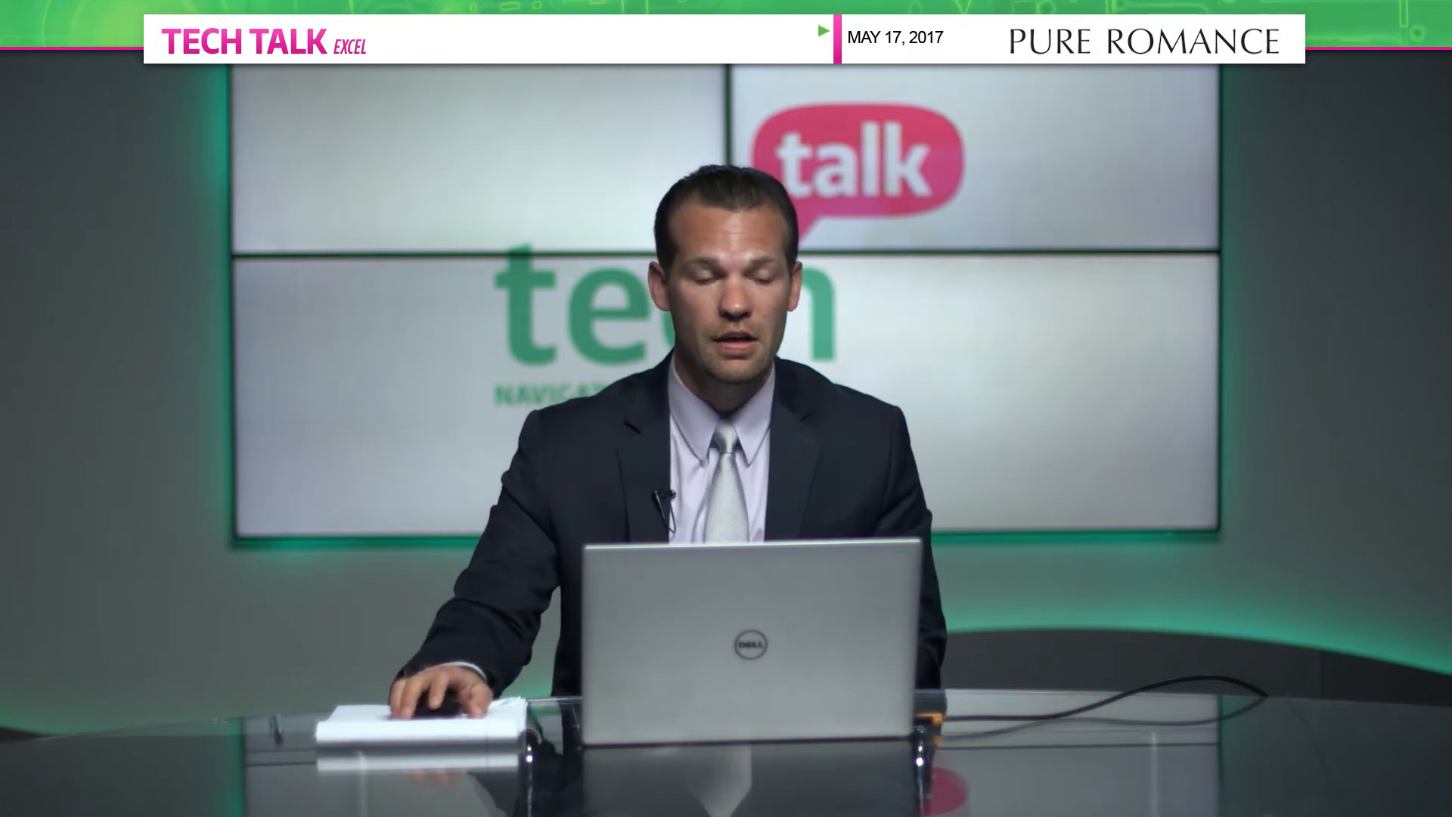
Open a custom sort for the monthly rows B6:F9 and turn off the option that the data has headers.
{"action": "left_click_drag", "start_coordinate": [114, 334], "coordinate": [391, 388]}
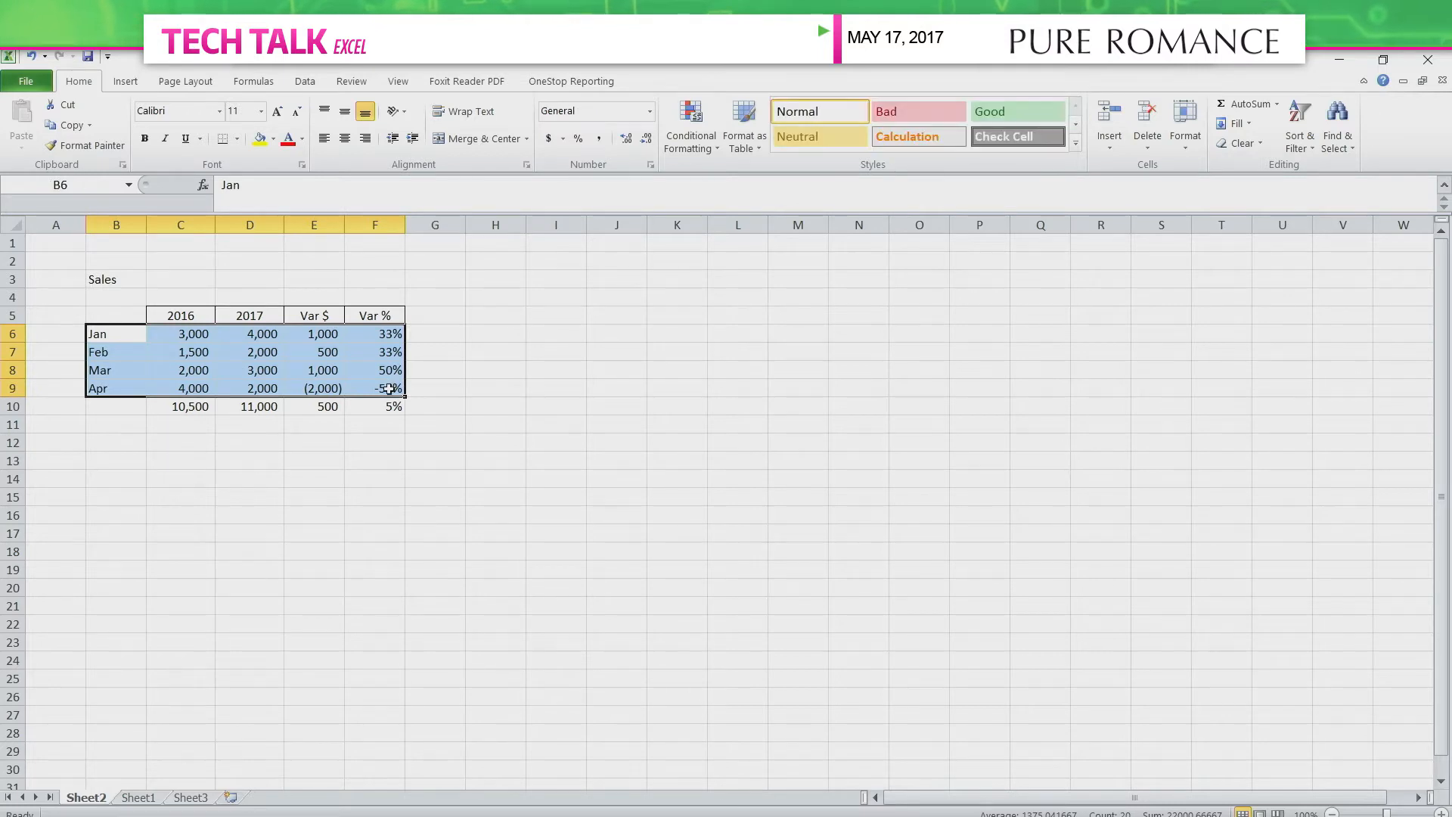
{"action": "left_click", "coordinate": [317, 85]}
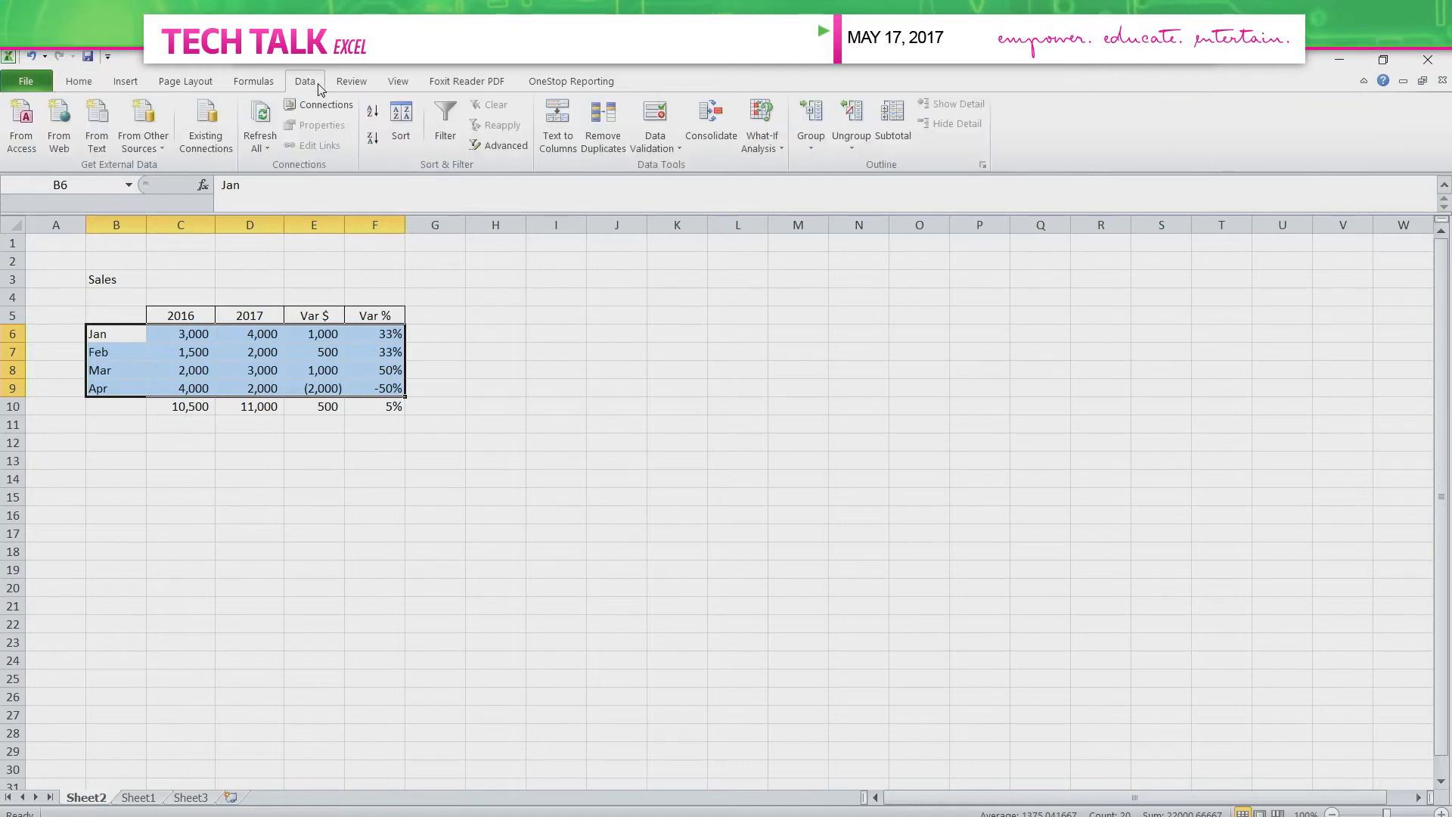
{"action": "left_click", "coordinate": [401, 137]}
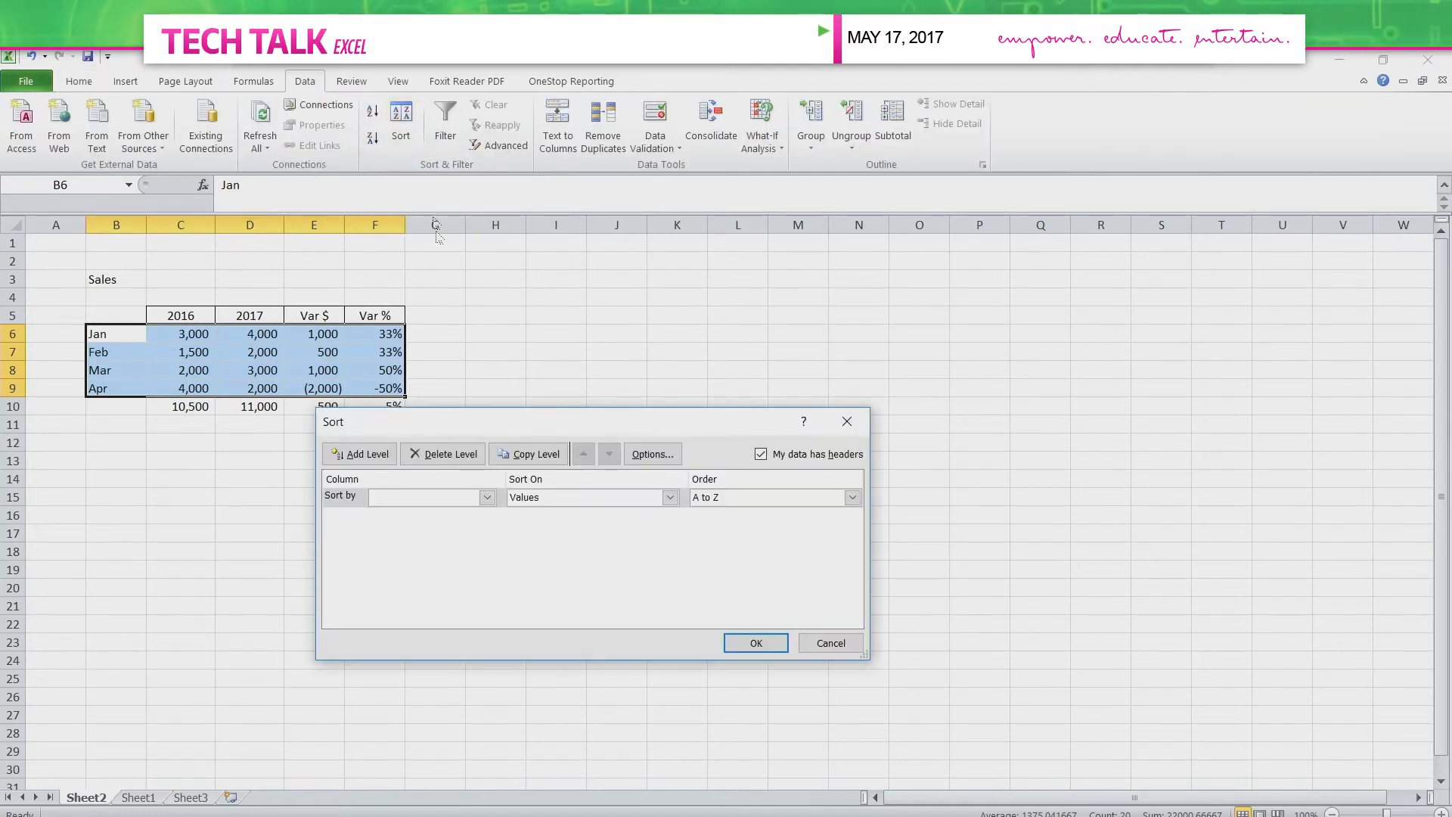
{"action": "left_click", "coordinate": [486, 499]}
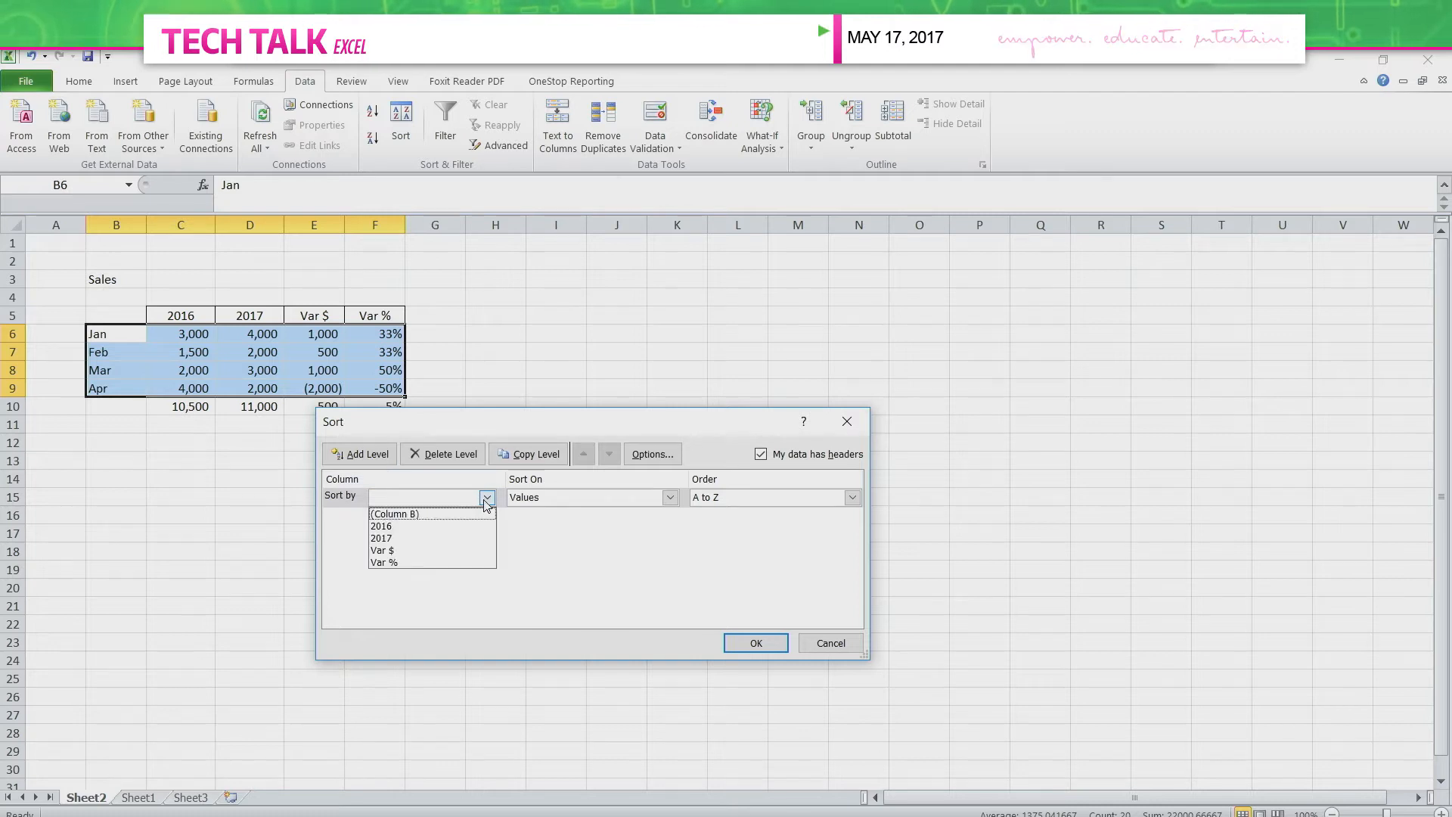
{"action": "left_click", "coordinate": [486, 500]}
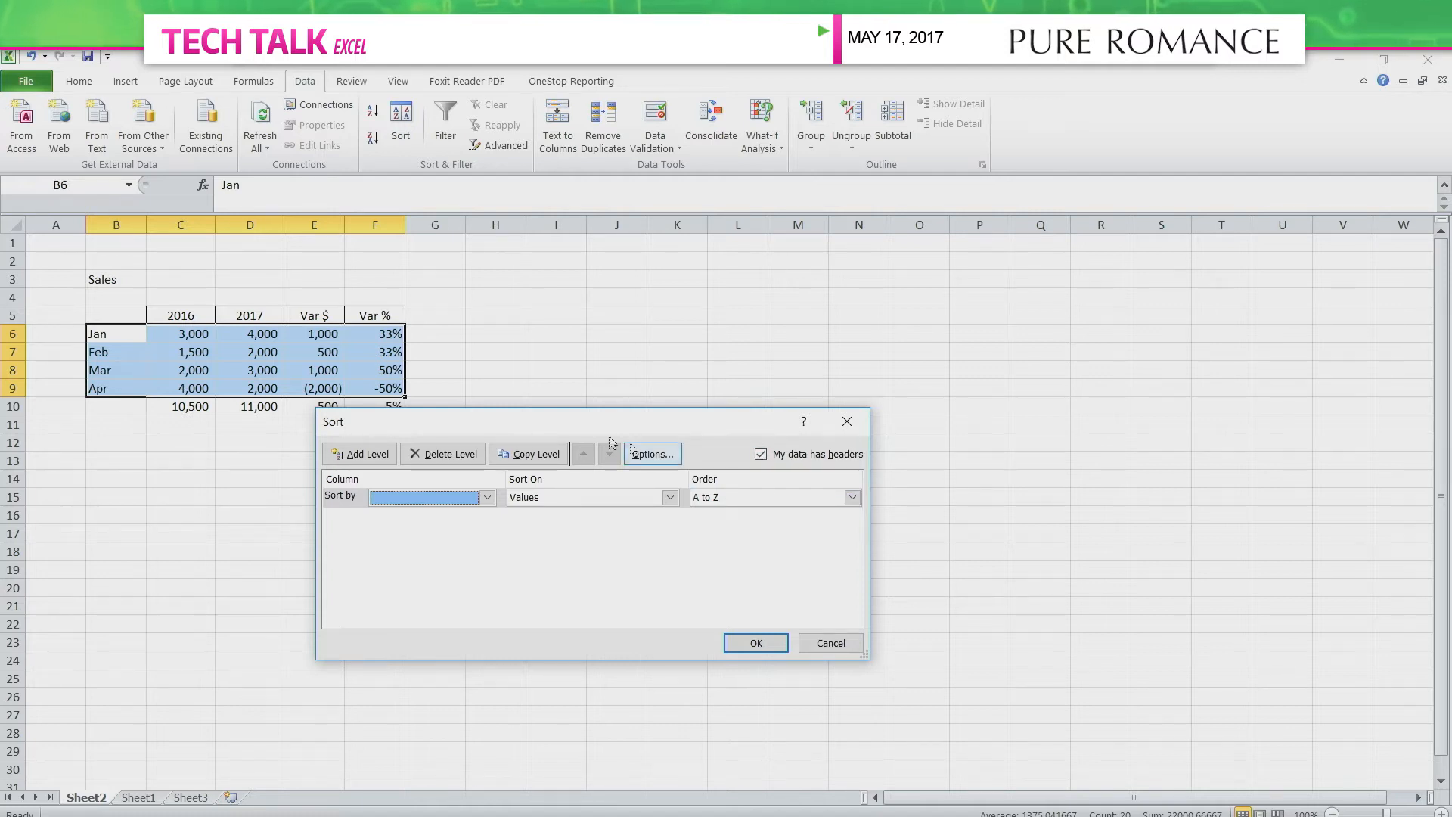
{"action": "left_click", "coordinate": [760, 454]}
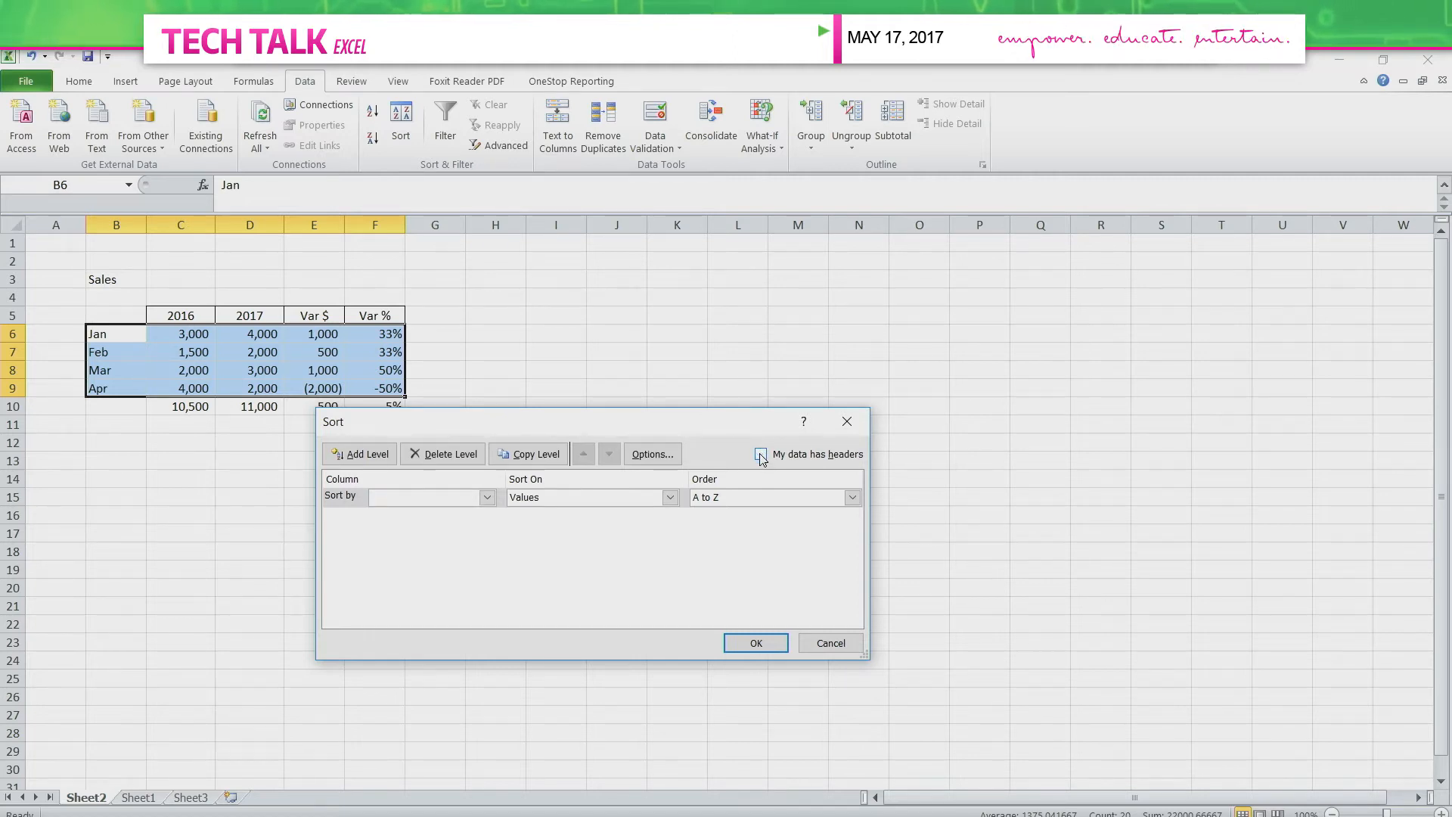
Sort the monthly rows by the values in Column E (Var $) from largest to smallest.
{"action": "left_click", "coordinate": [487, 498]}
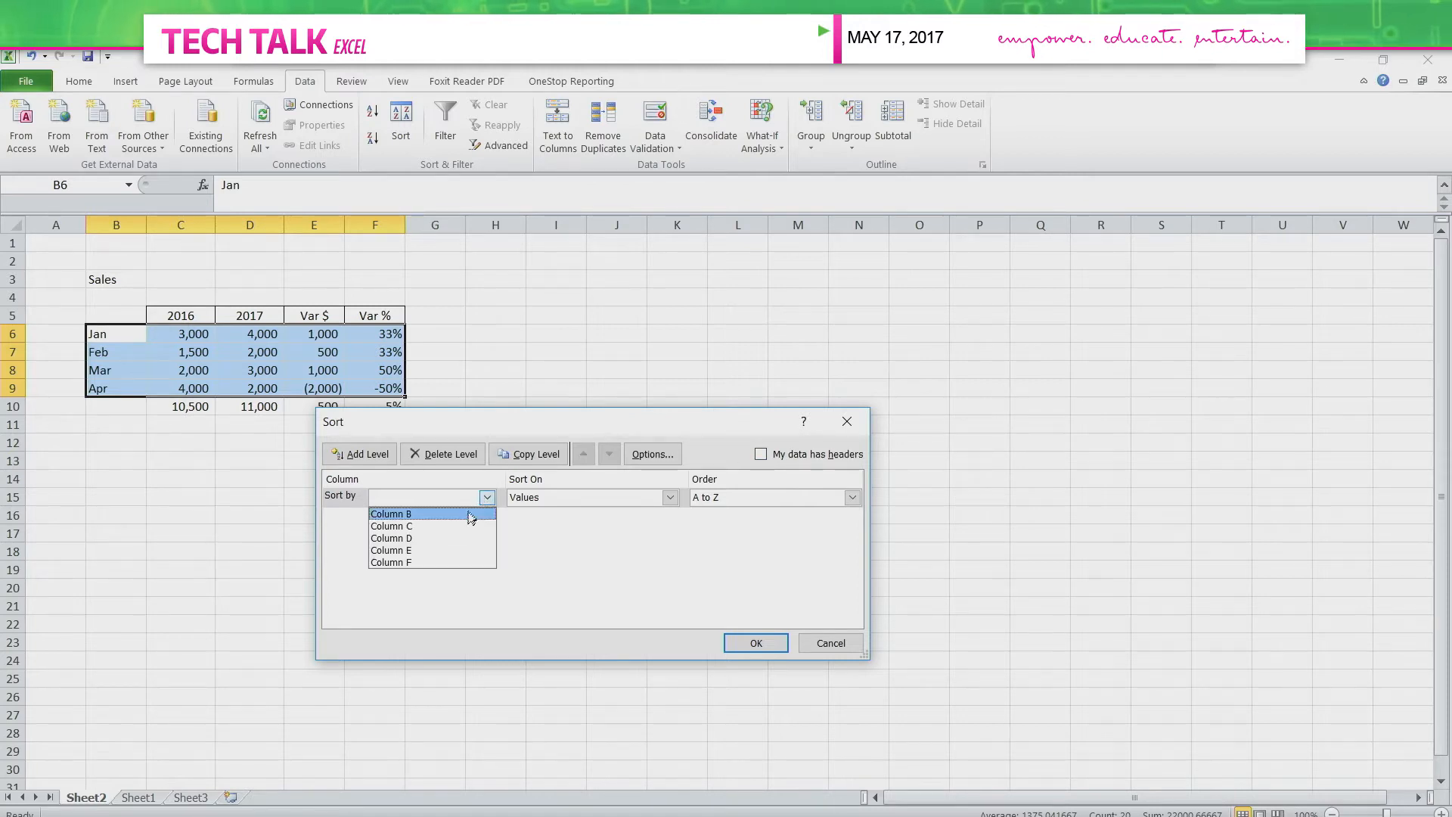
{"action": "left_click", "coordinate": [464, 516]}
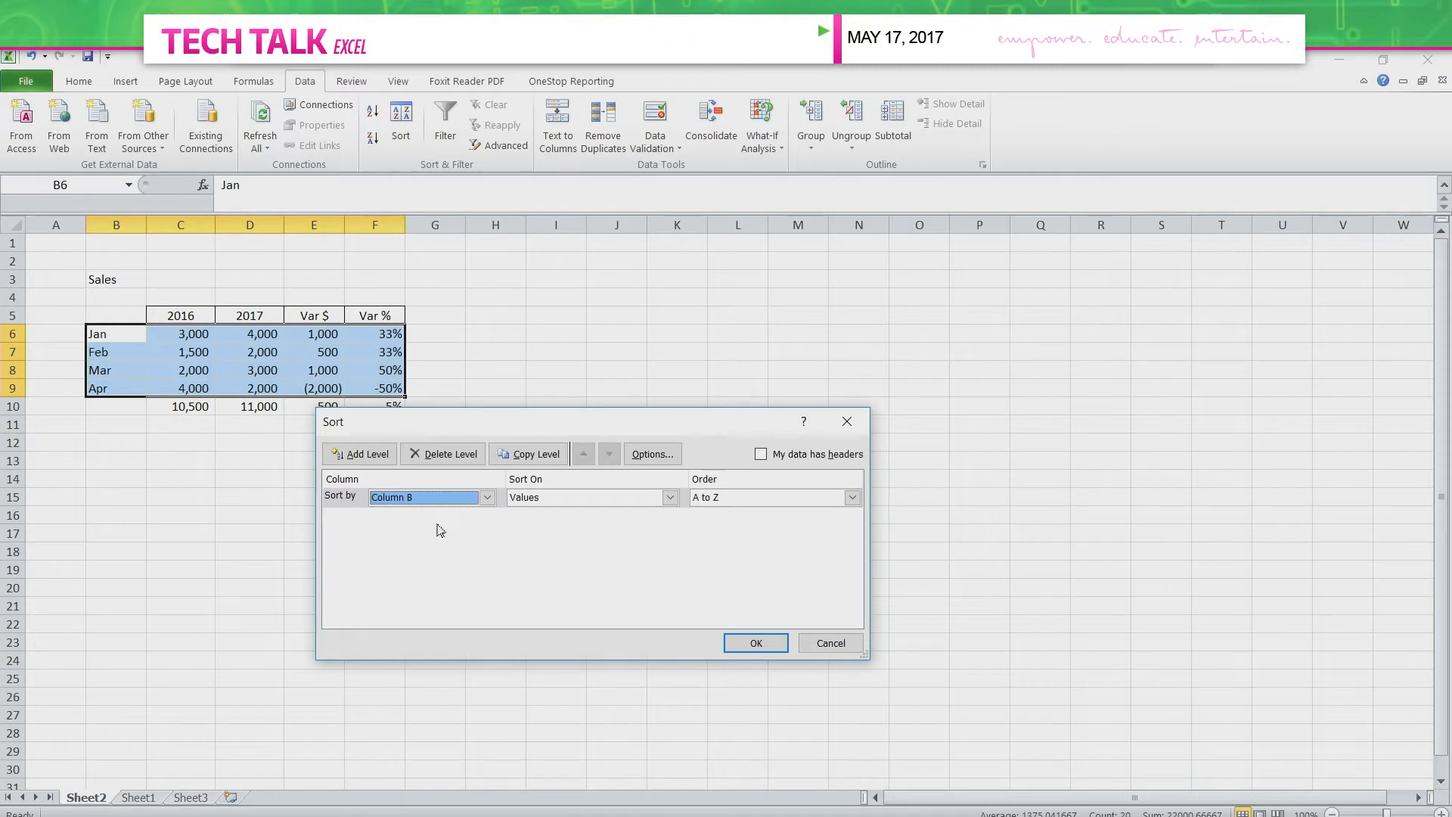
{"action": "left_click", "coordinate": [487, 500]}
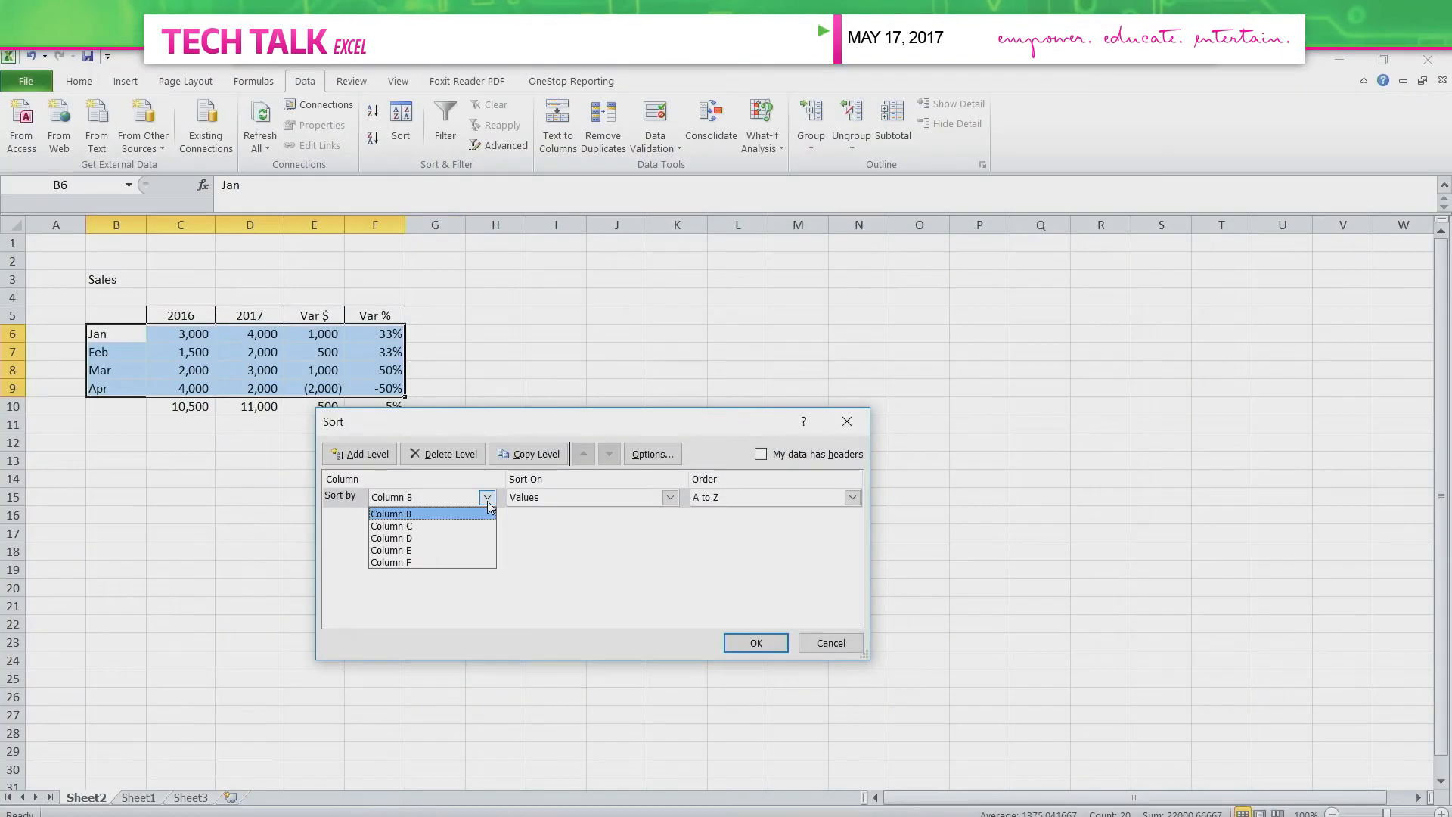
{"action": "left_click", "coordinate": [425, 552]}
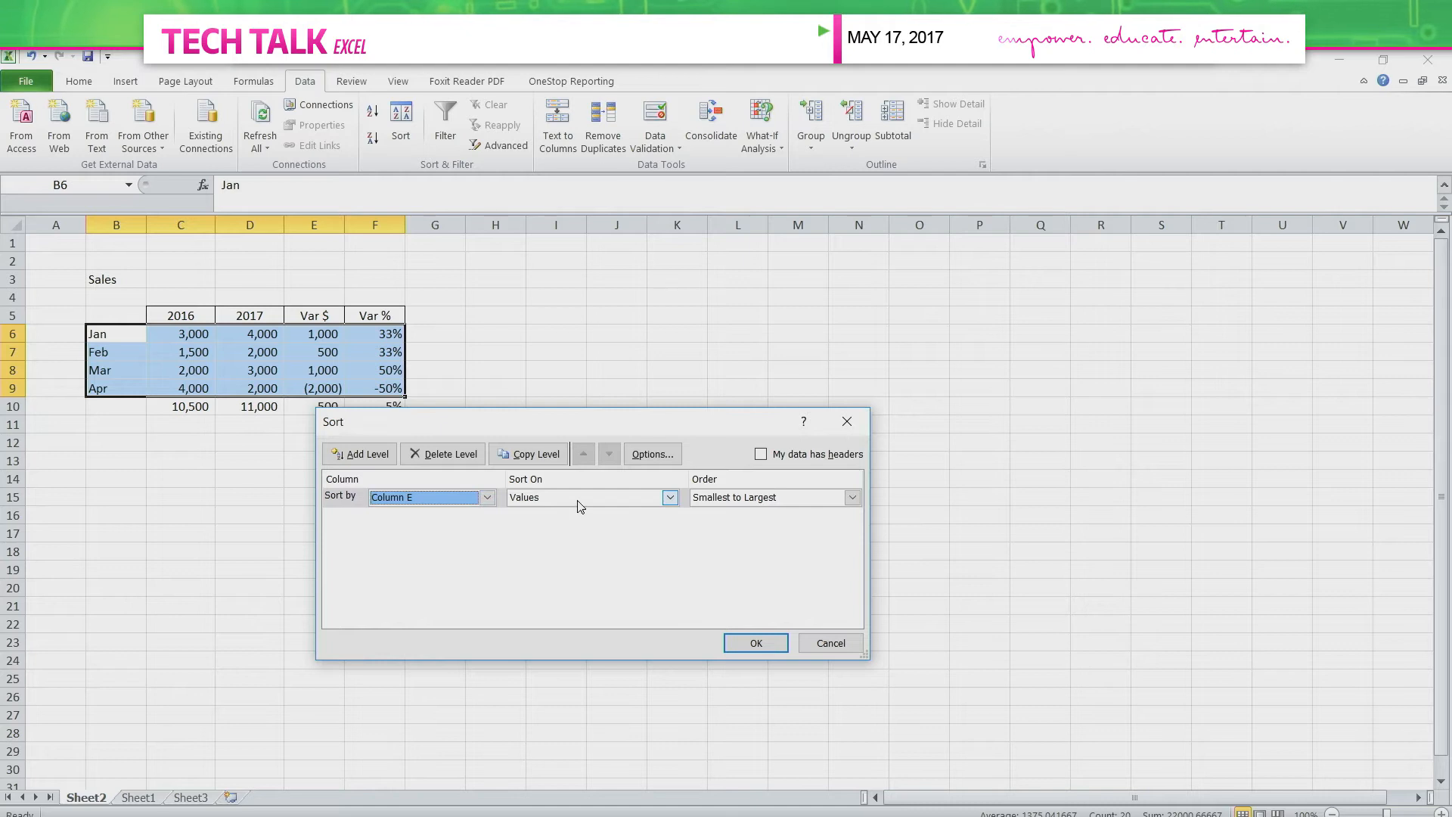
{"action": "left_click", "coordinate": [851, 498]}
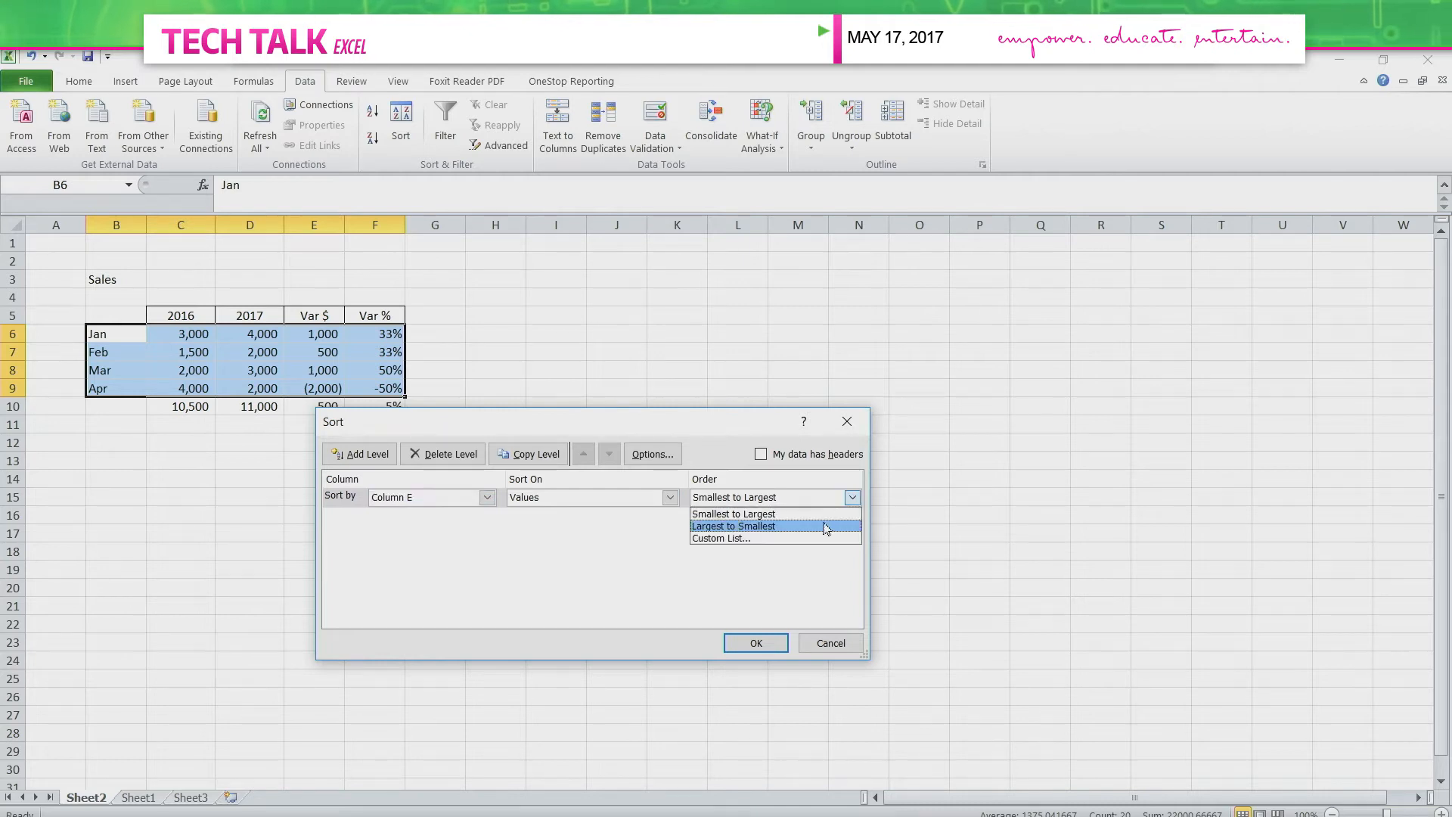
{"action": "left_click", "coordinate": [838, 520]}
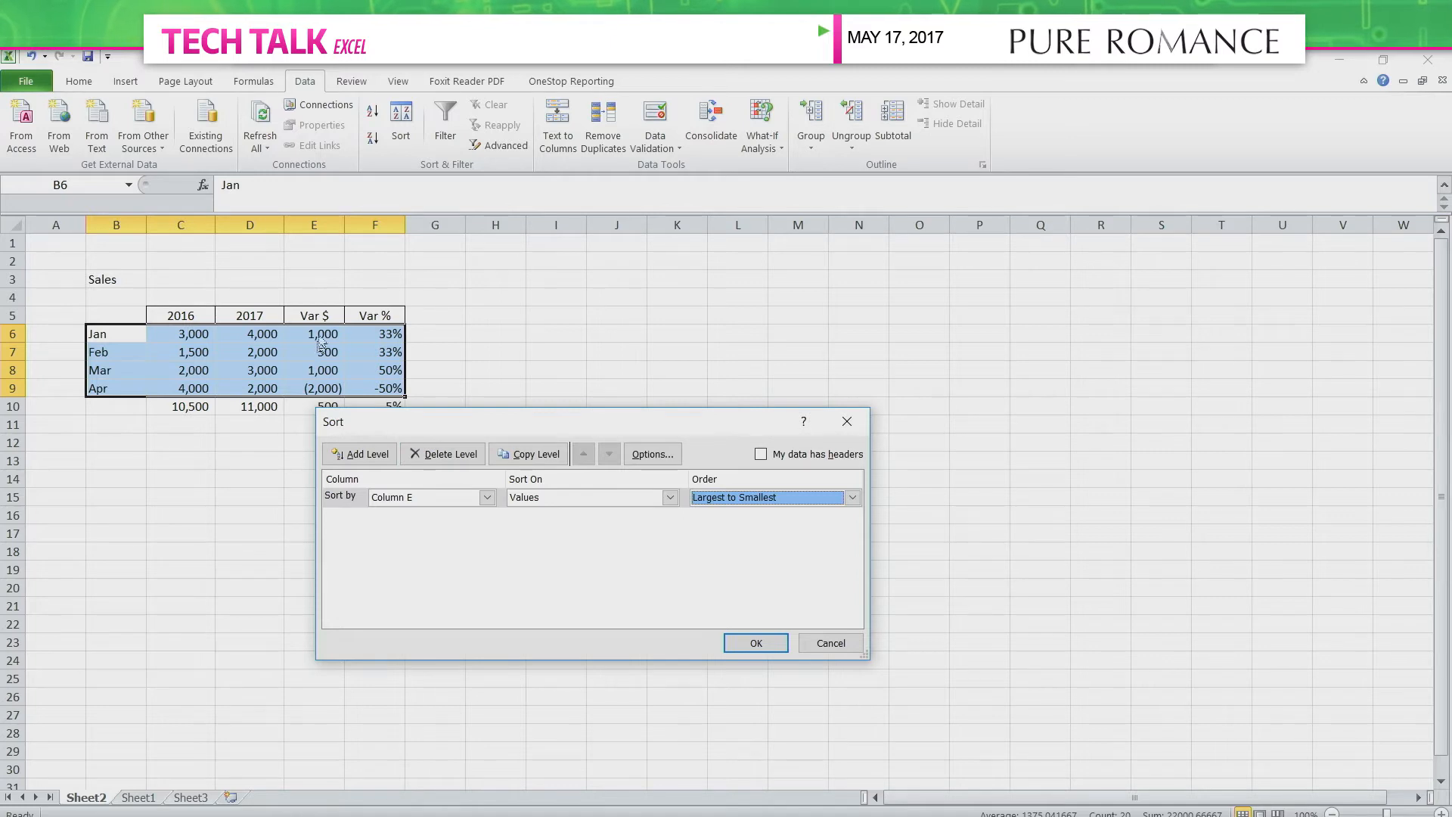
{"action": "left_click", "coordinate": [757, 643]}
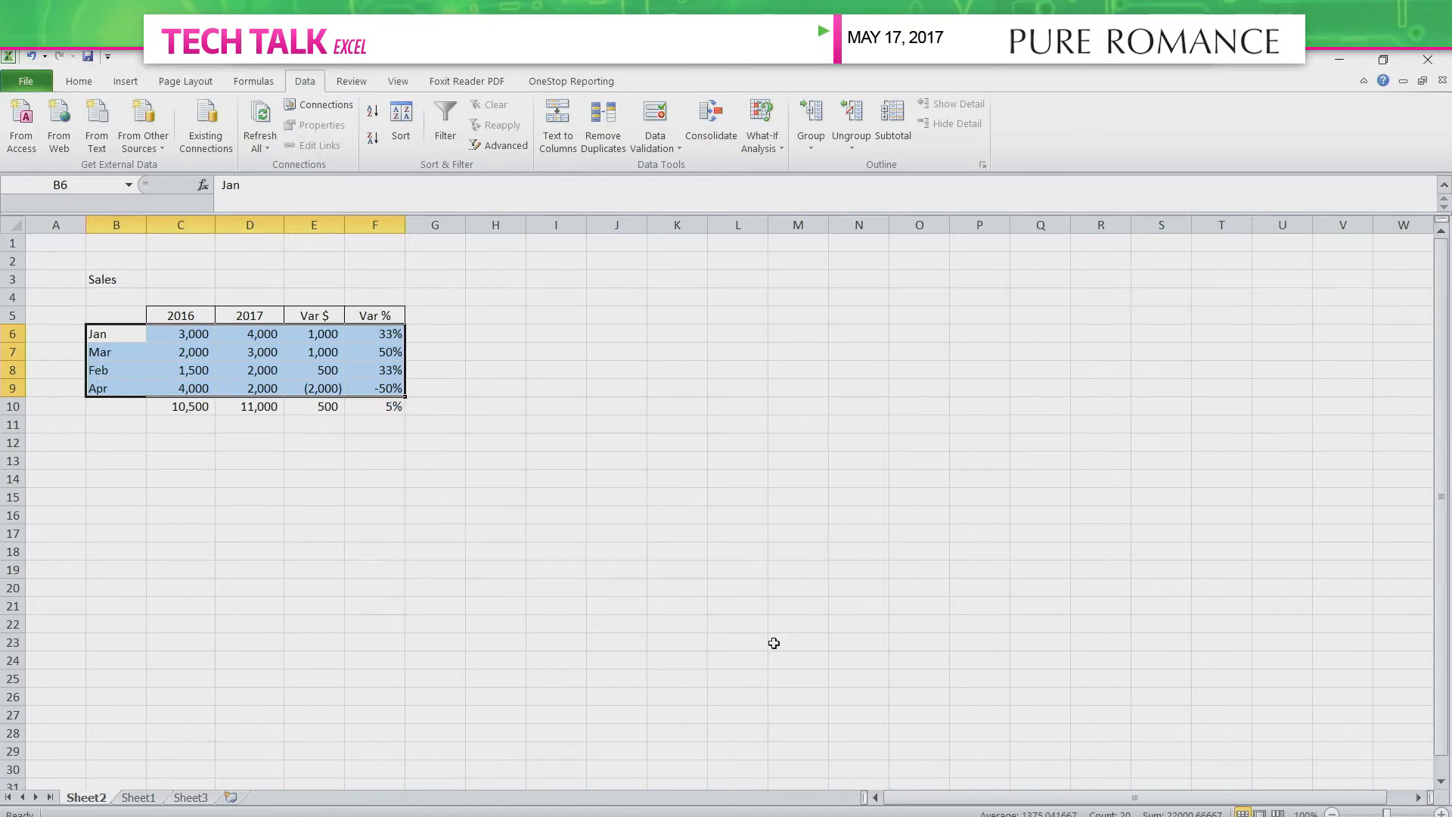
Check the sorted Var $ cells from E6 down to E9.
{"action": "left_click_drag", "start_coordinate": [332, 333], "coordinate": [330, 353]}
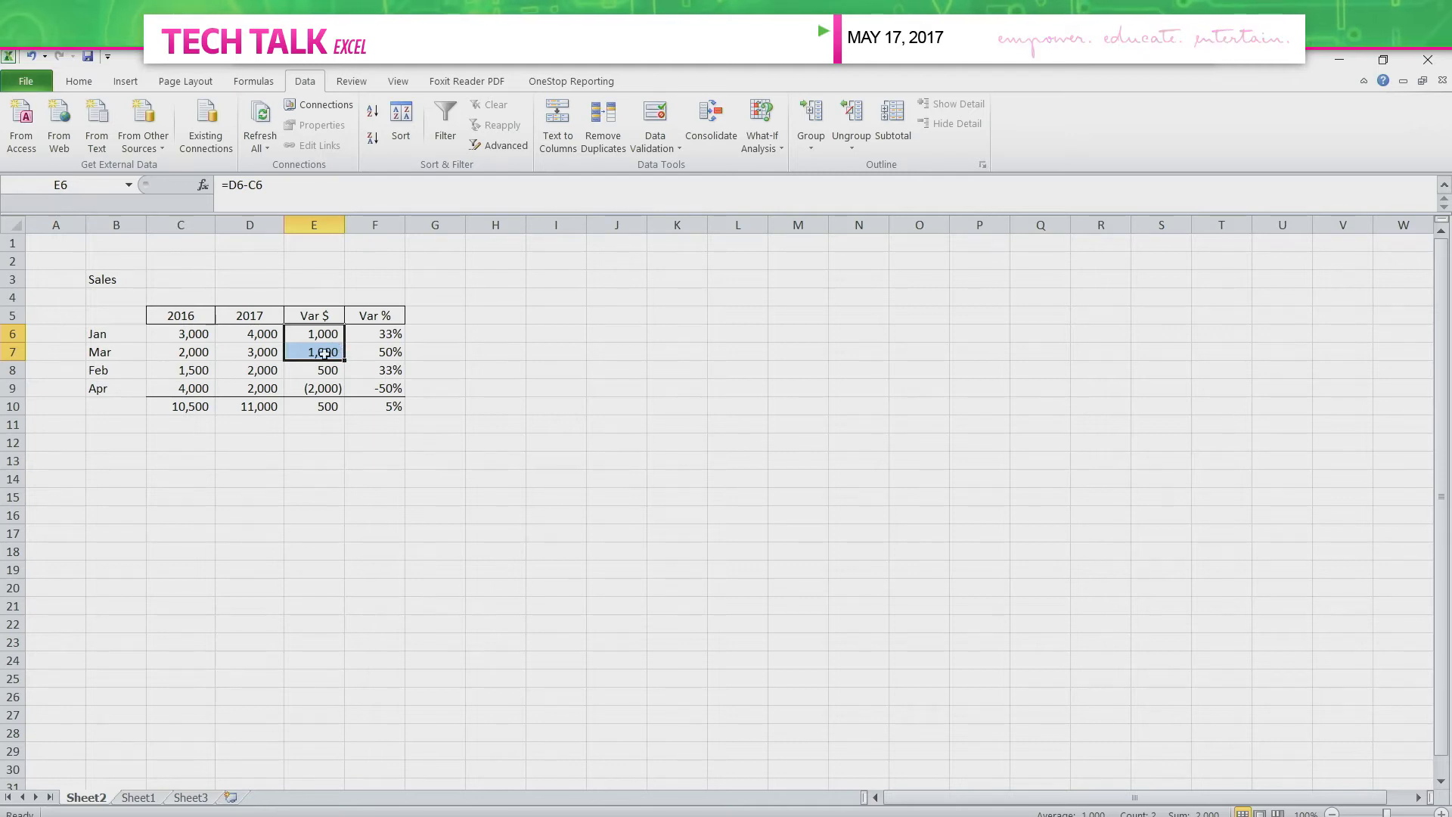
{"action": "left_click", "coordinate": [336, 371]}
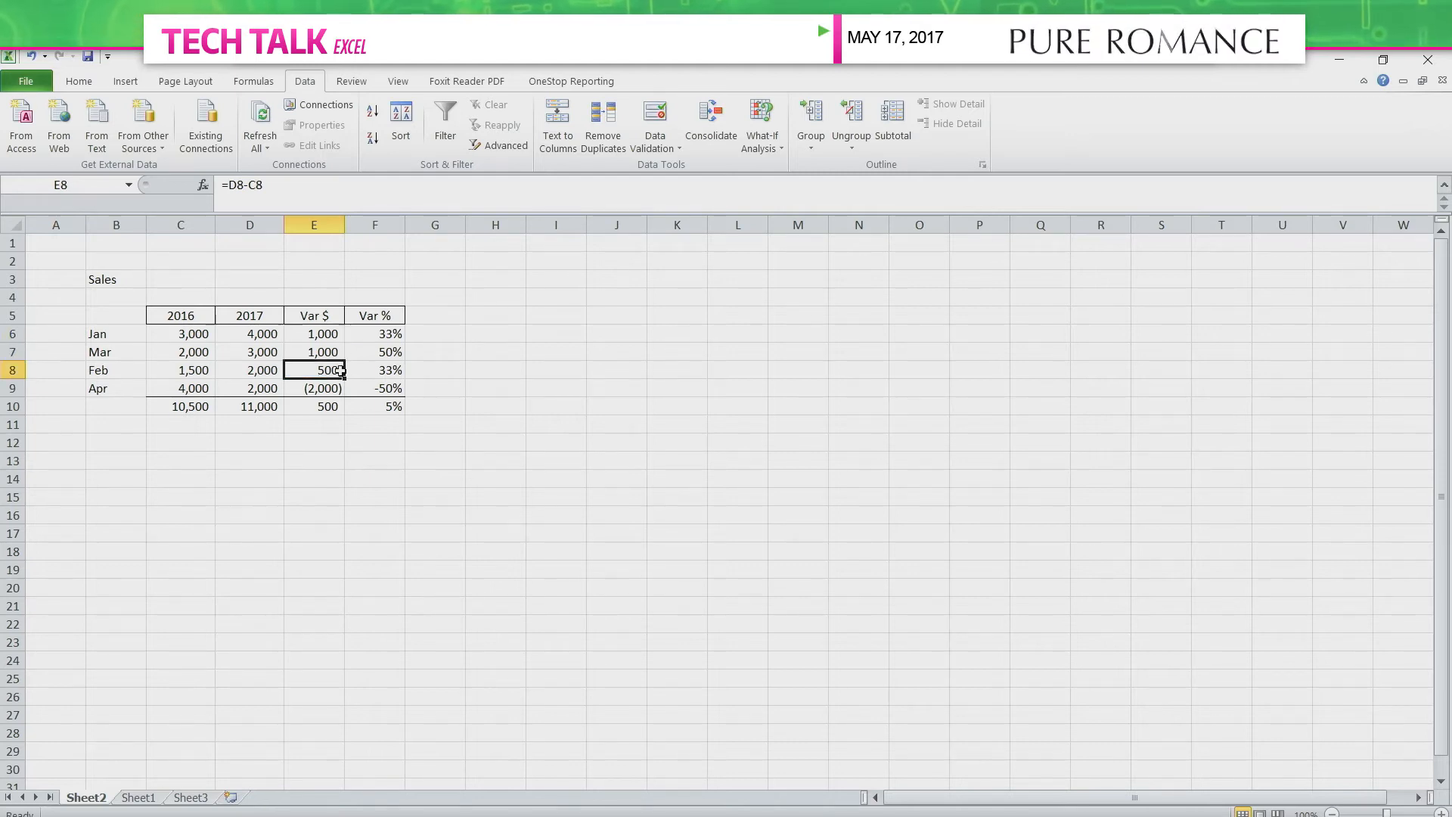
{"action": "left_click", "coordinate": [327, 390]}
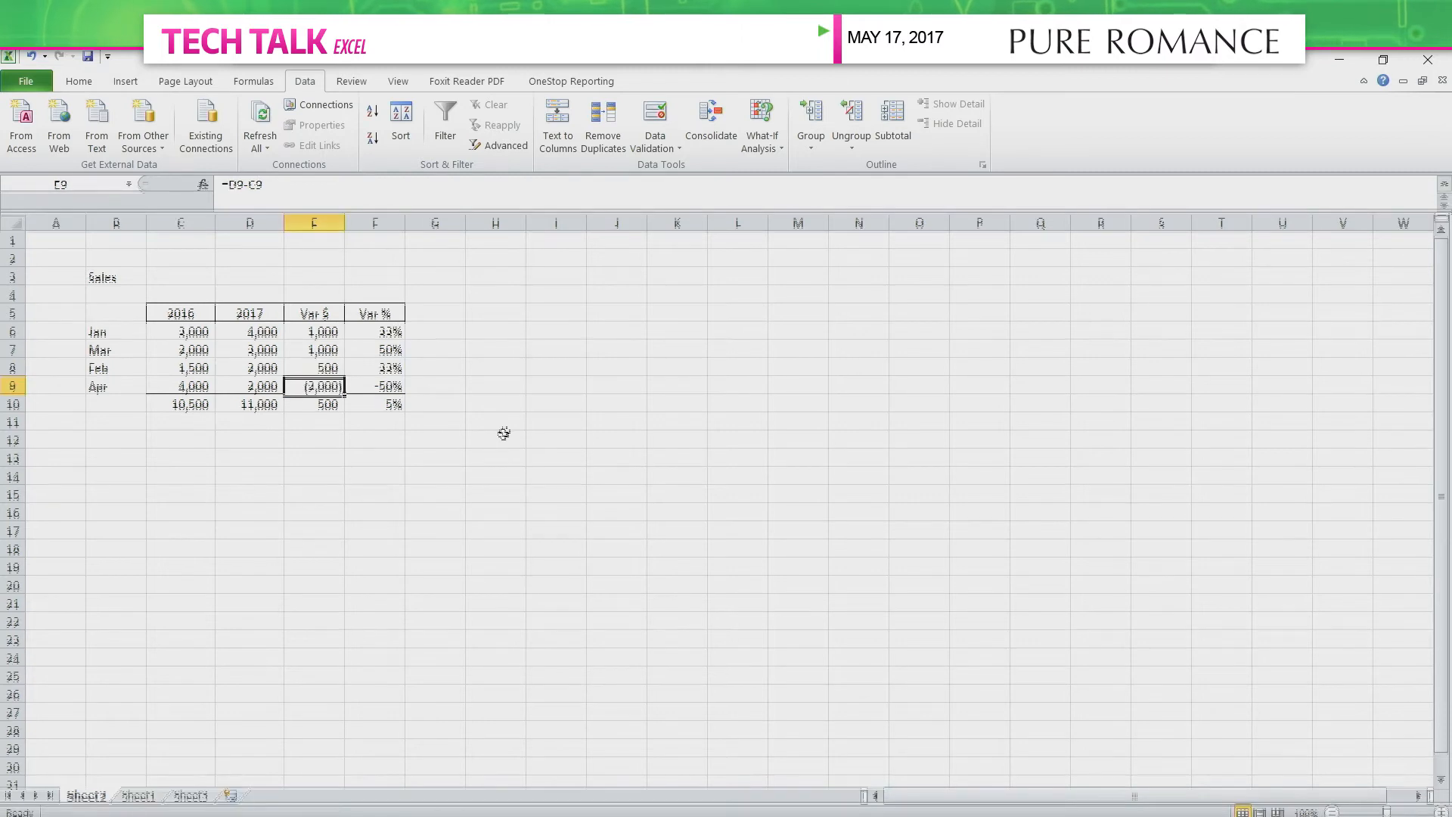
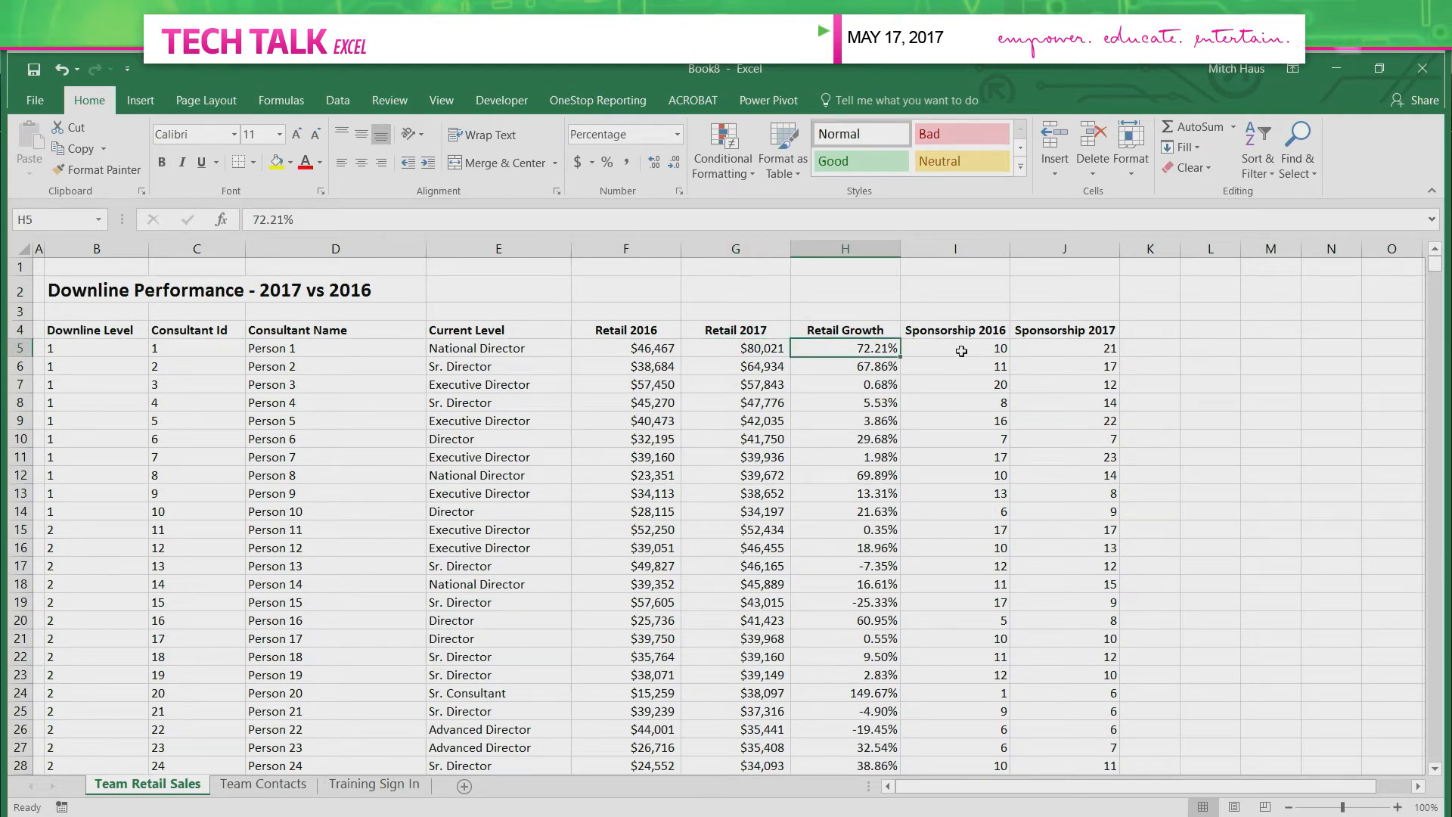
Add a new worksheet after Team Retail Sales in the downline performance workbook and name it Retail by Level.
{"action": "left_click", "coordinate": [961, 351]}
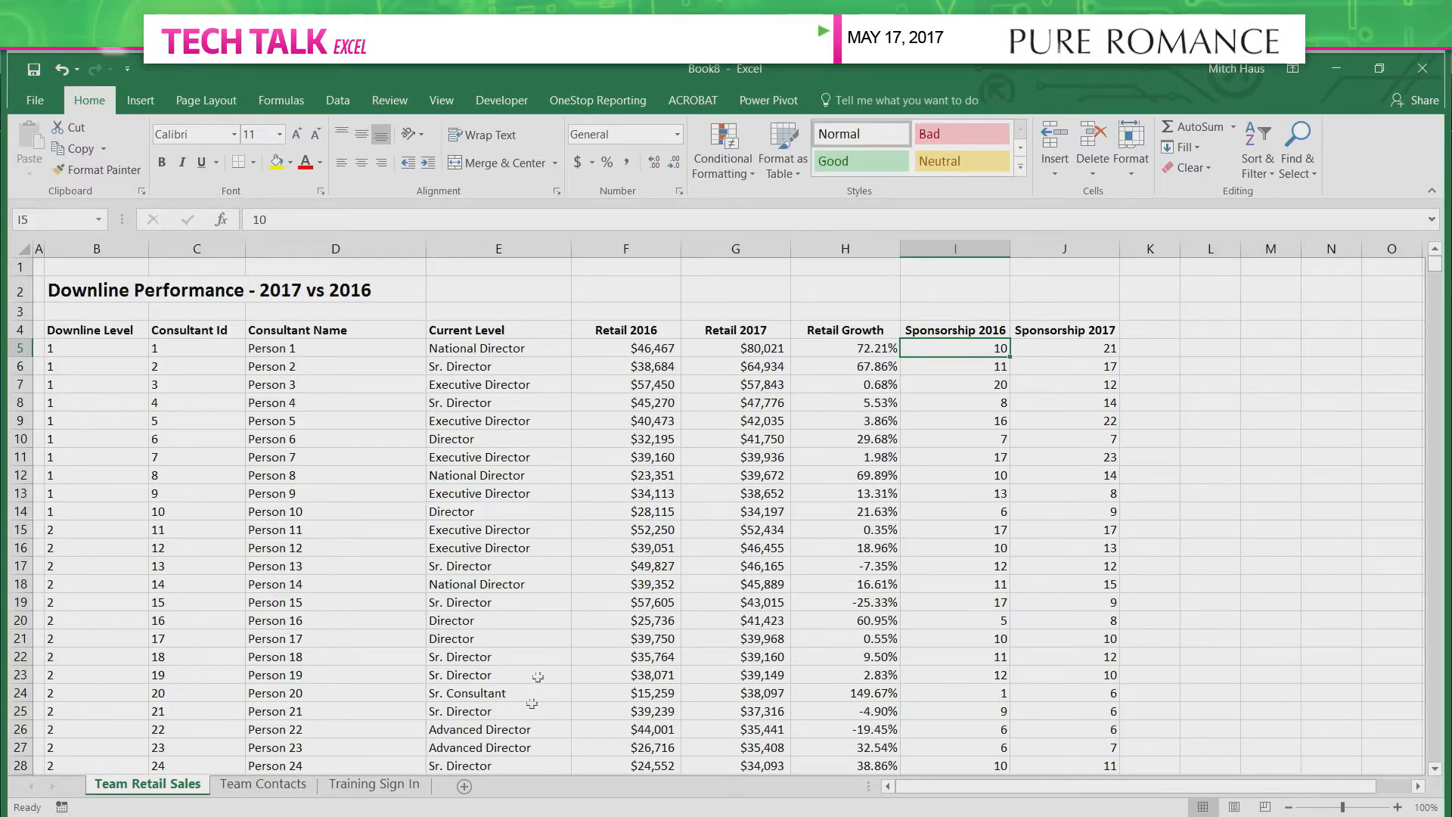
{"action": "left_click", "coordinate": [465, 786]}
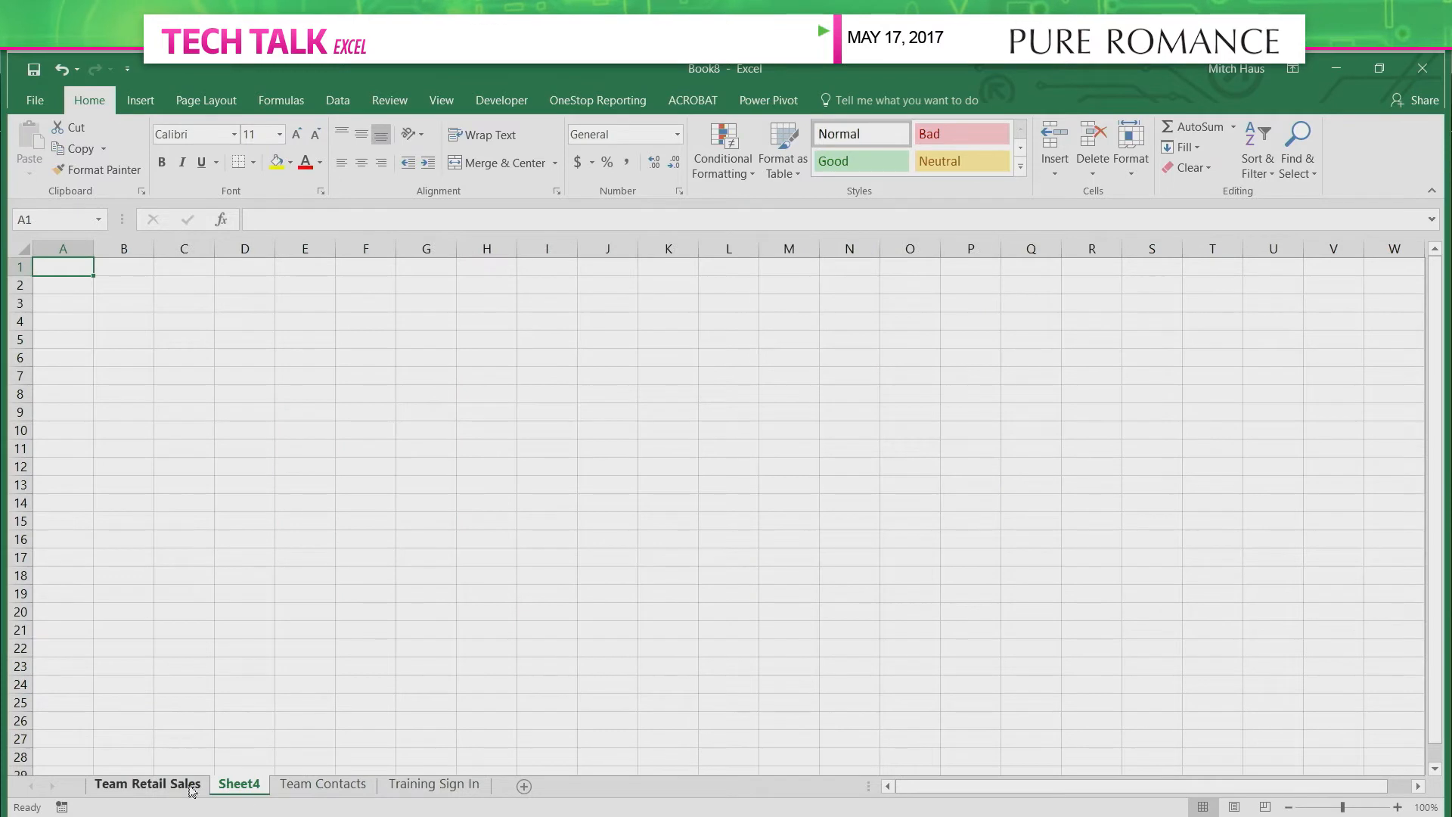
{"action": "double_click", "coordinate": [239, 787]}
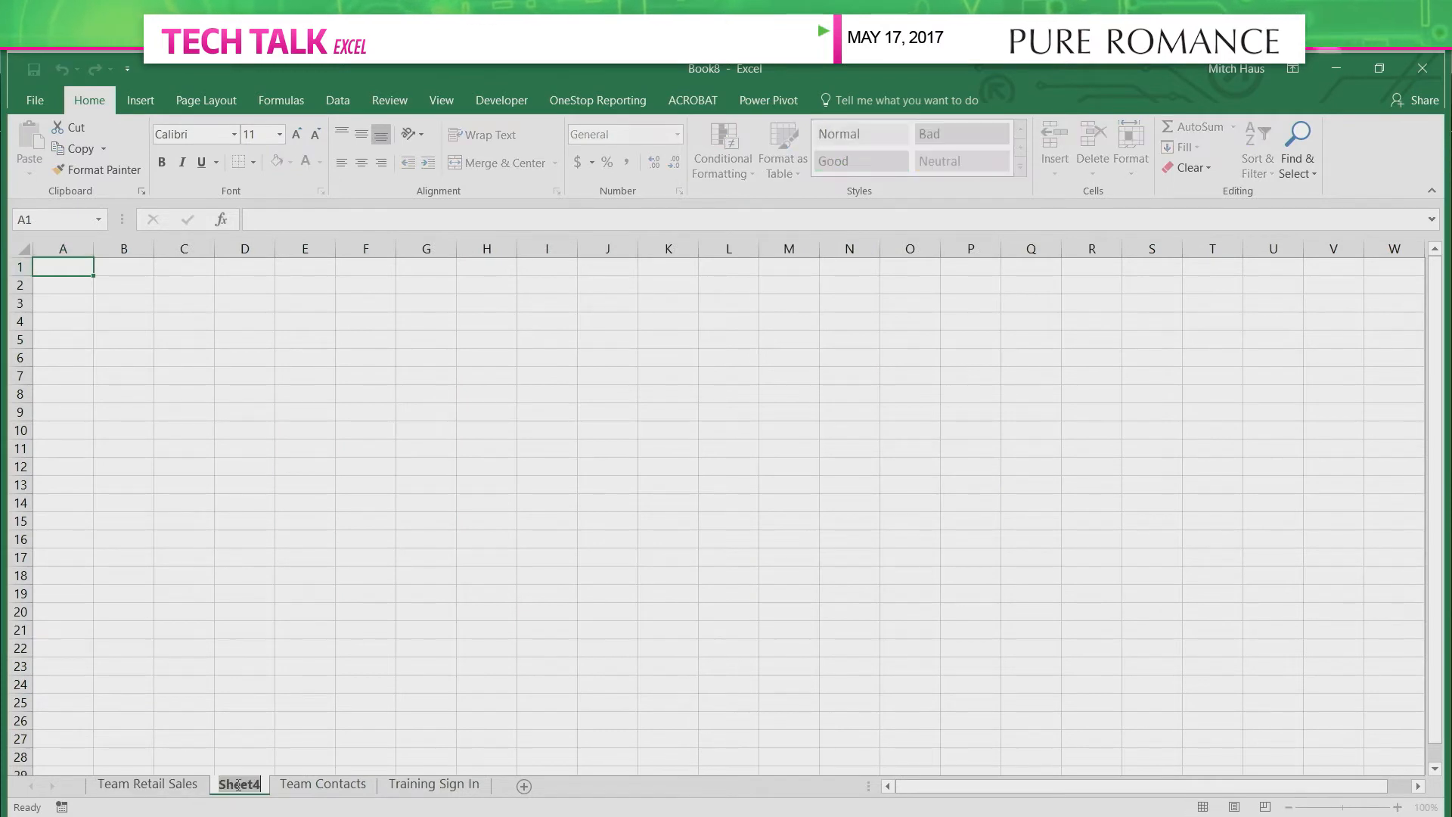
{"action": "type", "text": "Retail"}
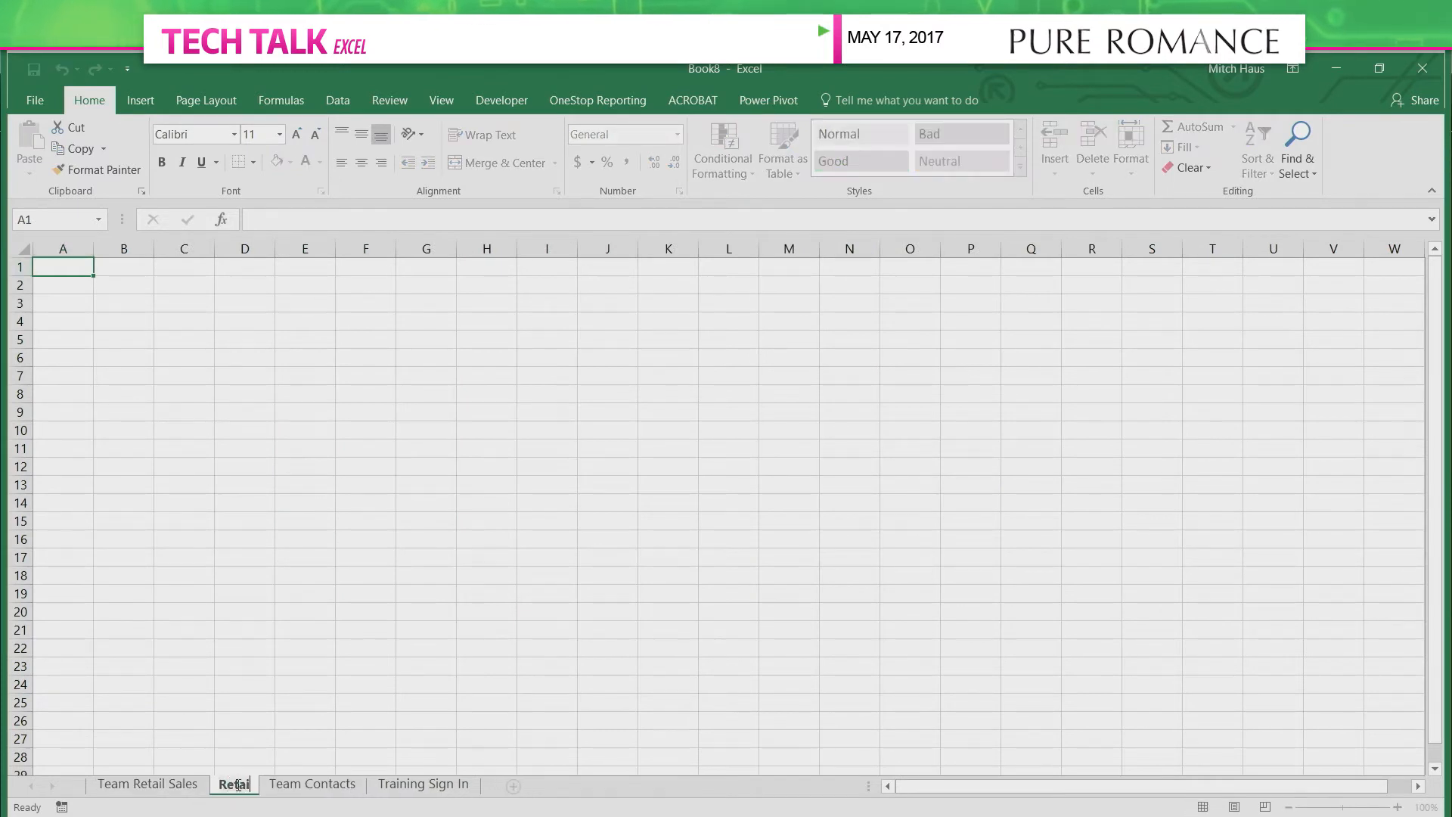
{"action": "type", "text": " by Levl"}
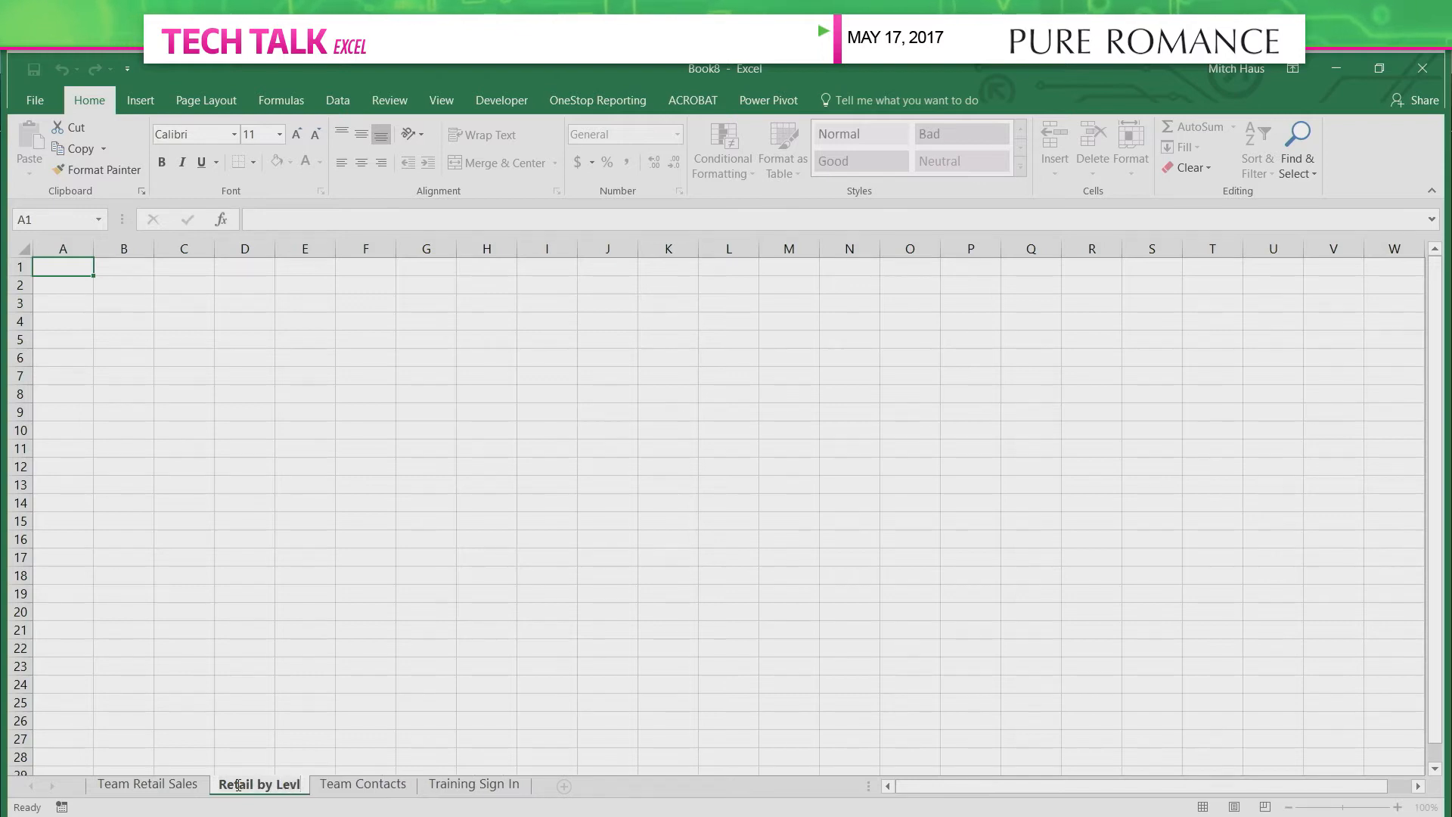
{"action": "key", "text": "BackSpace"}
{"action": "type", "text": "el"}
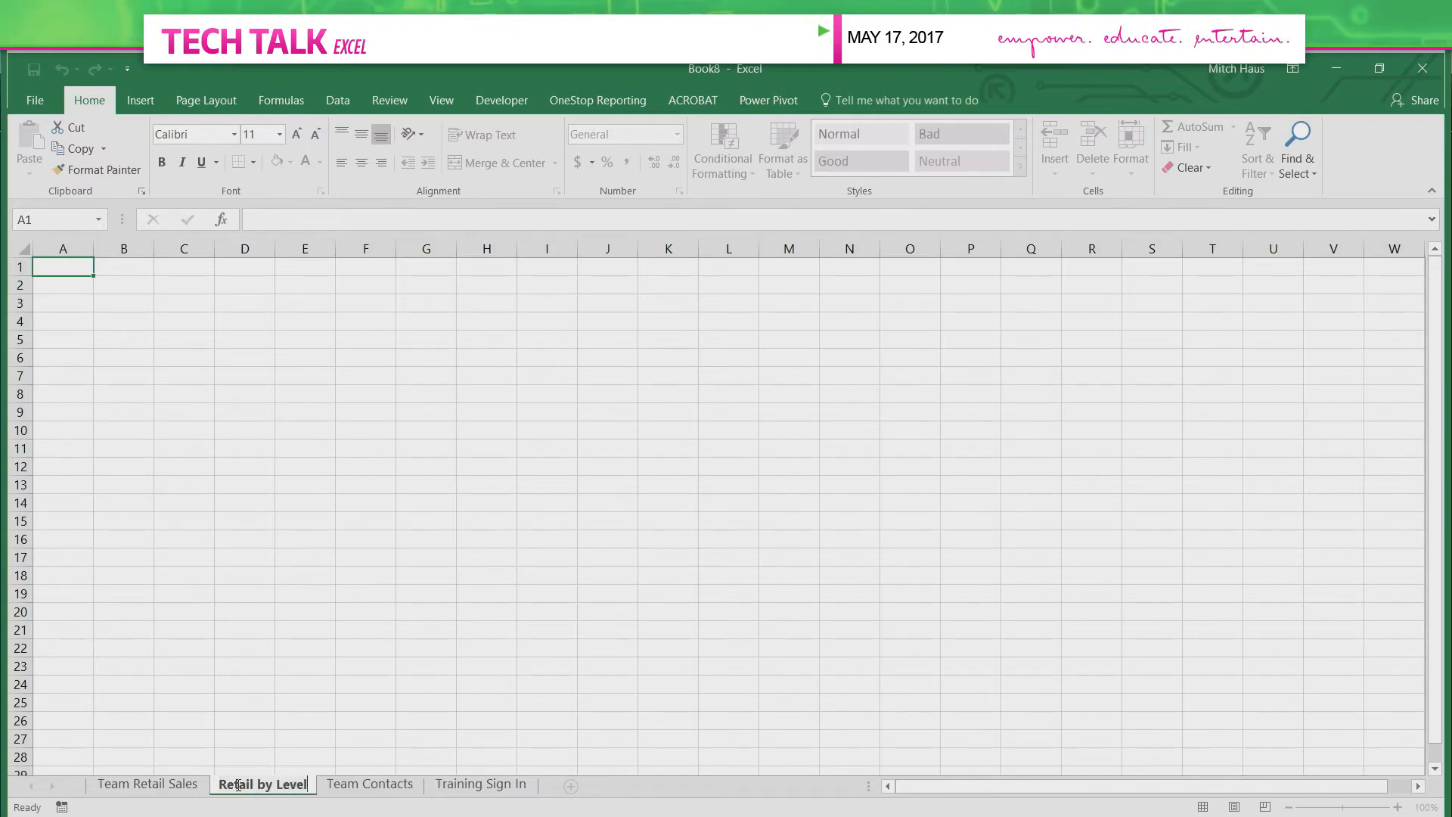
{"action": "key", "text": "Return"}
Copy the Current Level column, header included, from Team Retail Sales into cell B4 of the Retail by Level sheet.
{"action": "left_click", "coordinate": [178, 786]}
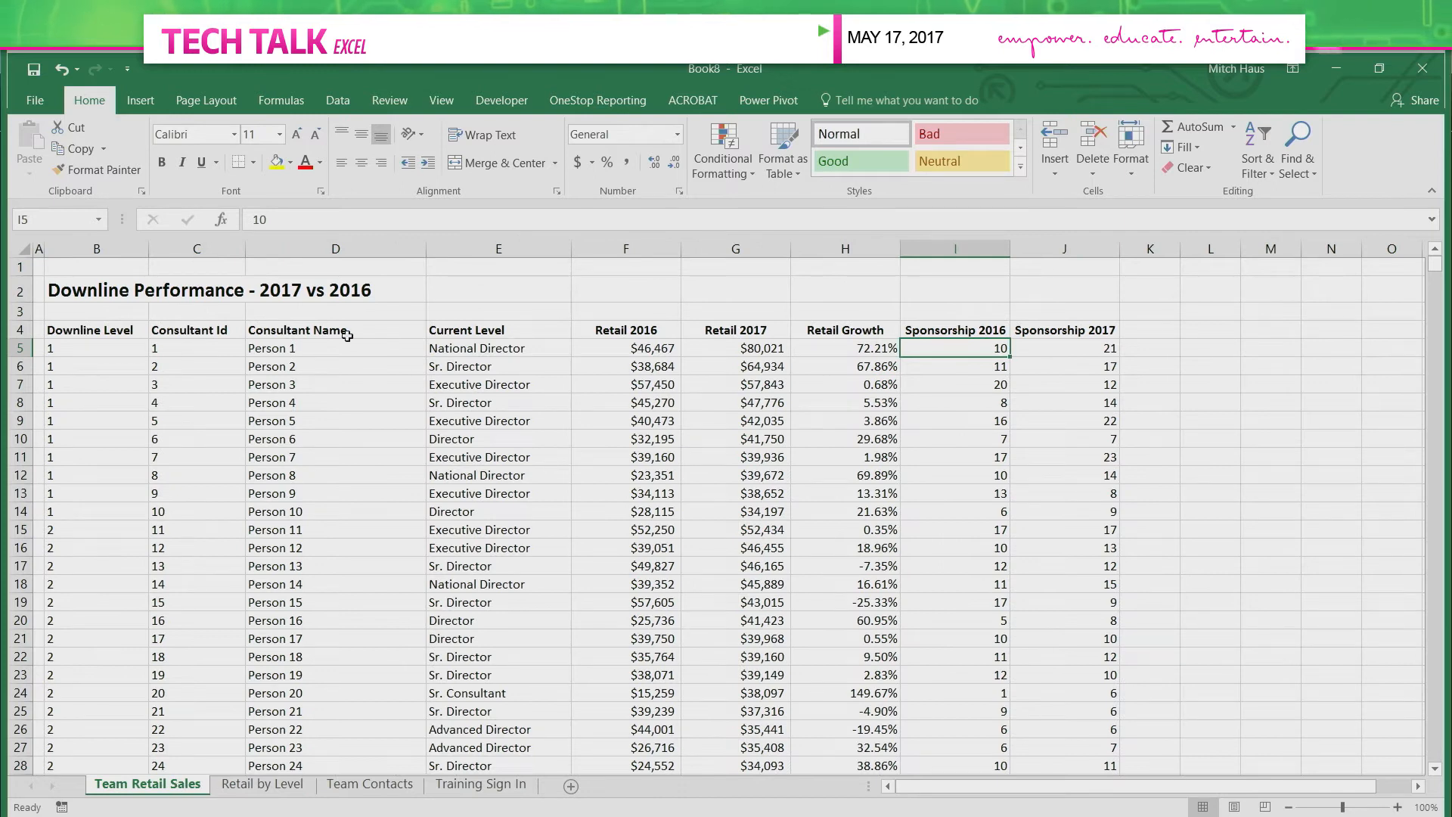
{"action": "left_click", "coordinate": [520, 330]}
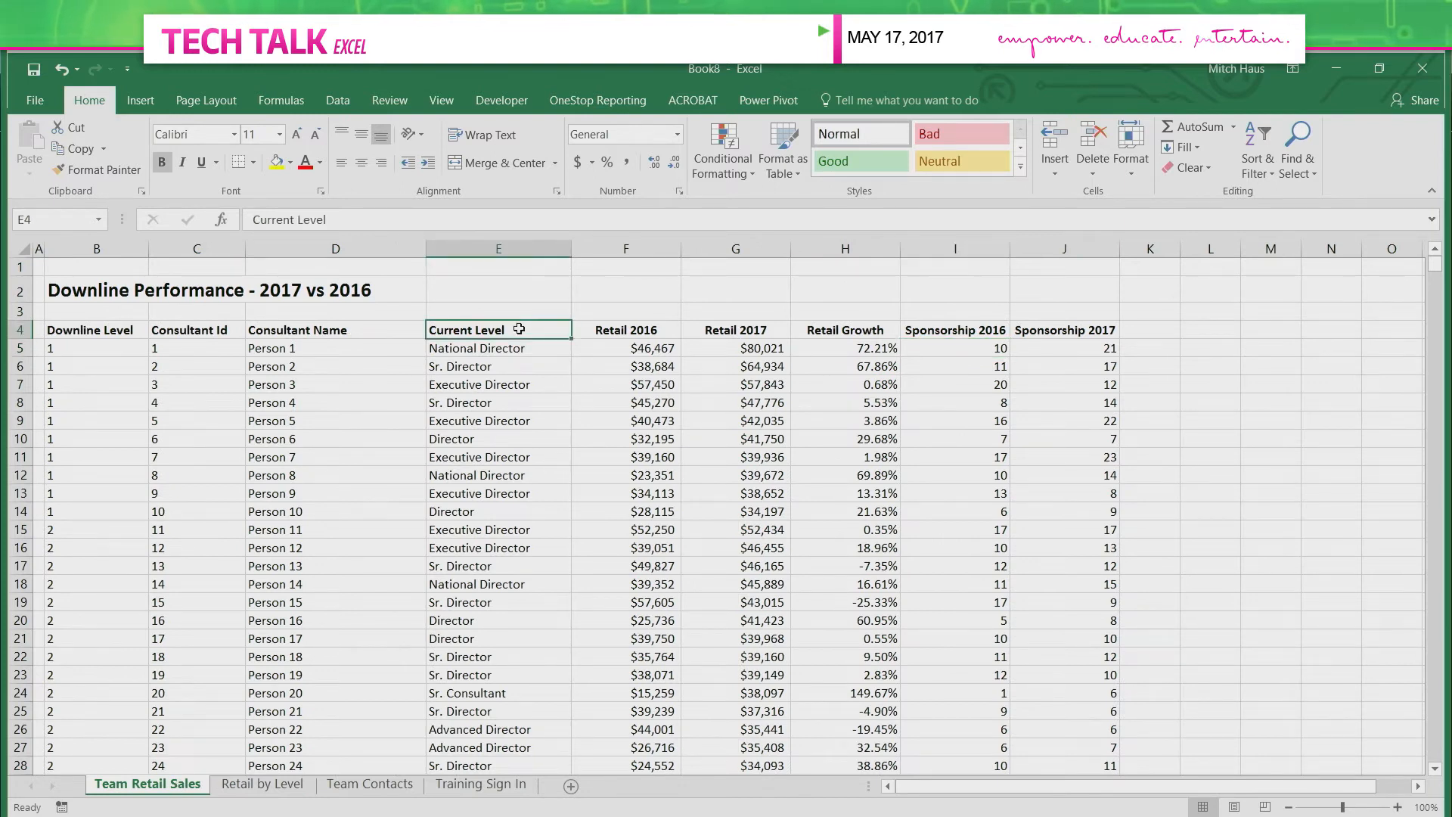
{"action": "key", "text": "ctrl+shift+Down"}
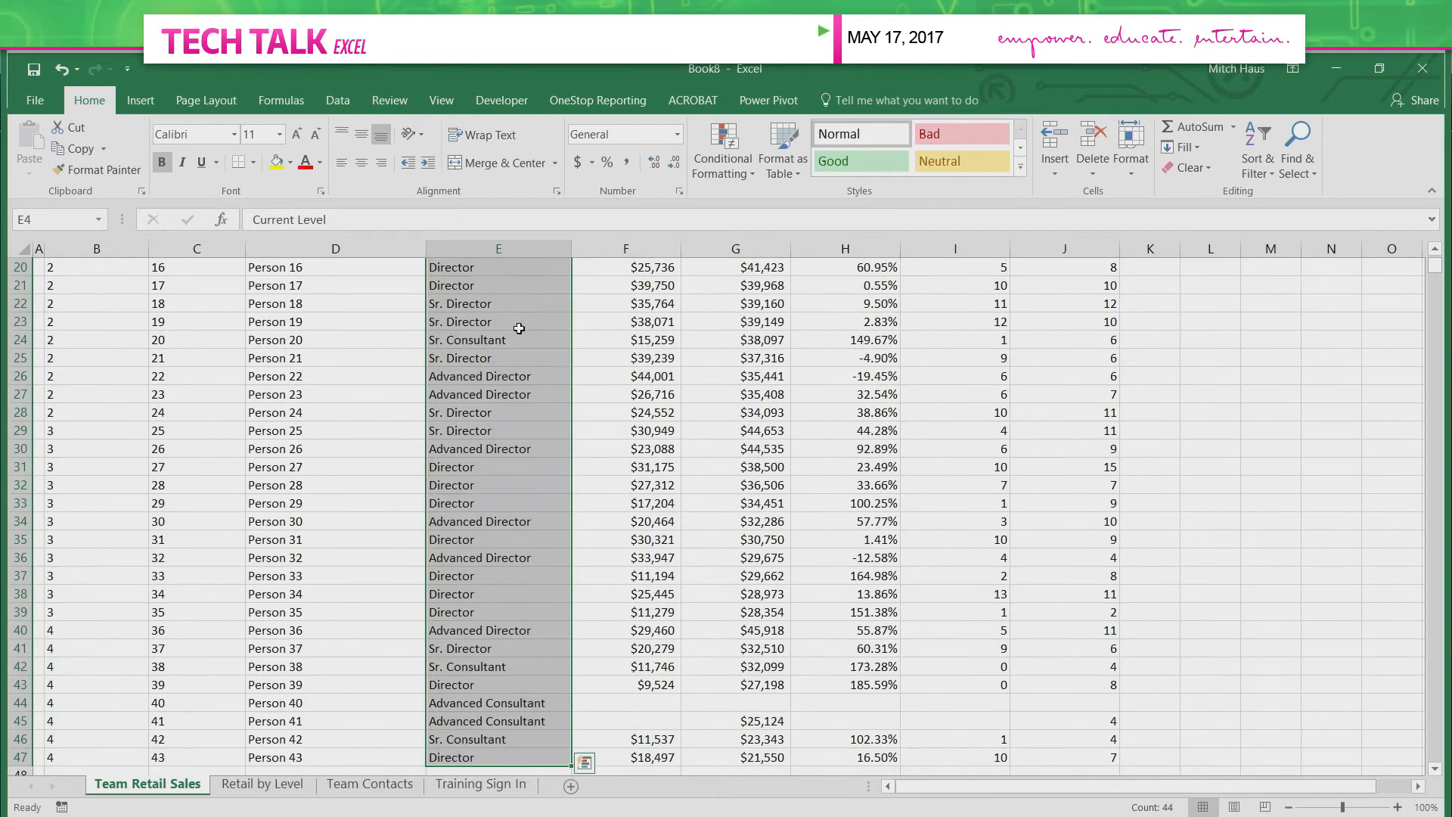
{"action": "key", "text": "ctrl+c"}
{"action": "left_click", "coordinate": [263, 783]}
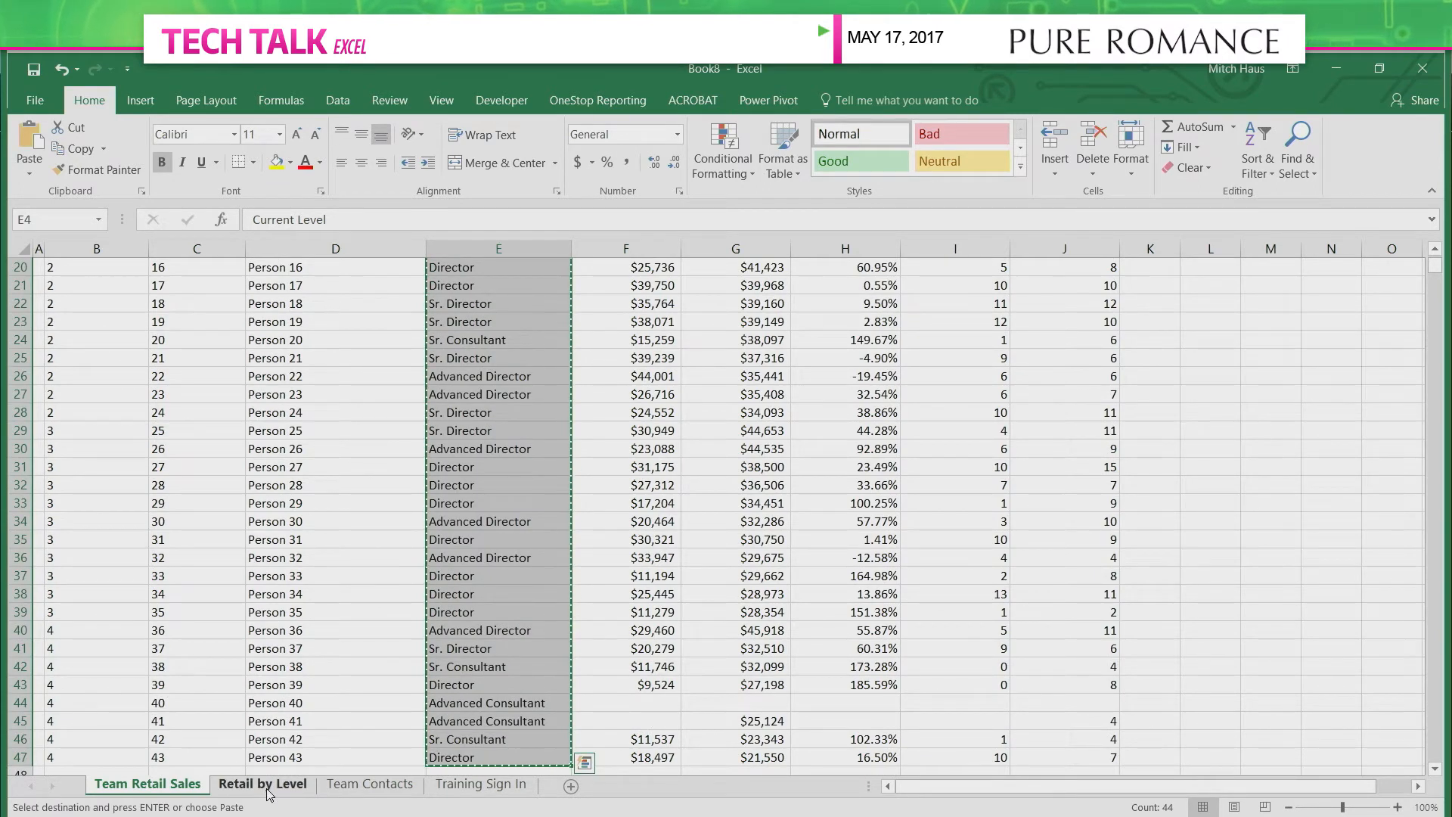
{"action": "left_click", "coordinate": [138, 322]}
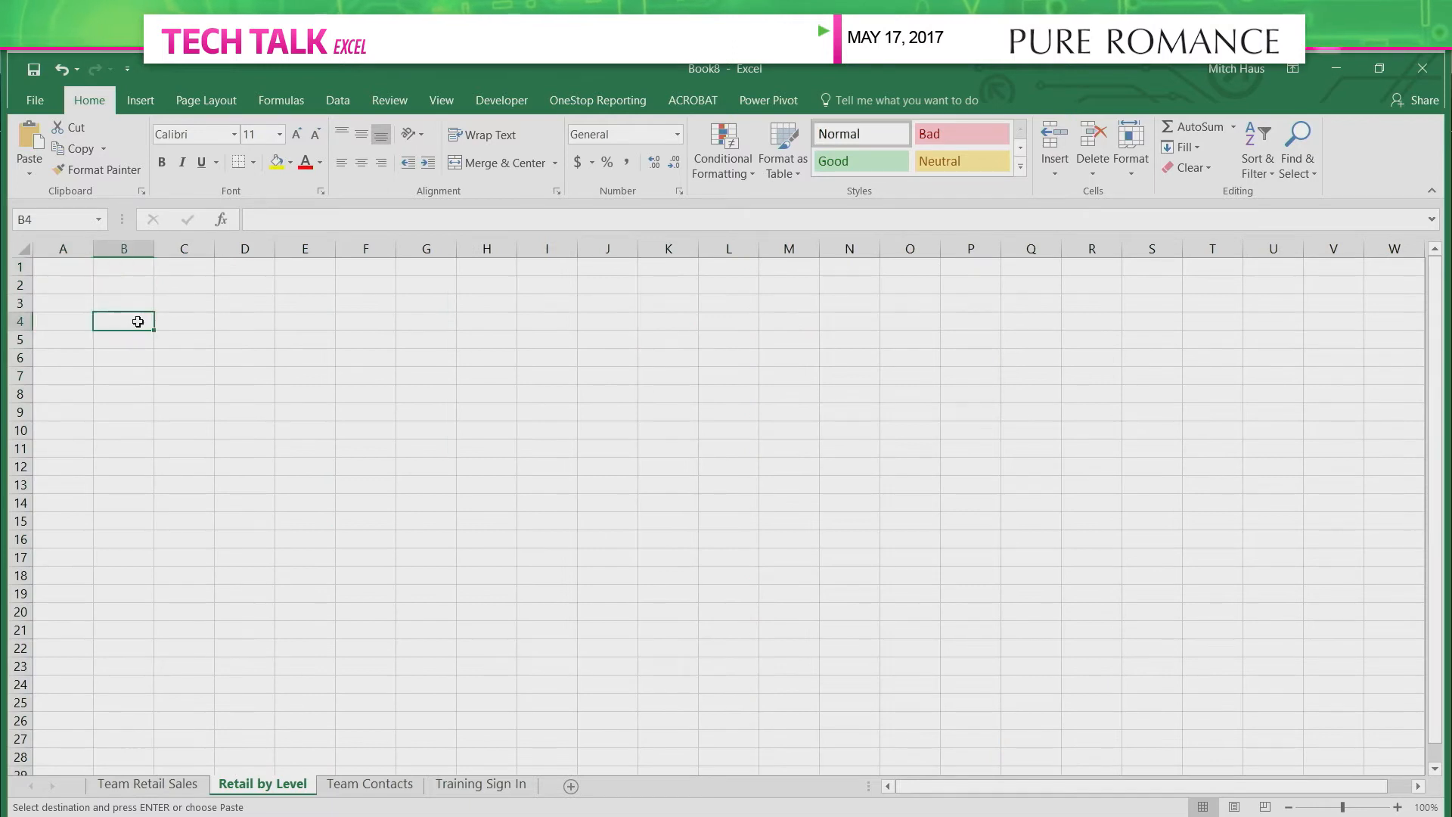
{"action": "key", "text": "ctrl+v"}
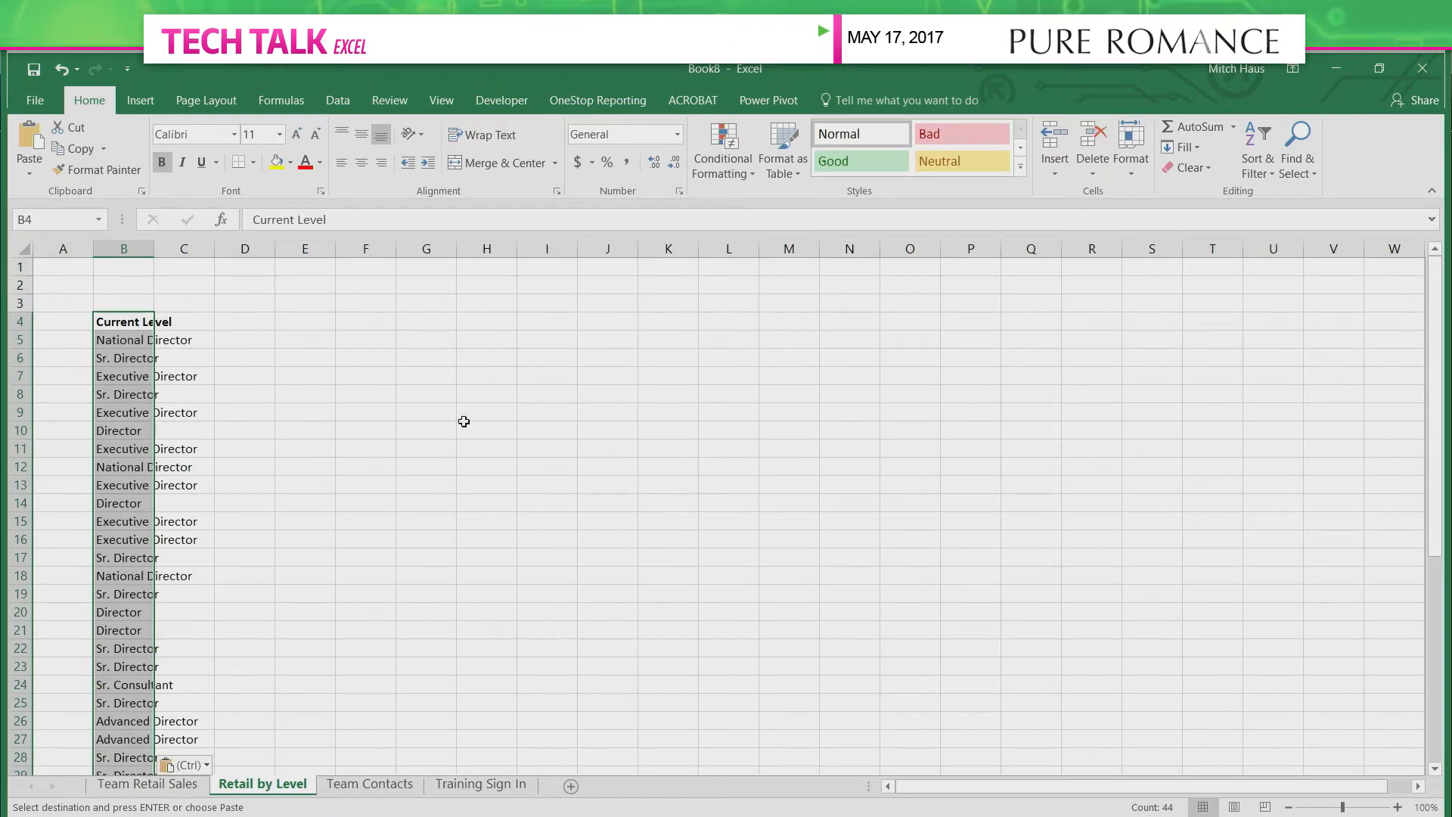
Widen column B on the Retail by Level sheet to fit the pasted level names.
{"action": "scroll", "coordinate": [463, 422], "scroll_direction": "down", "scroll_amount": 4}
{"action": "scroll", "coordinate": [464, 421], "scroll_direction": "up", "scroll_amount": 4}
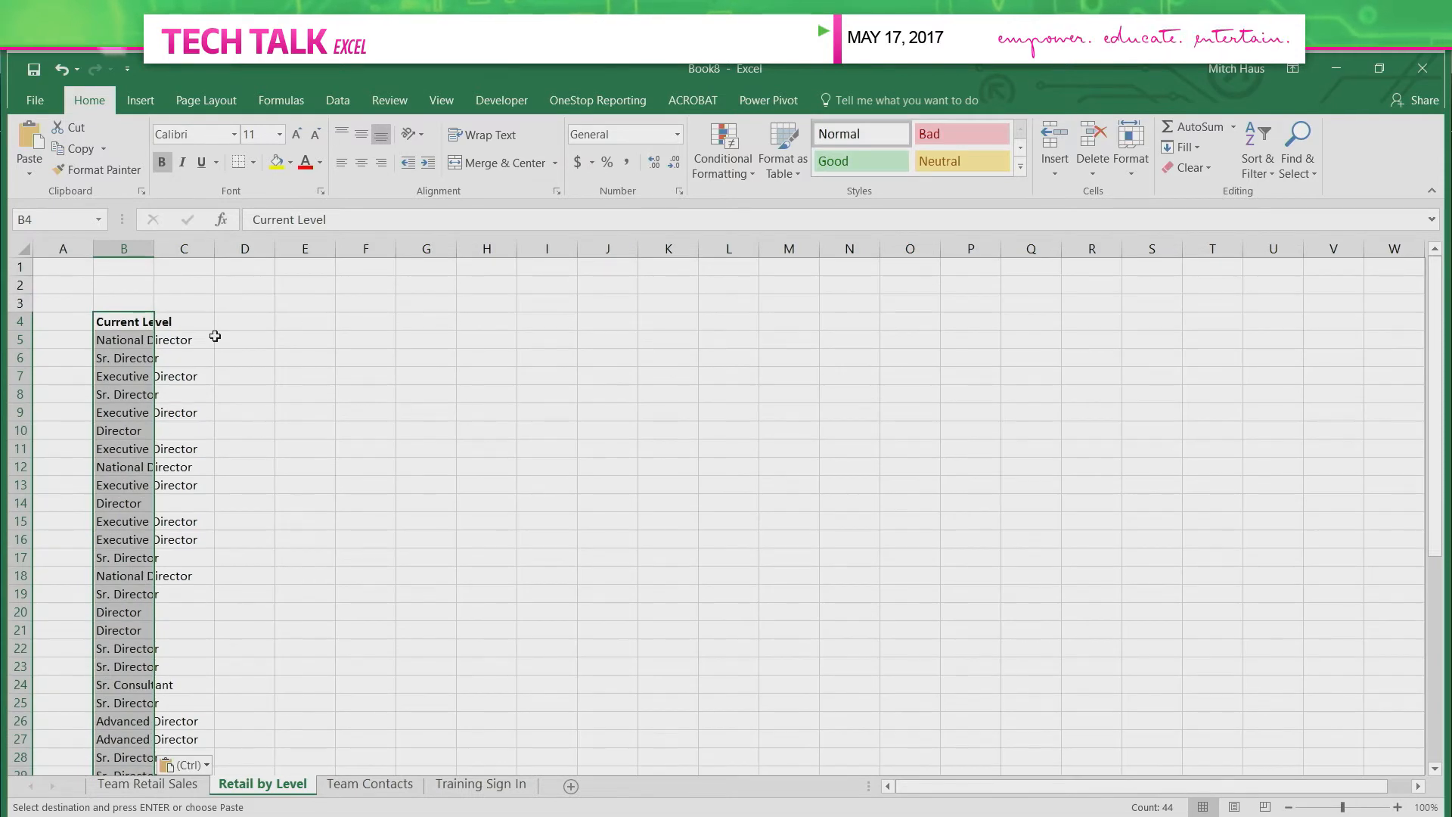
{"action": "left_click", "coordinate": [217, 340]}
{"action": "left_click_drag", "start_coordinate": [214, 255], "coordinate": [228, 255]}
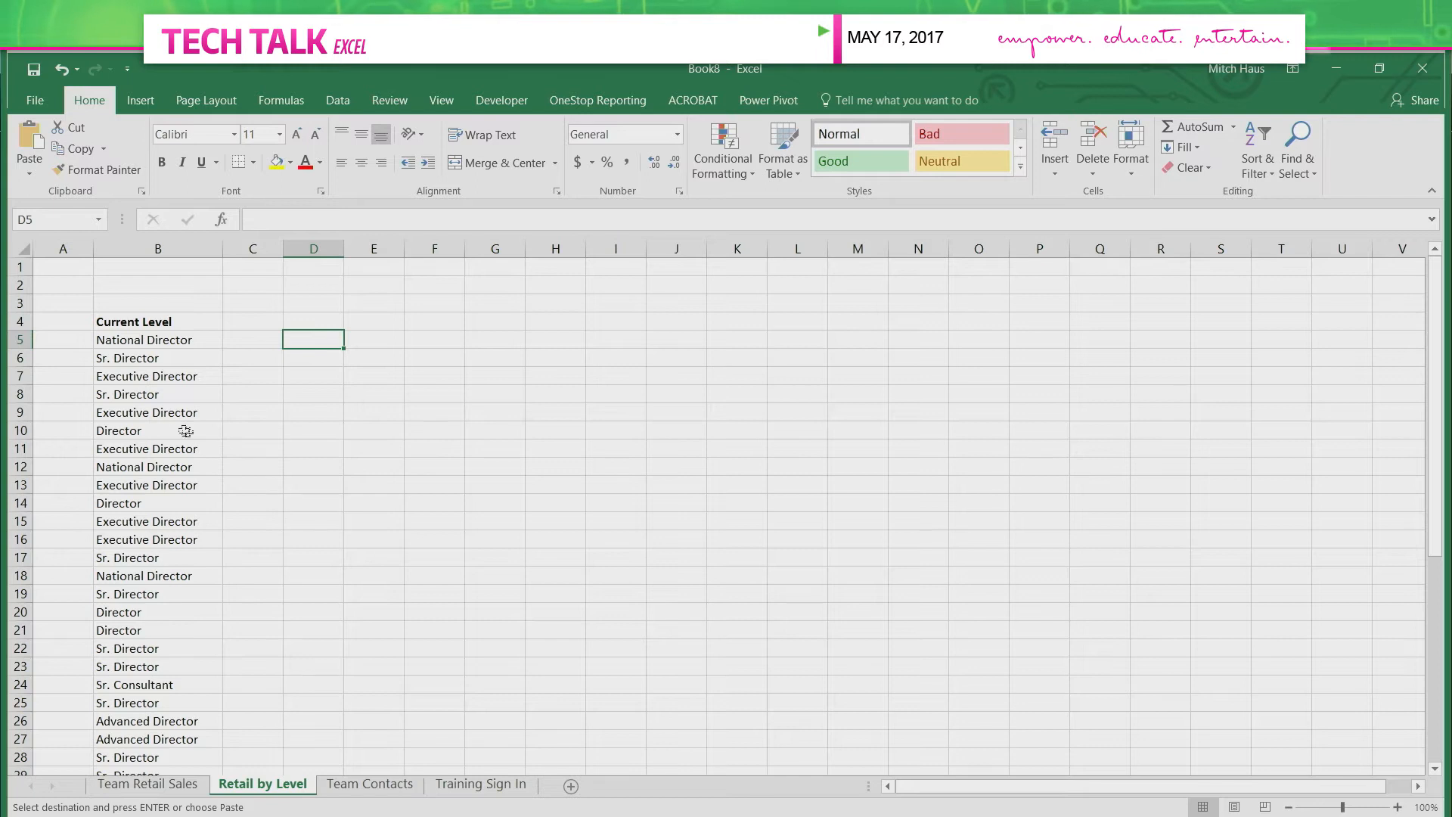
Remove duplicate values from the Current Level list starting at B4, treating the first row as a header.
{"action": "left_click", "coordinate": [166, 325]}
{"action": "key", "text": "ctrl+shift+Down"}
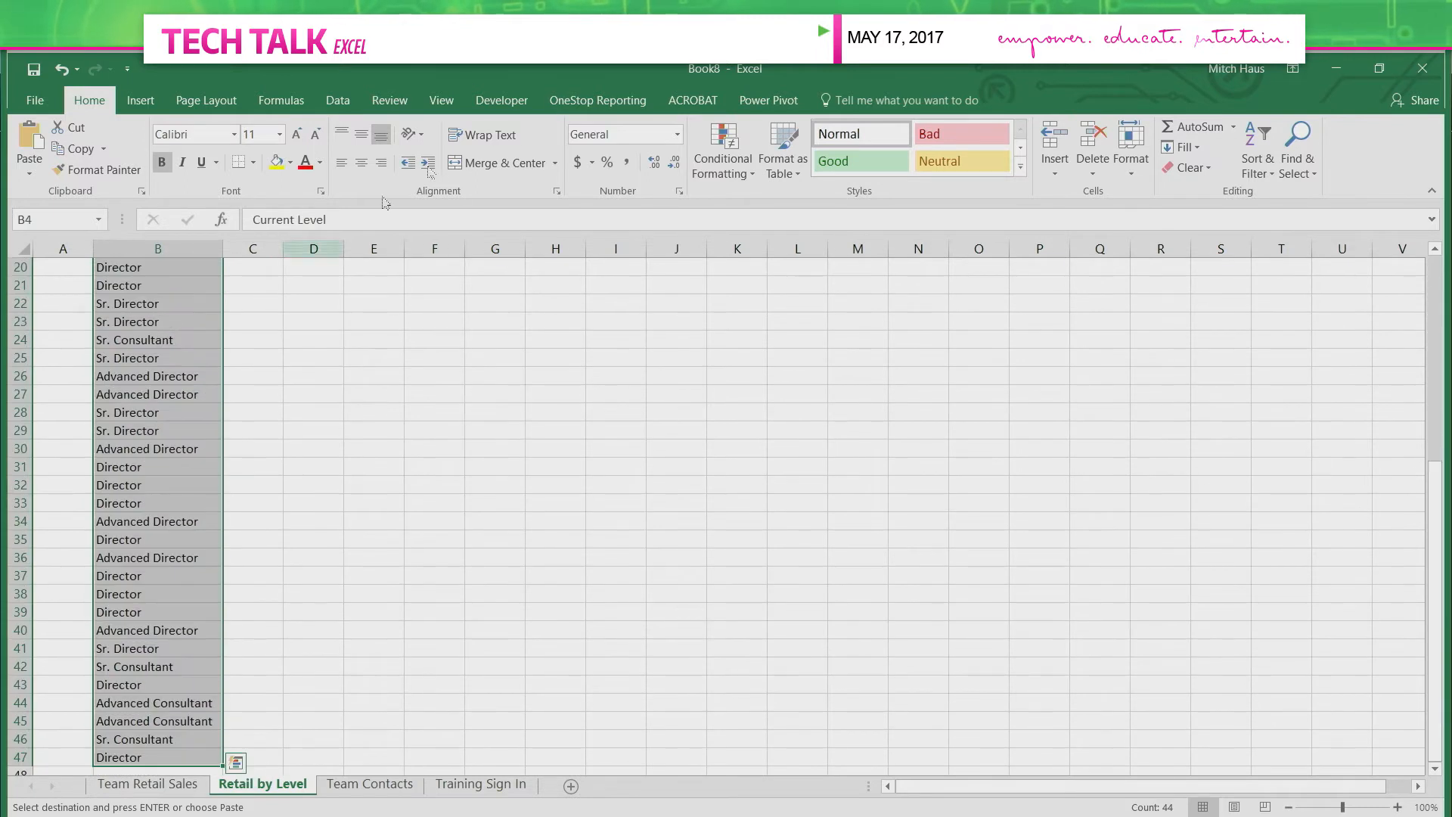
{"action": "left_click", "coordinate": [338, 100]}
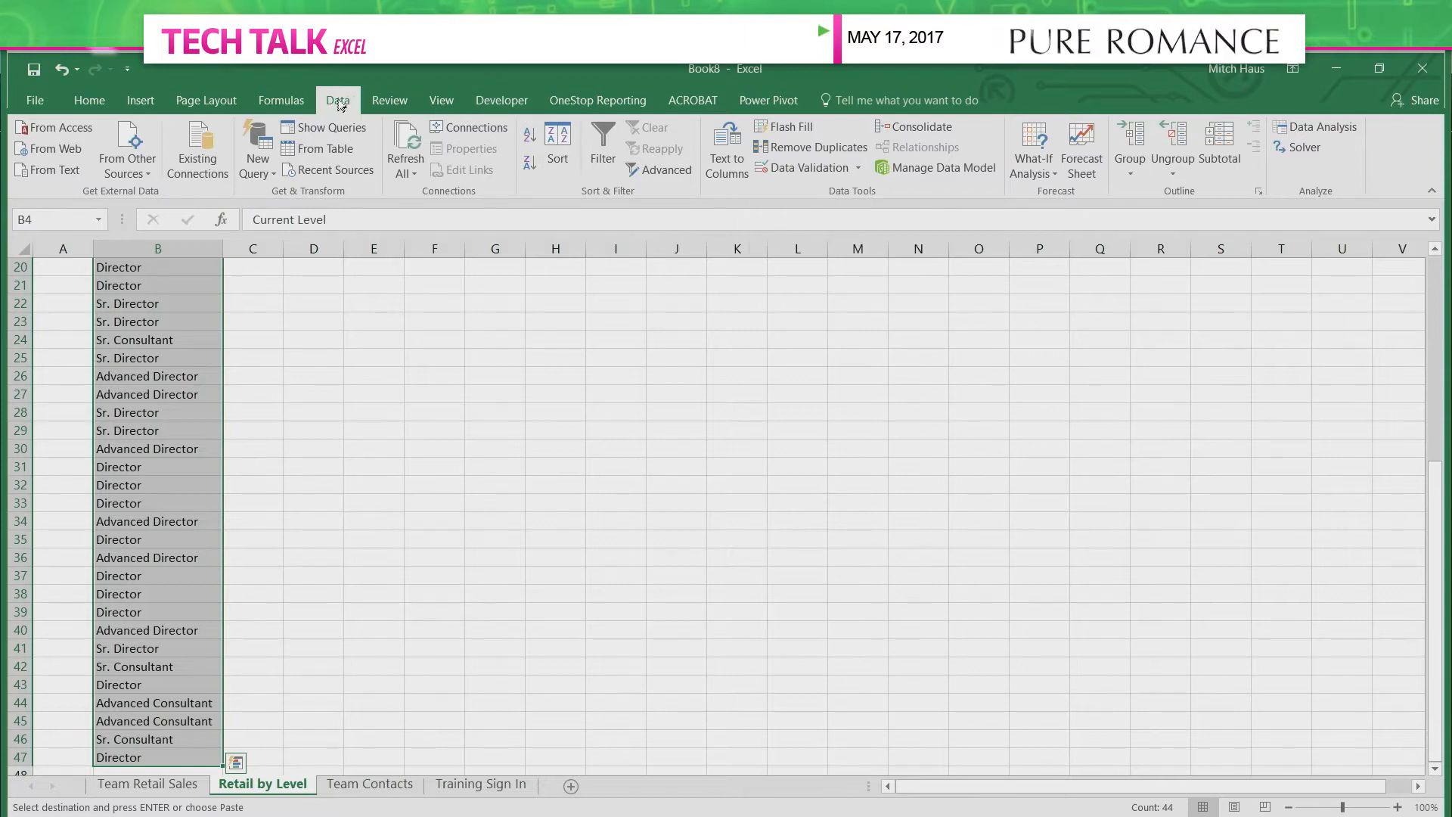
{"action": "left_click", "coordinate": [839, 147]}
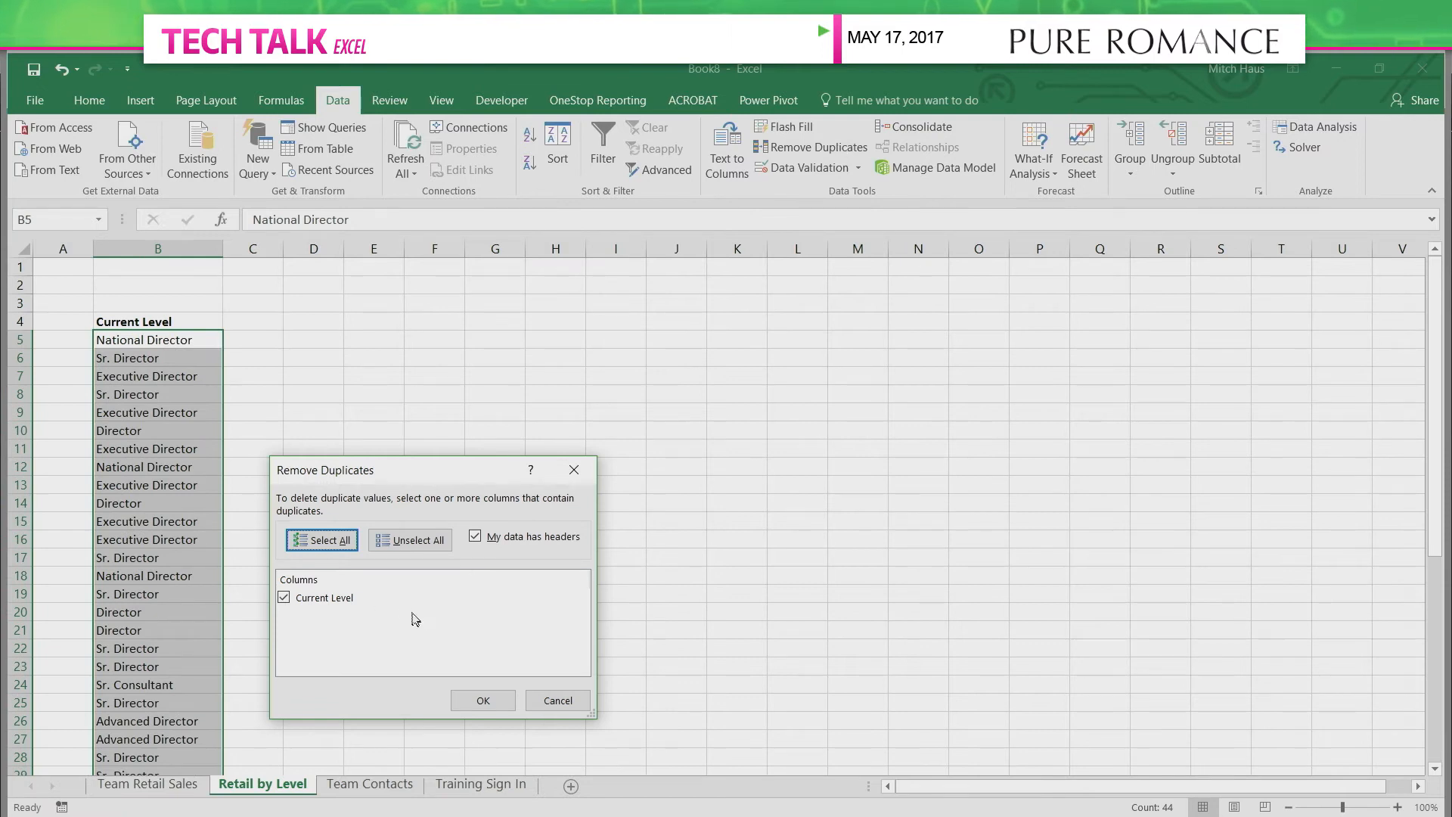
{"action": "left_click", "coordinate": [483, 702]}
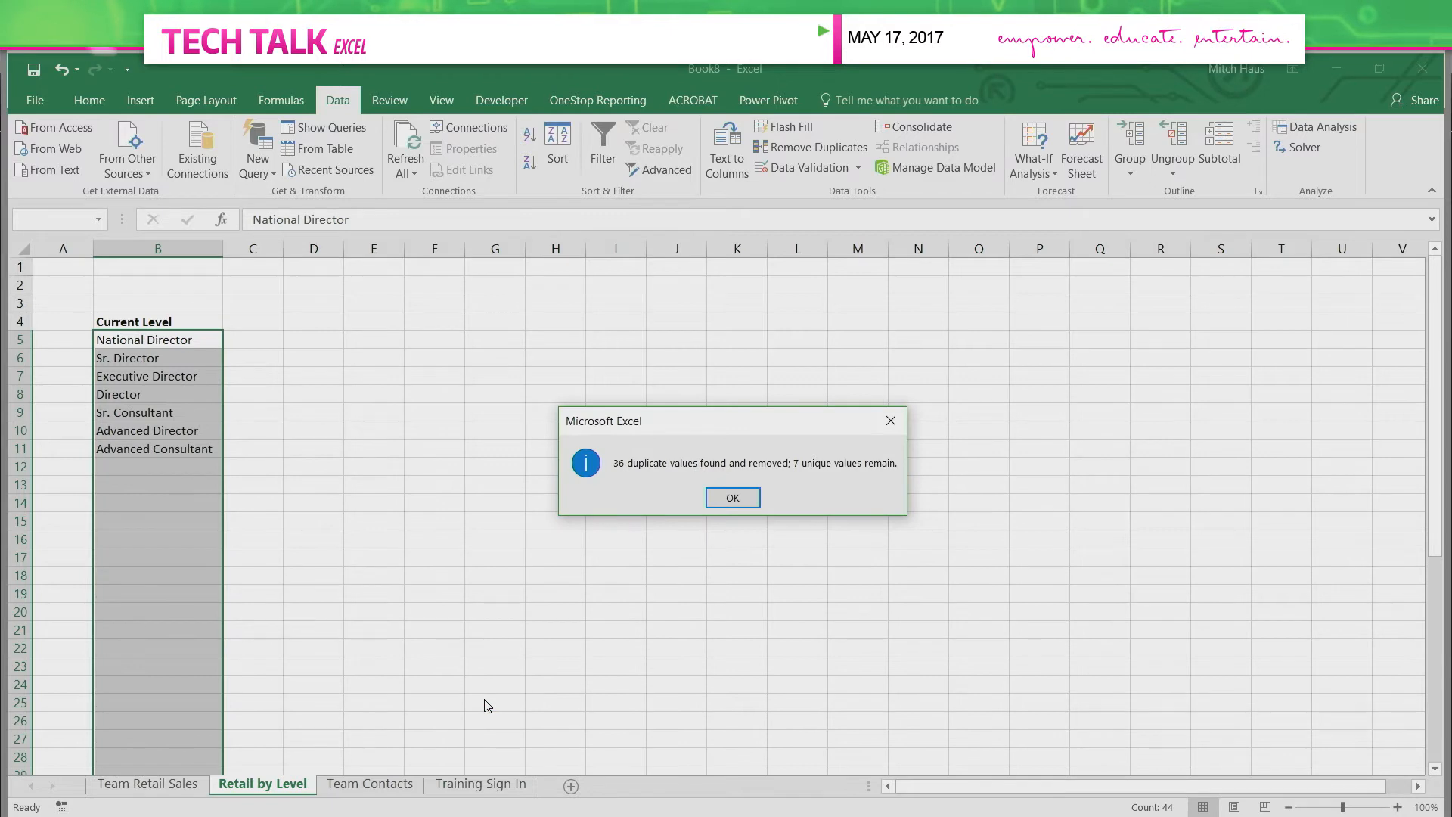
Sort the Current Level list in B5:B11 by the custom list that starts with Executive Director, National Director.
{"action": "left_click", "coordinate": [733, 498]}
{"action": "left_click", "coordinate": [321, 452]}
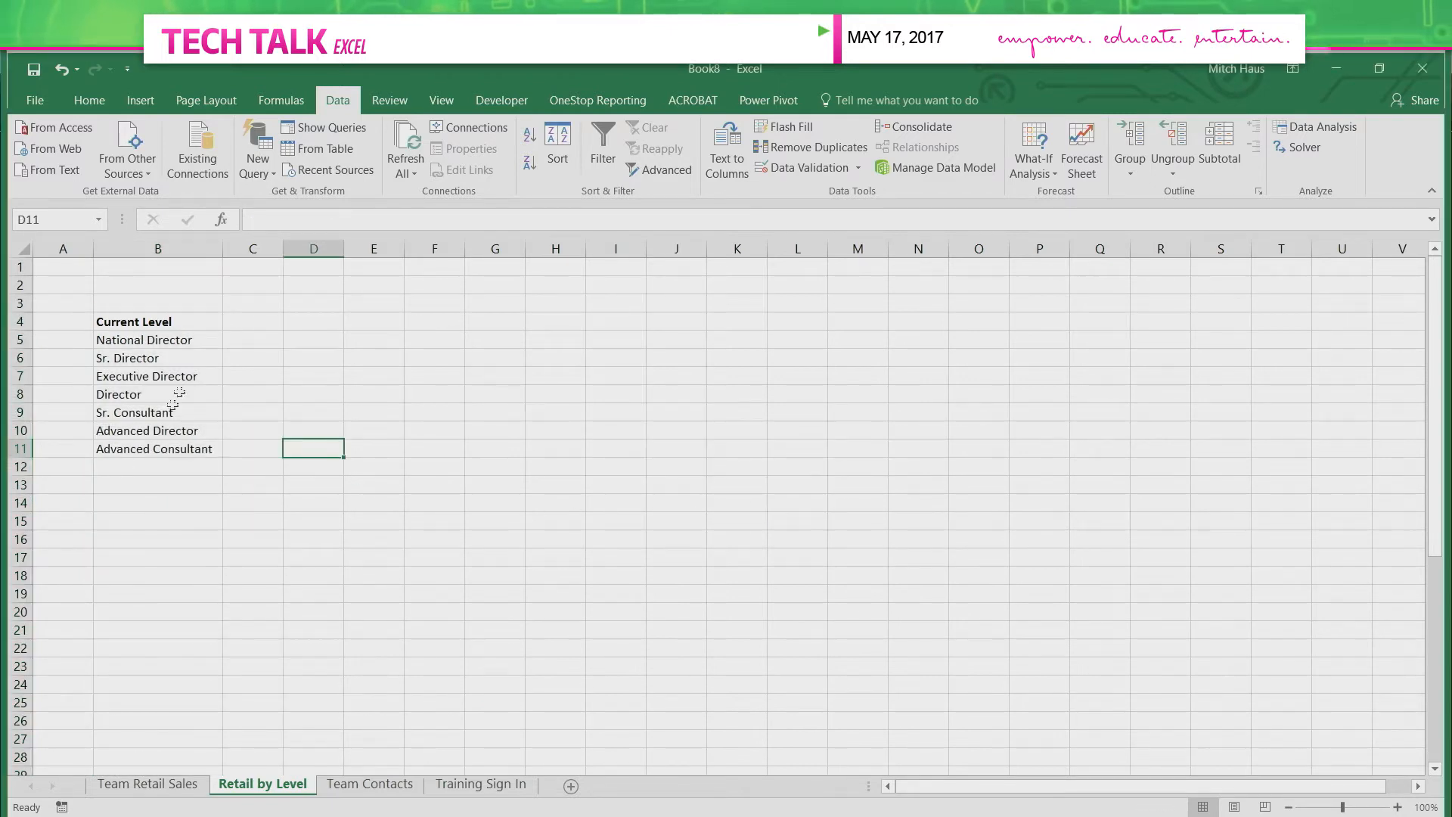
{"action": "left_click", "coordinate": [180, 322]}
{"action": "key", "text": "ctrl+shift+Down"}
{"action": "left_click", "coordinate": [171, 340]}
{"action": "key", "text": "ctrl+shift+Down"}
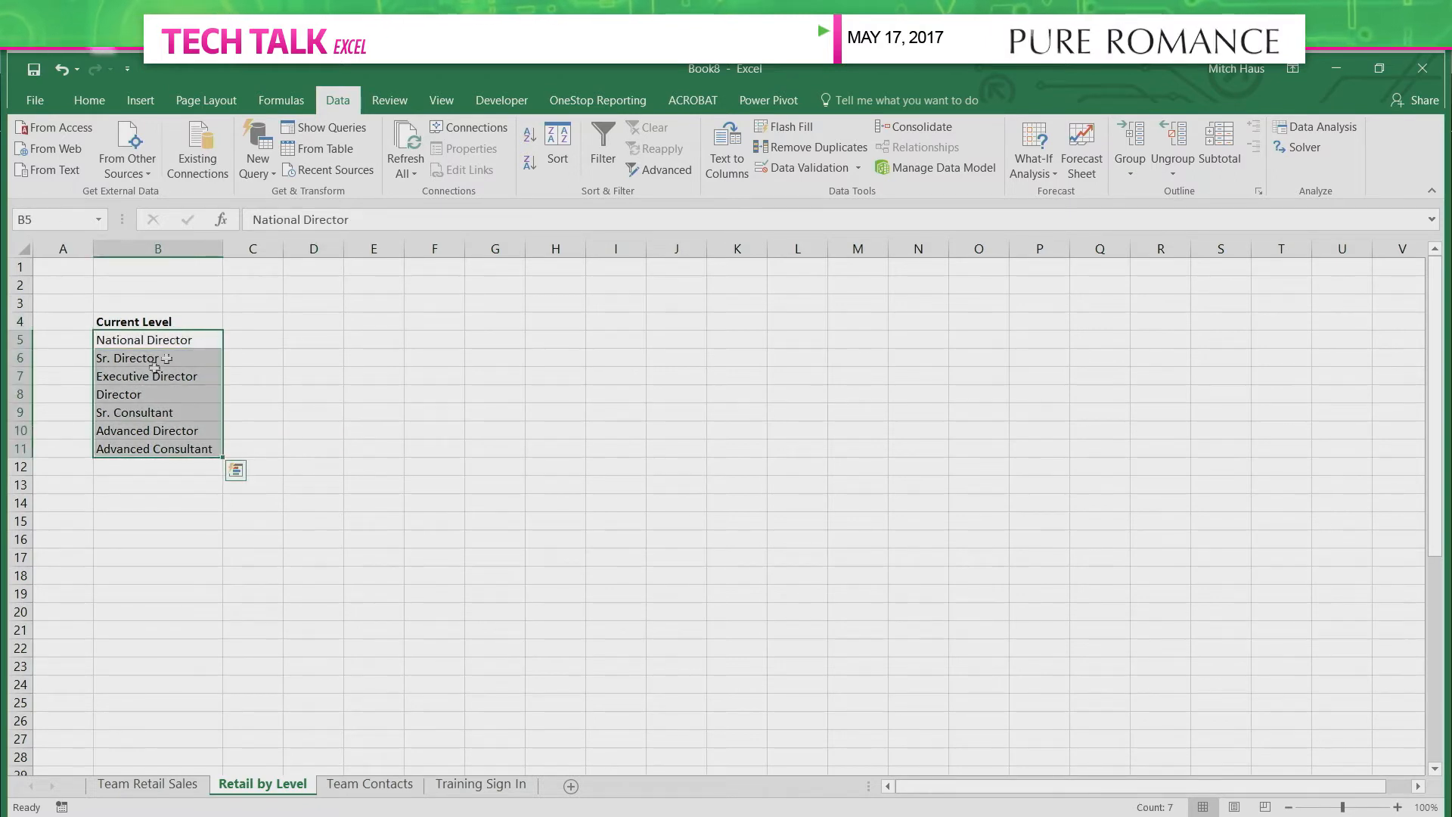
{"action": "left_click", "coordinate": [552, 149]}
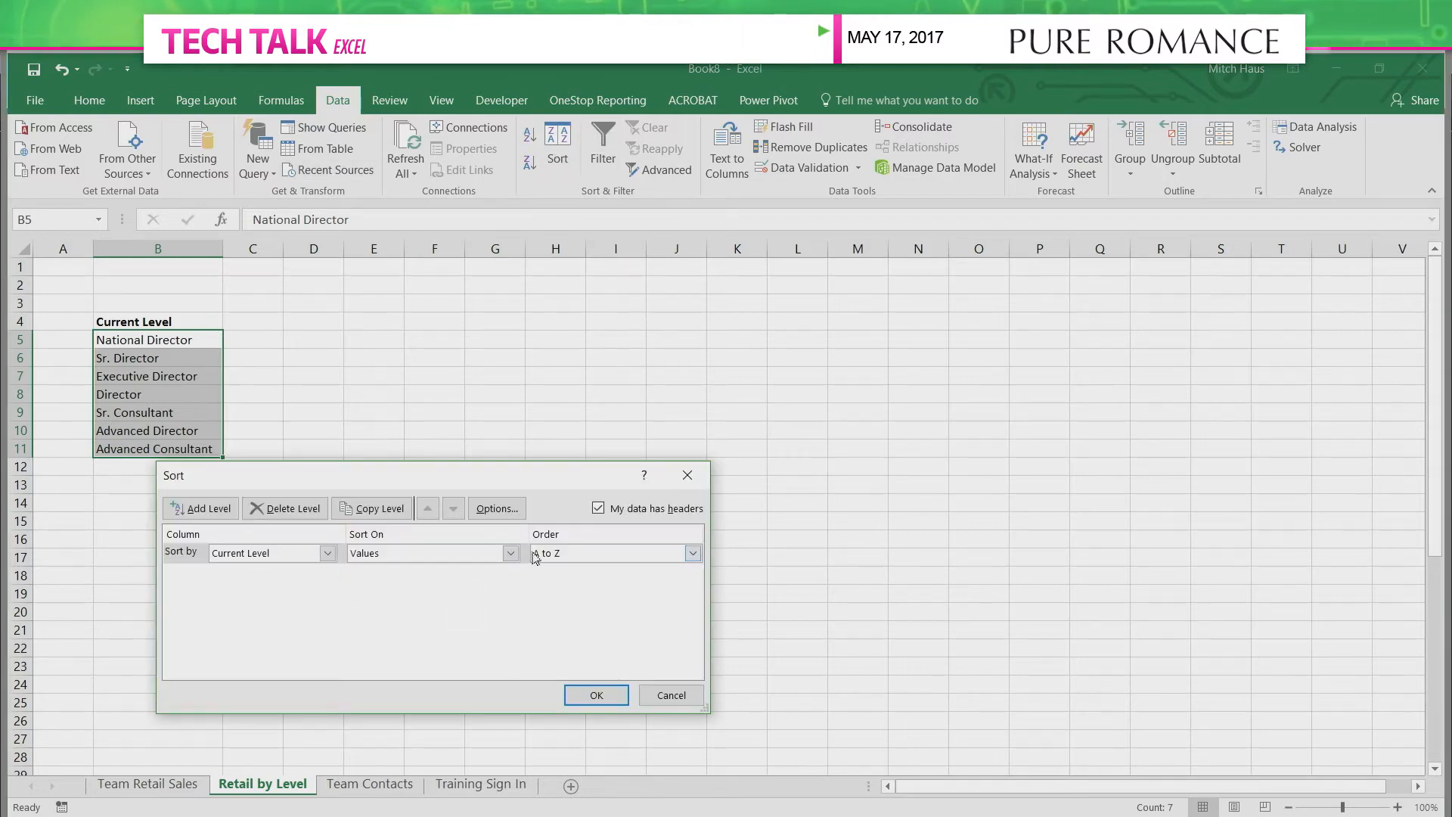
{"action": "left_click", "coordinate": [557, 558]}
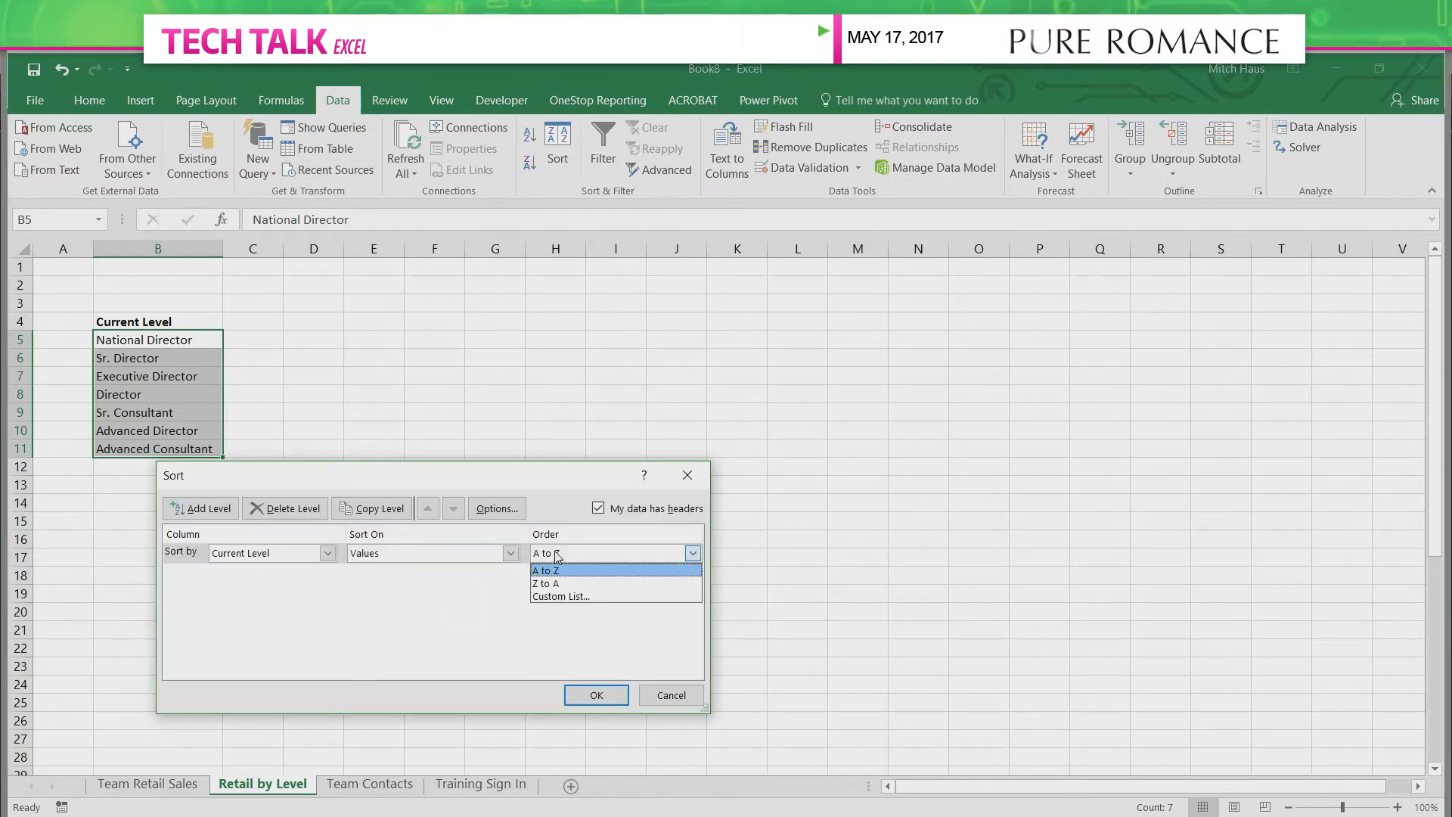
{"action": "left_click", "coordinate": [579, 597]}
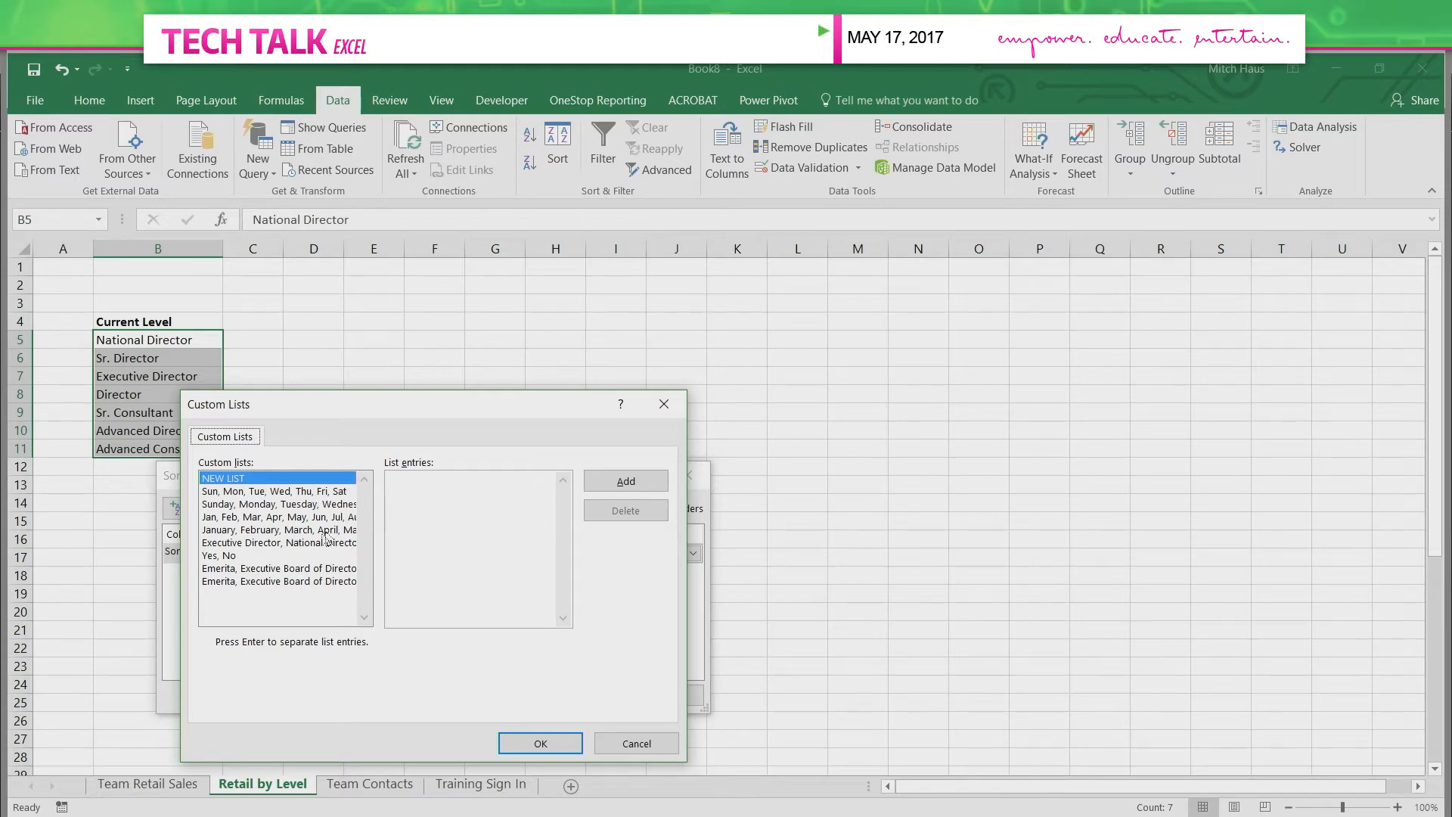
{"action": "left_click", "coordinate": [292, 543]}
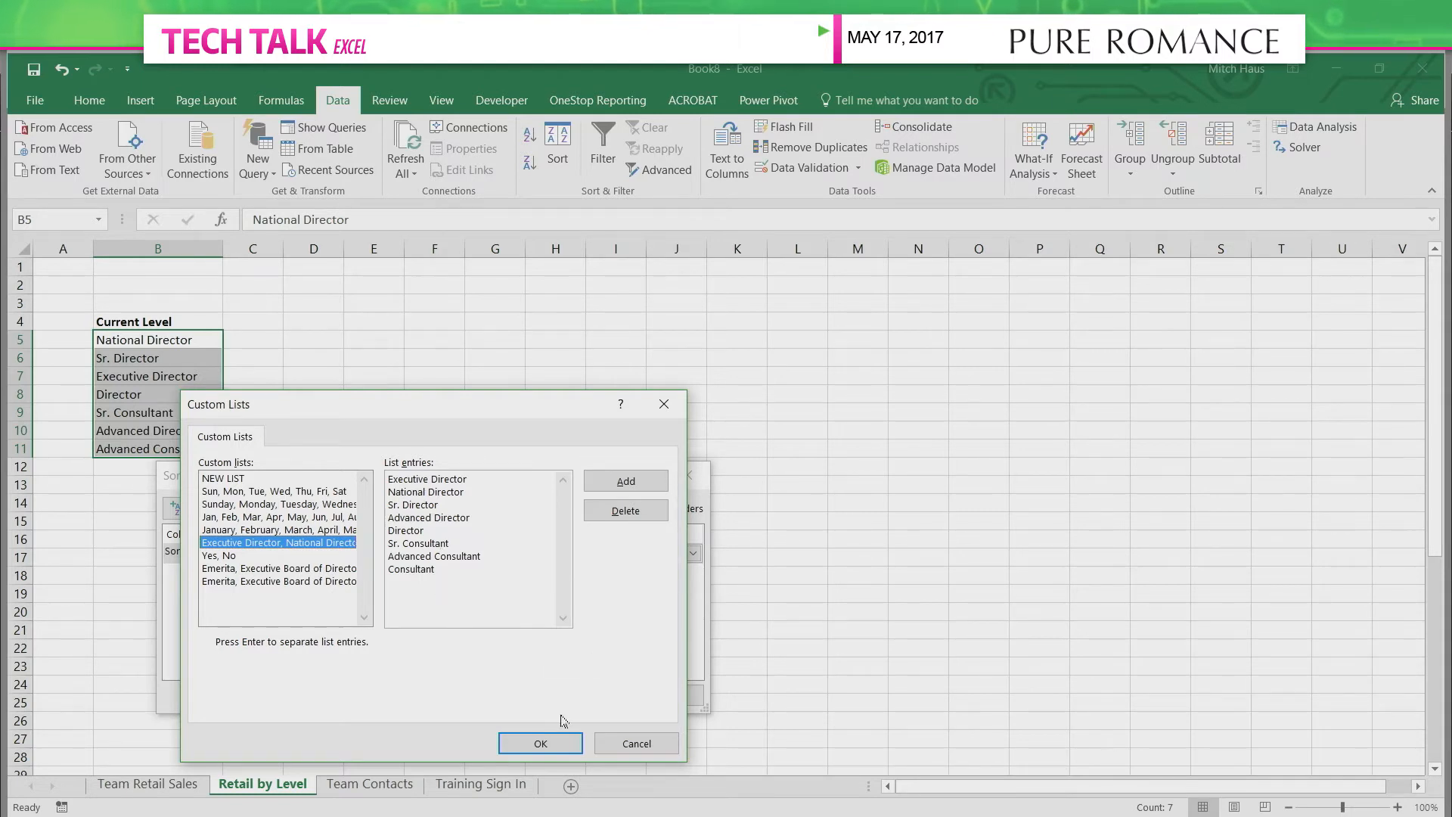
{"action": "left_click", "coordinate": [548, 743]}
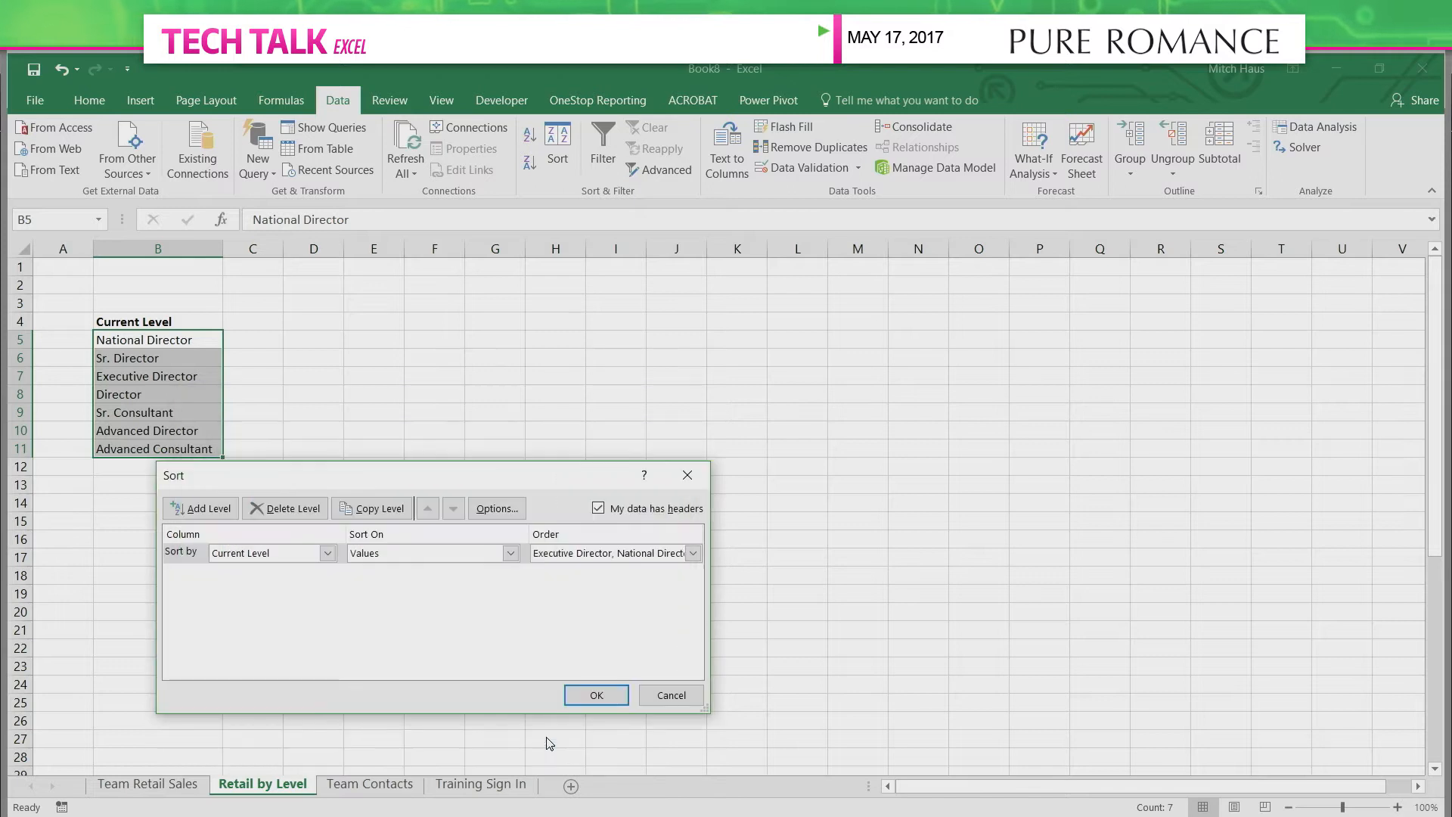
{"action": "left_click", "coordinate": [581, 695]}
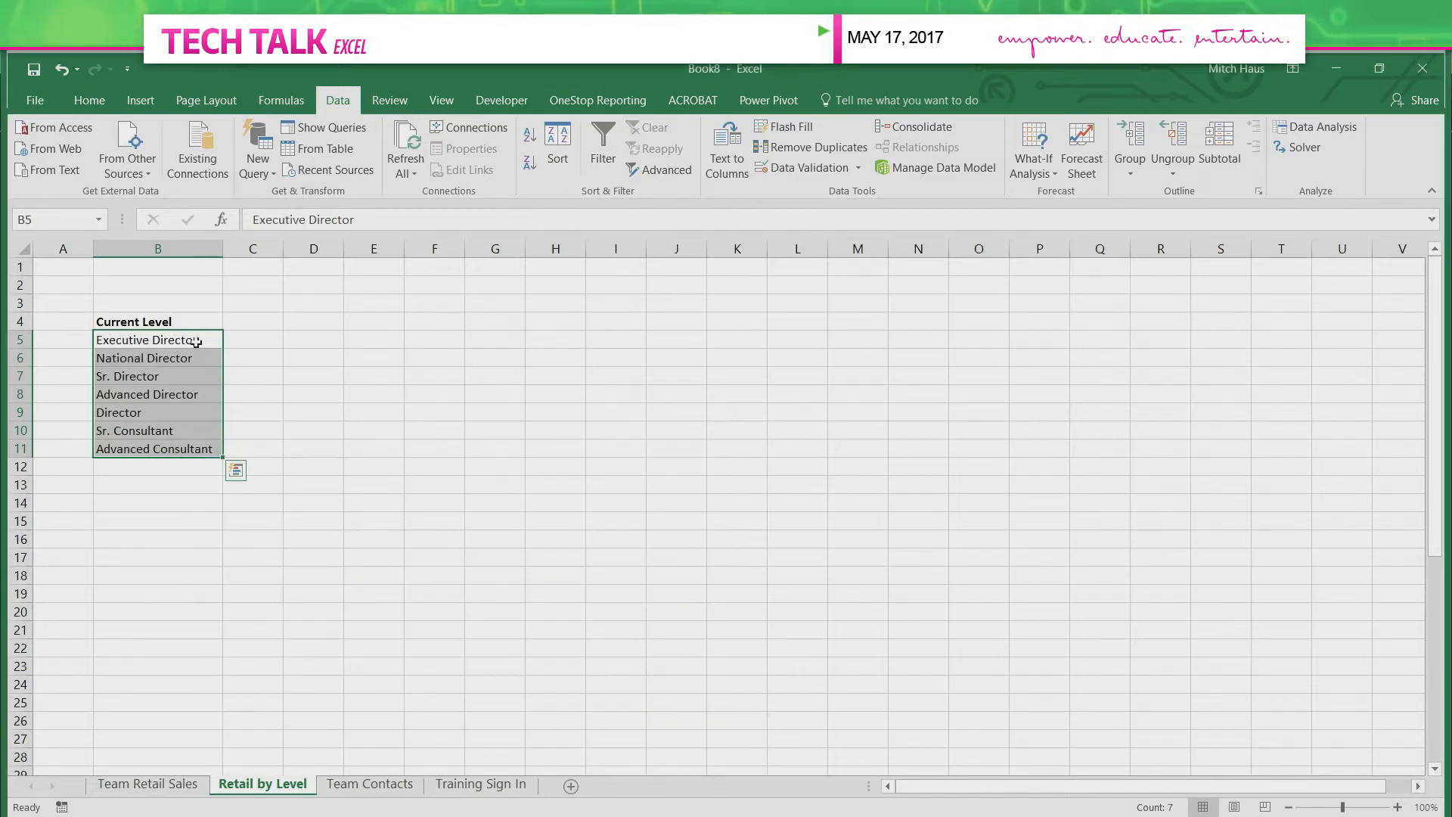
{"action": "left_click", "coordinate": [195, 342]}
{"action": "left_click", "coordinate": [285, 414]}
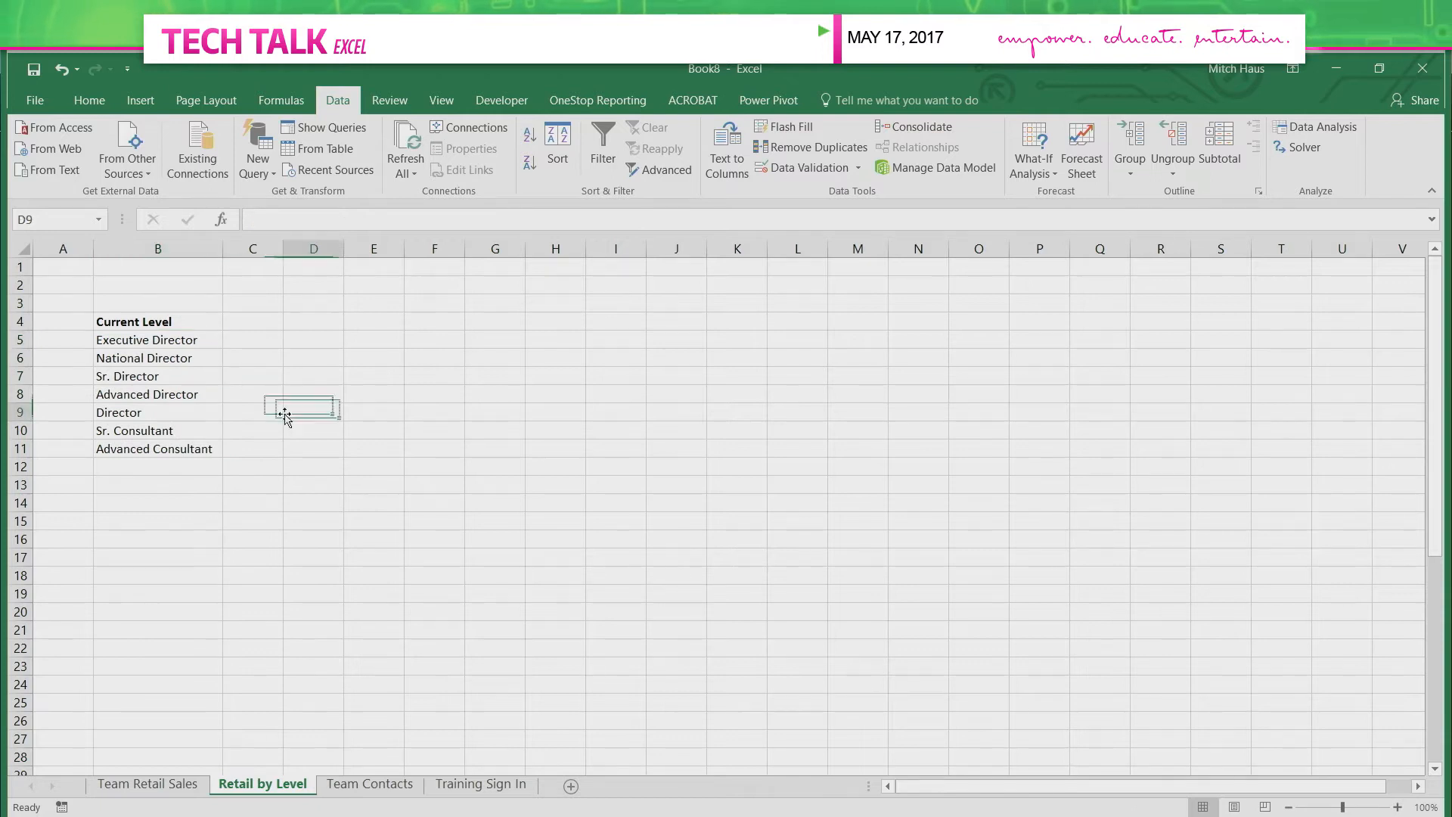
Add the headers Count in C4 and Retail 2017 in D4, and widen column D to fit.
{"action": "left_click", "coordinate": [248, 317]}
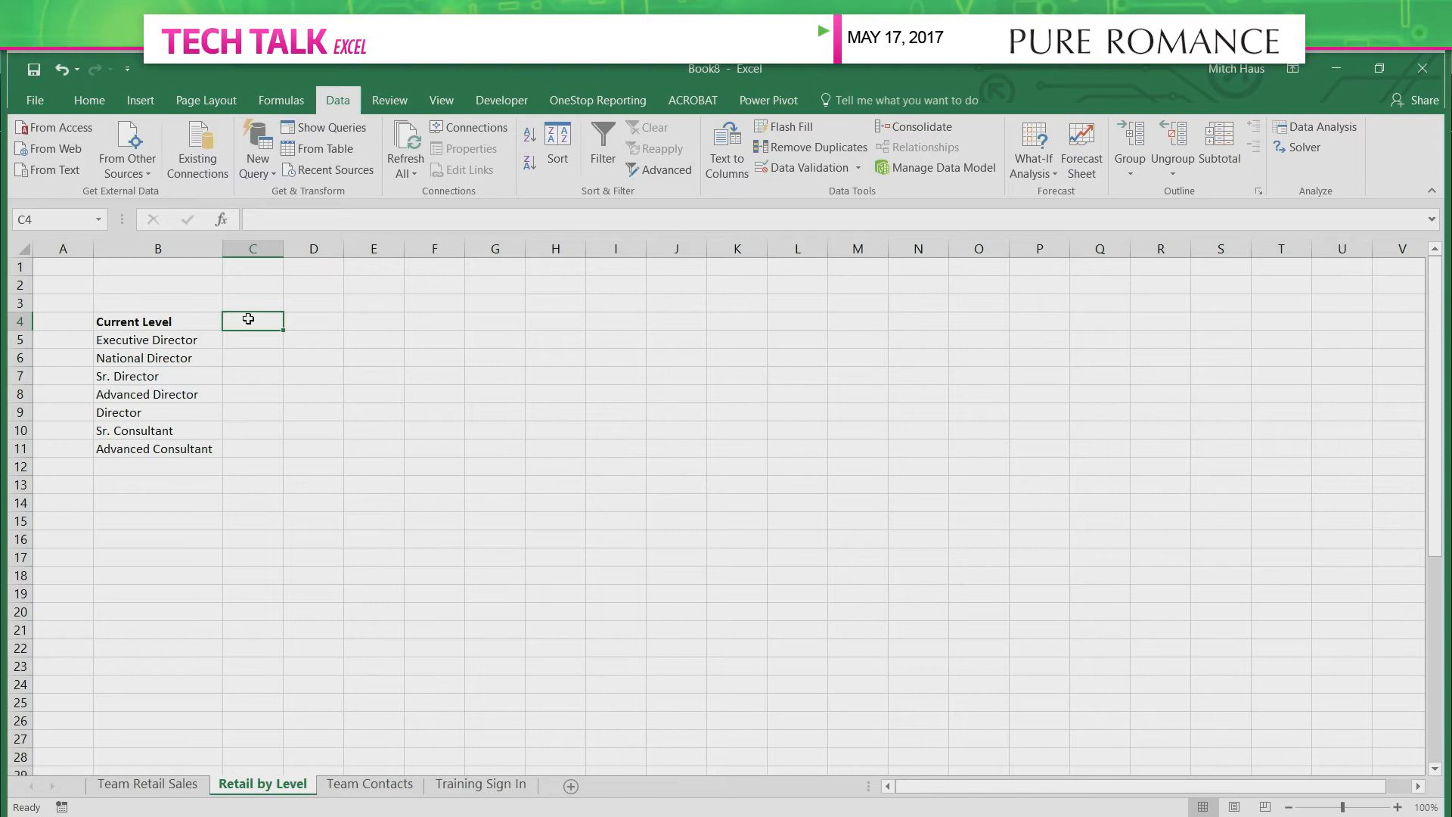
{"action": "type", "text": "Count"}
{"action": "key", "text": "Tab"}
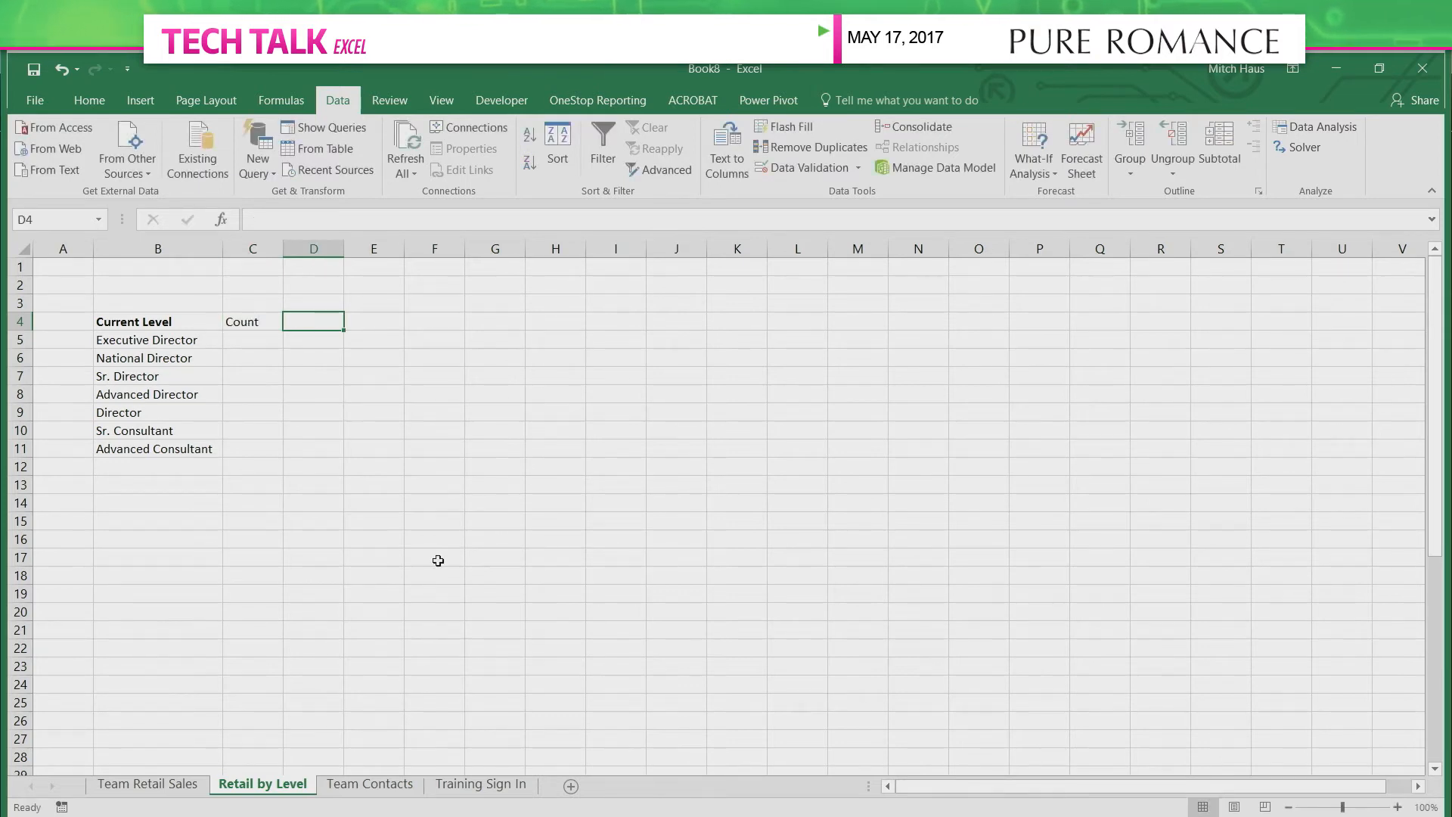
{"action": "type", "text": "Ret"}
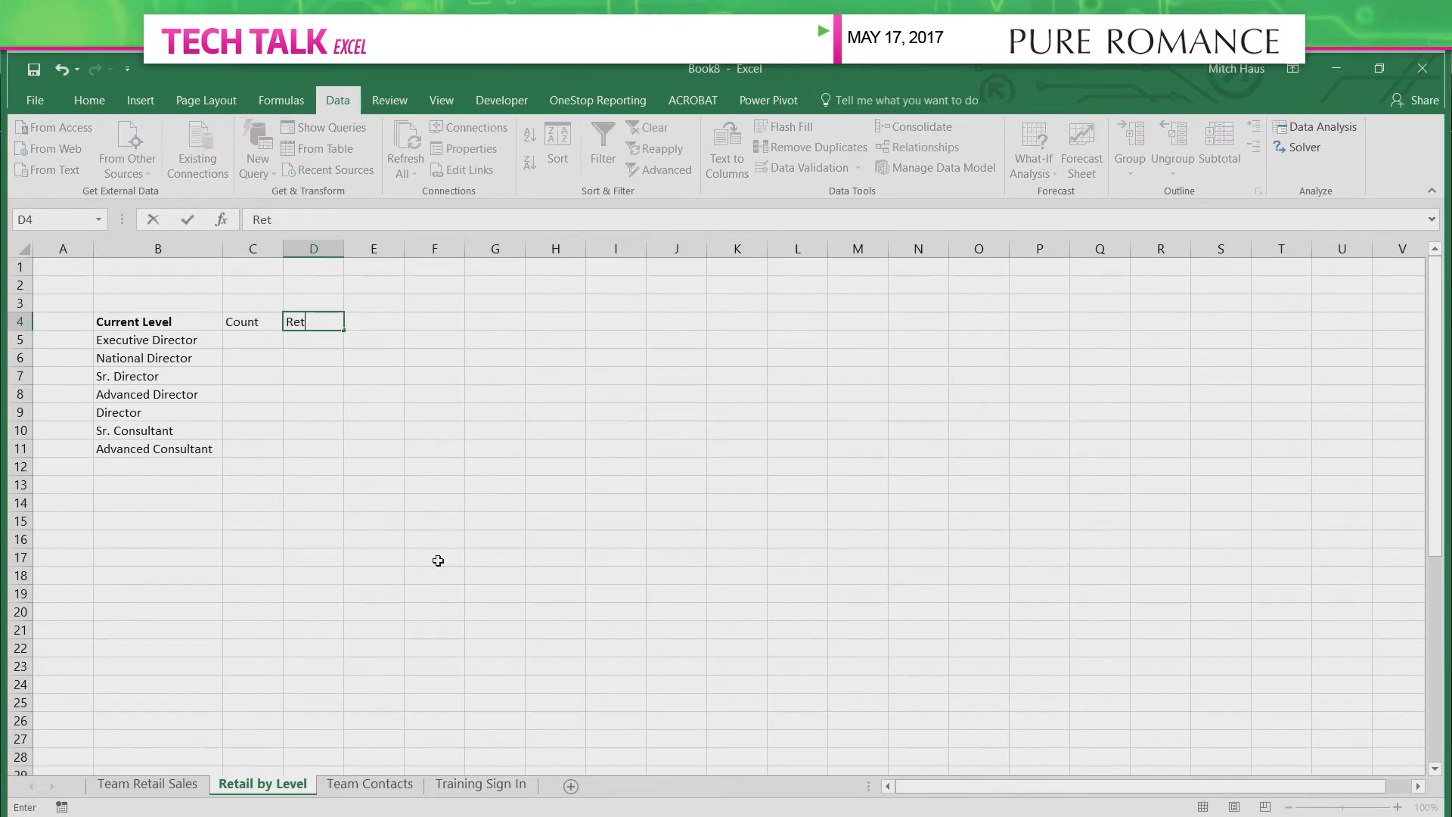
{"action": "type", "text": "ail 2017"}
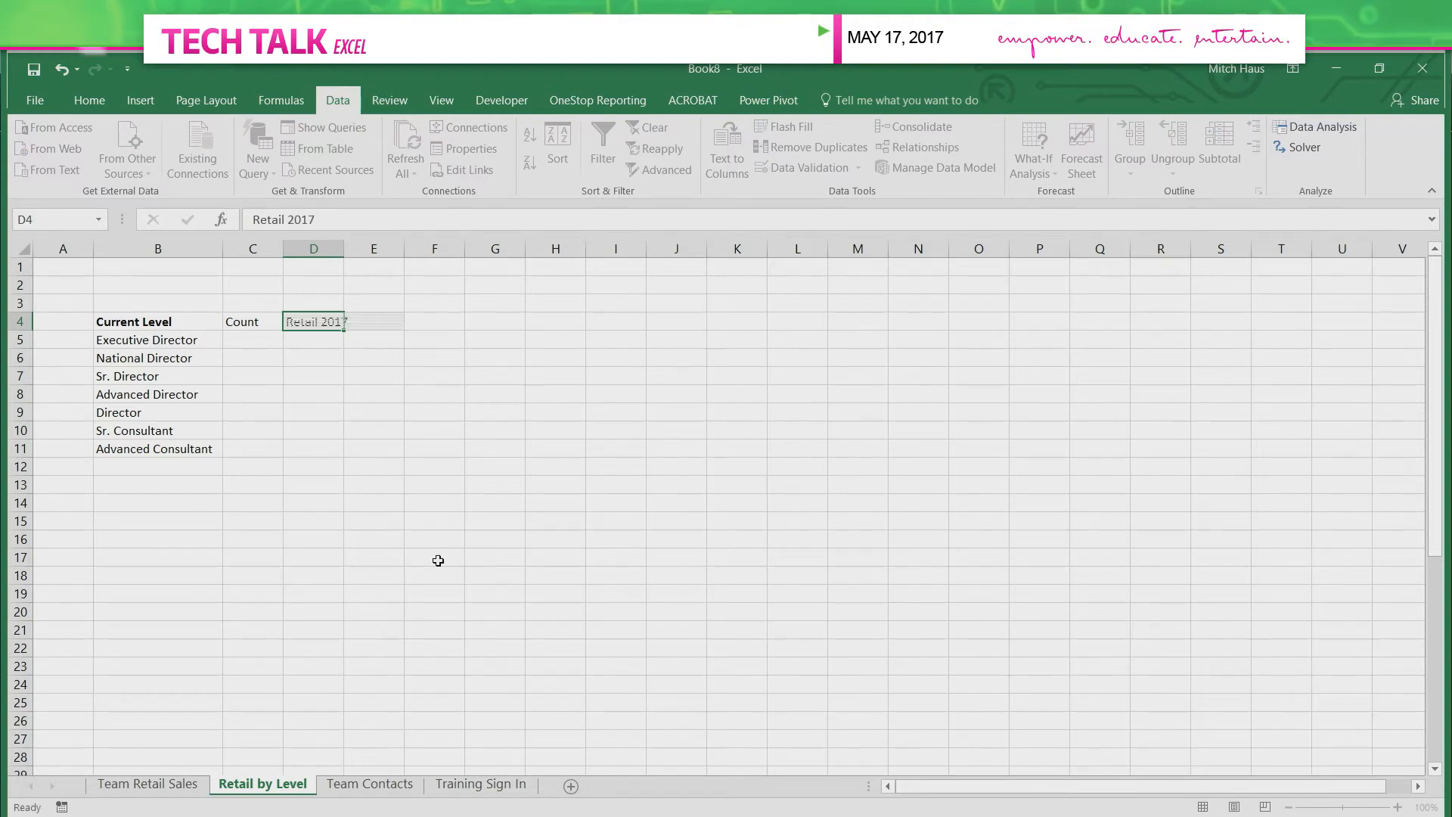
{"action": "key", "text": "Return"}
{"action": "left_click_drag", "start_coordinate": [344, 254], "coordinate": [373, 255]}
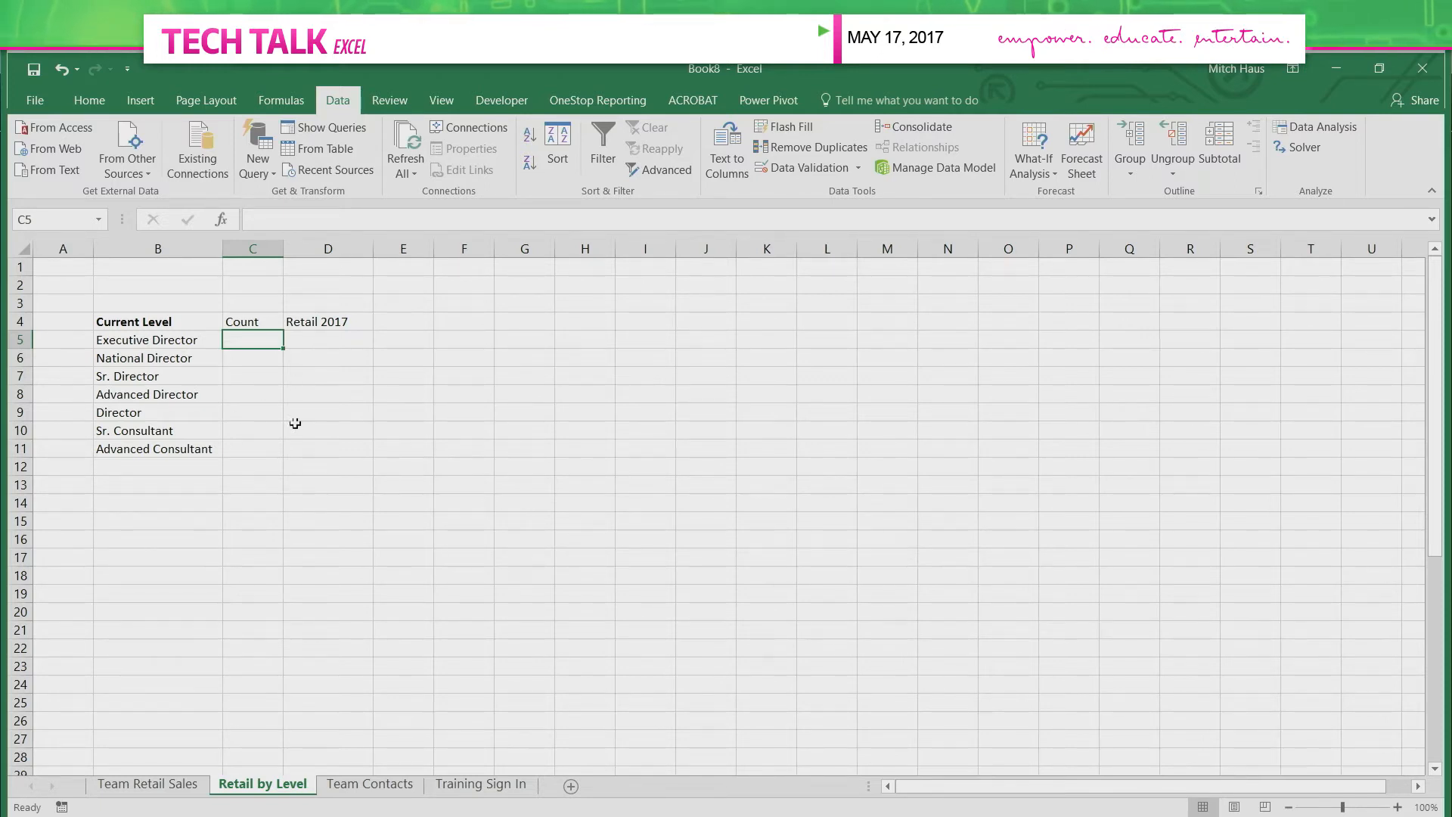
Start a COUNTIF formula in C5 with the level cells E5:E47 on Team Retail Sales as its range.
{"action": "type", "text": "="}
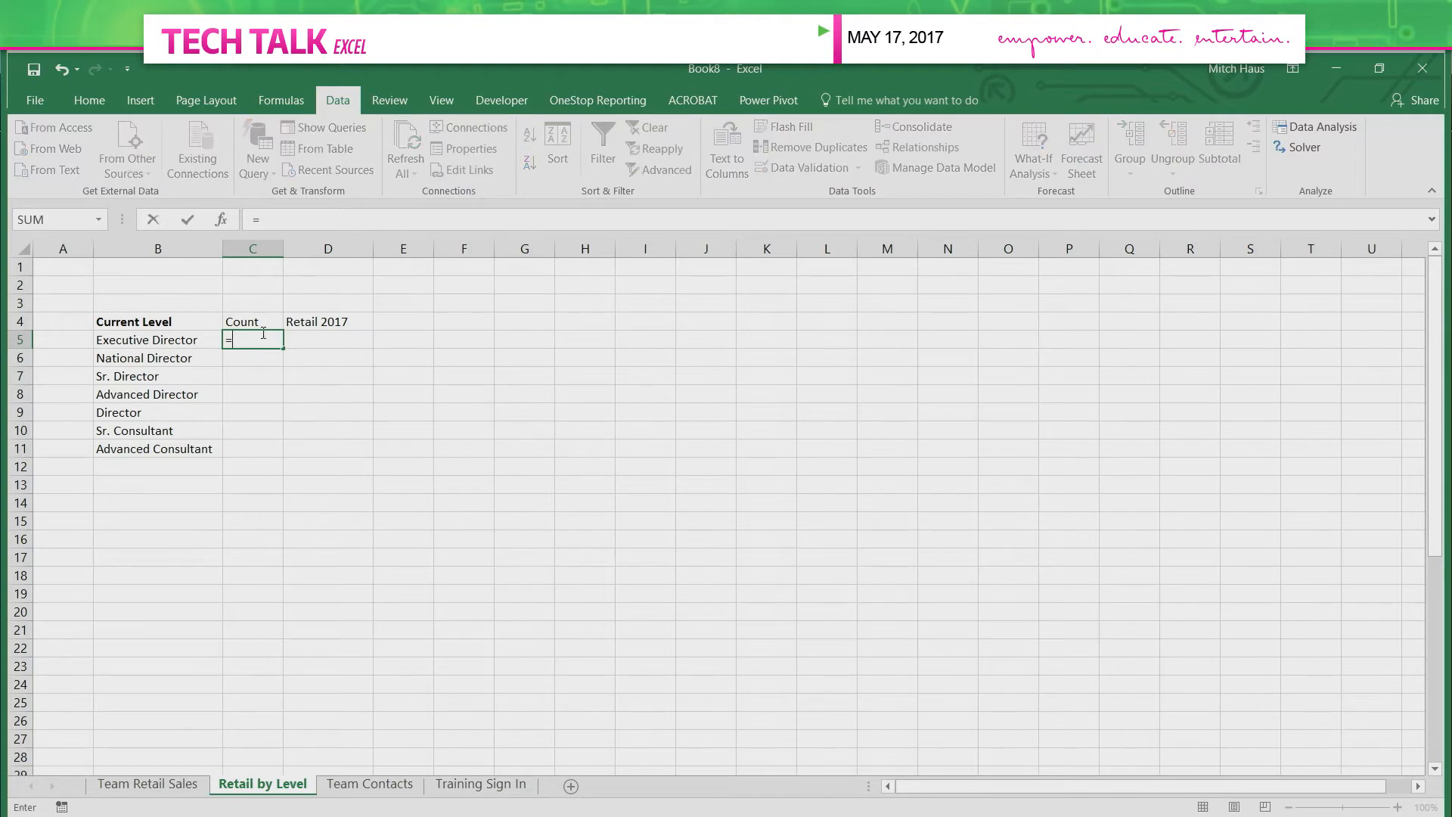
{"action": "type", "text": "count"}
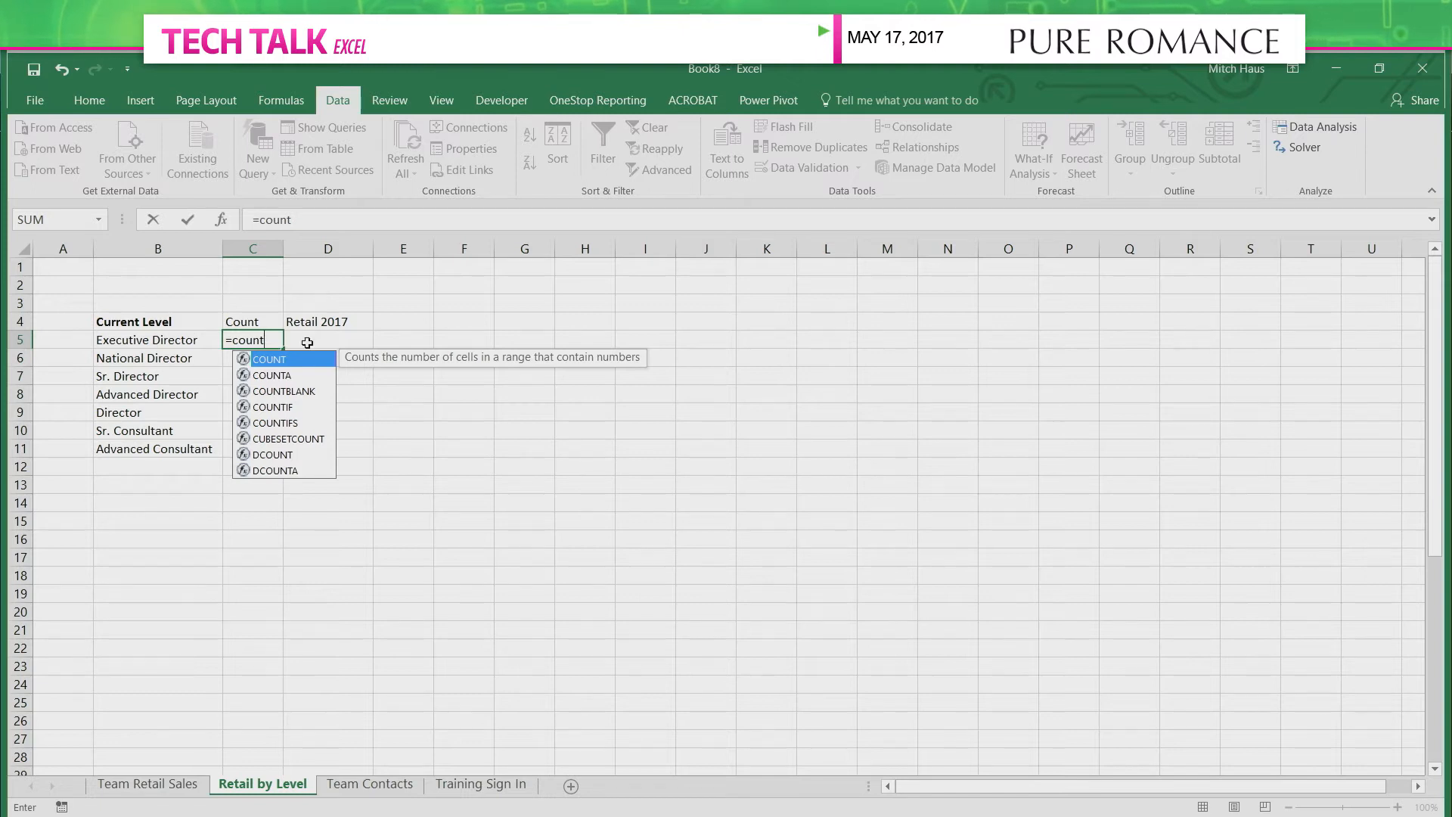
{"action": "type", "text": "if("}
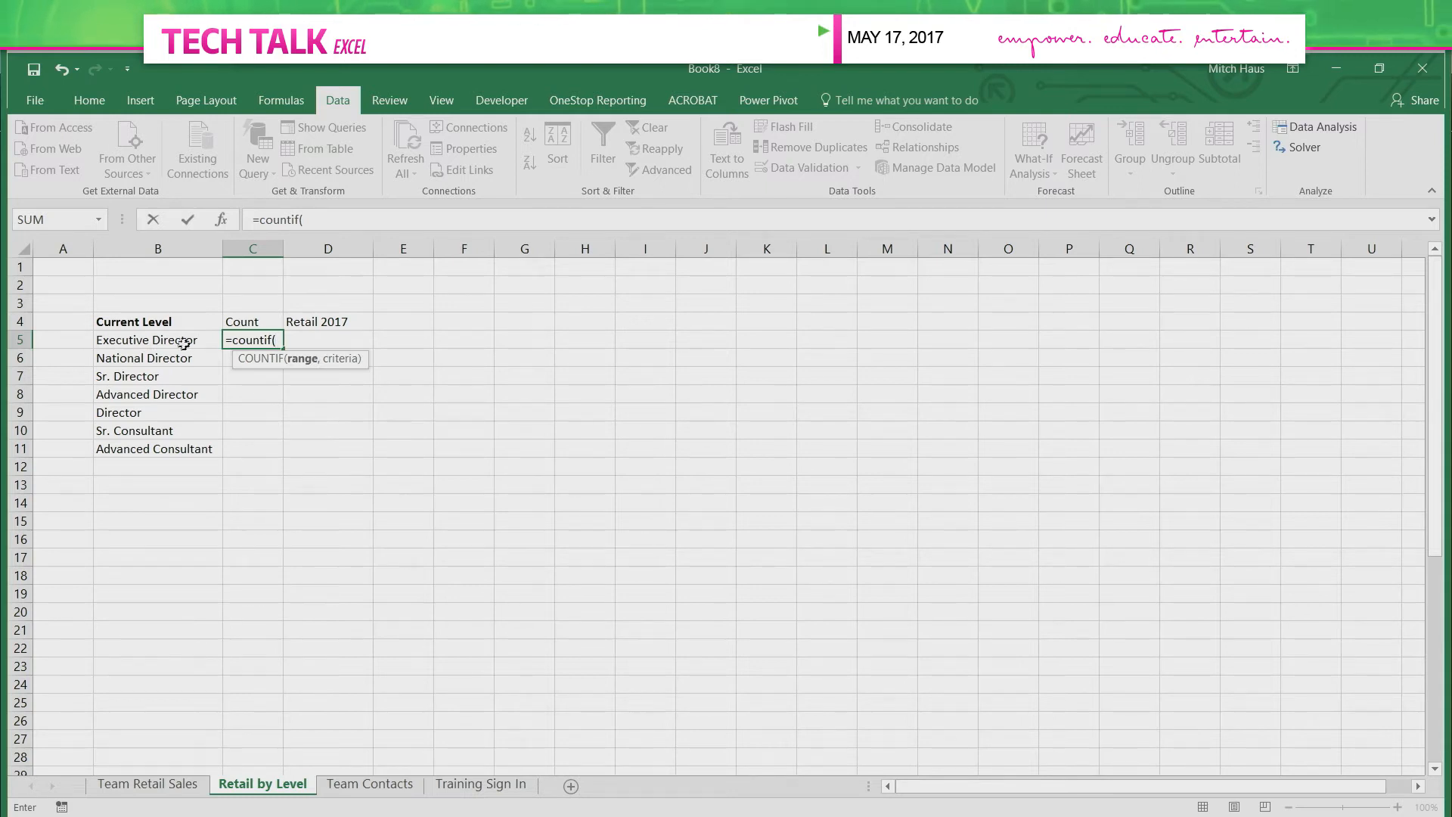
{"action": "left_click", "coordinate": [148, 784]}
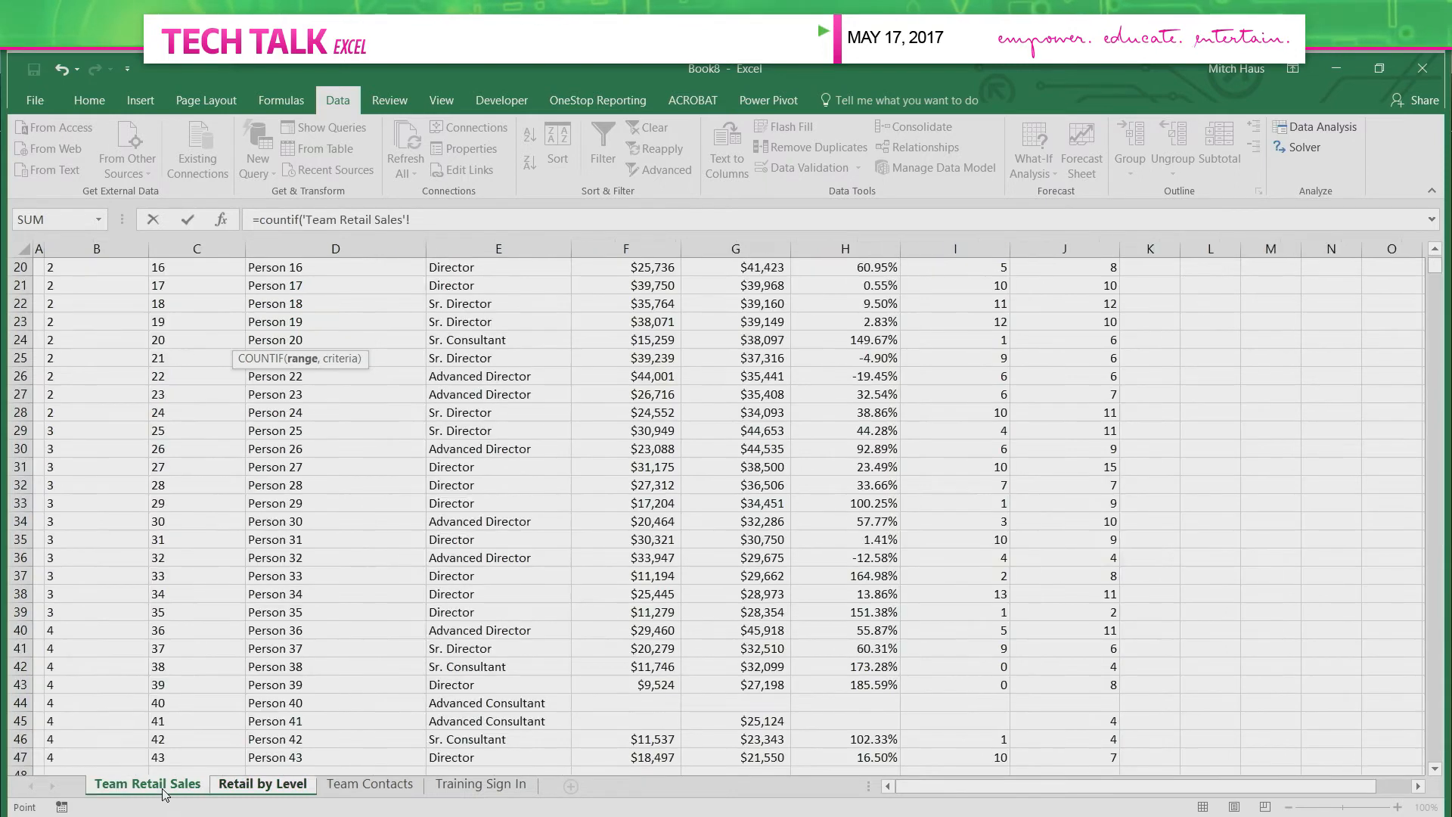
{"action": "left_click", "coordinate": [449, 572]}
{"action": "key", "text": "ctrl+Up"}
{"action": "key", "text": "Down"}
{"action": "key", "text": "ctrl+shift+Down"}
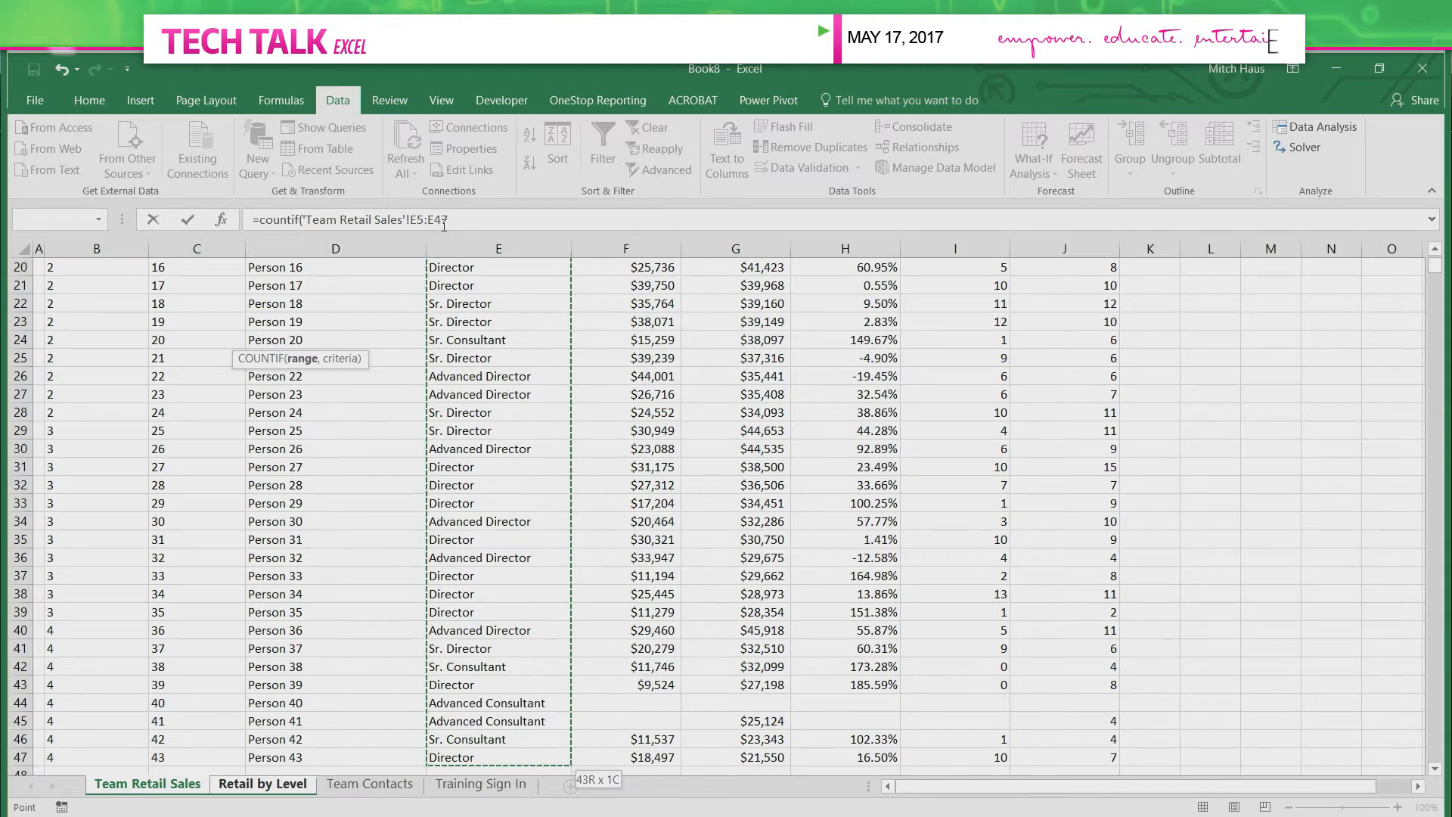
Make the COUNTIF range absolute as $E$5:$E$47 and complete the formula with B5 on Retail by Level as the criteria.
{"action": "left_click", "coordinate": [444, 221]}
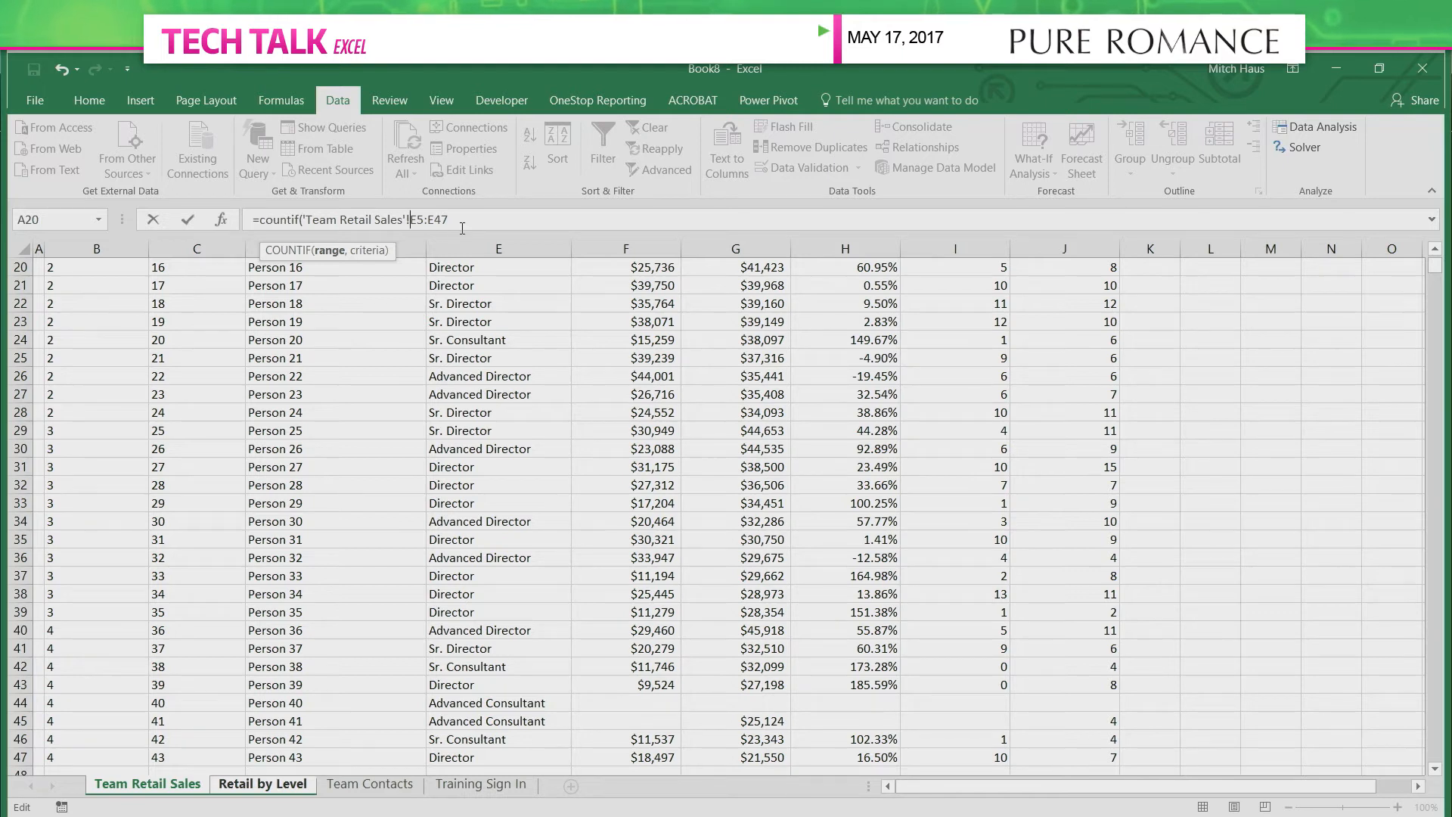
{"action": "key", "text": "F4"}
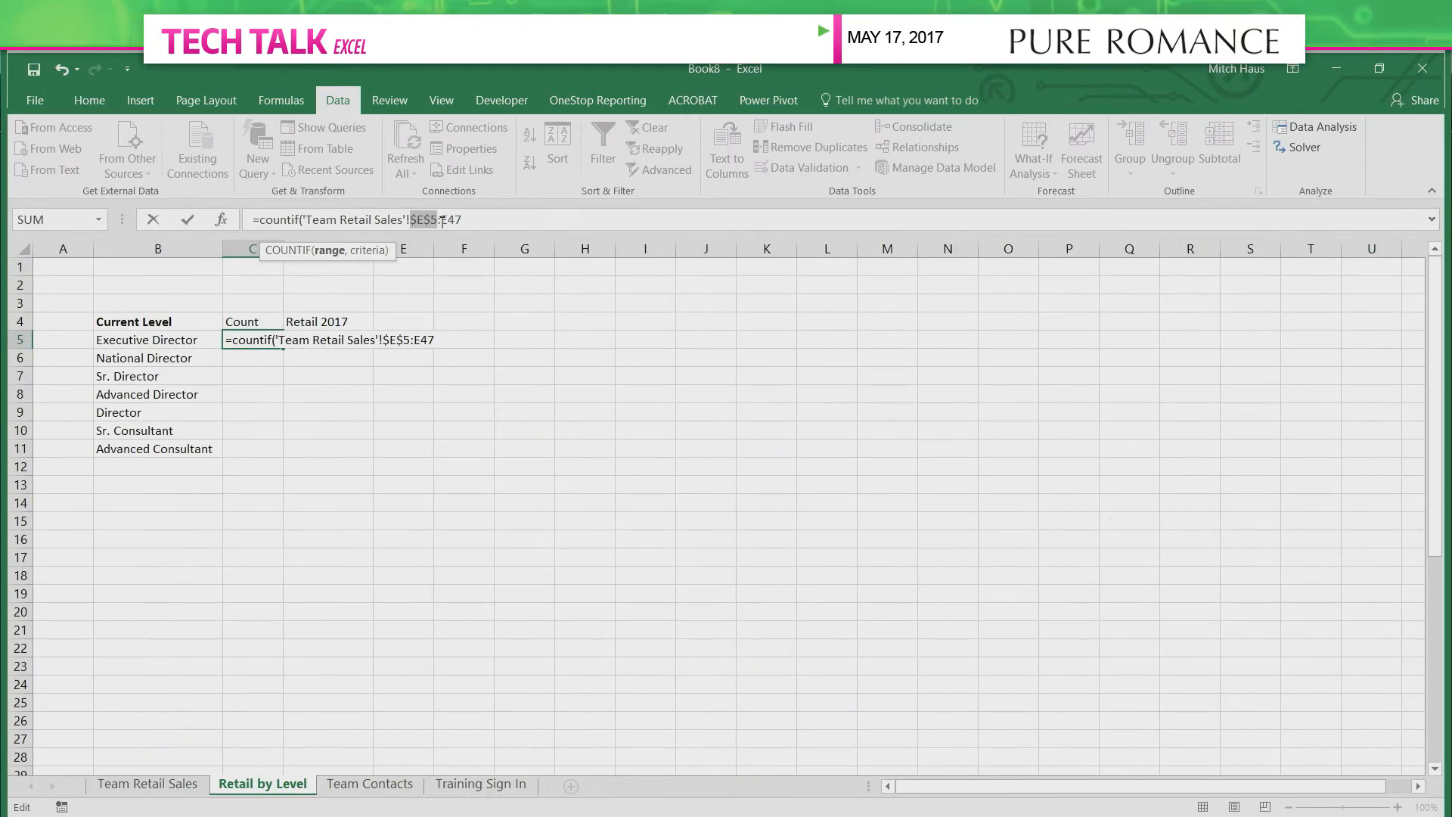
{"action": "left_click", "coordinate": [443, 220]}
{"action": "key", "text": "F4"}
{"action": "left_click", "coordinate": [492, 218]}
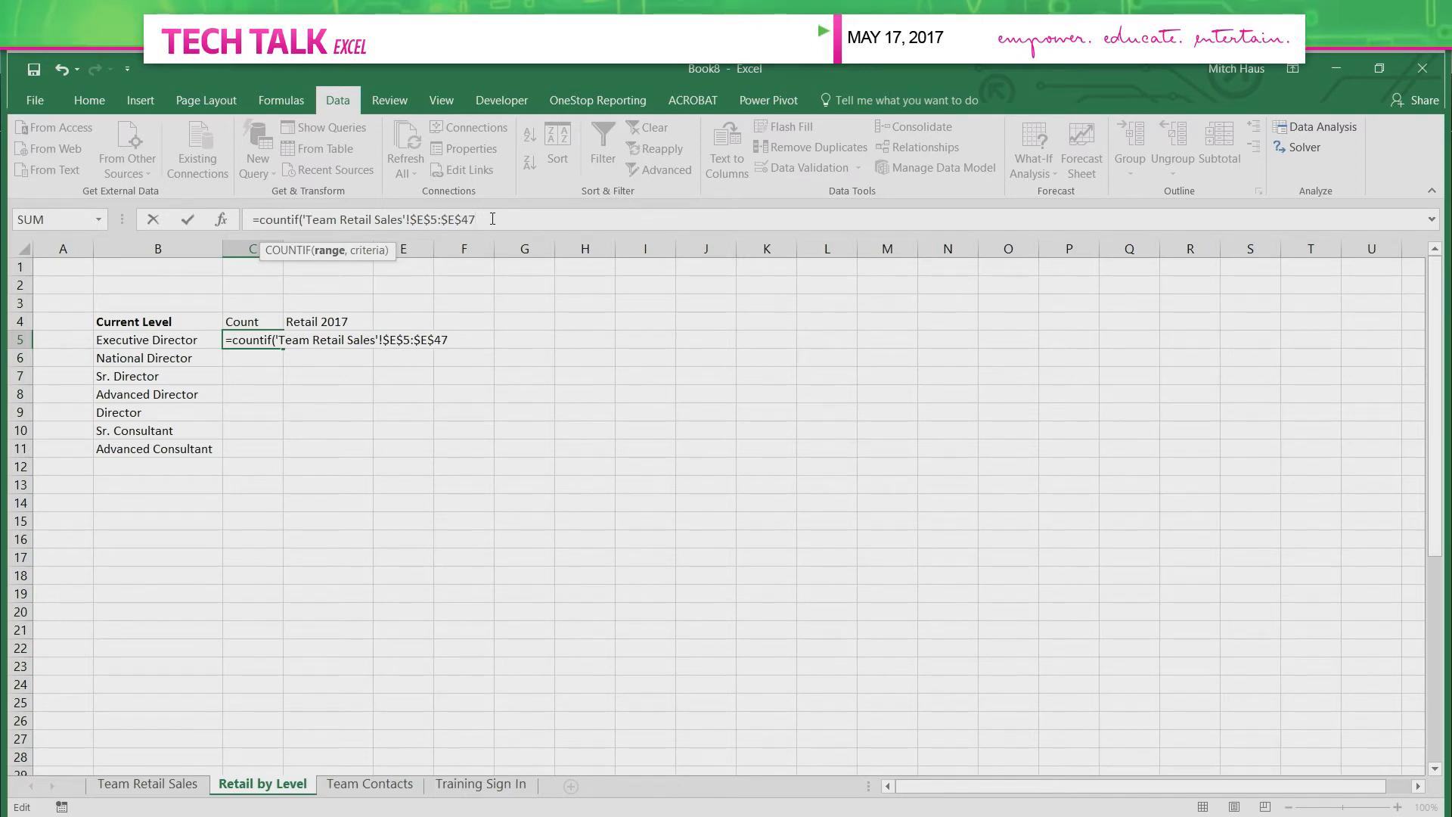
{"action": "type", "text": ","}
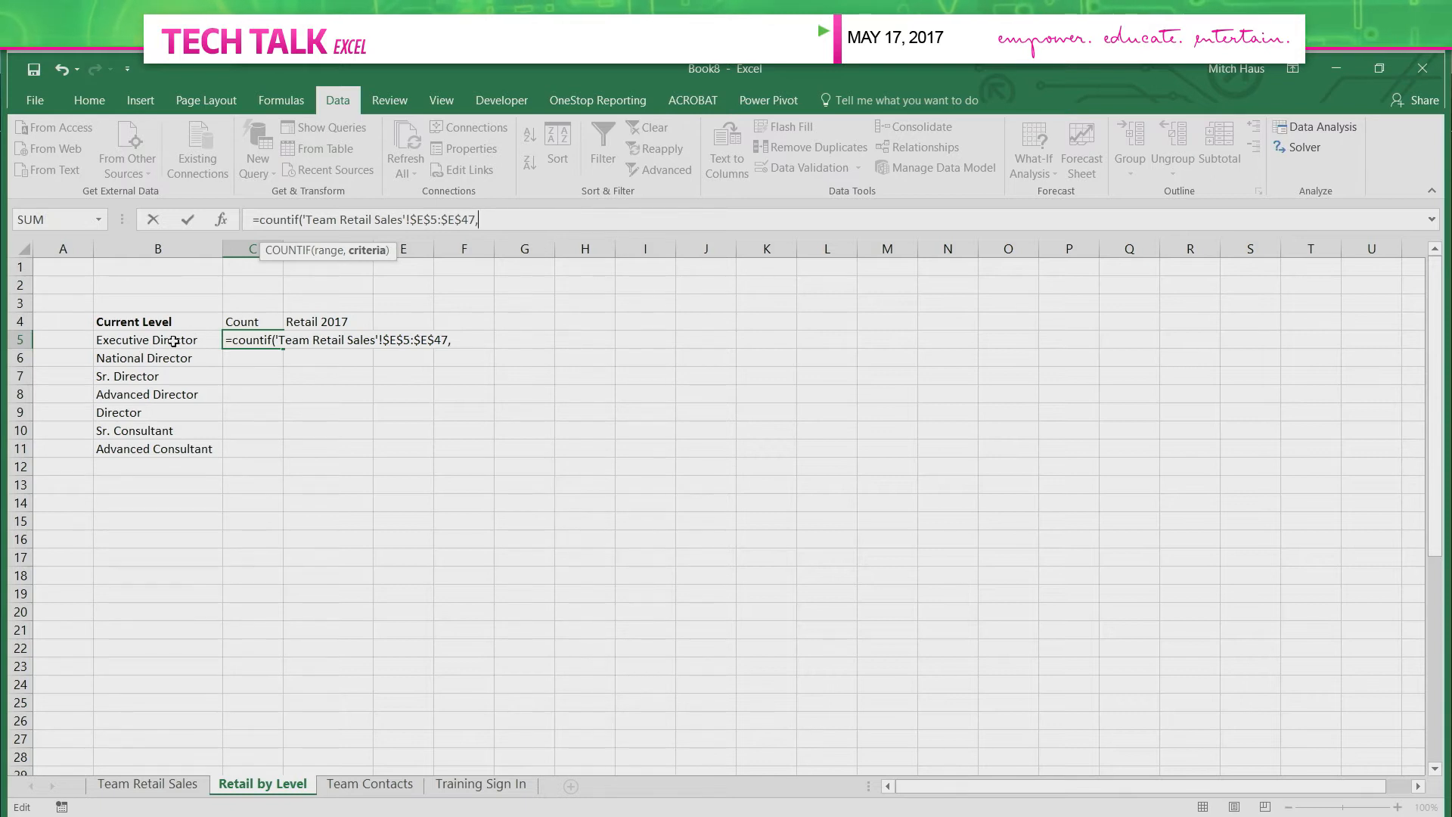
{"action": "left_click", "coordinate": [173, 342]}
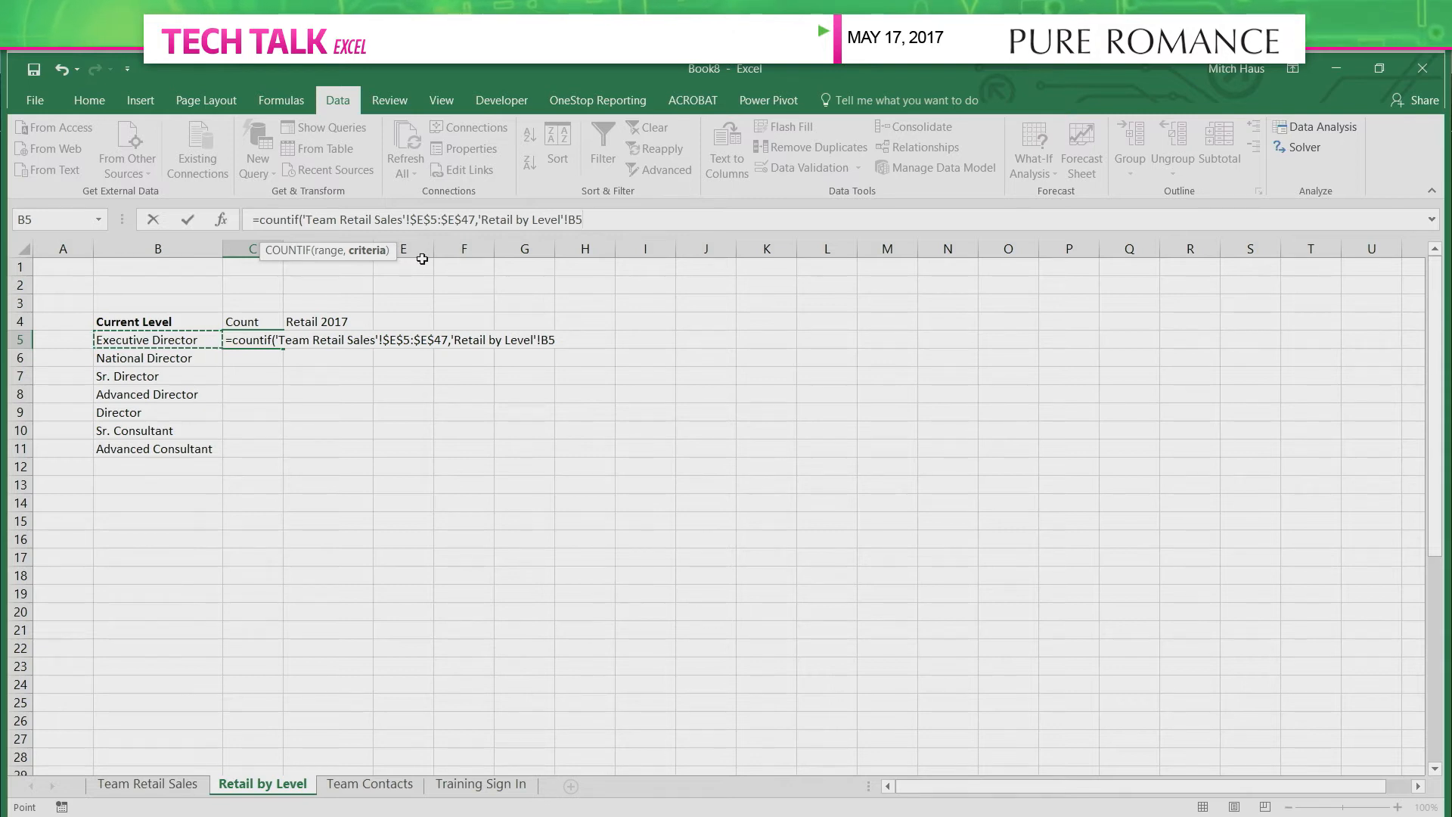
{"action": "type", "text": ")"}
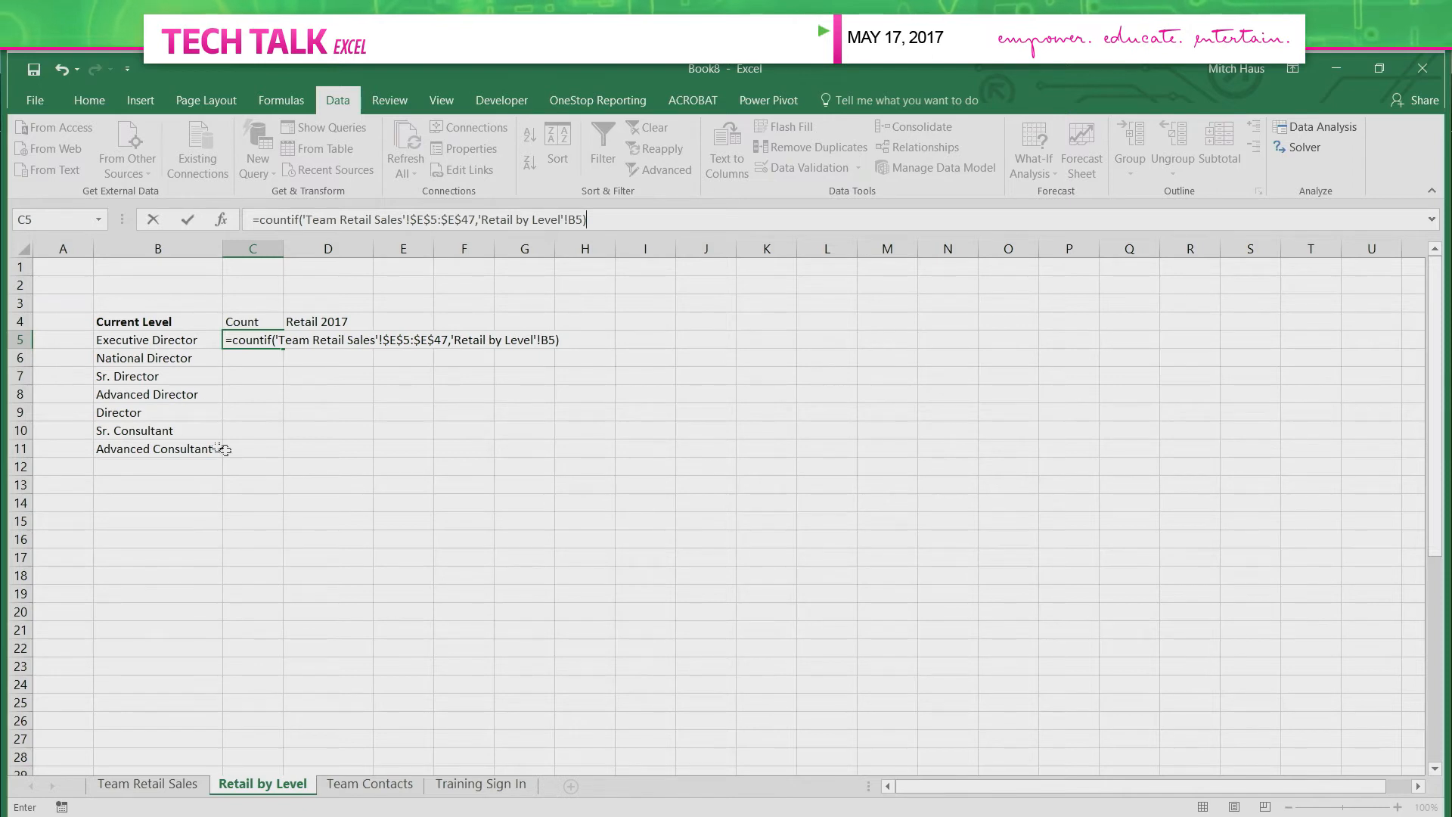
{"action": "key", "text": "ctrl+Return"}
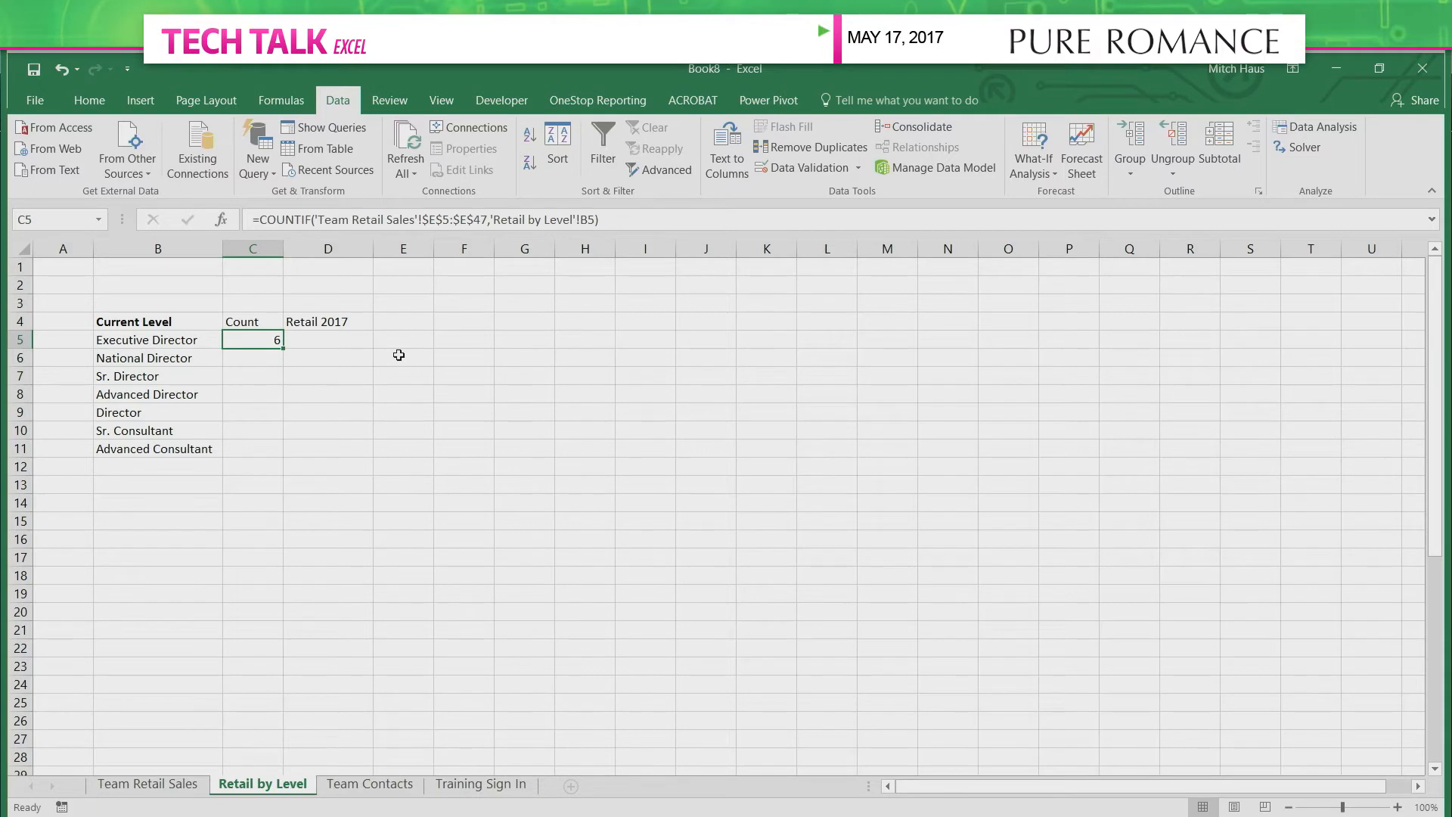
Fill the COUNTIF formula from C5 down to C11 for all the listed levels.
{"action": "left_click_drag", "start_coordinate": [285, 351], "coordinate": [281, 452]}
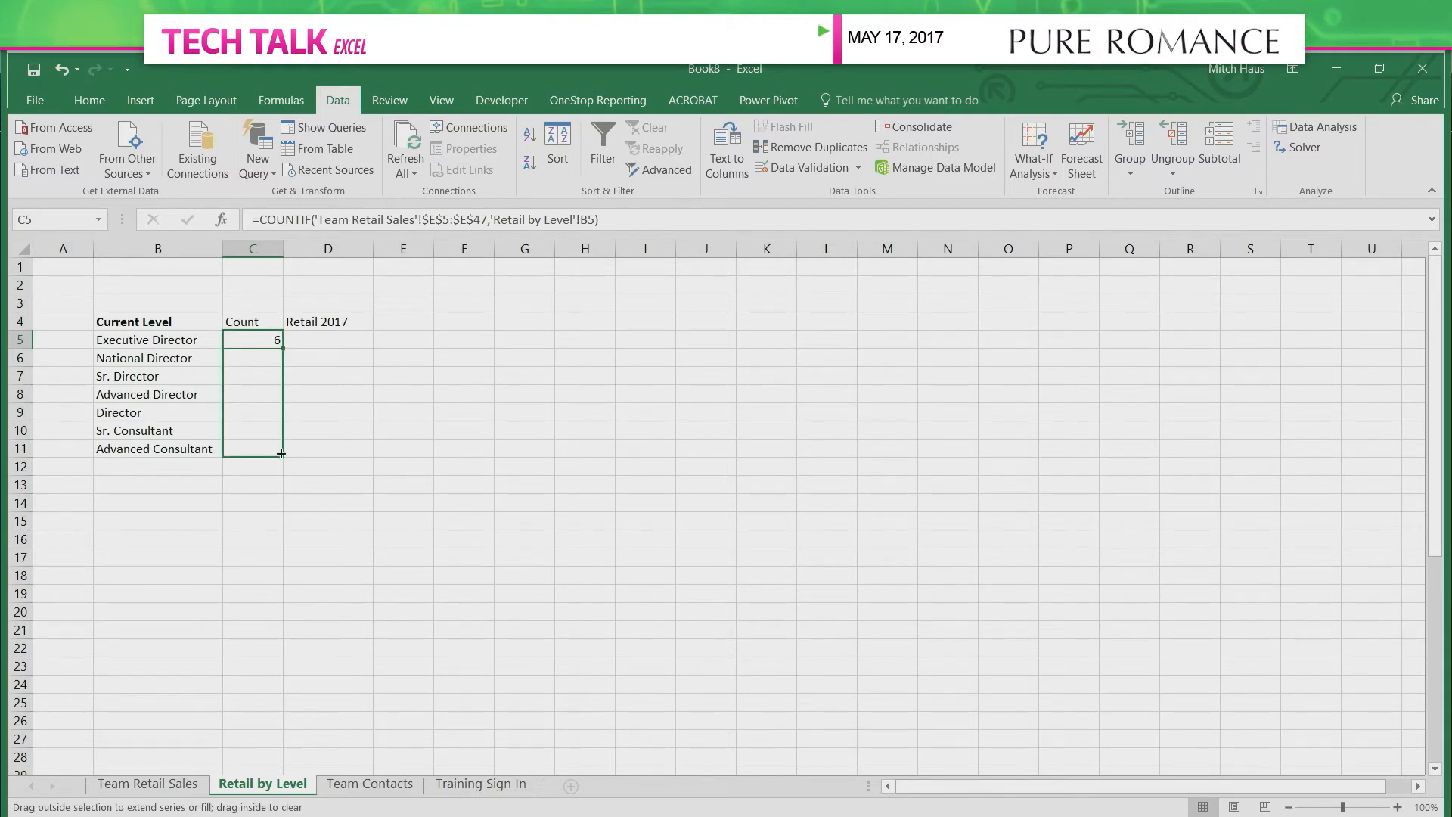
{"action": "left_click_drag", "start_coordinate": [282, 453], "coordinate": [281, 454]}
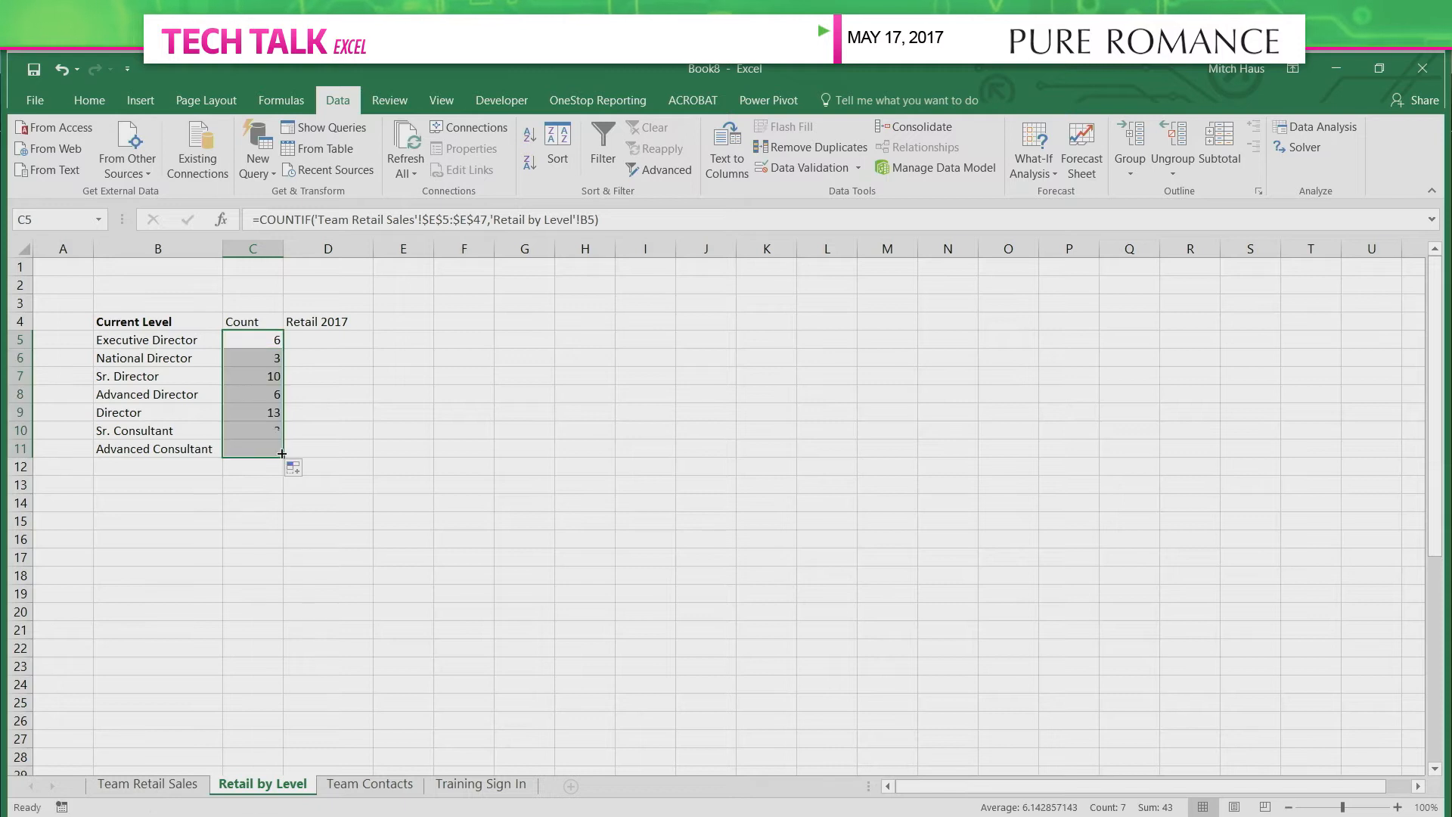
{"action": "left_click", "coordinate": [450, 477]}
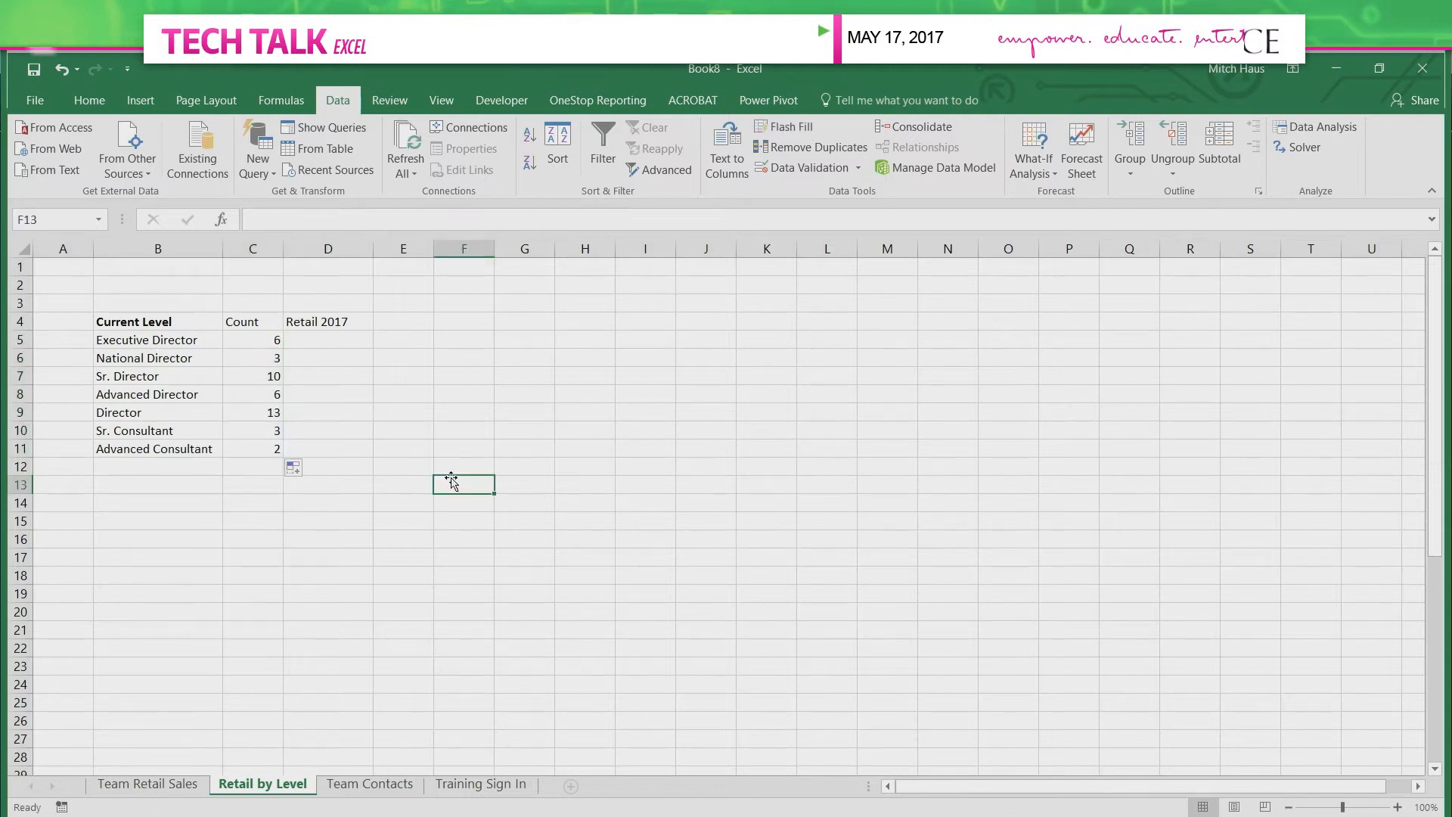
{"action": "left_click", "coordinate": [279, 338]}
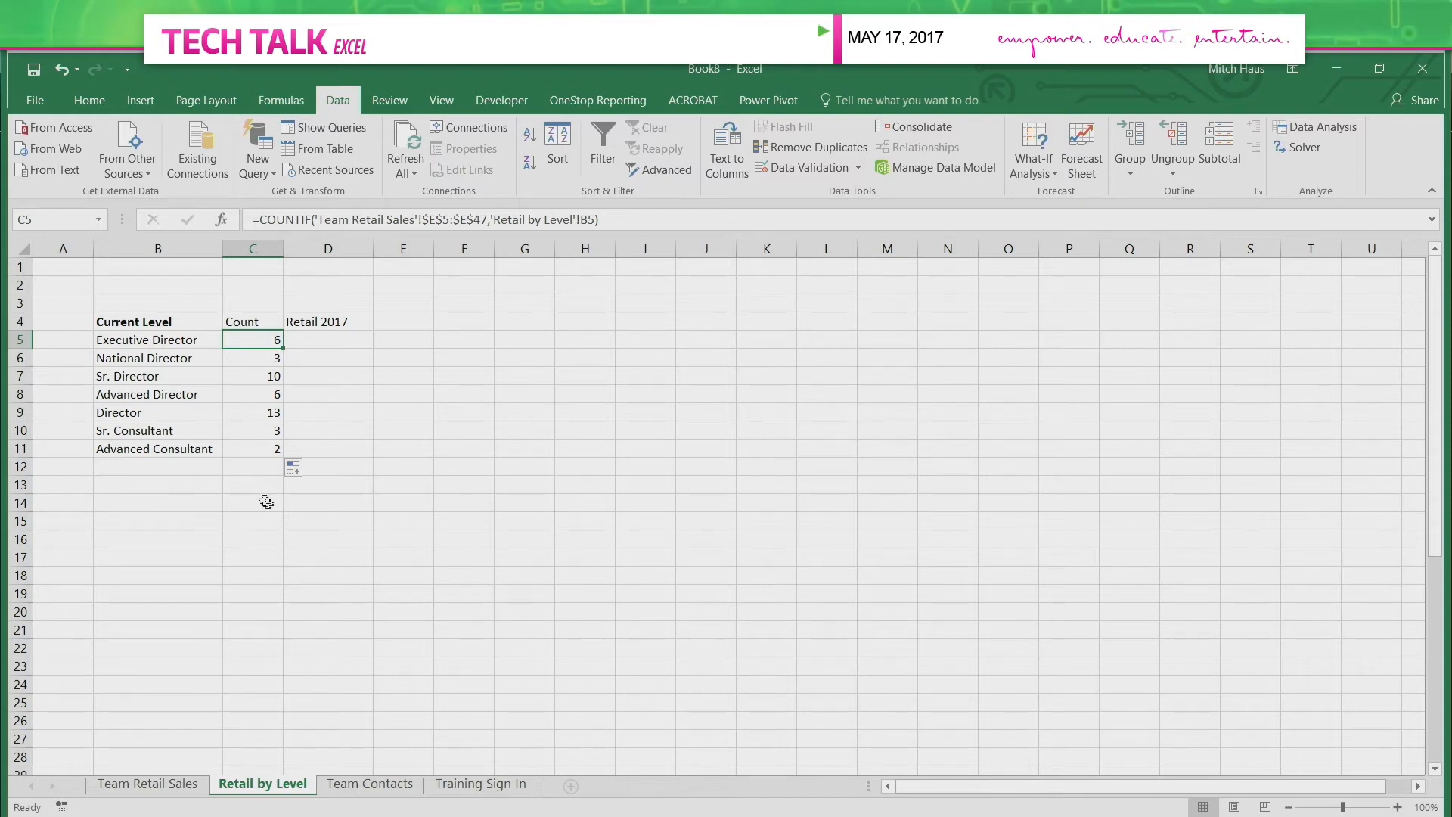
Start a SUMIF formula in D5 with the absolute level range $E$5:$E$47 on Team Retail Sales as its range.
{"action": "left_click", "coordinate": [323, 339]}
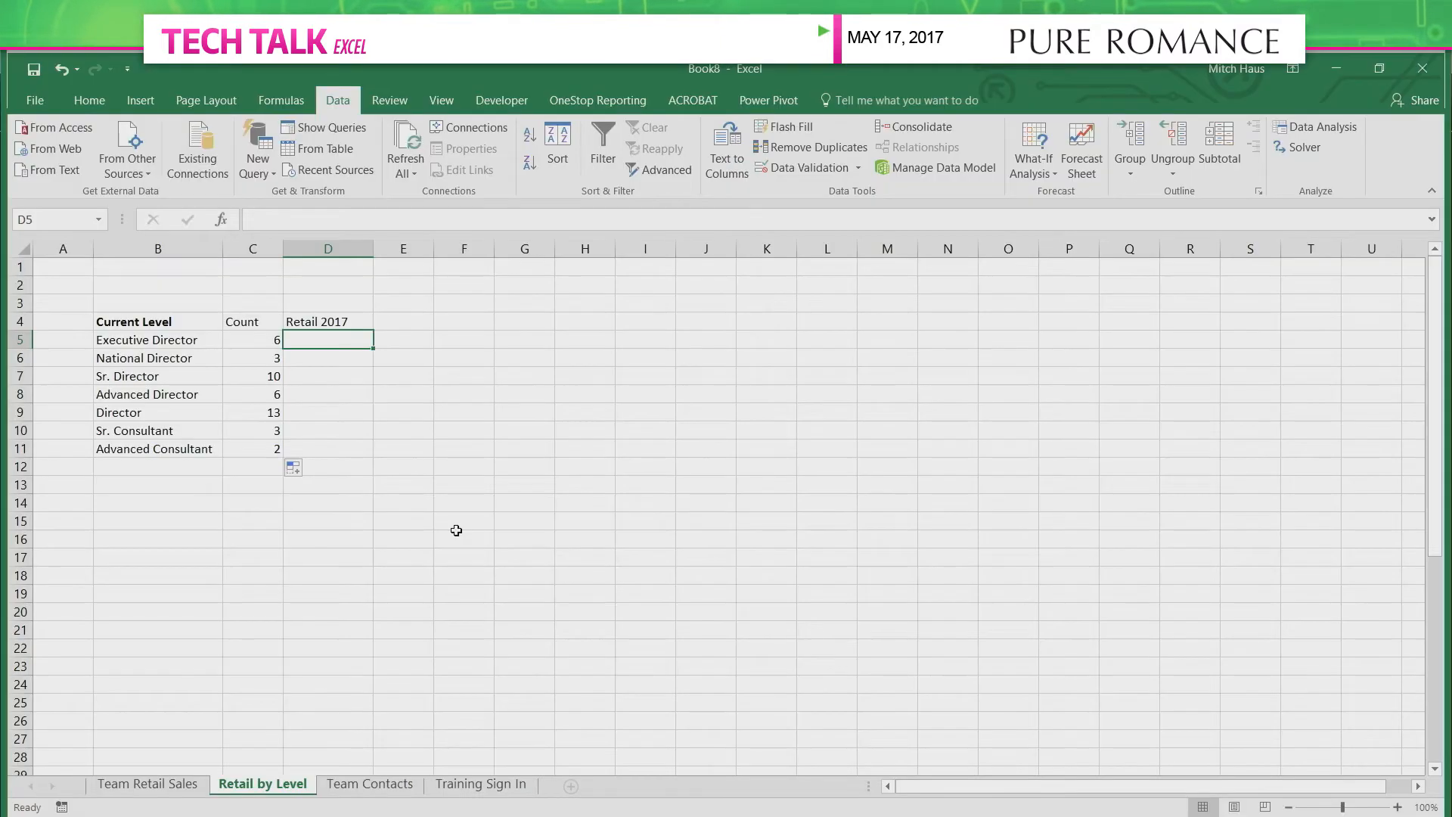
{"action": "type", "text": "="}
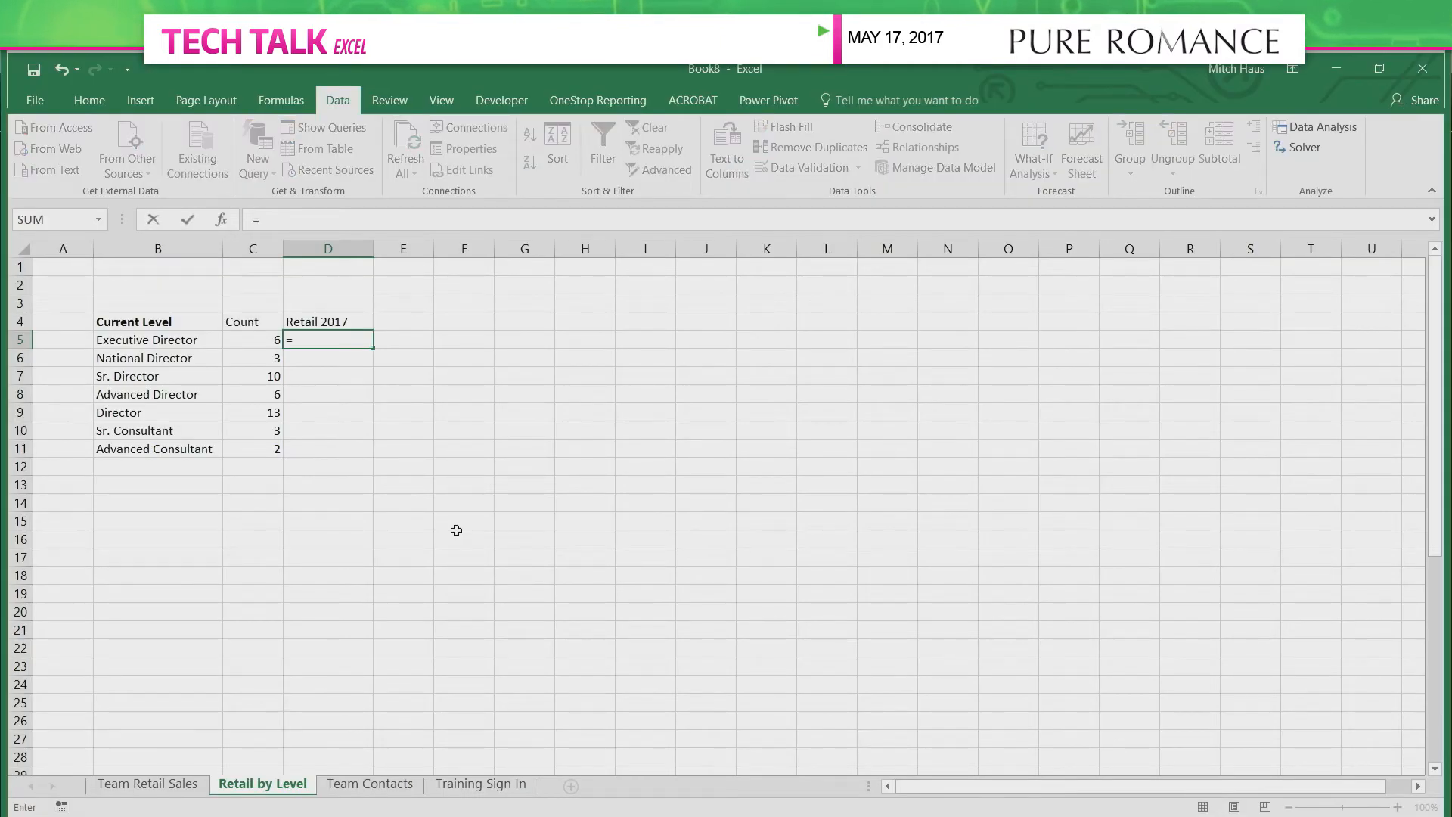
{"action": "type", "text": "sumif"}
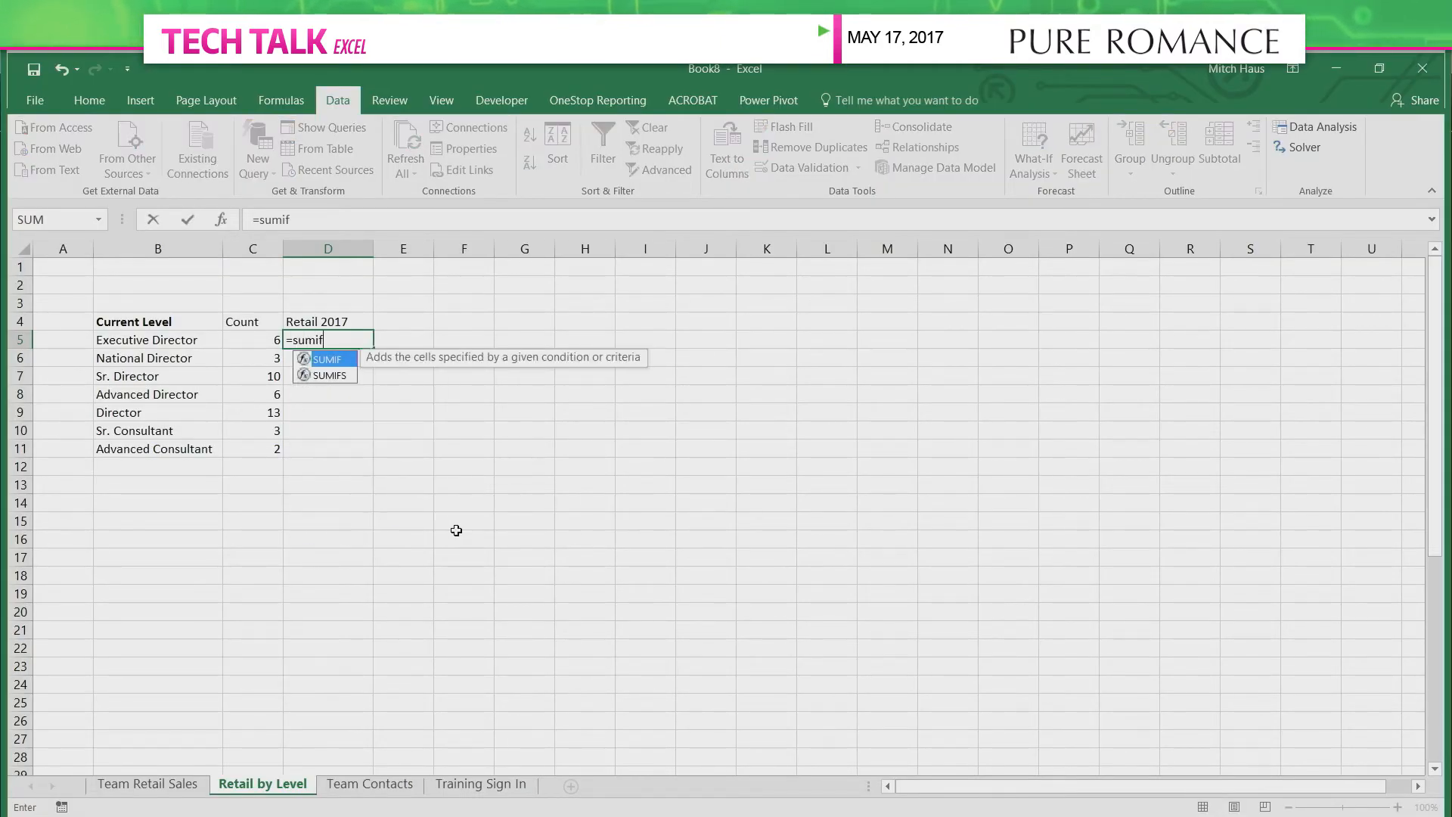
{"action": "type", "text": "("}
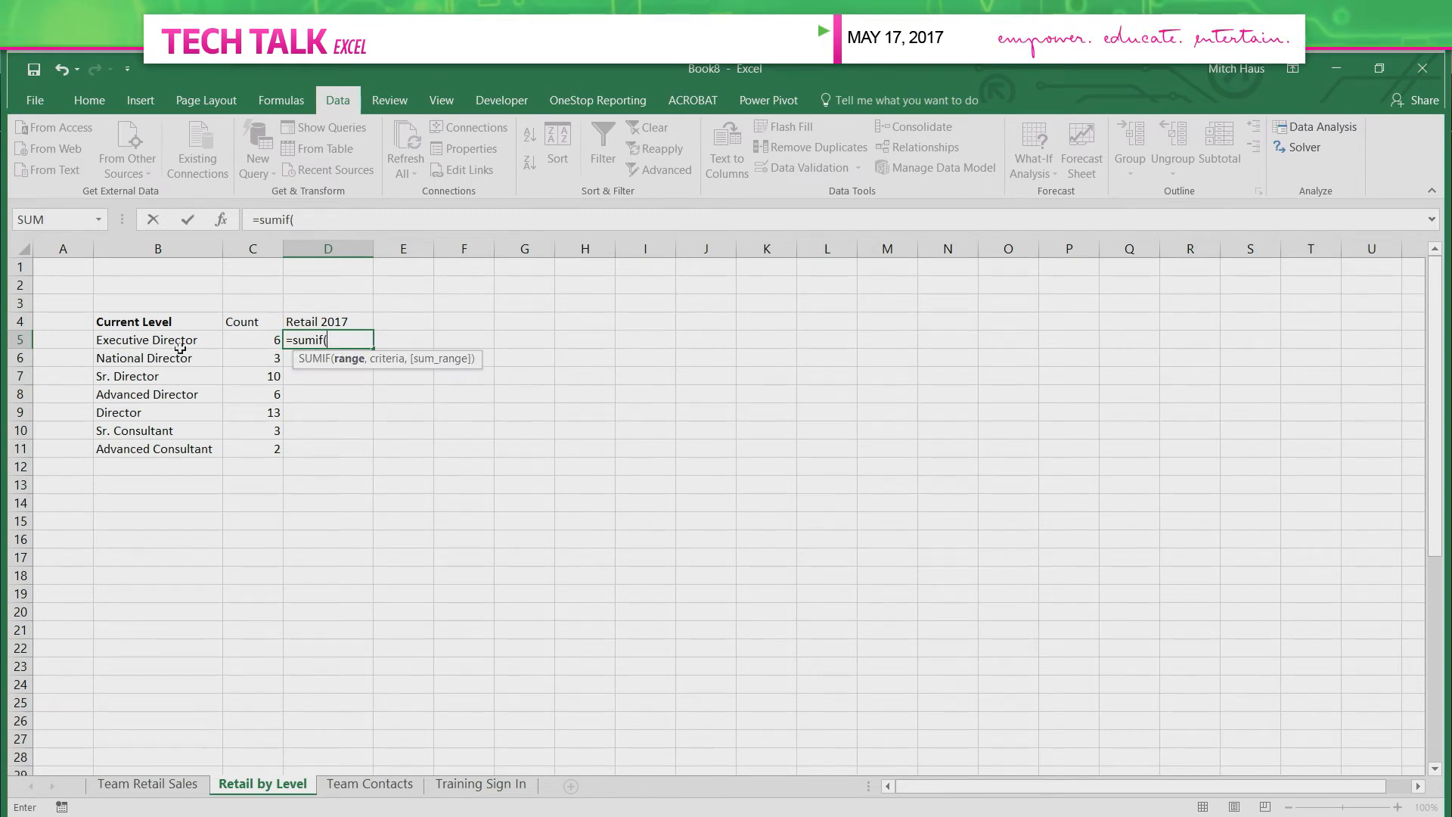
{"action": "left_click", "coordinate": [181, 787]}
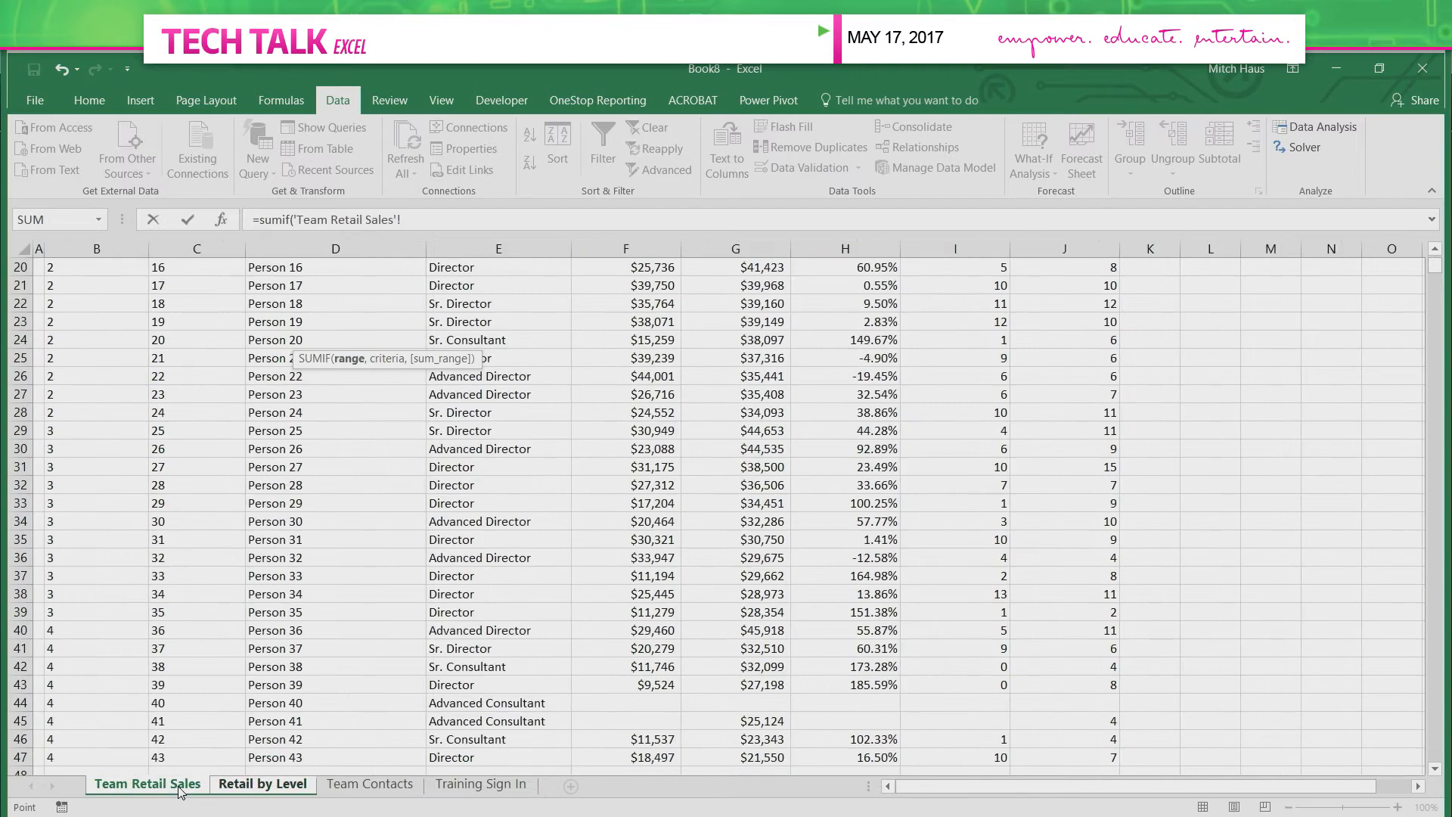
{"action": "left_click", "coordinate": [495, 574]}
{"action": "key", "text": "ctrl+Up"}
{"action": "key", "text": "Down"}
{"action": "key", "text": "ctrl+shift+Down"}
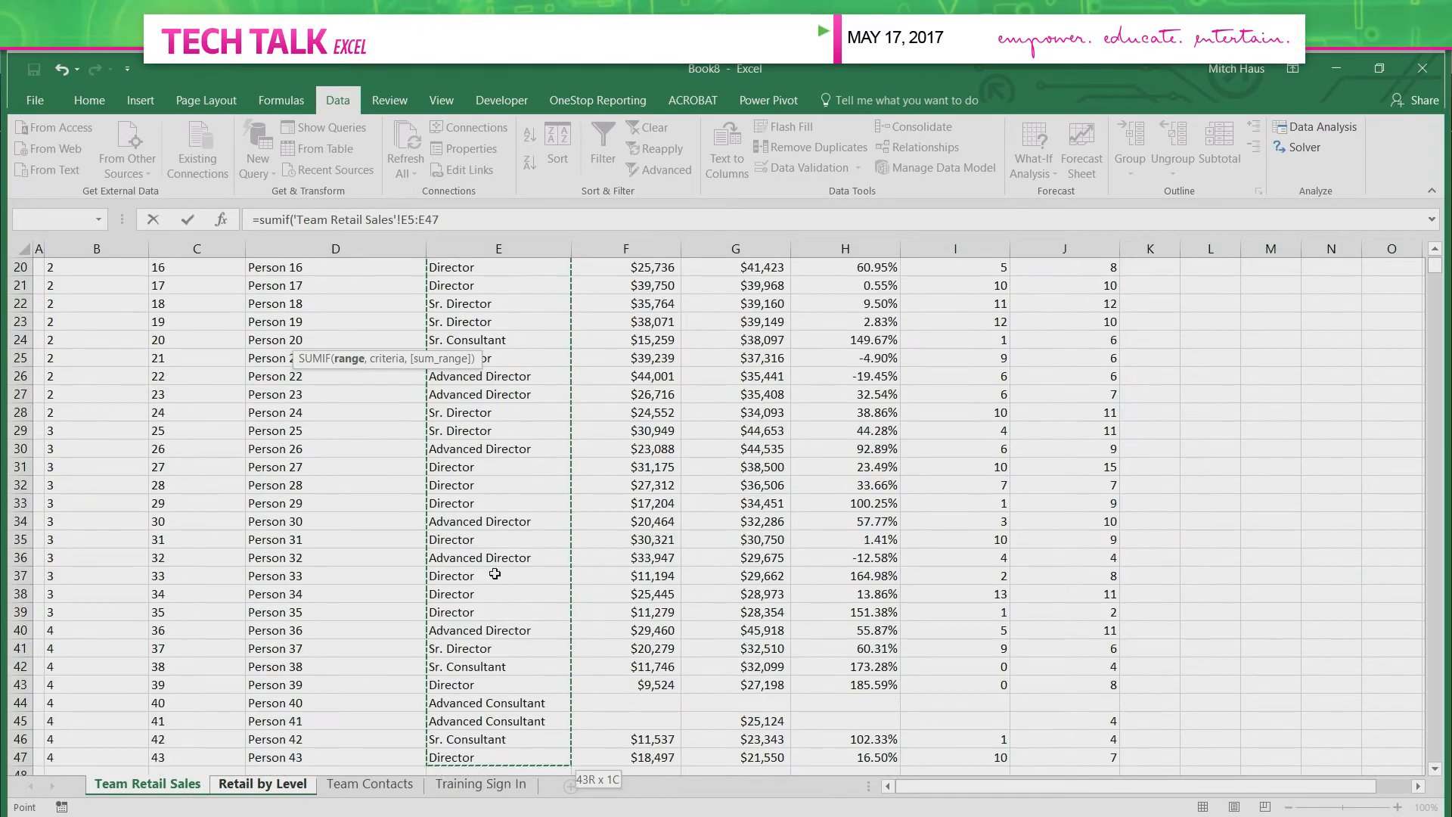
{"action": "key", "text": "F4"}
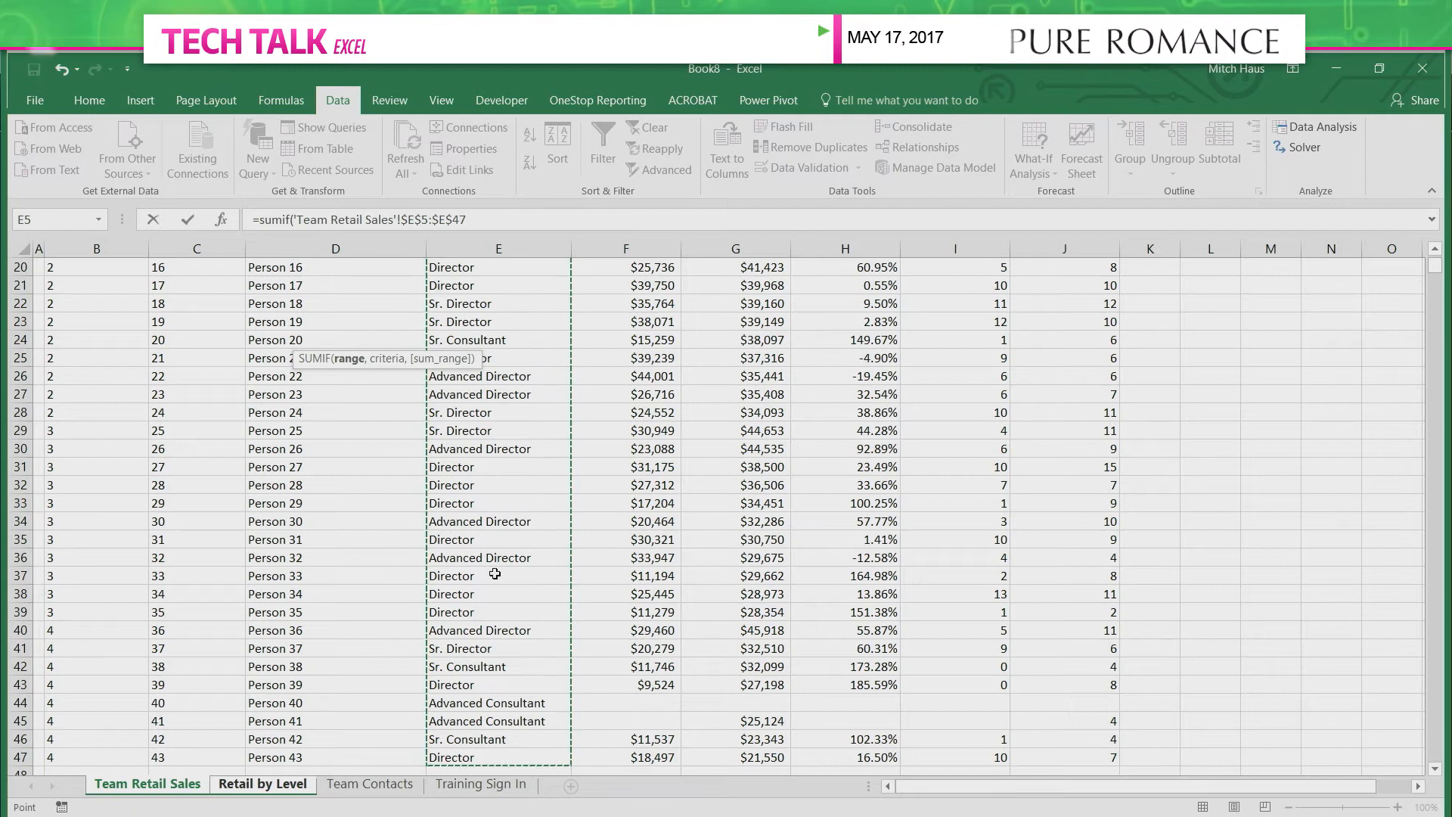
{"action": "type", "text": ","}
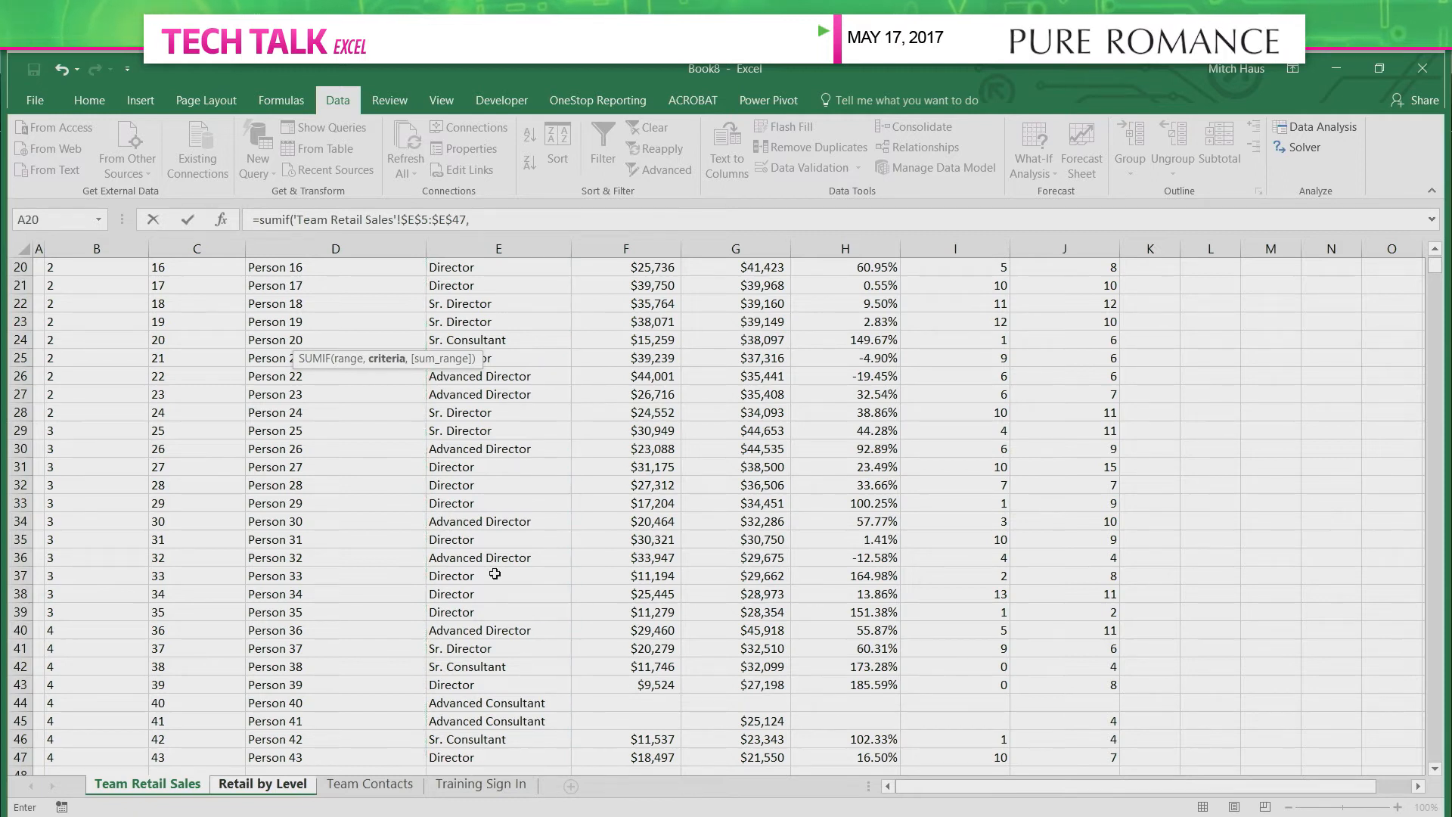
Use B5 on Retail by Level as the criteria of the SUMIF formula.
{"action": "left_click", "coordinate": [265, 784]}
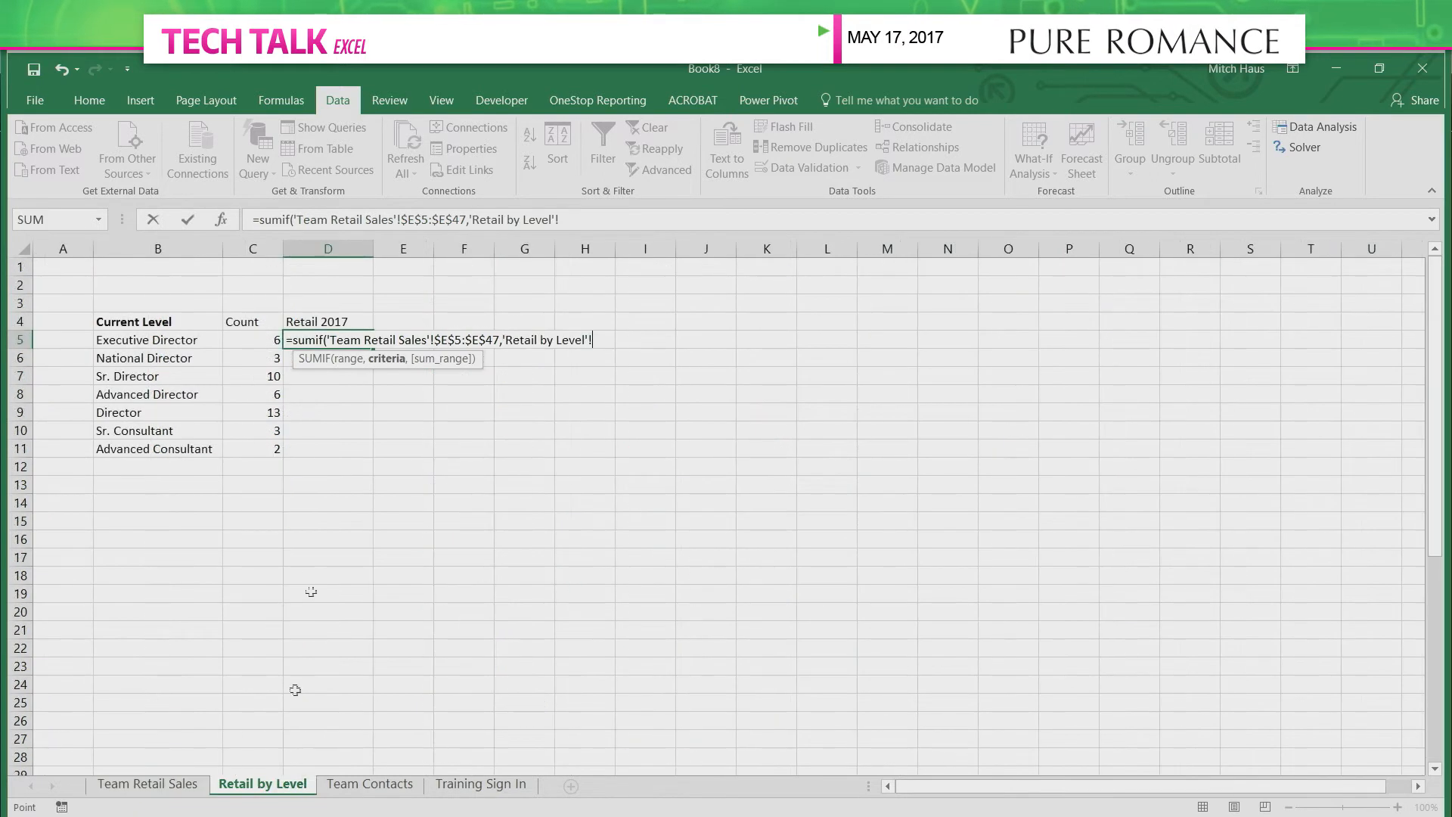
{"action": "left_click", "coordinate": [177, 340]}
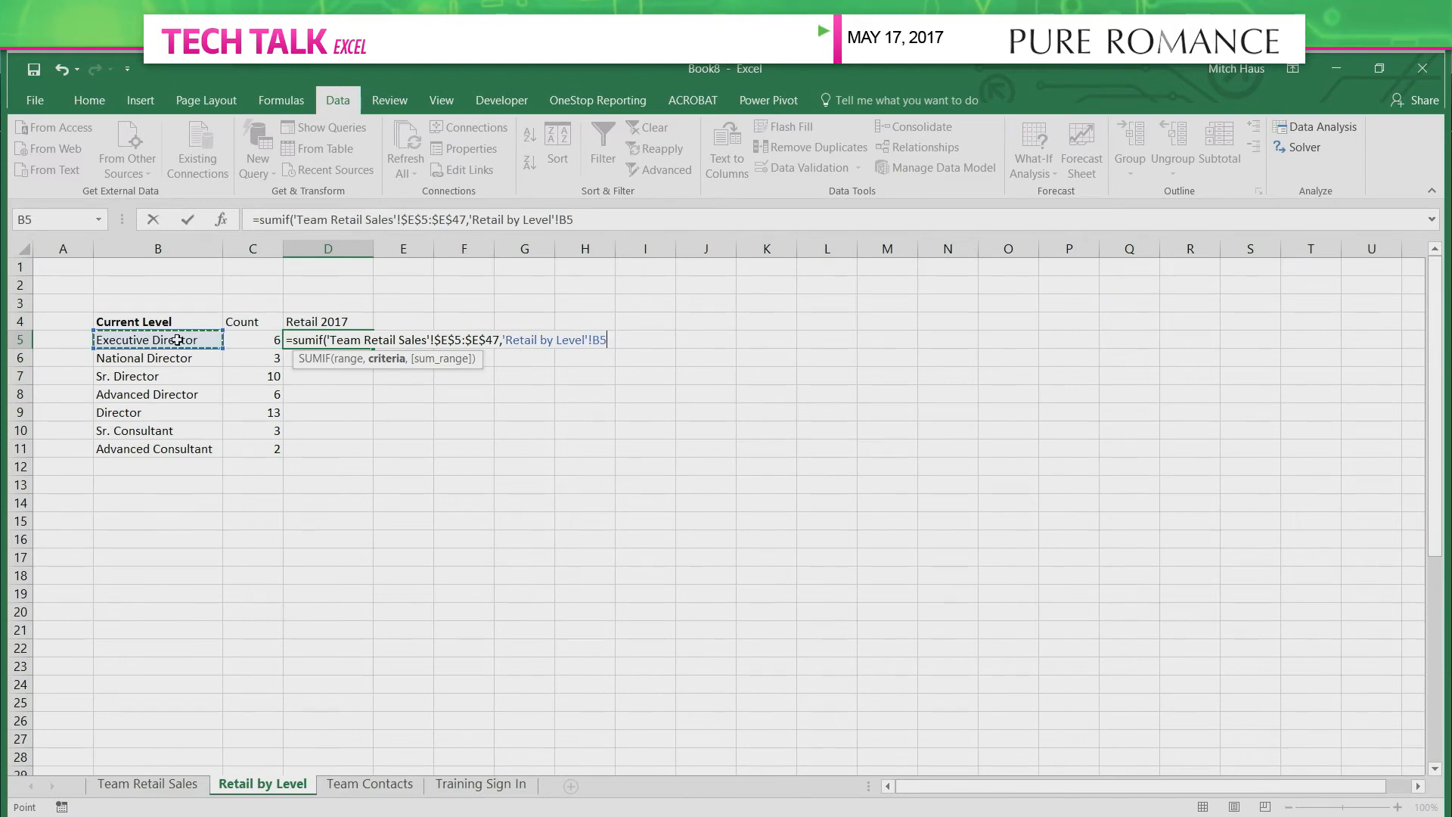
{"action": "type", "text": ","}
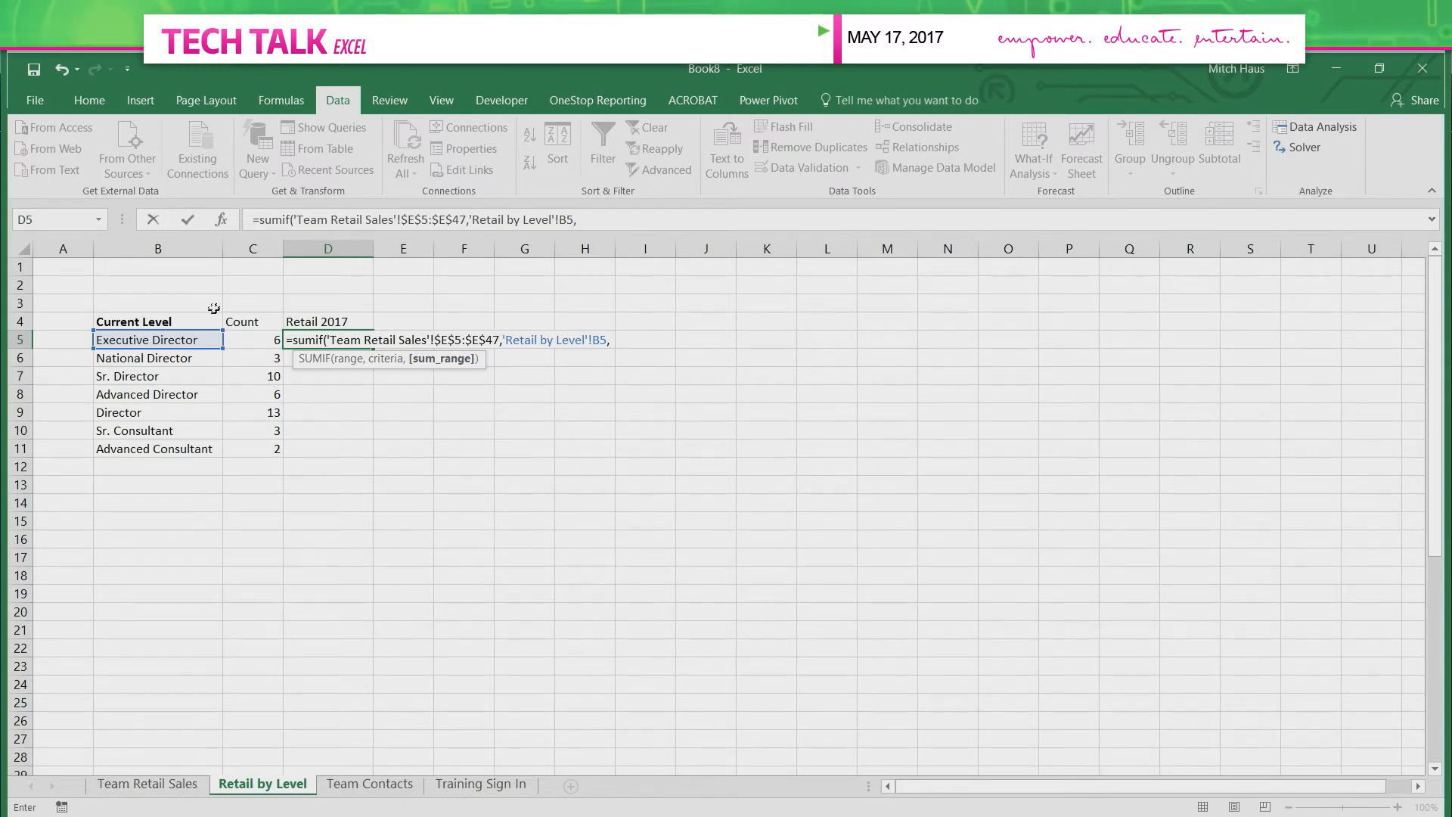
Complete the SUMIF with the absolute Retail 2017 range $G$5:$G$47 on Team Retail Sales as its sum range.
{"action": "left_click", "coordinate": [148, 783]}
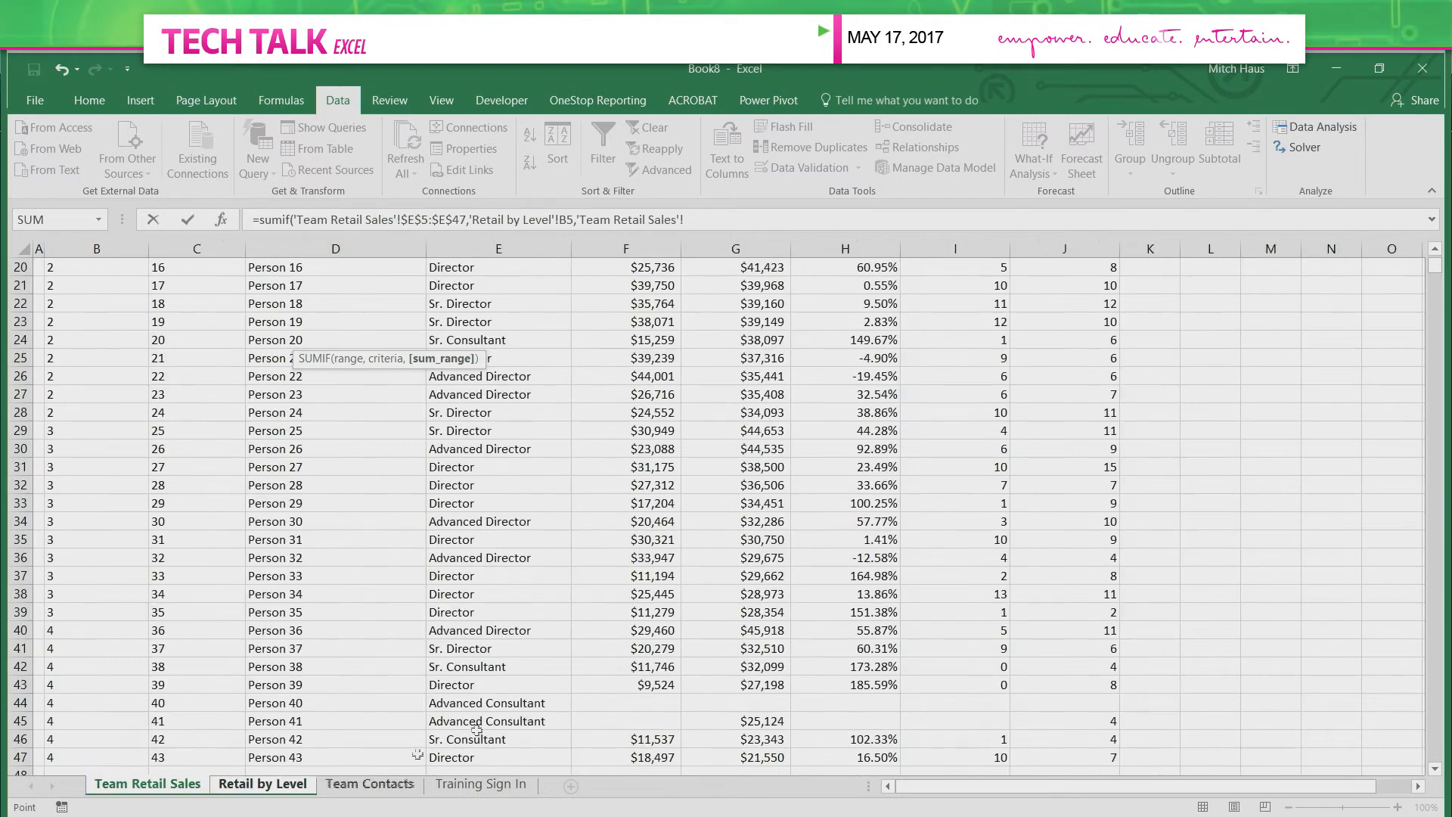
{"action": "left_click", "coordinate": [728, 575]}
{"action": "scroll", "coordinate": [729, 572], "scroll_direction": "up", "scroll_amount": 5}
{"action": "left_click", "coordinate": [737, 267]}
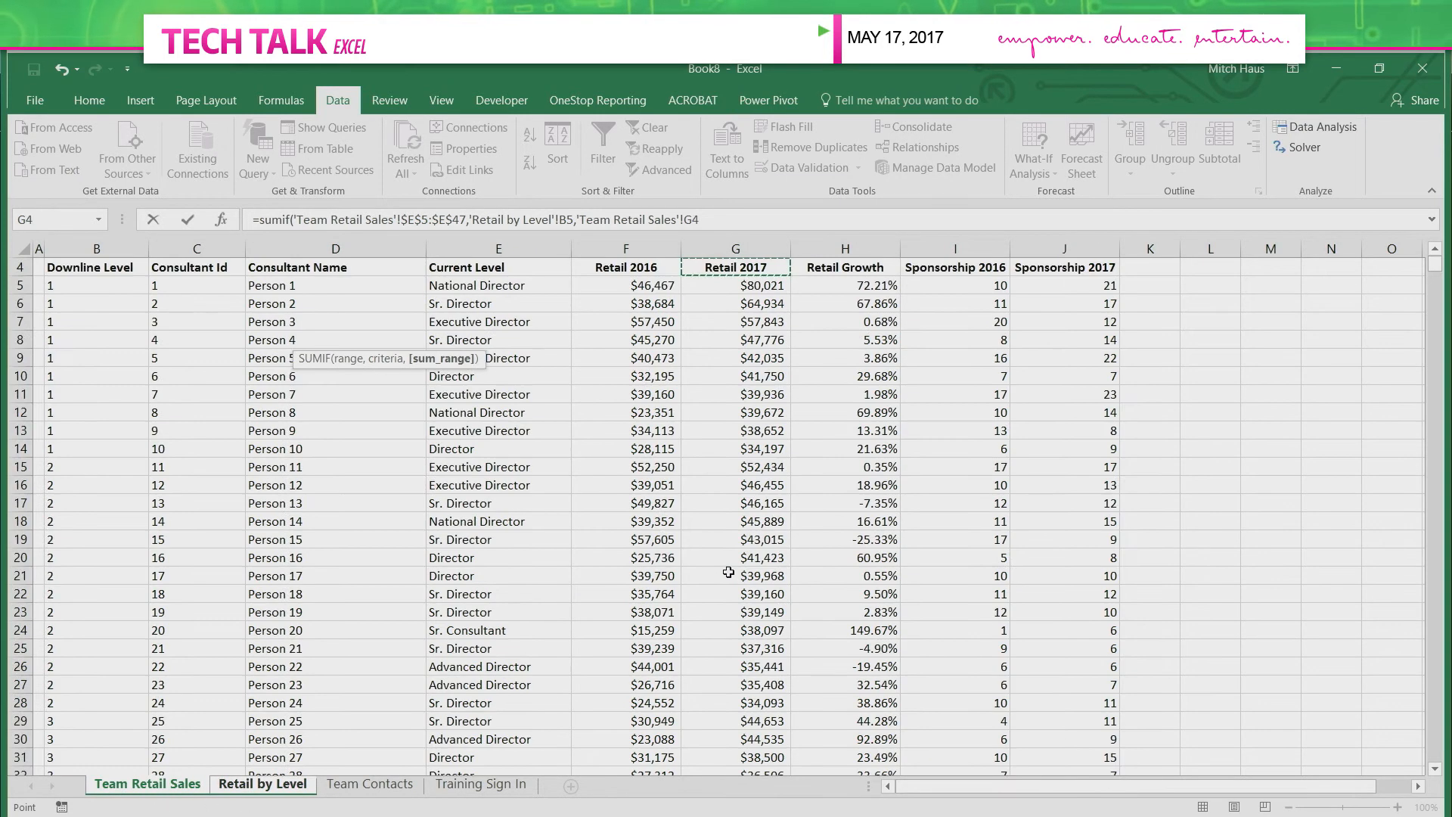
{"action": "left_click", "coordinate": [754, 285]}
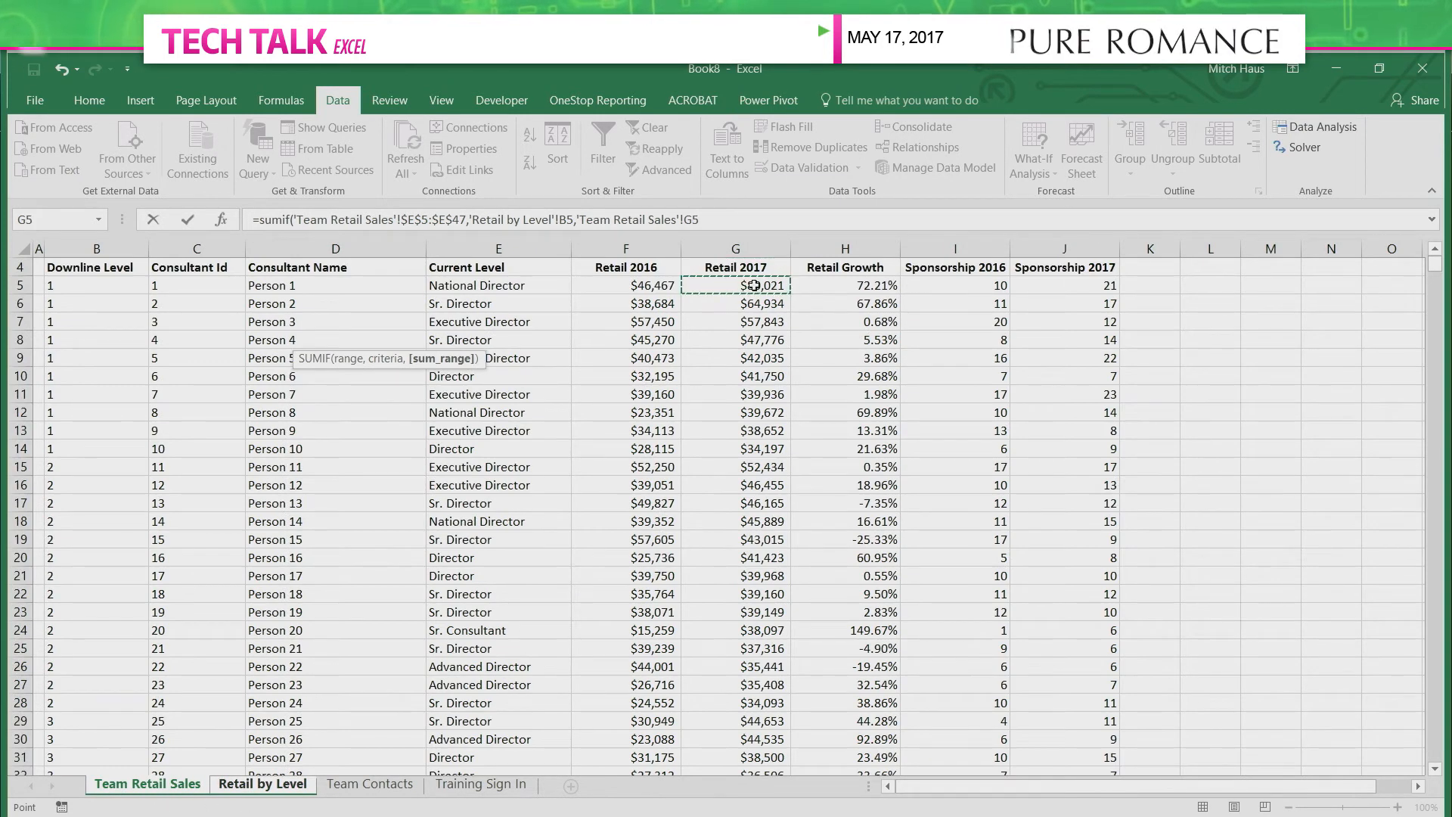
{"action": "scroll", "coordinate": [742, 507], "scroll_direction": "down", "scroll_amount": 7}
{"action": "left_click", "coordinate": [758, 649], "text": "shift"}
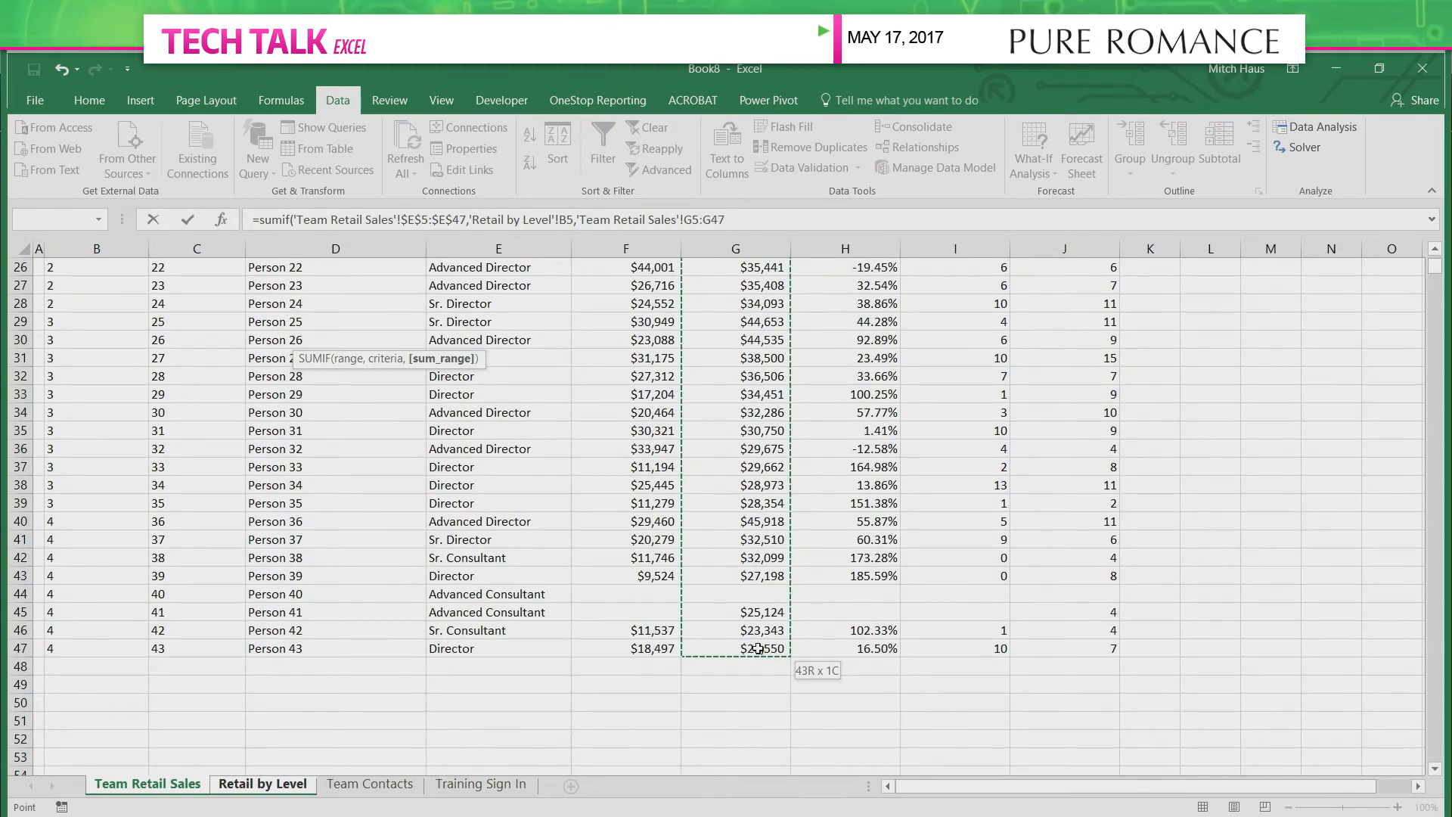
{"action": "key", "text": "F4"}
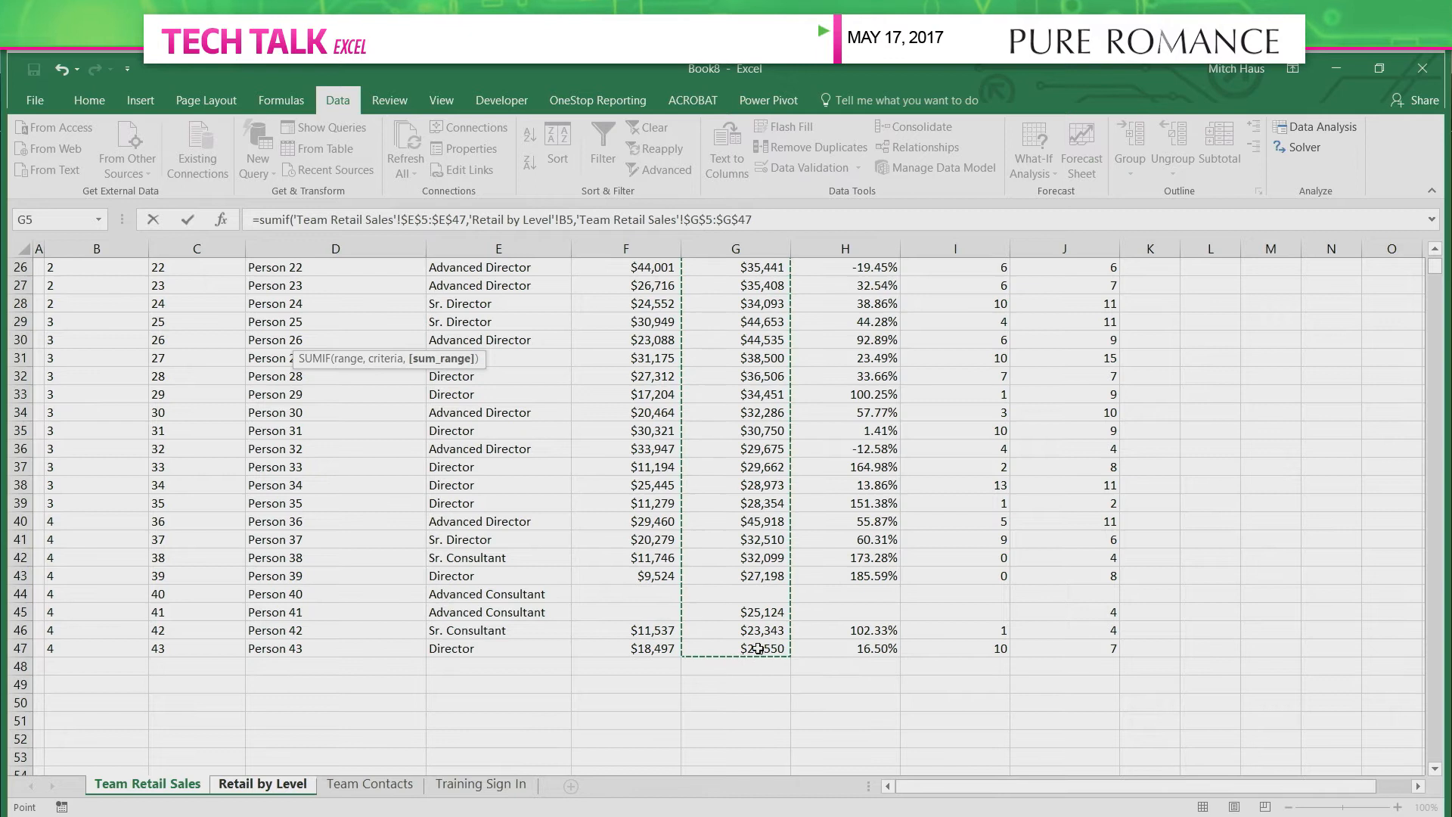
{"action": "key", "text": "Return"}
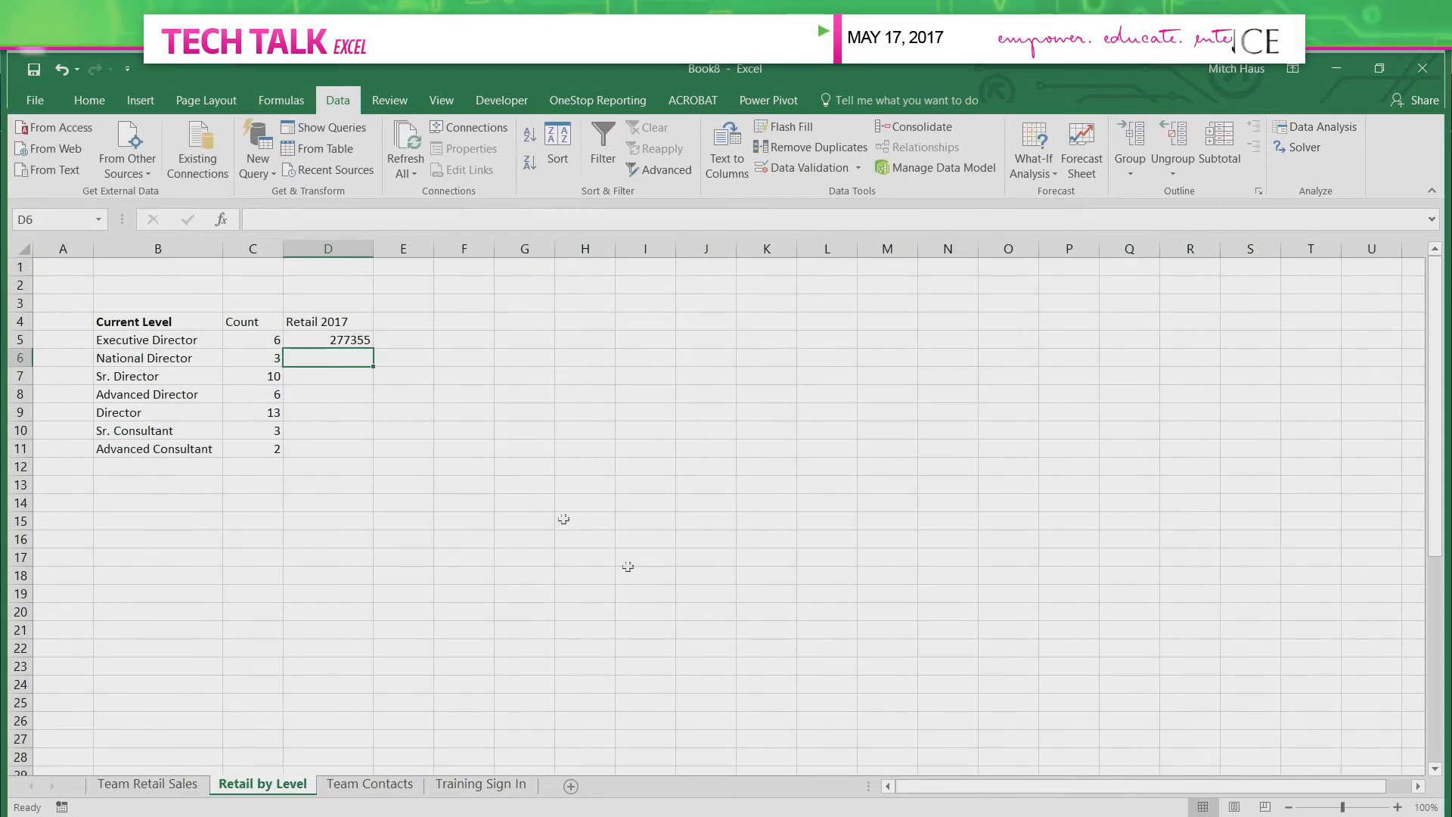
Format D5 in accounting format with dollar sign and no decimals, and fill its formula down to D11.
{"action": "left_click", "coordinate": [336, 340]}
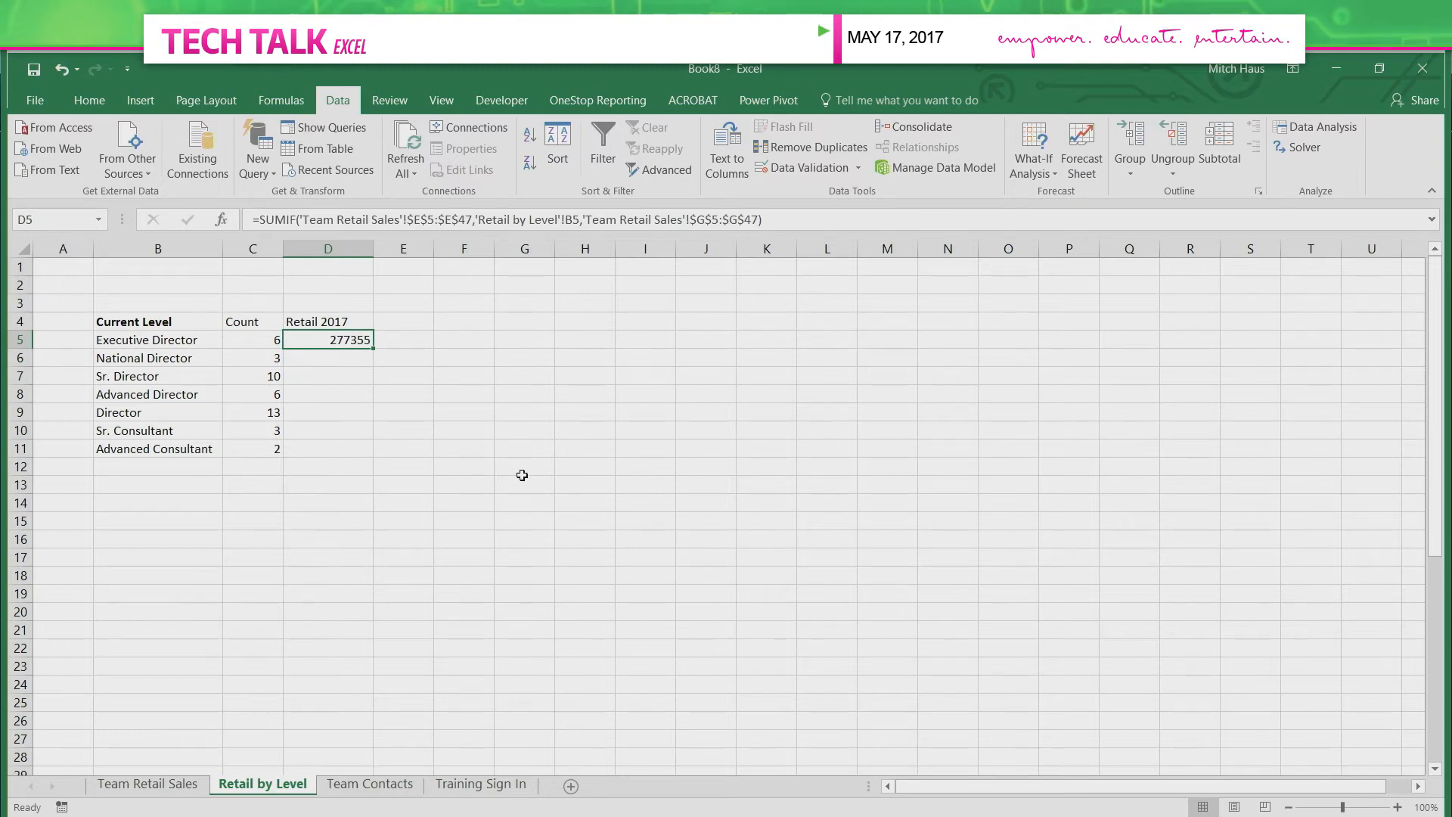
{"action": "left_click", "coordinate": [87, 101]}
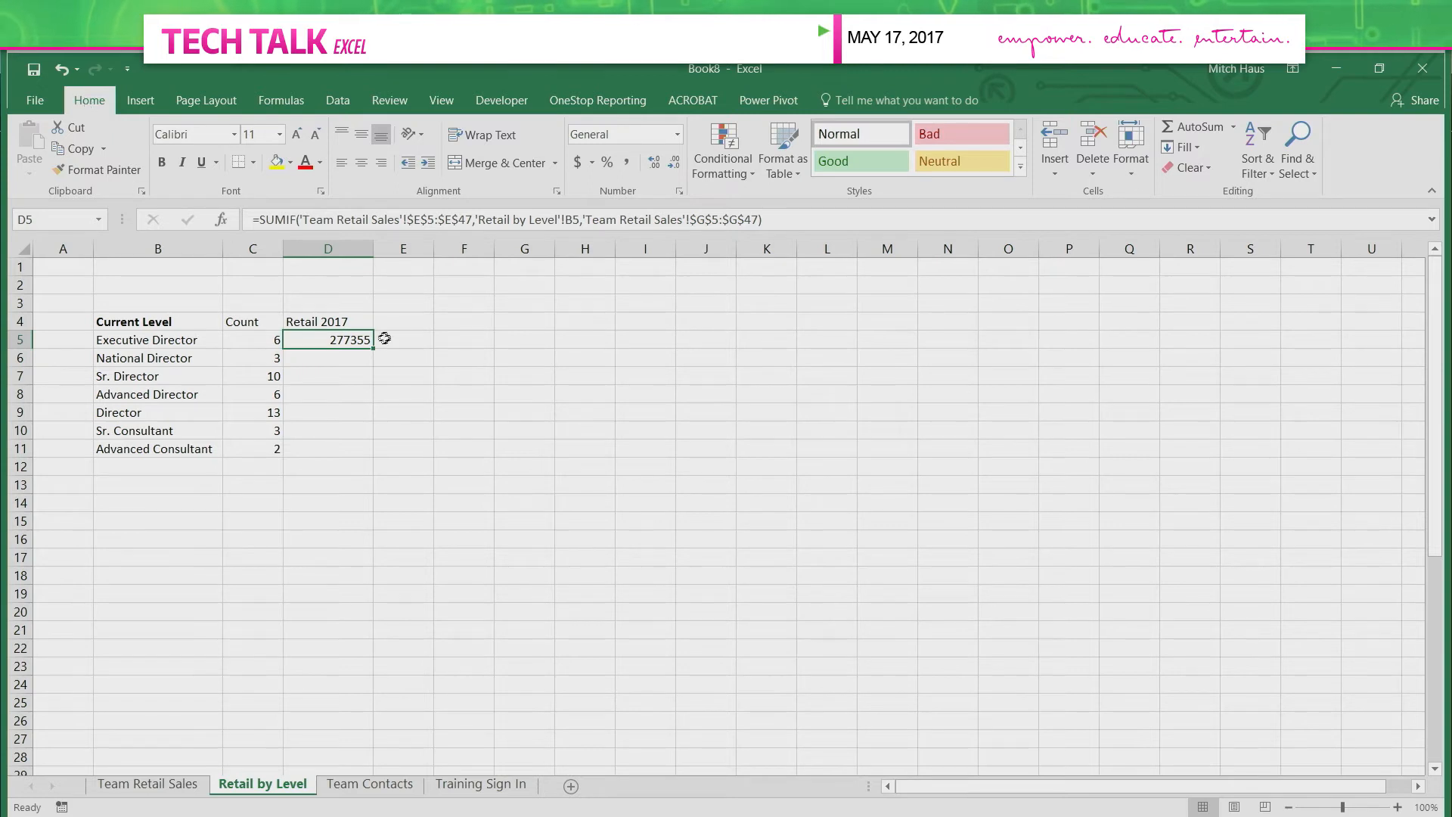
{"action": "left_click", "coordinate": [578, 162]}
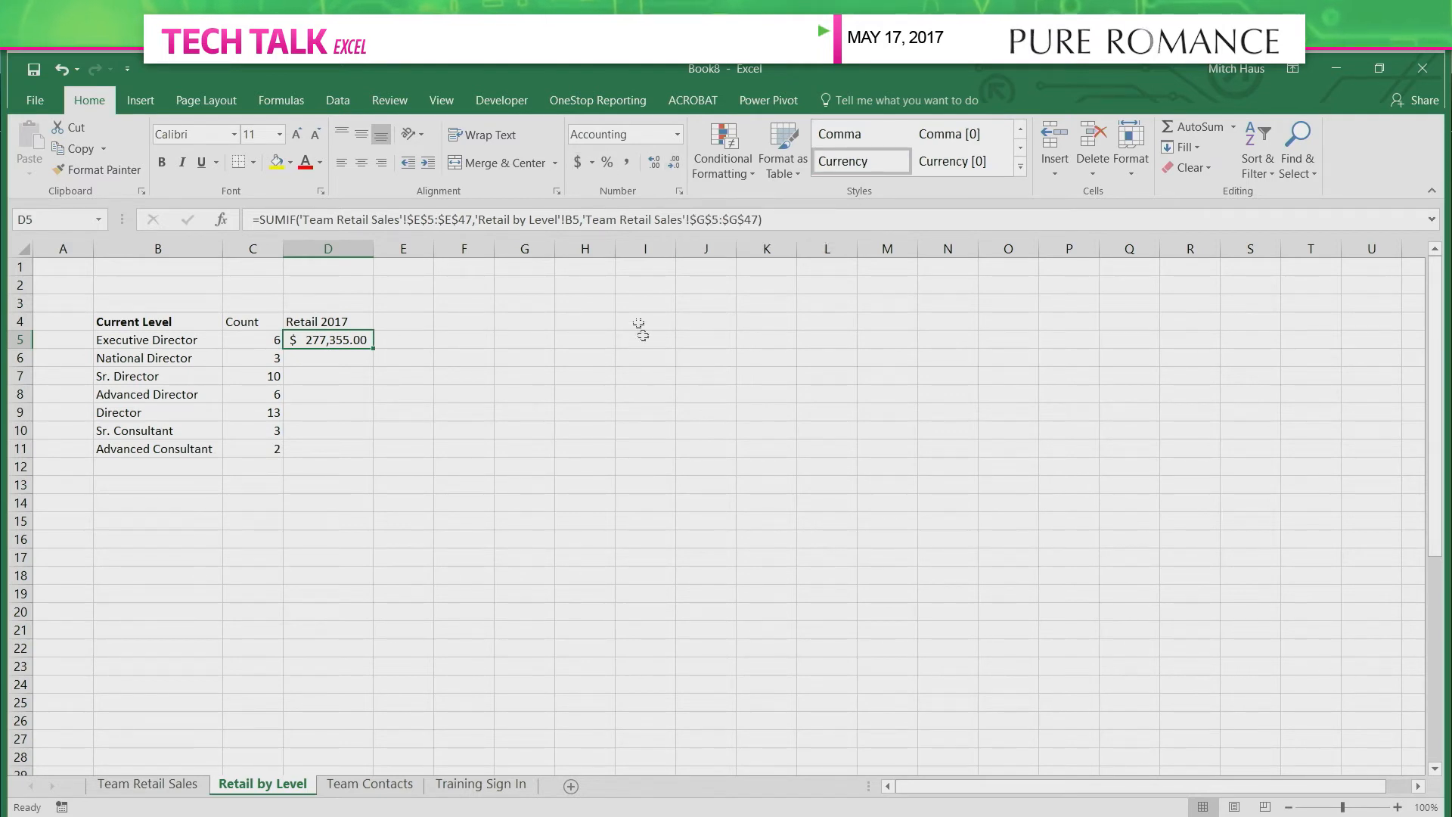
{"action": "left_click", "coordinate": [678, 163]}
{"action": "left_click", "coordinate": [677, 163]}
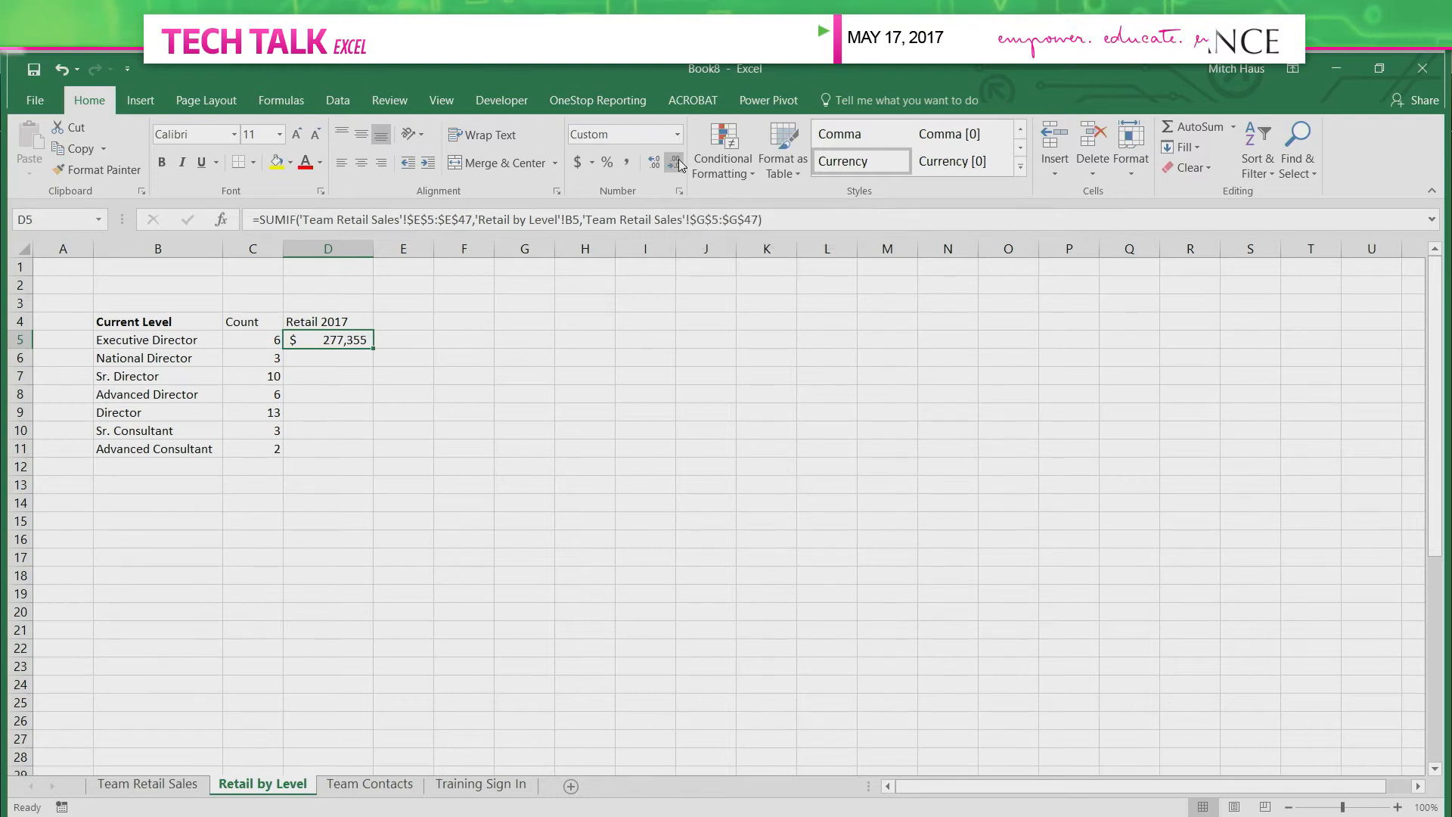
{"action": "left_click_drag", "start_coordinate": [374, 350], "coordinate": [375, 457]}
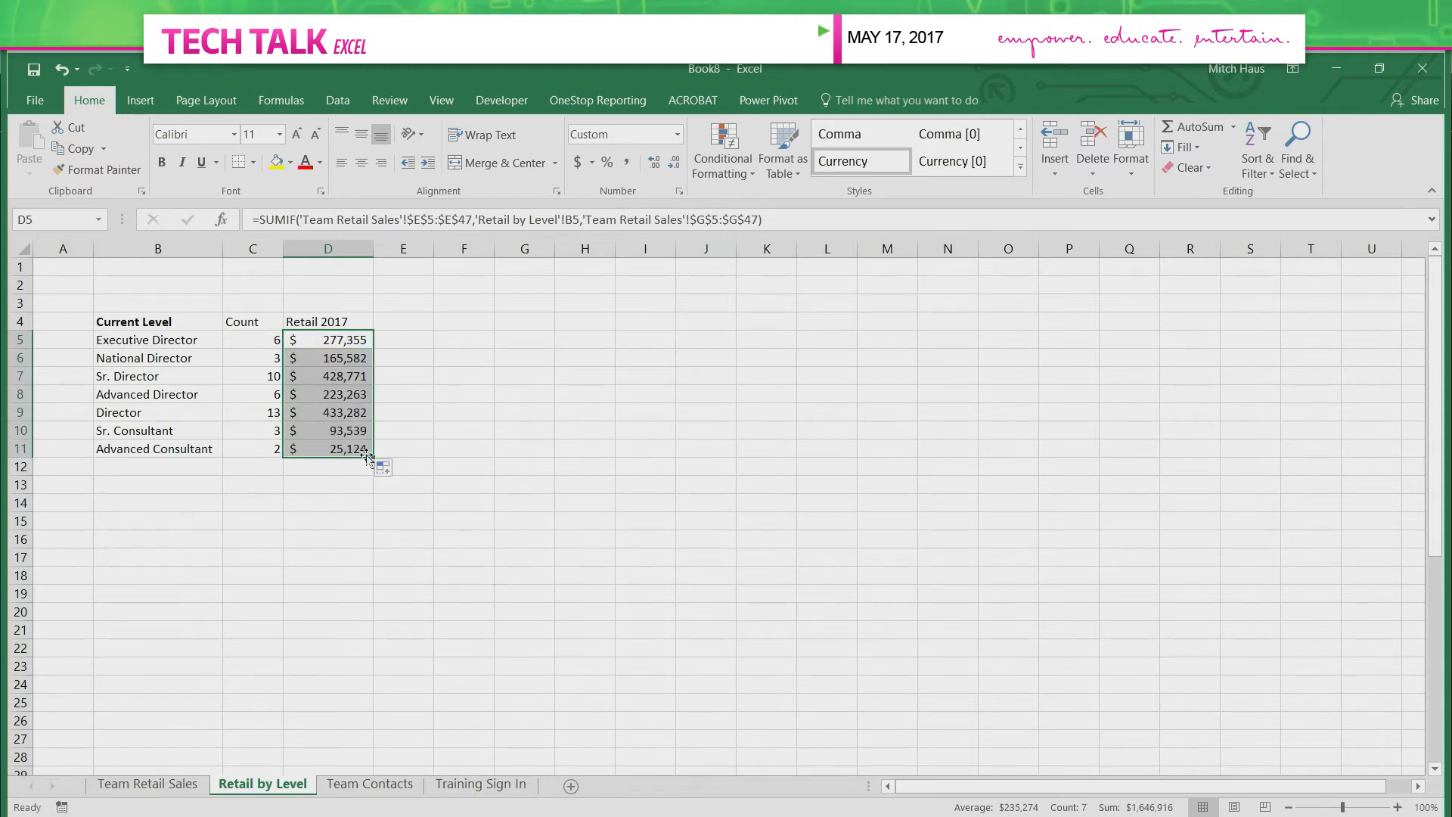
{"action": "left_click", "coordinate": [468, 494]}
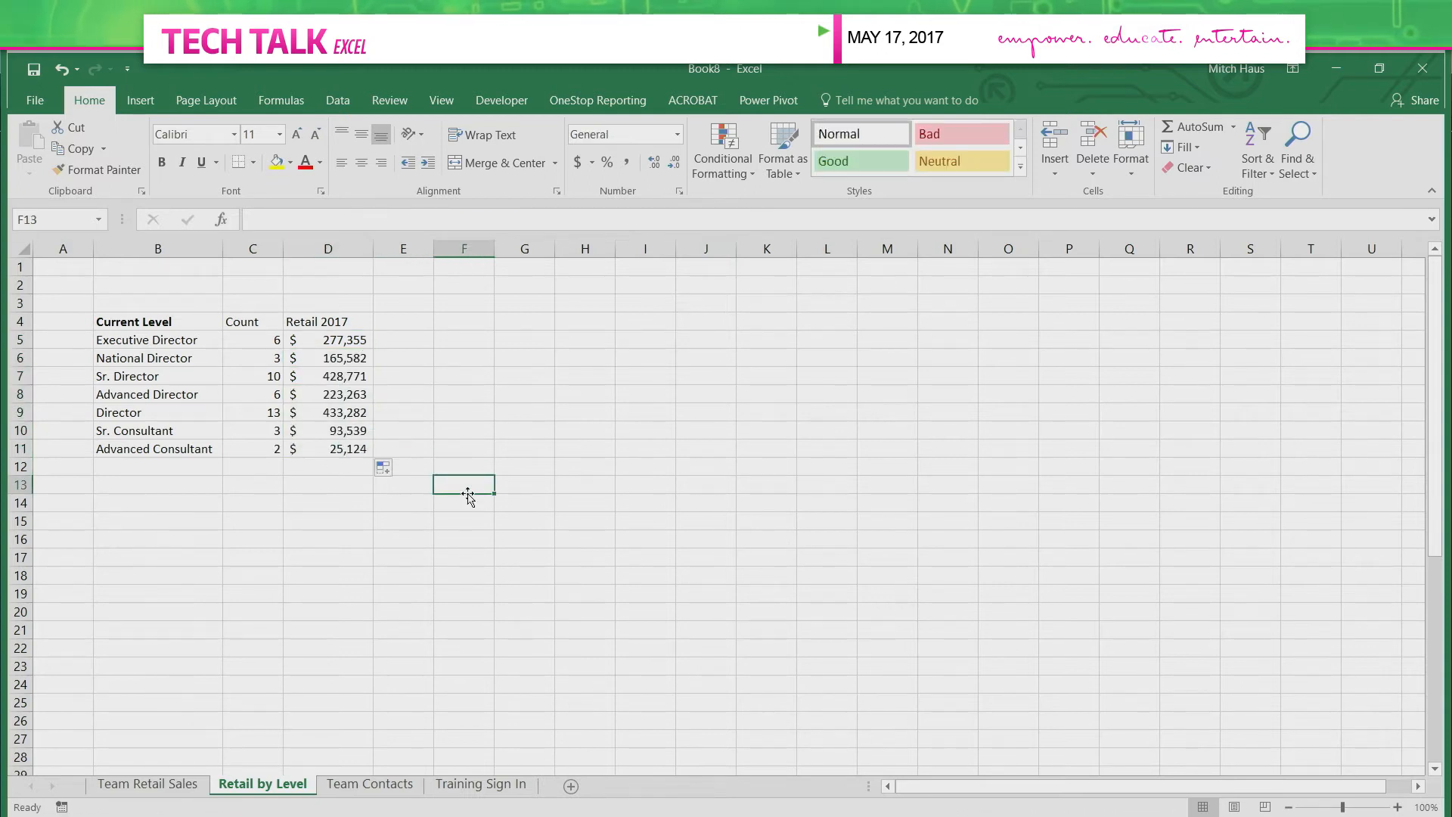
{"action": "left_click", "coordinate": [363, 348]}
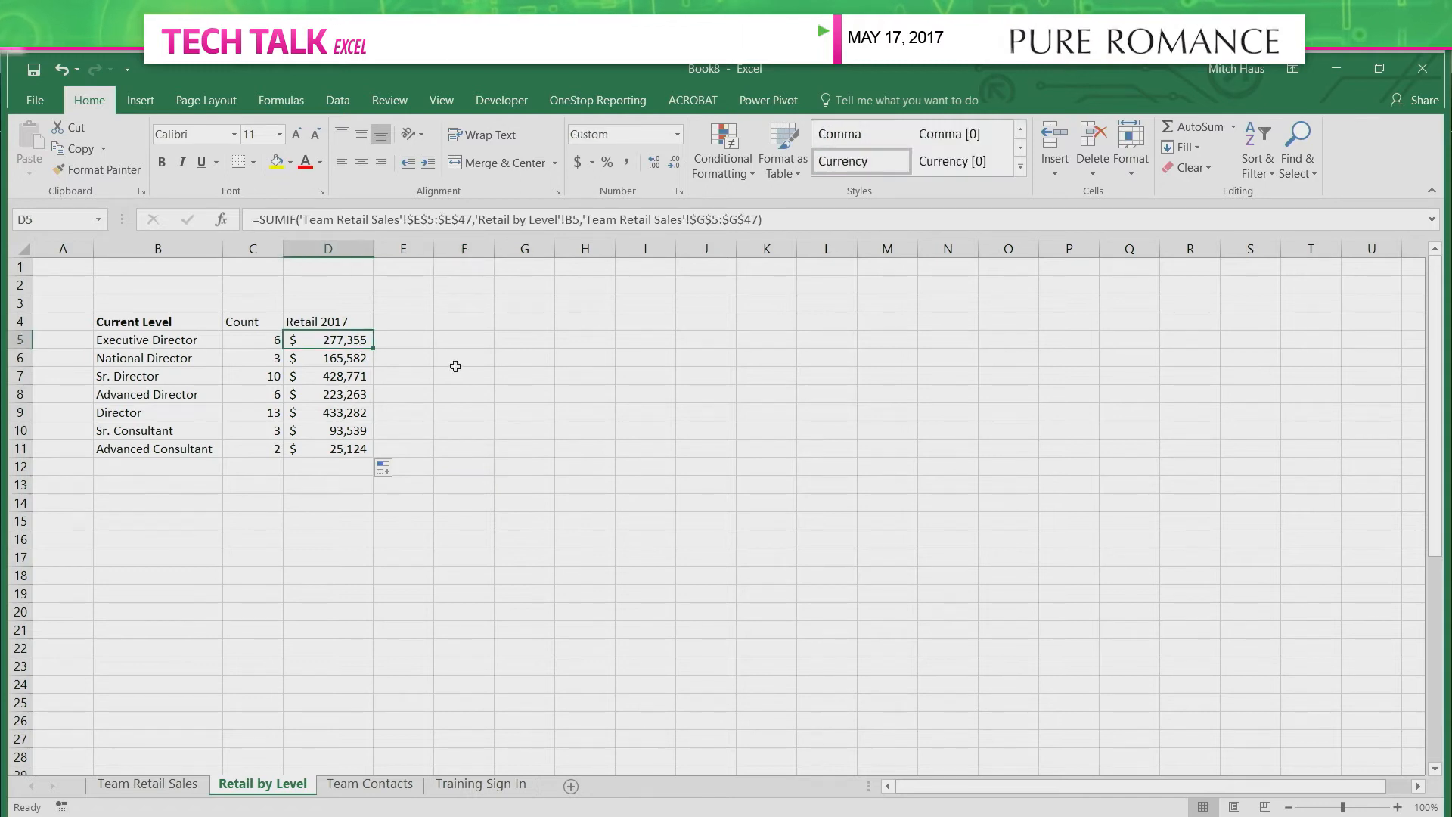
{"action": "left_click", "coordinate": [266, 341]}
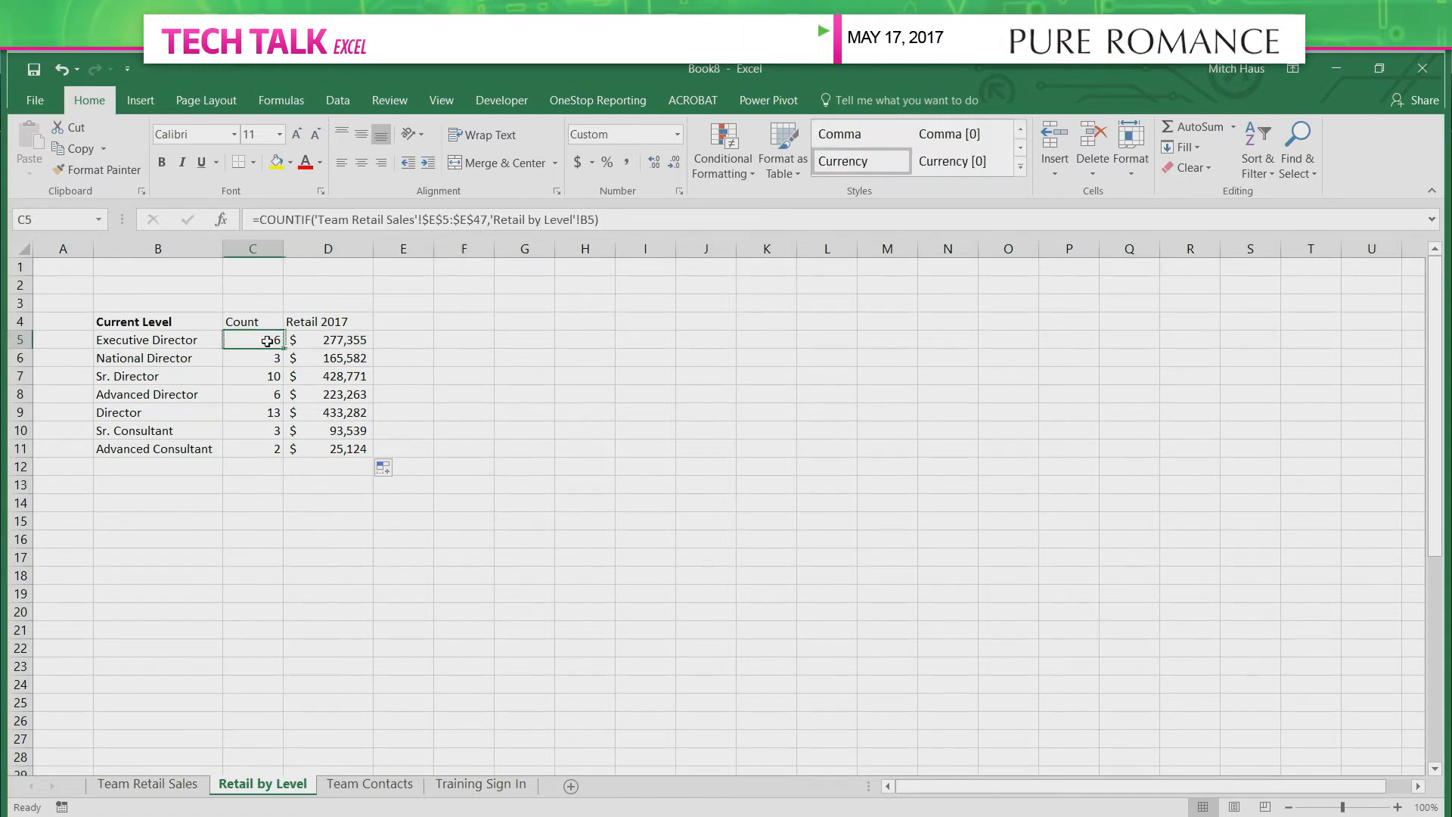
{"action": "left_click", "coordinate": [360, 361]}
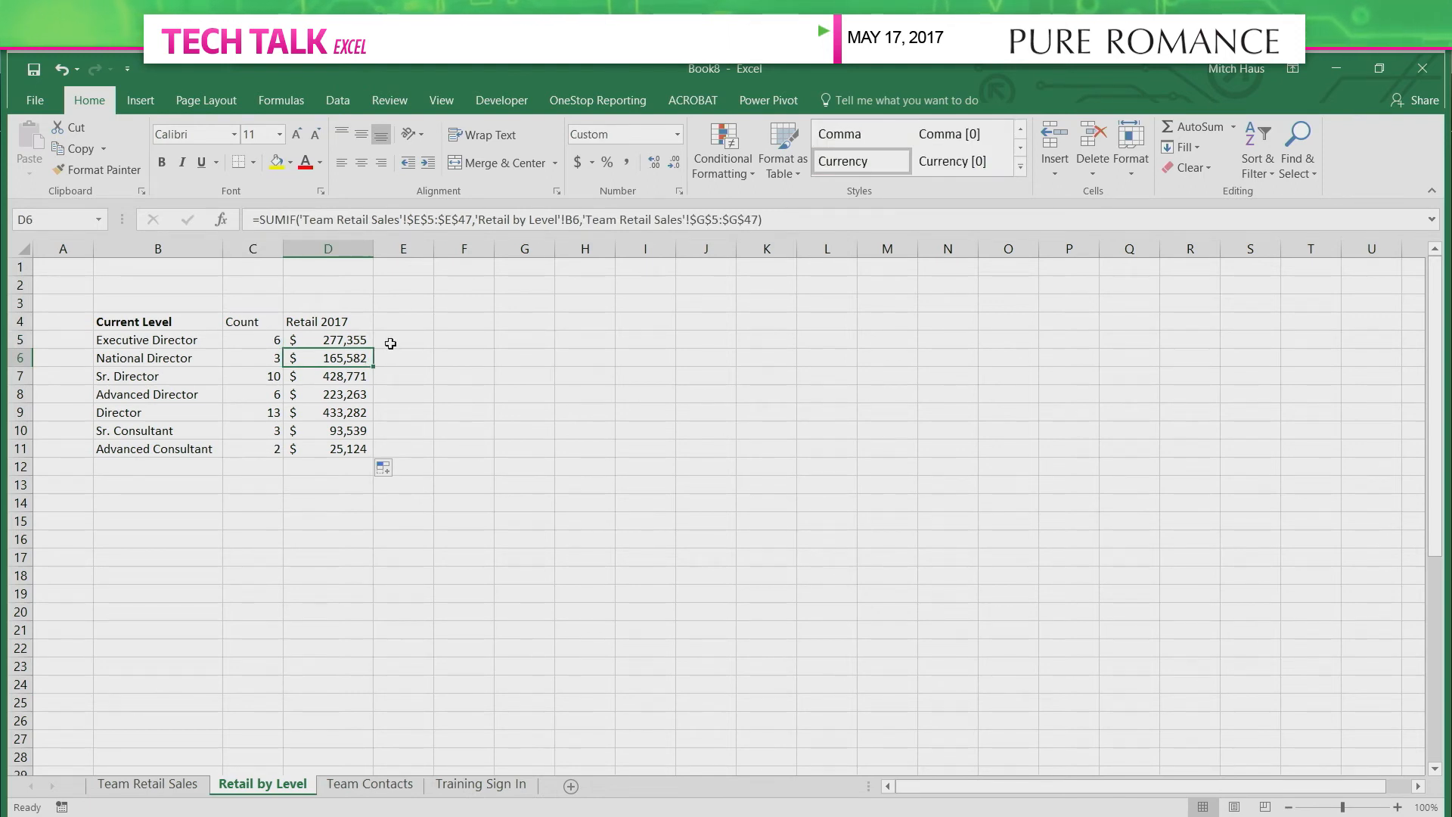
Add the header Productivity in E4, beside the Retail 2017 header.
{"action": "left_click", "coordinate": [400, 322]}
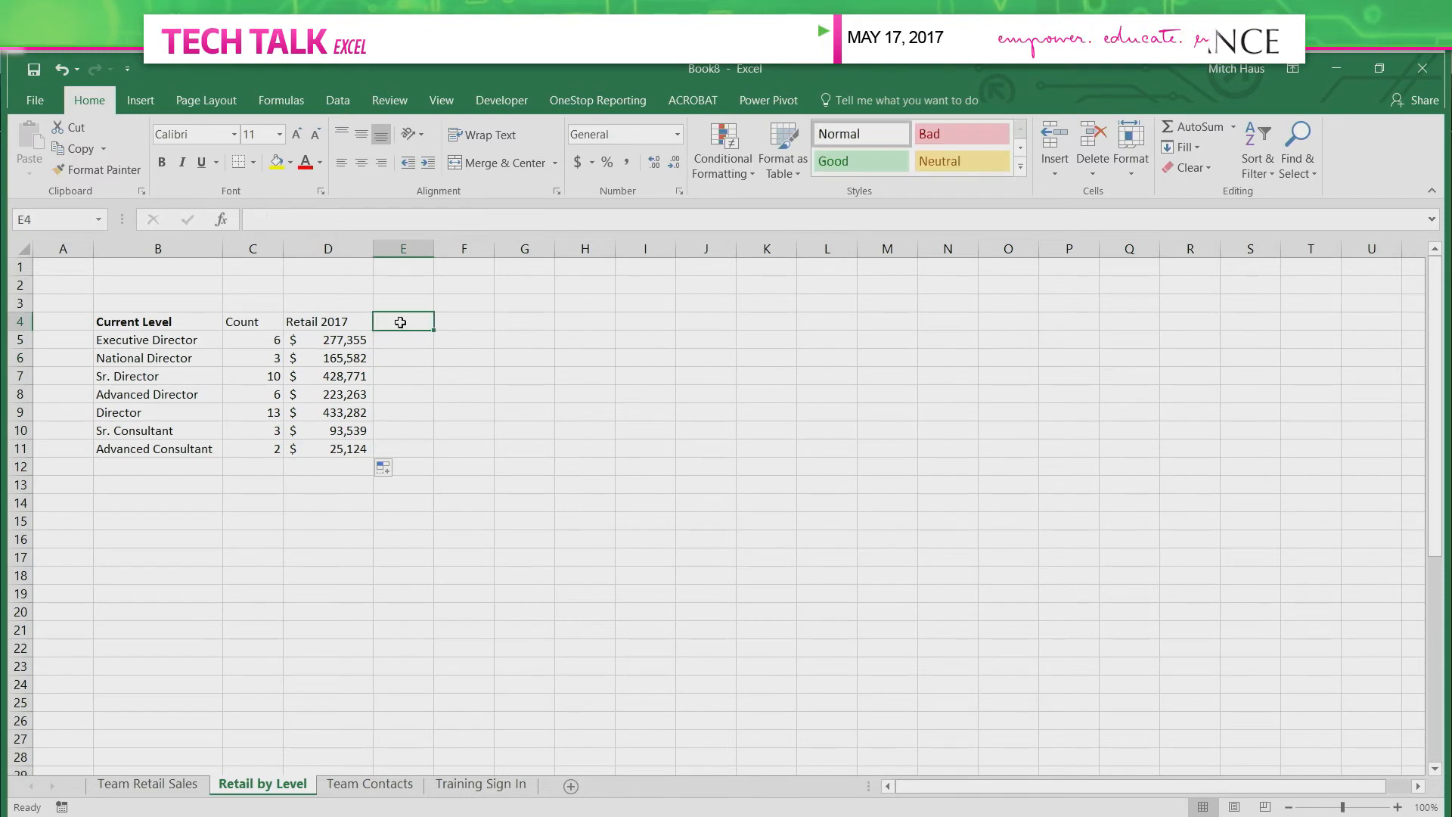
{"action": "type", "text": "Productivity"}
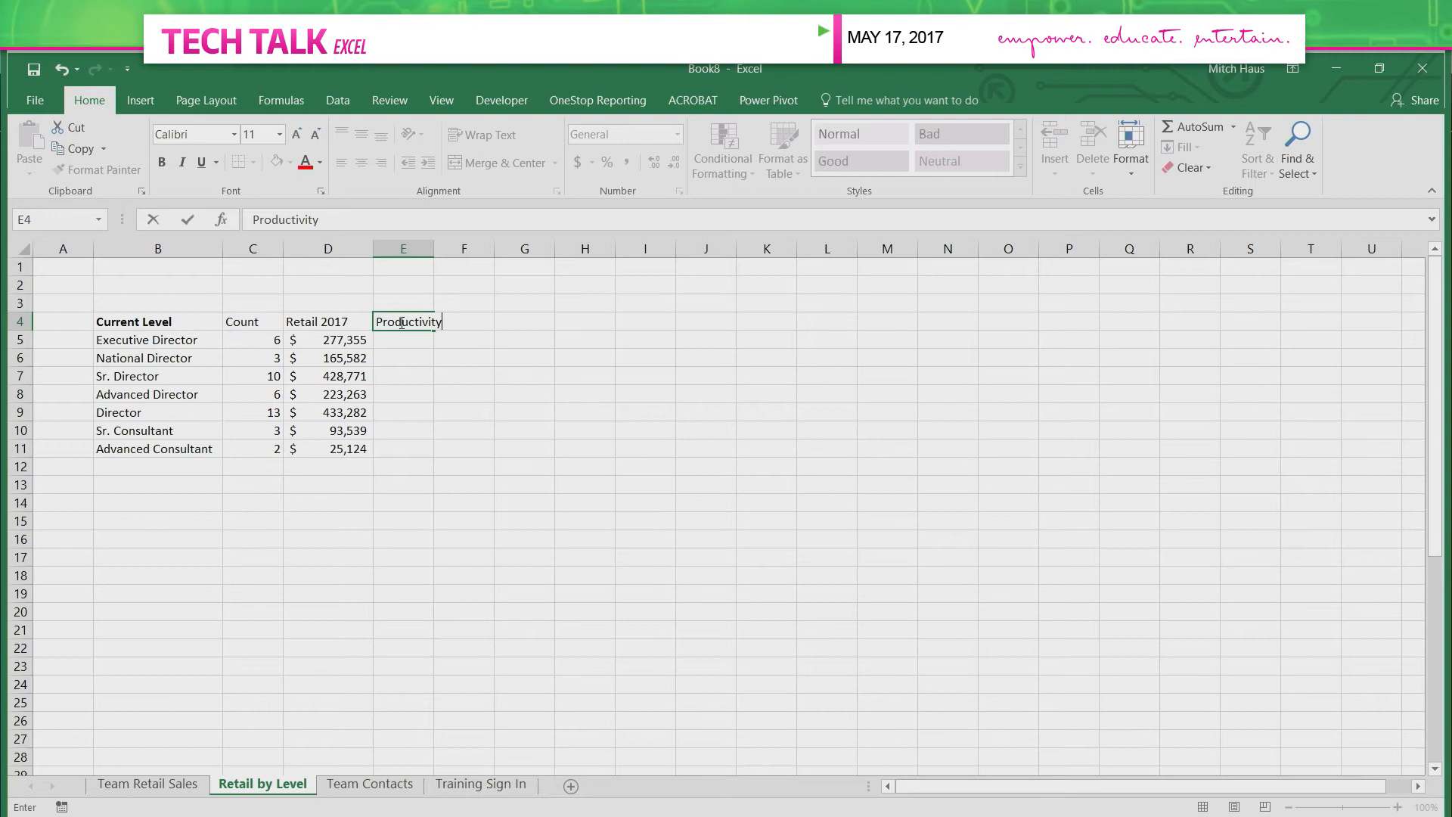
{"action": "key", "text": "Return"}
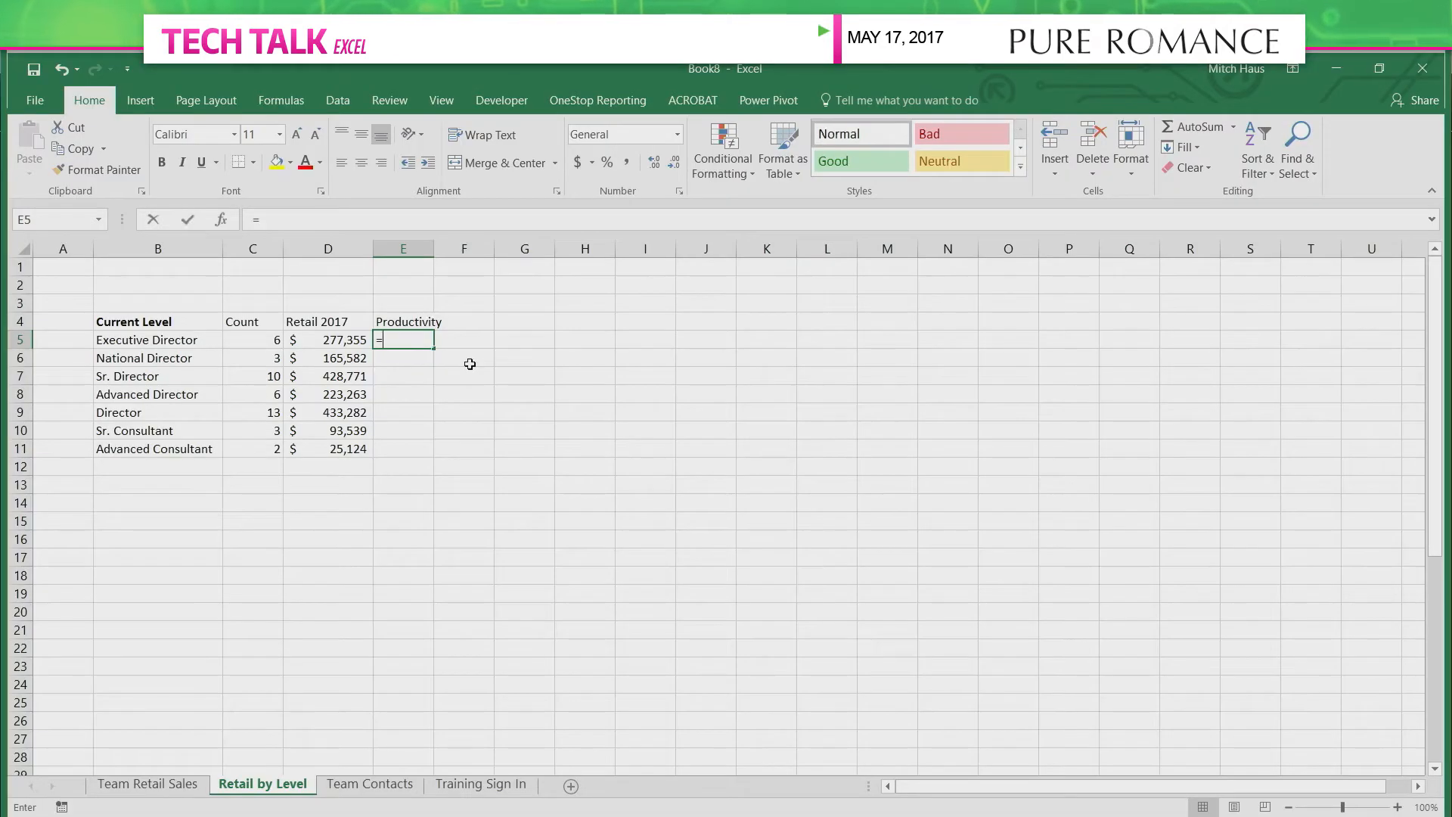
Calculate productivity in E5 by dividing Retail 2017 by Count with the formula =D5/C5.
{"action": "type", "text": "="}
{"action": "left_click", "coordinate": [342, 341]}
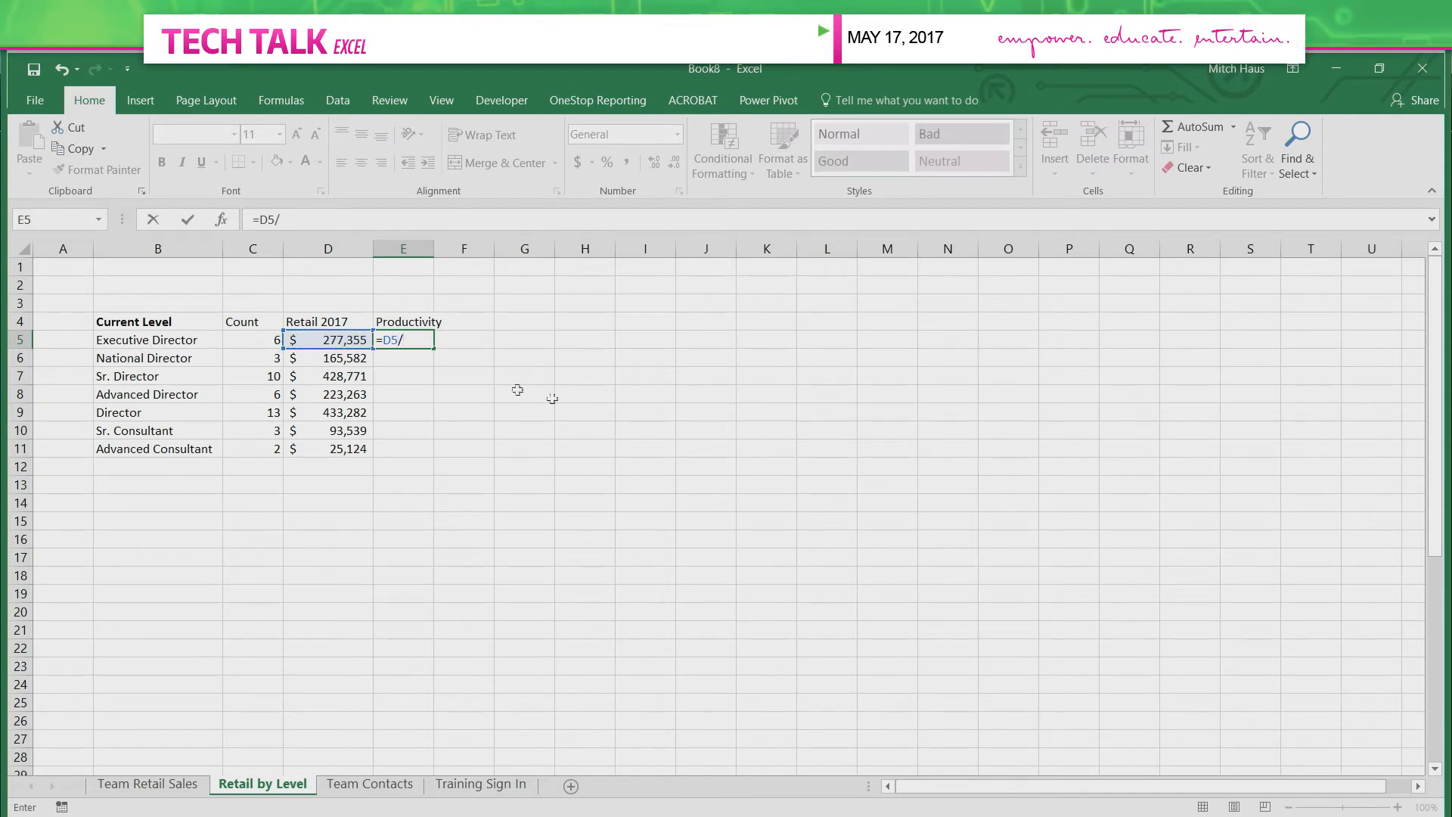
{"action": "left_click", "coordinate": [242, 340]}
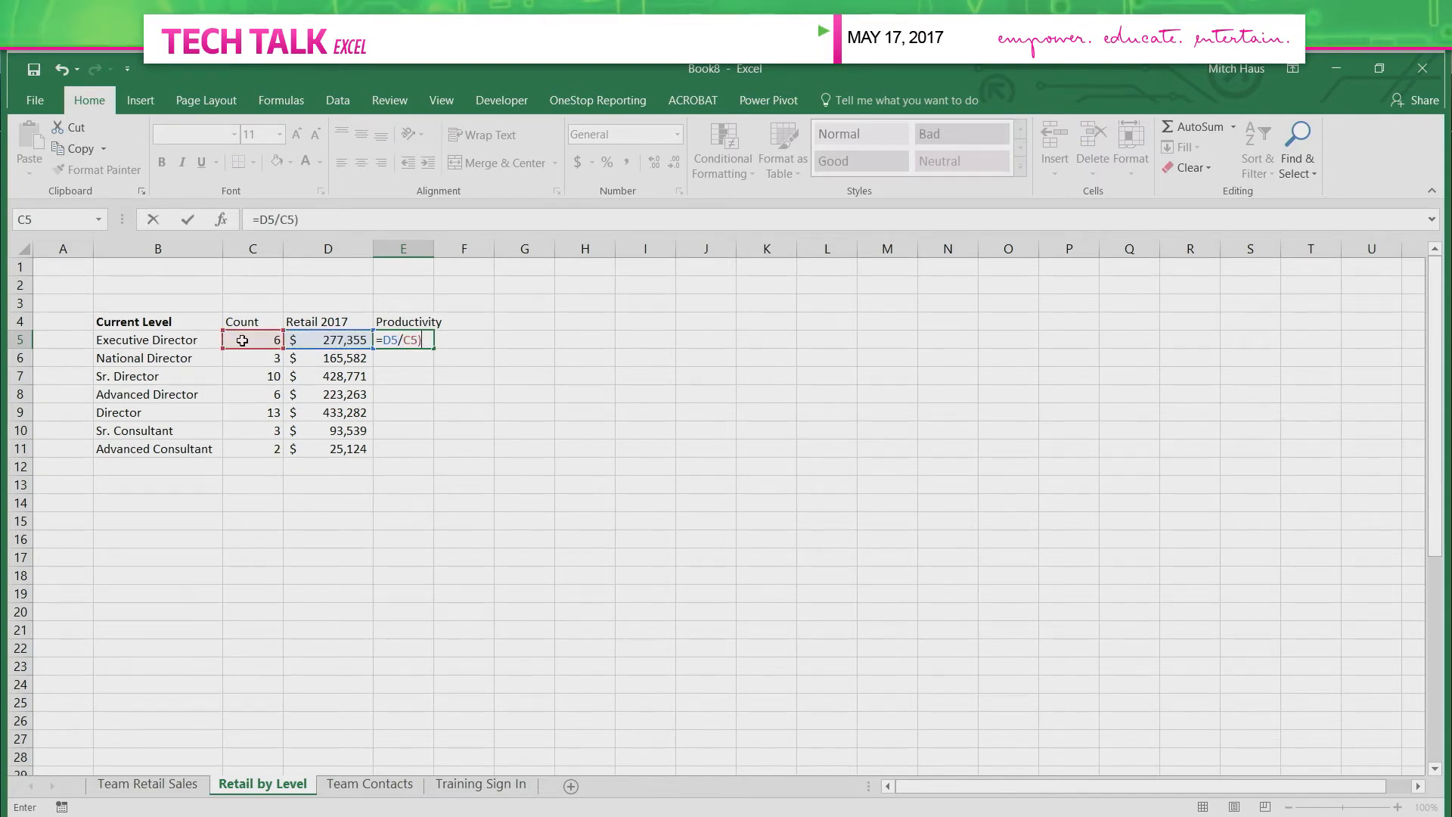
{"action": "type", "text": ")"}
{"action": "key", "text": "Return"}
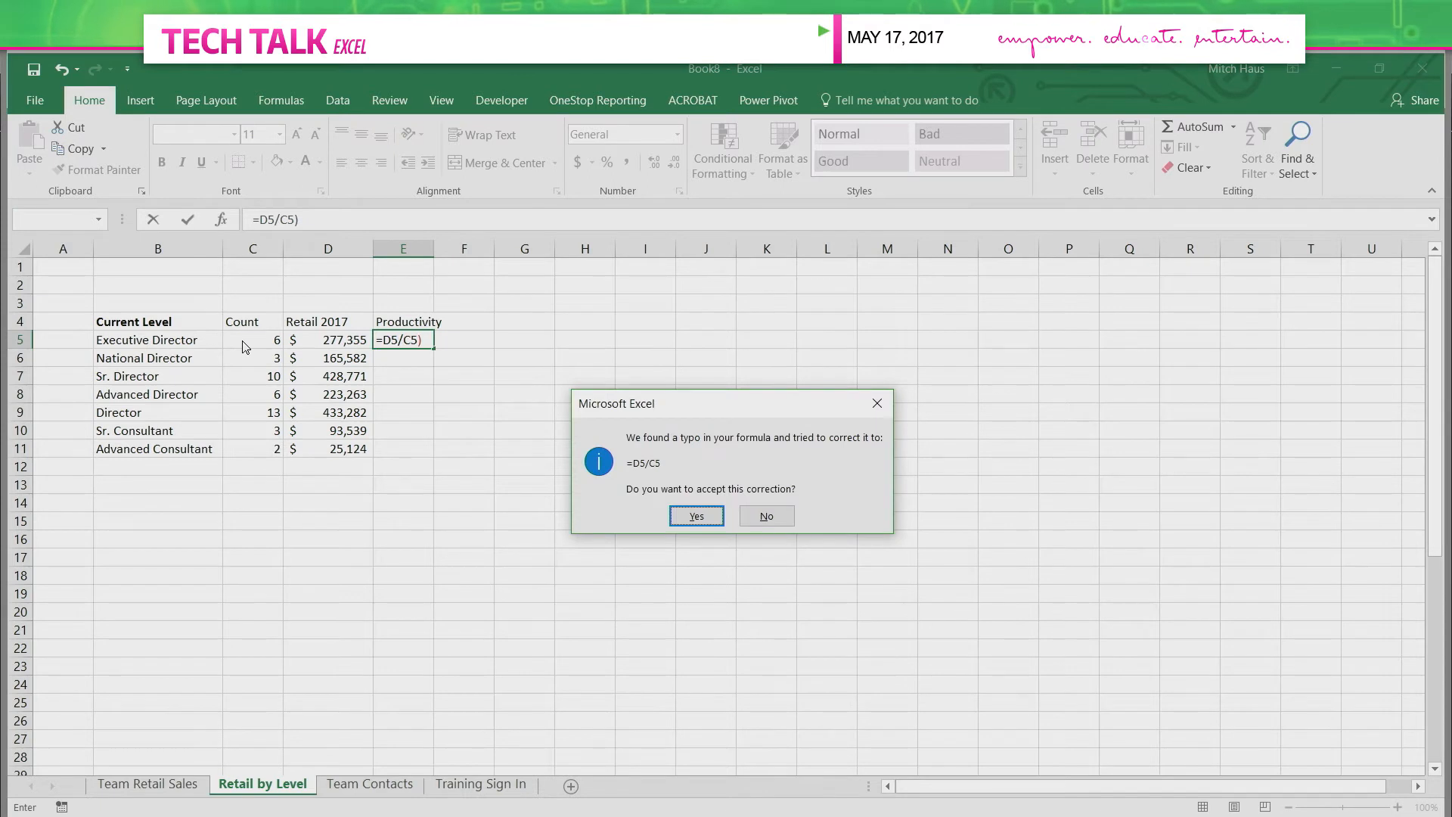
{"action": "key", "text": "Return"}
Remove the decimals from the productivity value in E5 and fill its formula down to E11.
{"action": "left_click", "coordinate": [390, 337]}
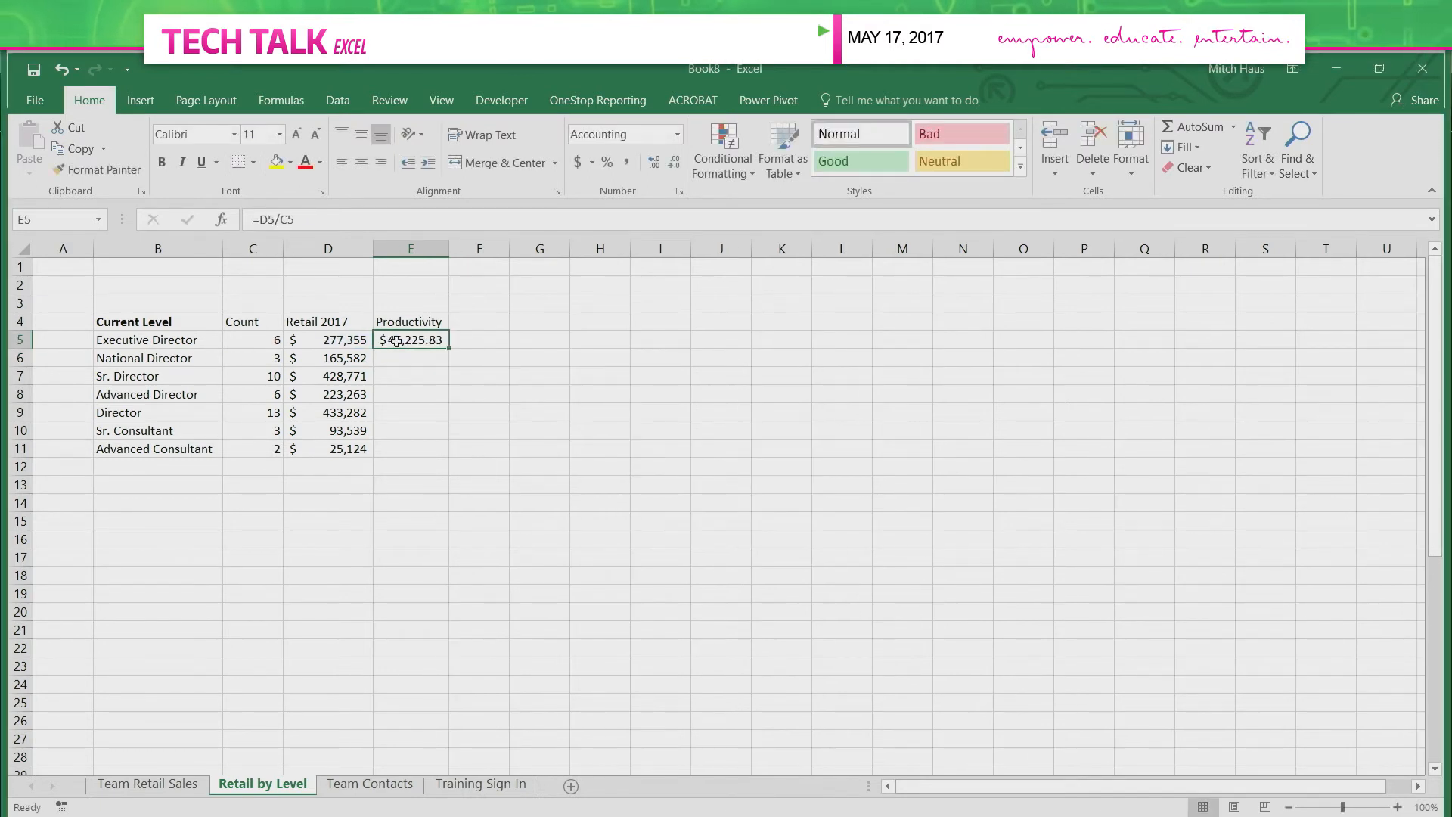
{"action": "left_click", "coordinate": [676, 164]}
{"action": "left_click", "coordinate": [675, 164]}
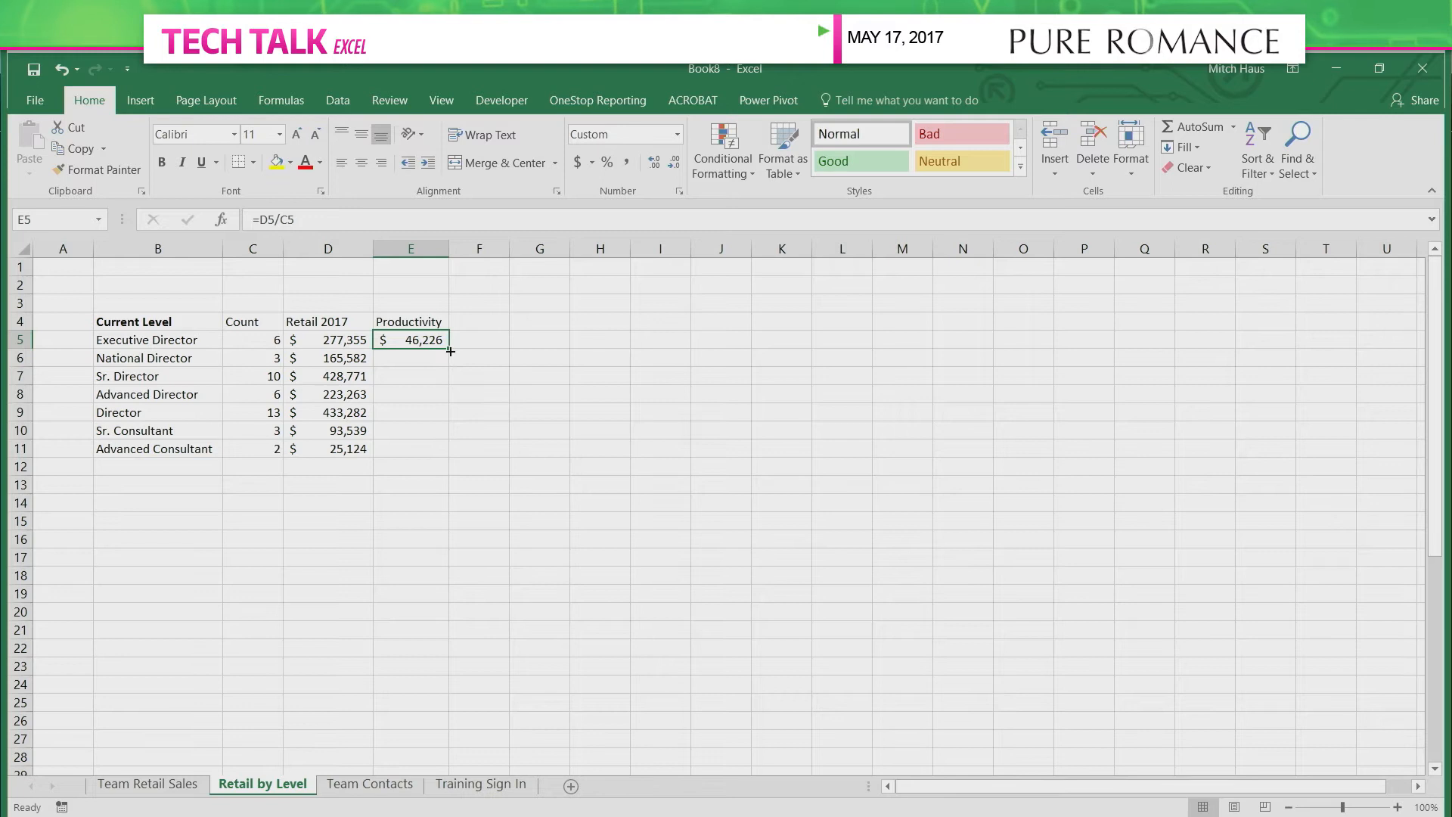
{"action": "left_click_drag", "start_coordinate": [450, 351], "coordinate": [448, 459]}
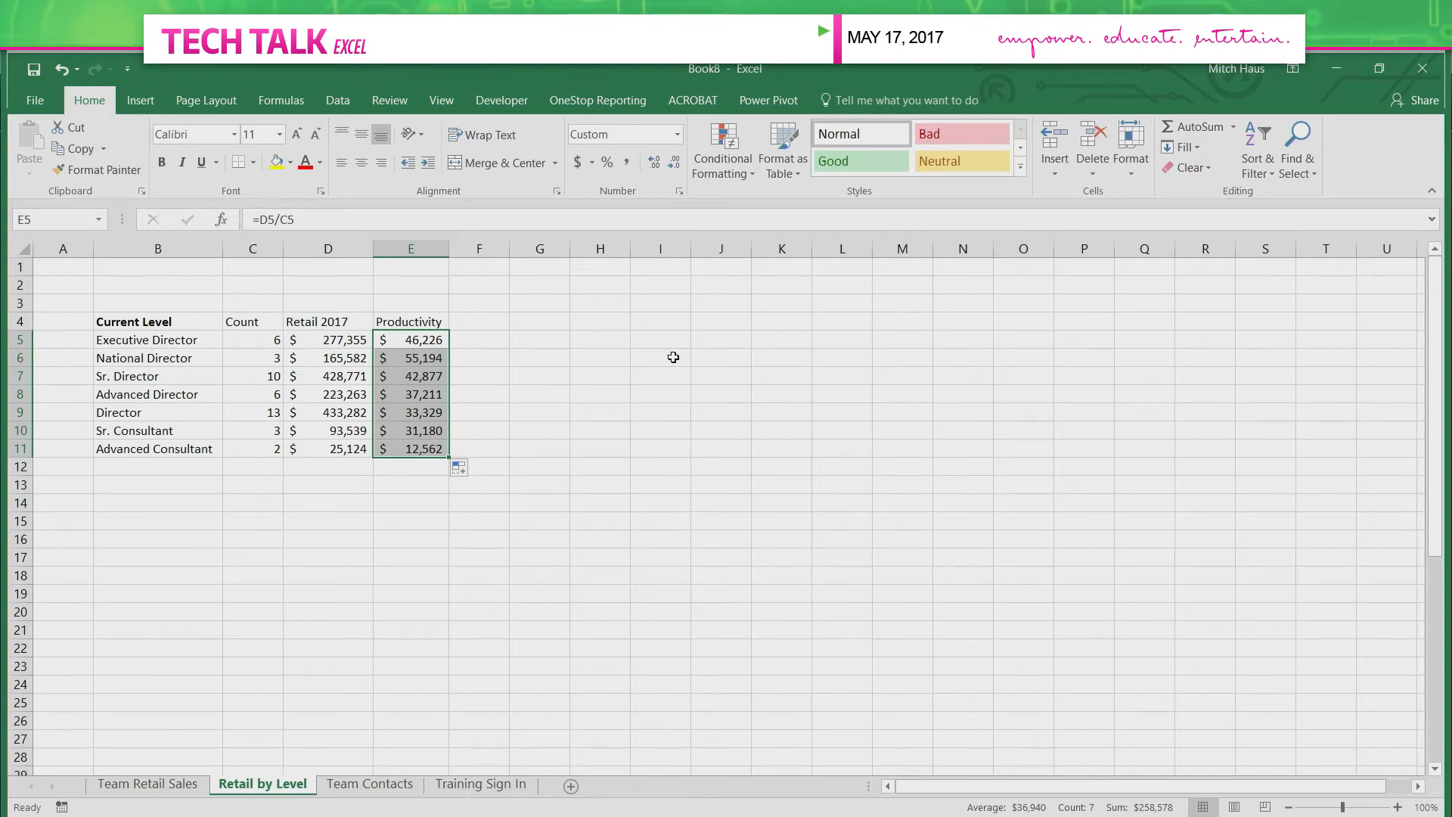
Apply the Green - White color scale as conditional formatting to the Productivity values in E5:E11.
{"action": "left_click", "coordinate": [730, 173]}
{"action": "mouse_move", "coordinate": [741, 202]}
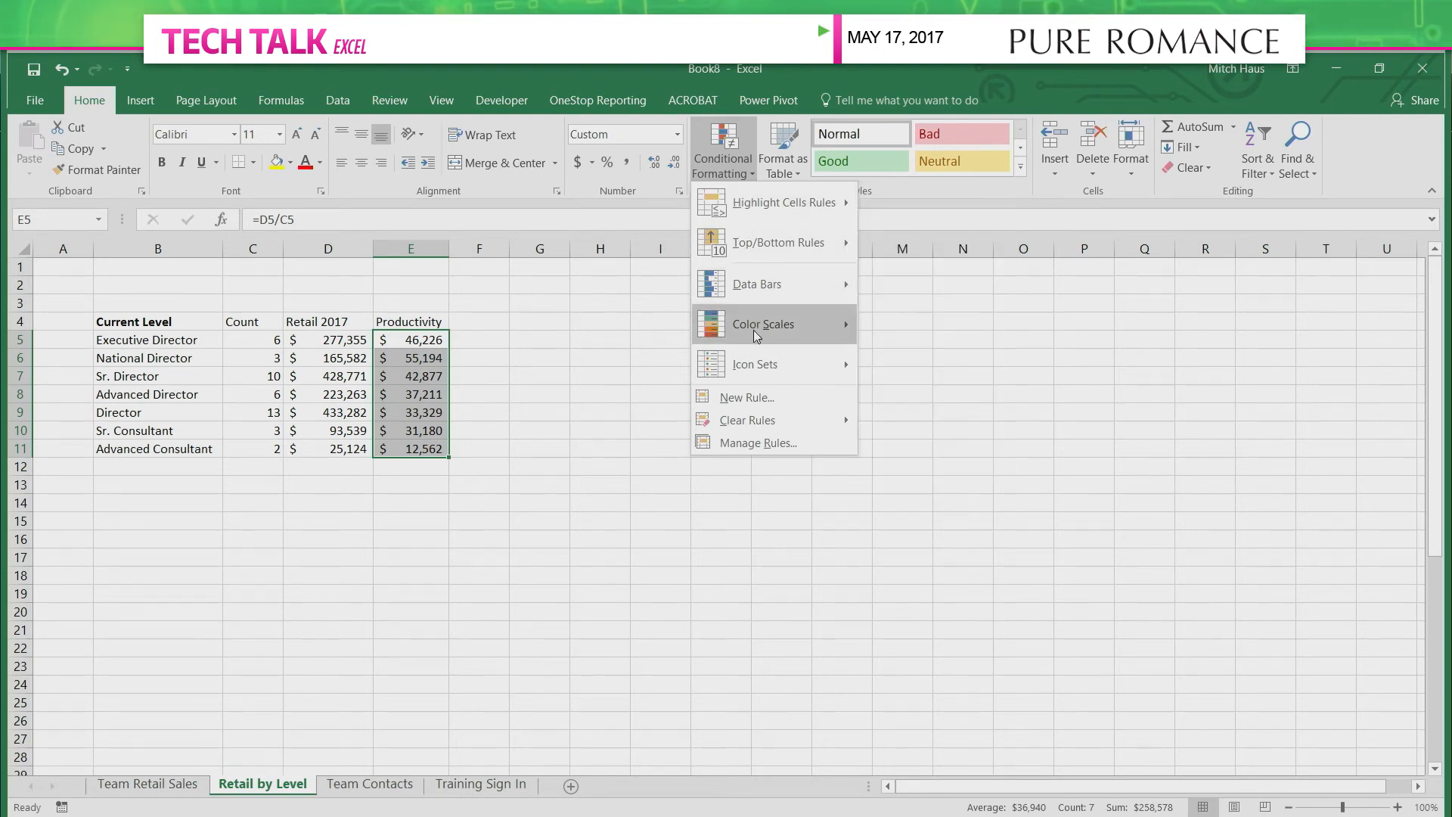
{"action": "mouse_move", "coordinate": [757, 335]}
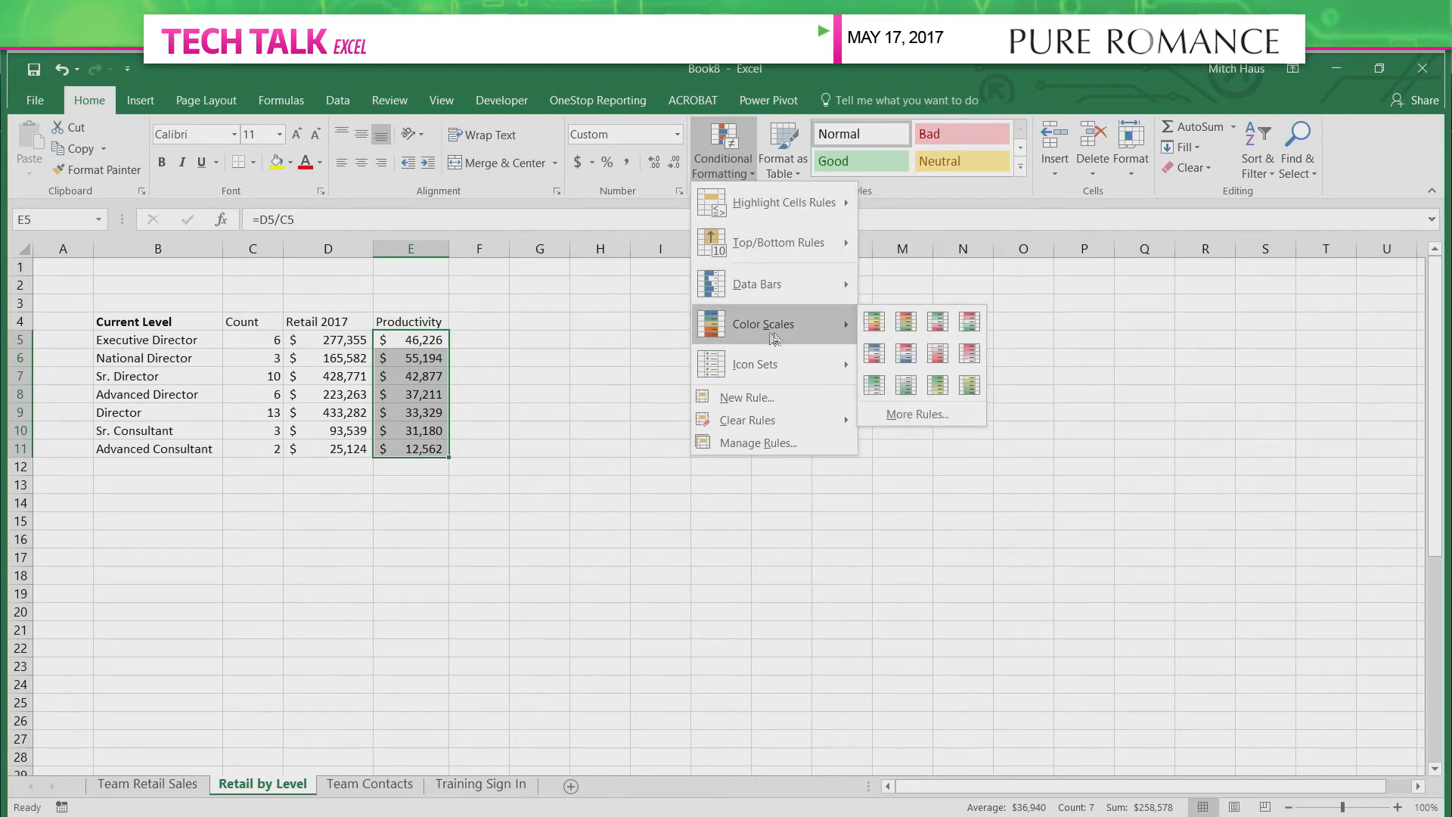
{"action": "left_click", "coordinate": [872, 385]}
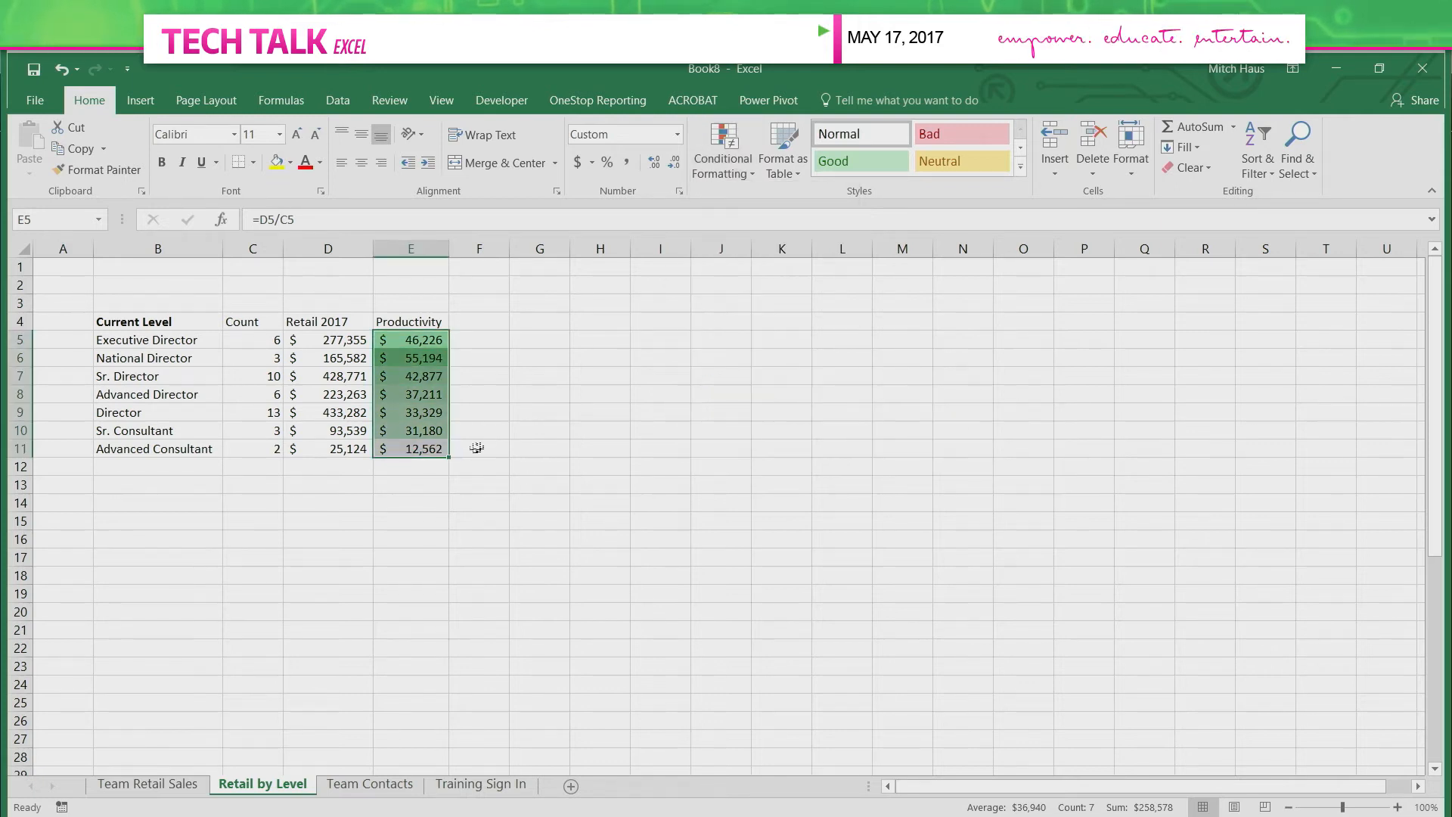
{"action": "left_click", "coordinate": [428, 448]}
{"action": "left_click", "coordinate": [428, 357]}
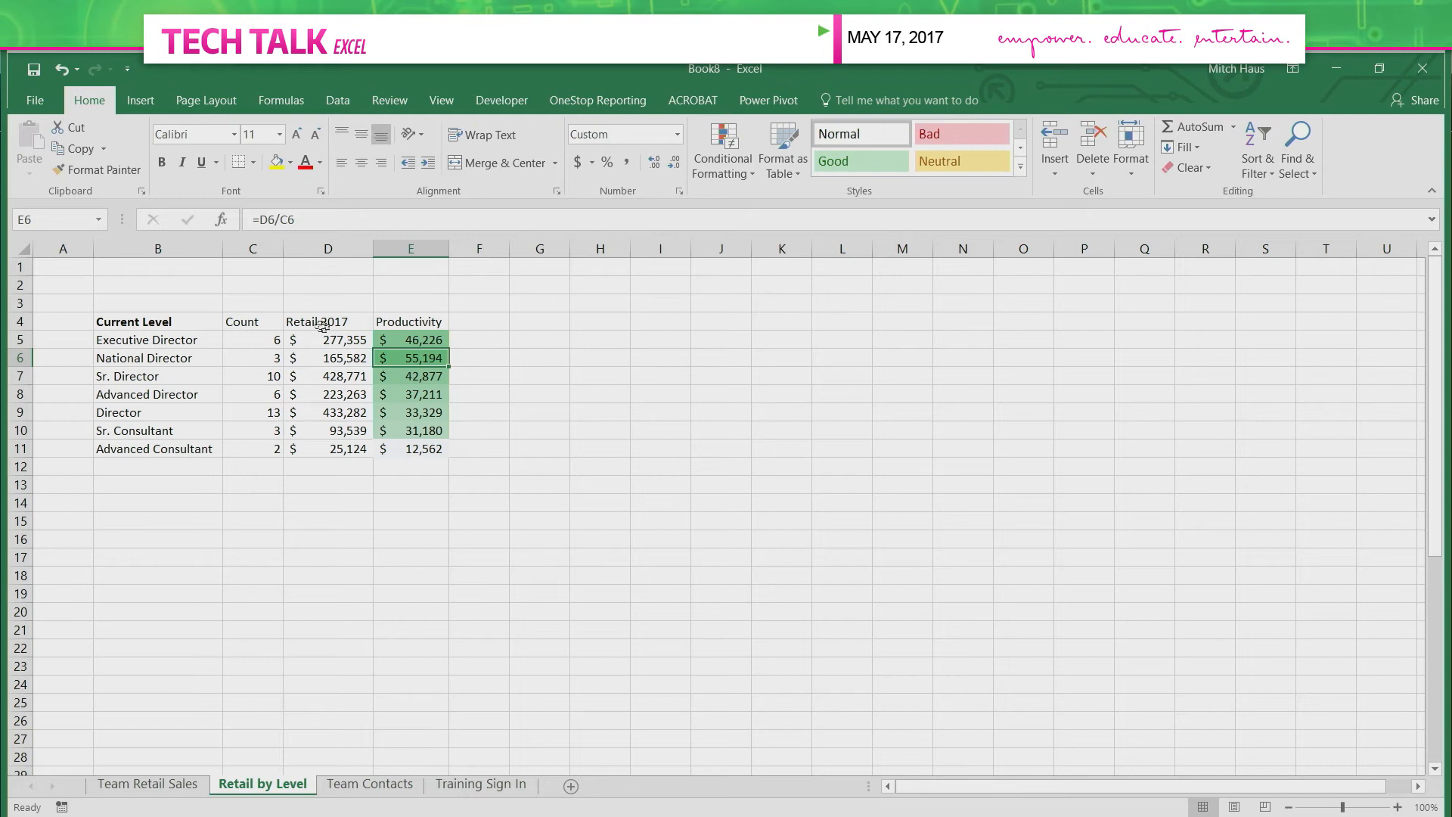
Bold and center the Count, Retail 2017 and Productivity headers in C4:E4.
{"action": "left_click_drag", "start_coordinate": [263, 326], "coordinate": [412, 323]}
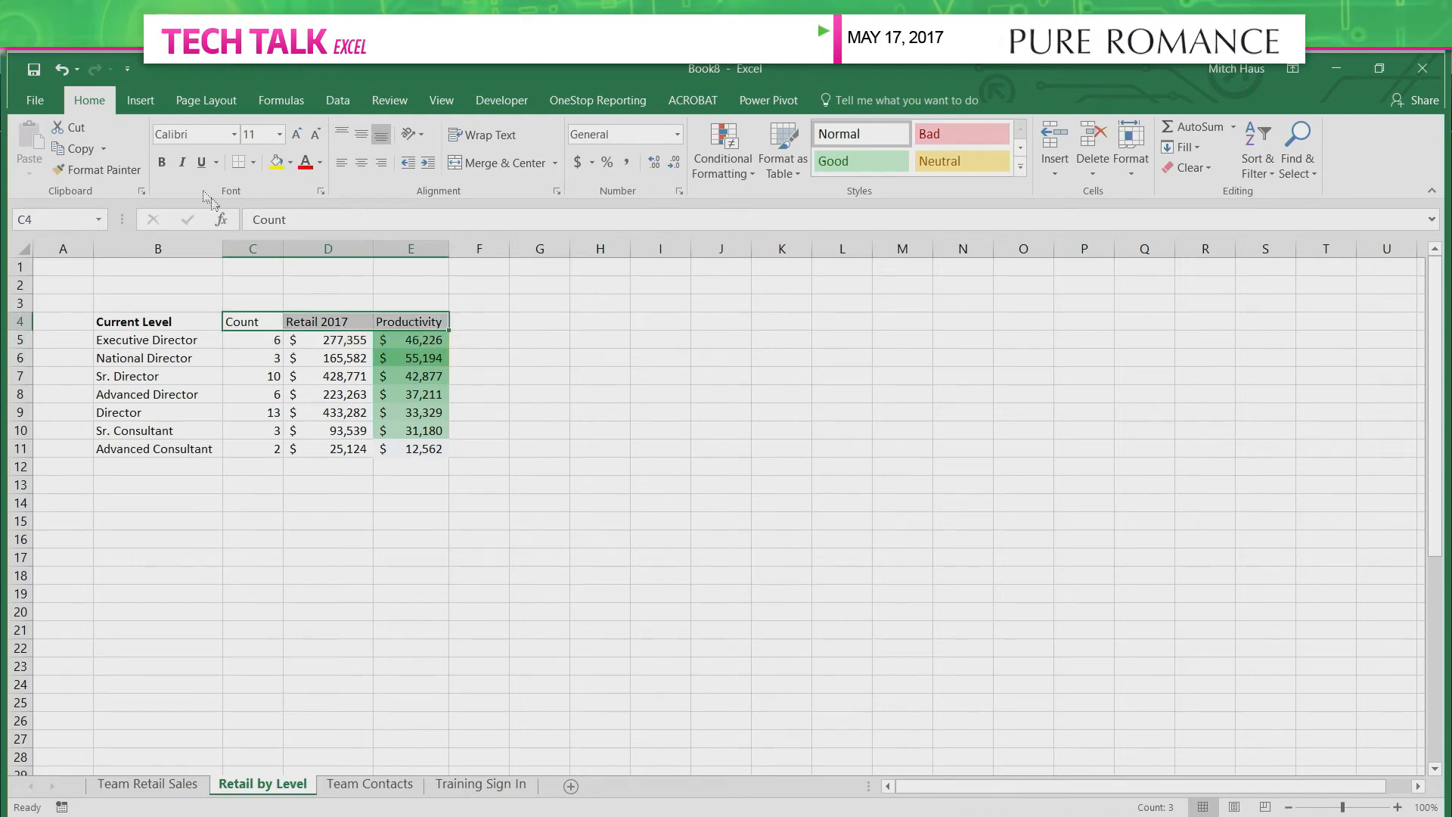
{"action": "left_click", "coordinate": [162, 162]}
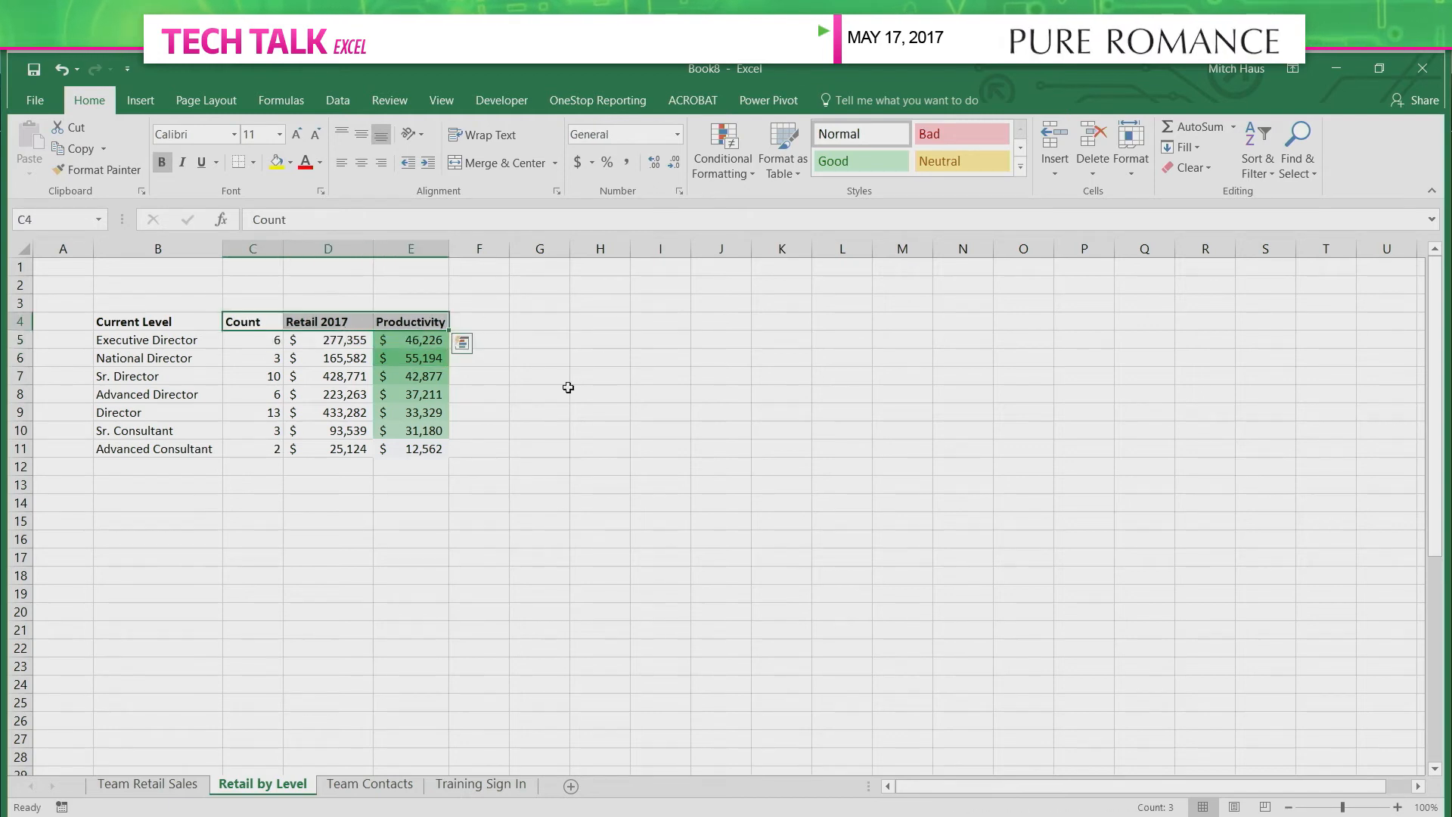
{"action": "left_click", "coordinate": [363, 164]}
{"action": "left_click", "coordinate": [583, 426]}
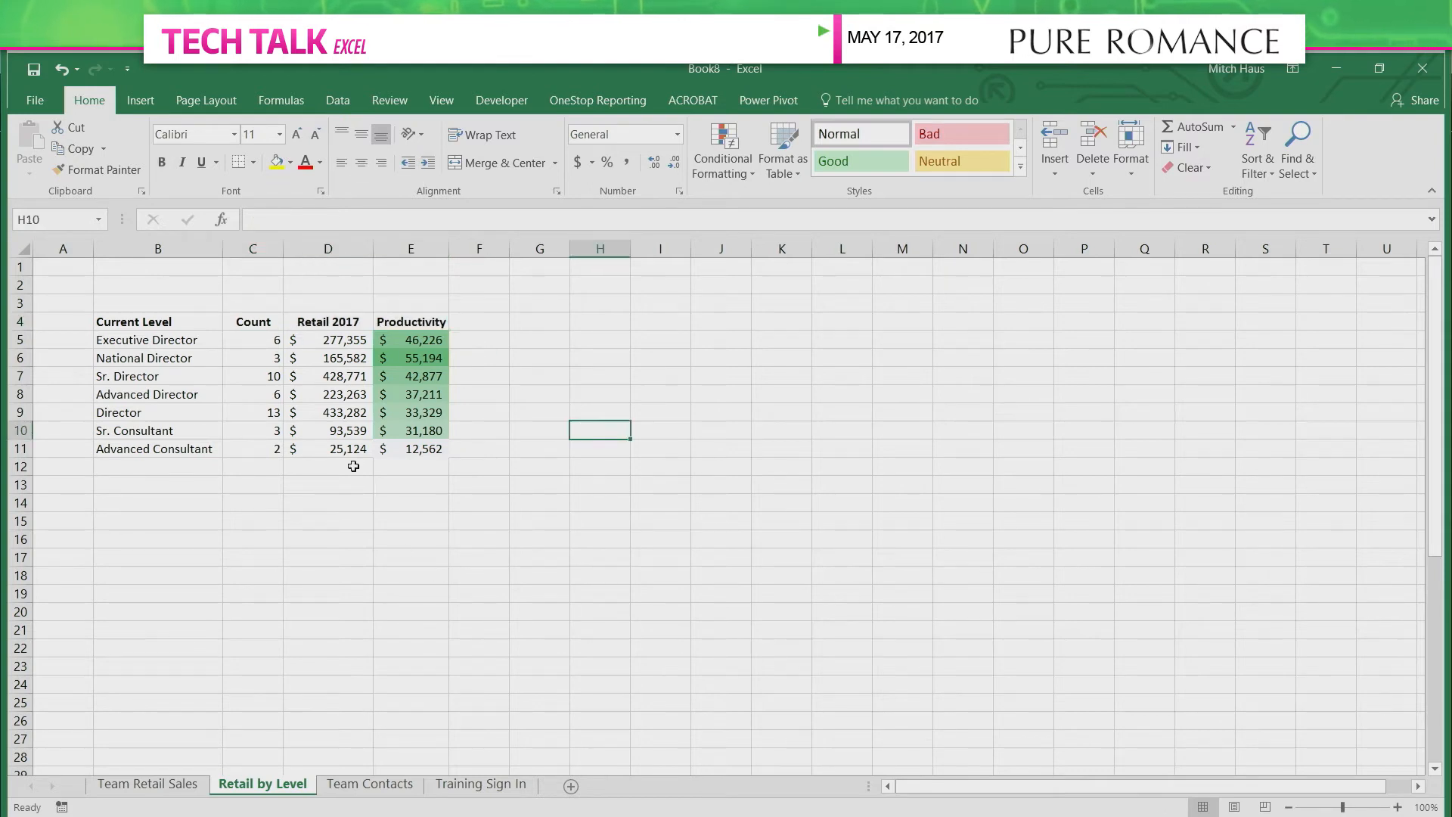
Examine the National Director row's count, retail and productivity cells and compare its productivity with the Executive Director's.
{"action": "left_click", "coordinate": [232, 356]}
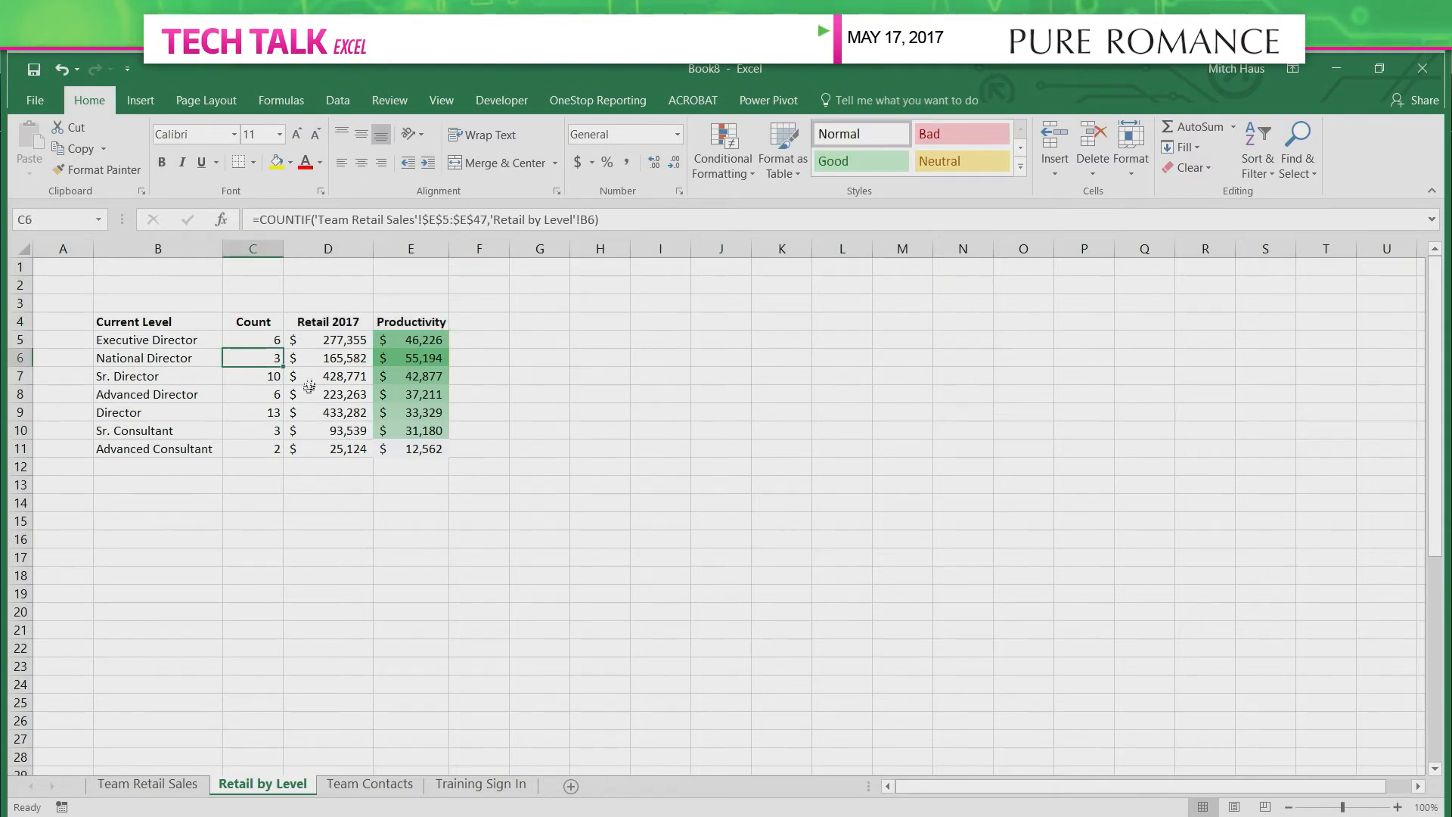
{"action": "left_click", "coordinate": [316, 360]}
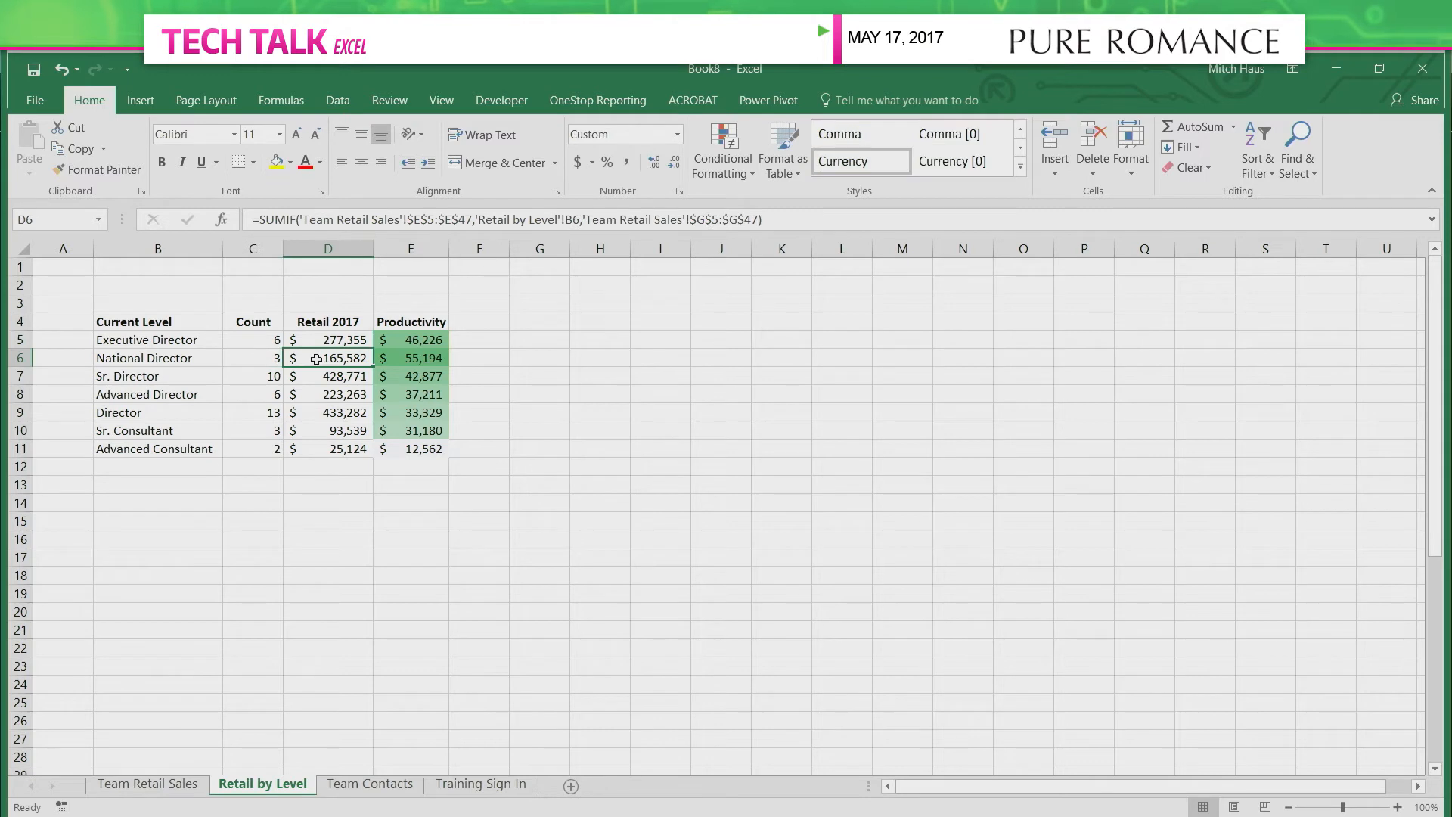
{"action": "left_click", "coordinate": [430, 362]}
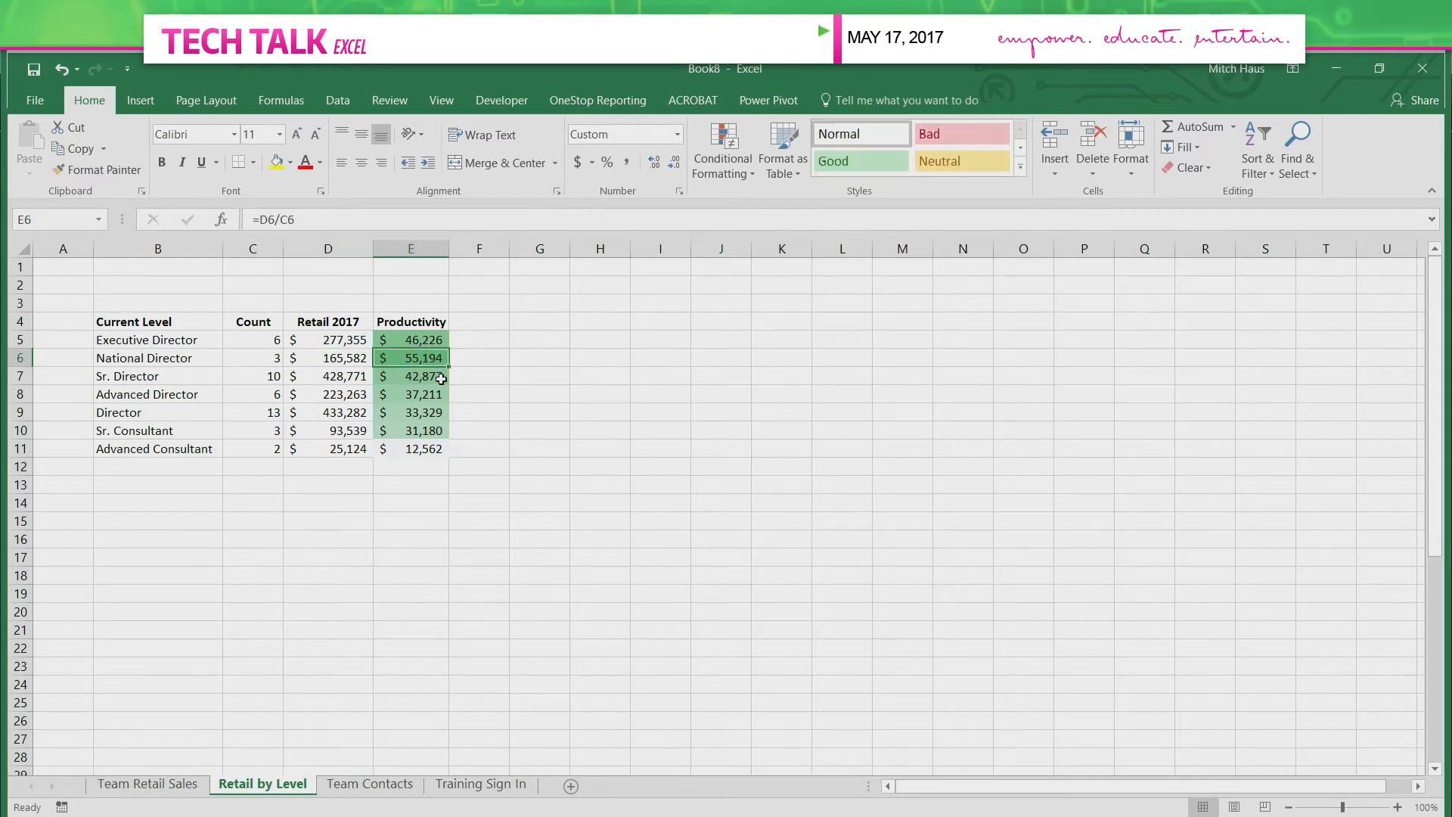
{"action": "left_click_drag", "start_coordinate": [193, 360], "coordinate": [414, 361]}
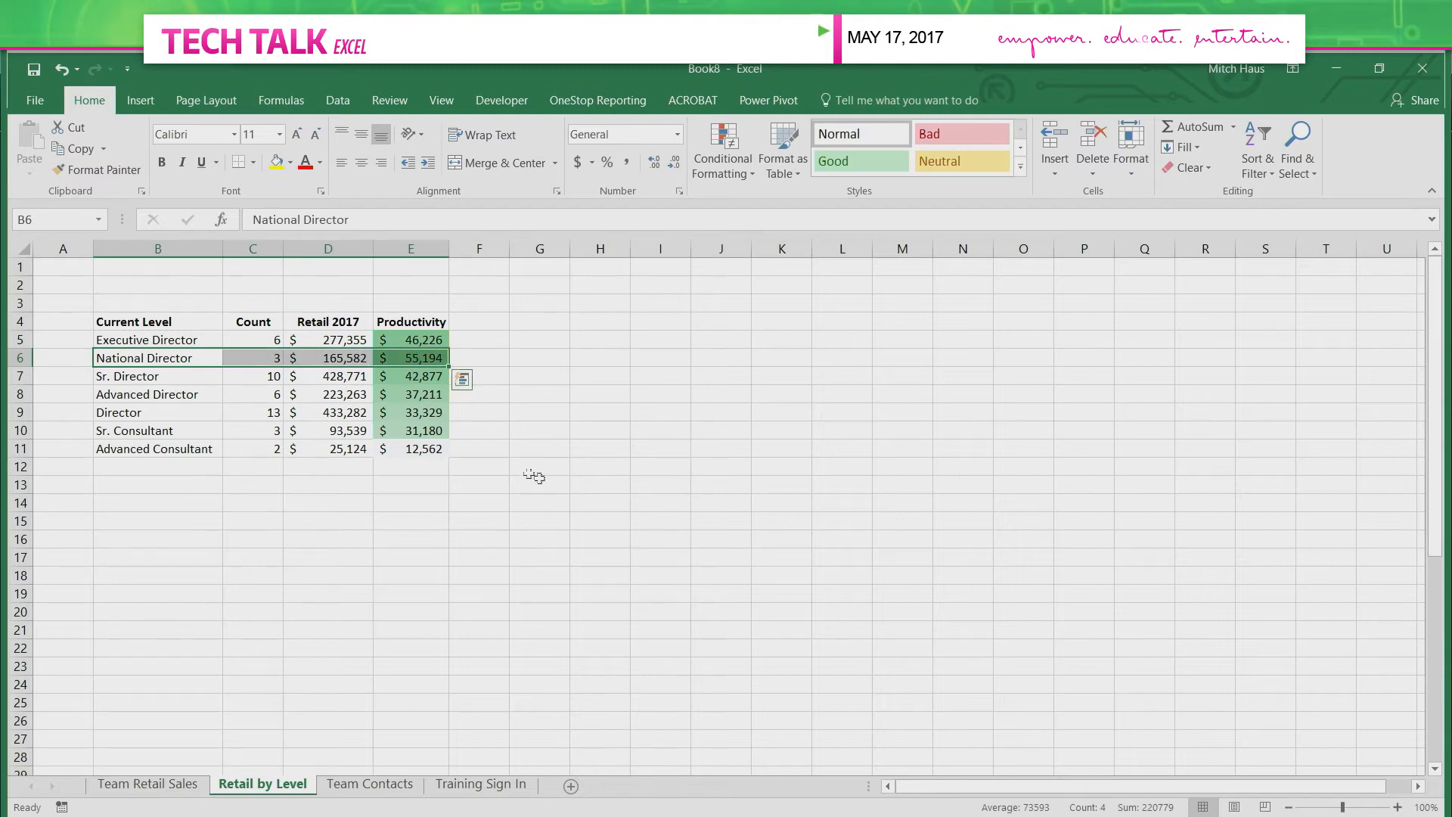
{"action": "left_click", "coordinate": [417, 339]}
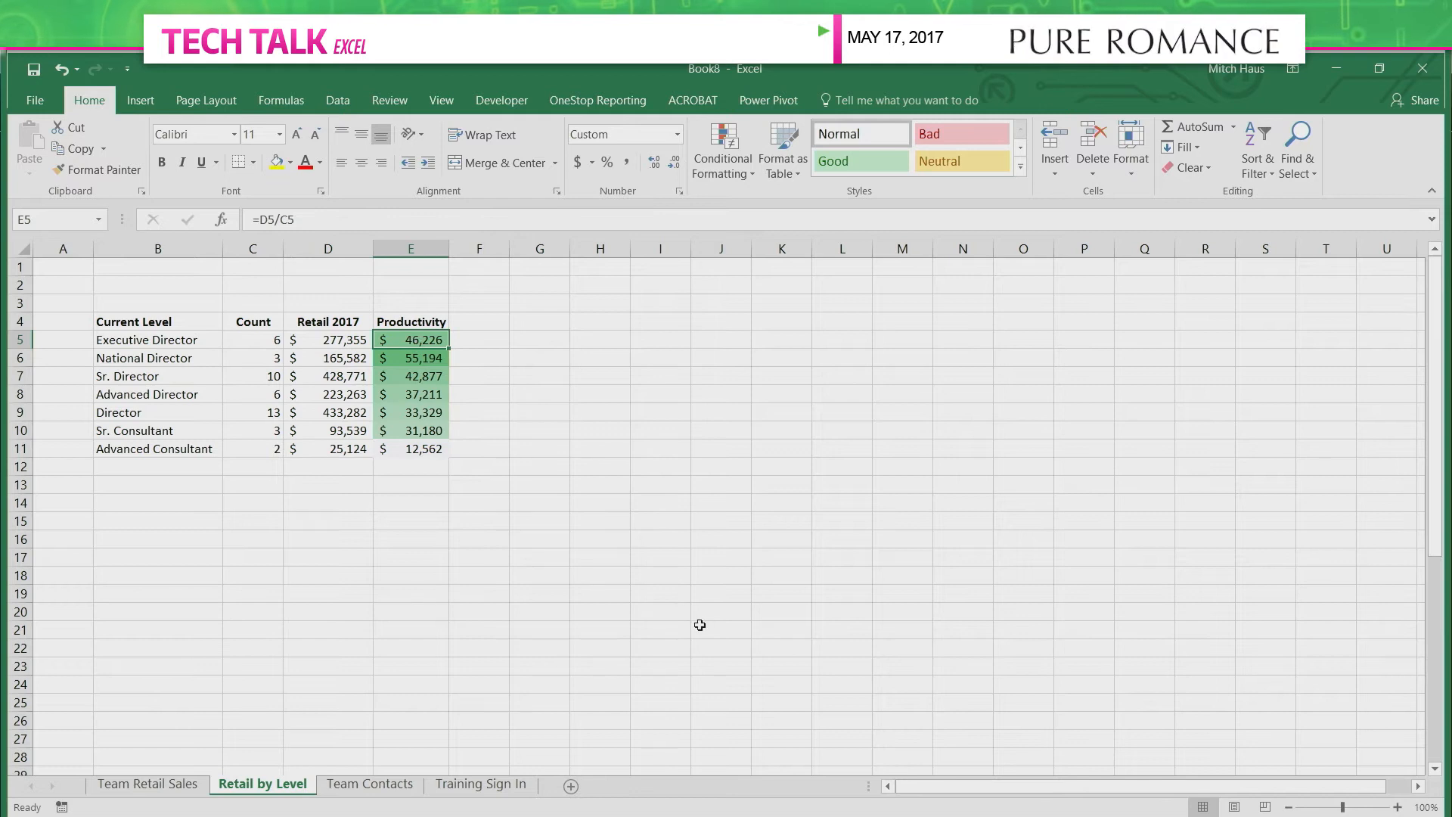
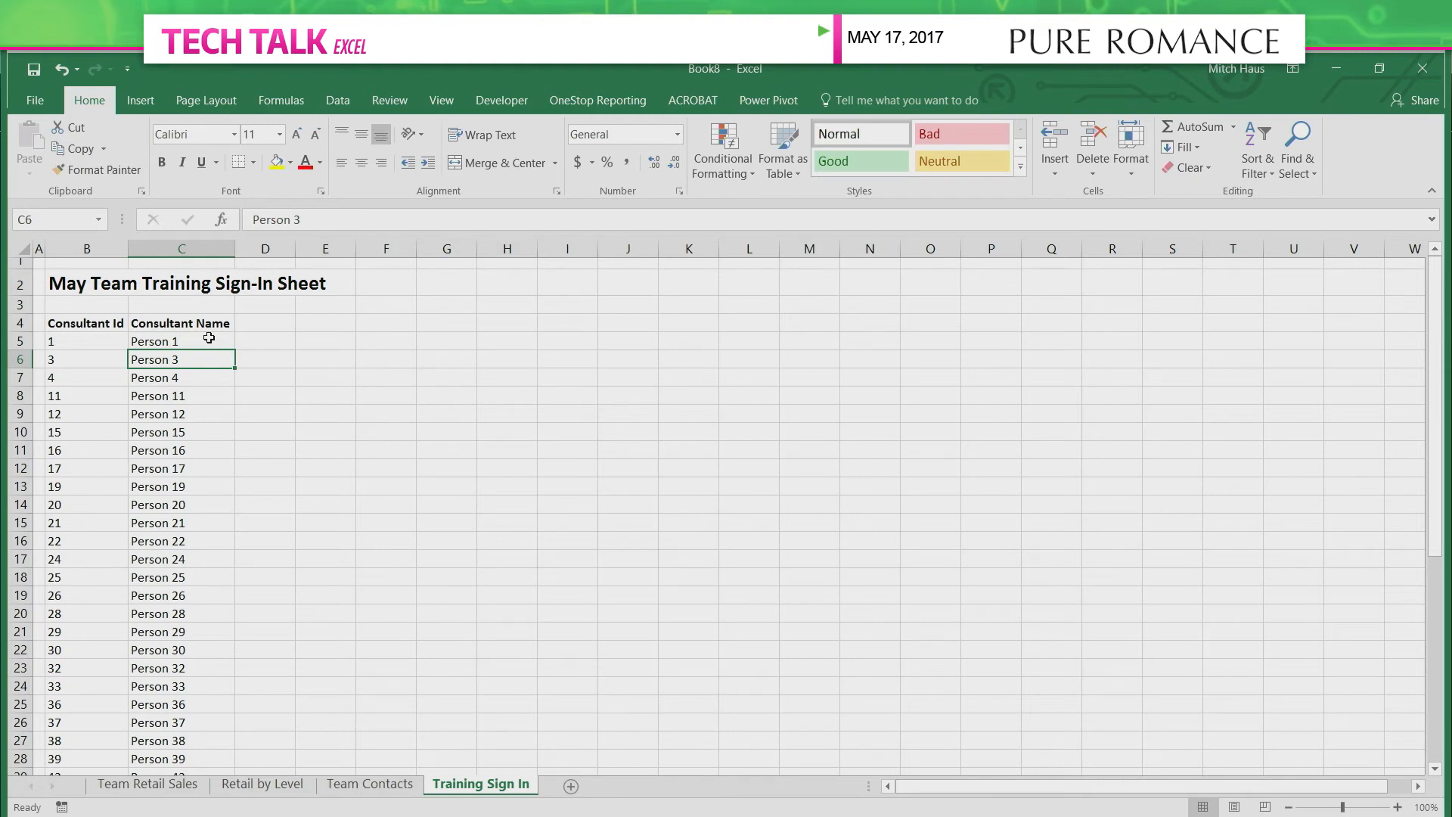
Look over the attendee list on the Training Sign In sheet and add the header Ref in D4, beside Consultant Name.
{"action": "left_click", "coordinate": [209, 338]}
{"action": "scroll", "coordinate": [184, 316], "scroll_direction": "down", "scroll_amount": 3}
{"action": "scroll", "coordinate": [184, 316], "scroll_direction": "up", "scroll_amount": 3}
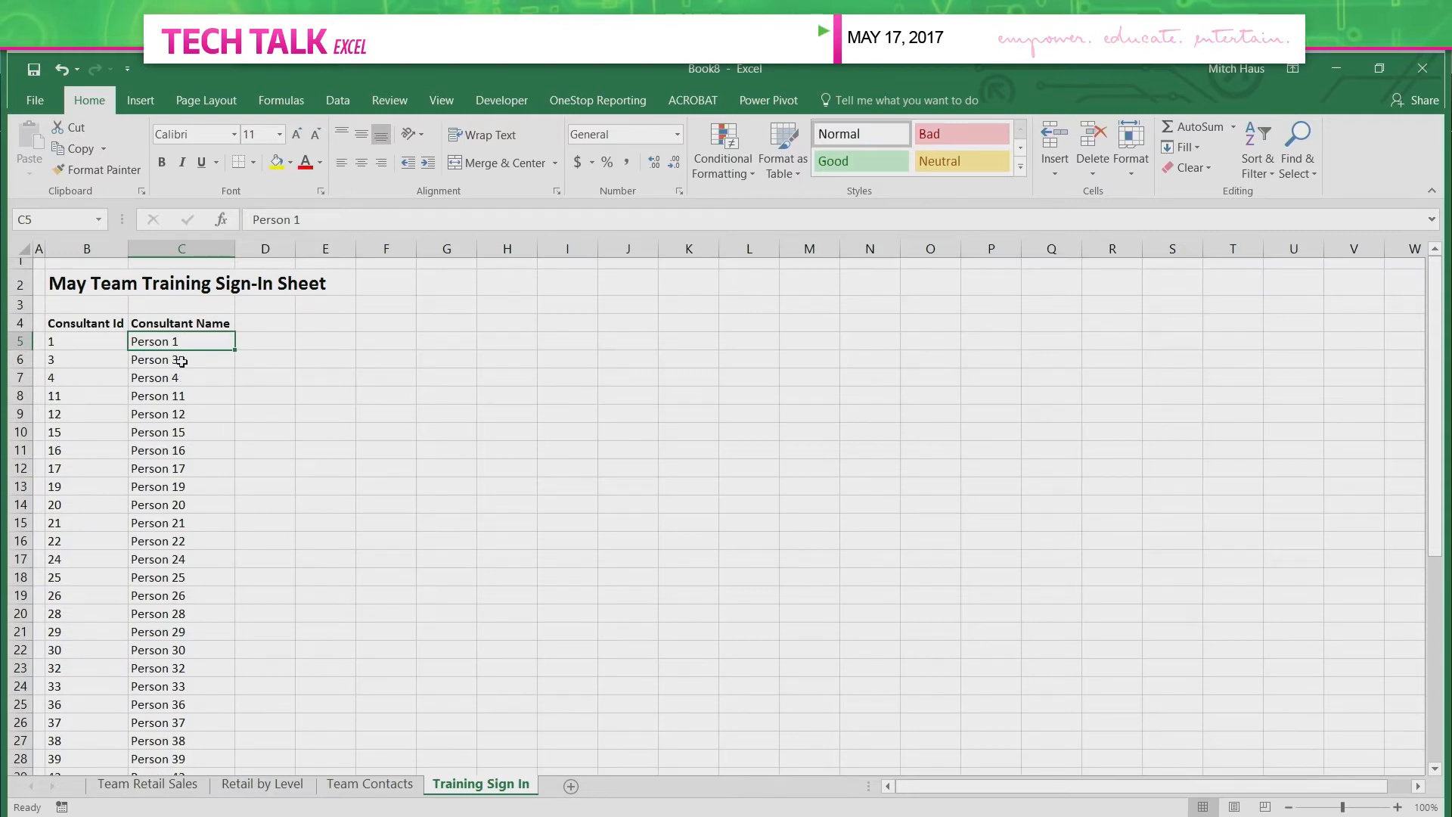
{"action": "left_click", "coordinate": [259, 346]}
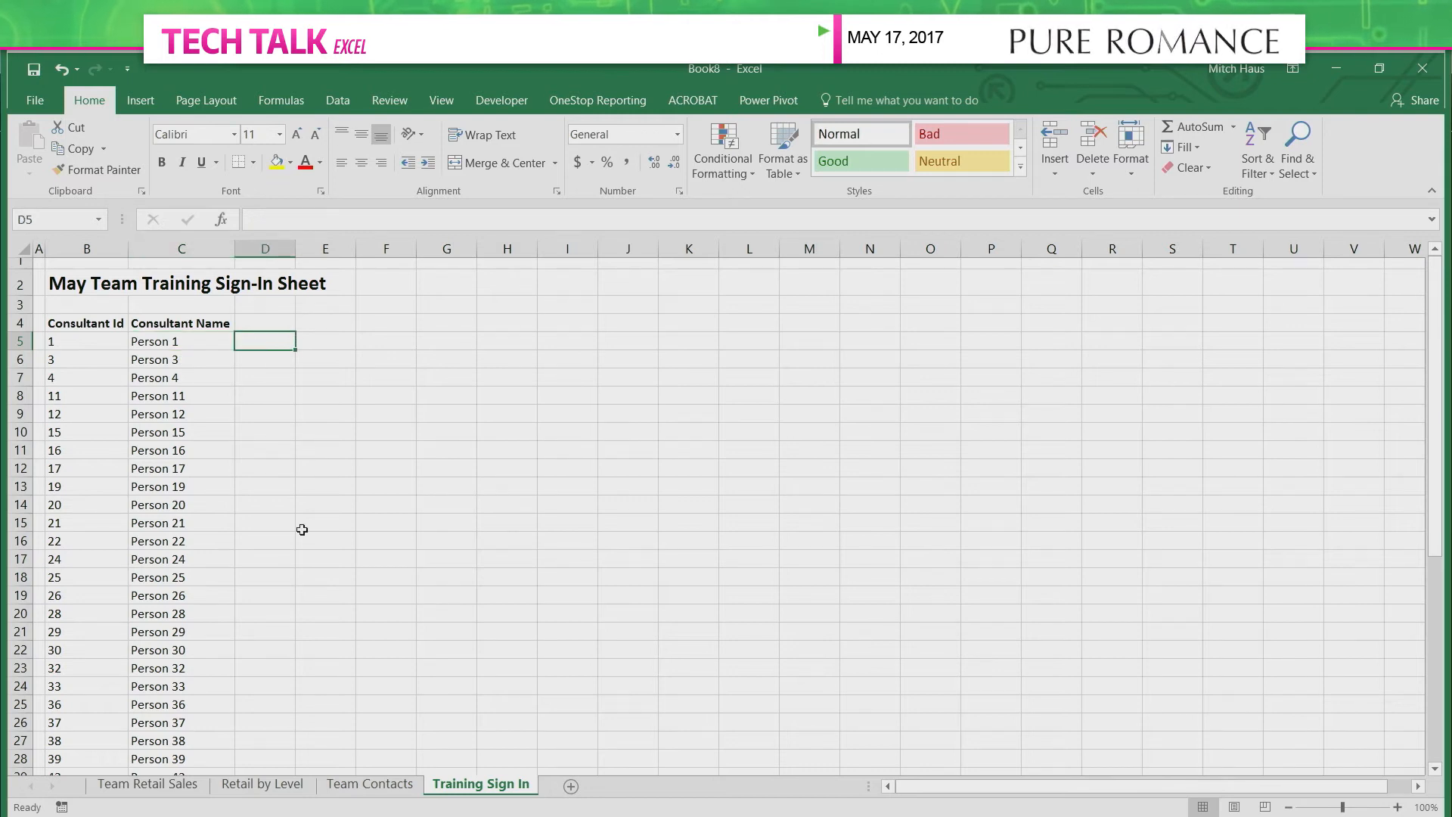
{"action": "key", "text": "Up"}
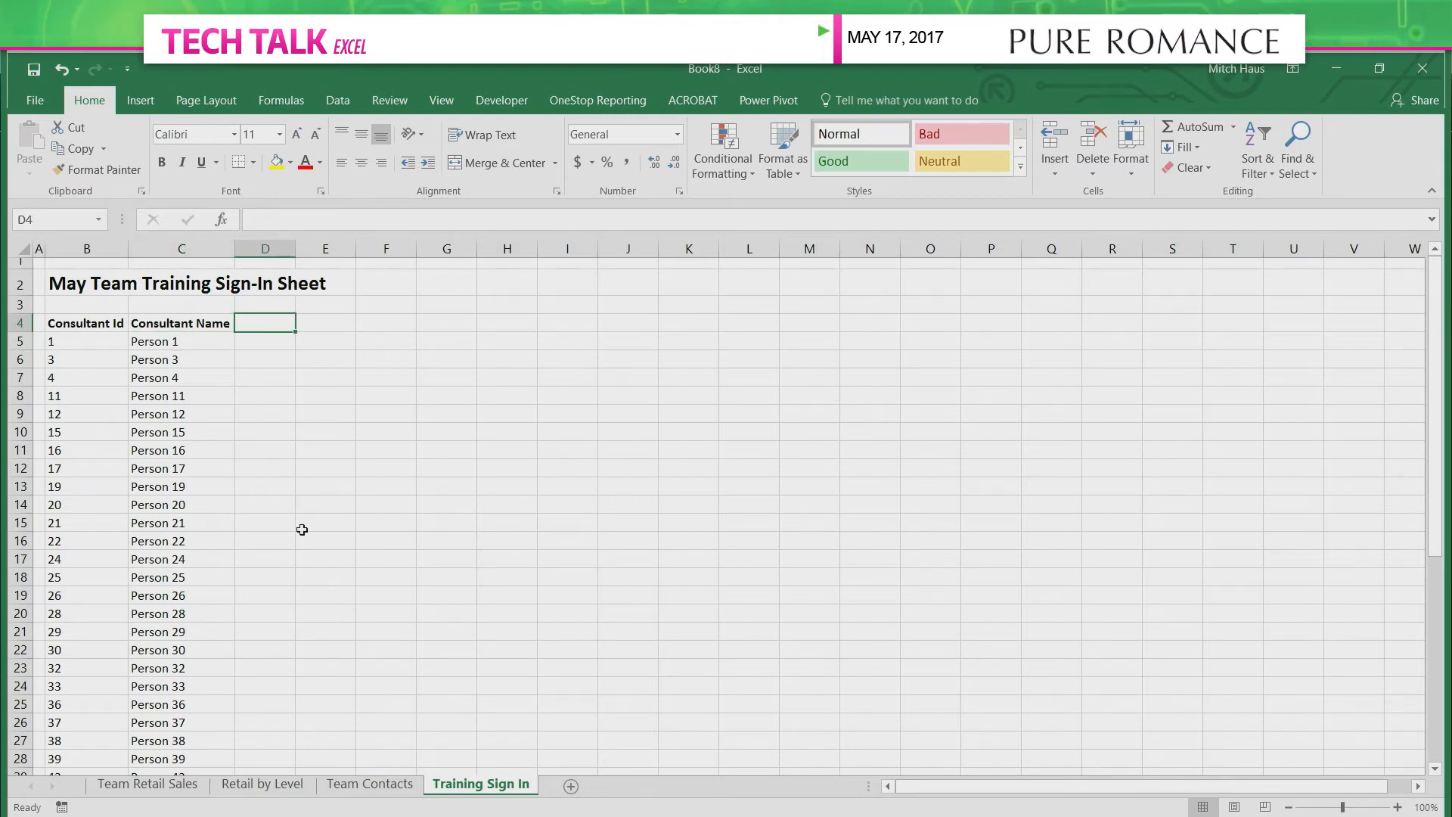
{"action": "type", "text": "Ref"}
{"action": "key", "text": "Return"}
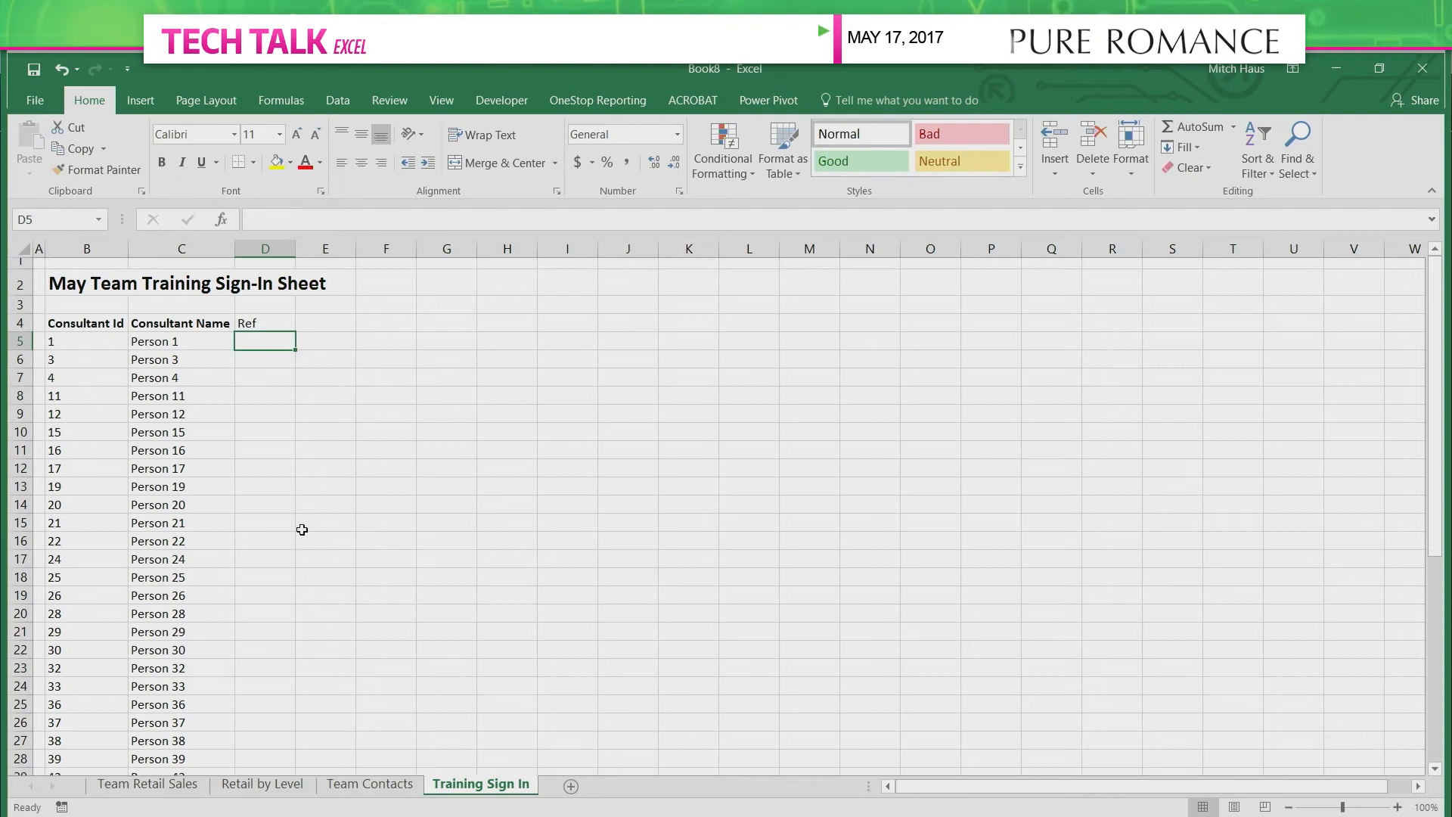
Enter yes in D5 and D6 and fill it down the Ref column to the end of the attendee list.
{"action": "type", "text": "yes"}
{"action": "key", "text": "Return"}
{"action": "type", "text": "yes"}
{"action": "key", "text": "Return"}
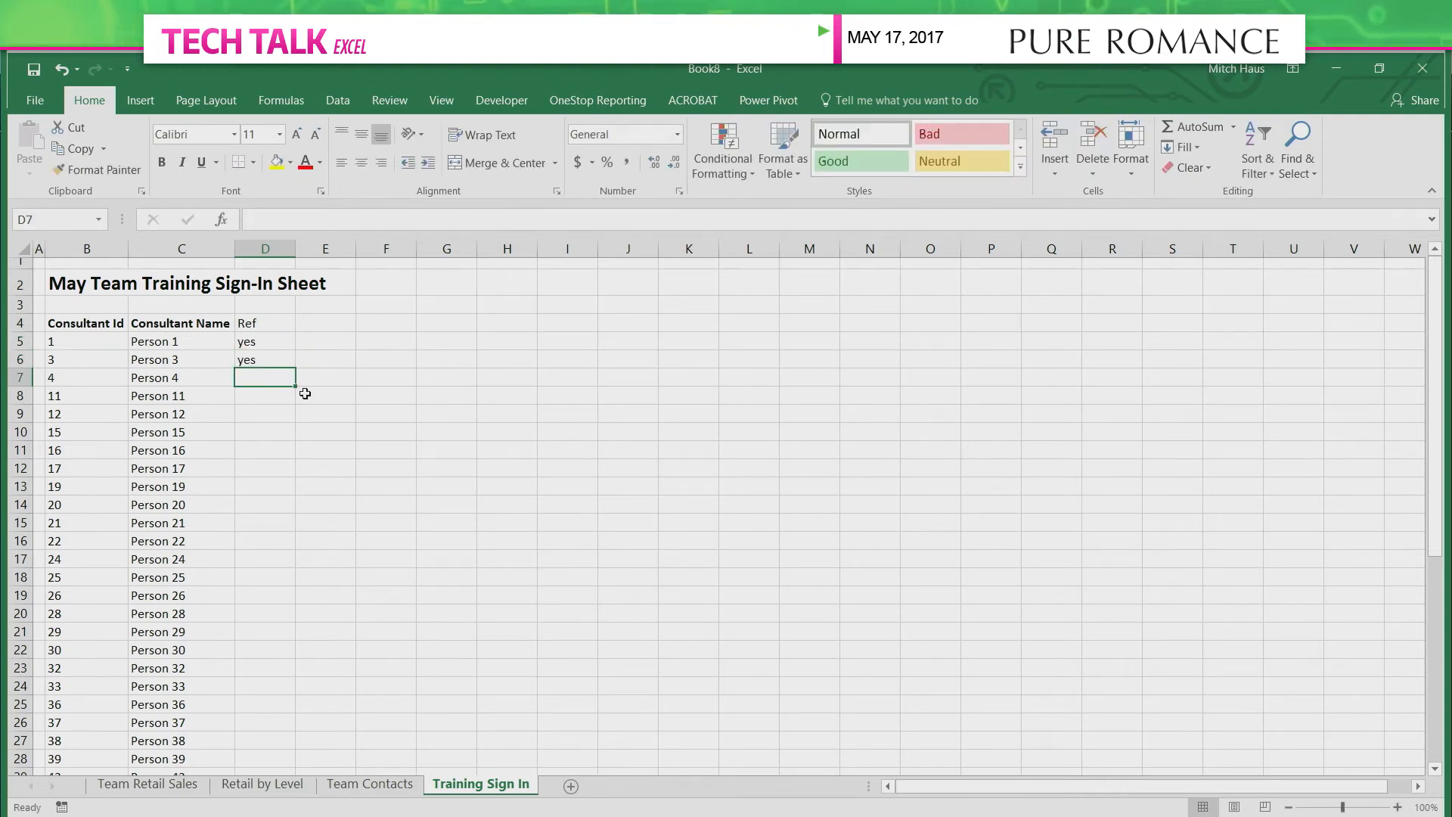
{"action": "left_click", "coordinate": [278, 344]}
{"action": "left_click_drag", "start_coordinate": [278, 344], "coordinate": [283, 361]}
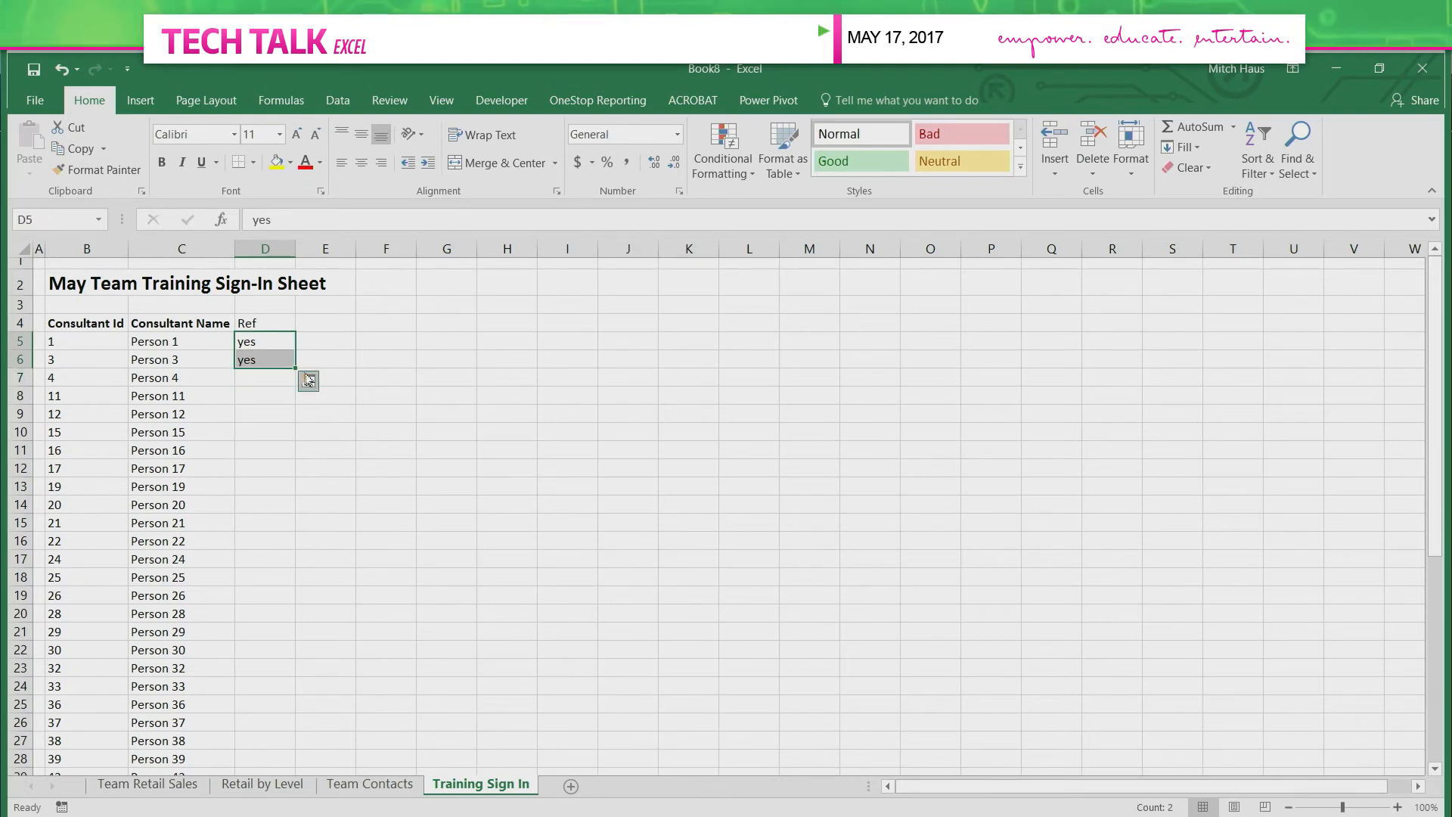
{"action": "double_click", "coordinate": [295, 369]}
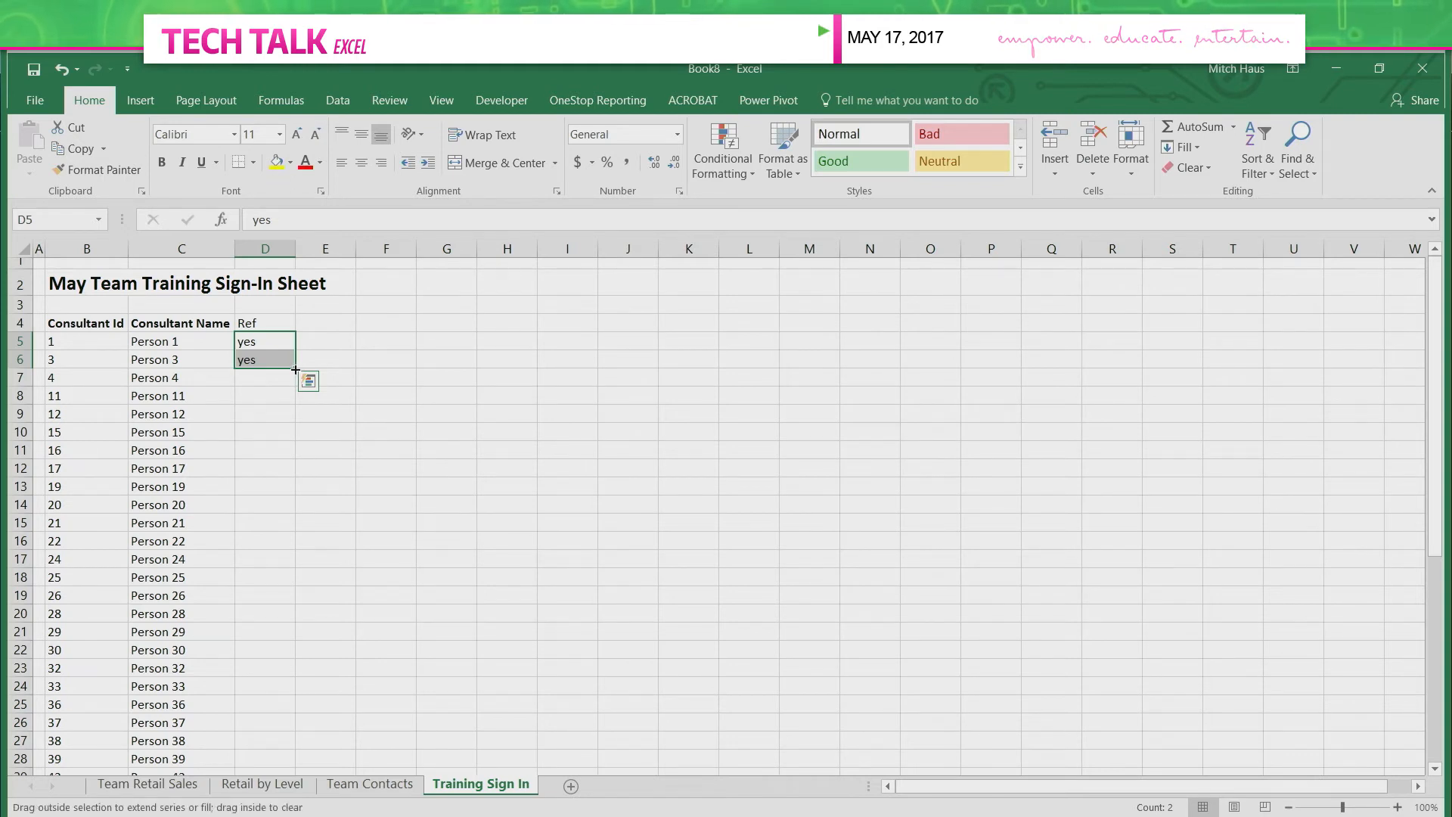
{"action": "scroll", "coordinate": [366, 418], "scroll_direction": "down", "scroll_amount": 7}
{"action": "scroll", "coordinate": [365, 419], "scroll_direction": "up", "scroll_amount": 7}
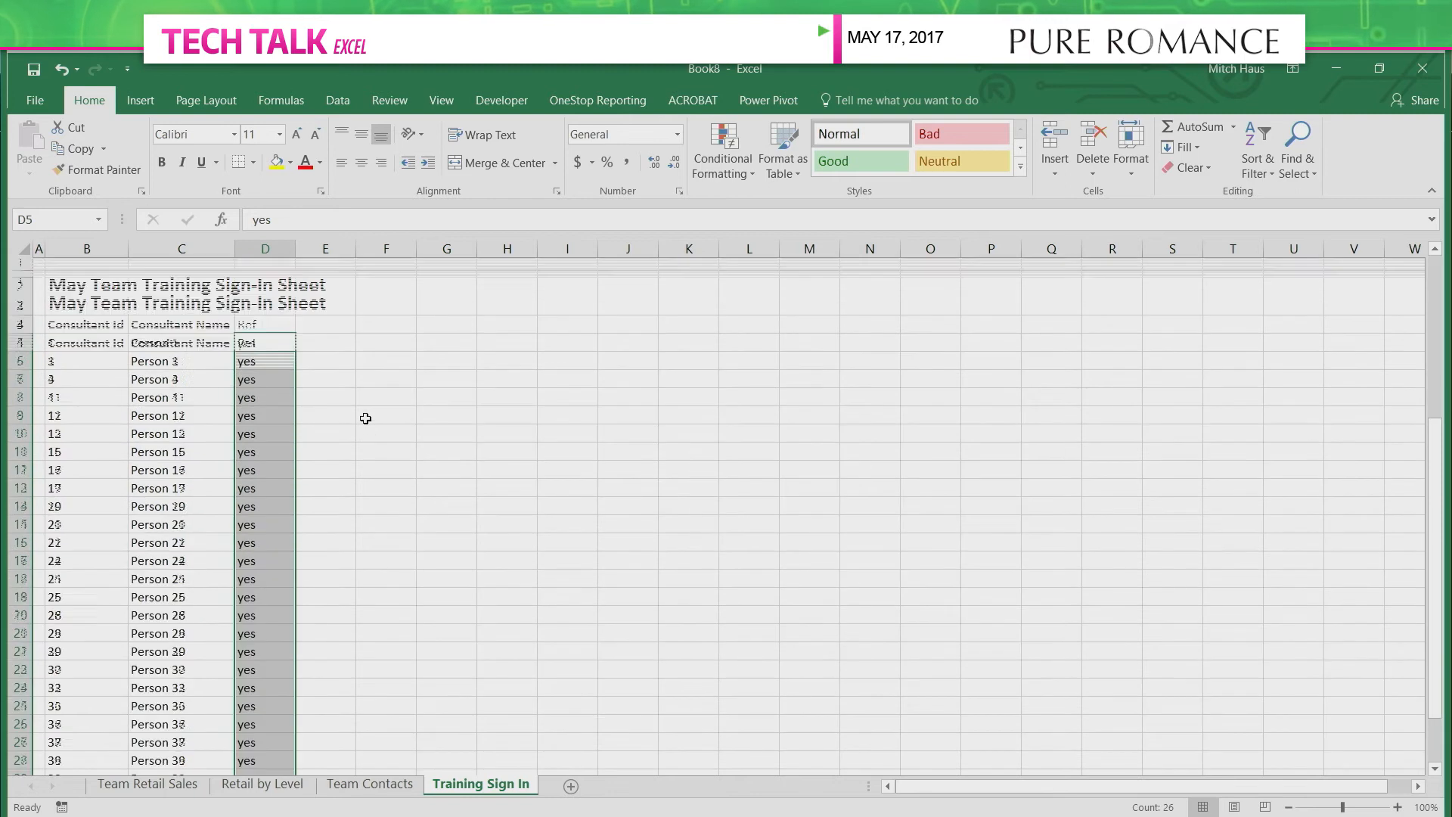
{"action": "left_click", "coordinate": [366, 414]}
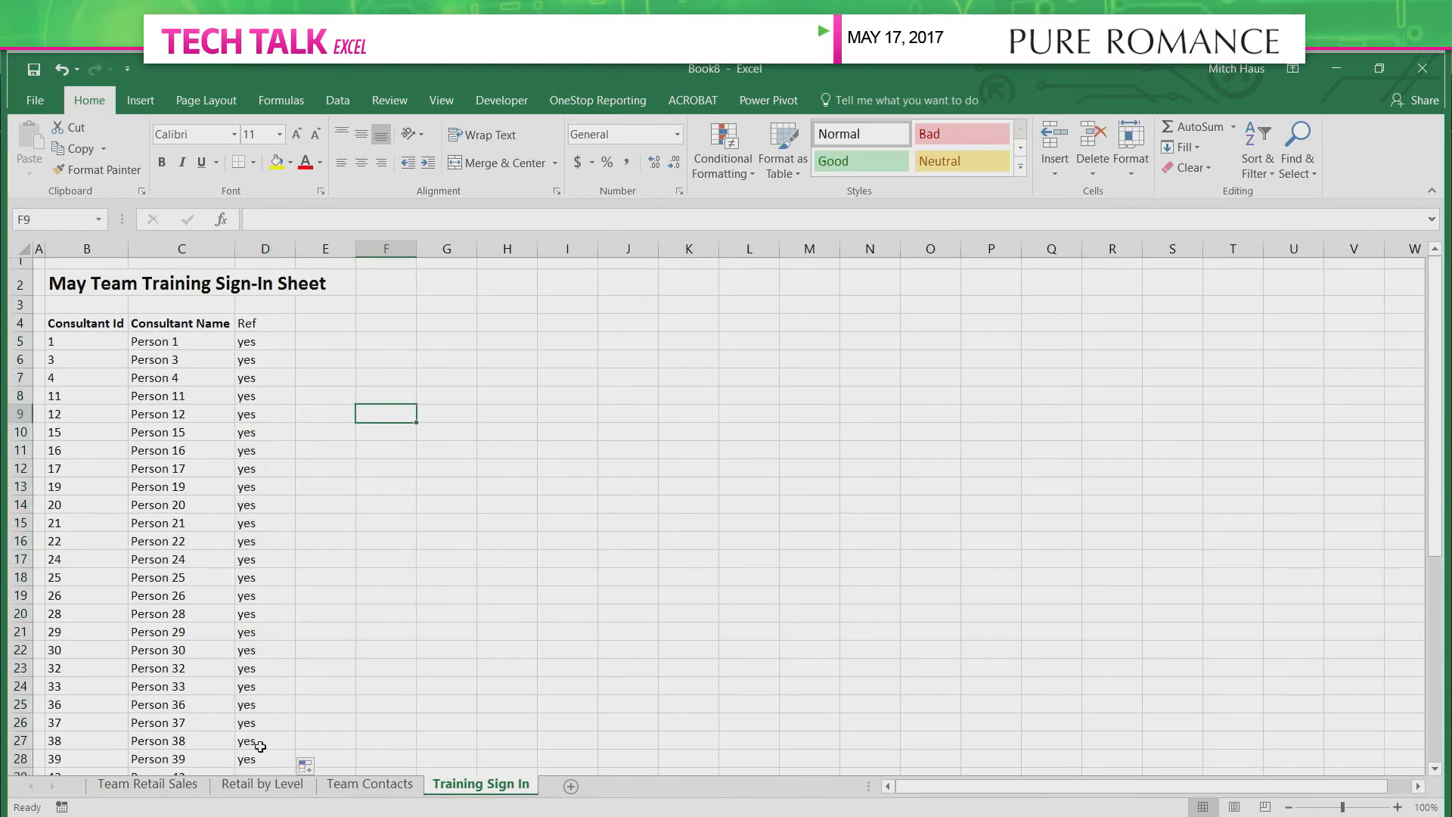
Bold the Ref header in D4 to match the other headers.
{"action": "left_click", "coordinate": [263, 324]}
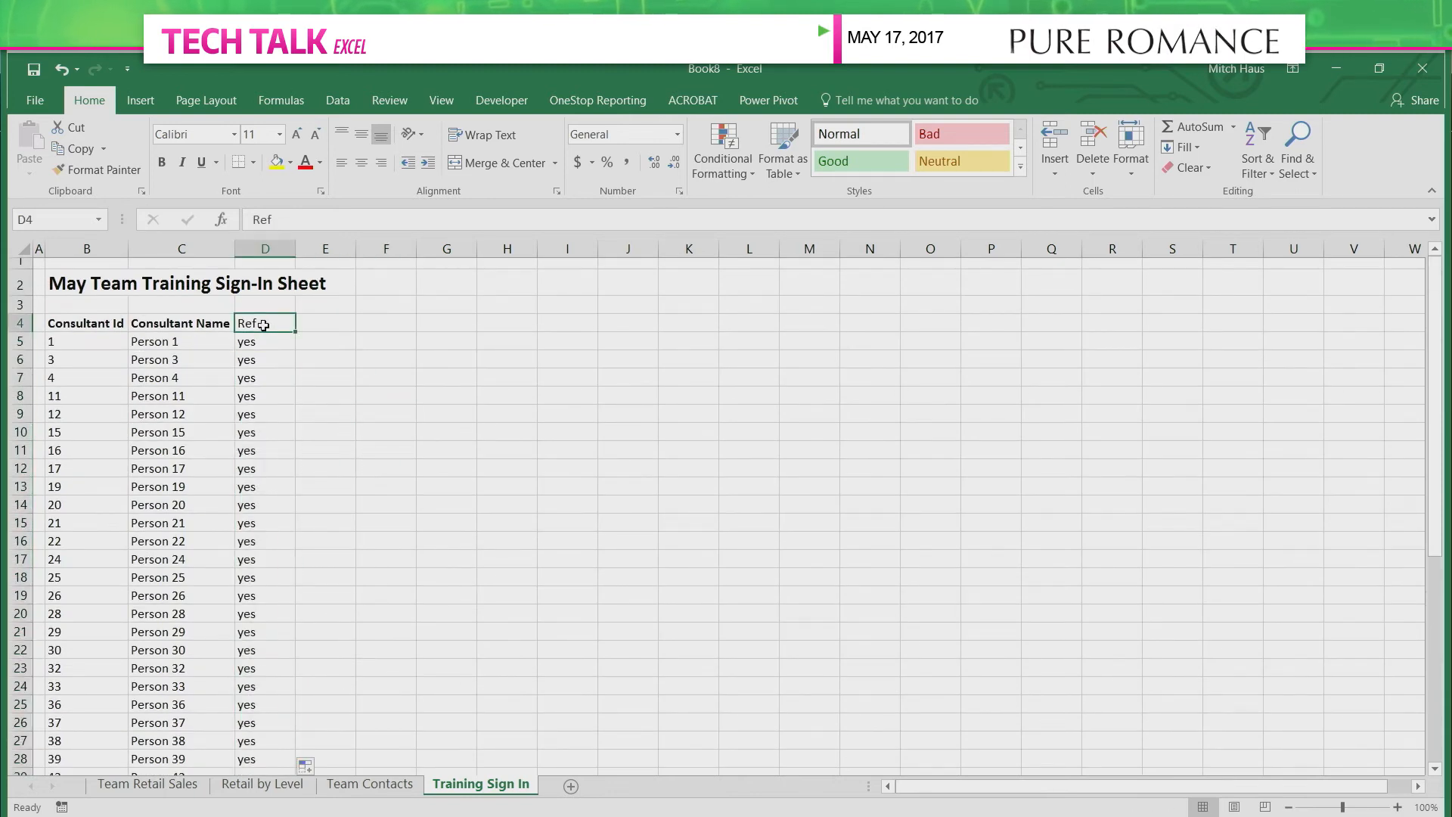
{"action": "key", "text": "ctrl+b"}
{"action": "left_click", "coordinate": [326, 378]}
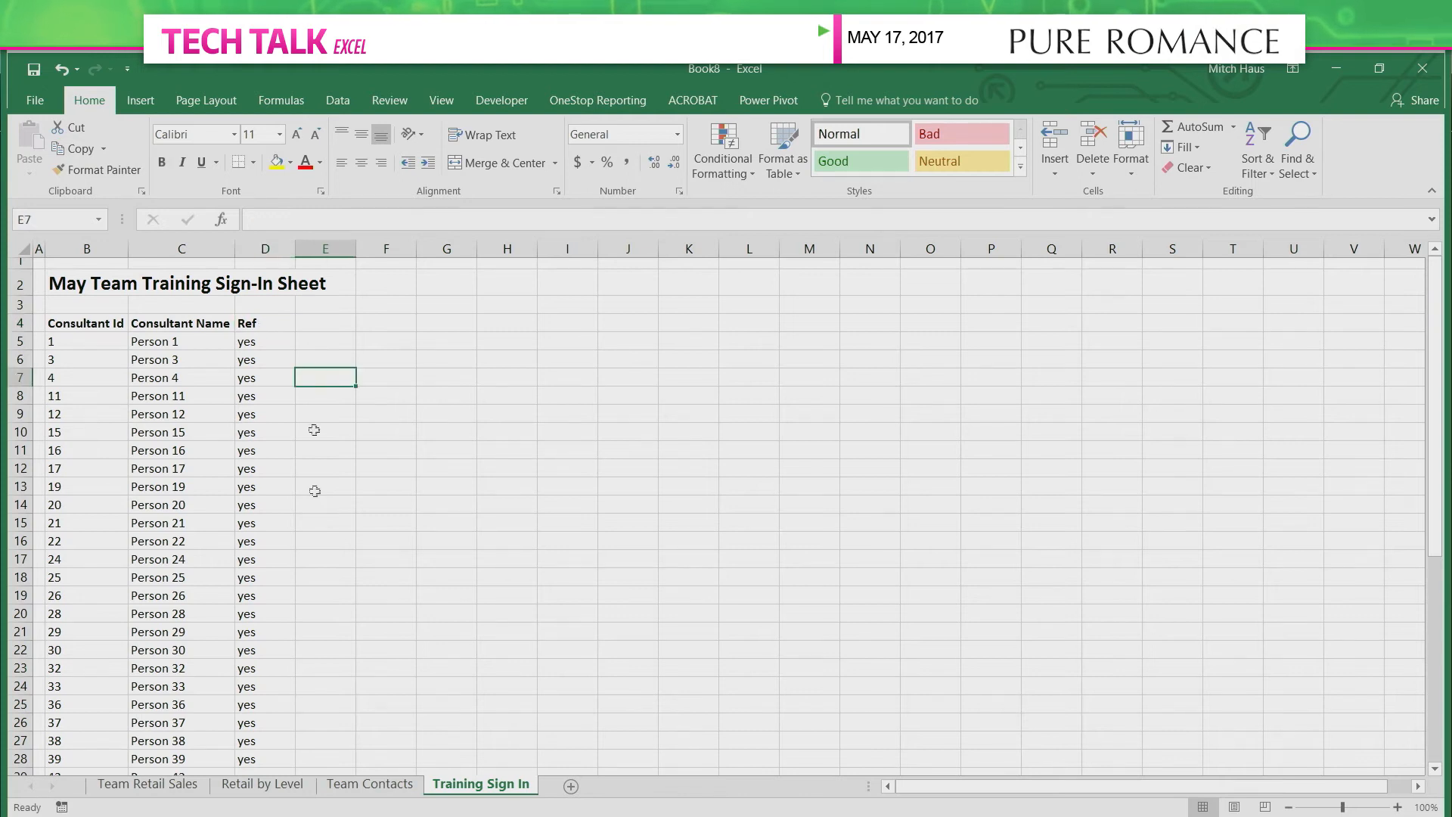
Insert a blank column before Retail 2016 on the Team Retail Sales sheet.
{"action": "left_click", "coordinate": [176, 785]}
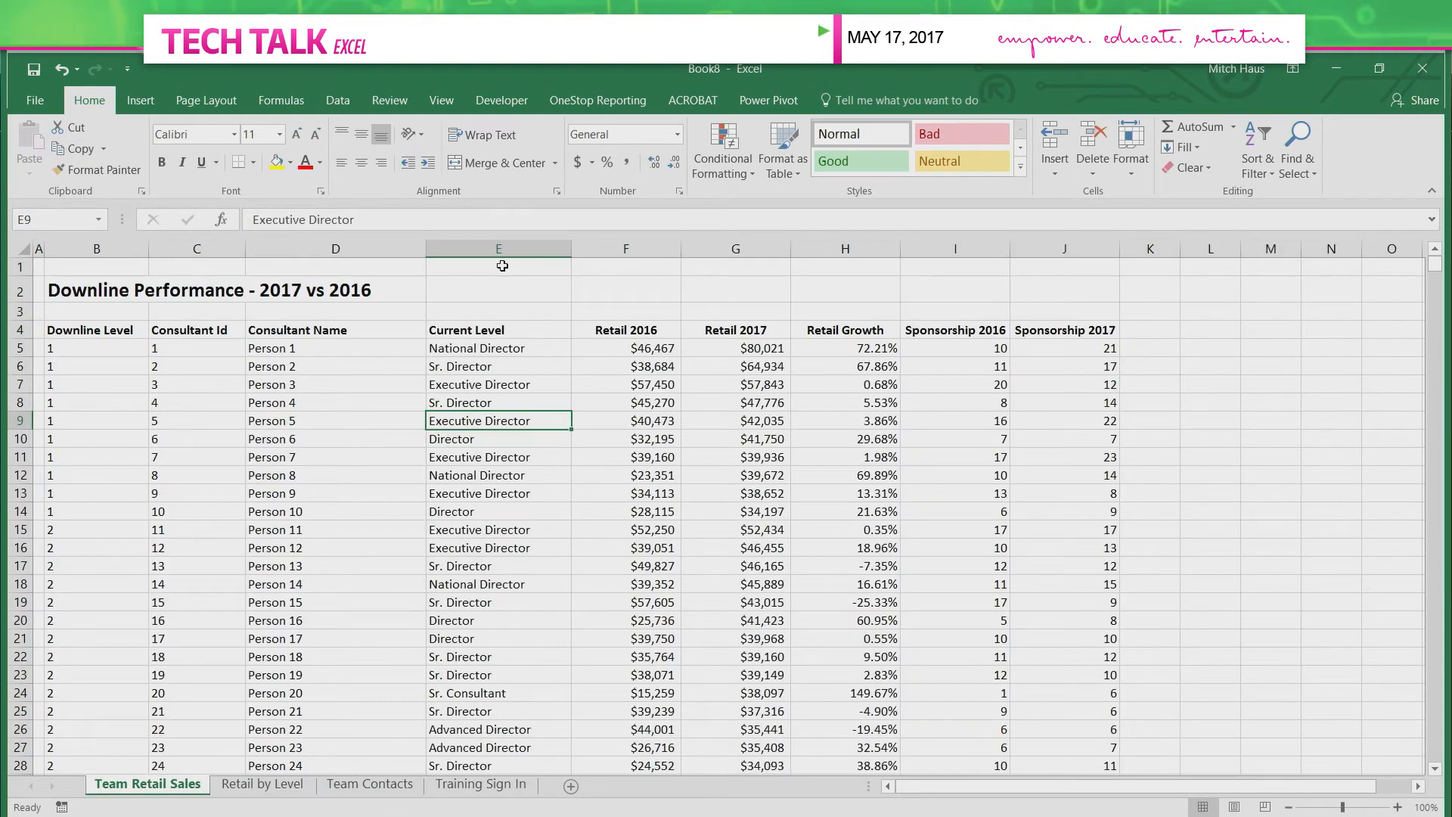
{"action": "left_click", "coordinate": [609, 248]}
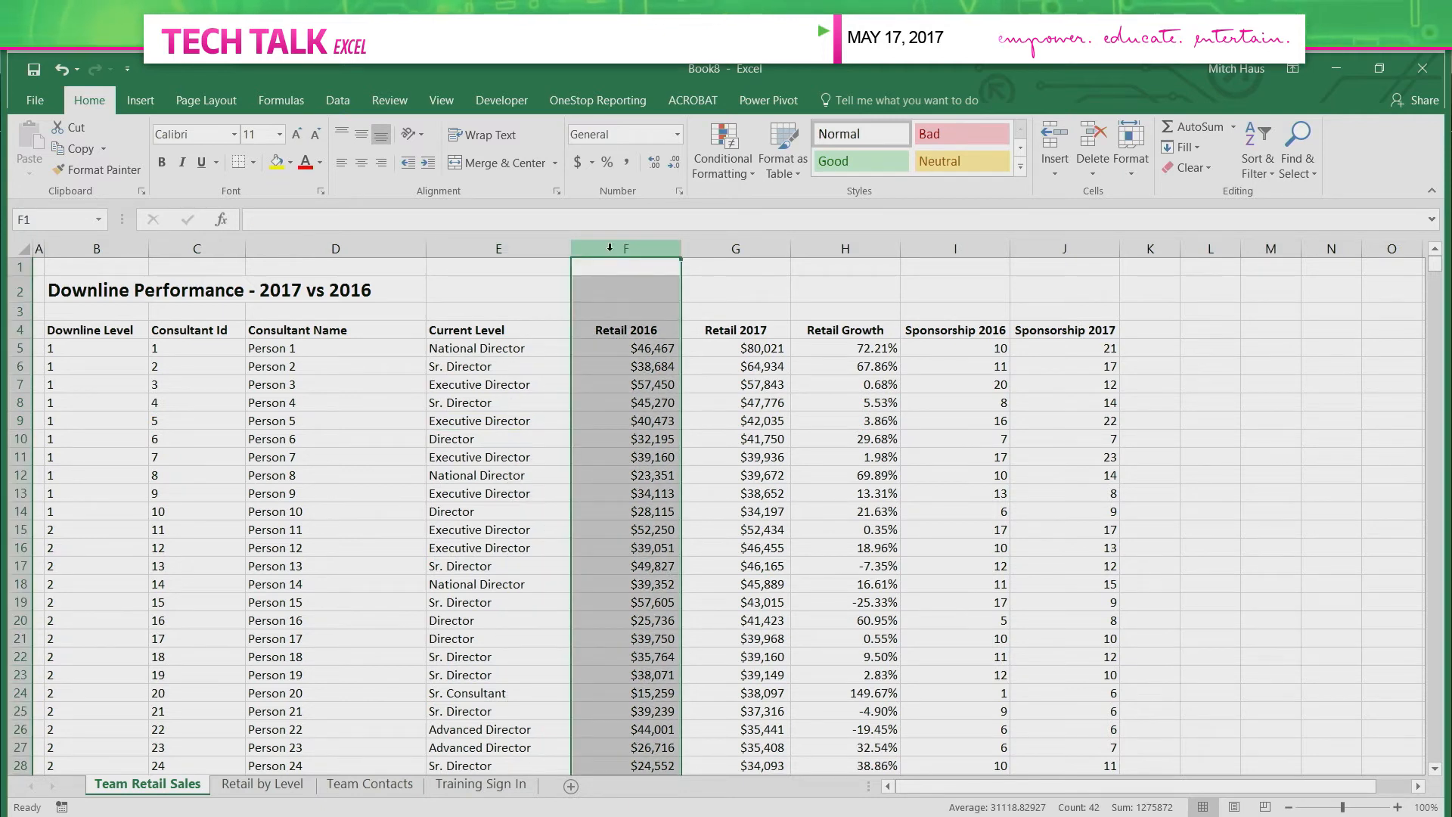
{"action": "right_click", "coordinate": [609, 248]}
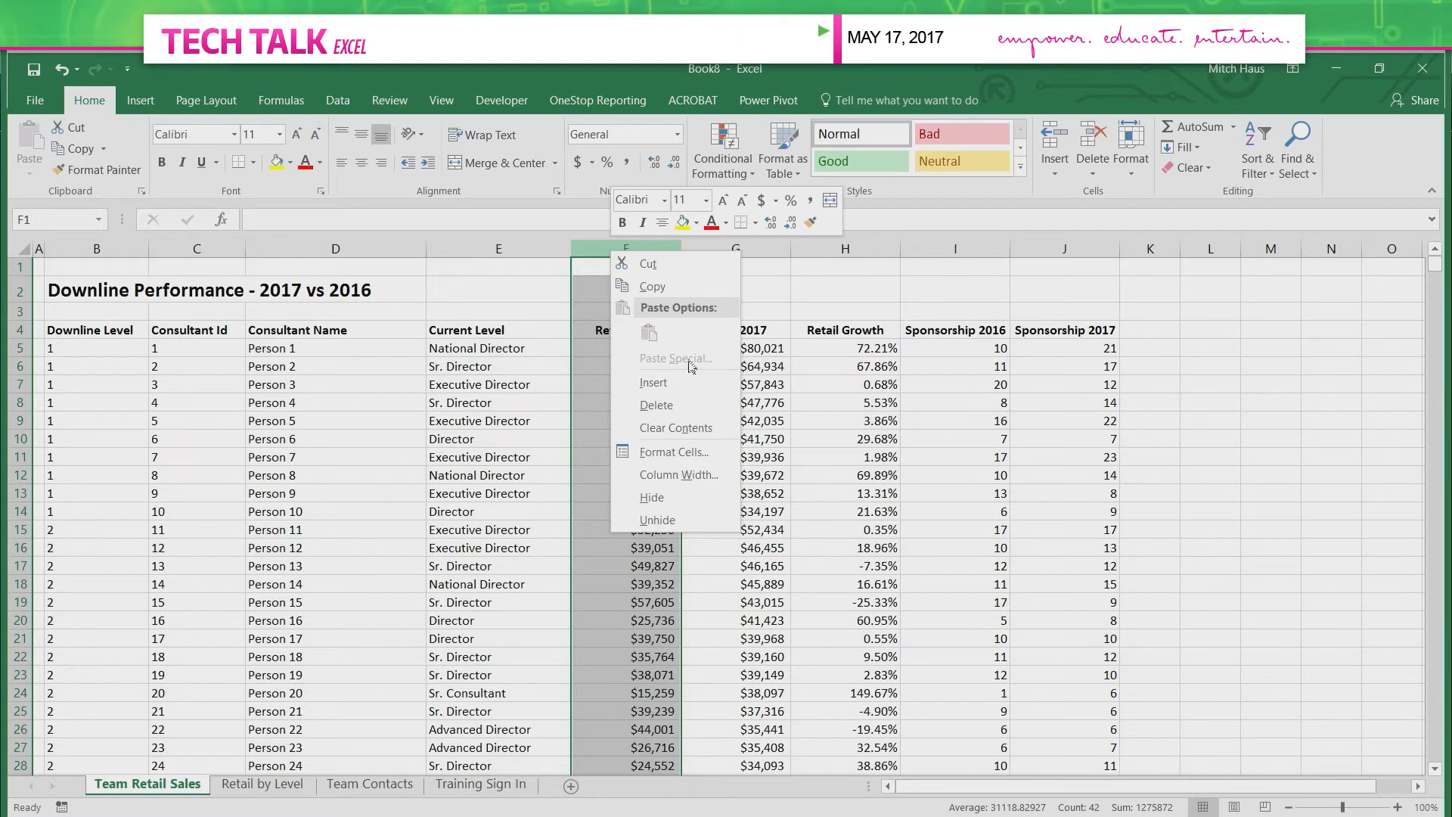
{"action": "left_click", "coordinate": [668, 384]}
Add the header Attended Training? in F4 of the blank column.
{"action": "left_click", "coordinate": [606, 329]}
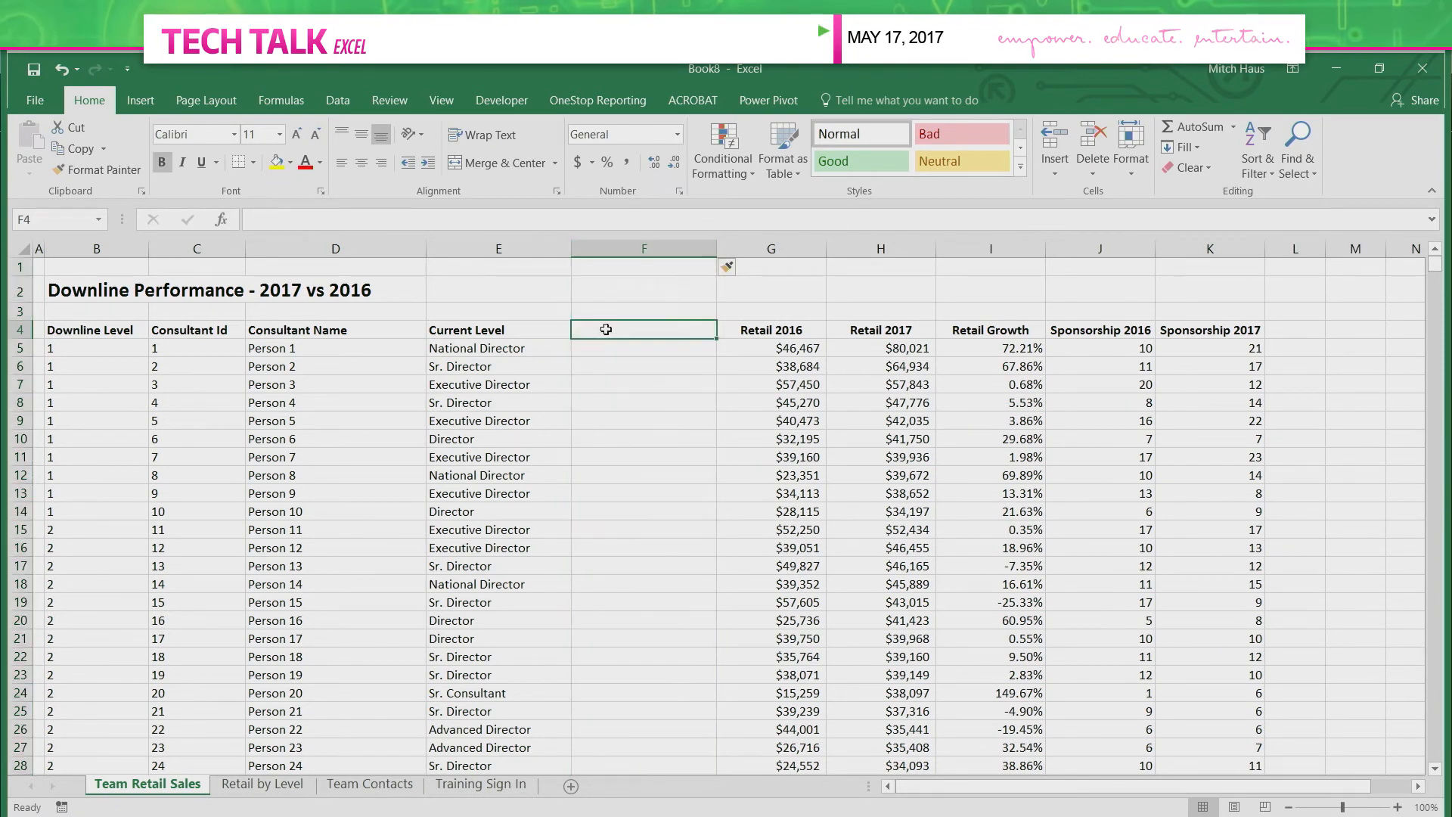
{"action": "type", "text": "At"}
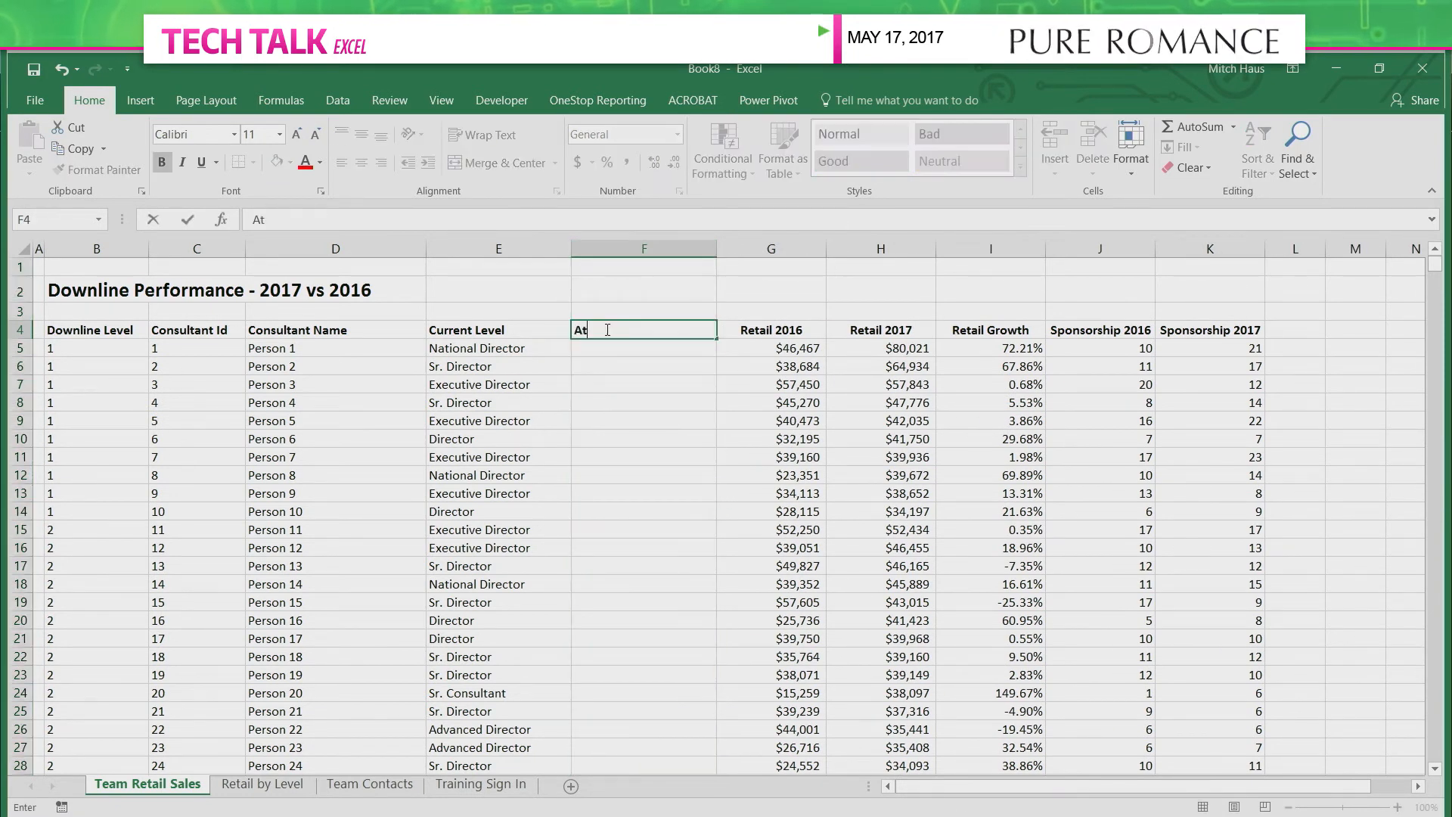
{"action": "type", "text": "tended Traing"}
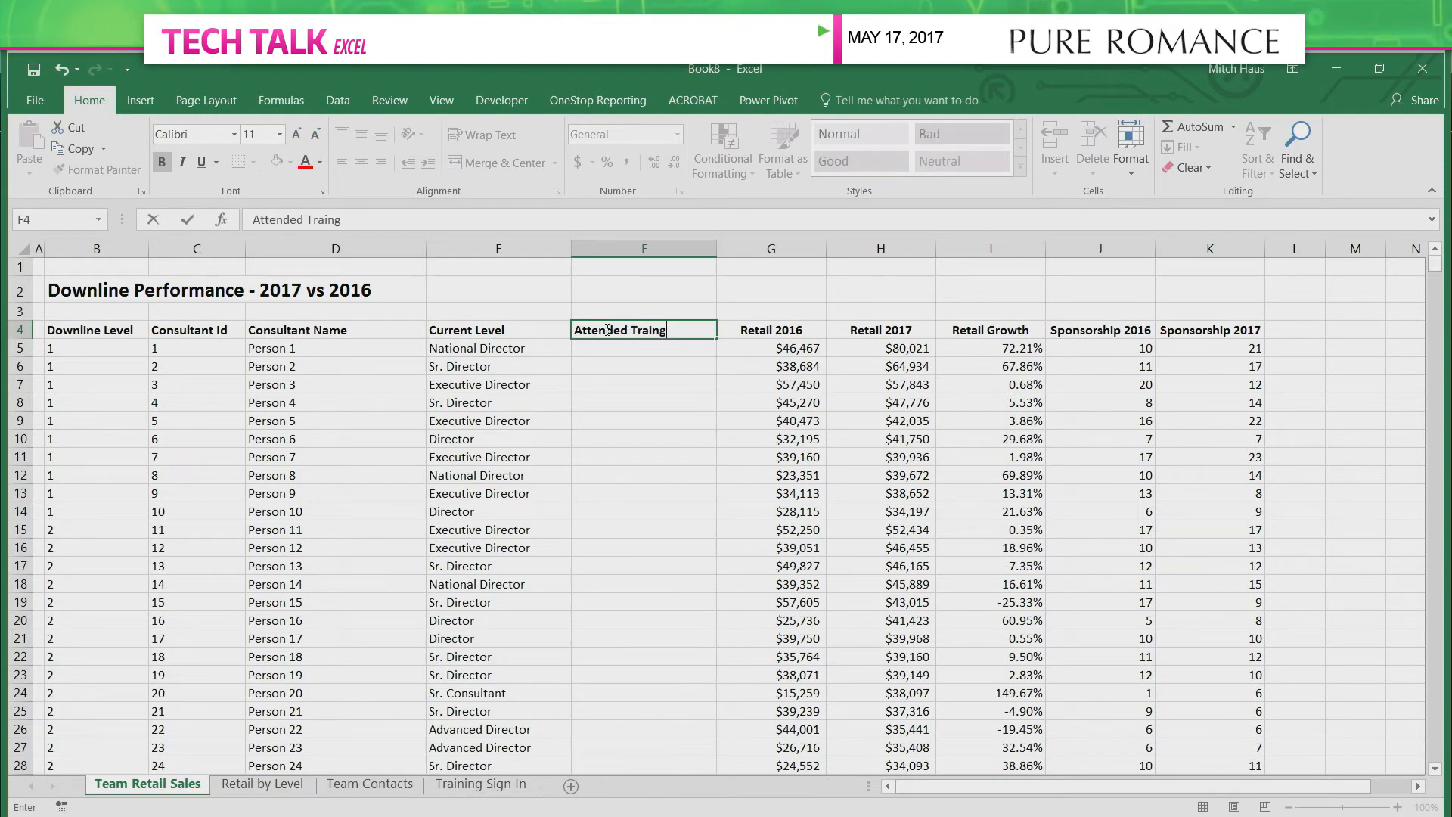
{"action": "type", "text": "?ing?"}
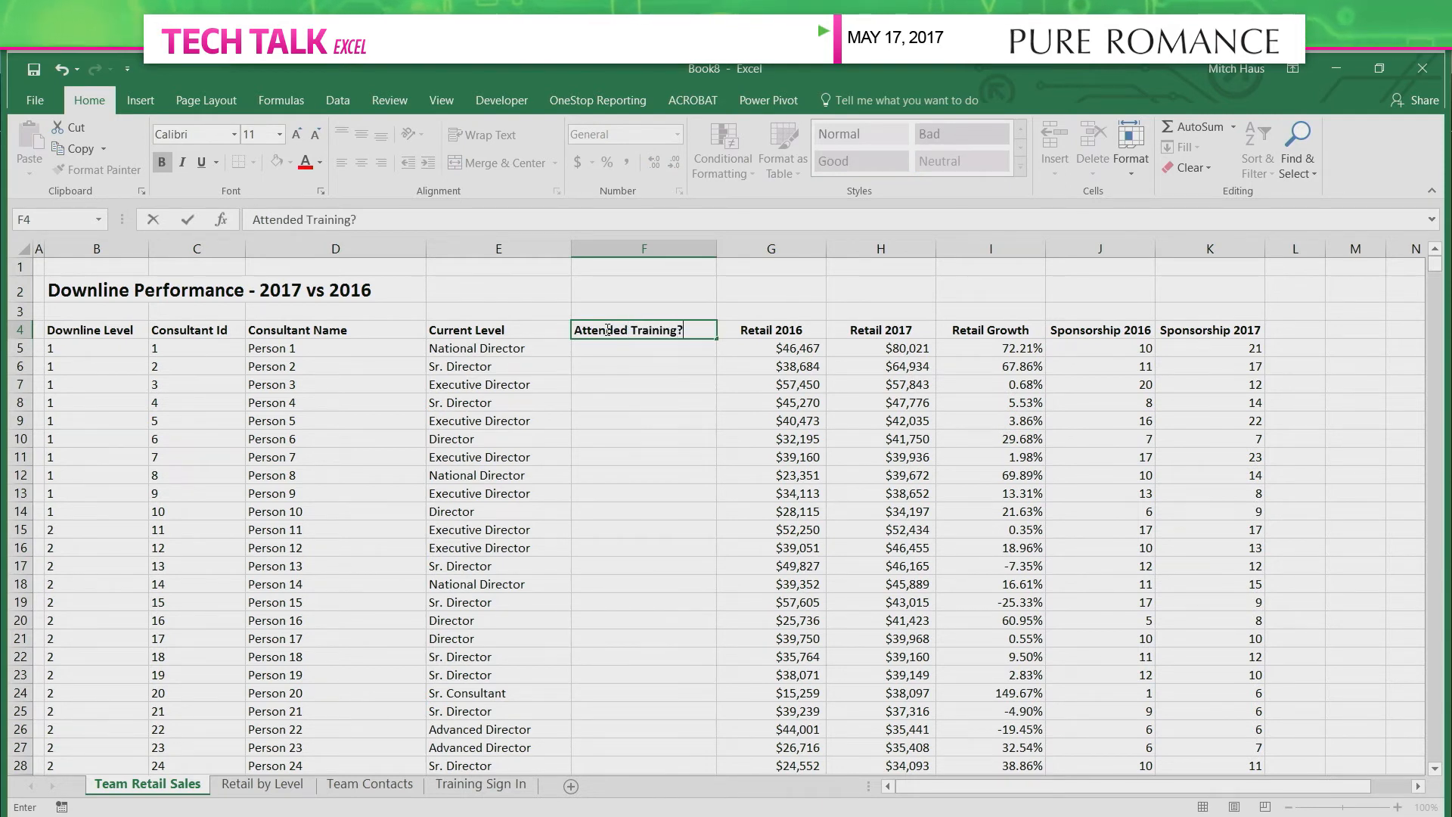
{"action": "key", "text": "Return"}
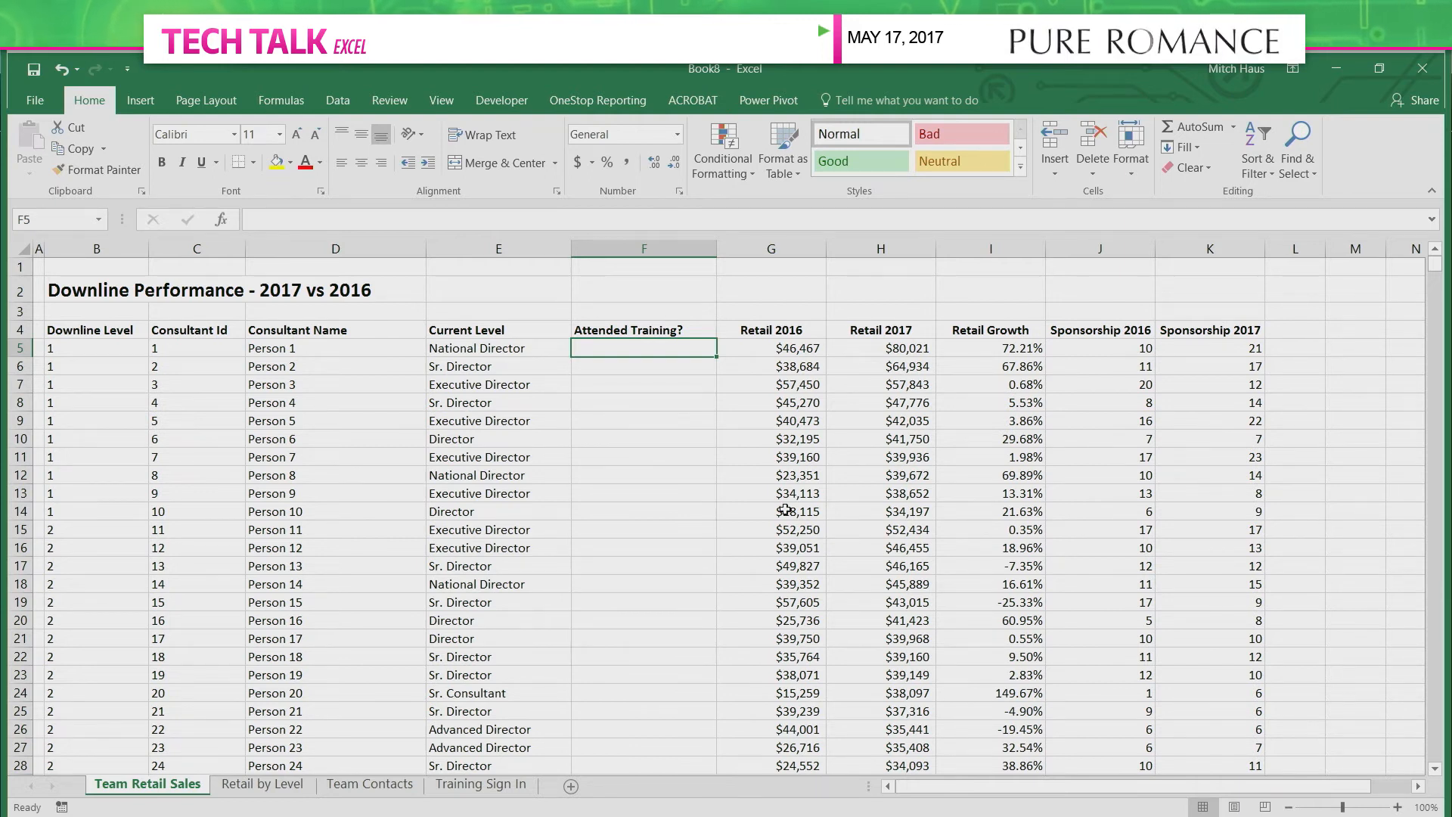
Start a VLOOKUP formula in F5 of Team Retail Sales with Consultant Id cell C5 as the lookup value.
{"action": "key", "text": "F2"}
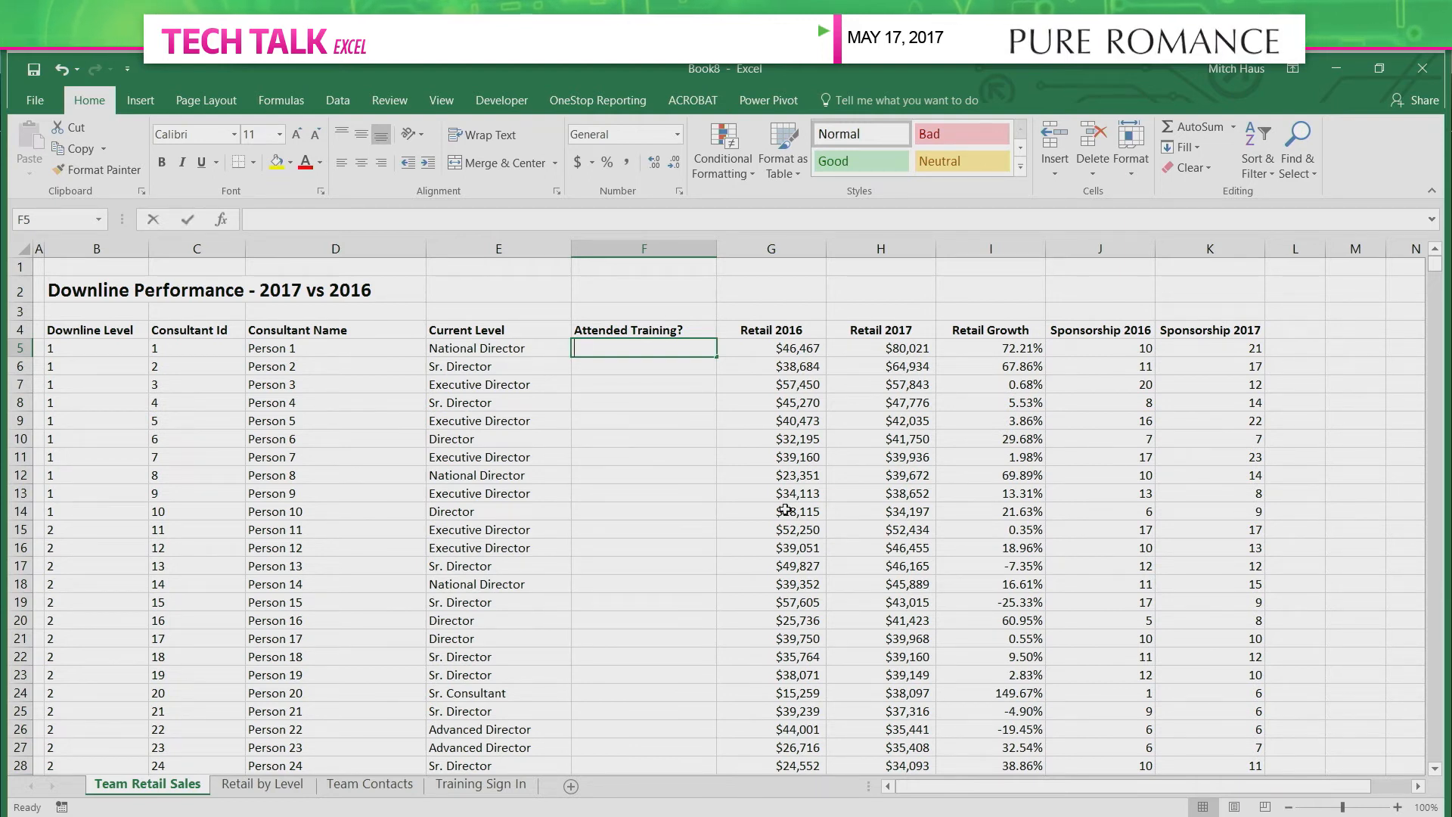
{"action": "type", "text": "=v"}
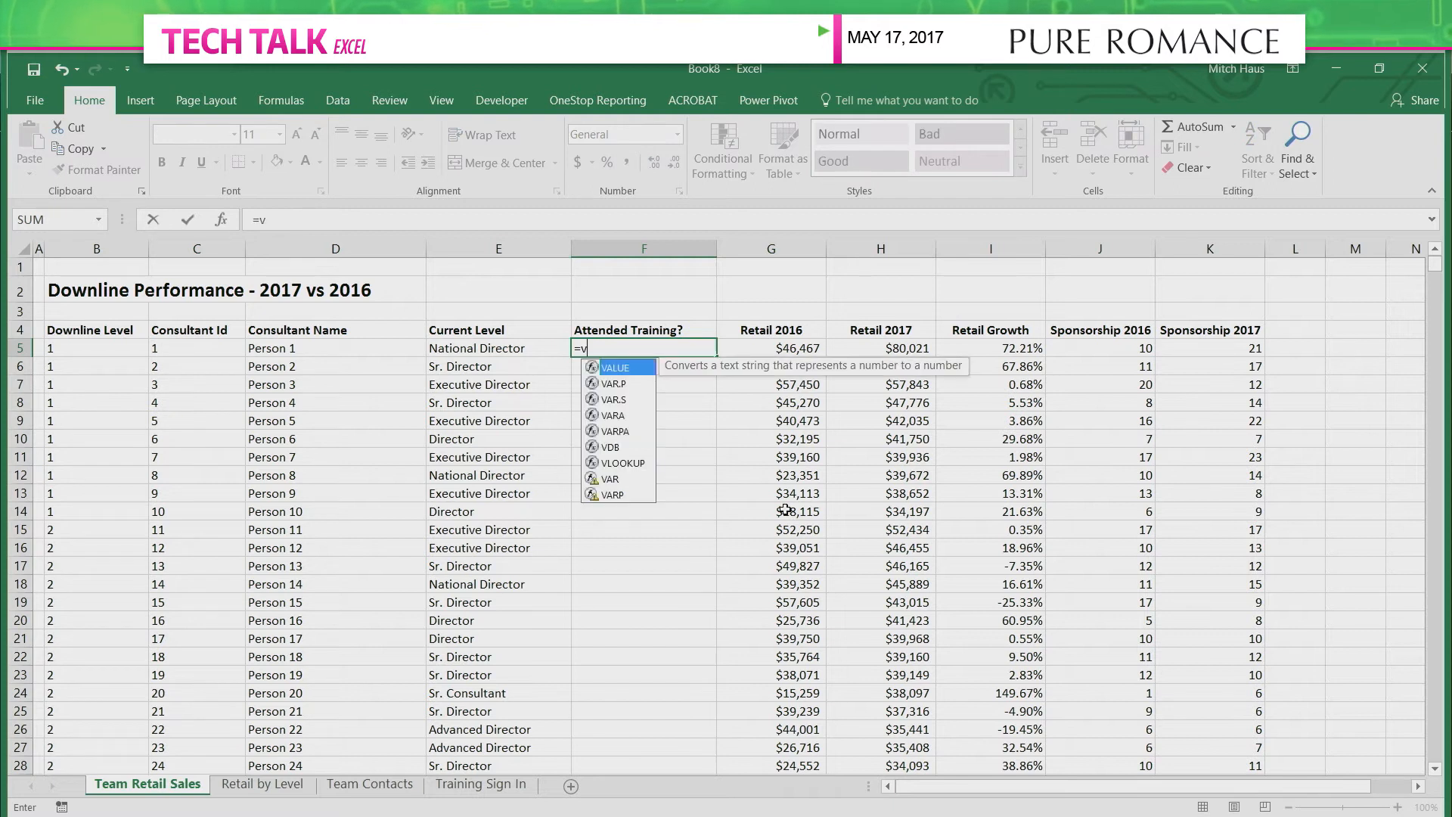
{"action": "type", "text": "lookup("}
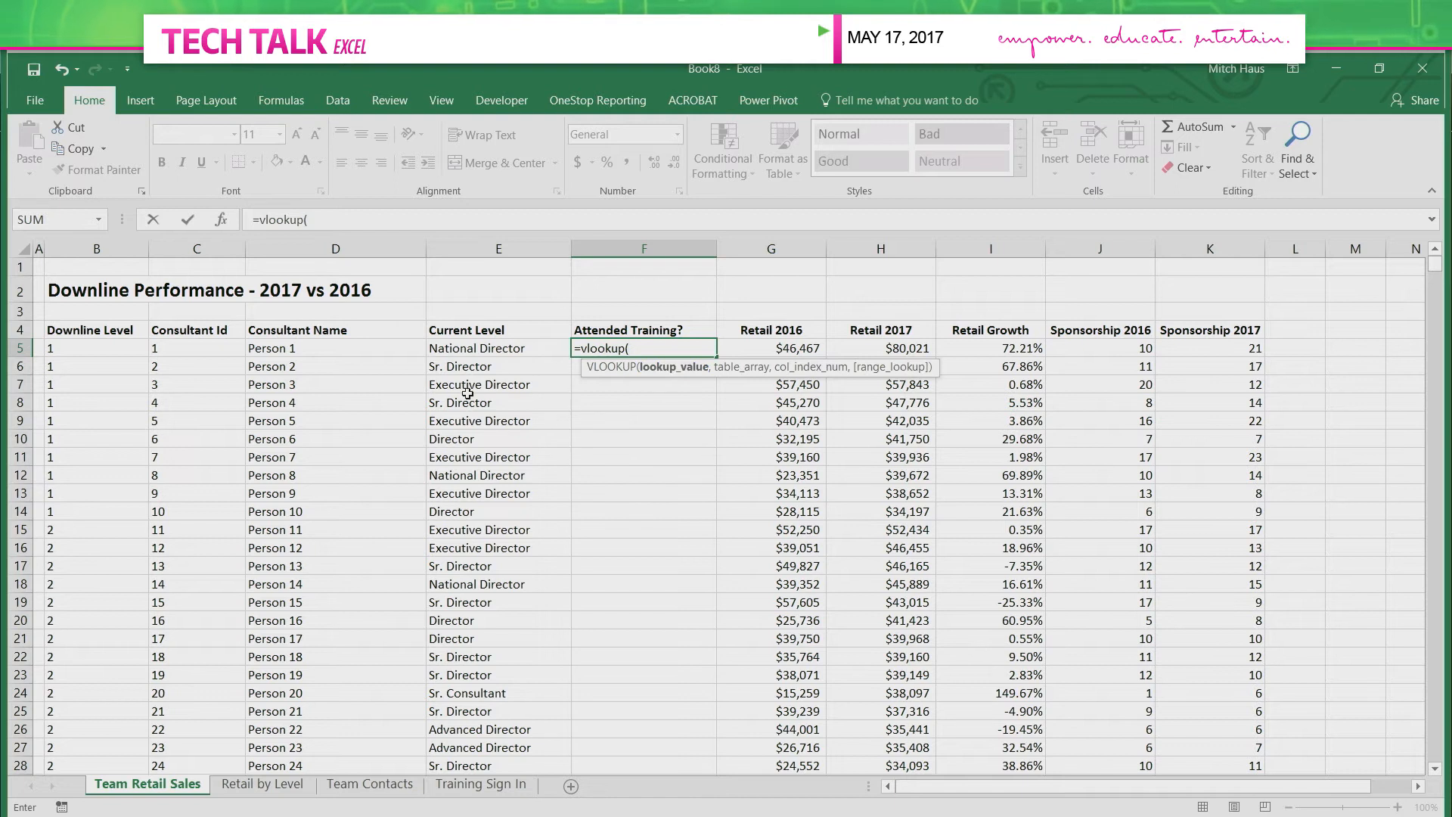
{"action": "left_click", "coordinate": [185, 349]}
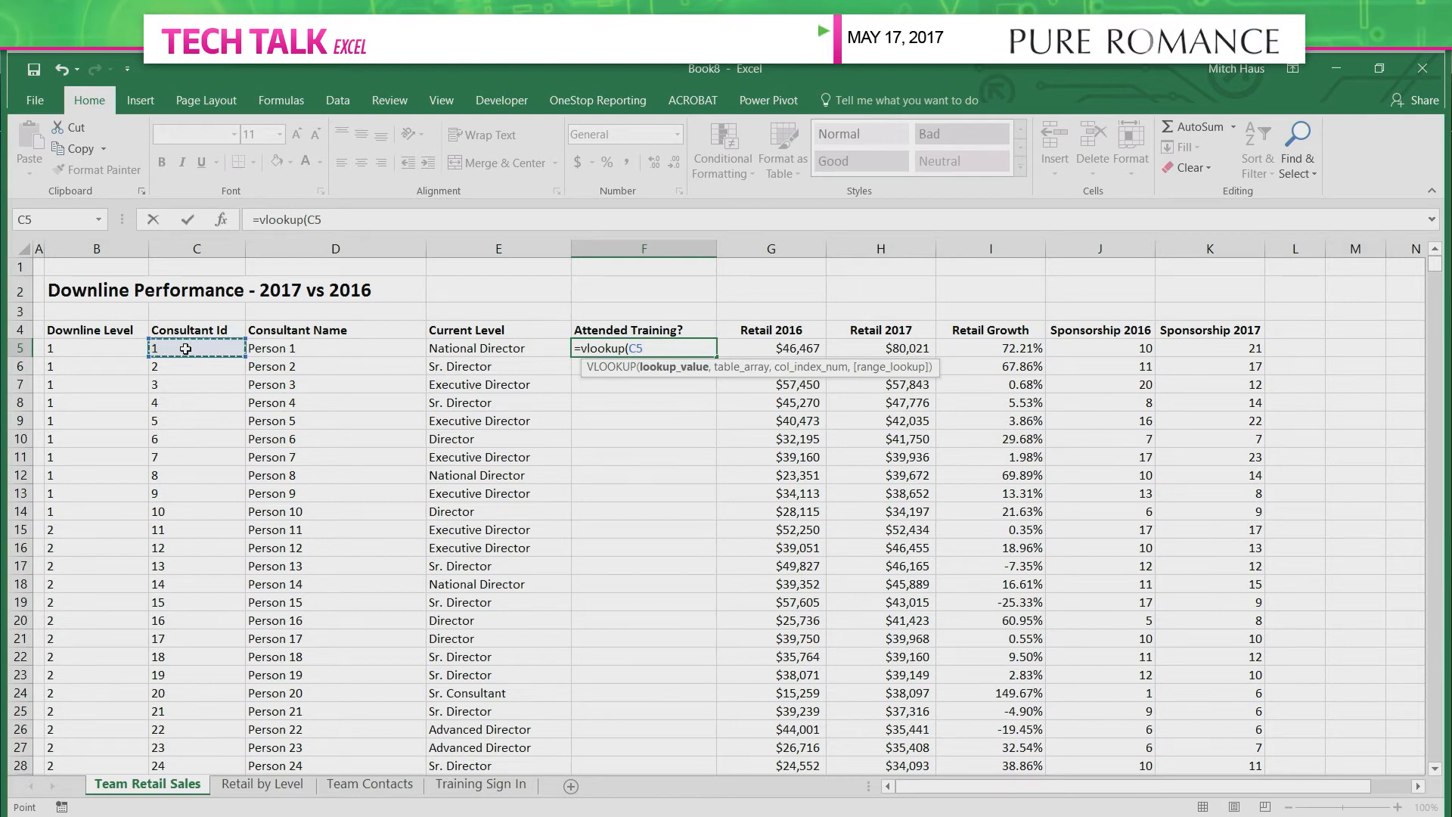
{"action": "type", "text": ","}
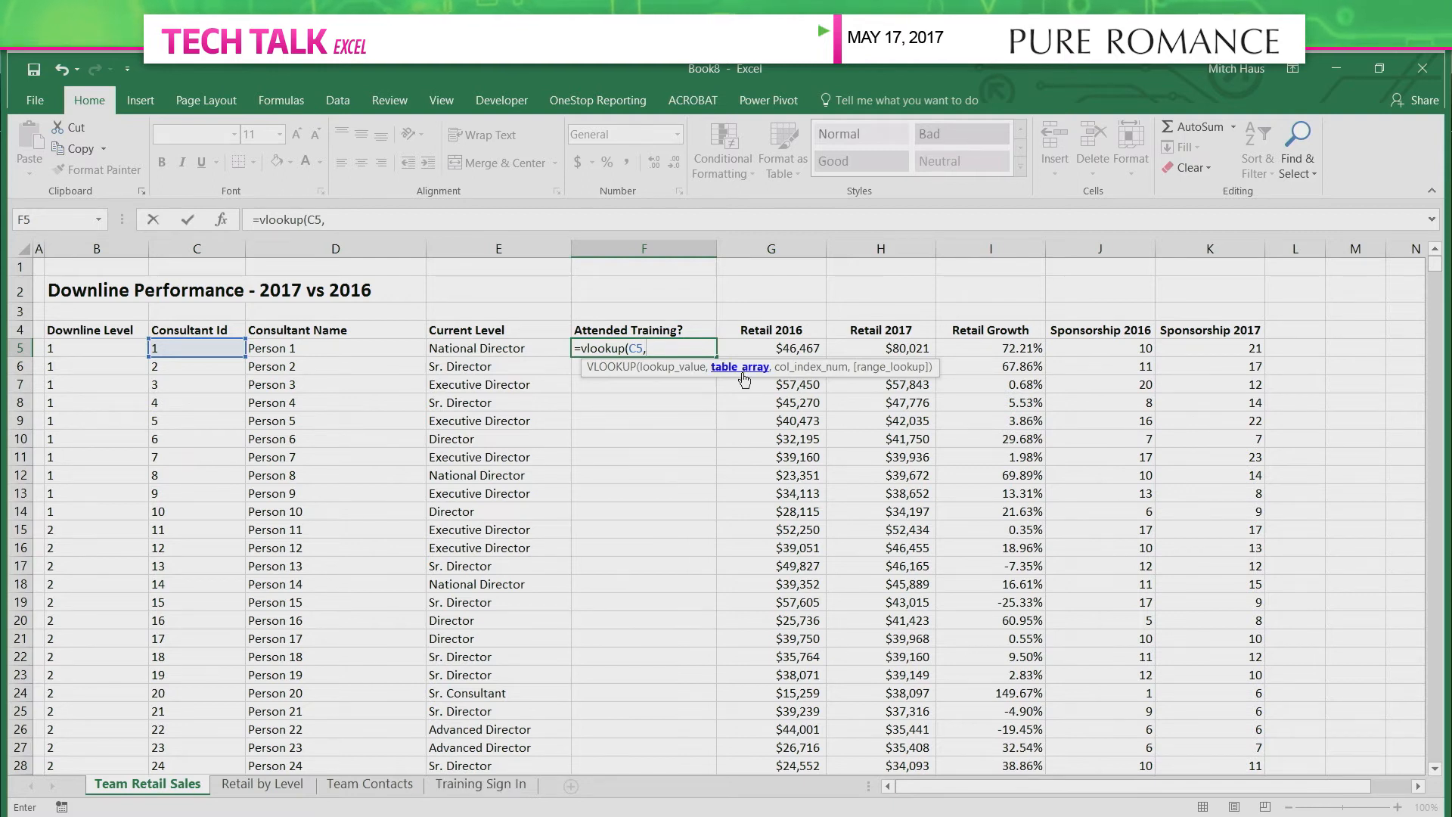
Set the VLOOKUP table array to B5:D30 on the Training Sign In sheet and make it absolute as $B$5:$D$30.
{"action": "left_click", "coordinate": [475, 794]}
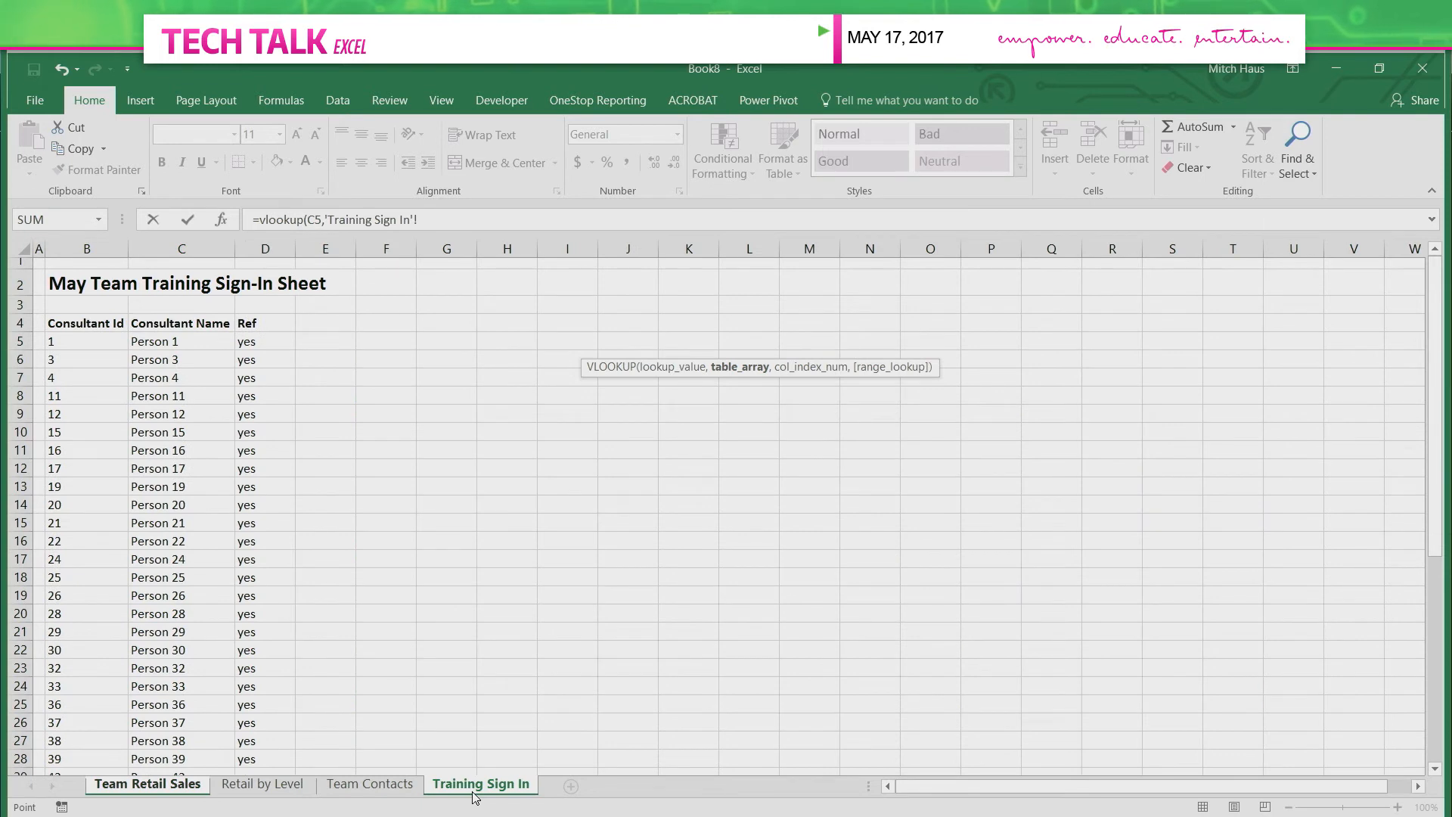
{"action": "left_click", "coordinate": [93, 342]}
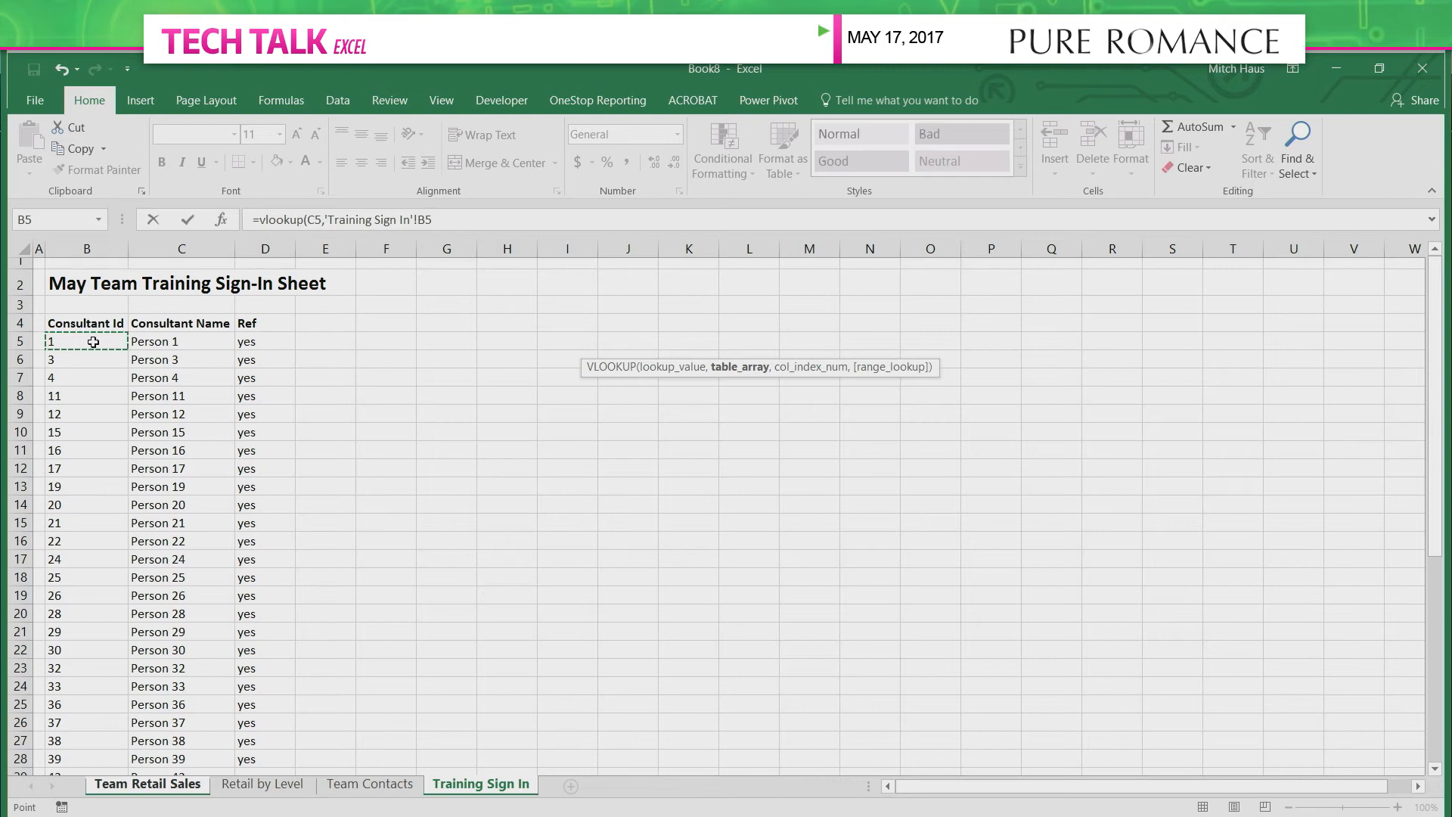
{"action": "key", "text": "shift+Right"}
{"action": "key", "text": "shift+Right"}
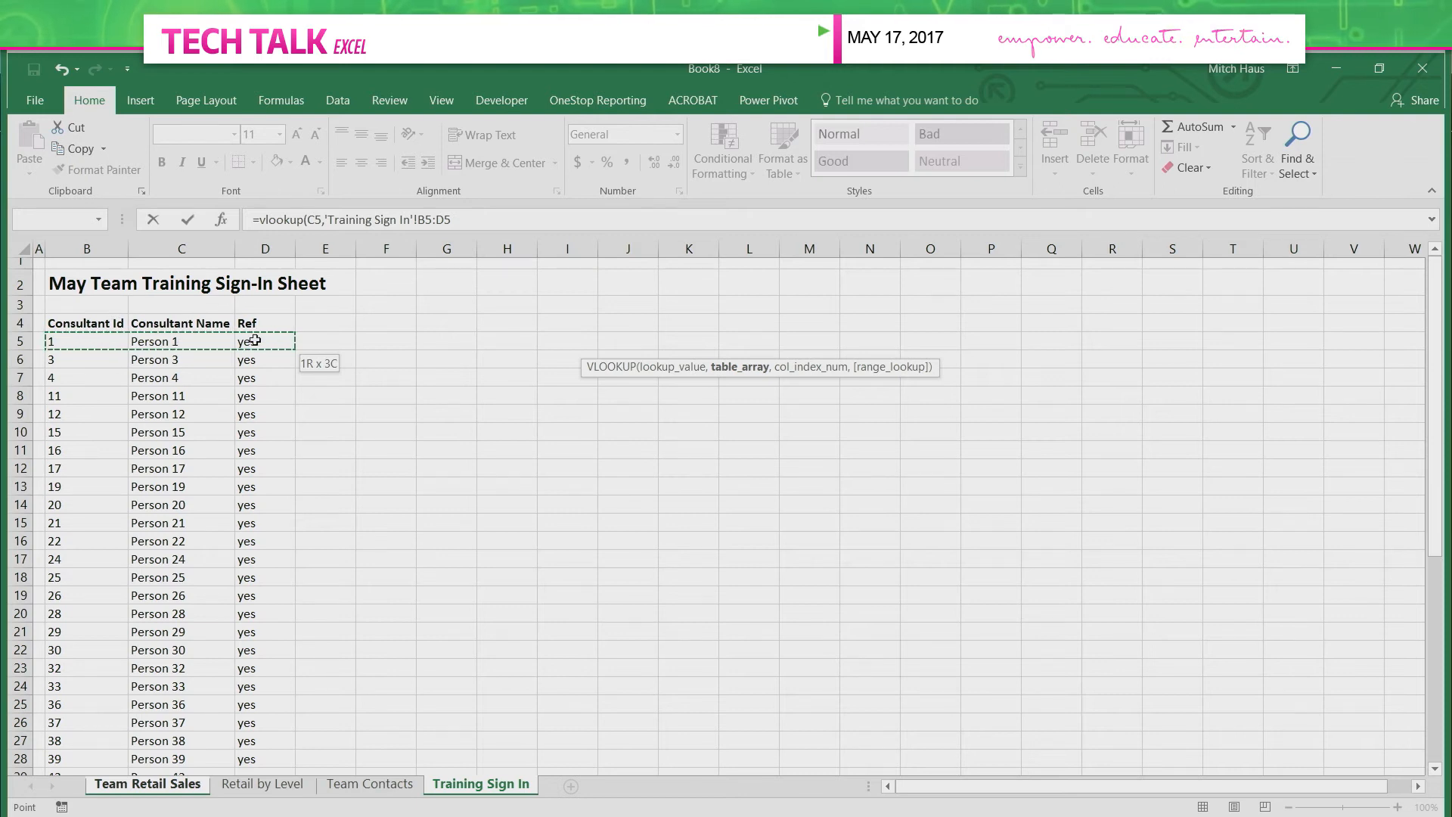
{"action": "key", "text": "ctrl+shift+Down"}
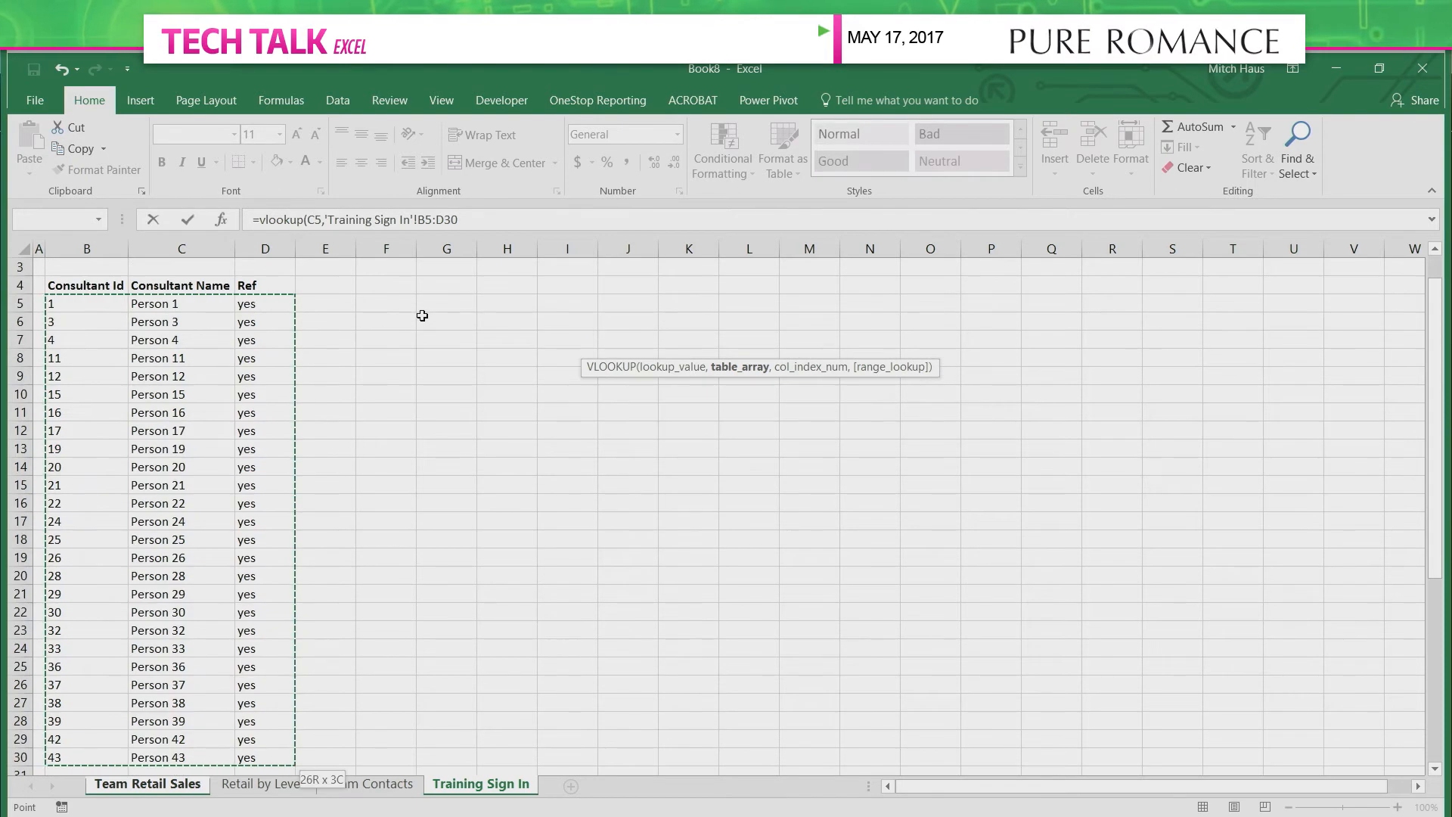
{"action": "key", "text": "F4"}
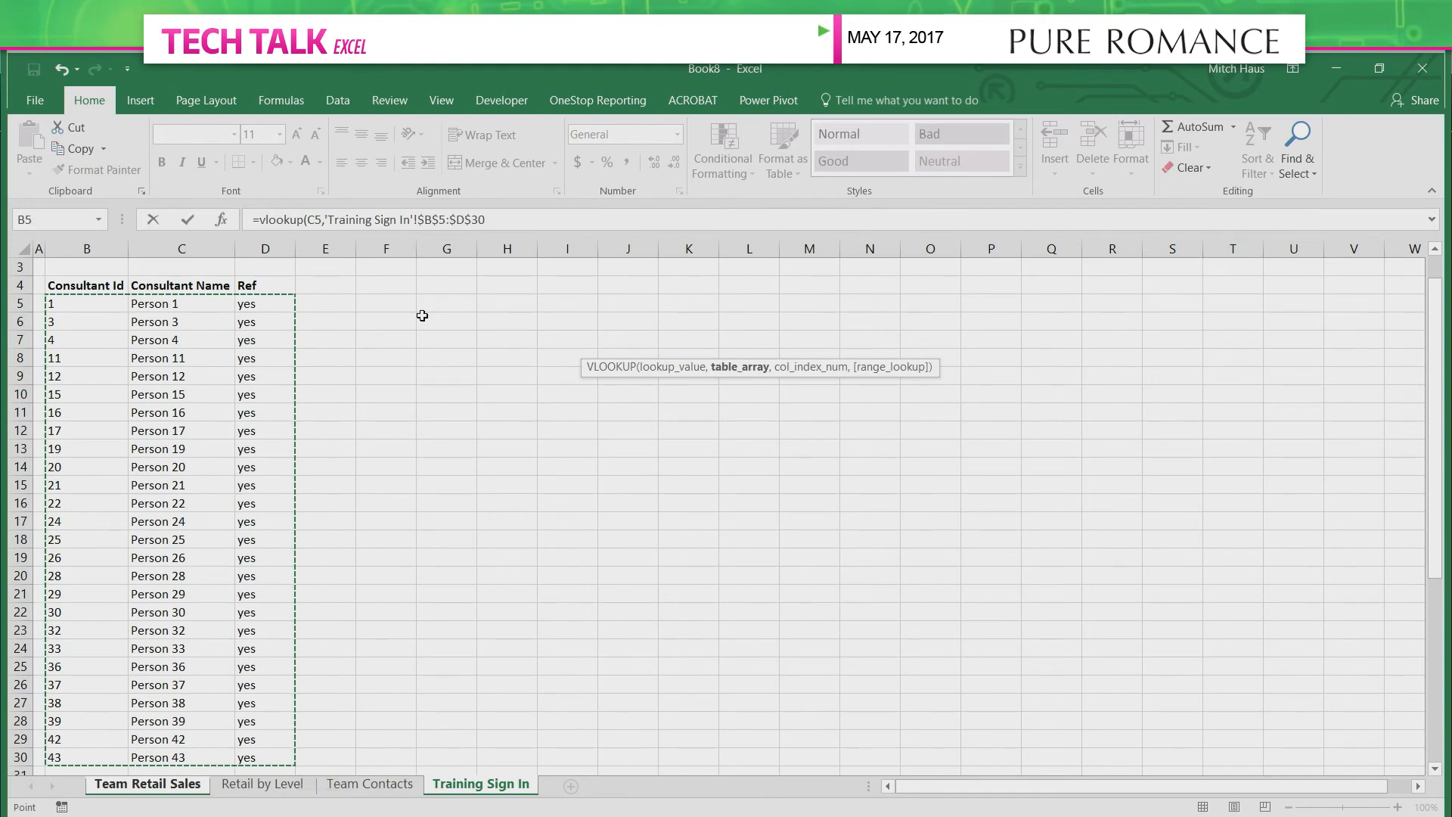
Complete the VLOOKUP with column index 3 and FALSE, and fill it down the Attended Training? column.
{"action": "left_click", "coordinate": [504, 225]}
{"action": "left_click", "coordinate": [502, 223]}
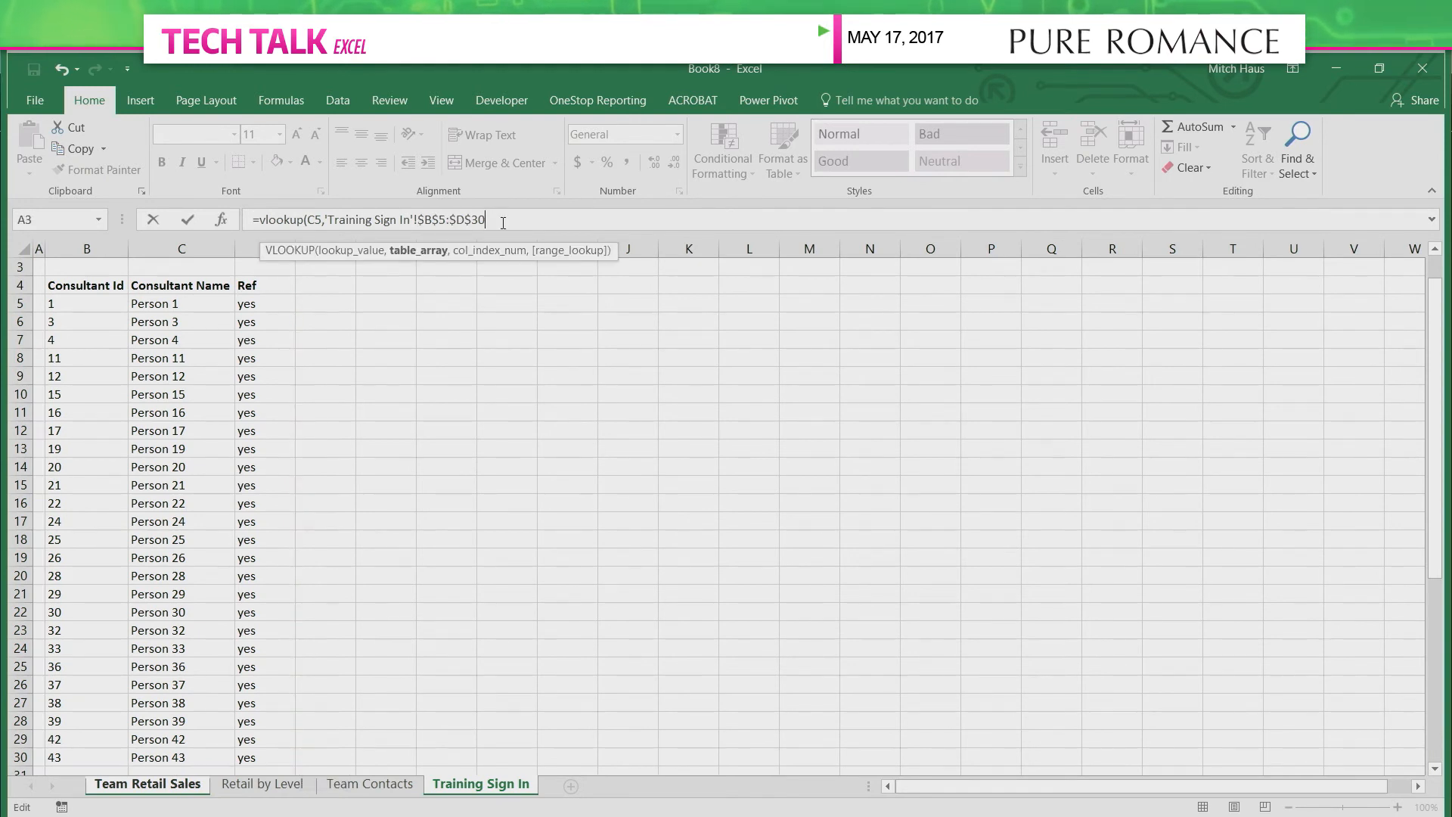
{"action": "type", "text": ","}
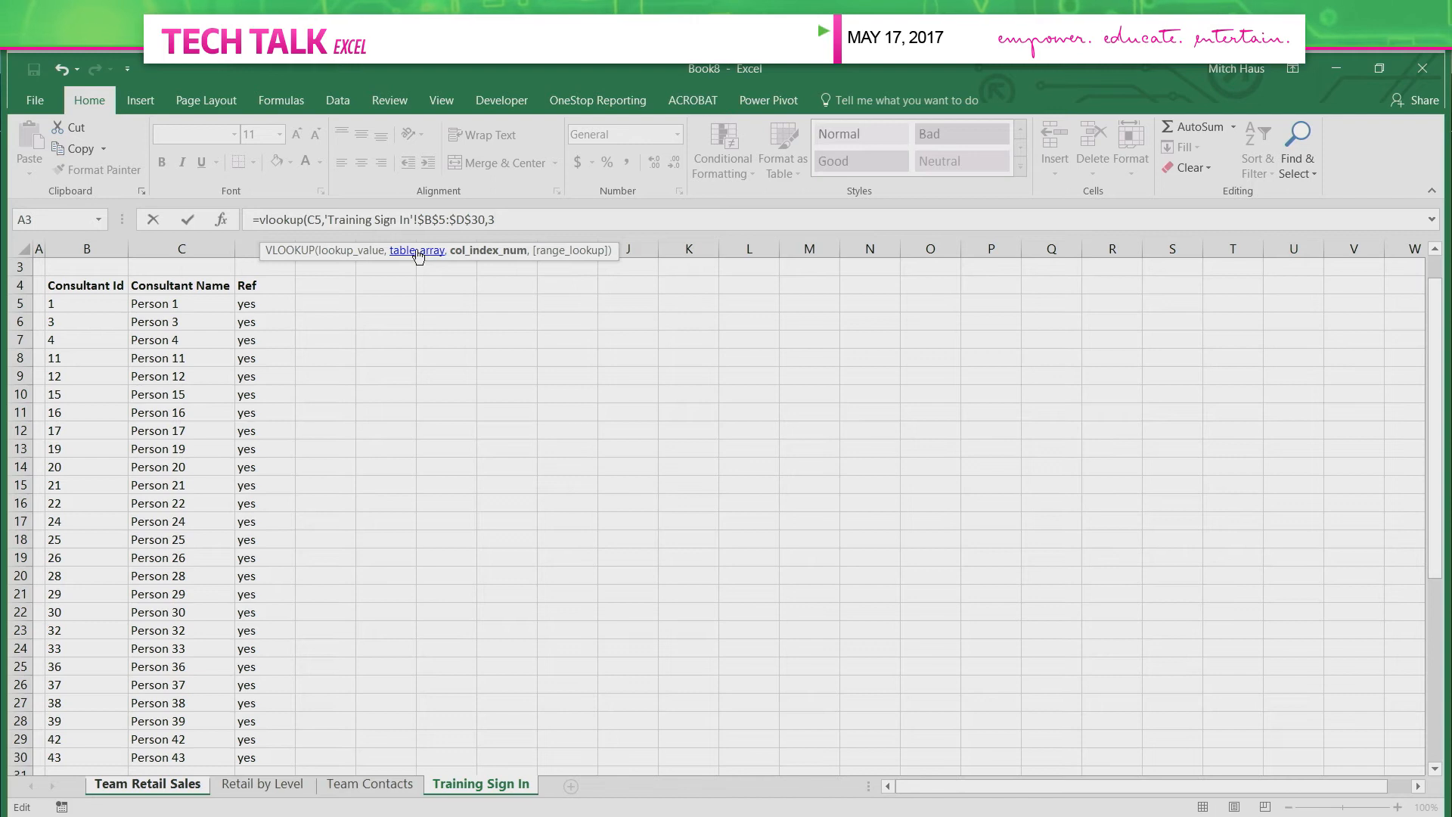
{"action": "type", "text": "3,"}
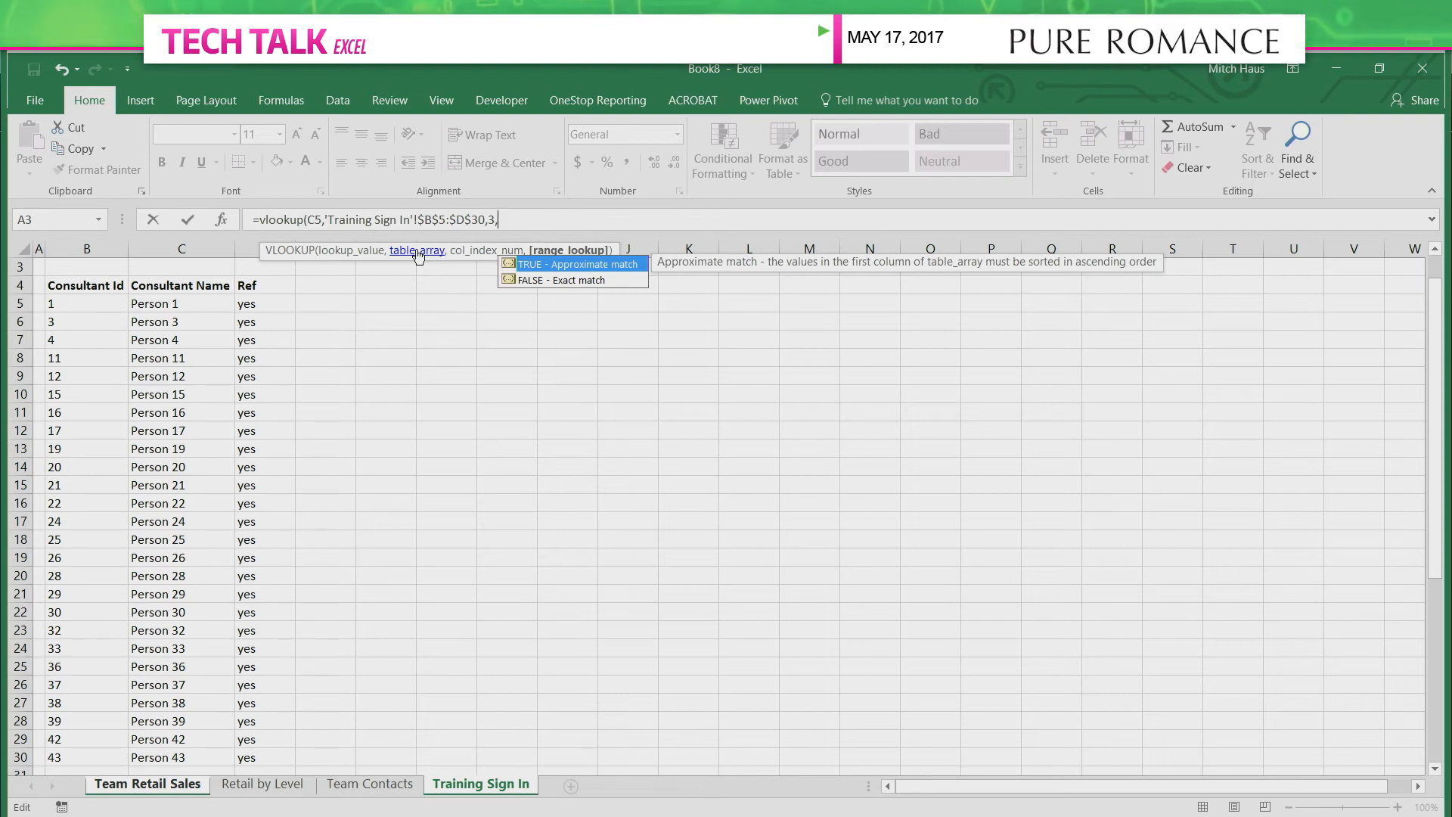
{"action": "type", "text": ")"}
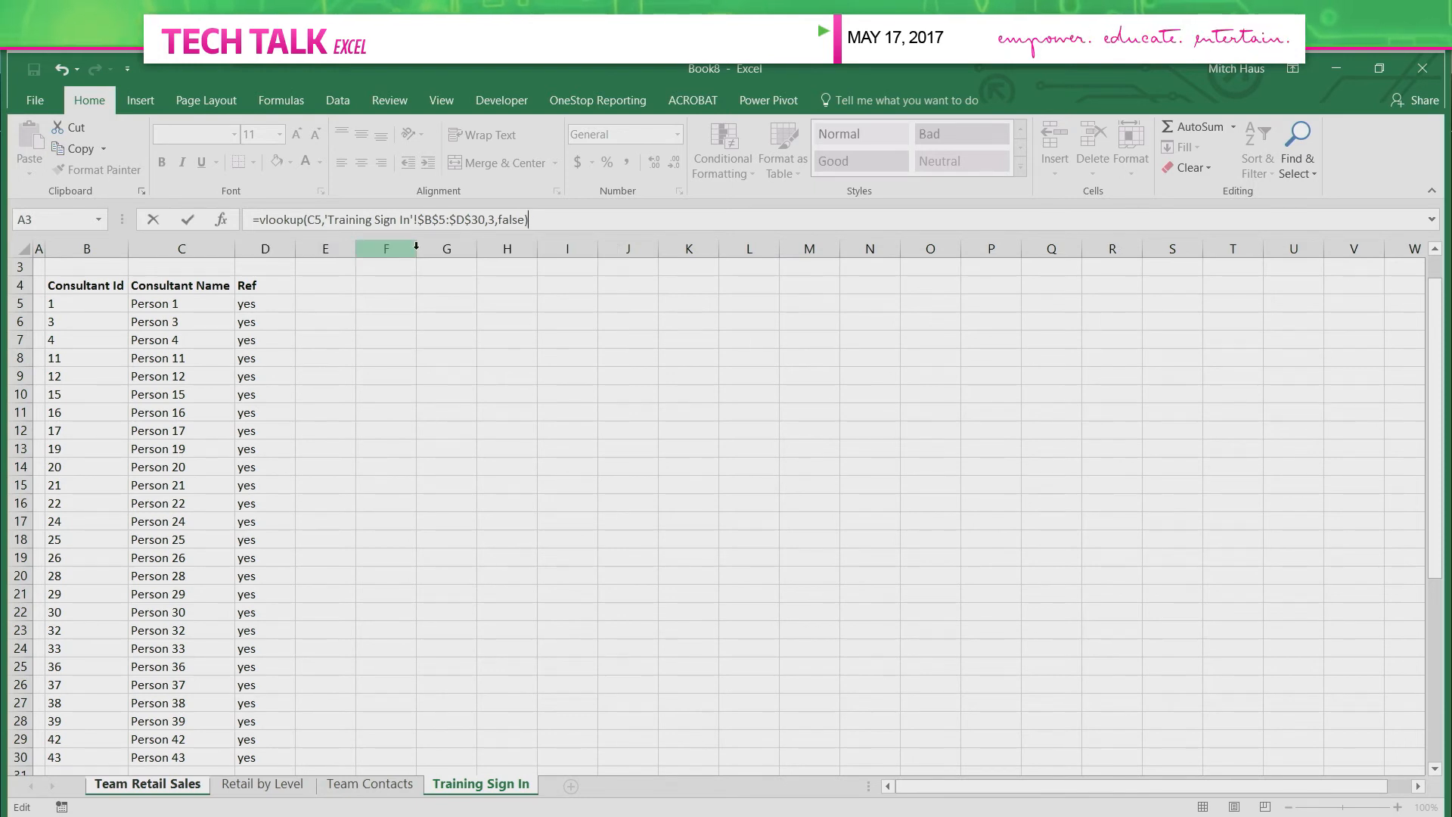
{"action": "key", "text": "Return"}
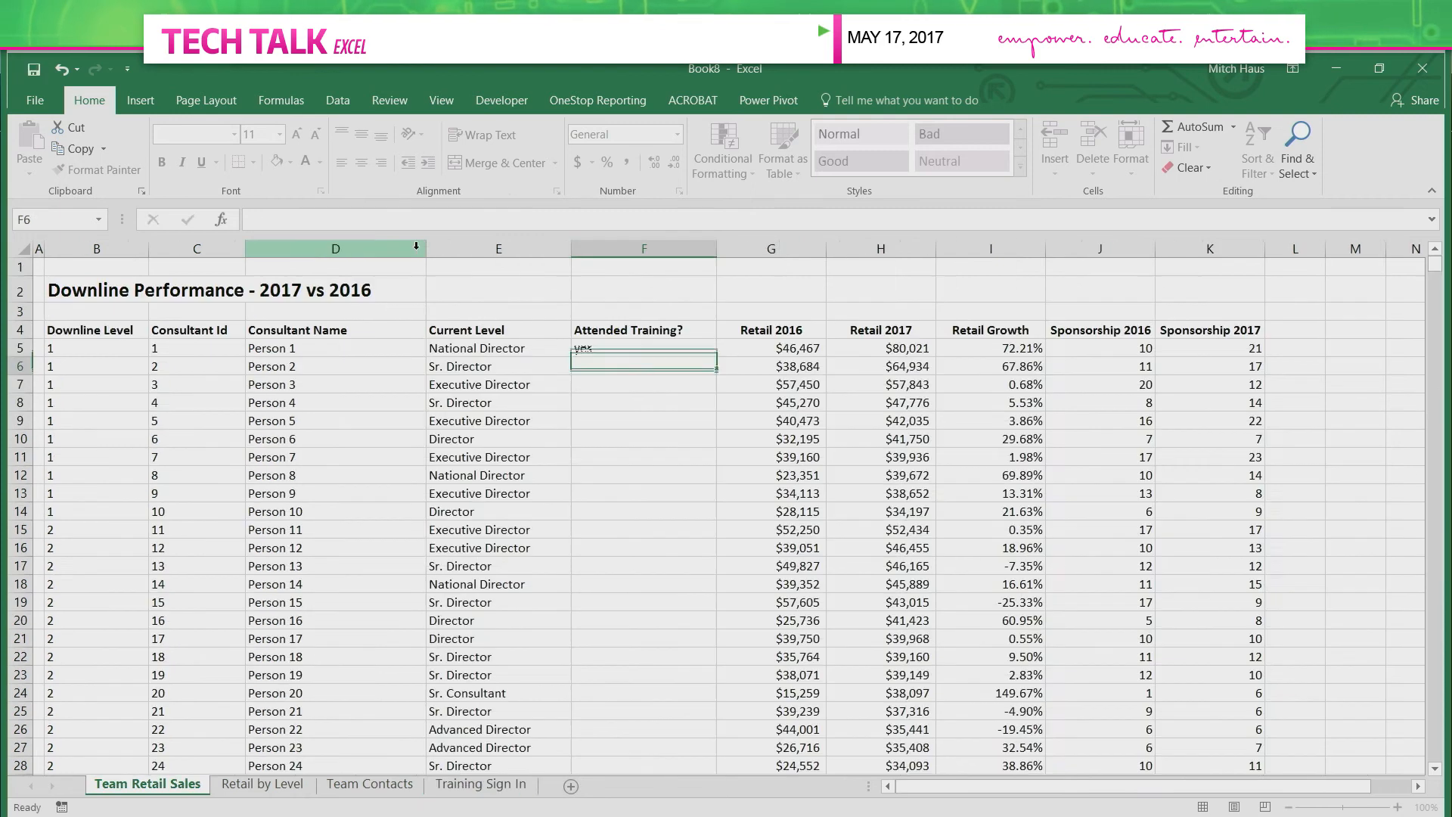
{"action": "left_click", "coordinate": [699, 347]}
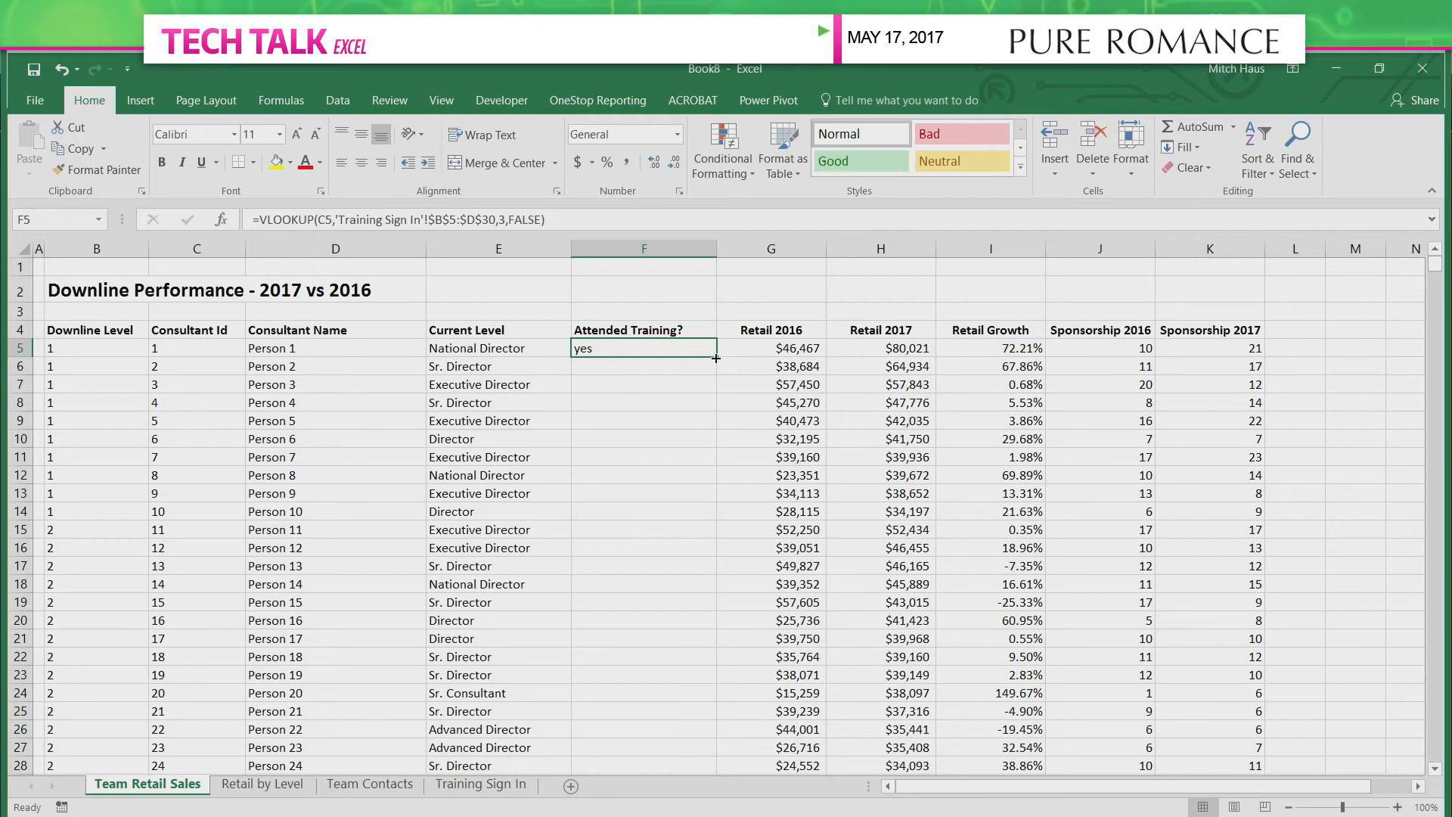
{"action": "double_click", "coordinate": [716, 358]}
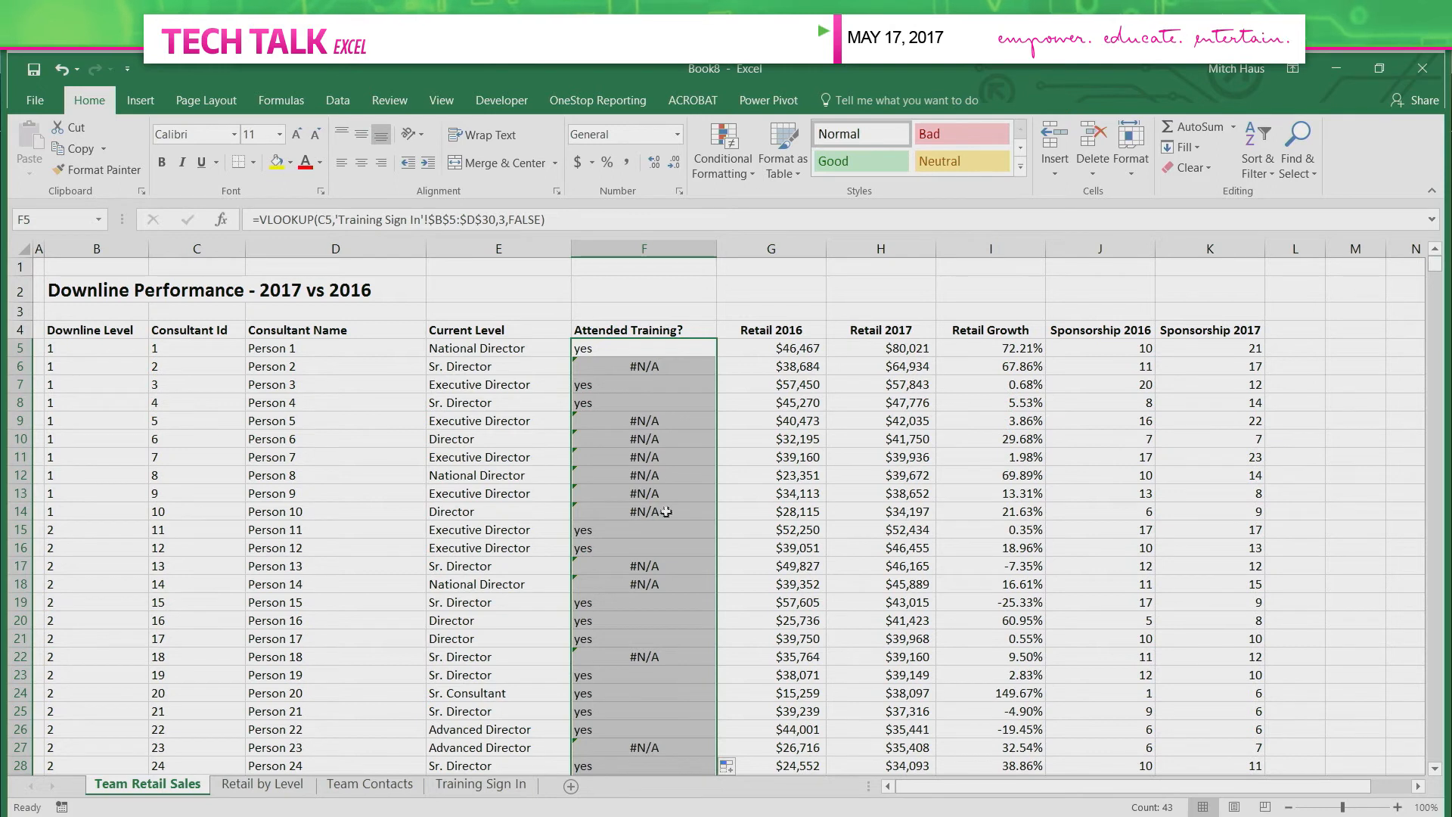
Examine the lookup results in the Attended Training? column and check them against the Training Sign In sheet.
{"action": "left_click", "coordinate": [656, 367]}
{"action": "left_click", "coordinate": [660, 423]}
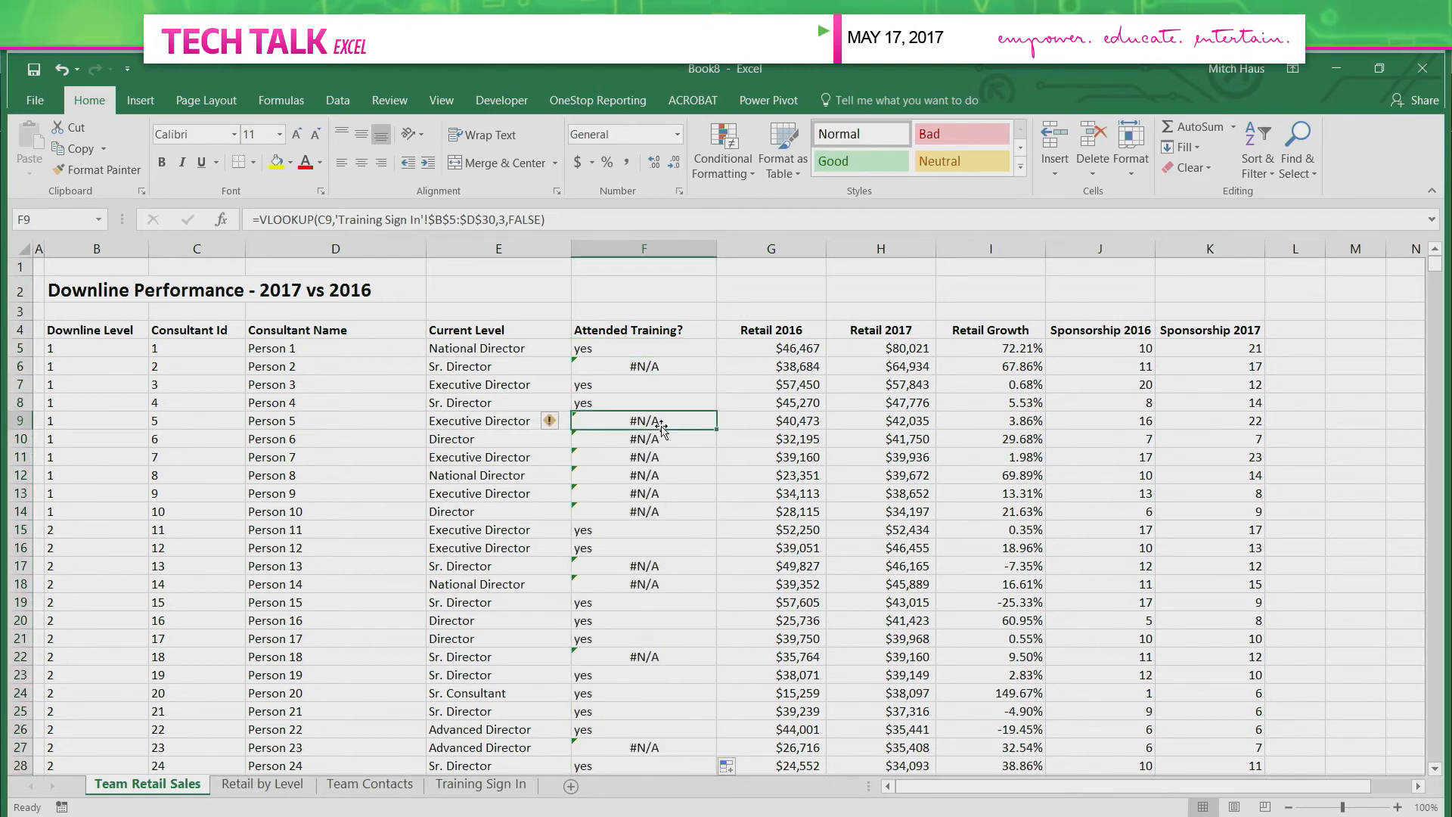
{"action": "left_click", "coordinate": [660, 438]}
{"action": "left_click", "coordinate": [658, 456]}
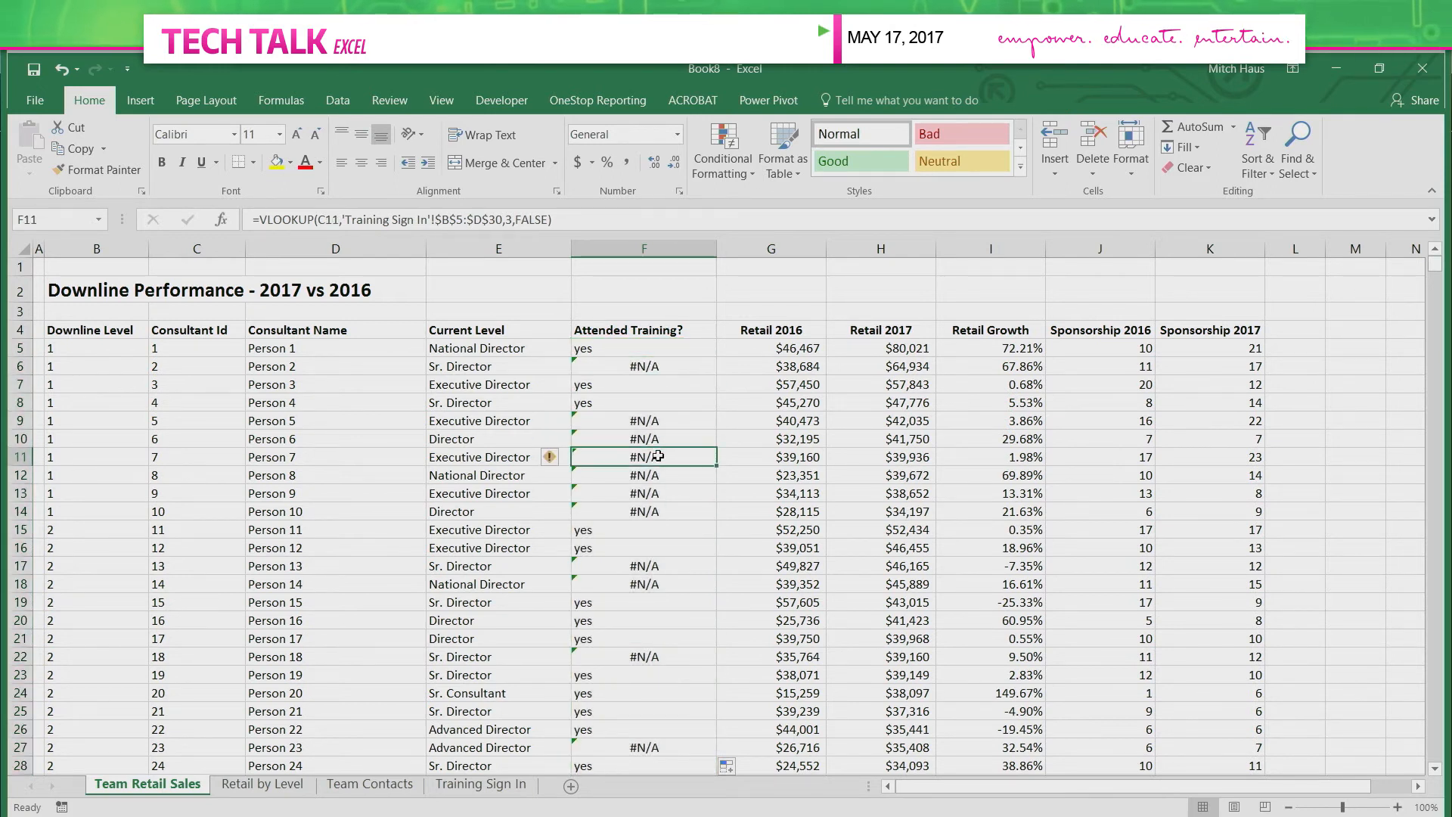
{"action": "left_click", "coordinate": [670, 425]}
{"action": "left_click", "coordinate": [684, 370]}
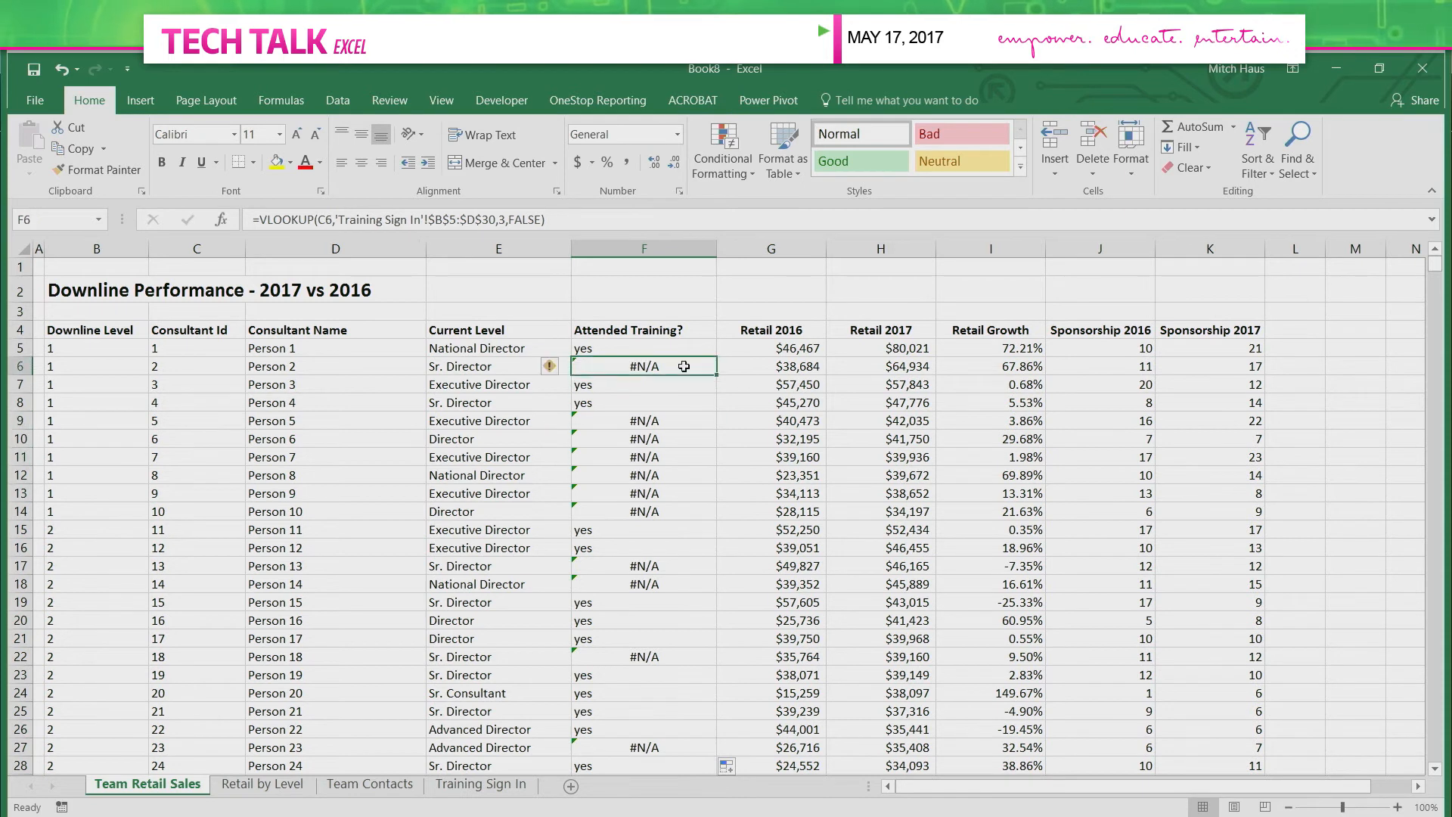
{"action": "left_click", "coordinate": [662, 347]}
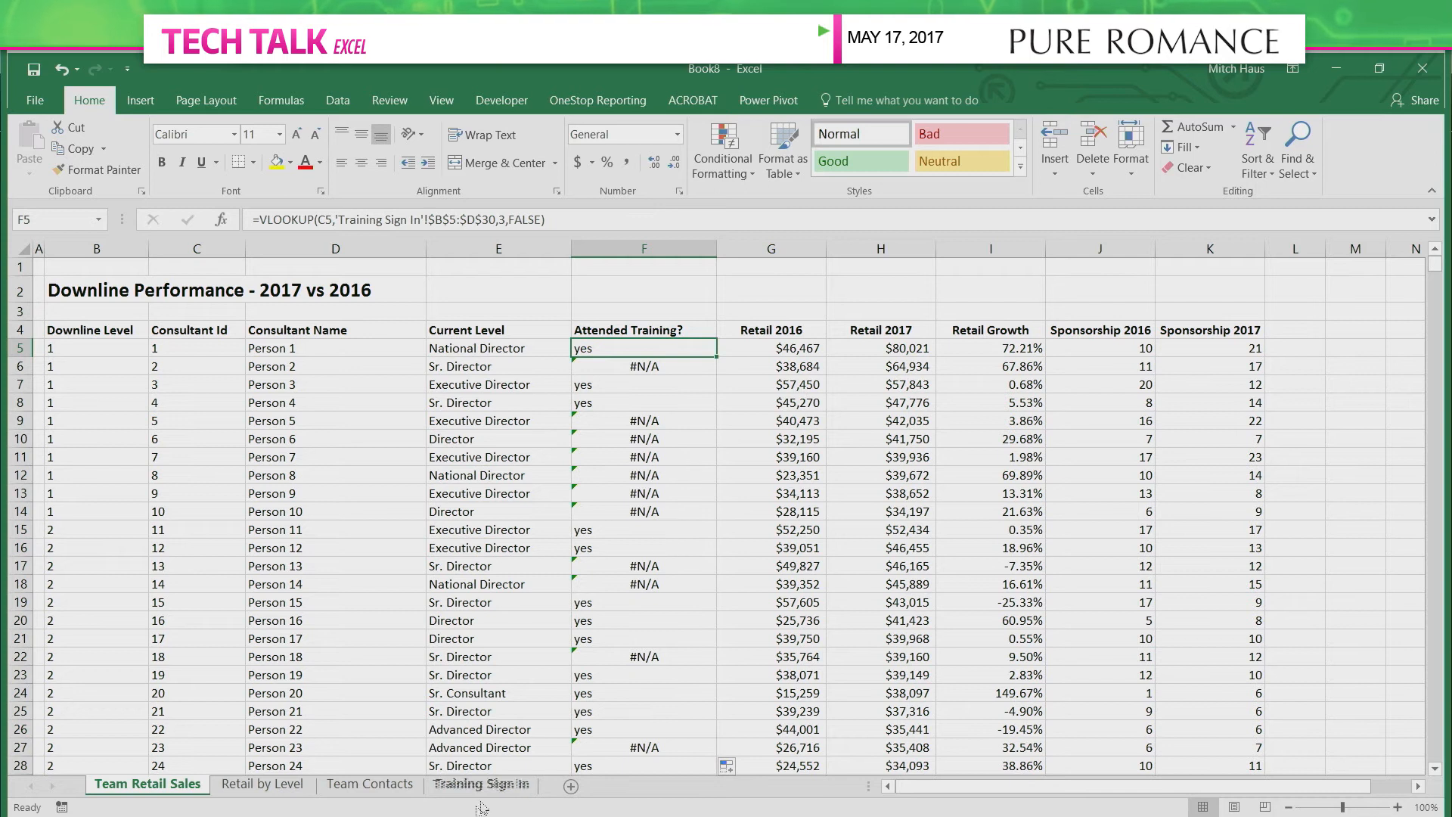
{"action": "left_click", "coordinate": [458, 785]}
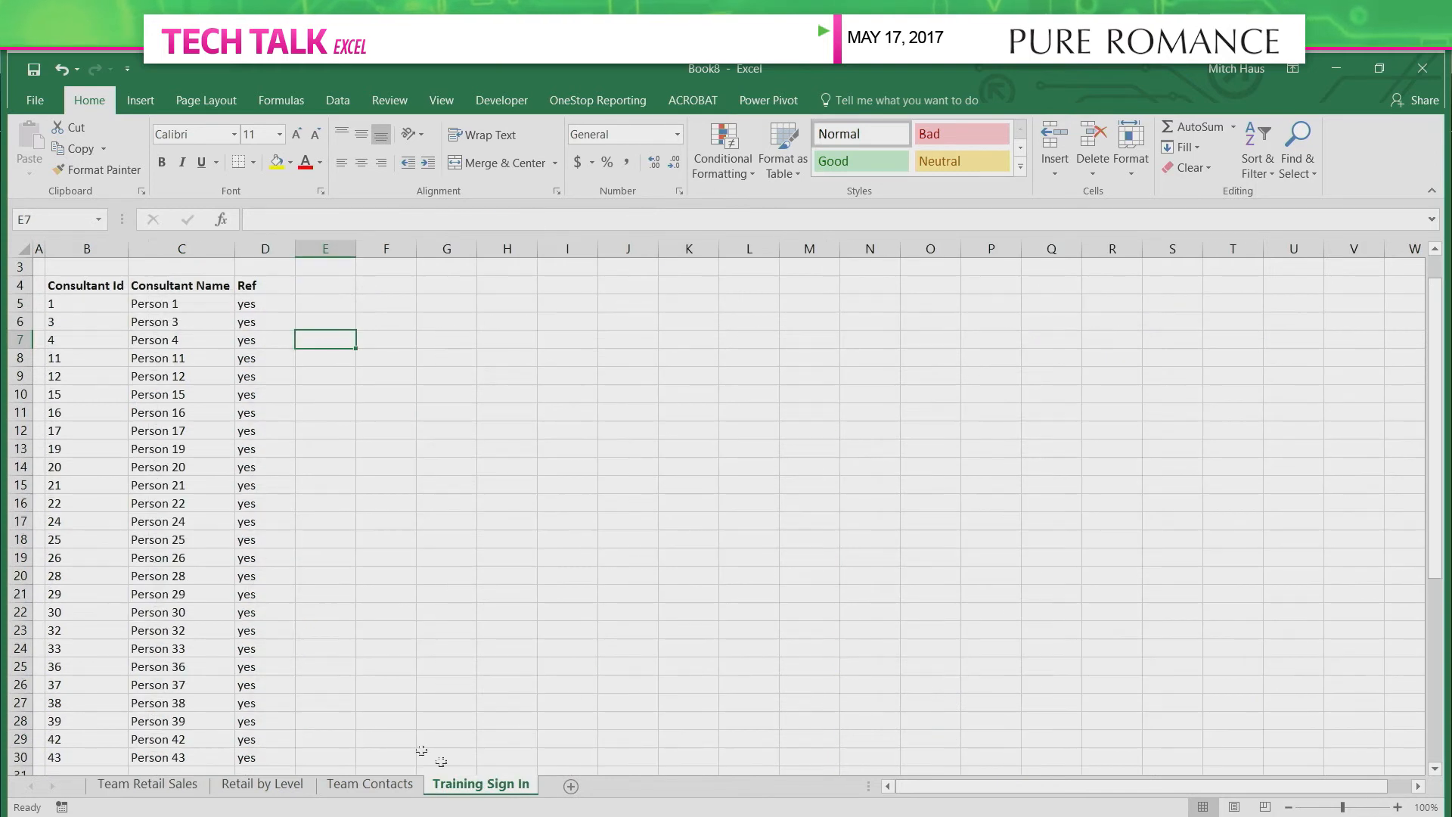
{"action": "left_click", "coordinate": [160, 783]}
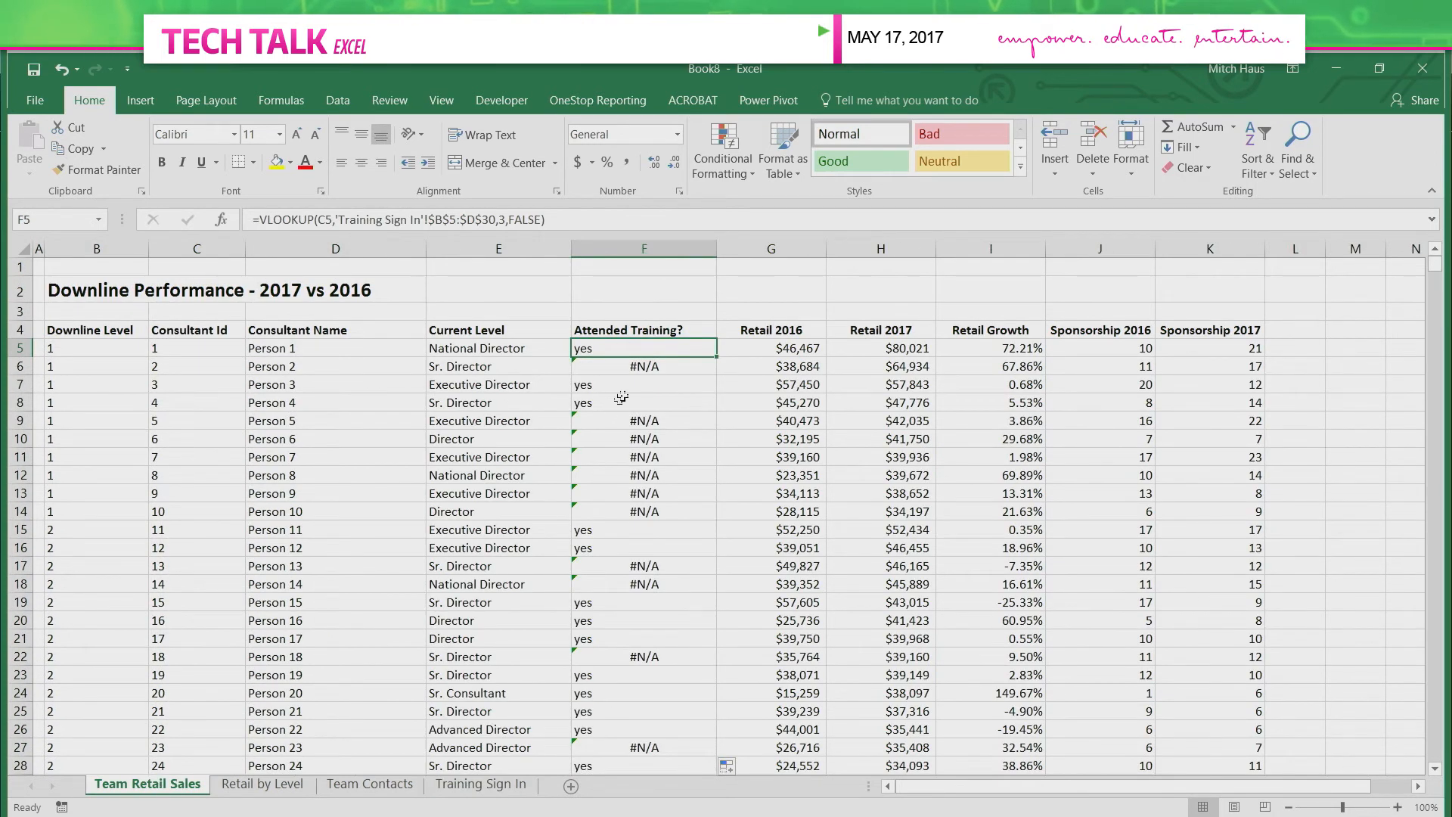
Wrap the VLOOKUP in F5 in IFERROR with "No" as the value for errors.
{"action": "left_click", "coordinate": [259, 220]}
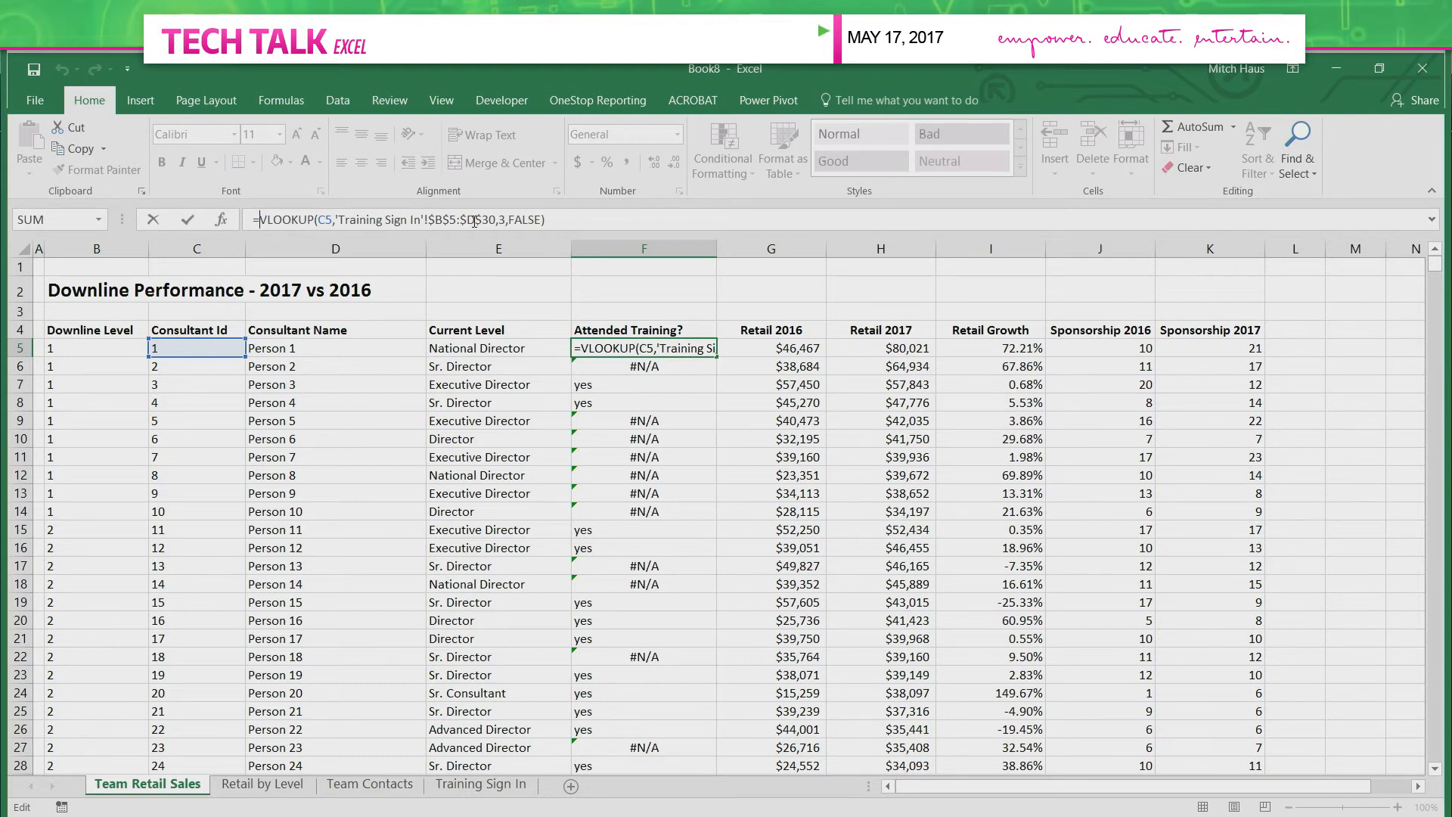
{"action": "type", "text": "iferror"}
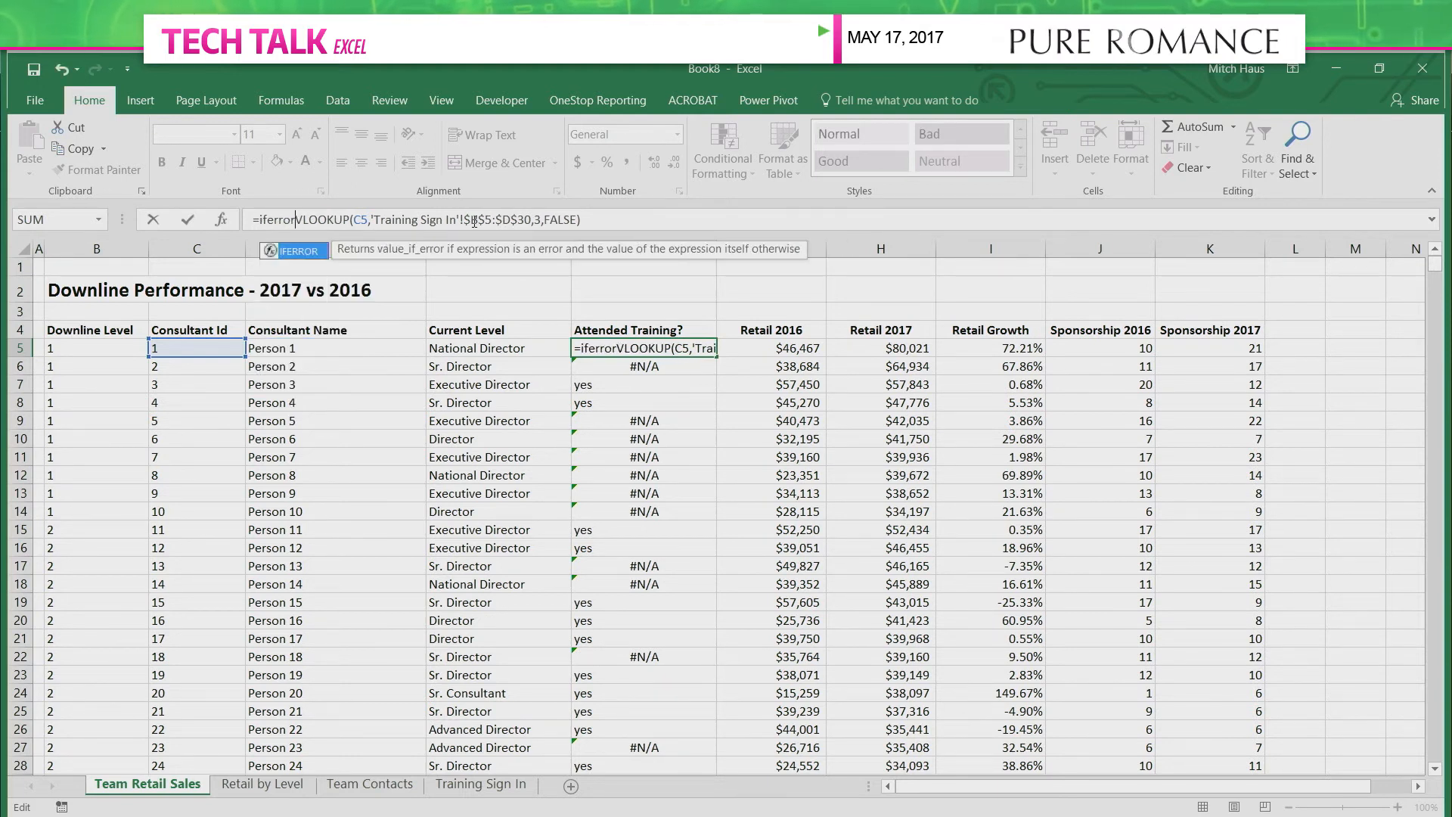
{"action": "type", "text": "("}
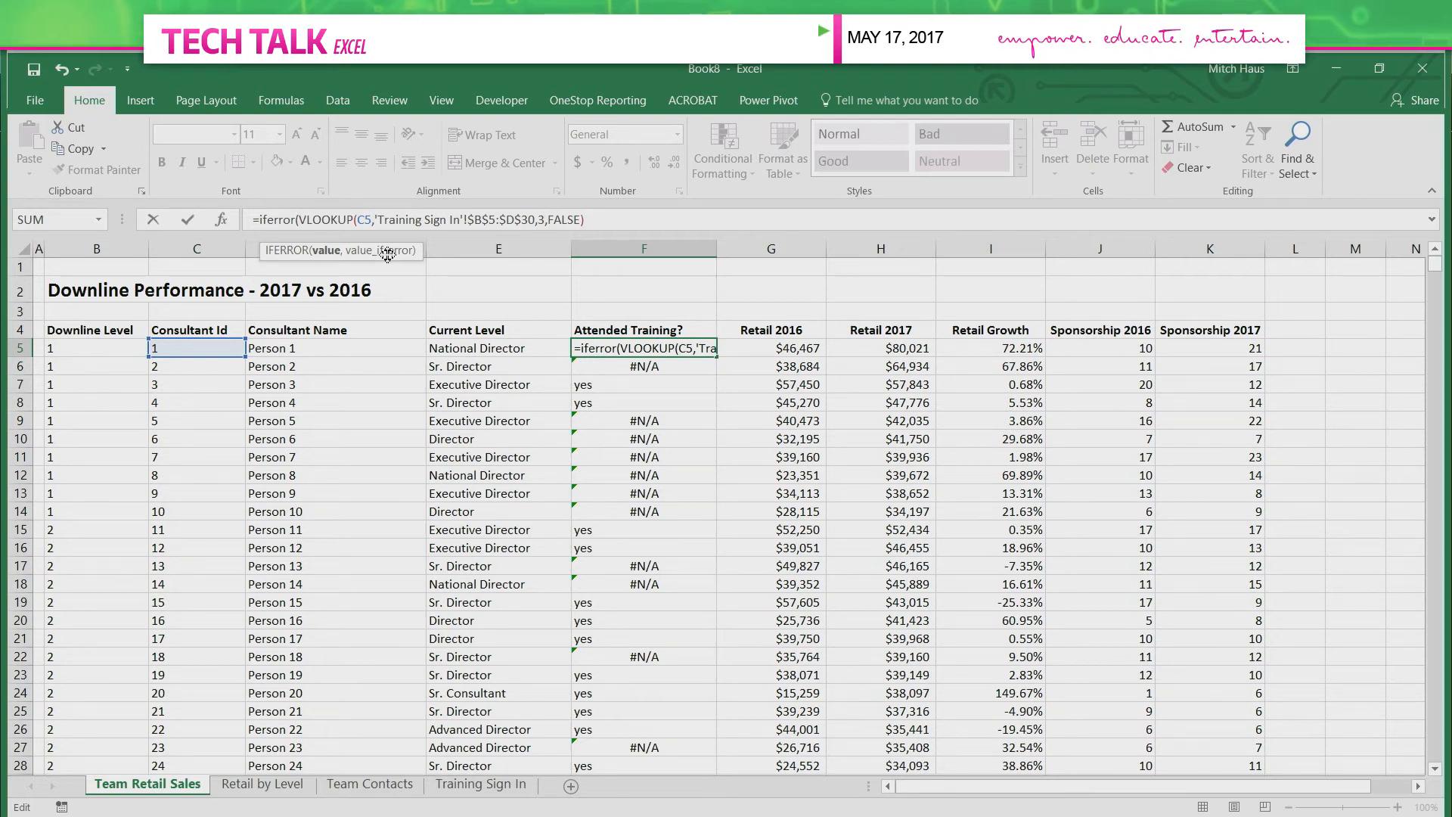
{"action": "type", "text": ",\"No"}
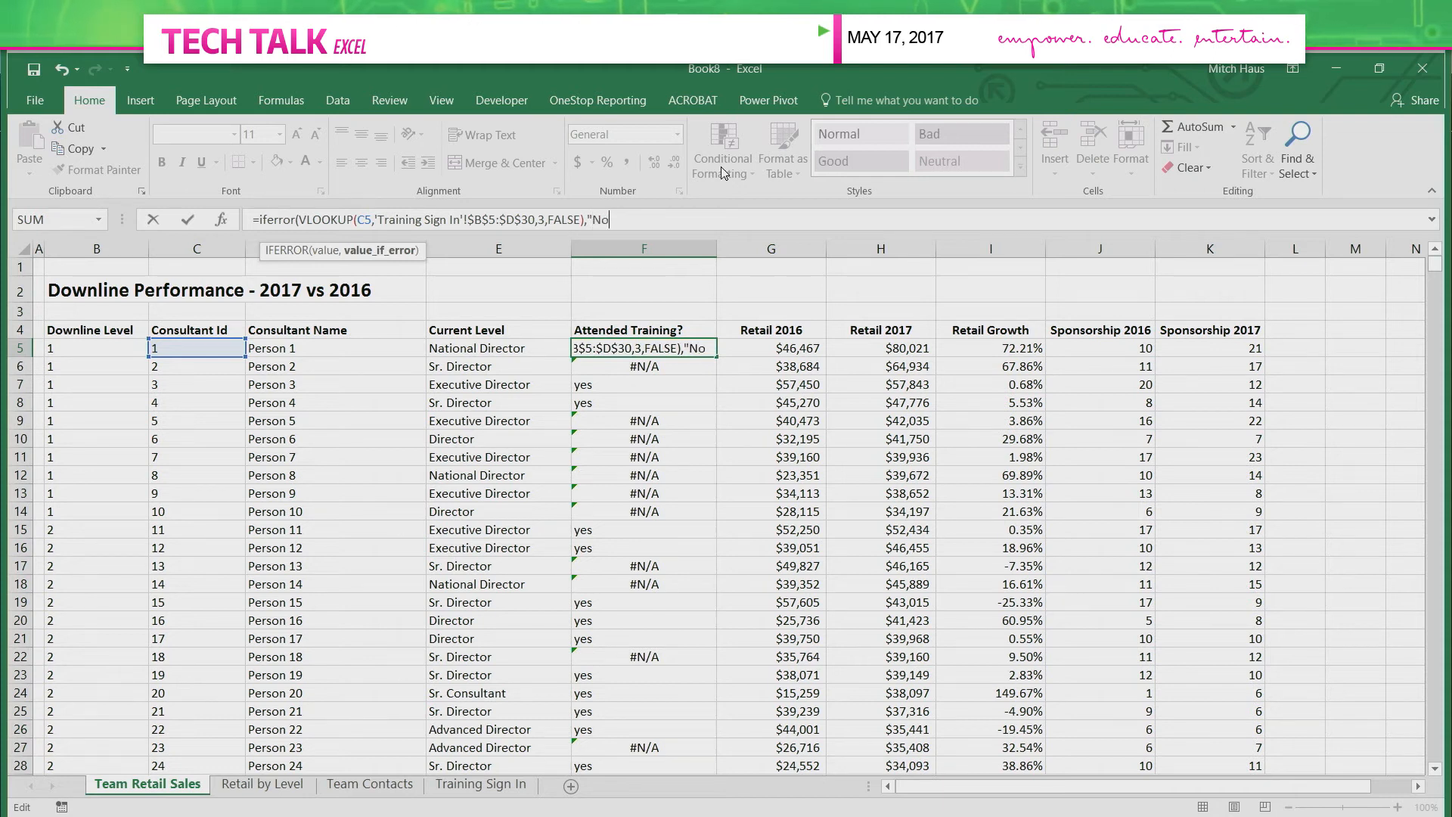
{"action": "type", "text": "\")"}
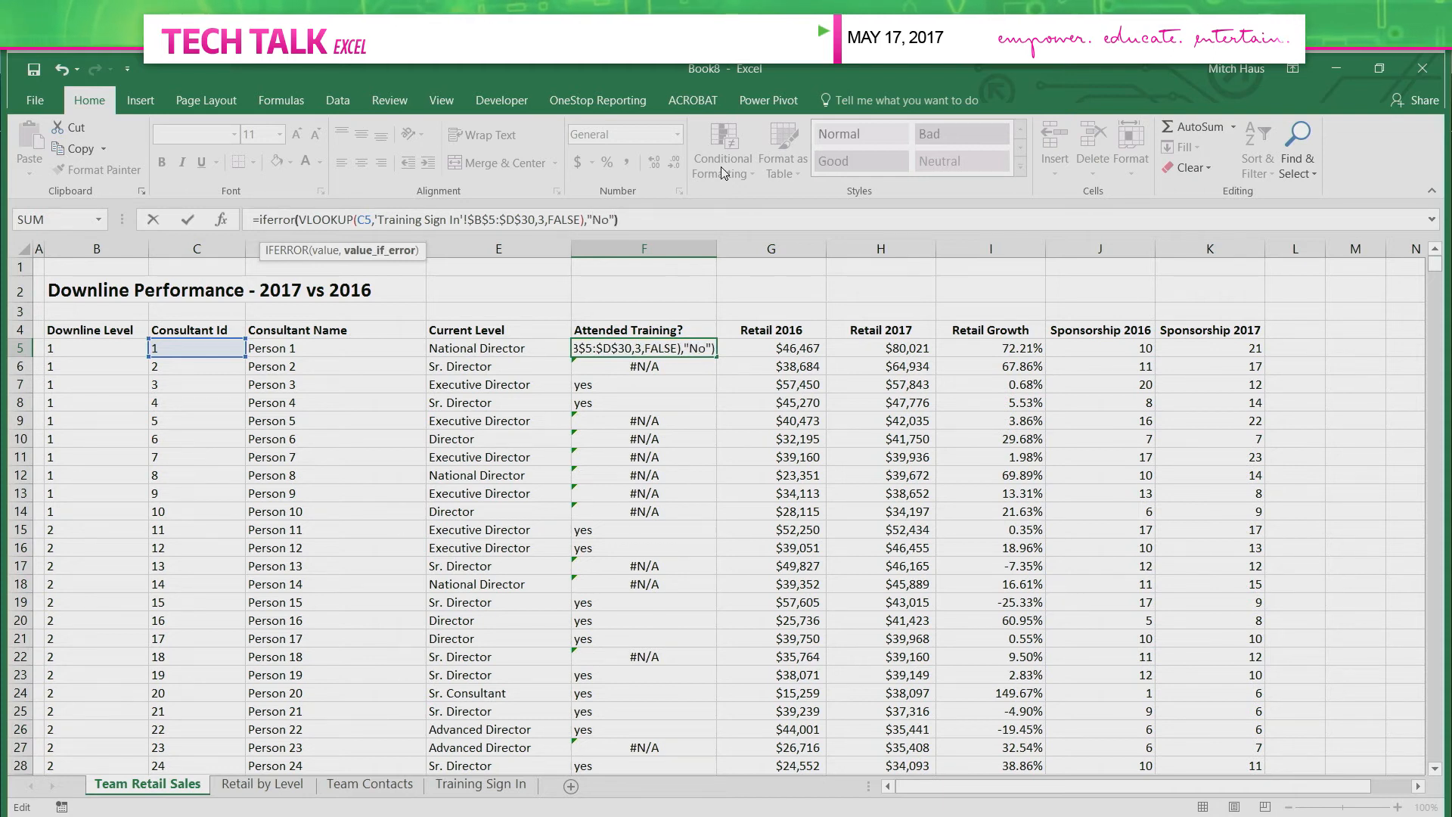
{"action": "key", "text": "Return"}
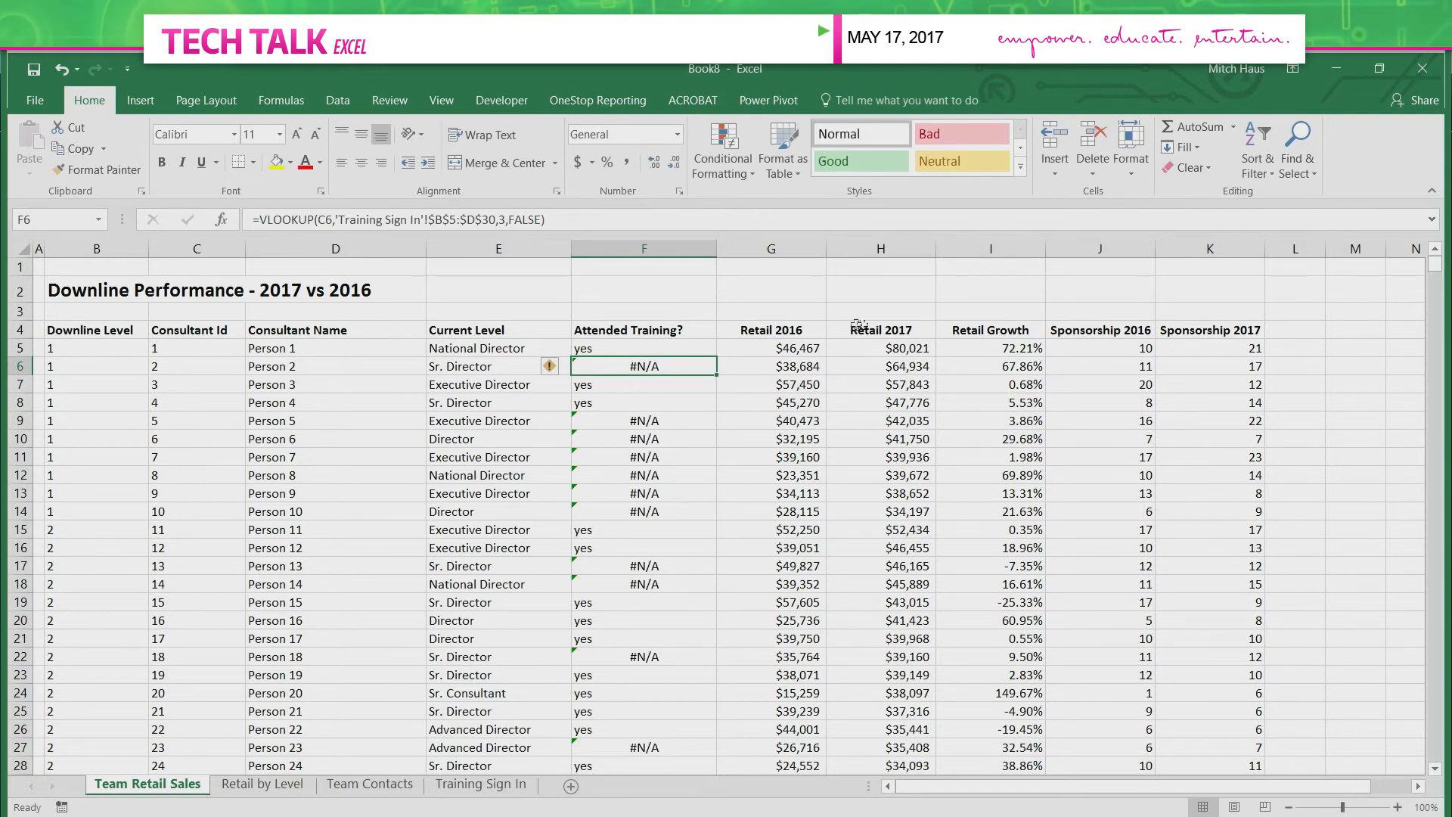
Fill the IFERROR formula from F5 down the Attended Training? column and center its values.
{"action": "left_click", "coordinate": [694, 351]}
{"action": "double_click", "coordinate": [716, 357]}
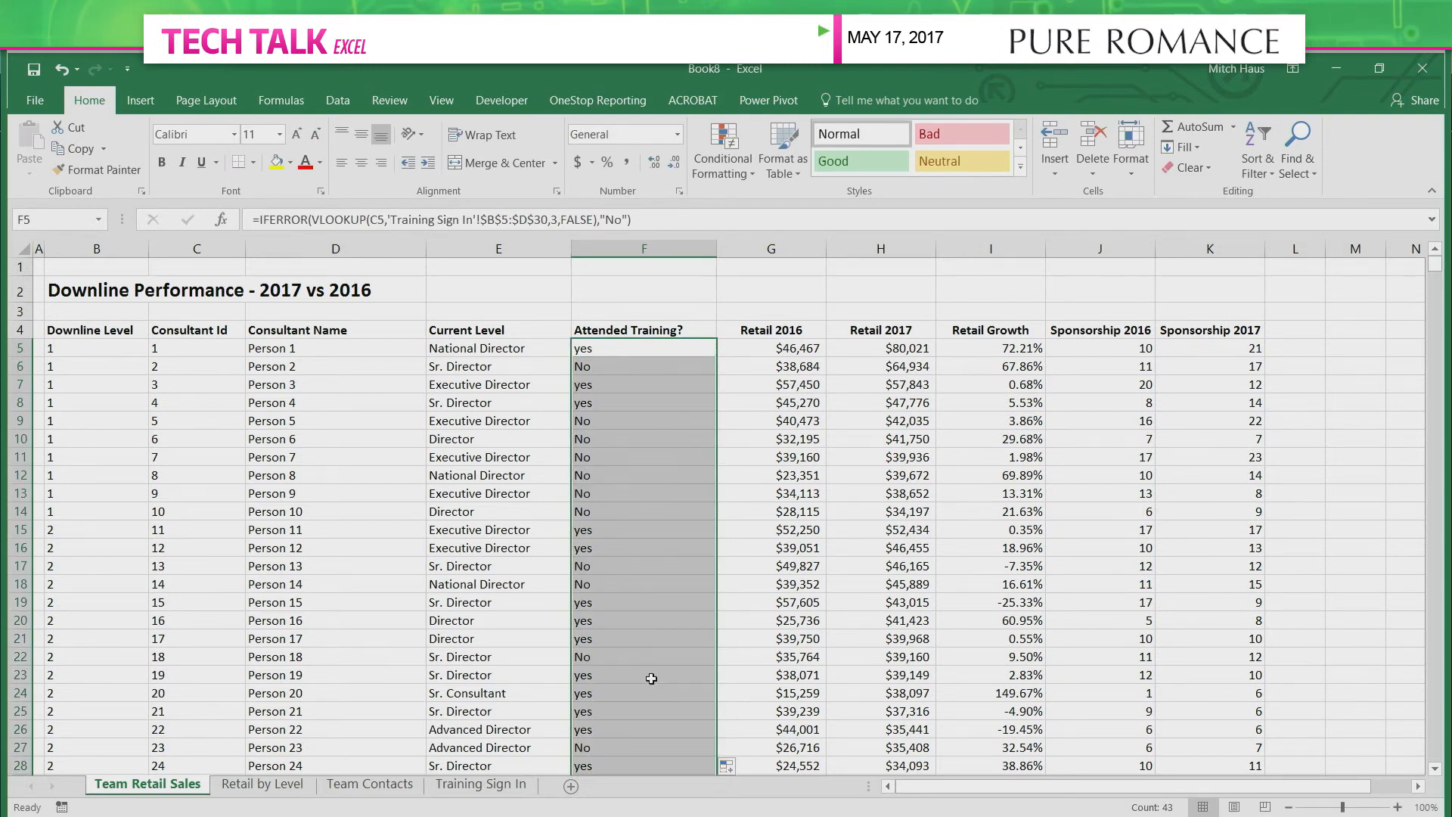
{"action": "left_click", "coordinate": [382, 163]}
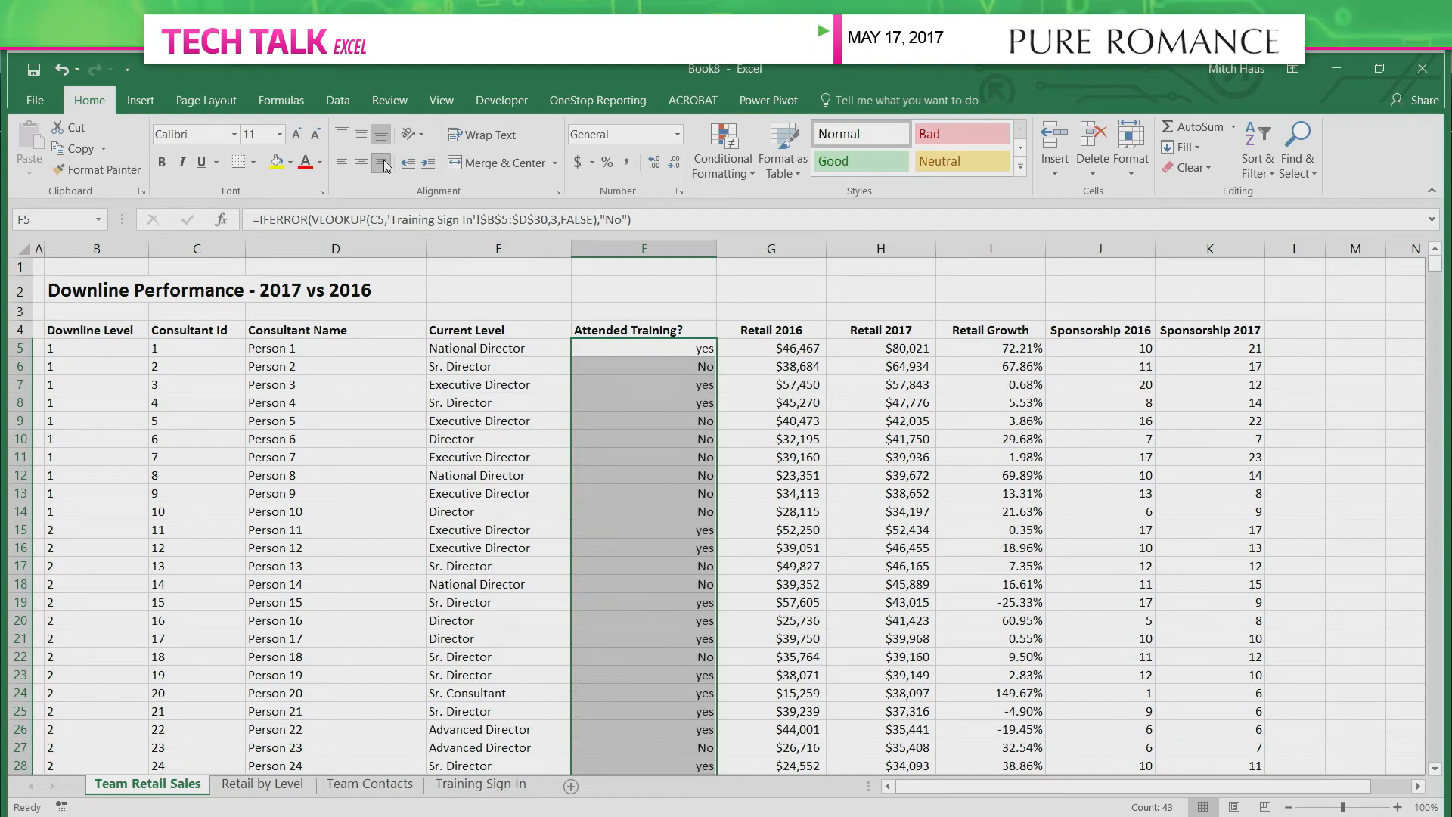
{"action": "left_click", "coordinate": [363, 165]}
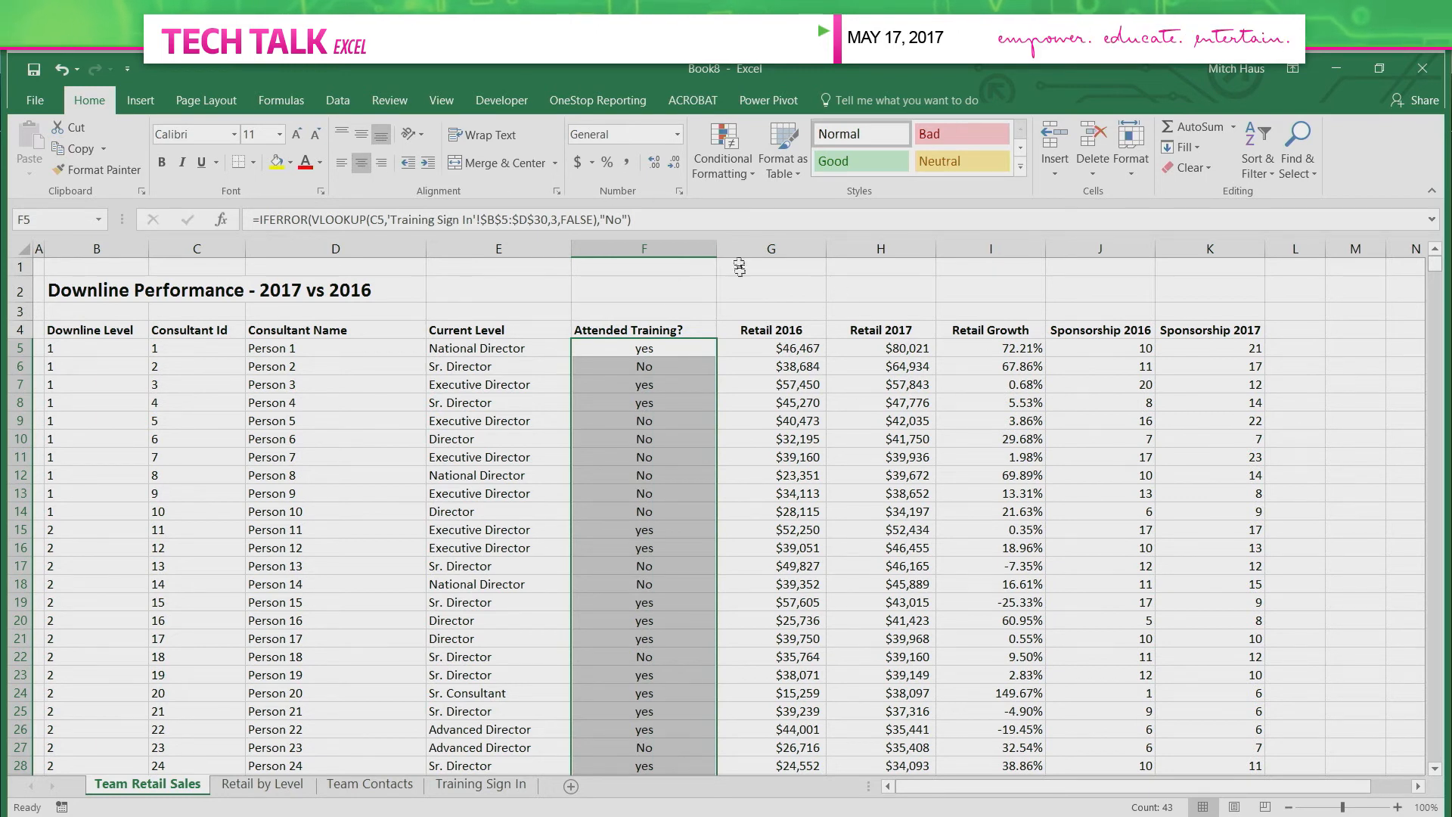
Highlight the Attended Training? cells containing "No" with Light Red Fill with Dark Red Text using a Text that Contains rule.
{"action": "left_click", "coordinate": [723, 151]}
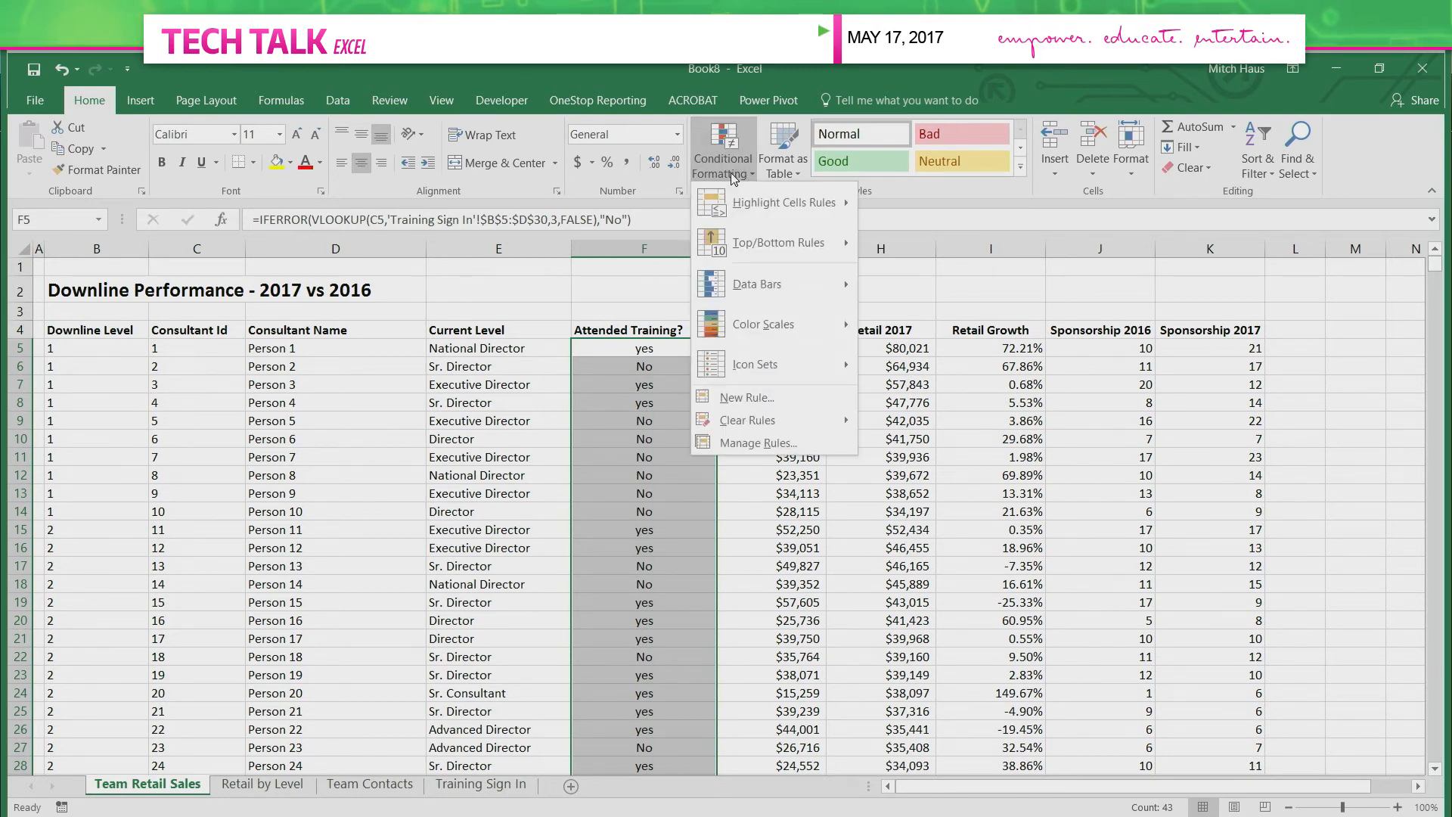
{"action": "mouse_move", "coordinate": [744, 211]}
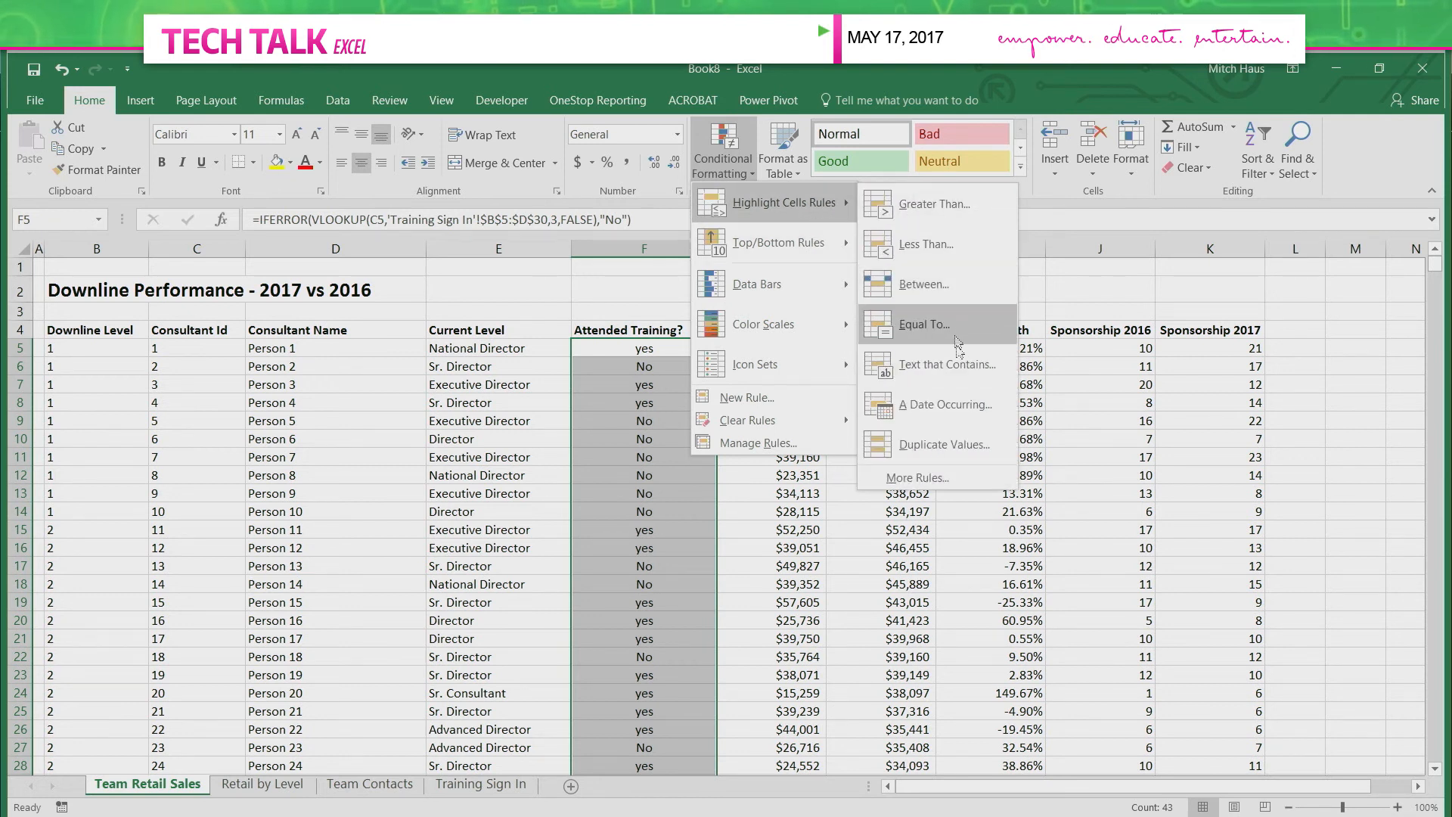
{"action": "left_click", "coordinate": [957, 366]}
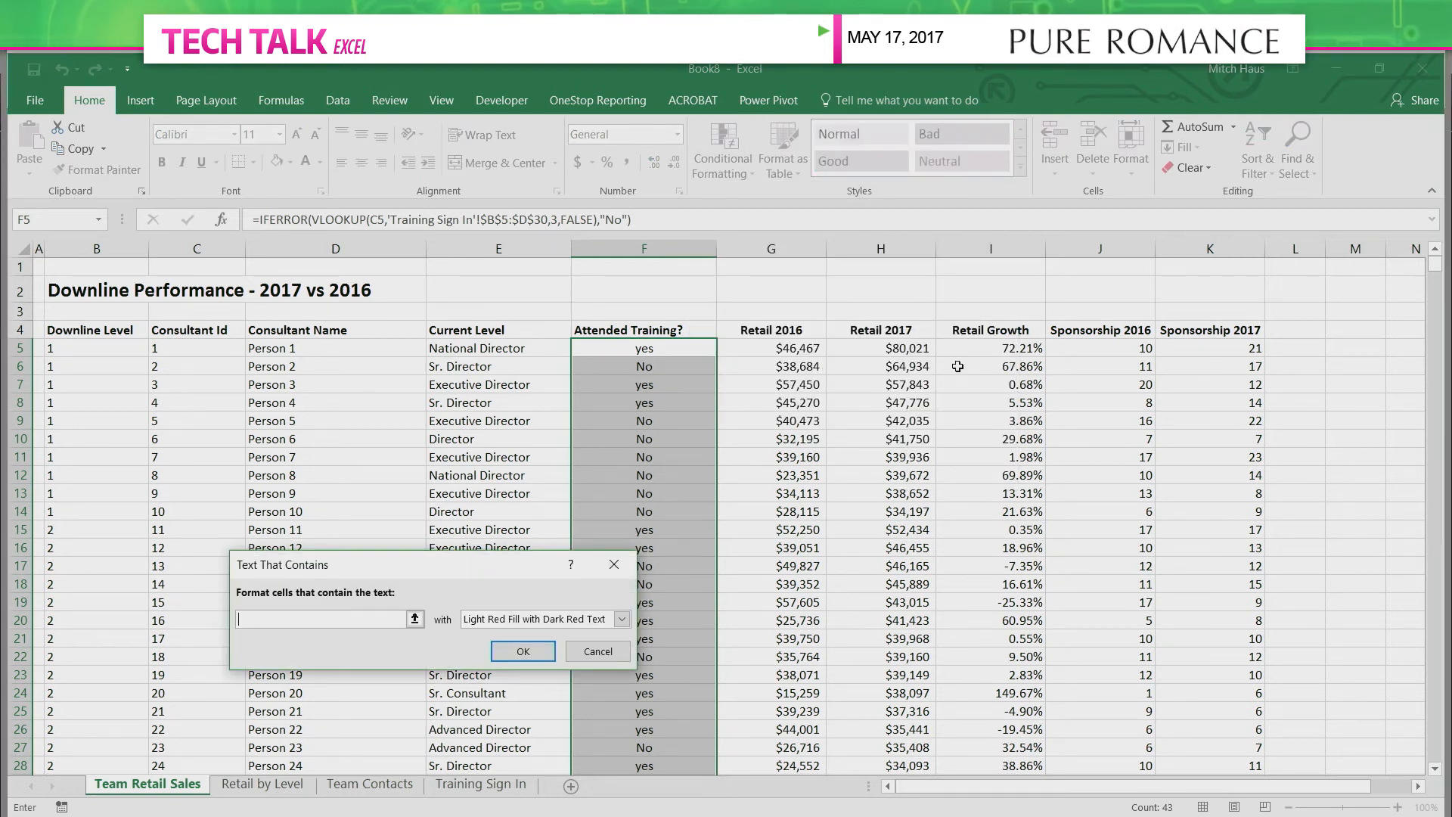
{"action": "type", "text": "No"}
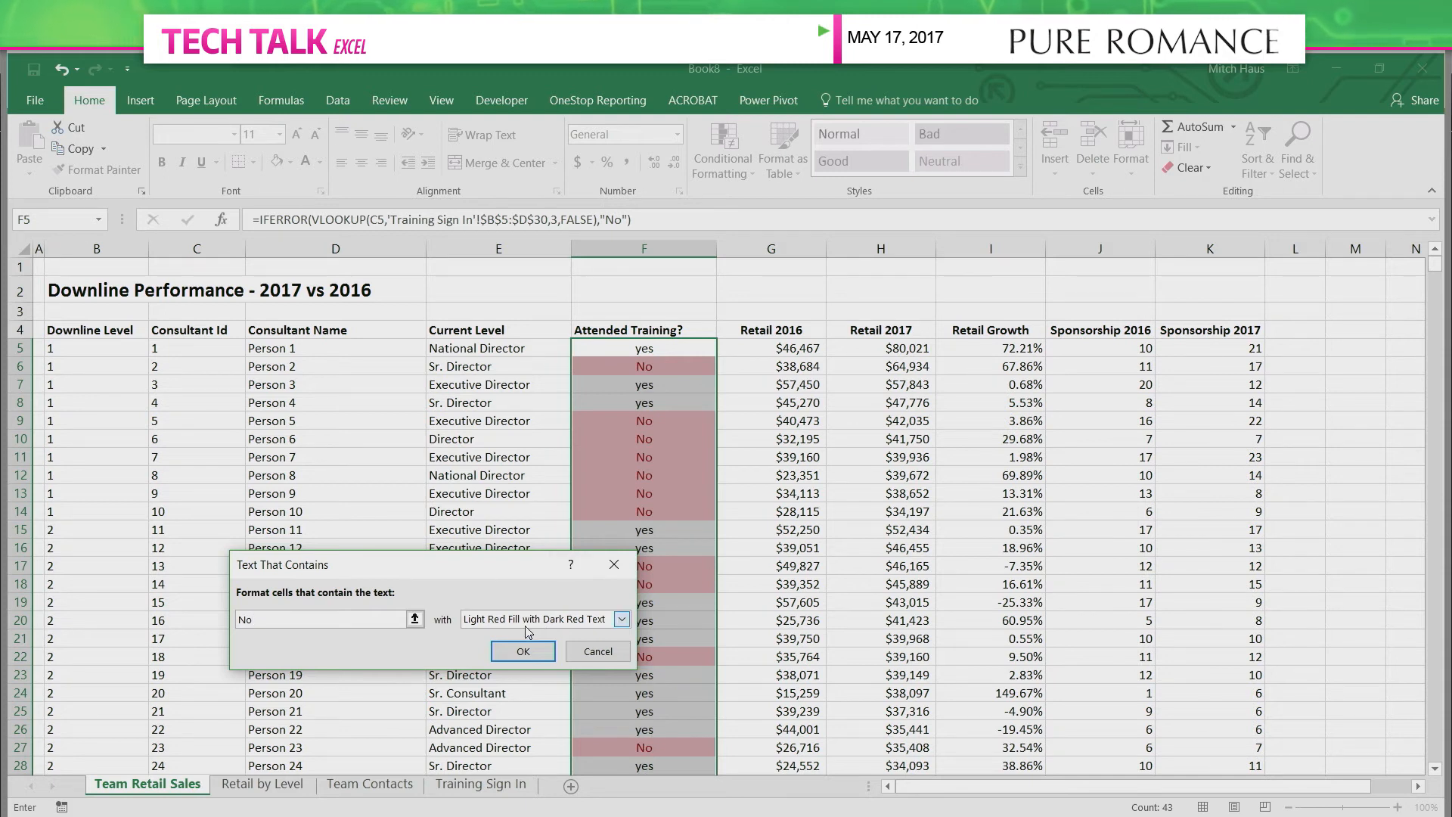
{"action": "left_click", "coordinate": [533, 652]}
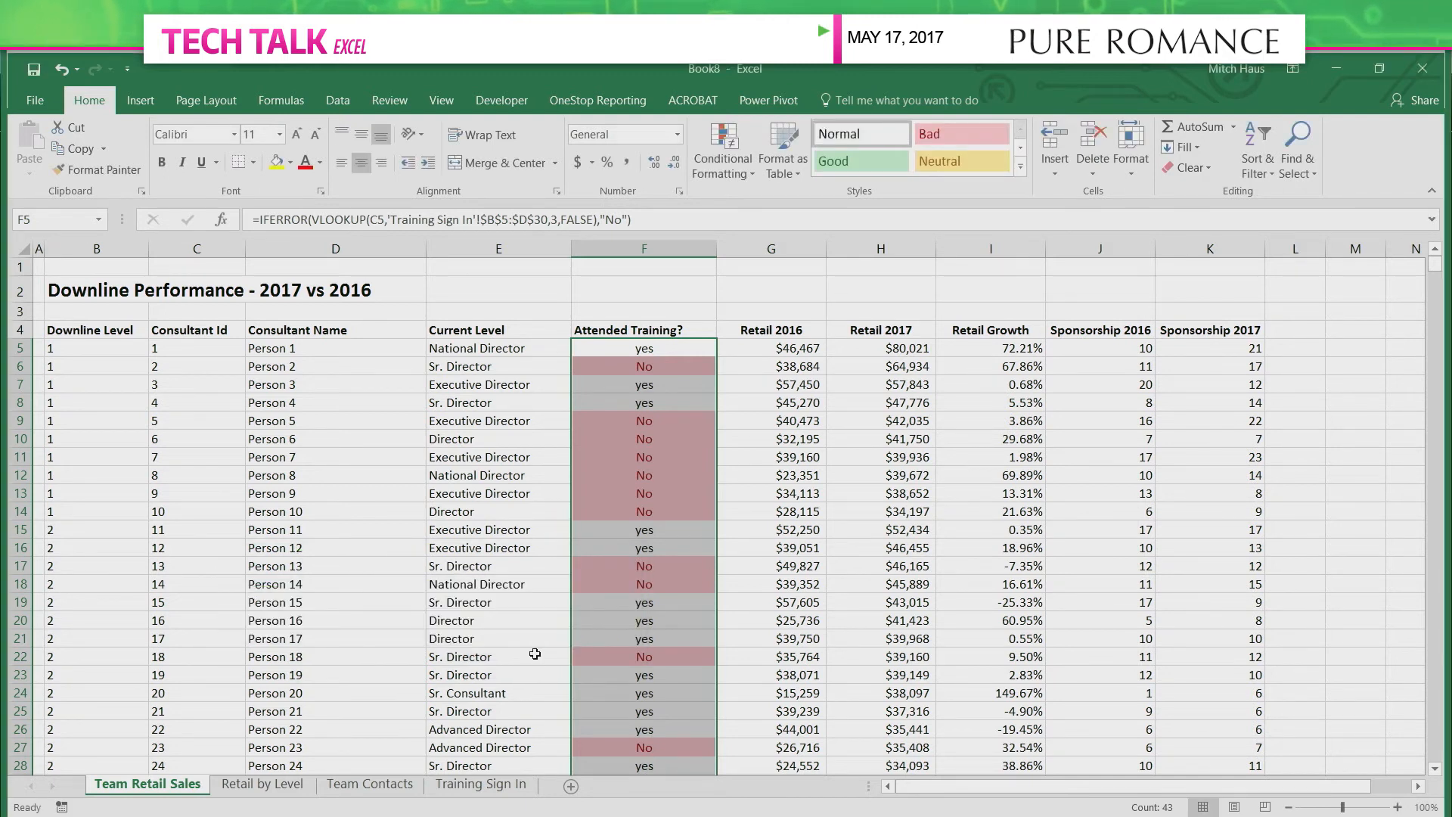
Add a Text that Contains rule to the same cells that formats "Yes" with a green fill and dark green text.
{"action": "left_click", "coordinate": [723, 151]}
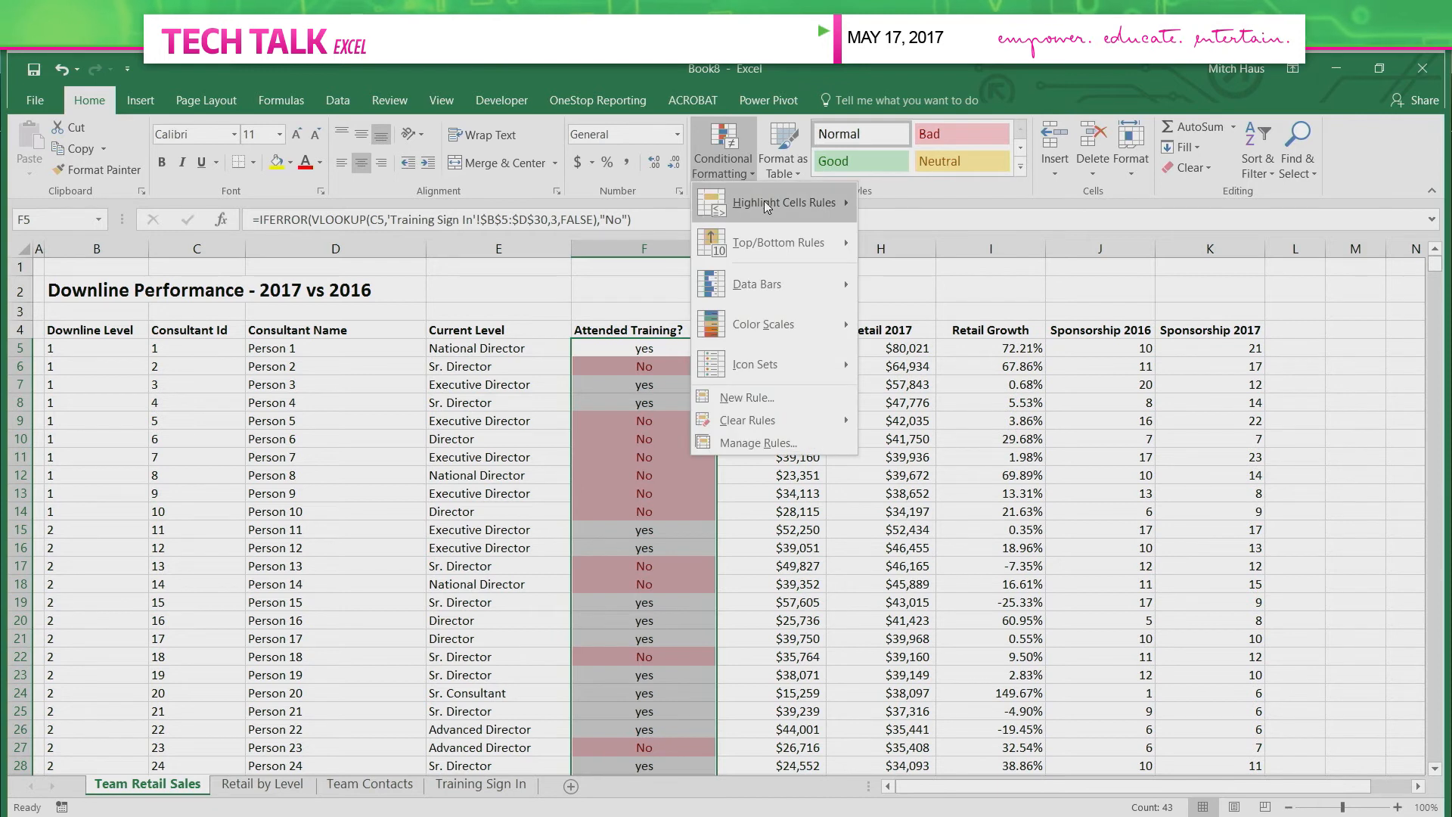
{"action": "left_click", "coordinate": [928, 354]}
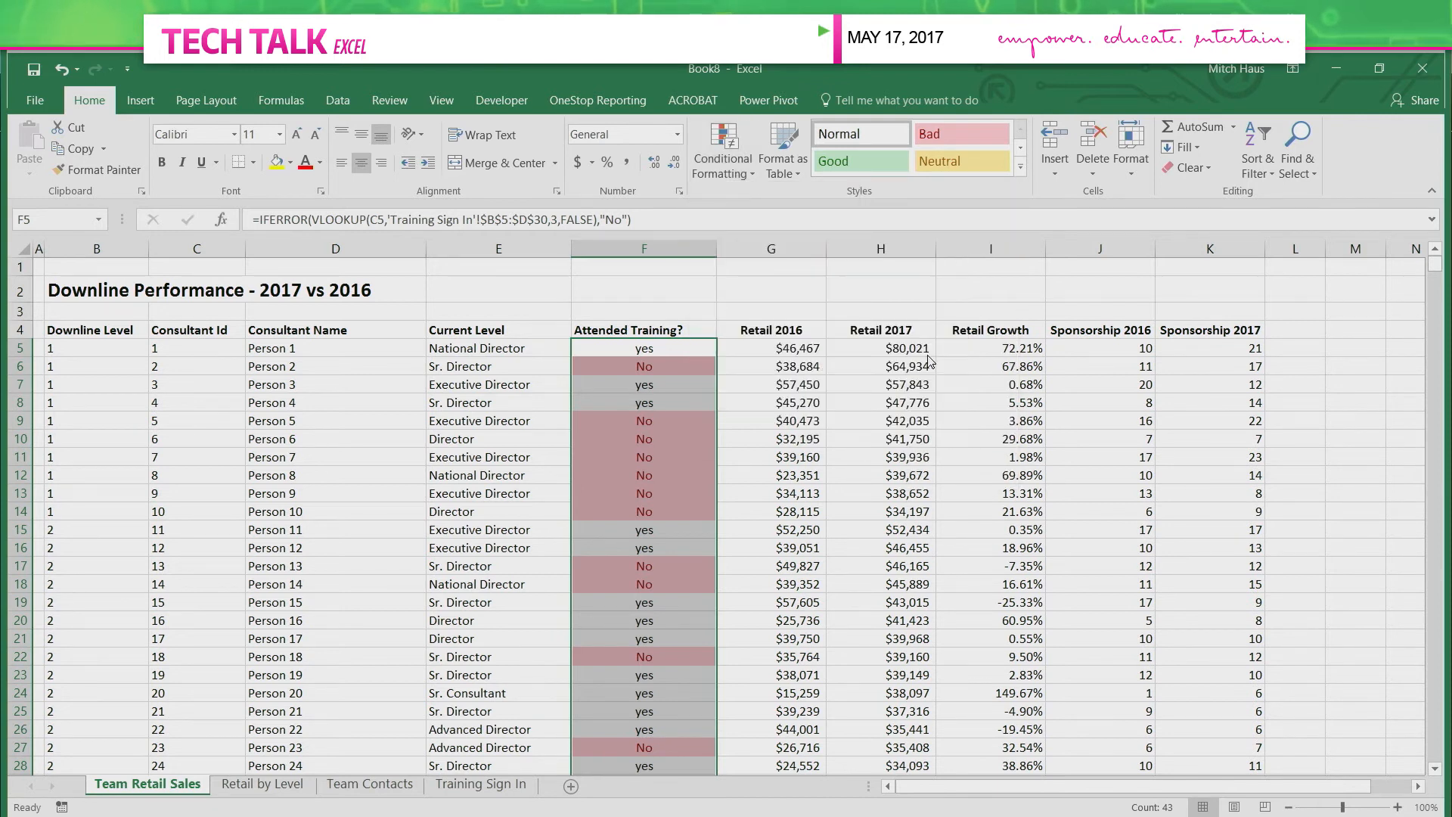
{"action": "type", "text": "Yes"}
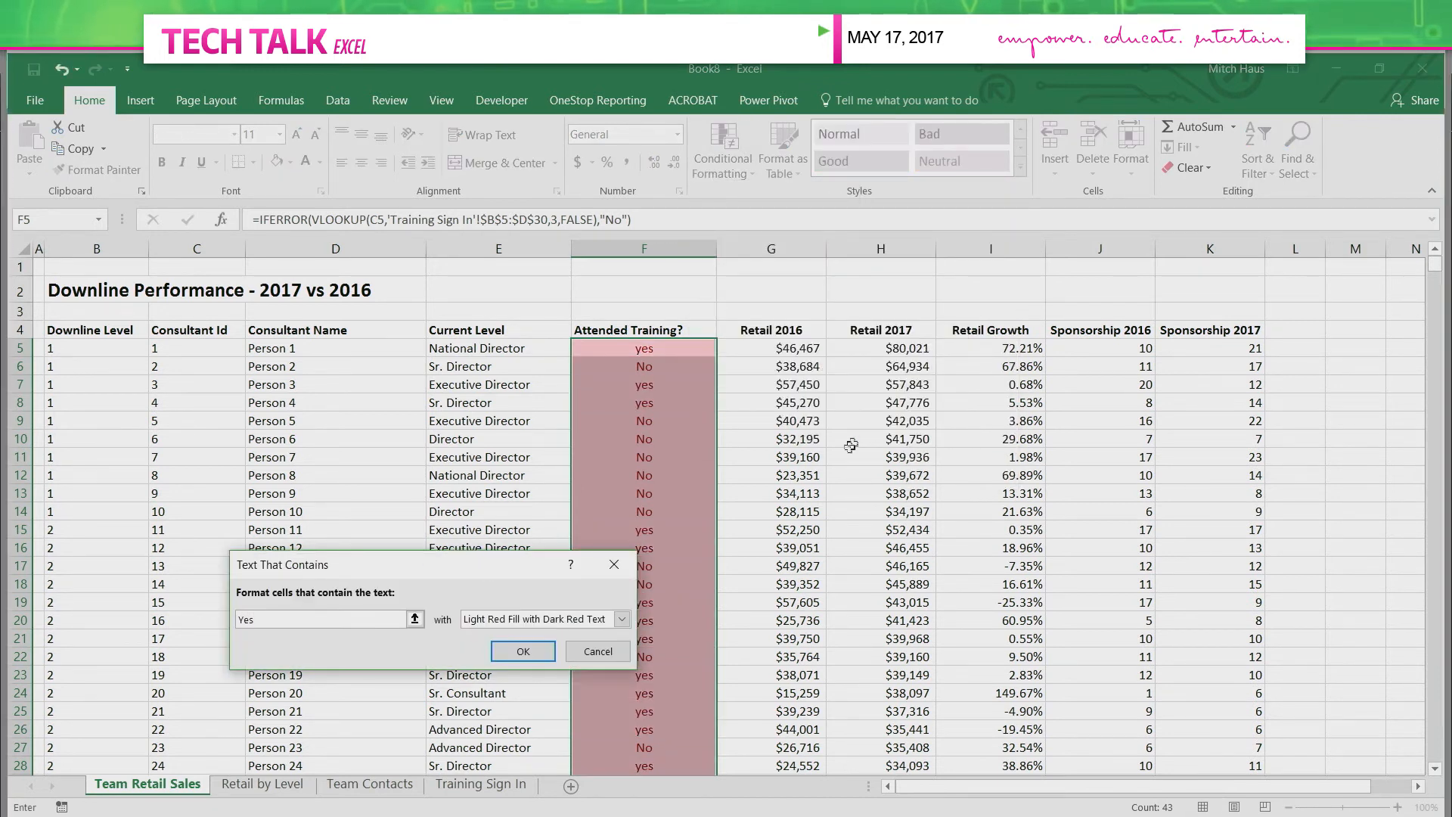
{"action": "left_click", "coordinate": [622, 619]}
{"action": "left_click", "coordinate": [546, 663]}
{"action": "left_click", "coordinate": [532, 649]}
{"action": "left_click", "coordinate": [796, 527]}
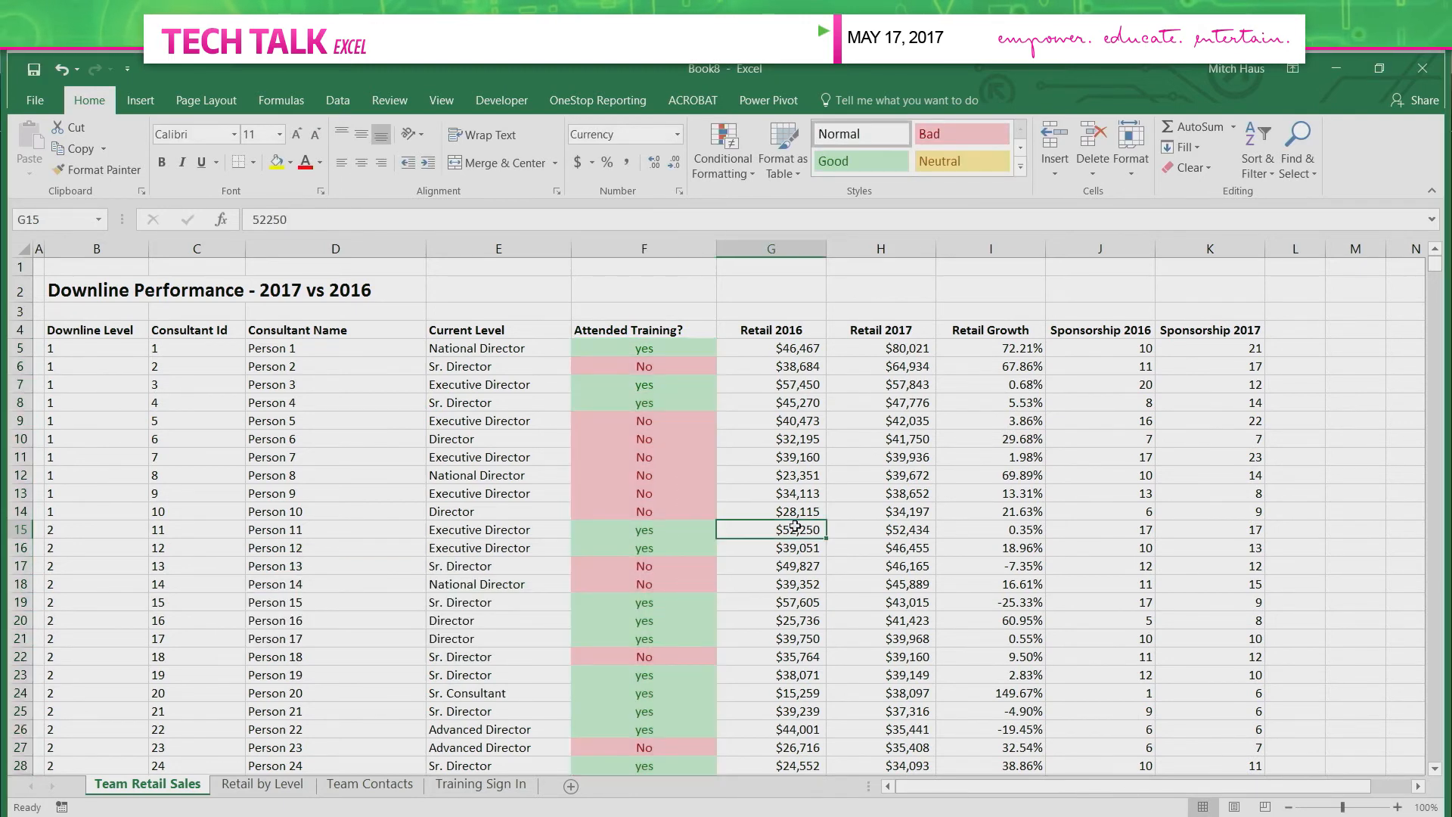
{"action": "scroll", "coordinate": [796, 527], "scroll_direction": "down", "scroll_amount": 11}
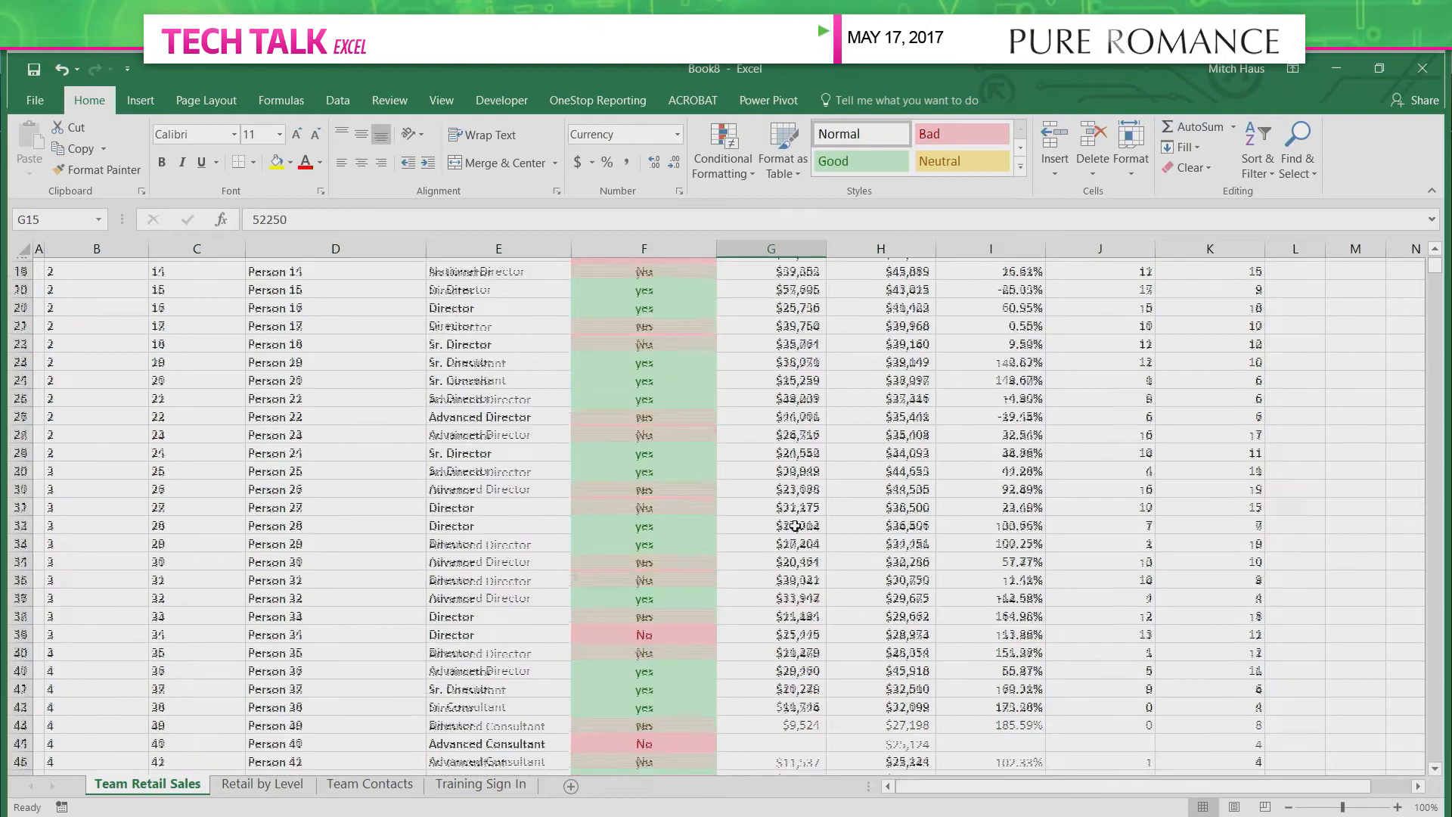
{"action": "scroll", "coordinate": [795, 526], "scroll_direction": "up", "scroll_amount": 11}
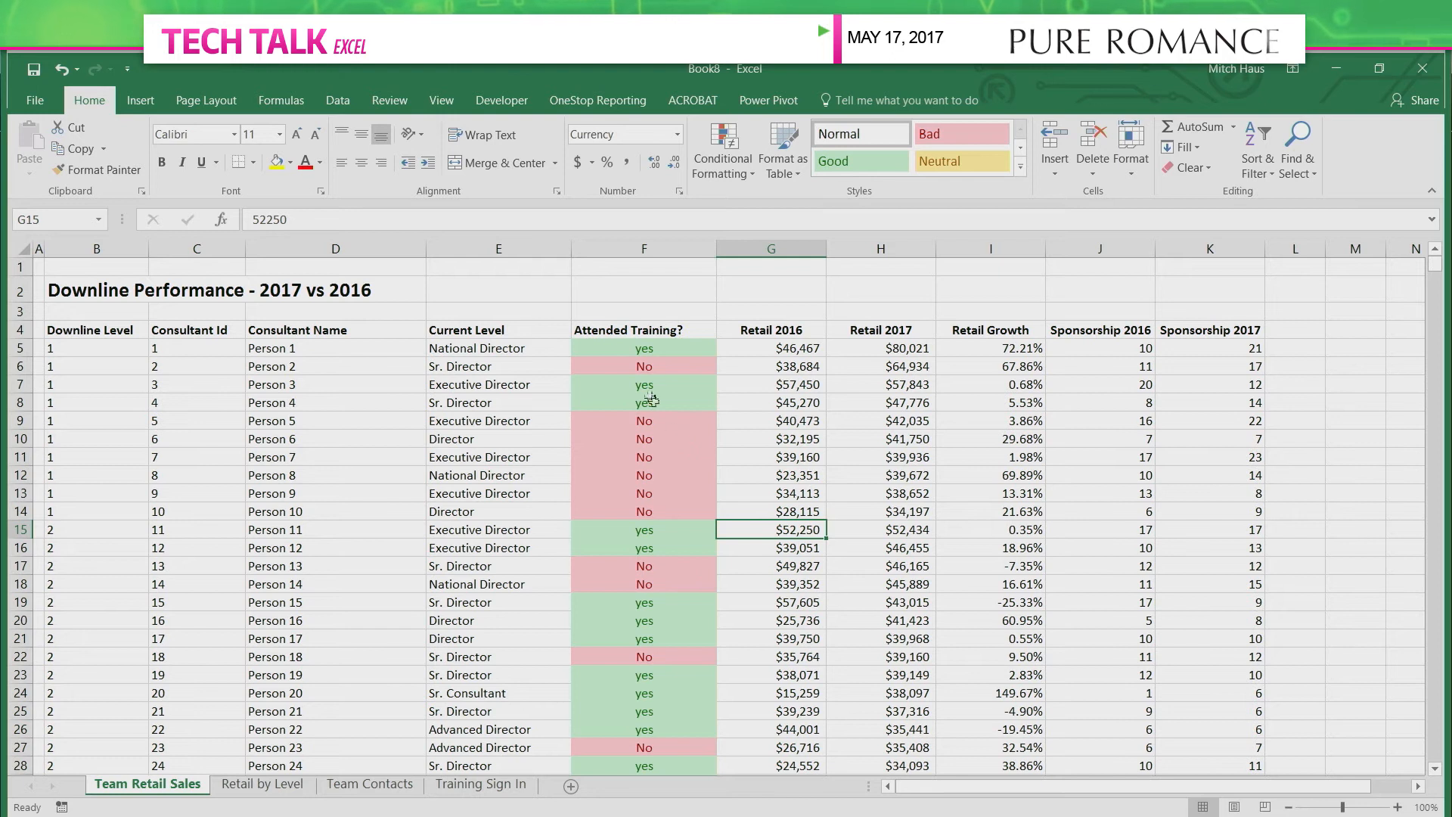
Try a regular copy of the Attended Training? column, including its header, from Team Retail Sales to H4 of Retail by Level.
{"action": "left_click", "coordinate": [663, 334]}
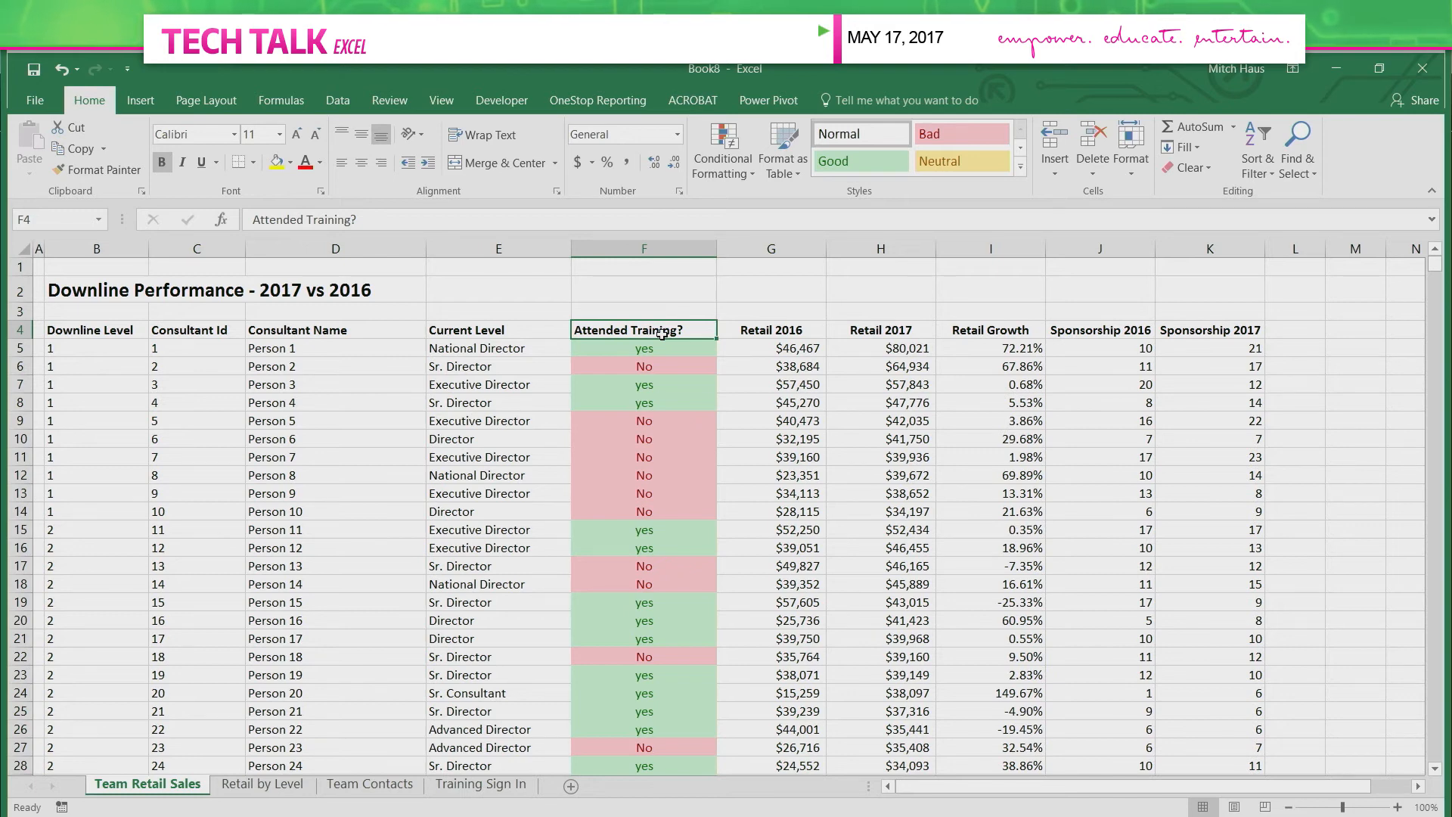
{"action": "key", "text": "ctrl+shift+Down"}
{"action": "key", "text": "ctrl+c"}
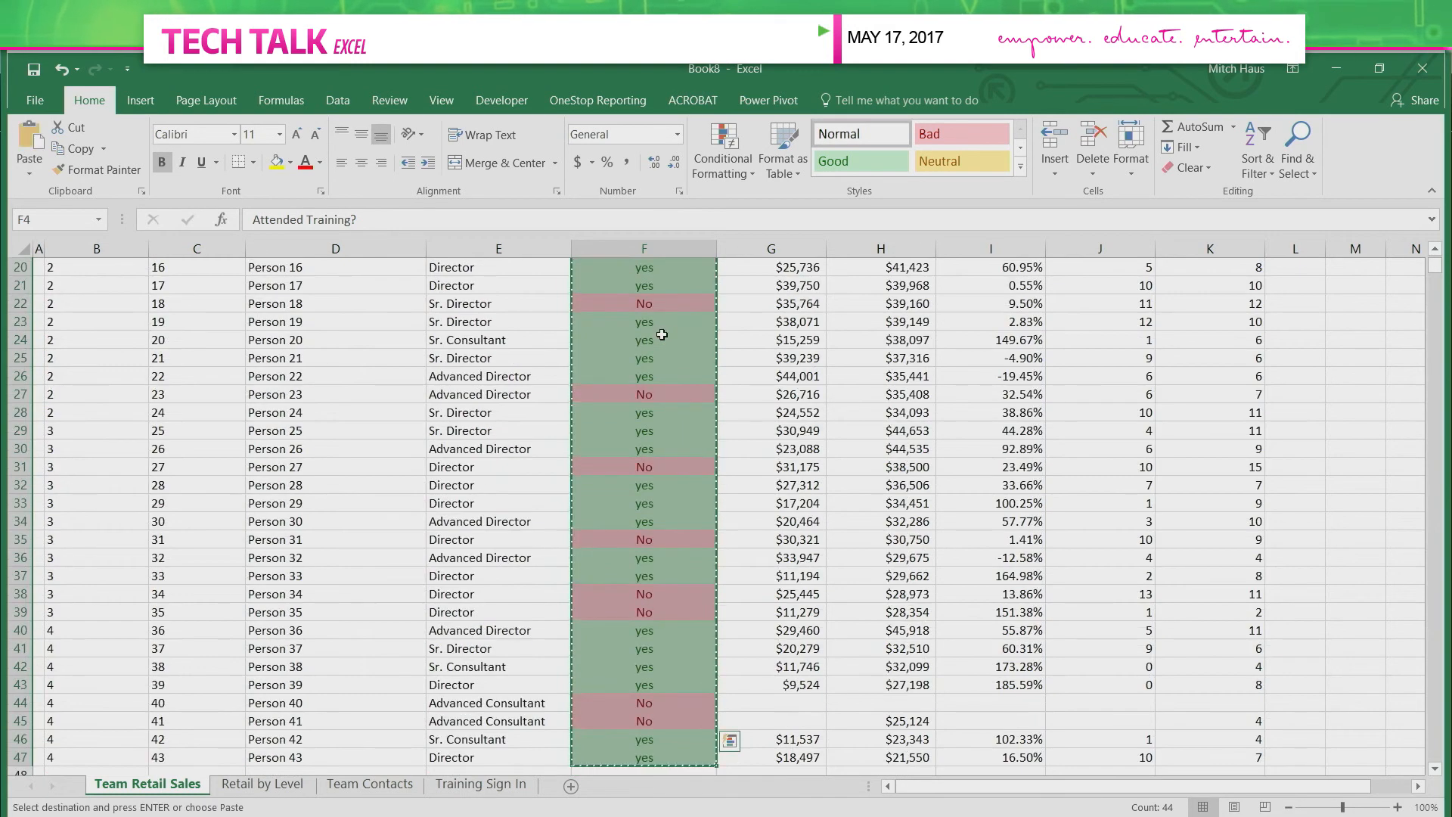
{"action": "scroll", "coordinate": [662, 334], "scroll_direction": "up", "scroll_amount": 7}
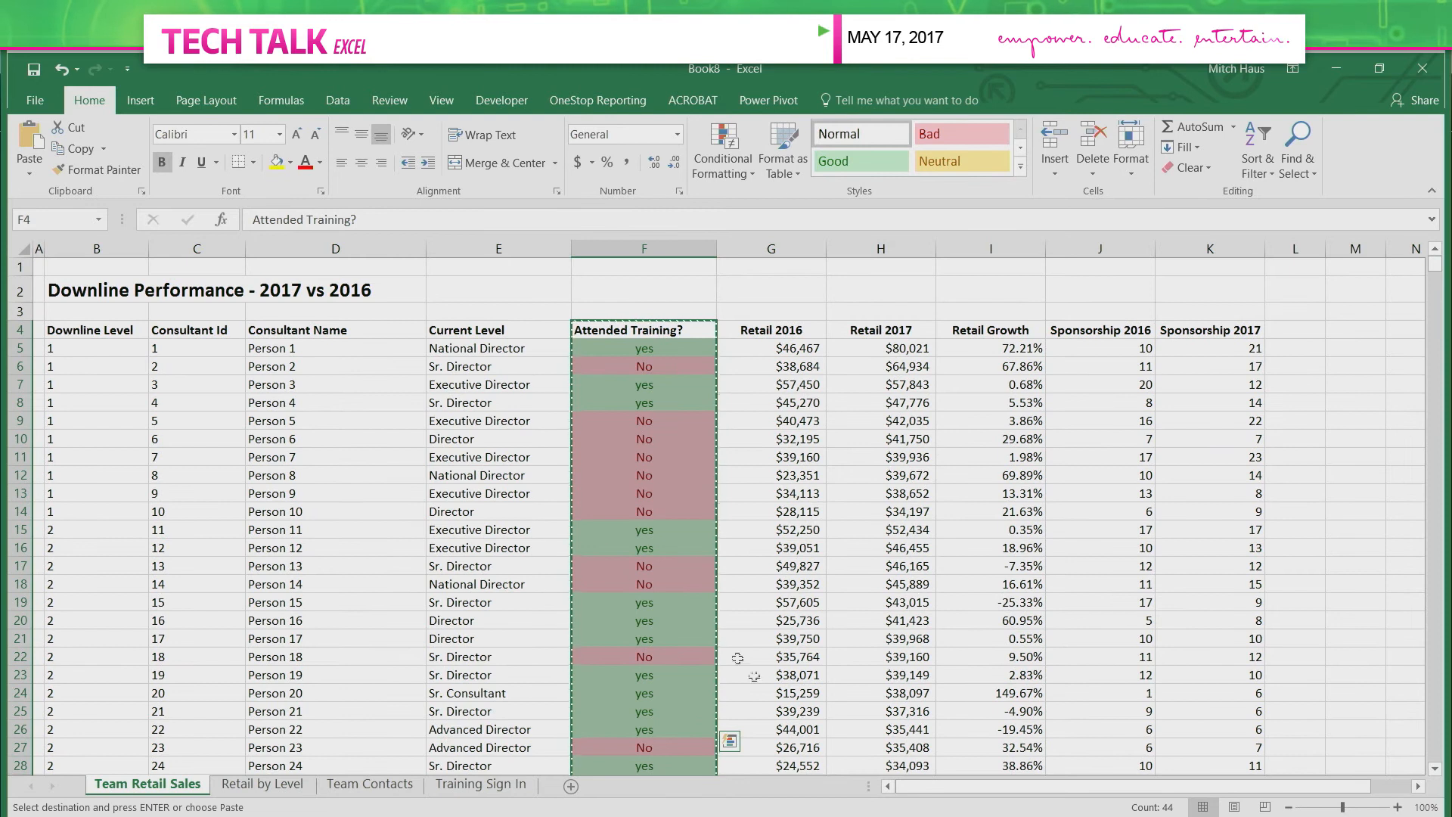
{"action": "left_click", "coordinate": [271, 787]}
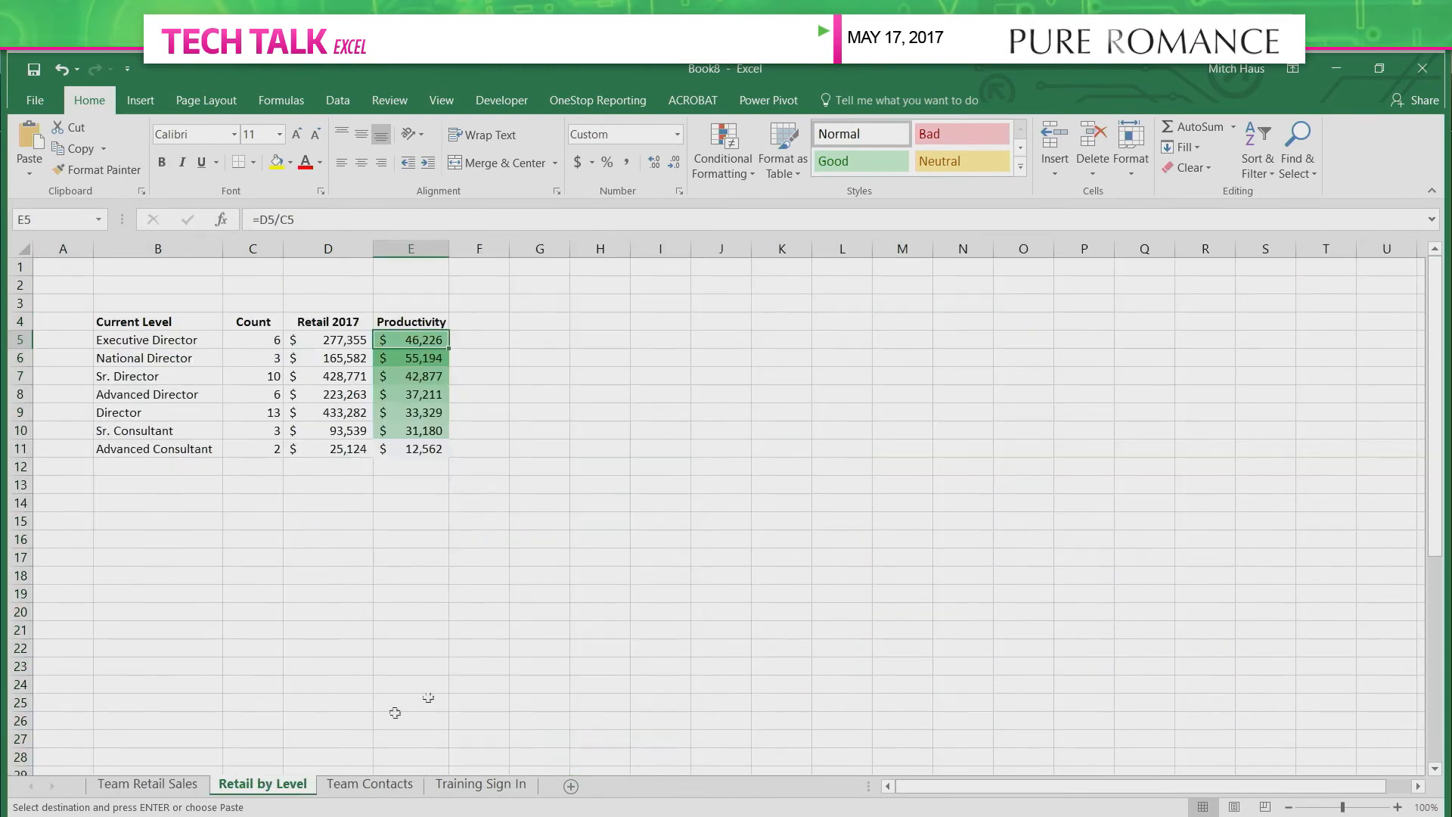
{"action": "left_click", "coordinate": [584, 319]}
{"action": "key", "text": "ctrl+v"}
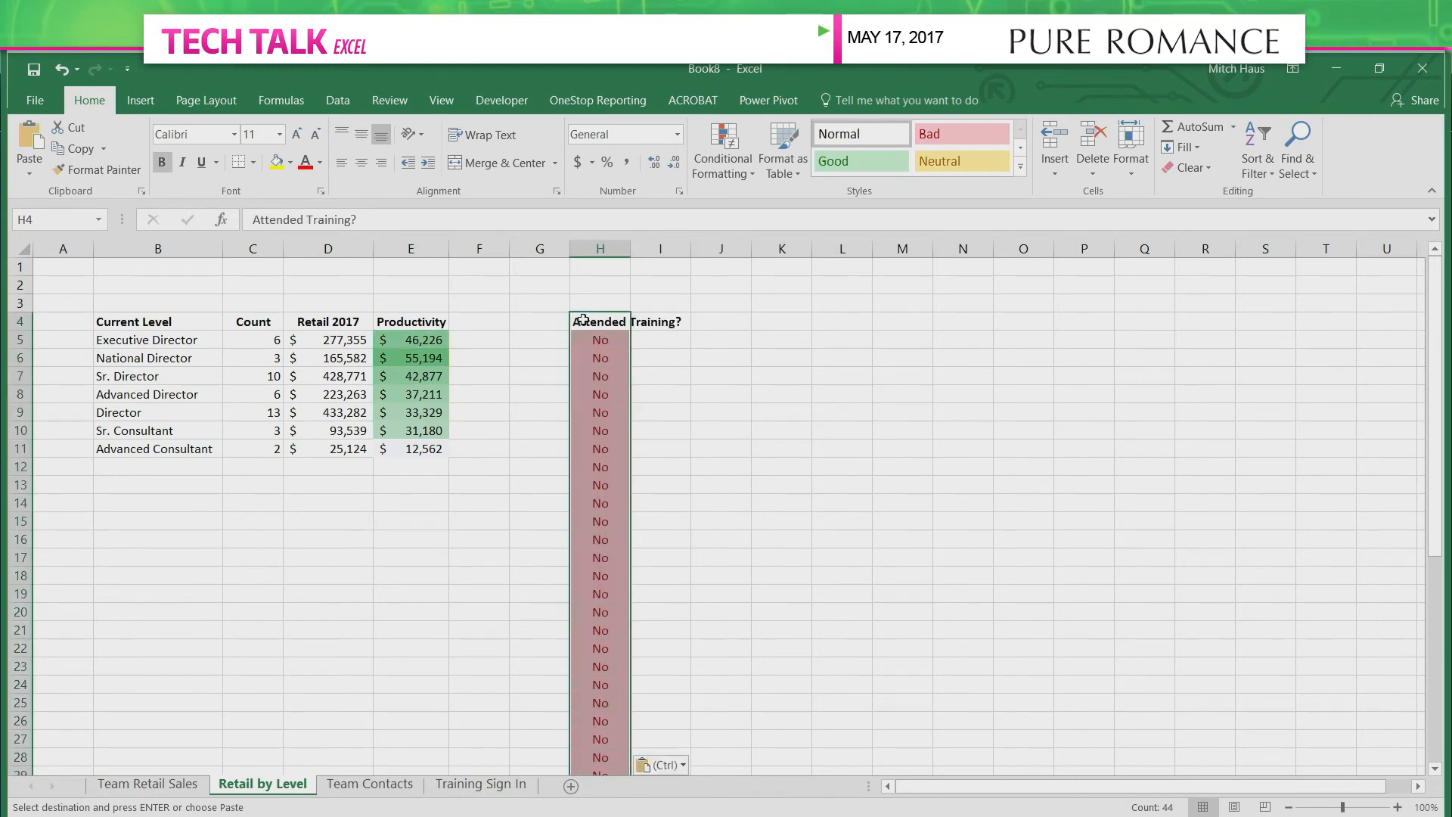
{"action": "right_click", "coordinate": [584, 319]}
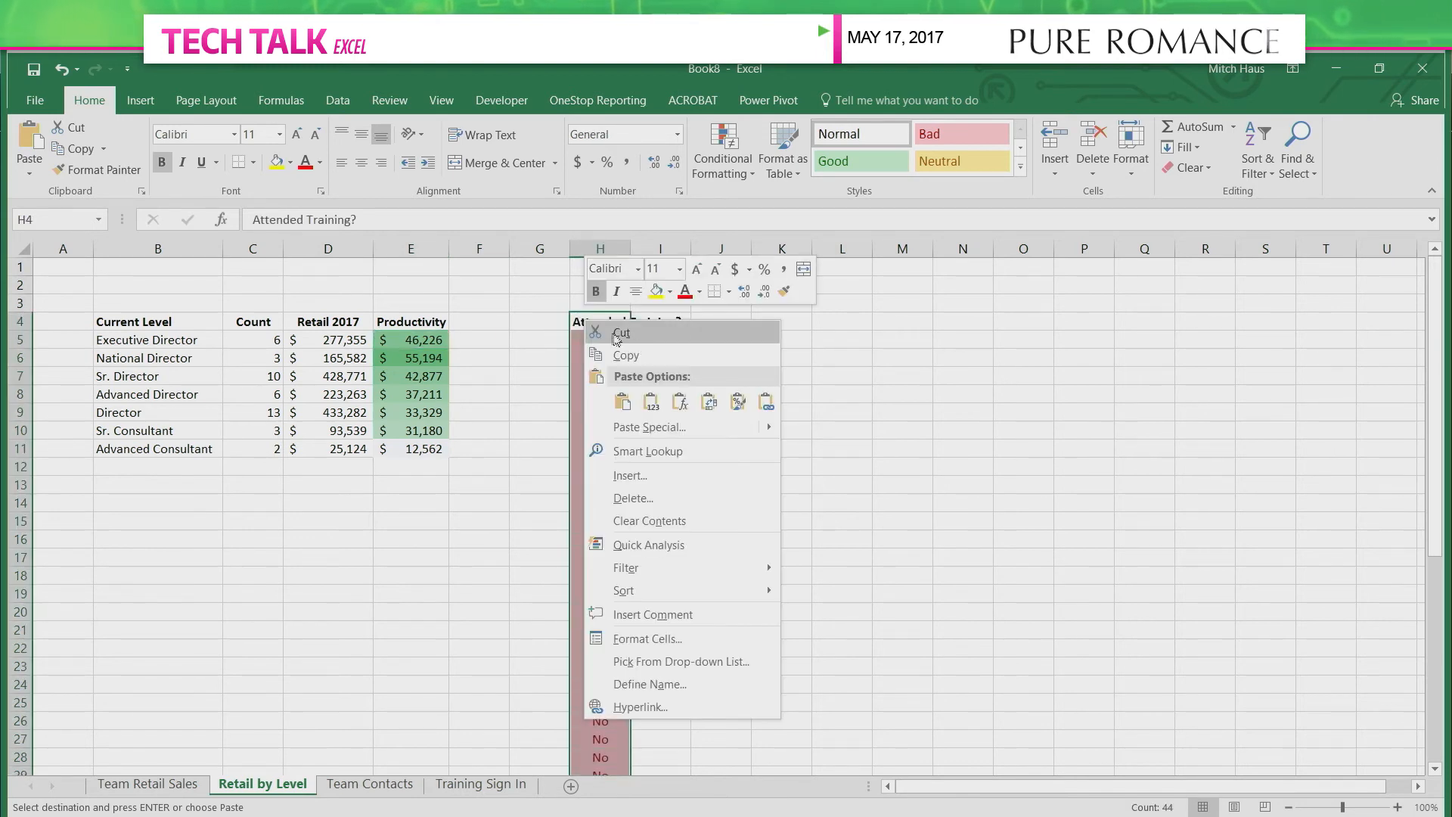
{"action": "left_click", "coordinate": [621, 401]}
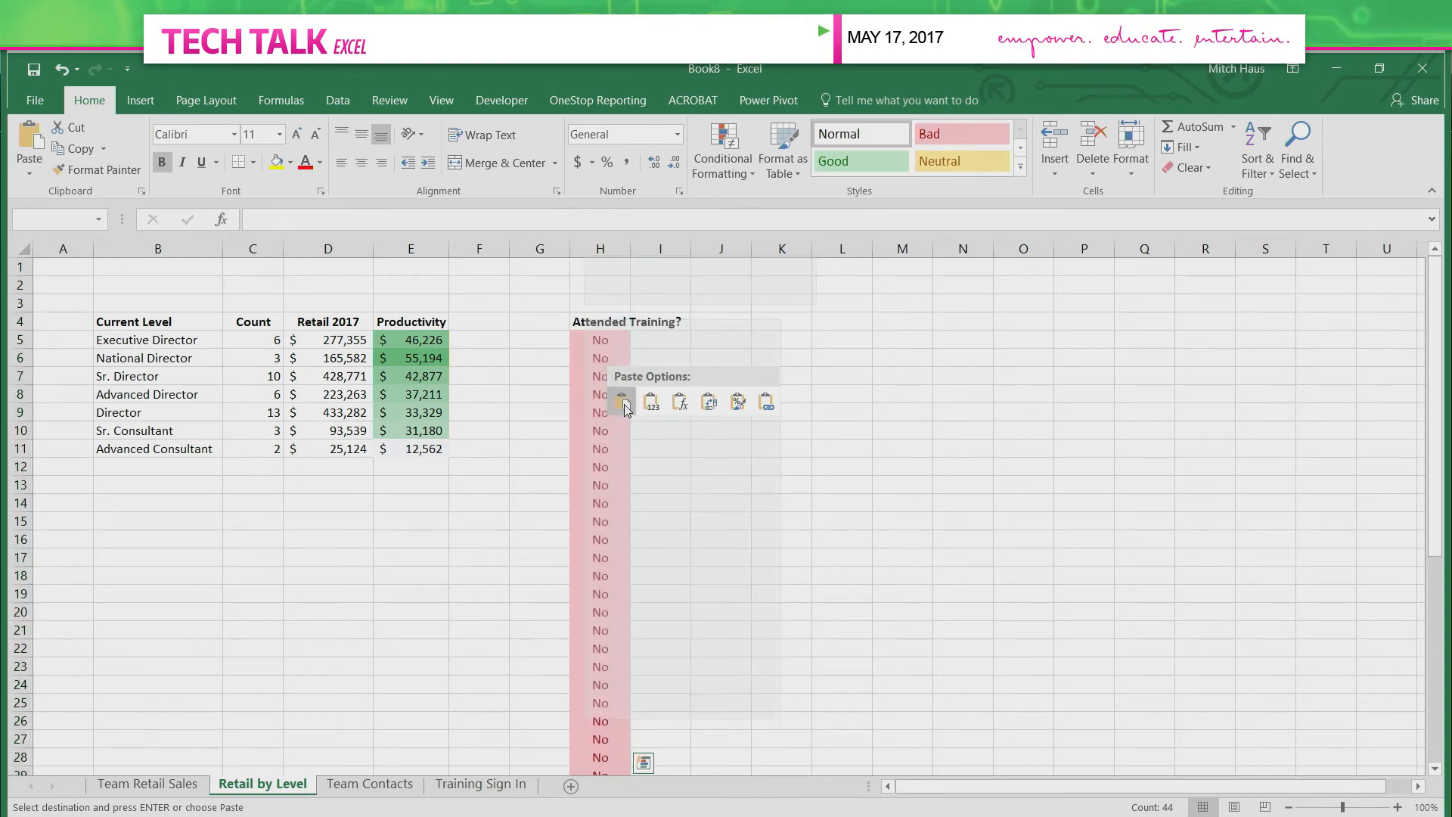
Examine the pasted IFERROR formula in H5 and the cell its lookup value refers to.
{"action": "left_click", "coordinate": [594, 341]}
{"action": "left_click", "coordinate": [361, 220]}
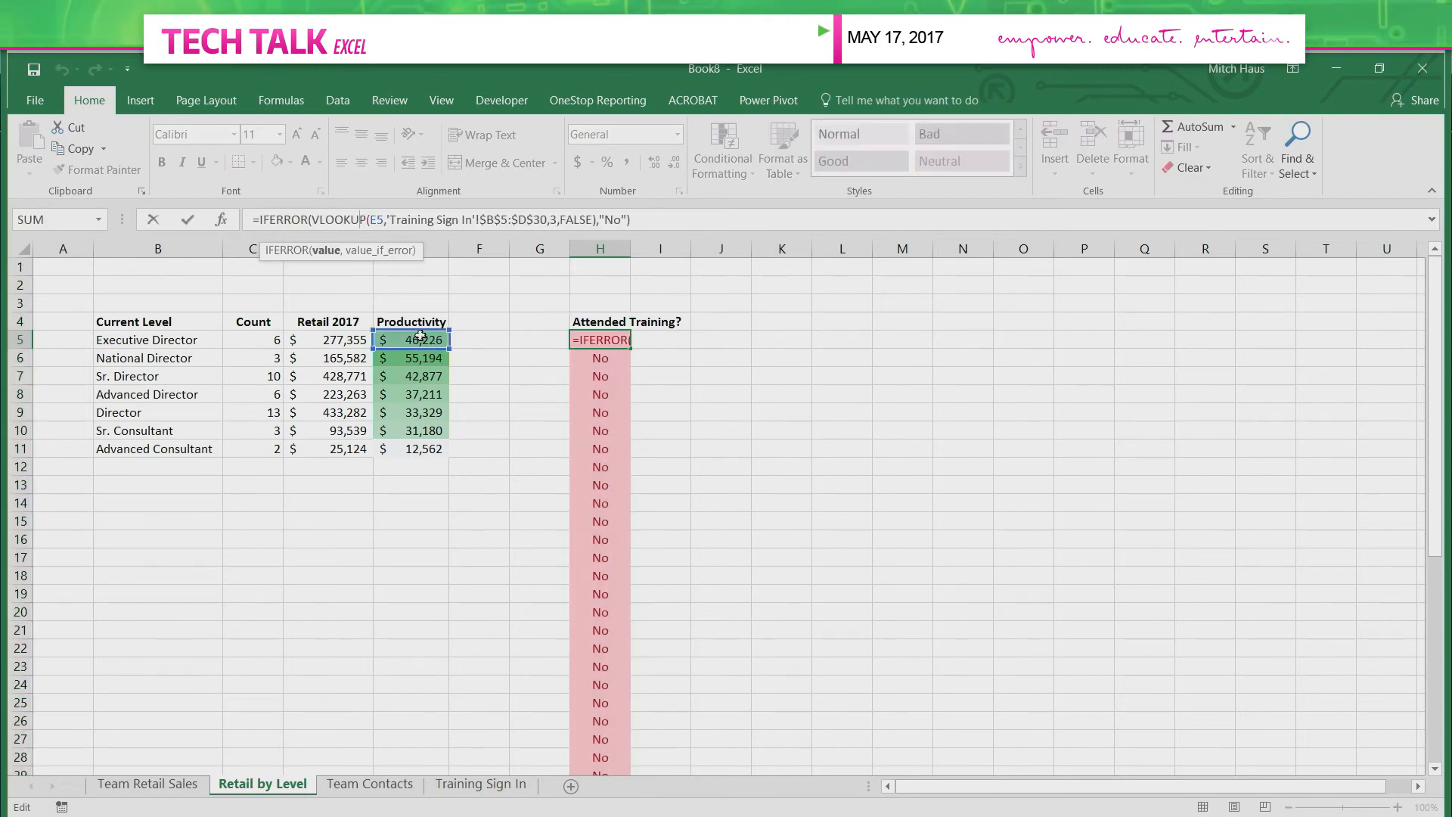
{"action": "key", "text": "Escape"}
Clear the contents of the pasted Attended Training? column from H4 down on Retail by Level.
{"action": "left_click", "coordinate": [592, 323]}
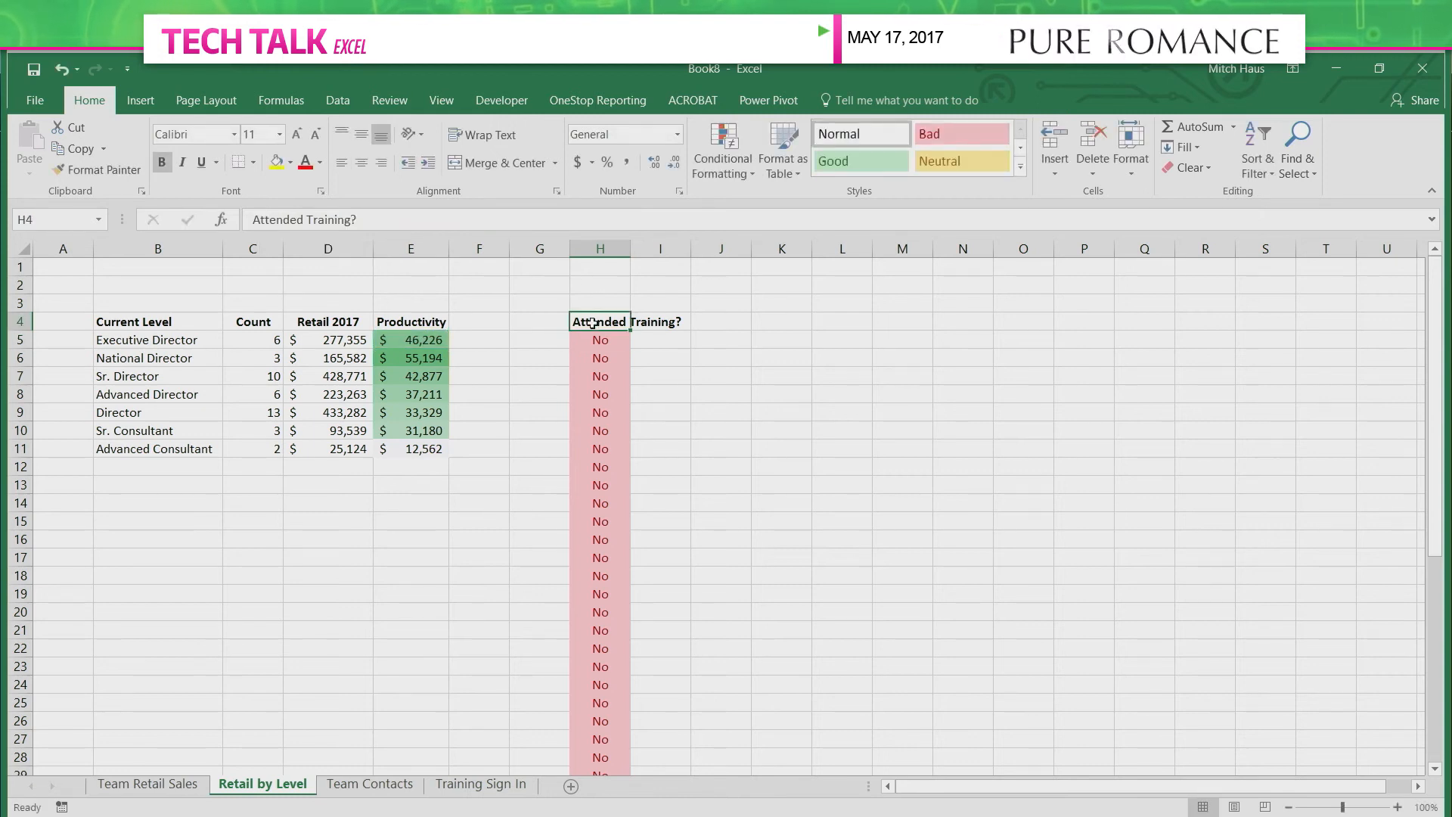
{"action": "key", "text": "ctrl+shift+Down"}
{"action": "scroll", "coordinate": [593, 323], "scroll_direction": "up", "scroll_amount": 7}
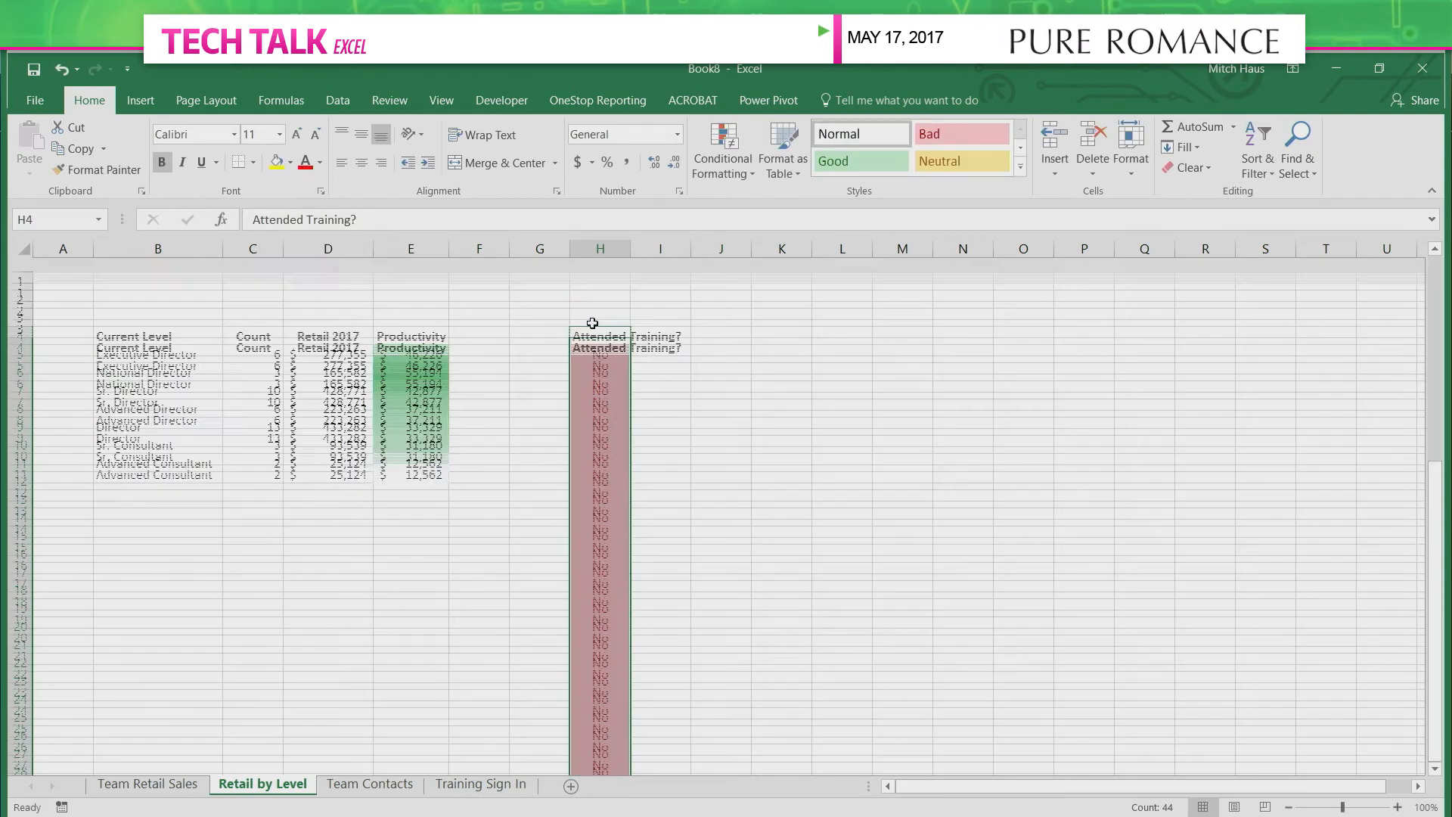
{"action": "right_click", "coordinate": [593, 324]}
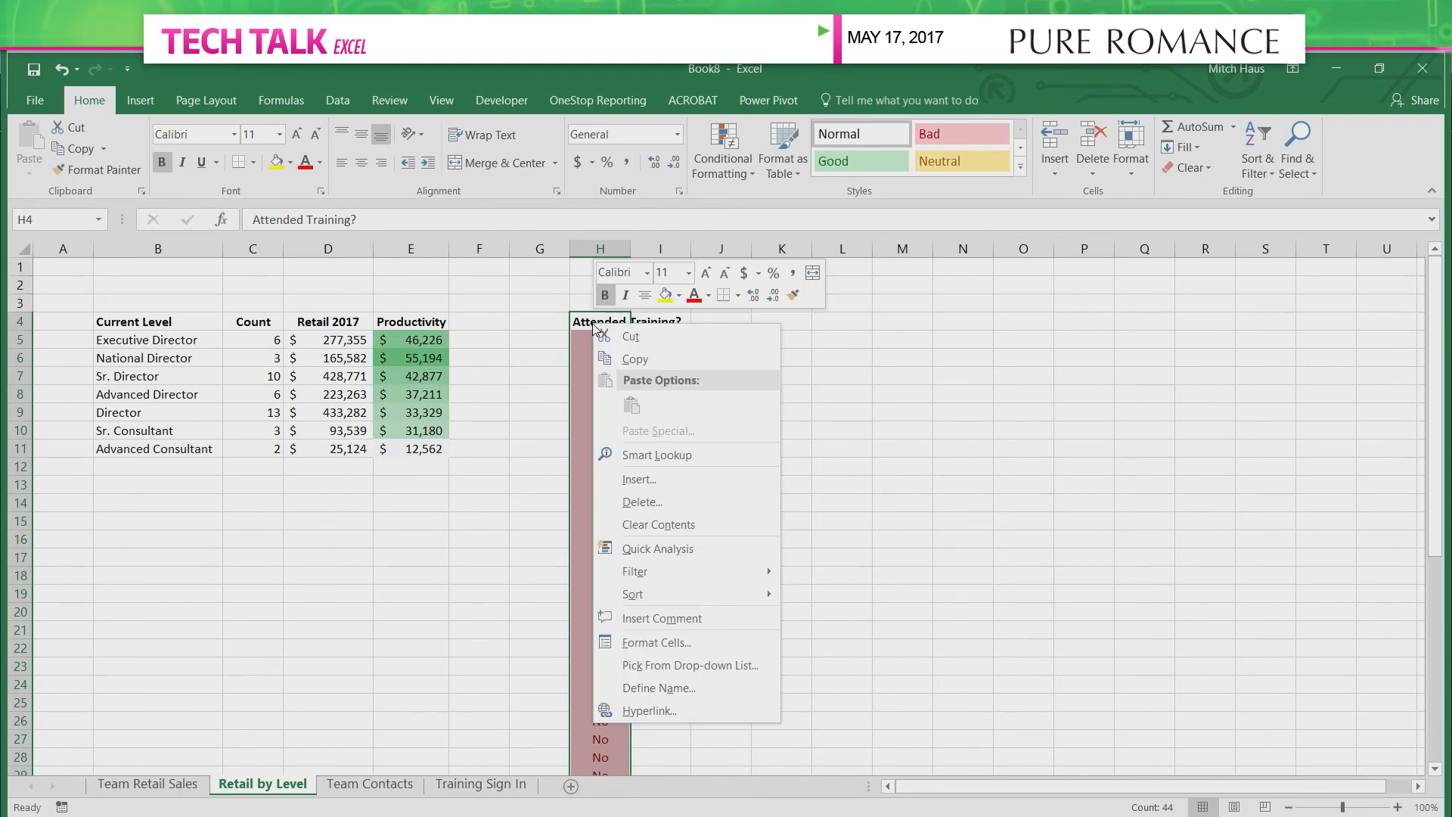
{"action": "key", "text": "Escape"}
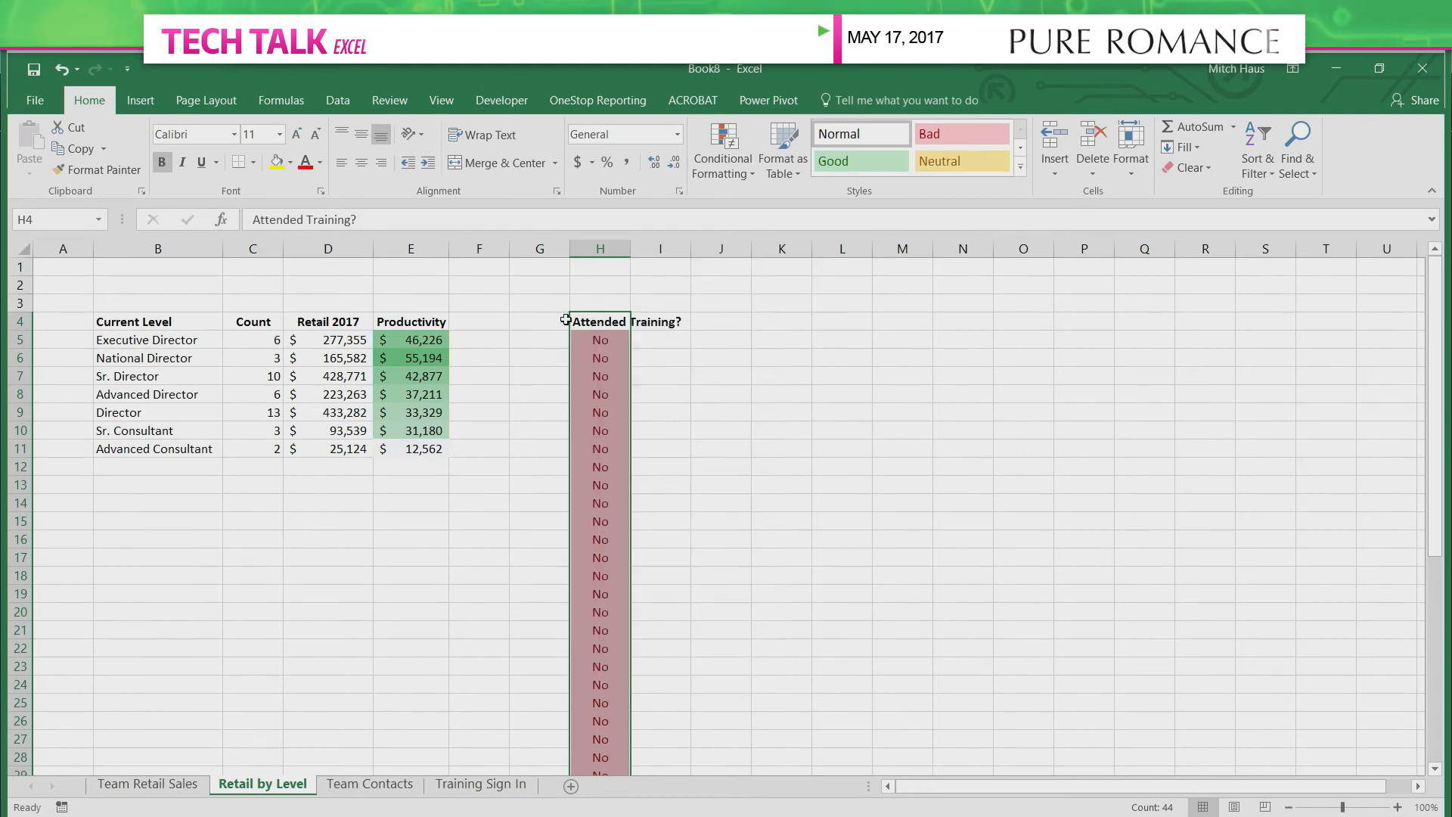
{"action": "key", "text": "Delete"}
Copy the Attended Training? column from Team Retail Sales and paste it as values at H4 of Retail by Level.
{"action": "left_click", "coordinate": [148, 785]}
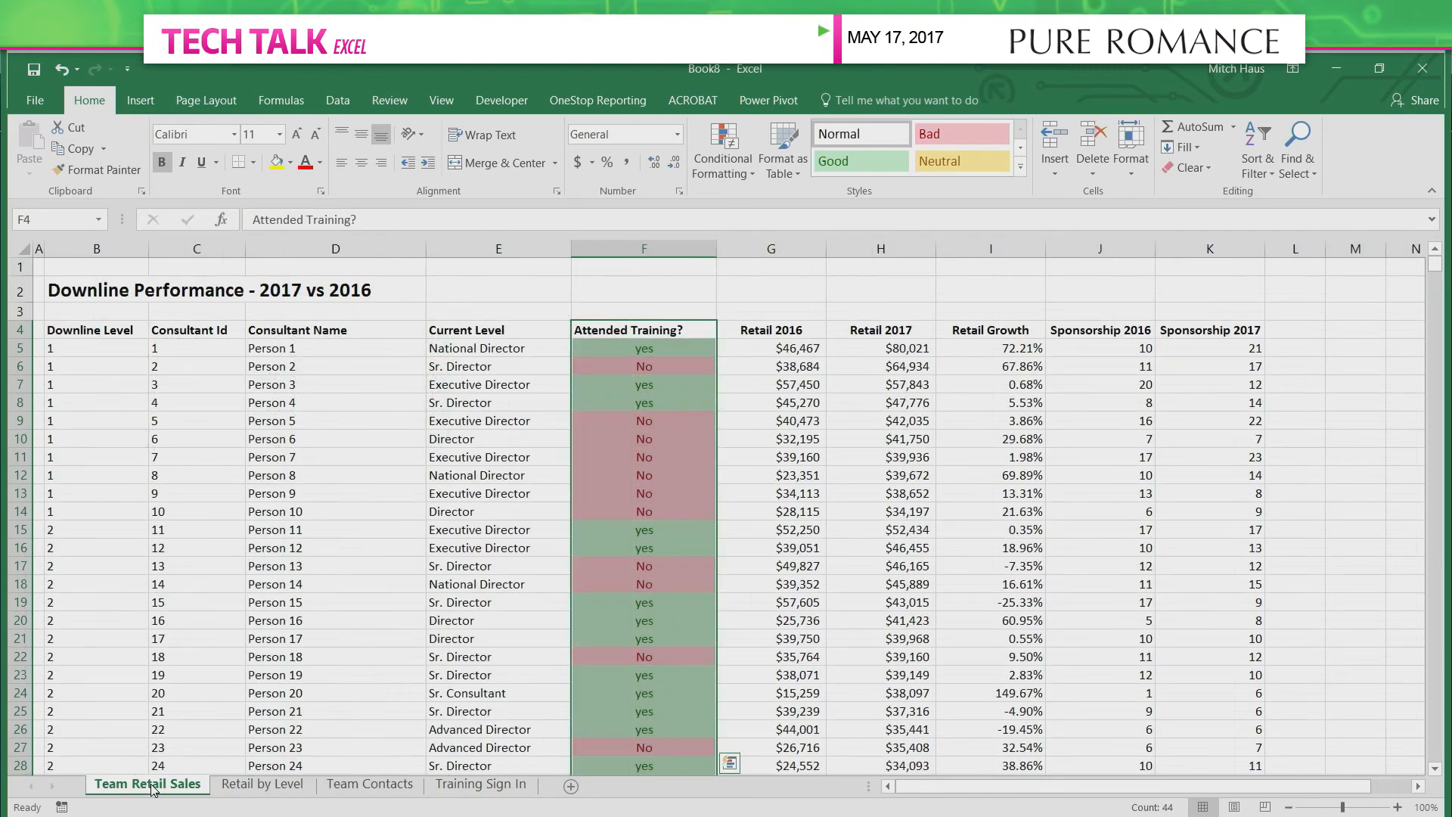
{"action": "key", "text": "ctrl+c"}
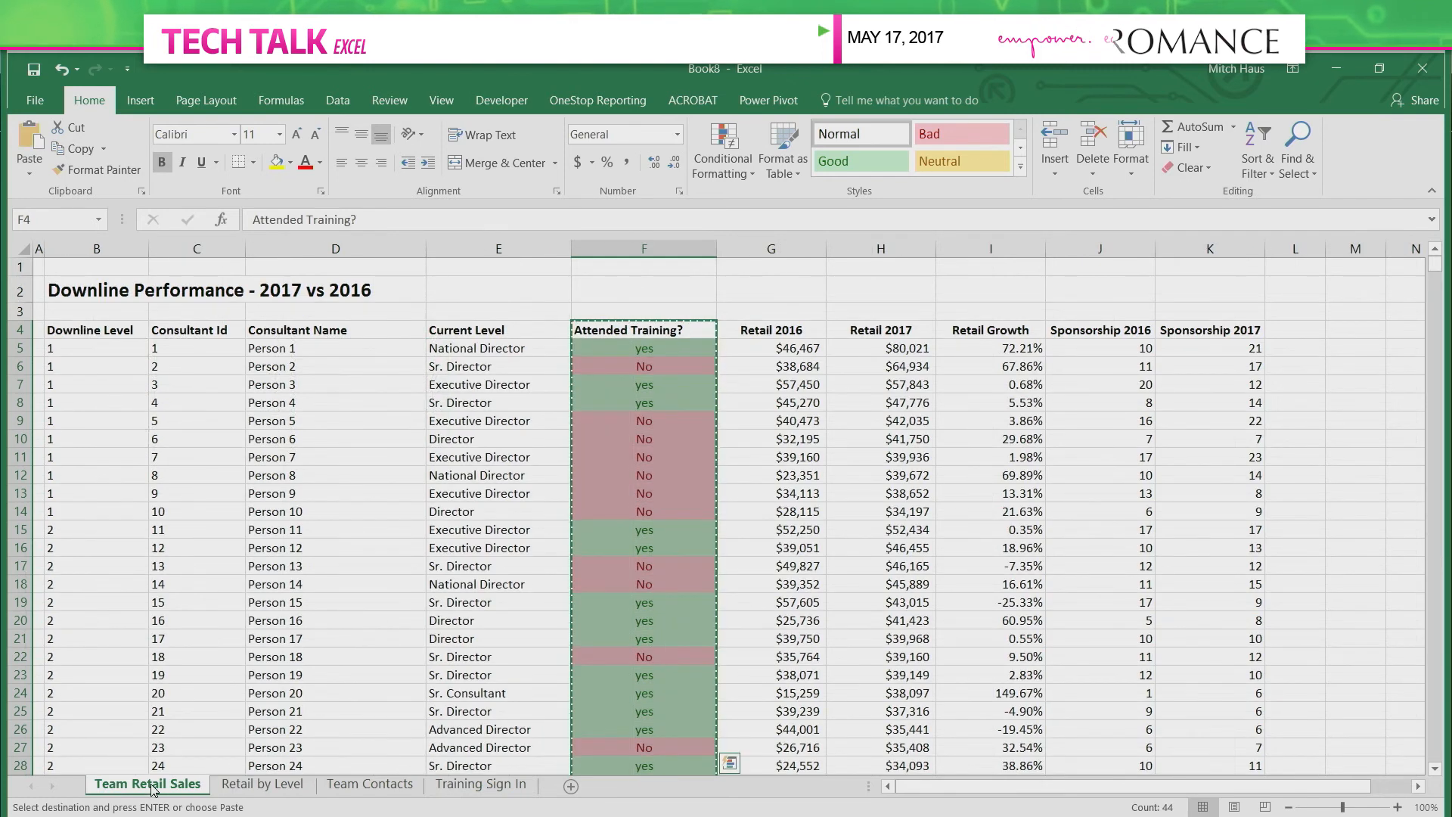
{"action": "left_click", "coordinate": [263, 785]}
{"action": "left_click", "coordinate": [601, 321]}
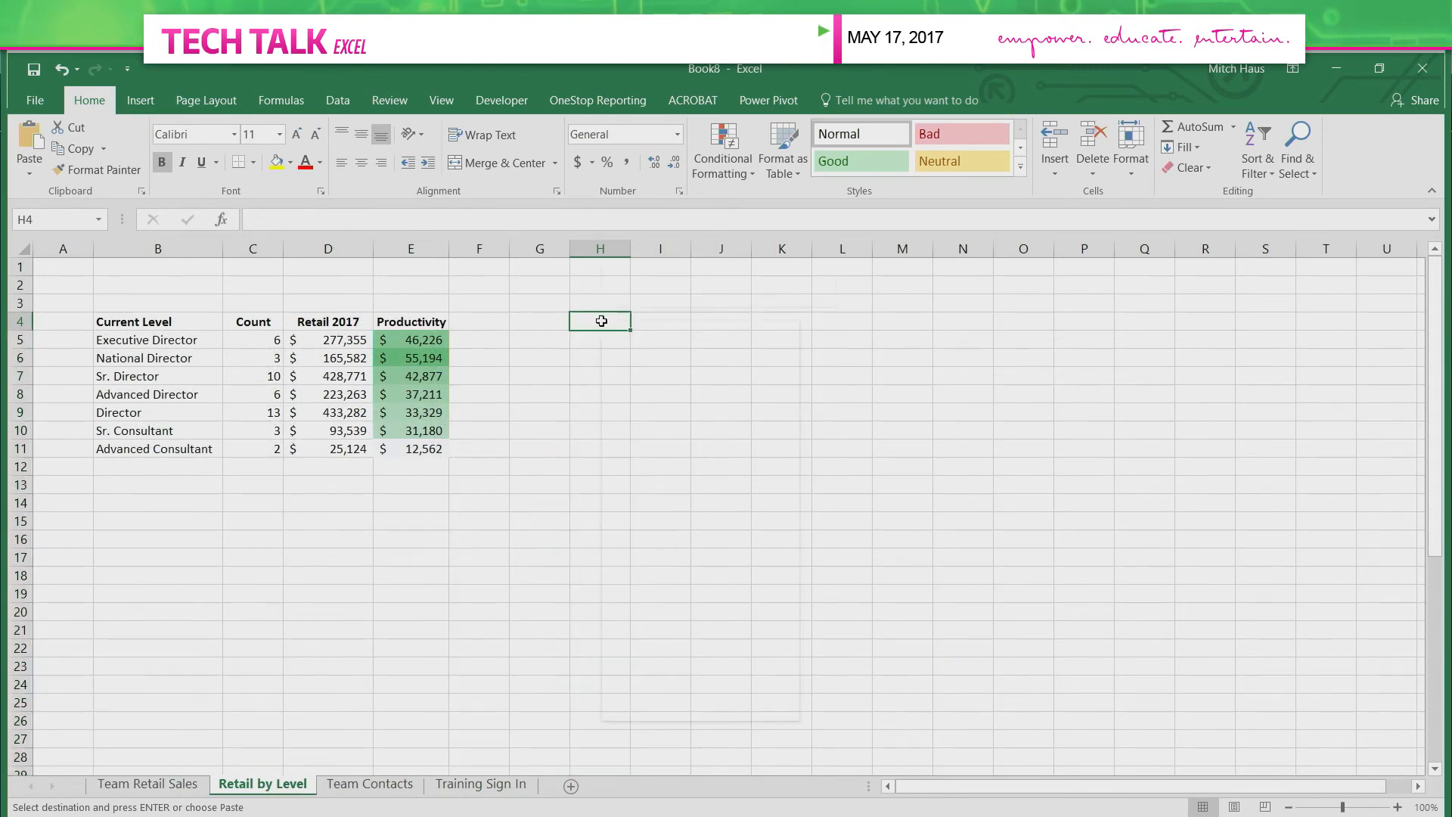
{"action": "right_click", "coordinate": [602, 321]}
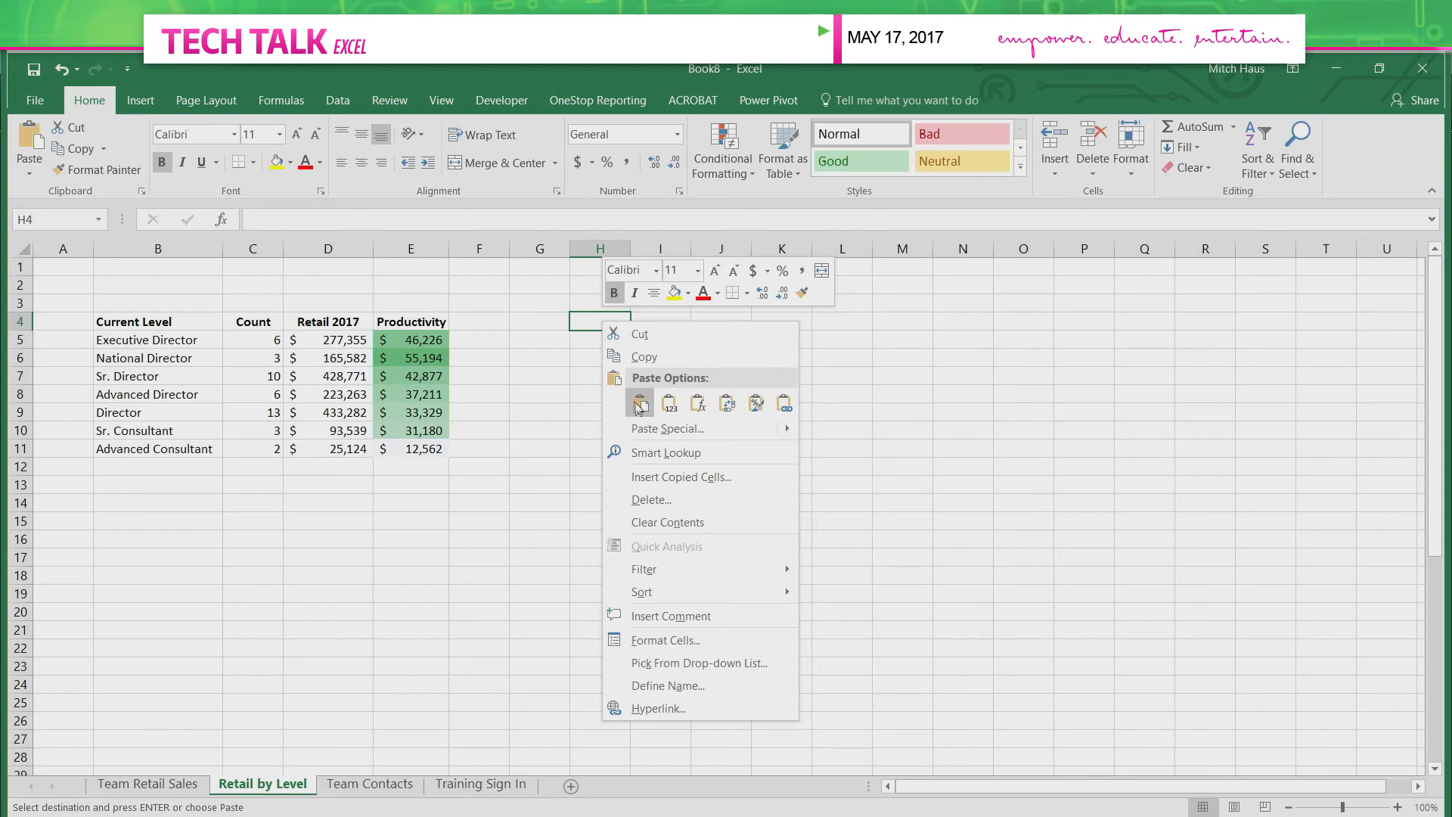
{"action": "left_click", "coordinate": [674, 408]}
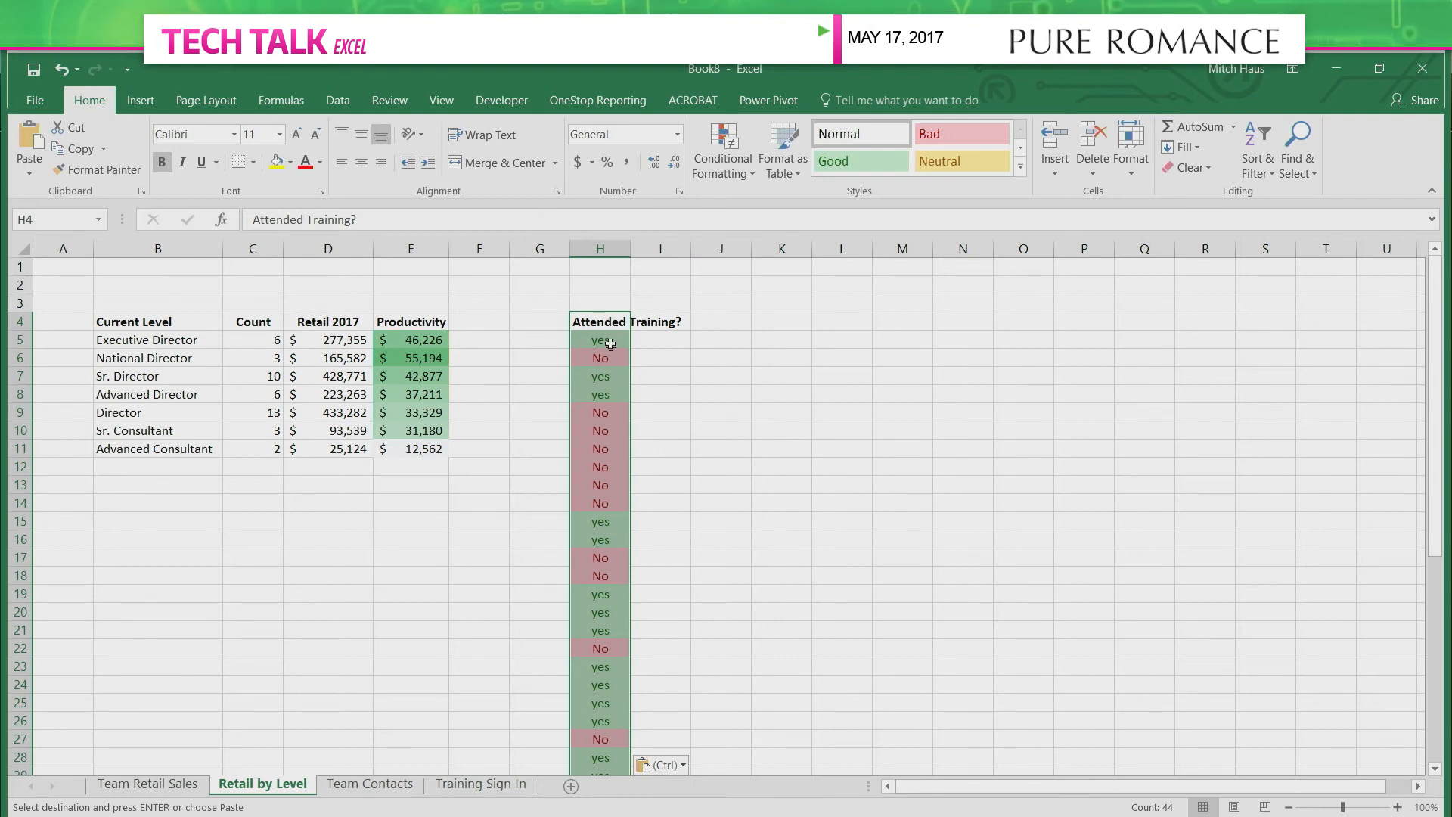
{"action": "left_click", "coordinate": [600, 540]}
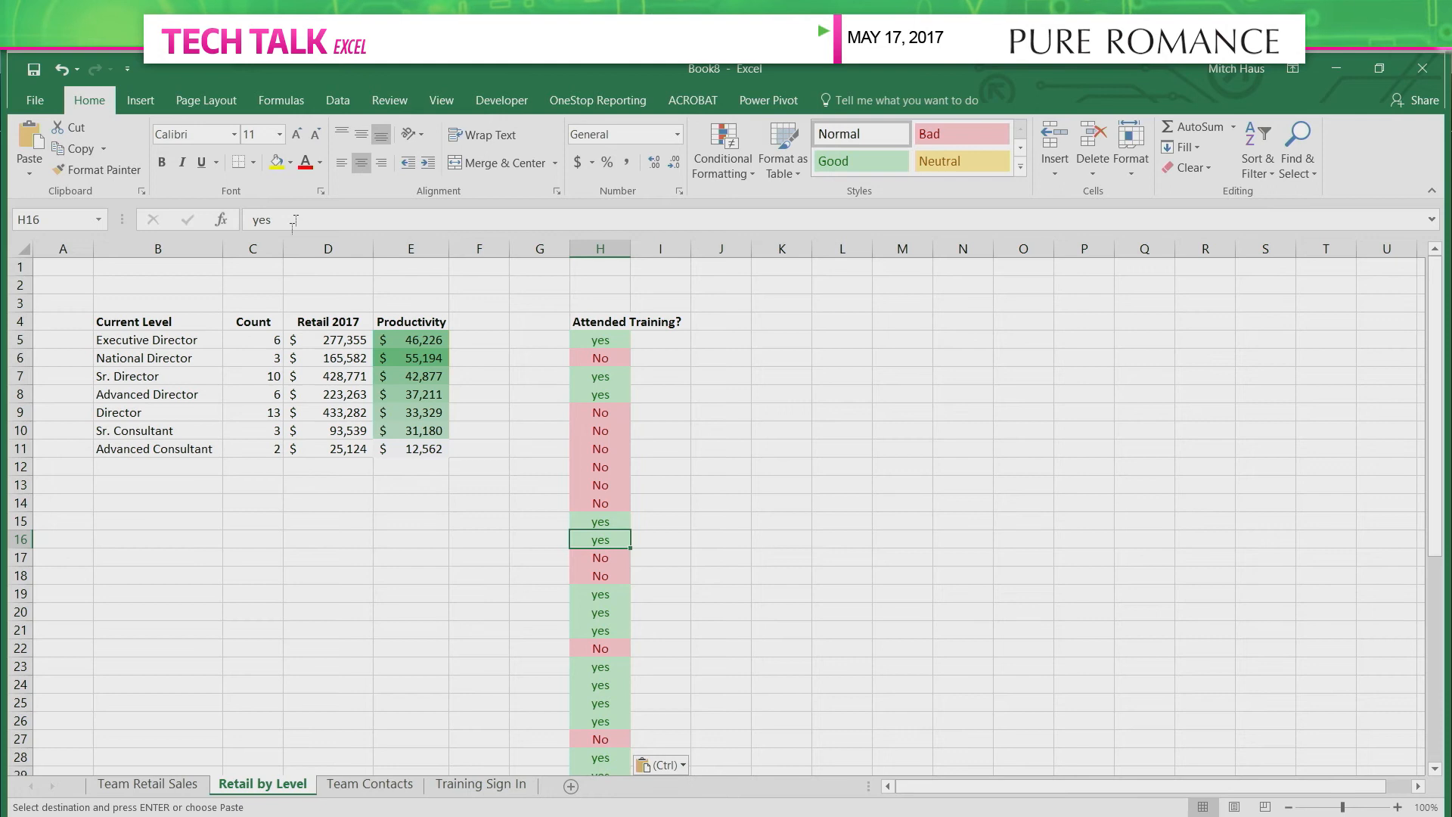
Remove the duplicates from the pasted Attended Training? list, treating H4 as its header, and autofit column H.
{"action": "left_click", "coordinate": [583, 319]}
{"action": "key", "text": "ctrl+shift+Down"}
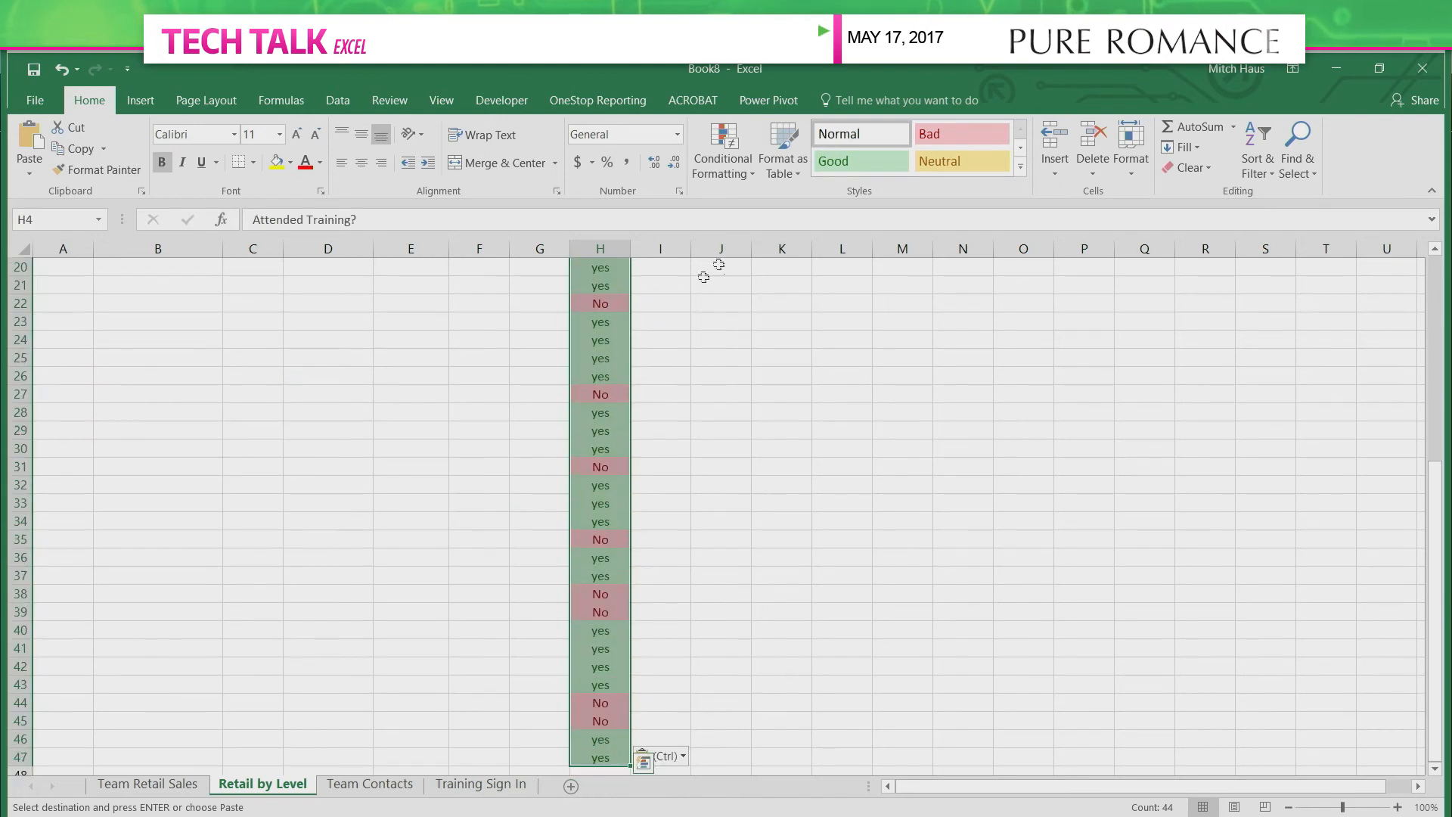
{"action": "left_click", "coordinate": [348, 103]}
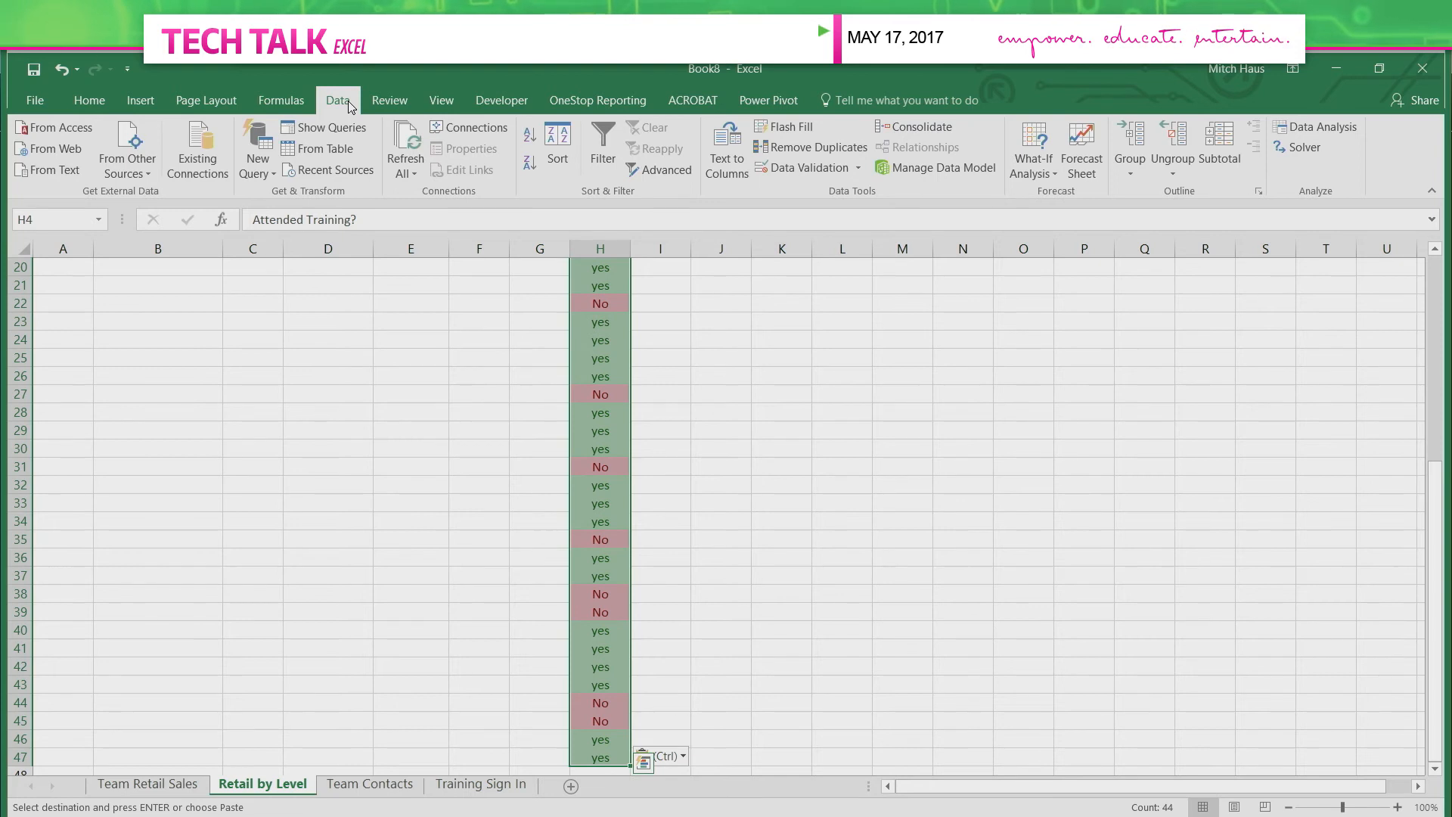
{"action": "left_click", "coordinate": [817, 147]}
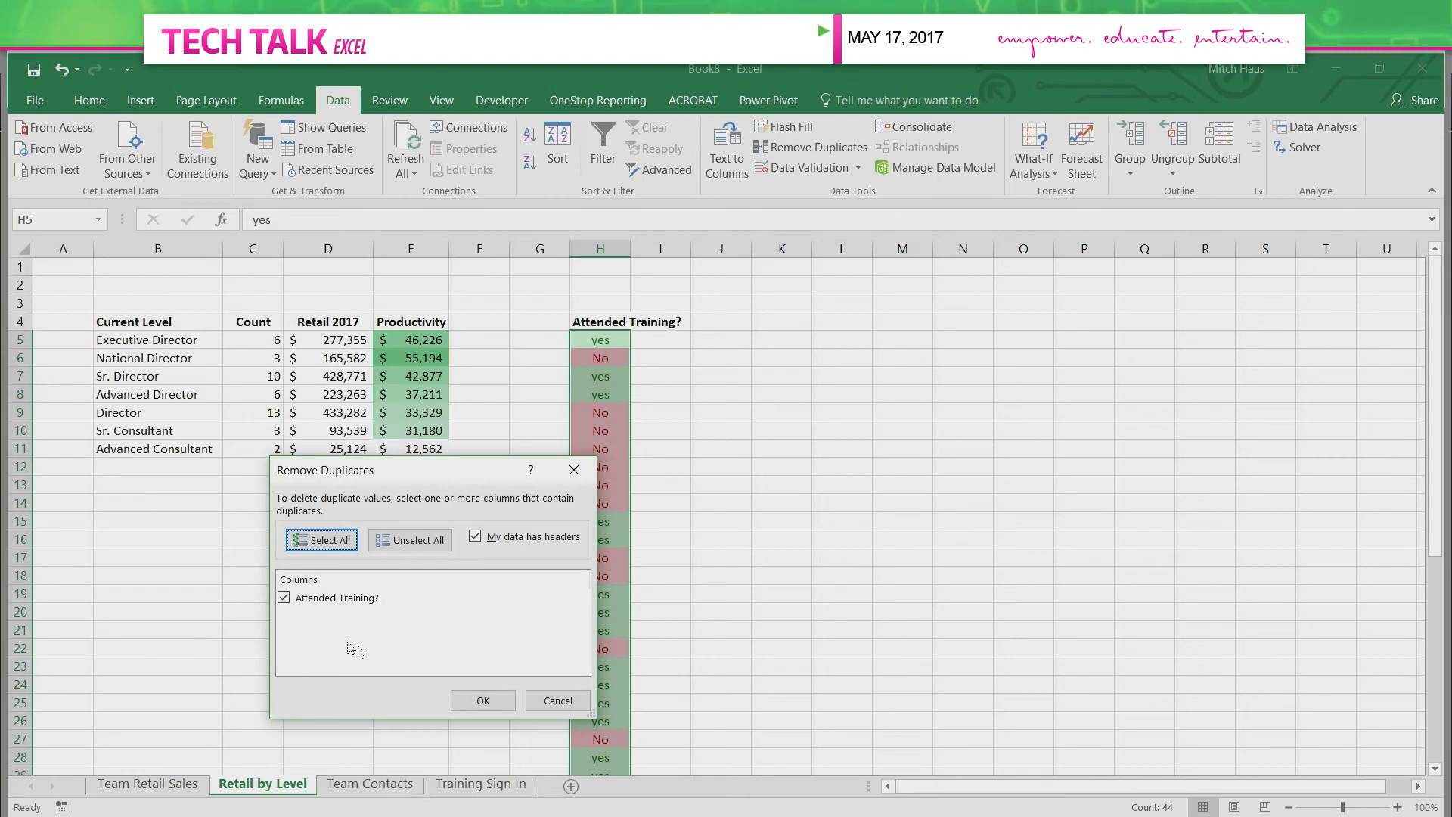
{"action": "left_click", "coordinate": [490, 699]}
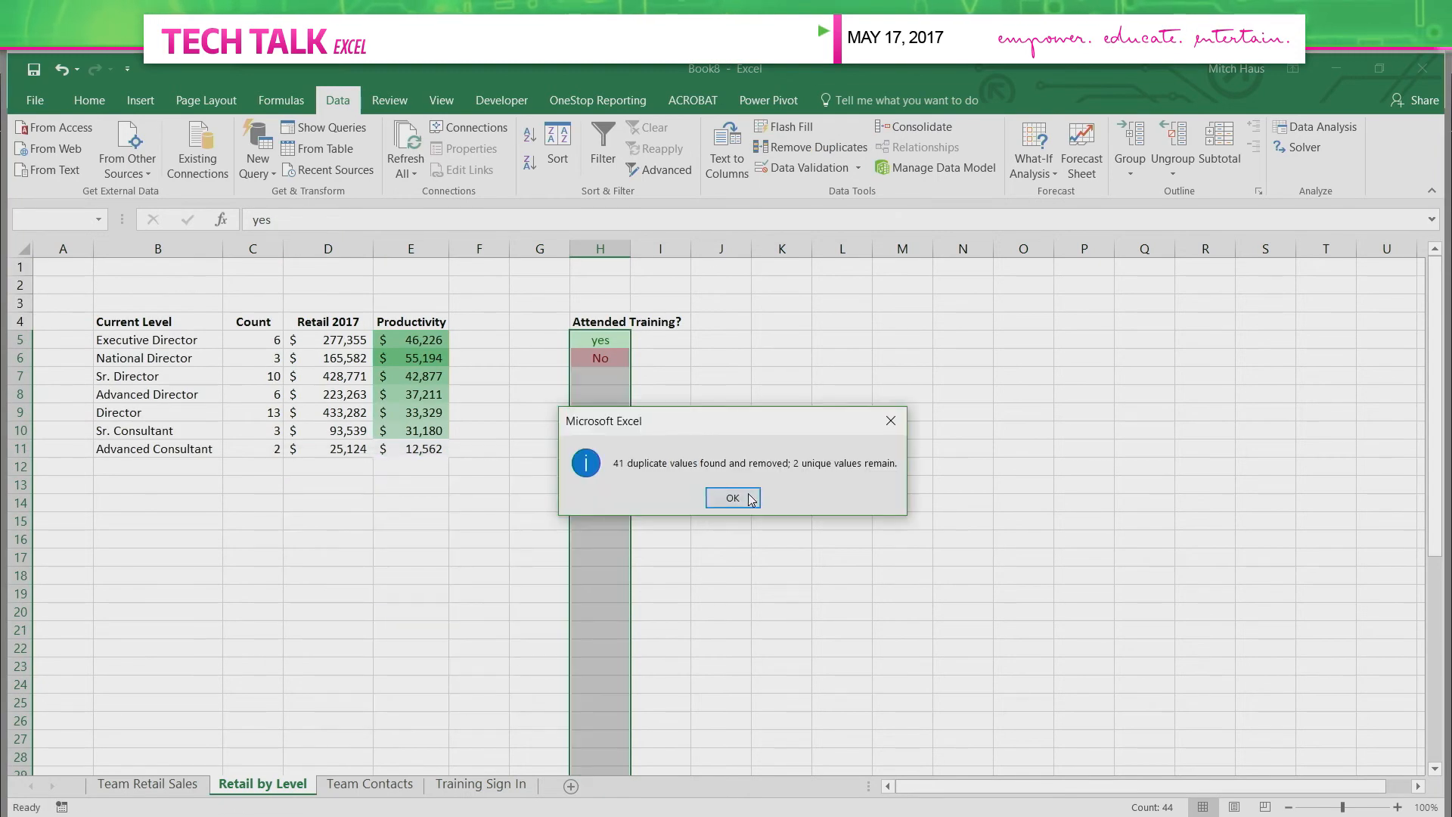
{"action": "key", "text": "Return"}
{"action": "double_click", "coordinate": [630, 249]}
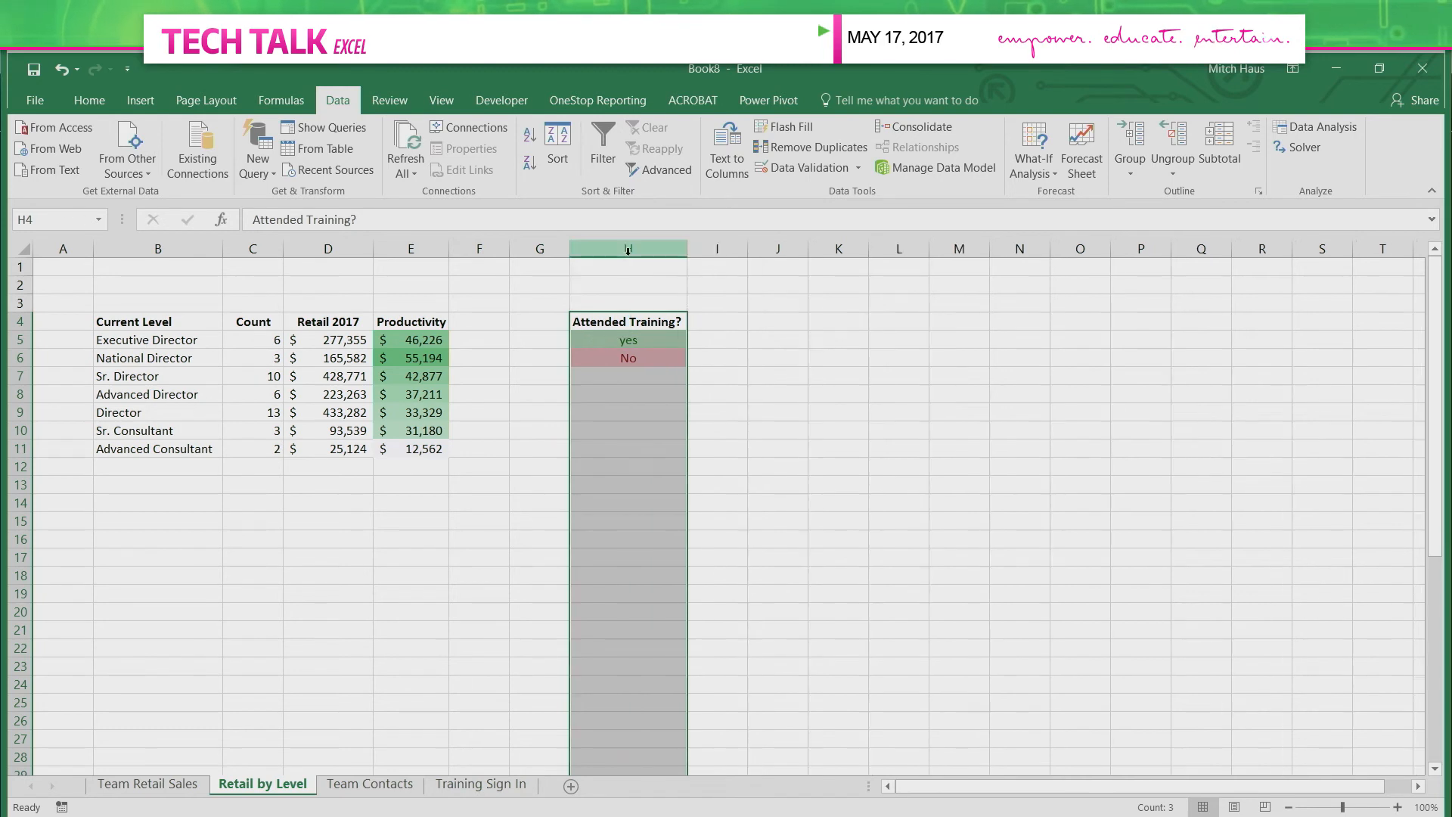
{"action": "left_click", "coordinate": [769, 407]}
Copy the Count, Retail 2017 and Productivity headers from C4:E4 and paste them beside Attended Training? starting at I4.
{"action": "left_click_drag", "start_coordinate": [242, 323], "coordinate": [382, 322]}
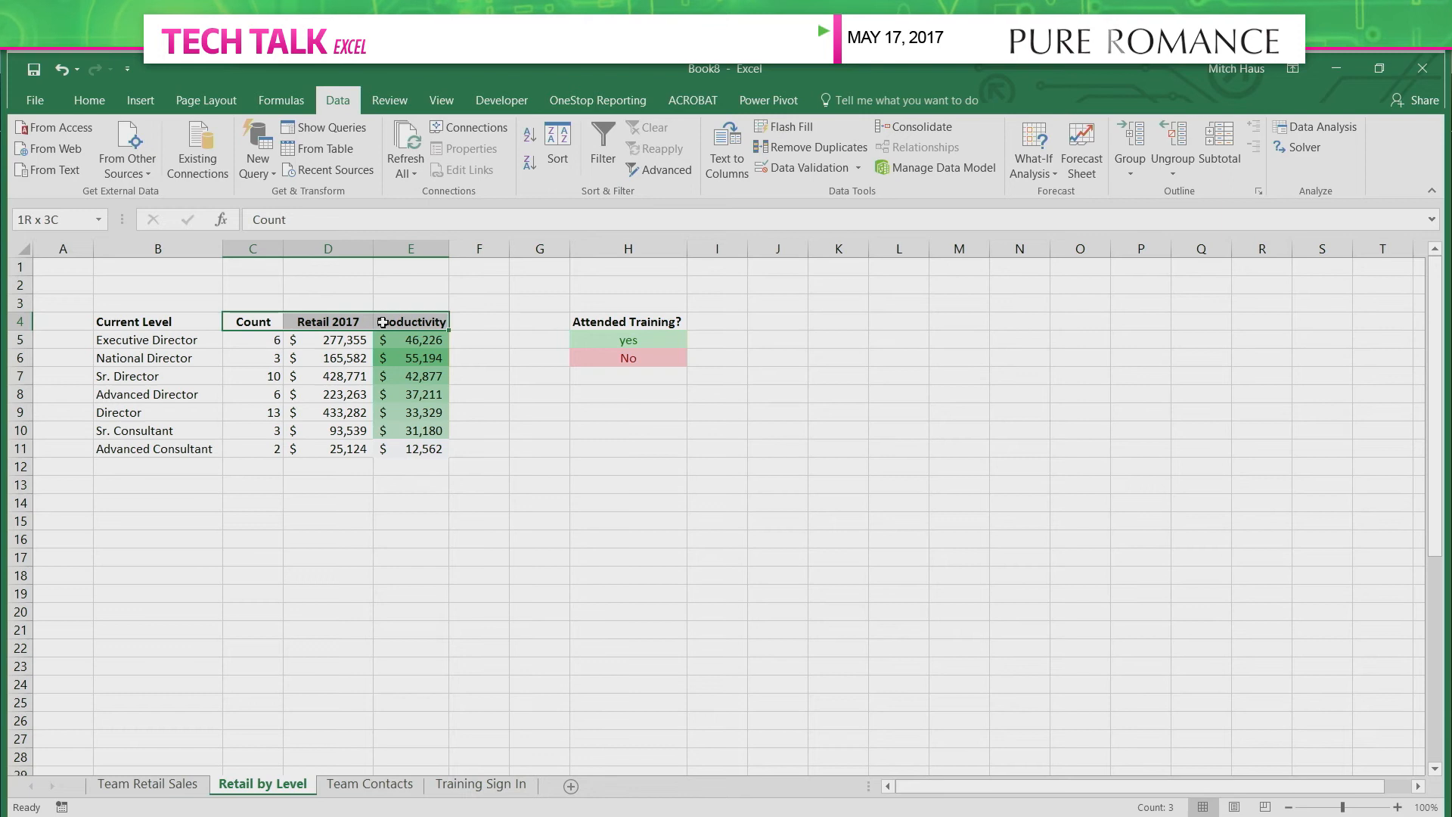
{"action": "key", "text": "ctrl+c"}
{"action": "left_click", "coordinate": [706, 316]}
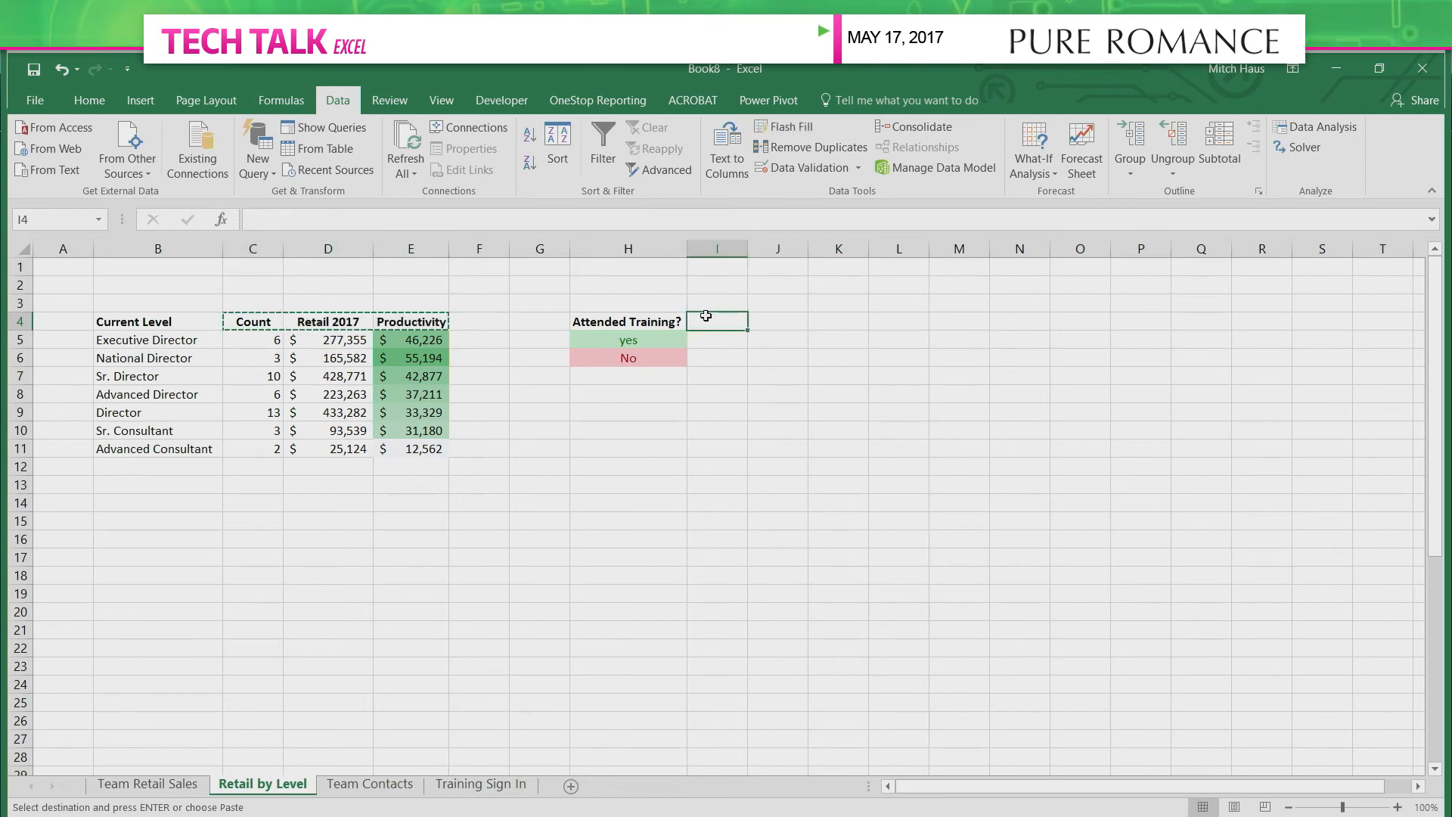
{"action": "key", "text": "ctrl+v"}
In I5, enter a COUNTIF over 'Team Retail Sales'!$F$5:$F$47 with H5 as the criteria.
{"action": "left_click", "coordinate": [729, 340]}
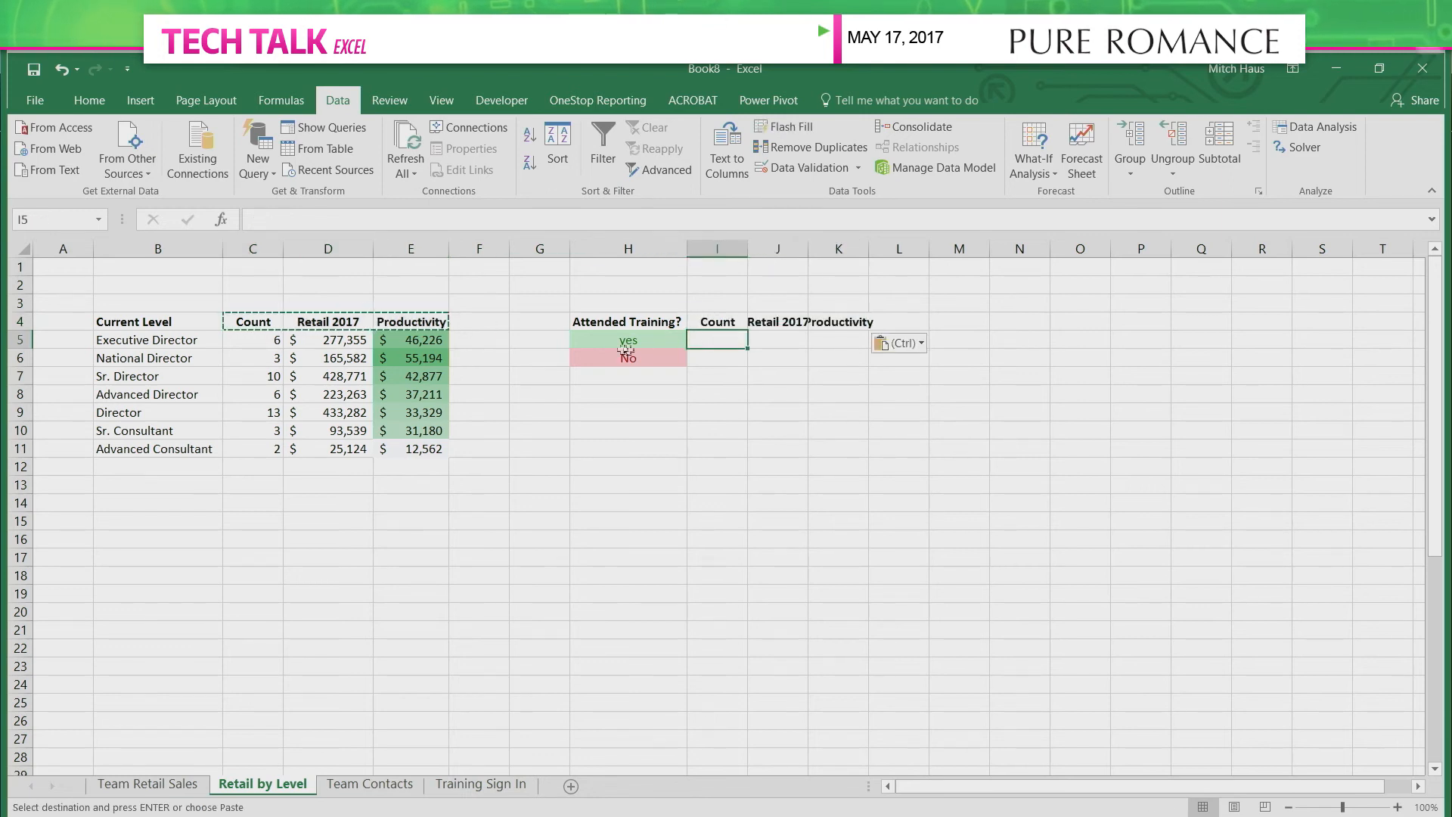
{"action": "type", "text": "="}
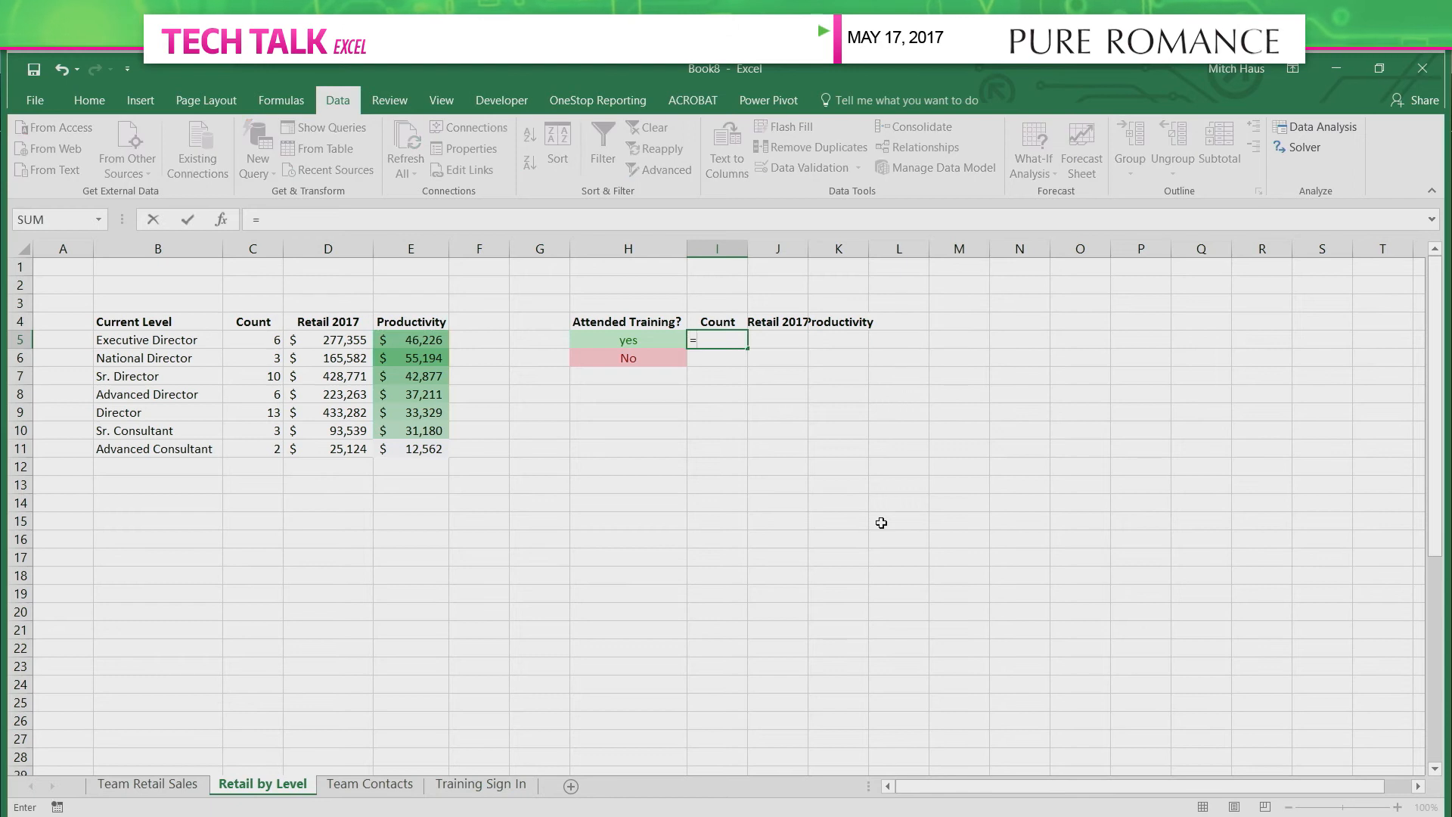
{"action": "type", "text": "countif("}
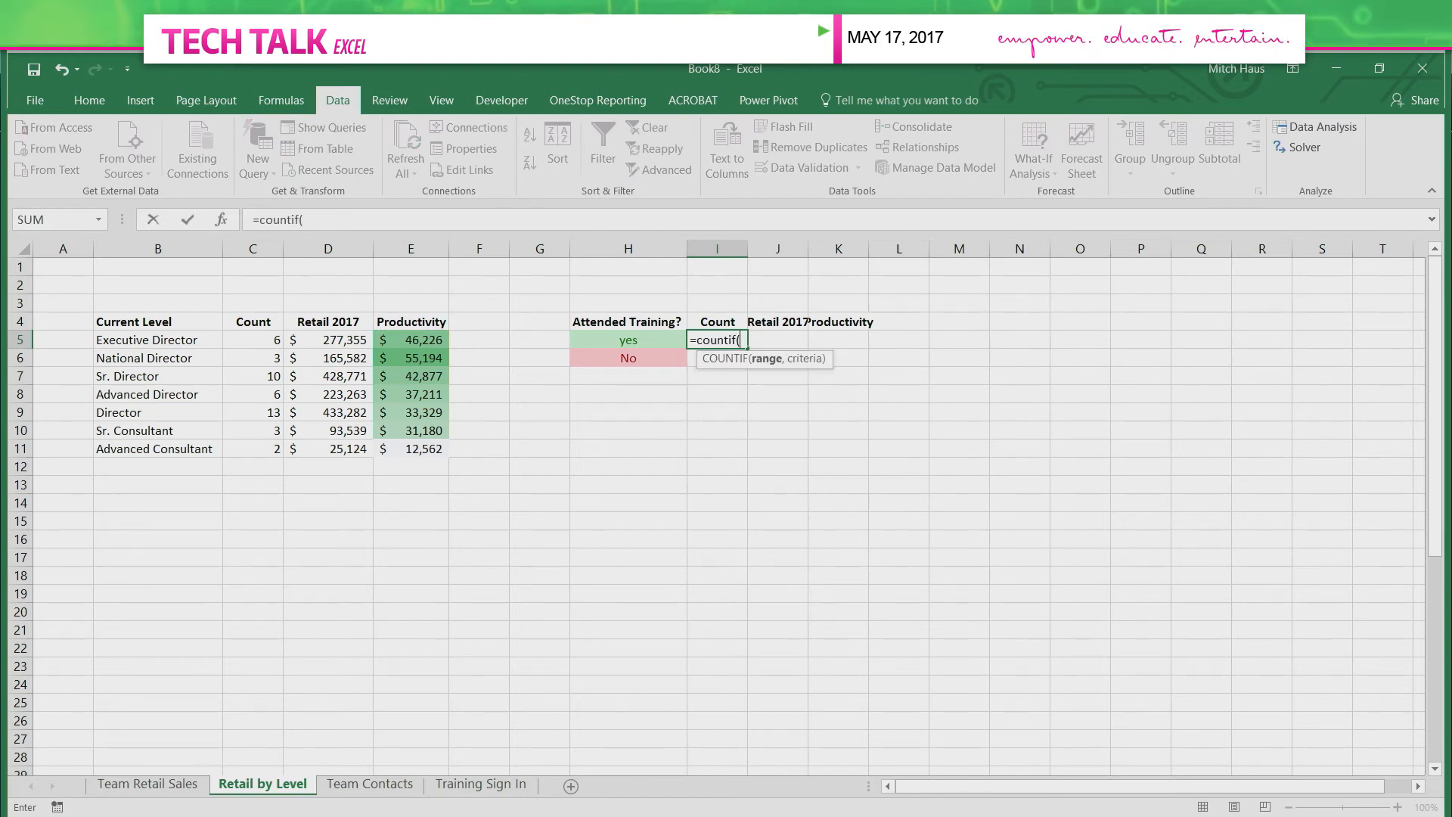
{"action": "left_click", "coordinate": [148, 783]}
{"action": "left_click", "coordinate": [593, 351]}
{"action": "key", "text": "ctrl+shift+Down"}
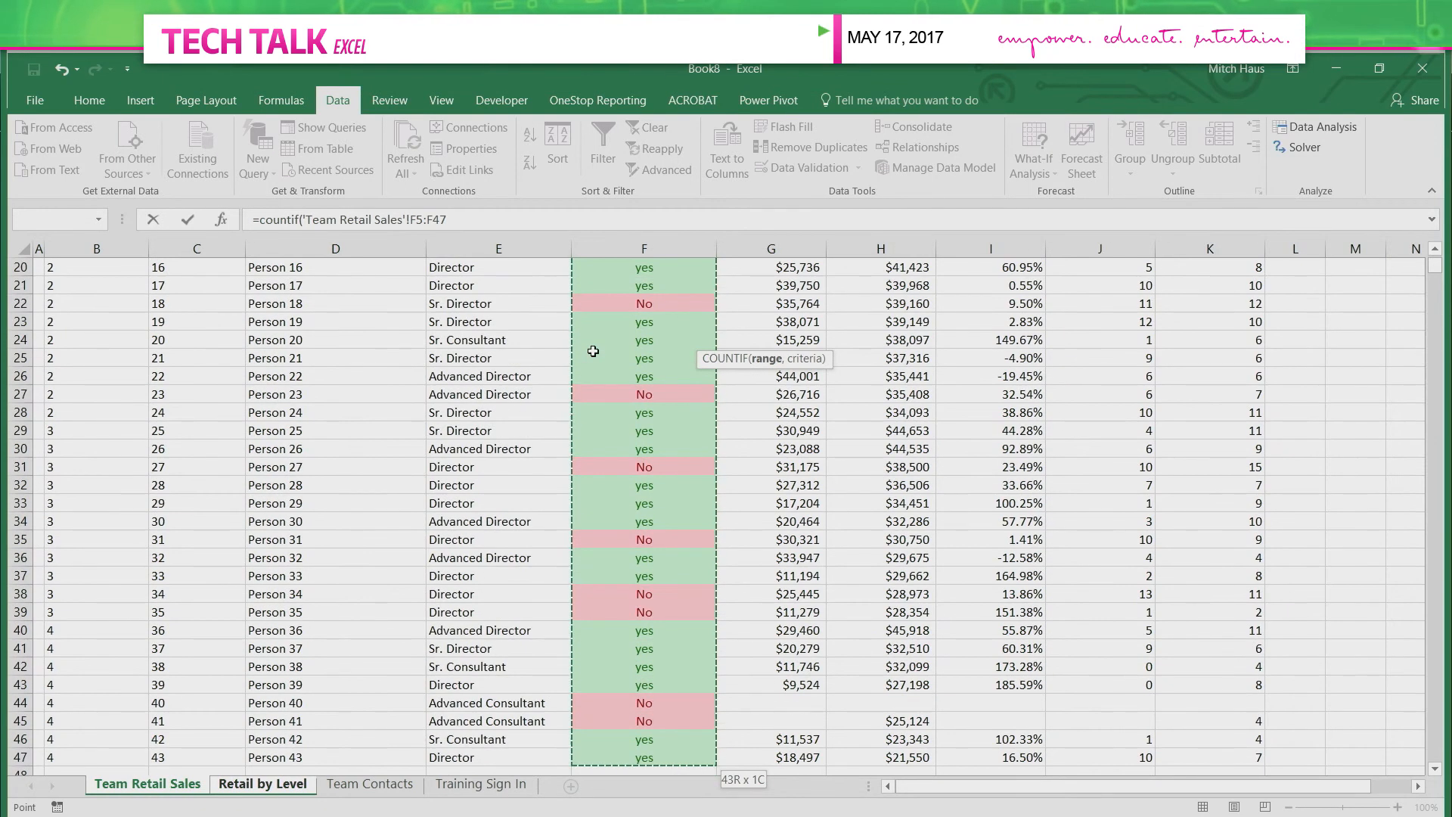
{"action": "key", "text": "F4"}
{"action": "type", "text": ","}
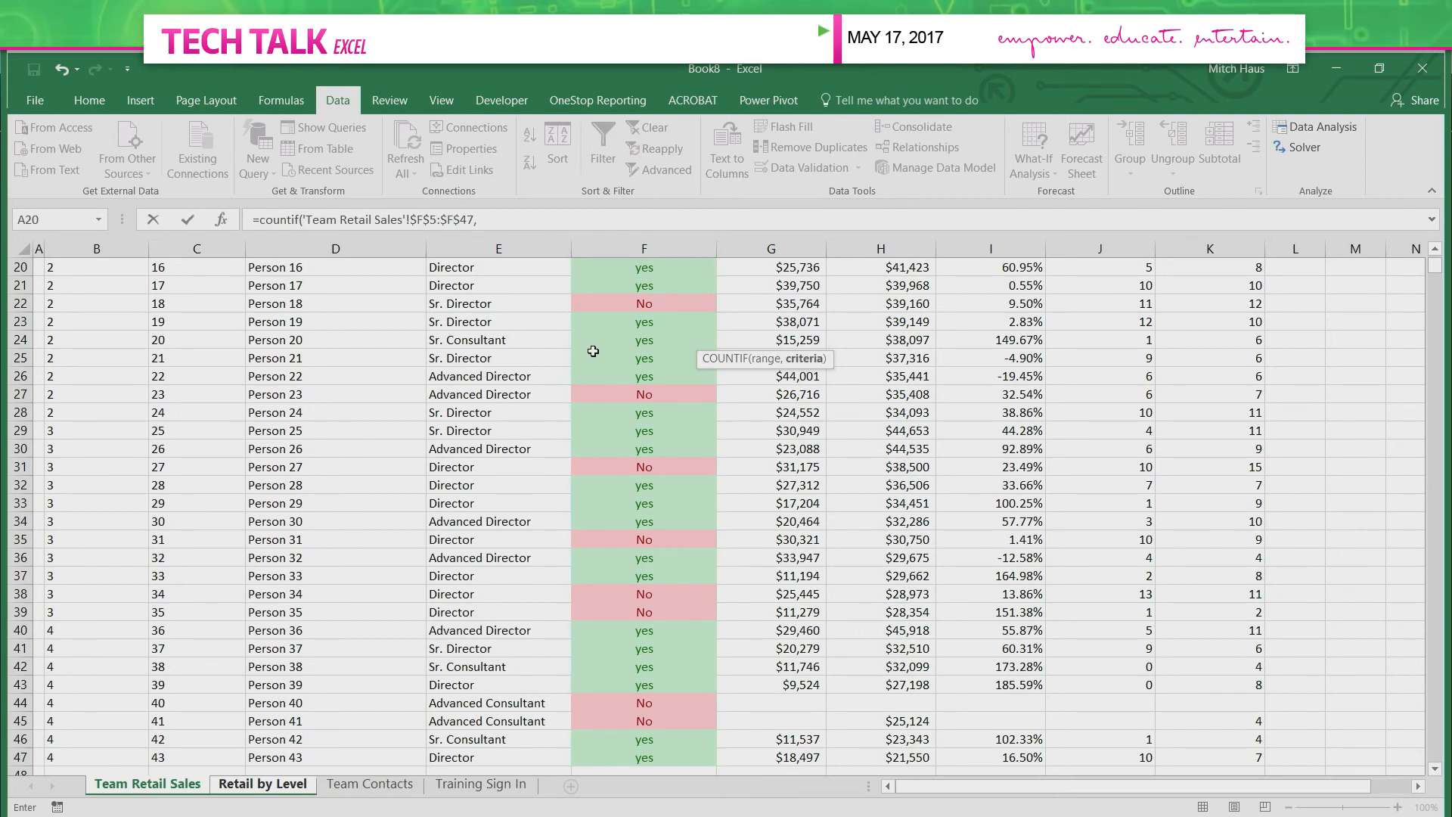
{"action": "left_click", "coordinate": [268, 784]}
{"action": "left_click", "coordinate": [628, 338]}
{"action": "key", "text": "Return"}
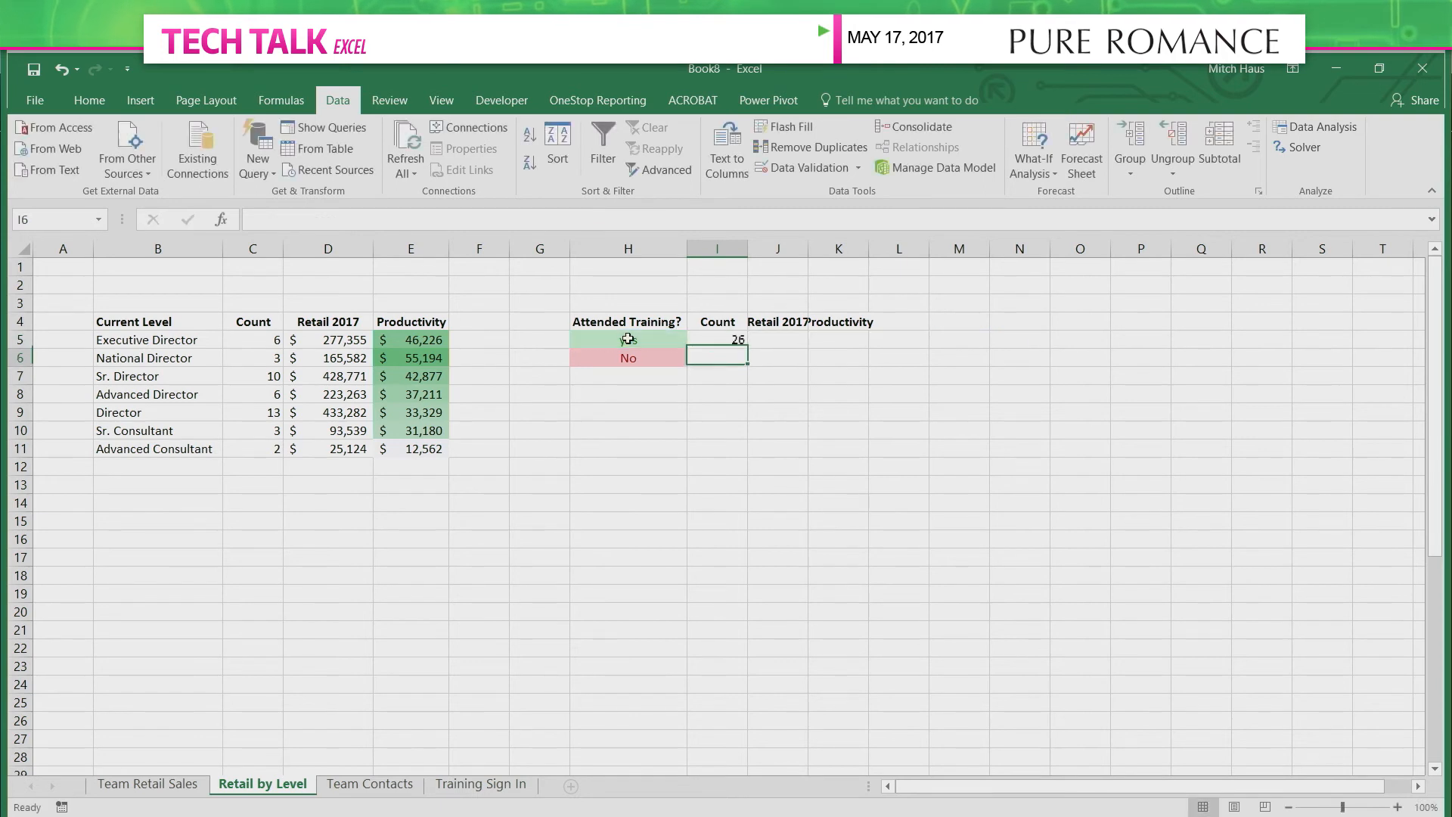
Fill the COUNTIF formula from I5 down to I6 and check the copied formula.
{"action": "left_click", "coordinate": [740, 342]}
{"action": "left_click_drag", "start_coordinate": [749, 348], "coordinate": [749, 363]}
{"action": "left_click", "coordinate": [900, 426]}
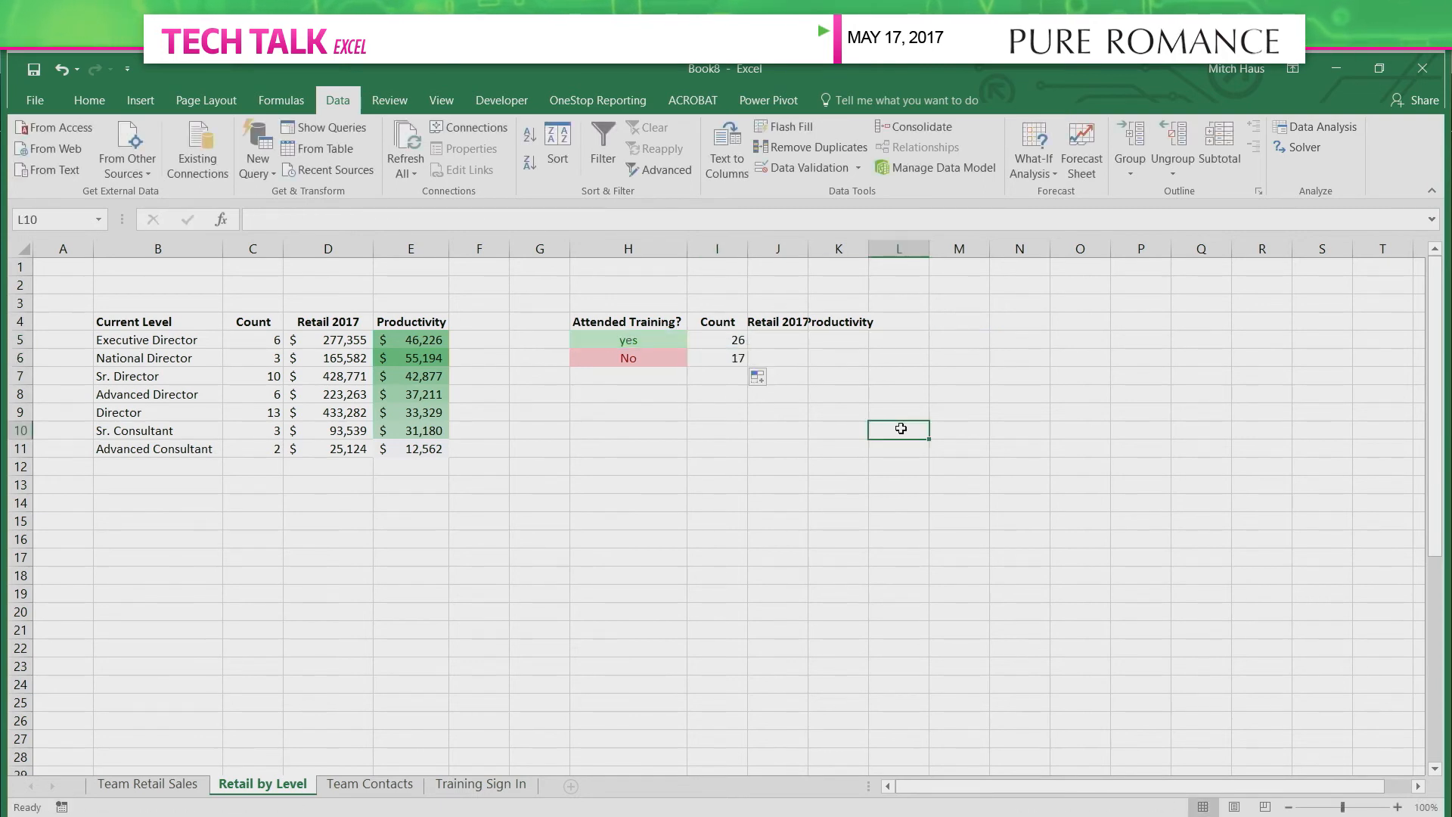
{"action": "left_click", "coordinate": [734, 337]}
{"action": "left_click", "coordinate": [732, 359]}
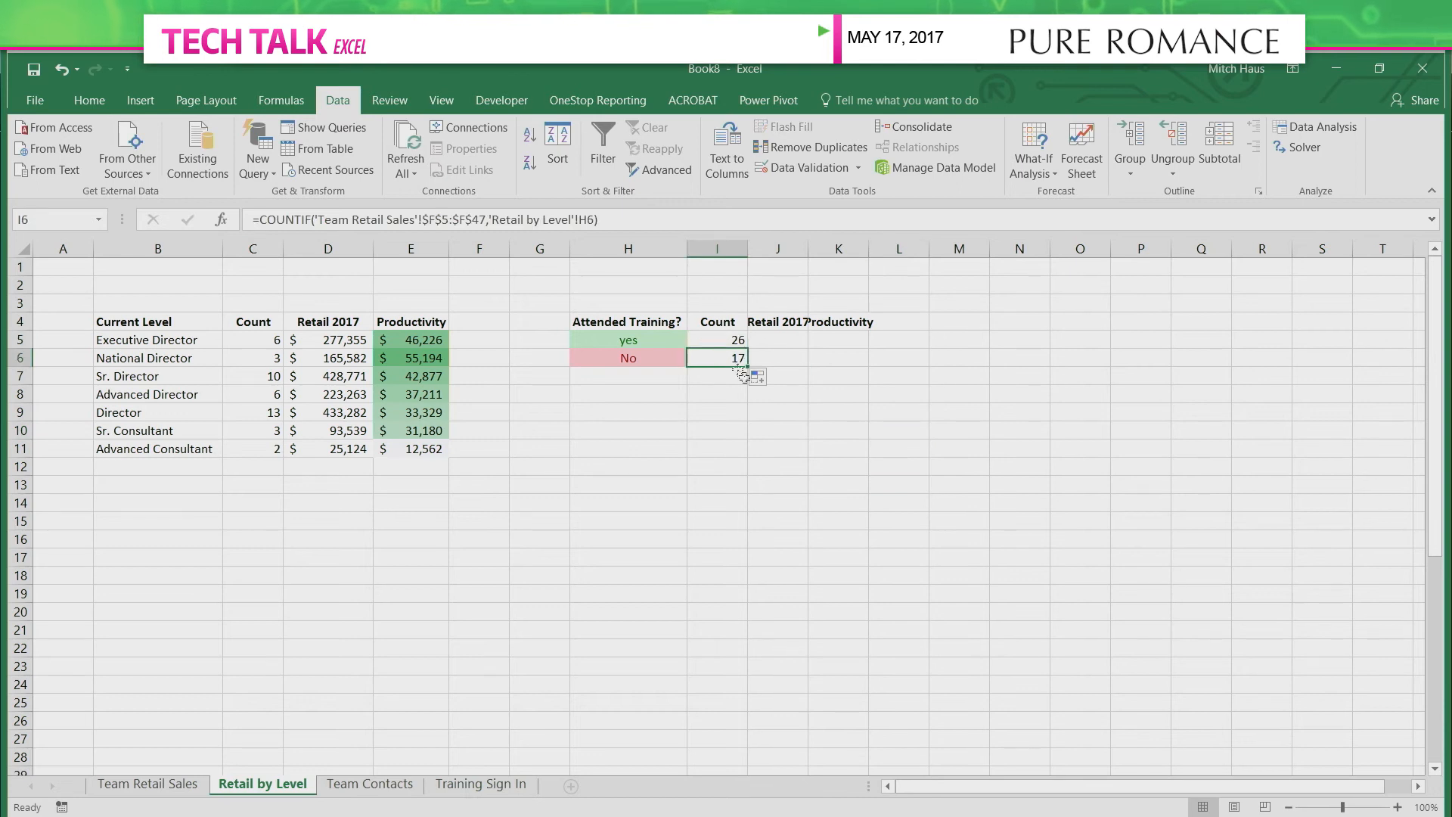
Label H7 as Total and sum the counts I5:I6 in I7.
{"action": "left_click", "coordinate": [658, 370]}
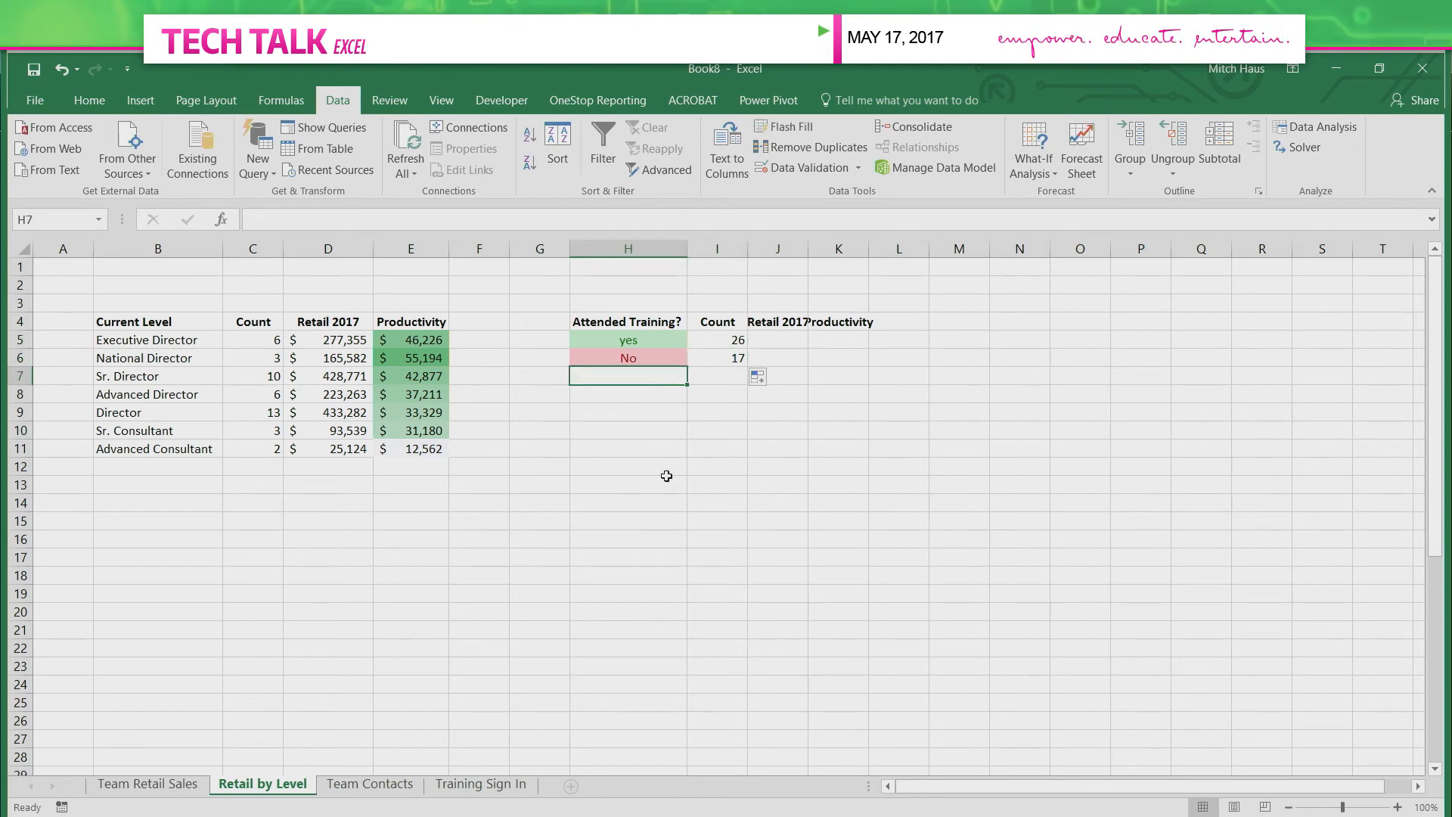
{"action": "type", "text": "Total"}
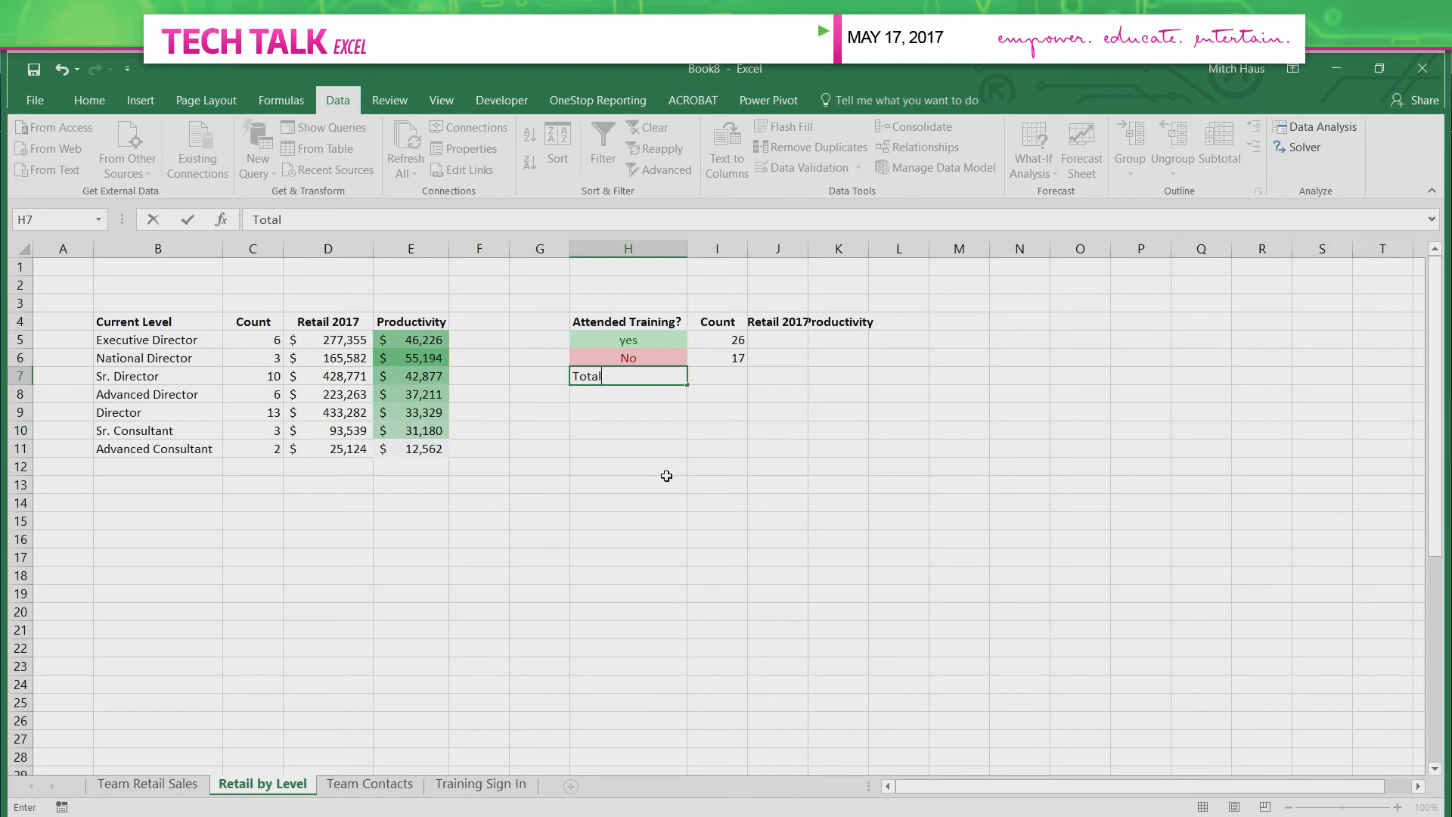
{"action": "key", "text": "Tab"}
{"action": "type", "text": "=sum("}
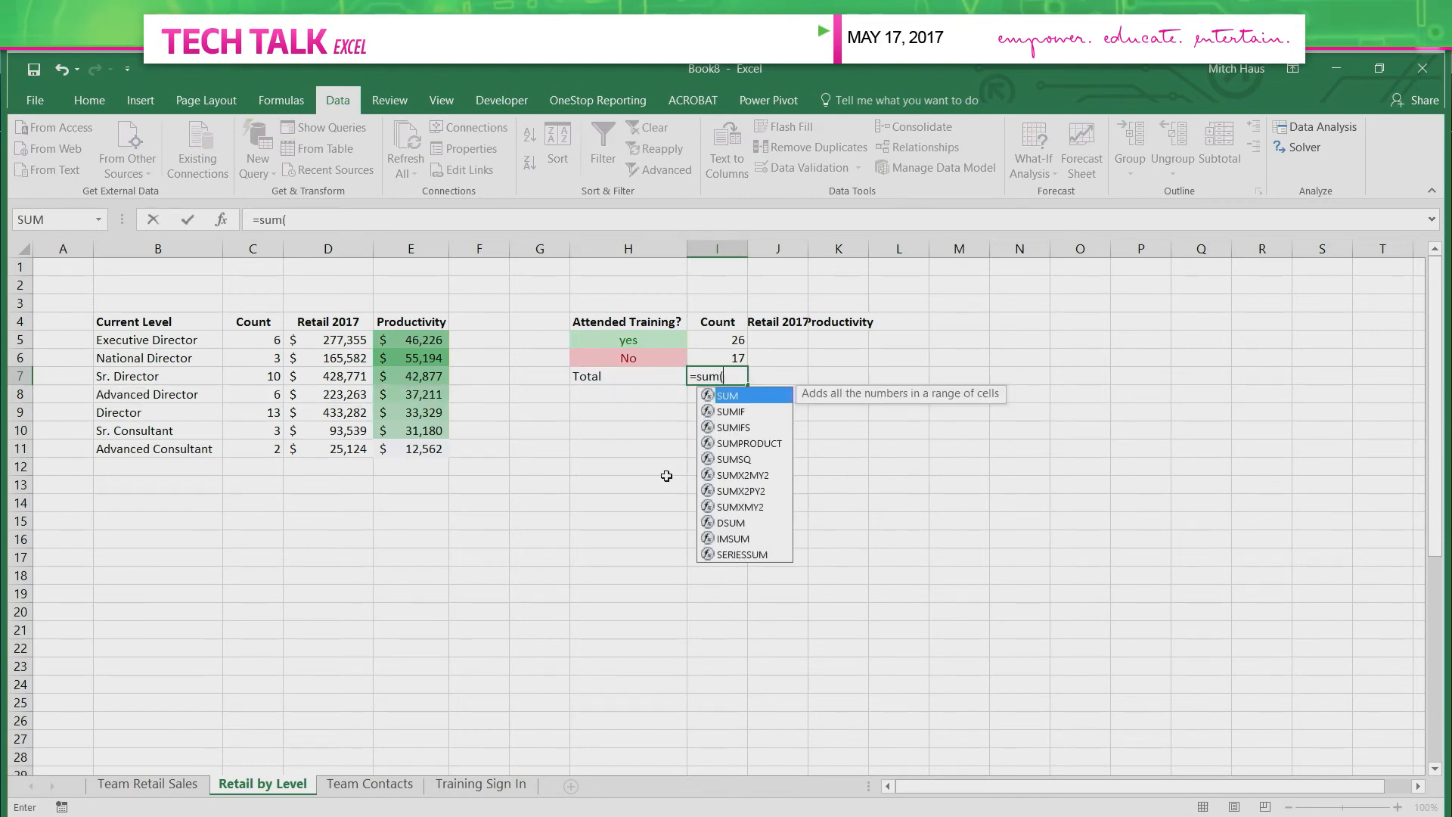
{"action": "key", "text": "Up"}
{"action": "key", "text": "Up"}
{"action": "key", "text": "shift+Down"}
{"action": "key", "text": "Return"}
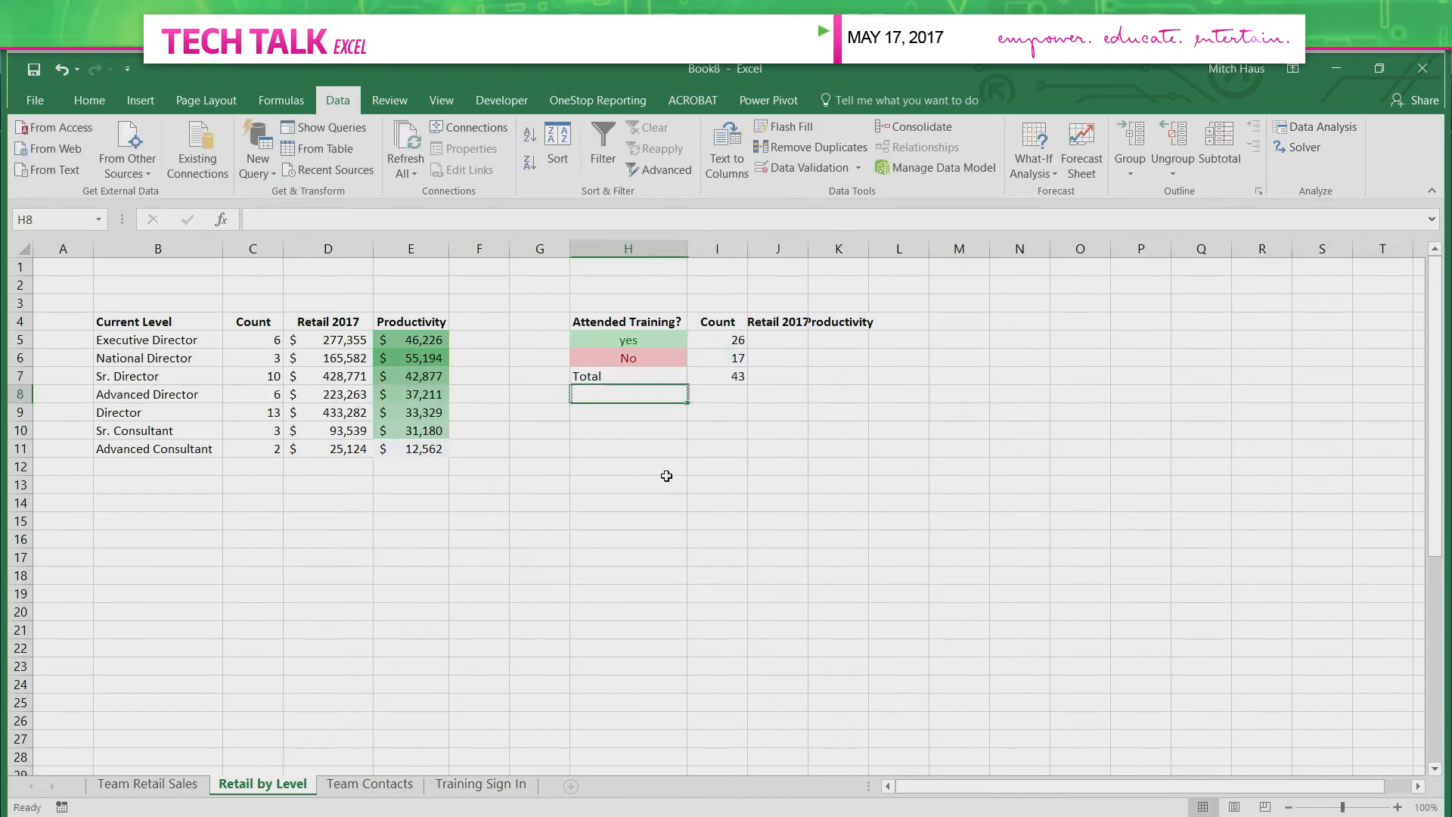
Make the Total row of the attendance summary bold.
{"action": "left_click_drag", "start_coordinate": [654, 381], "coordinate": [916, 385]}
{"action": "key", "text": "ctrl+b"}
{"action": "left_click", "coordinate": [810, 464]}
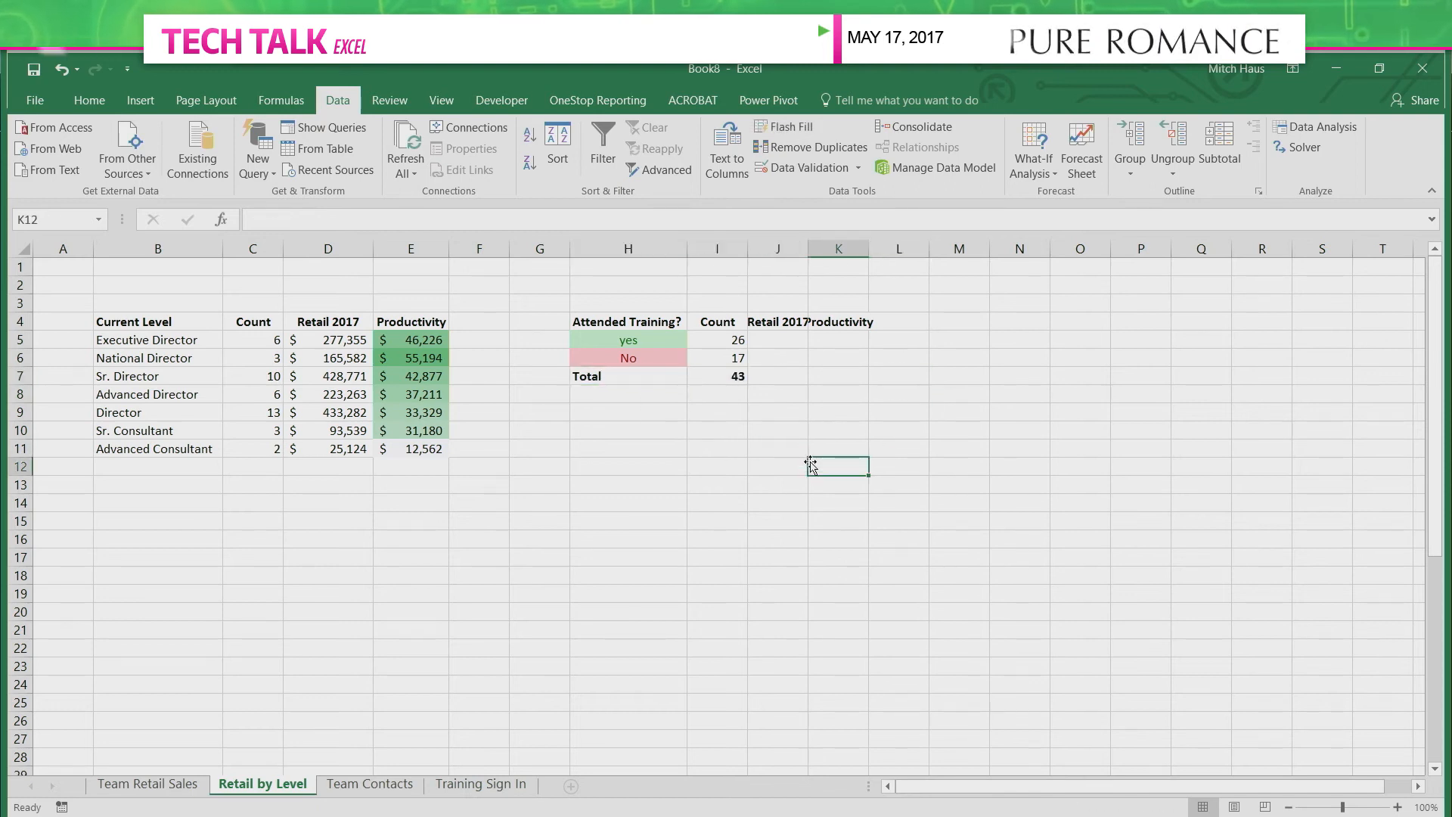
Enter =I5/I7 in I8 to calculate the share of people who attended training.
{"action": "left_click", "coordinate": [735, 391]}
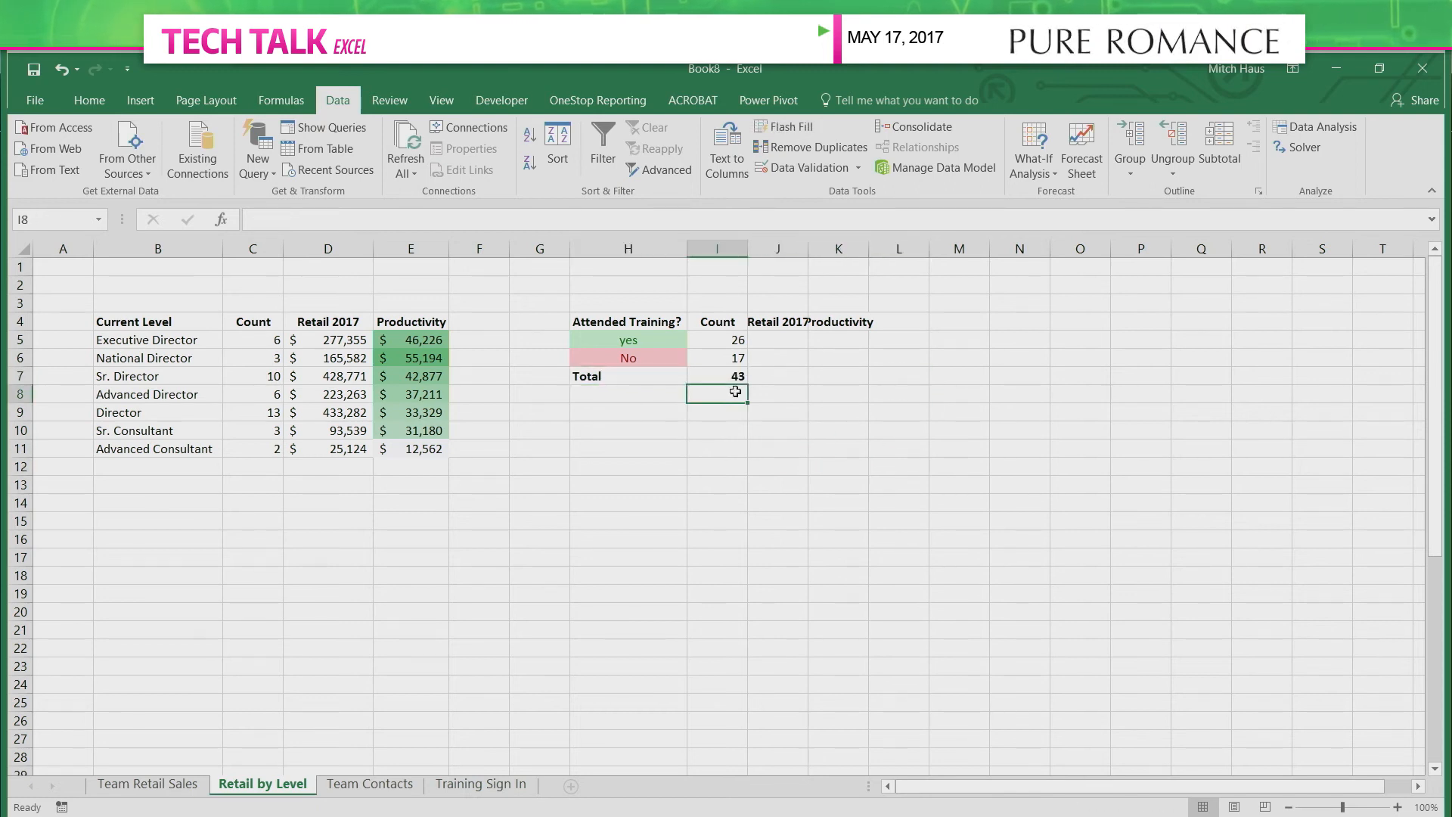
{"action": "type", "text": "="}
{"action": "left_click", "coordinate": [732, 340]}
{"action": "type", "text": "/"}
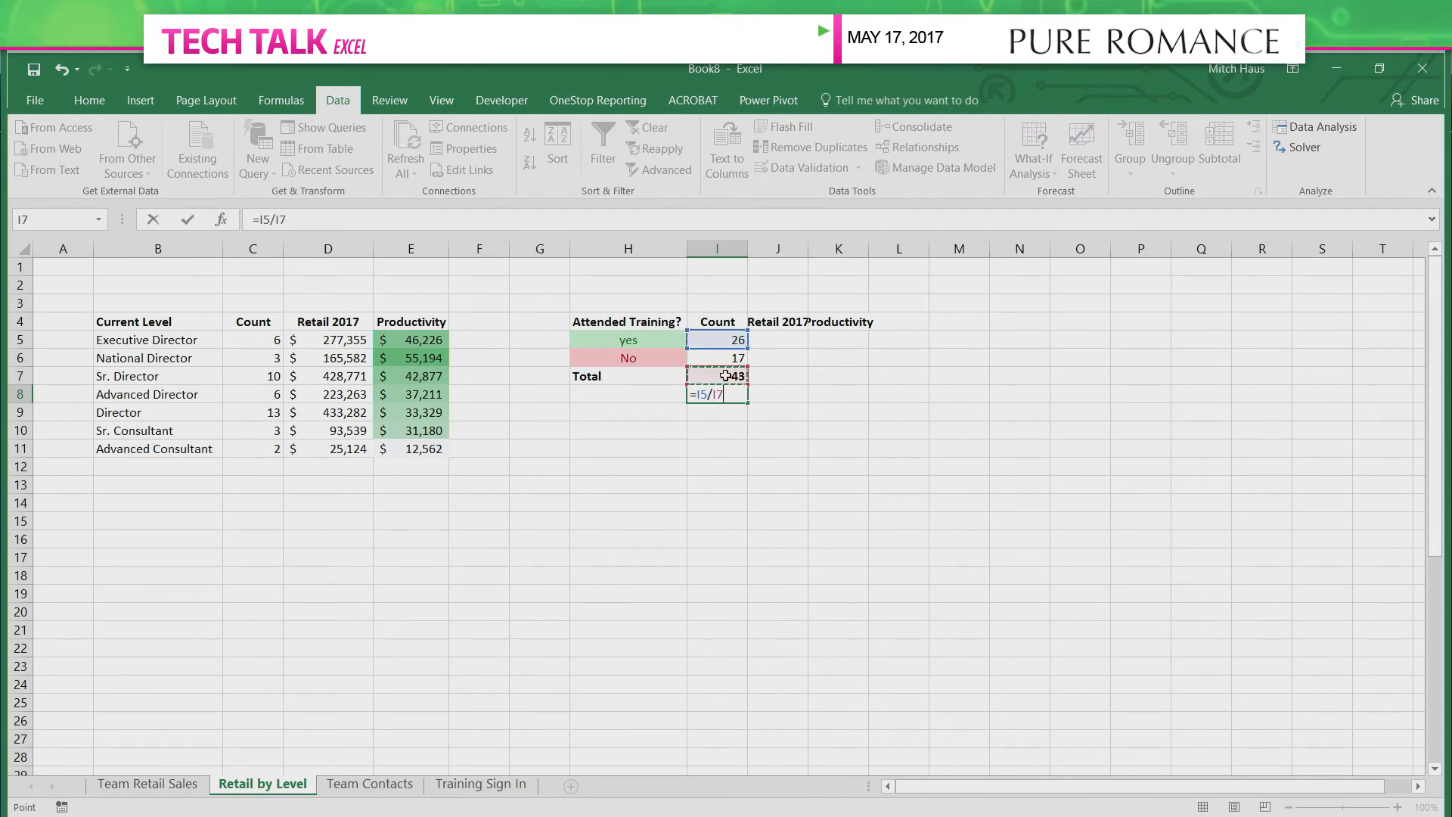
{"action": "key", "text": "Return"}
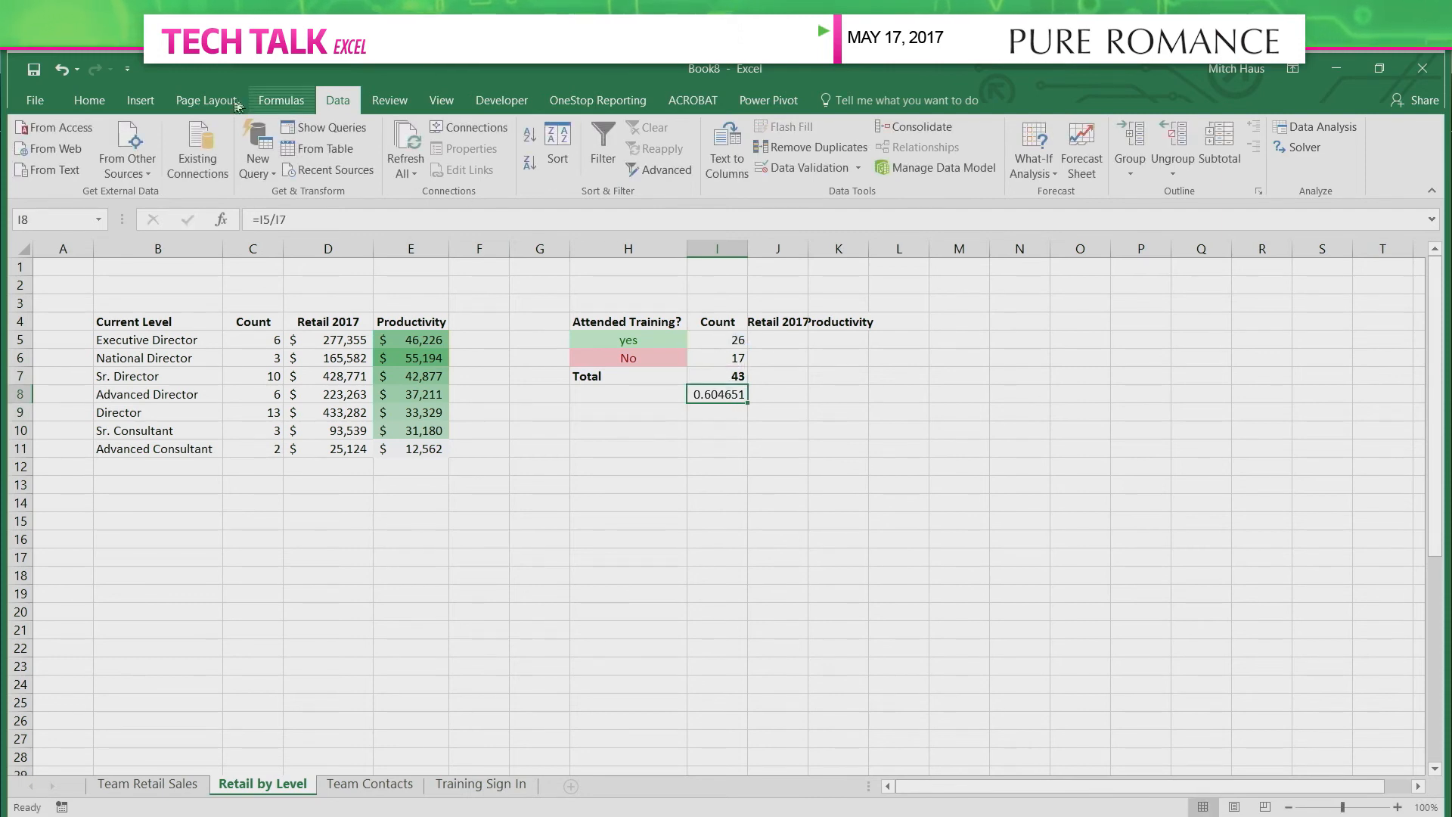
Format the attendance share in I8 as a percentage and set it in italics.
{"action": "left_click", "coordinate": [90, 100]}
{"action": "left_click", "coordinate": [608, 163]}
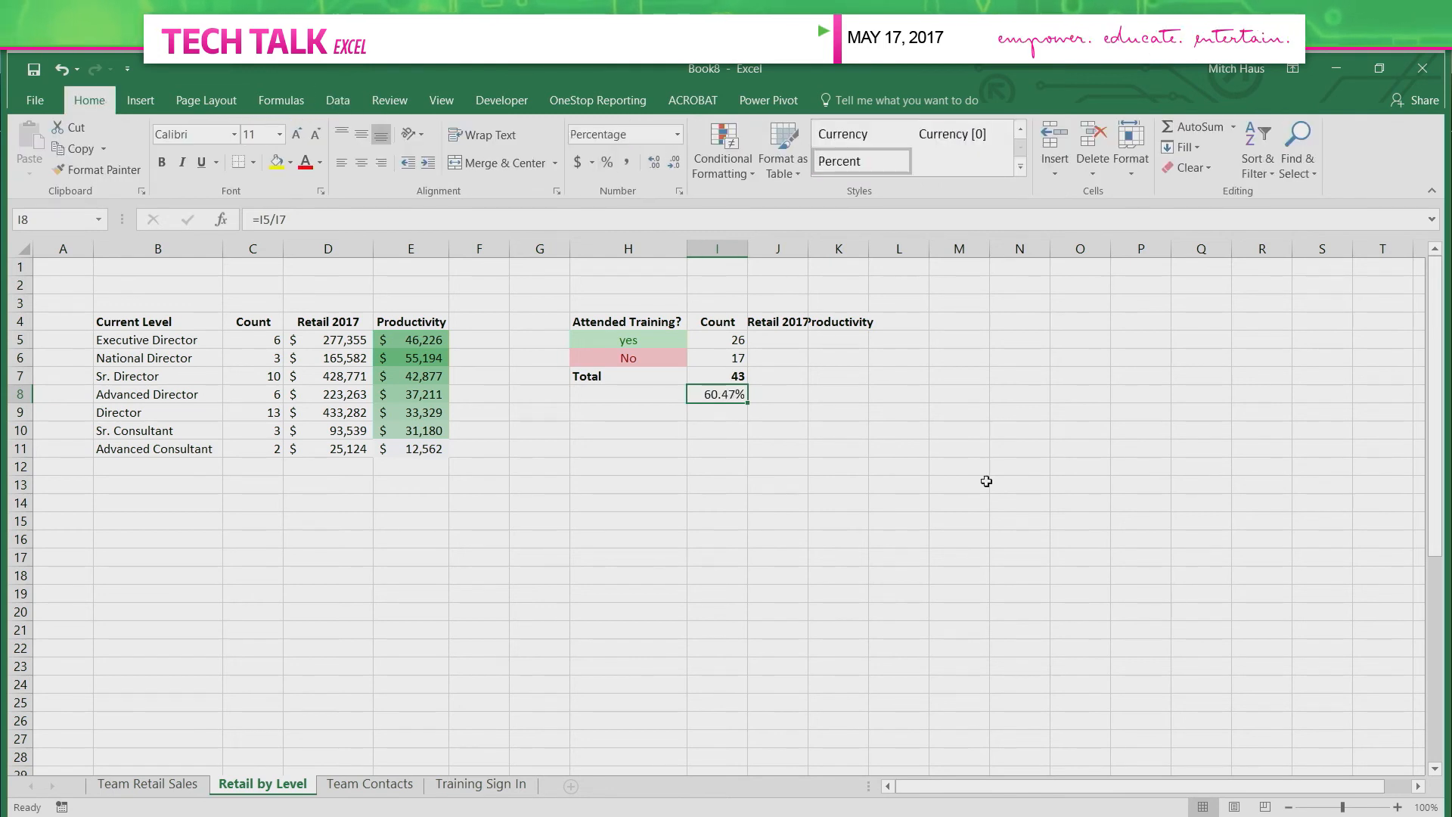
{"action": "left_click", "coordinate": [182, 163]}
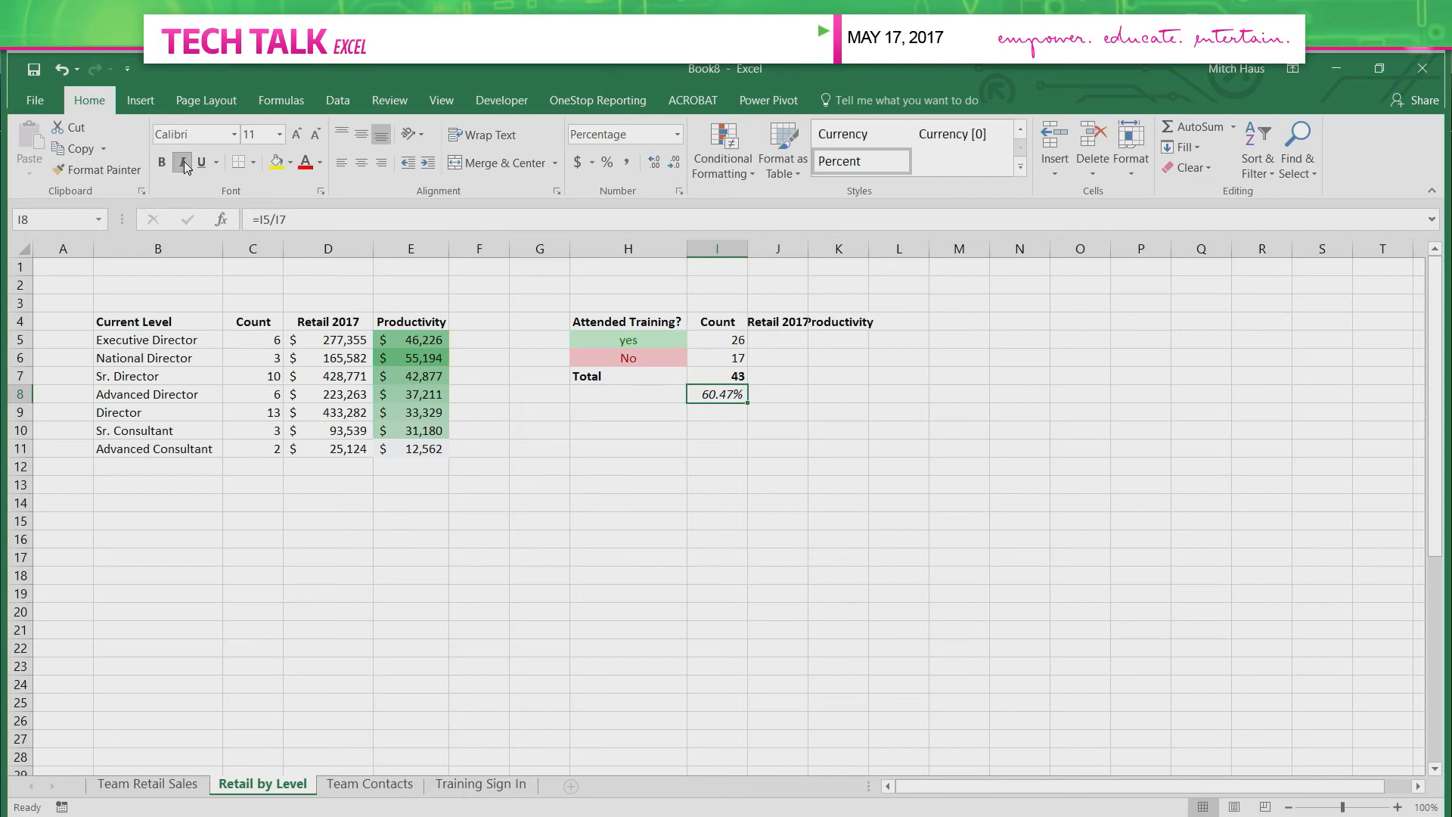
{"action": "left_click", "coordinate": [664, 475]}
Autofit columns J and K to their Retail 2017 and Productivity headers.
{"action": "left_click", "coordinate": [728, 361]}
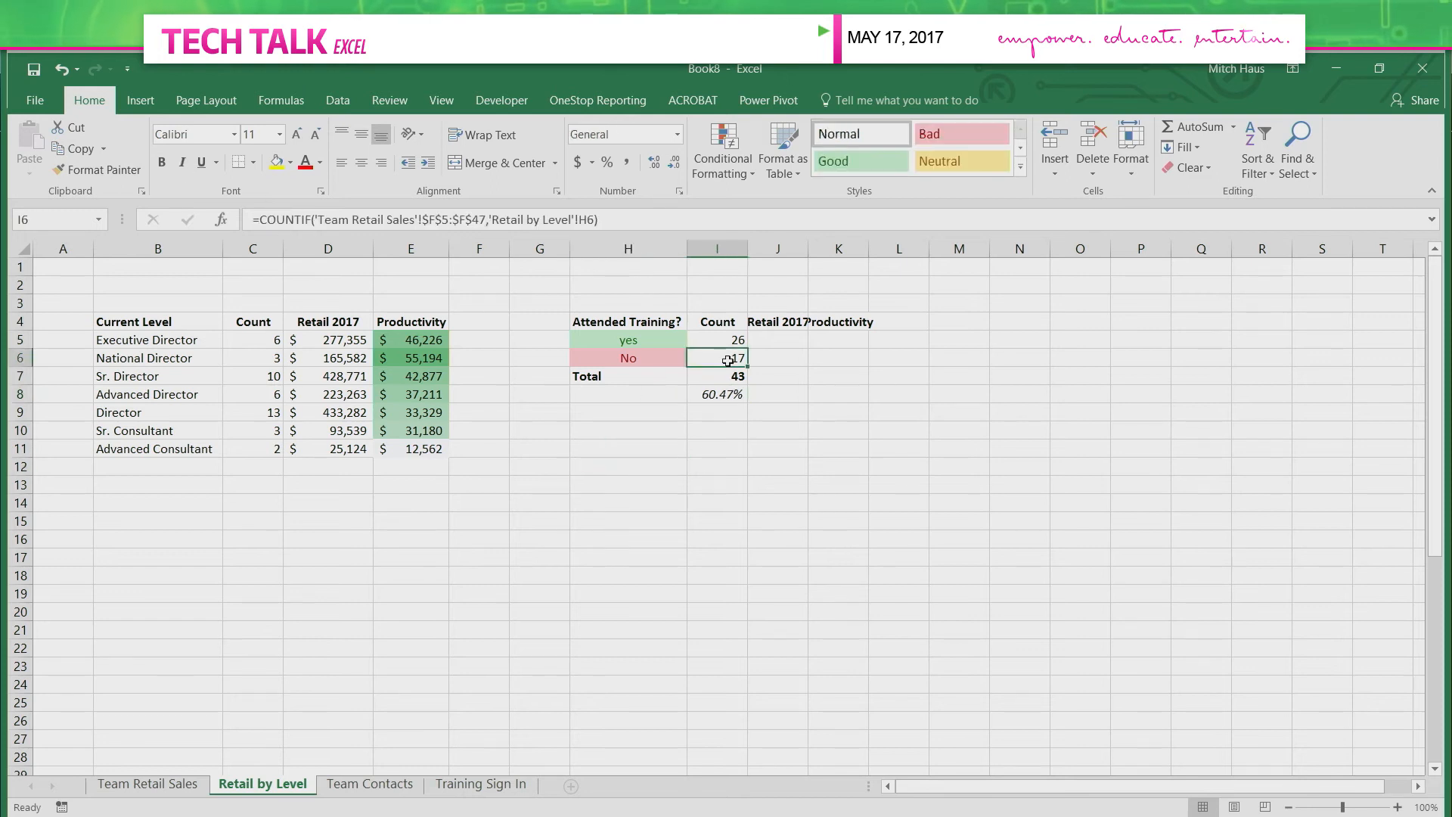
{"action": "left_click", "coordinate": [772, 345]}
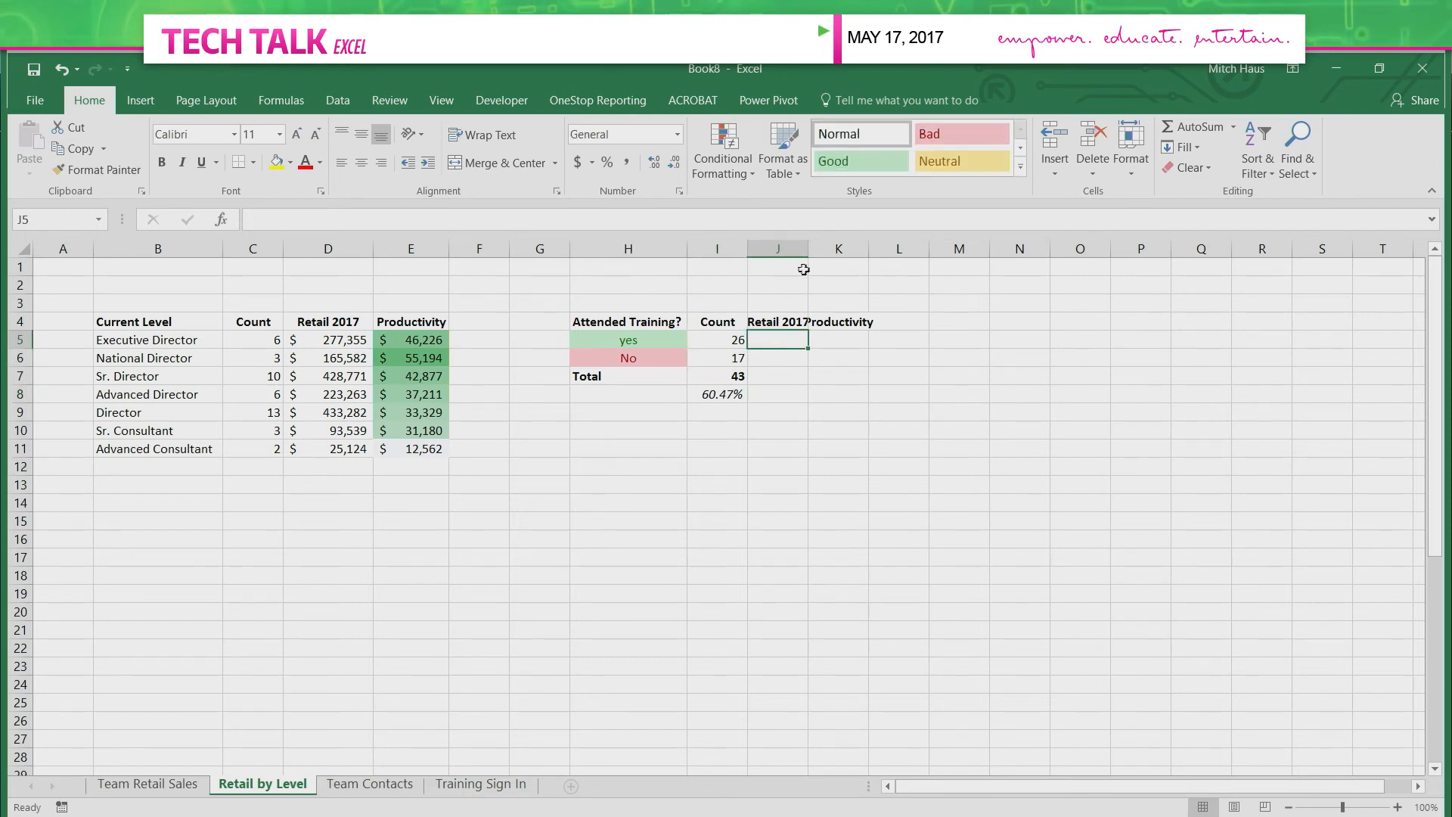
{"action": "double_click", "coordinate": [807, 242]}
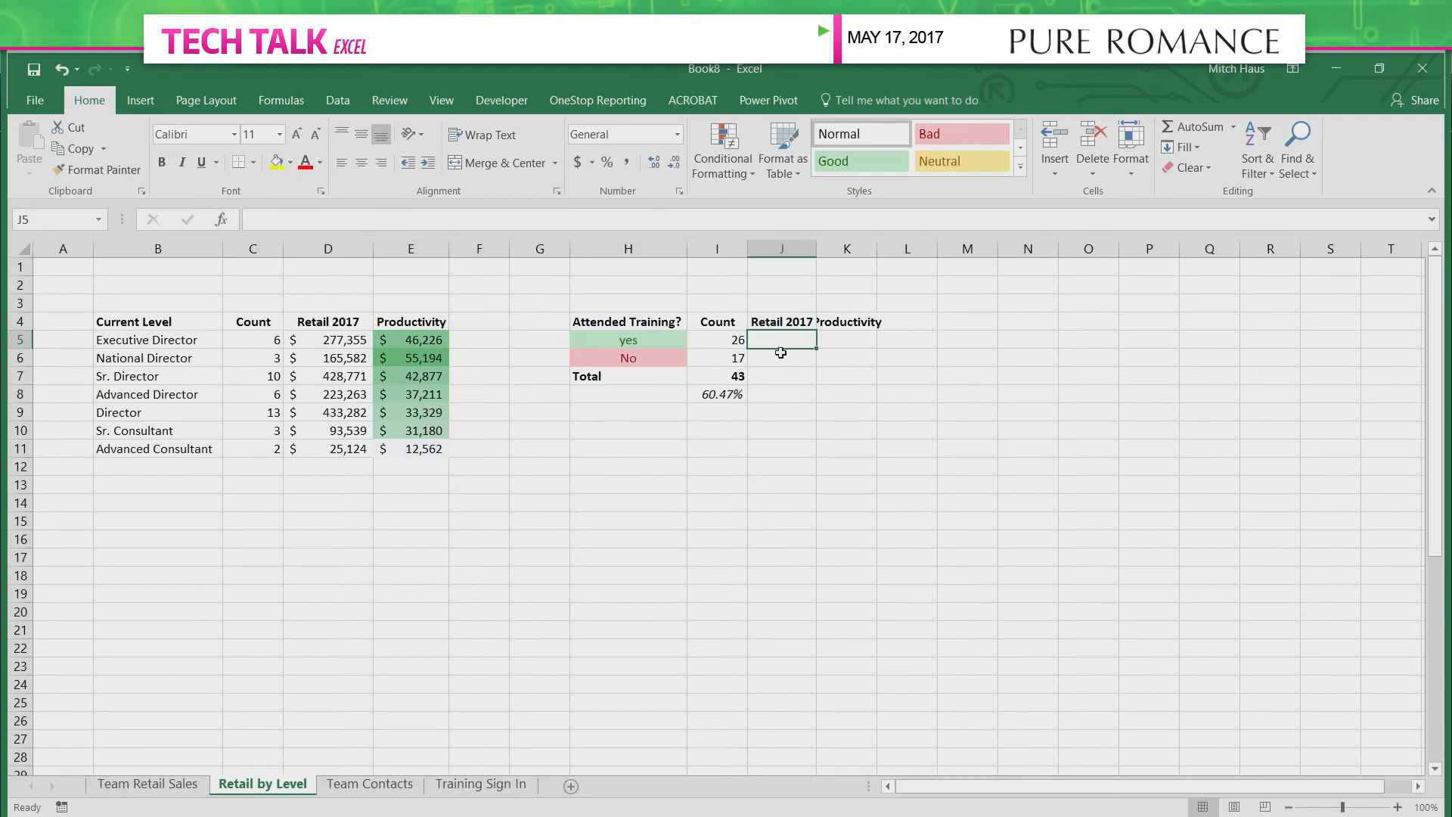
{"action": "double_click", "coordinate": [877, 250]}
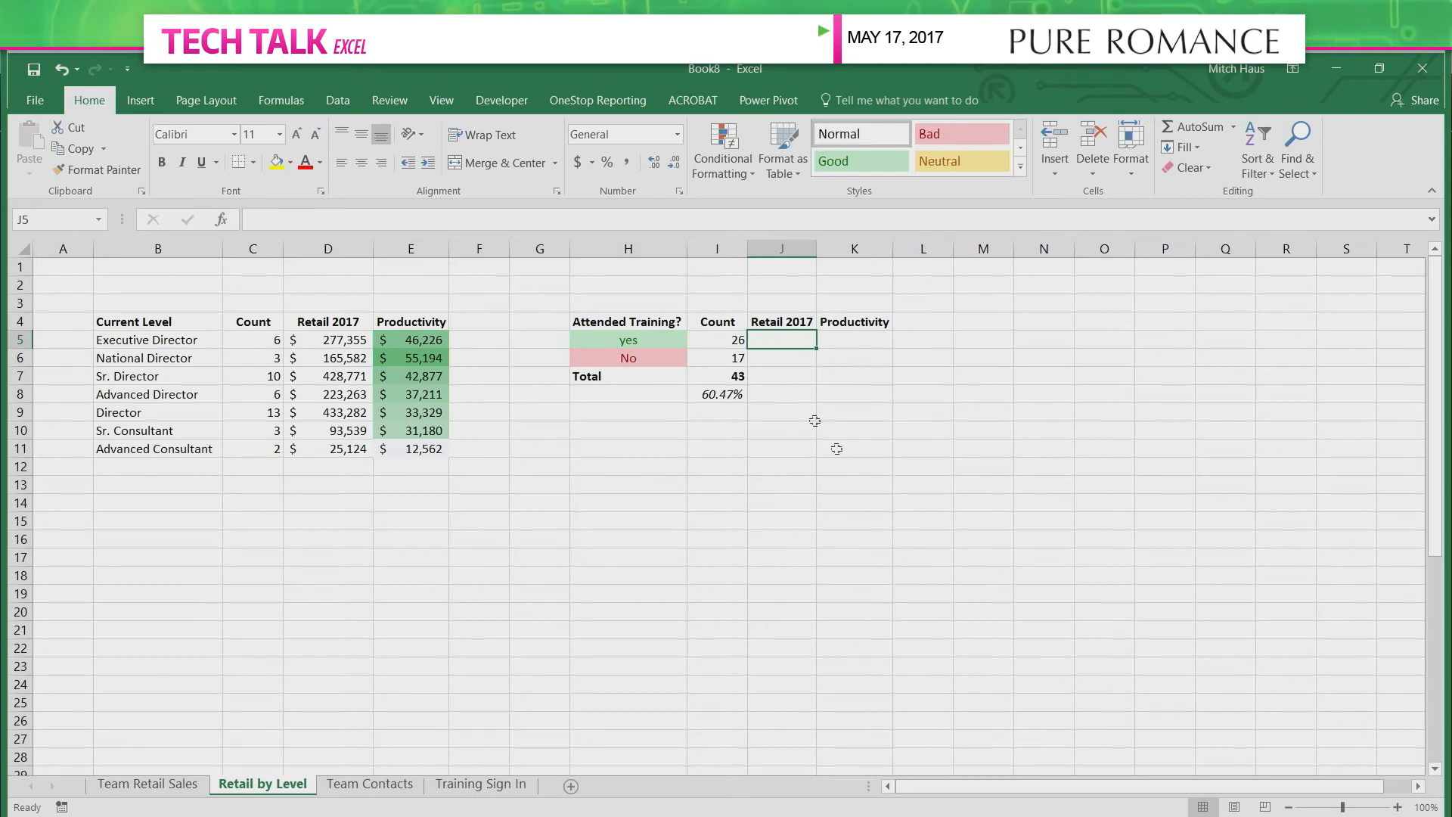
Begin a SUMIF in J5 with 'Team Retail Sales'!$F$5:$F$47 as the range and H5 as the criteria.
{"action": "type", "text": "="}
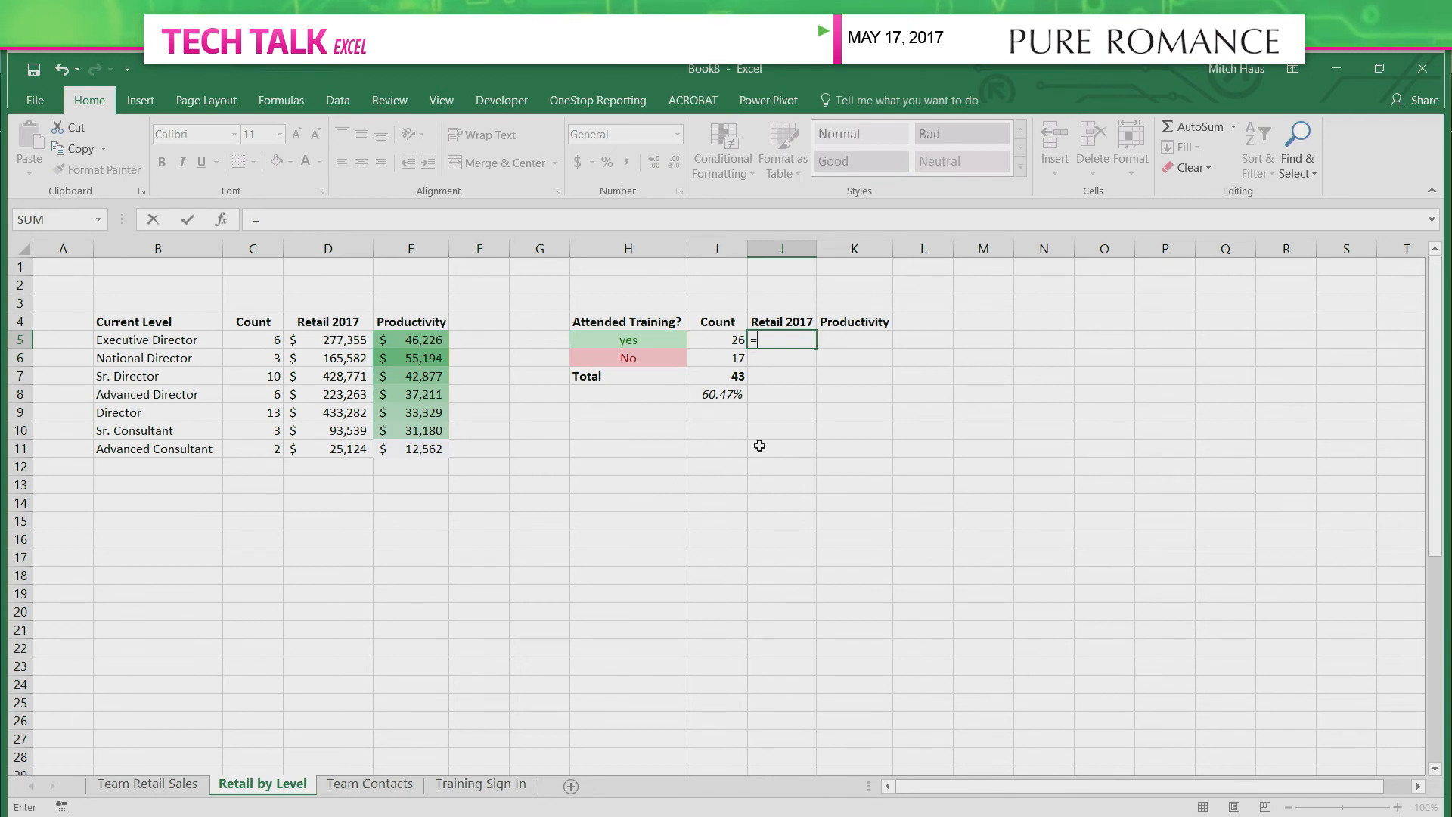
{"action": "type", "text": "sumif("}
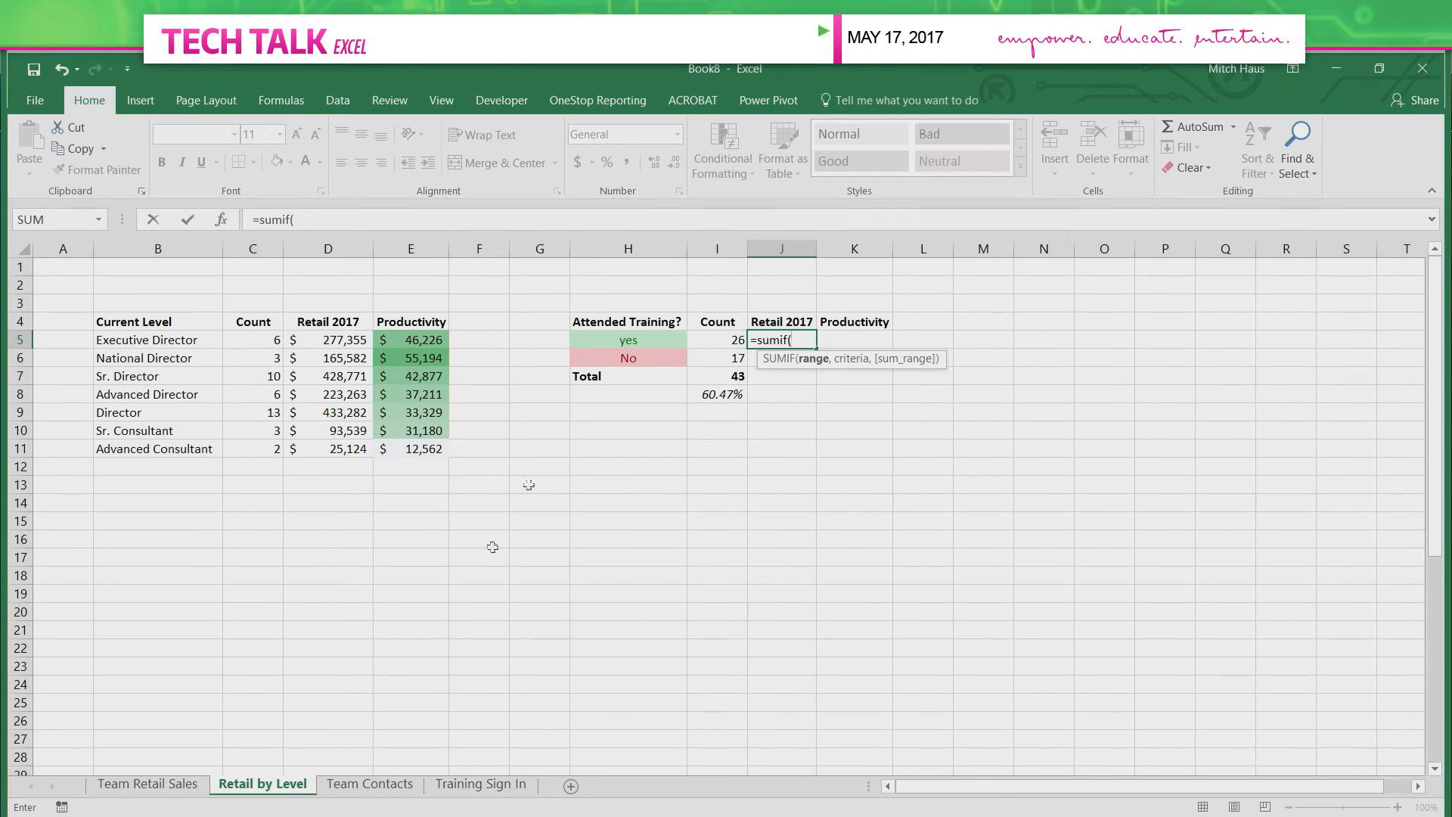
{"action": "left_click", "coordinate": [147, 784]}
{"action": "left_click", "coordinate": [662, 370]}
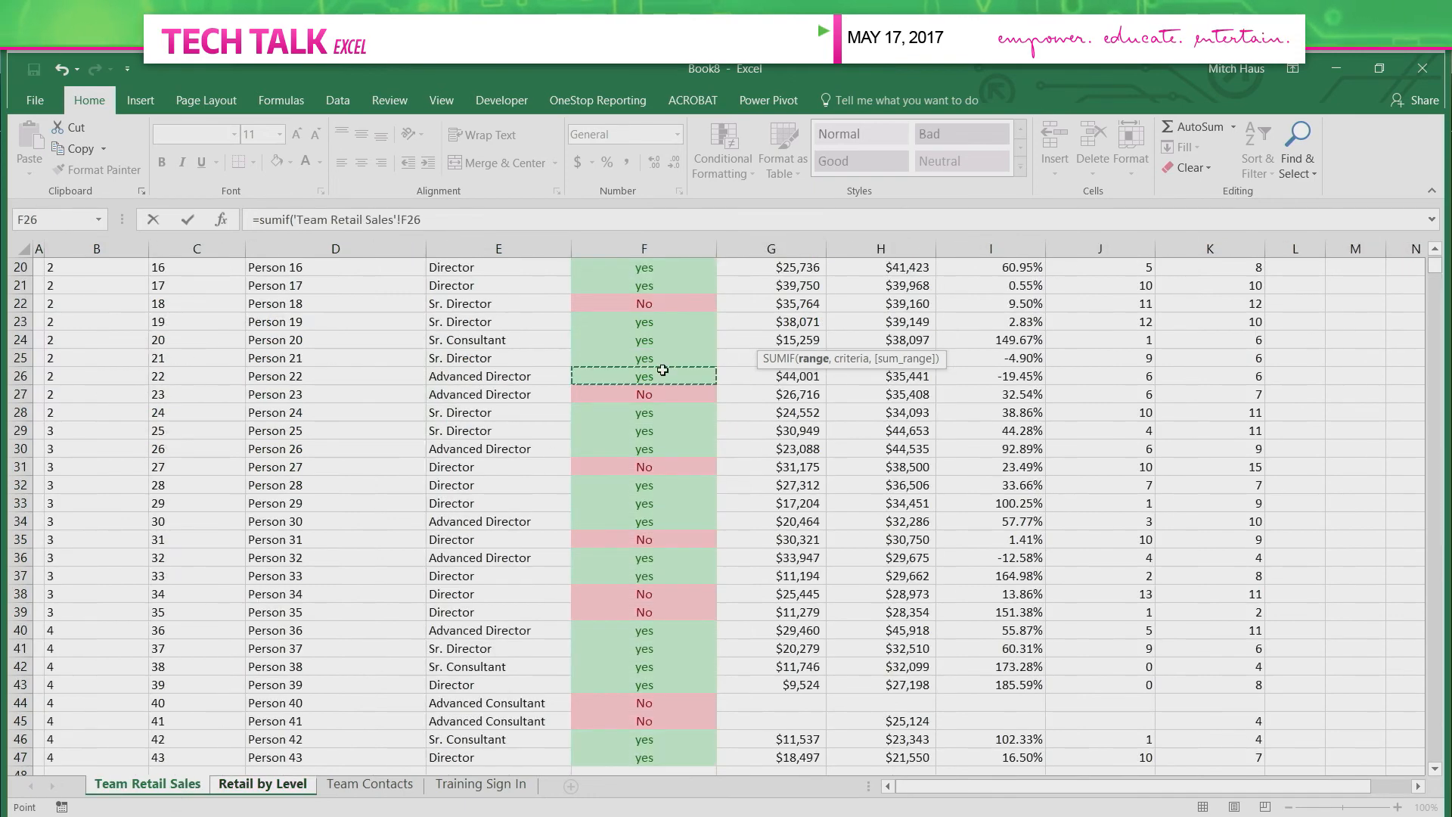
{"action": "key", "text": "ctrl+Up"}
{"action": "key", "text": "Down"}
{"action": "key", "text": "ctrl+shift+Down"}
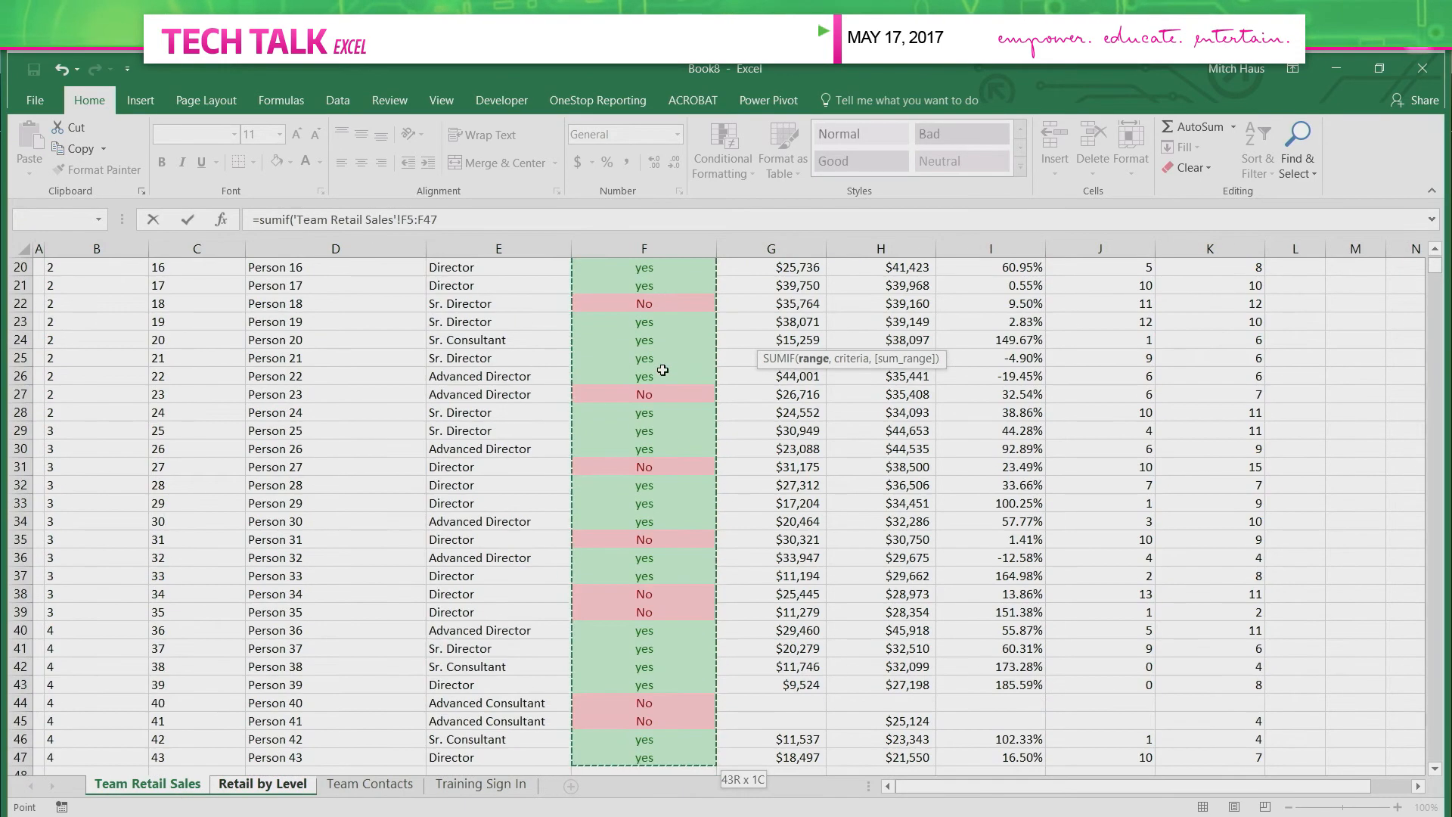
{"action": "key", "text": "F4"}
{"action": "type", "text": ","}
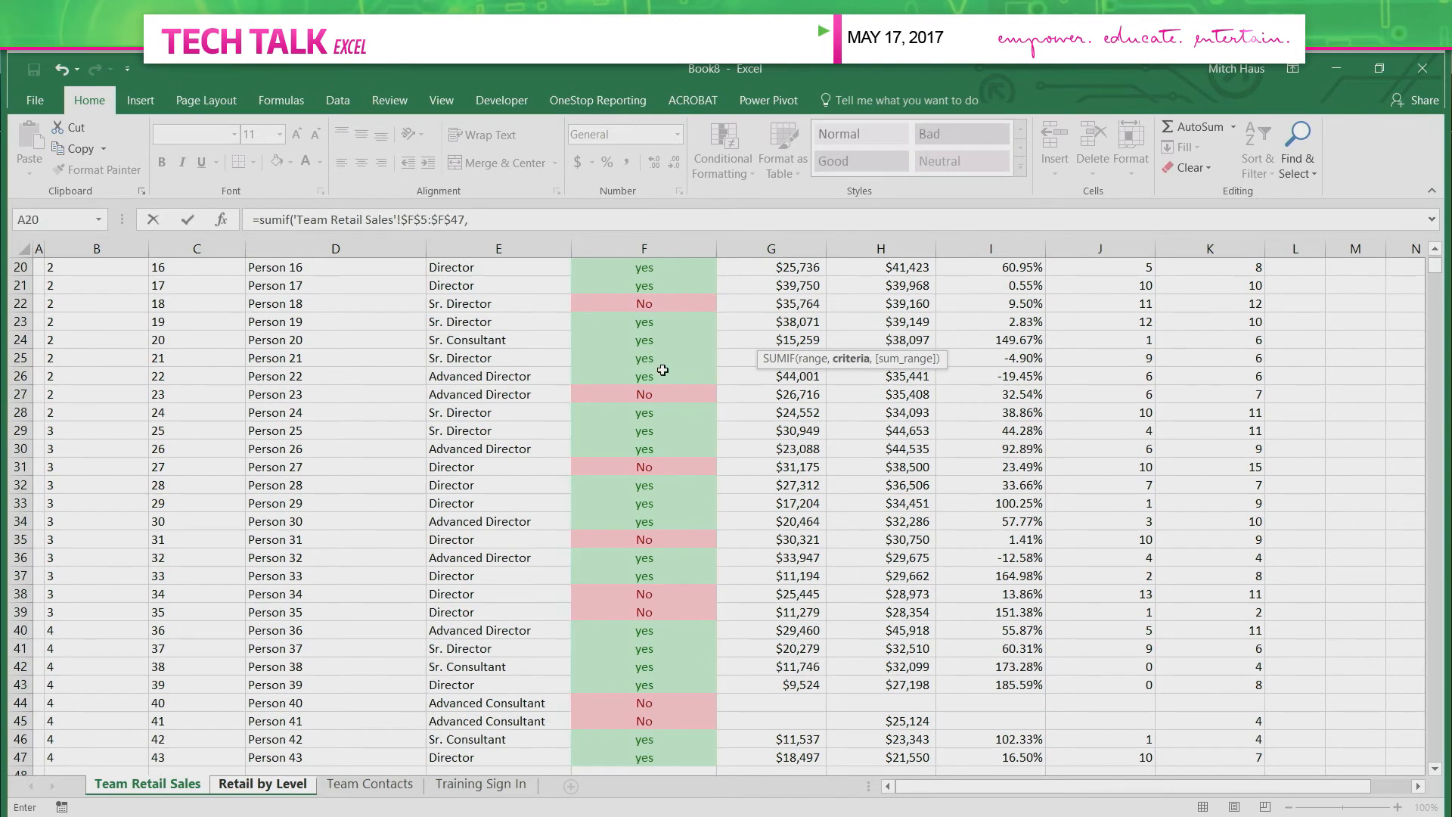
{"action": "left_click", "coordinate": [262, 785]}
{"action": "left_click", "coordinate": [596, 342]}
{"action": "type", "text": ","}
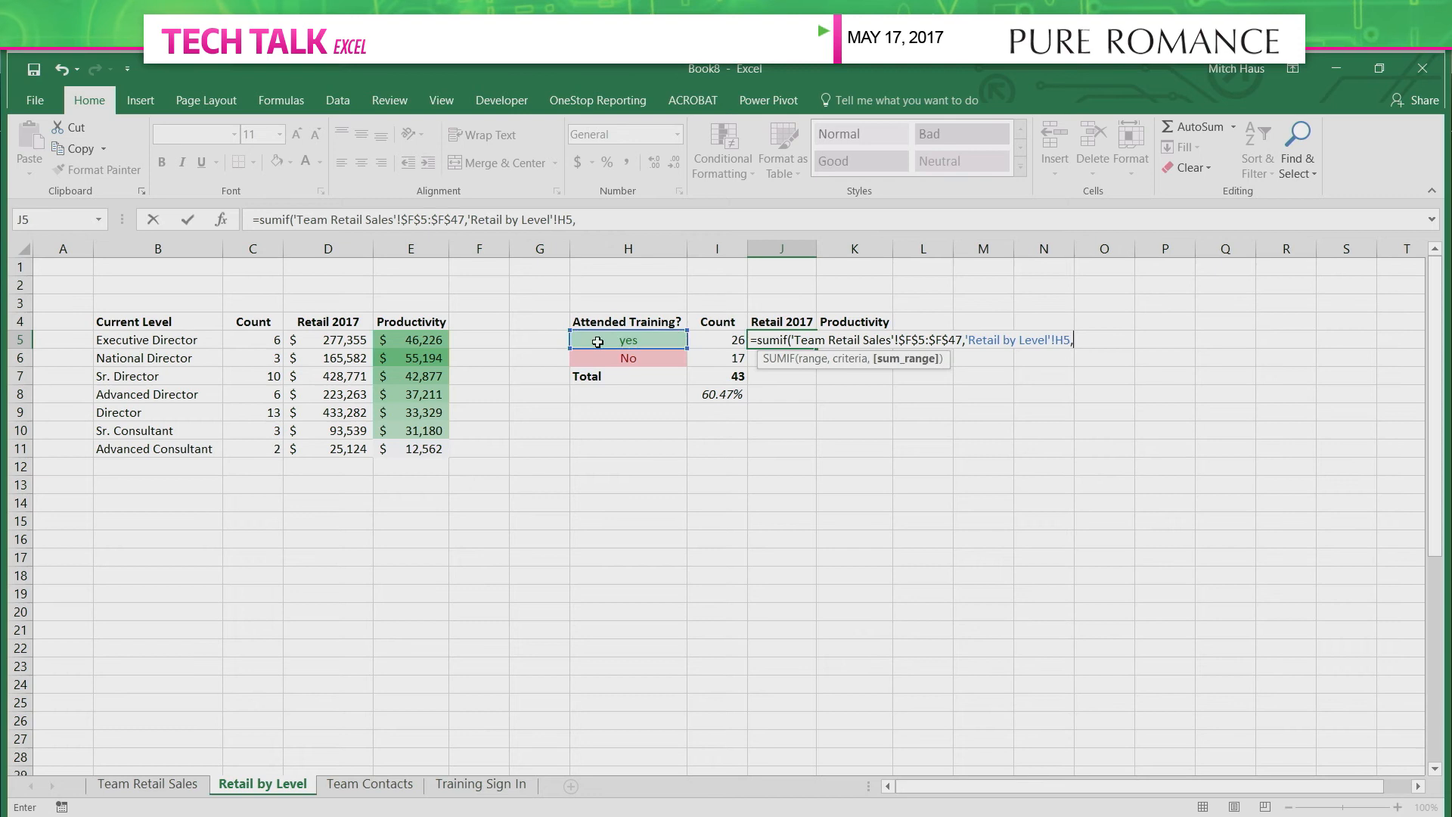
Complete the SUMIF in J5 with 'Team Retail Sales'!$H$5:$H$47 as the absolute sum range.
{"action": "left_click", "coordinate": [147, 785]}
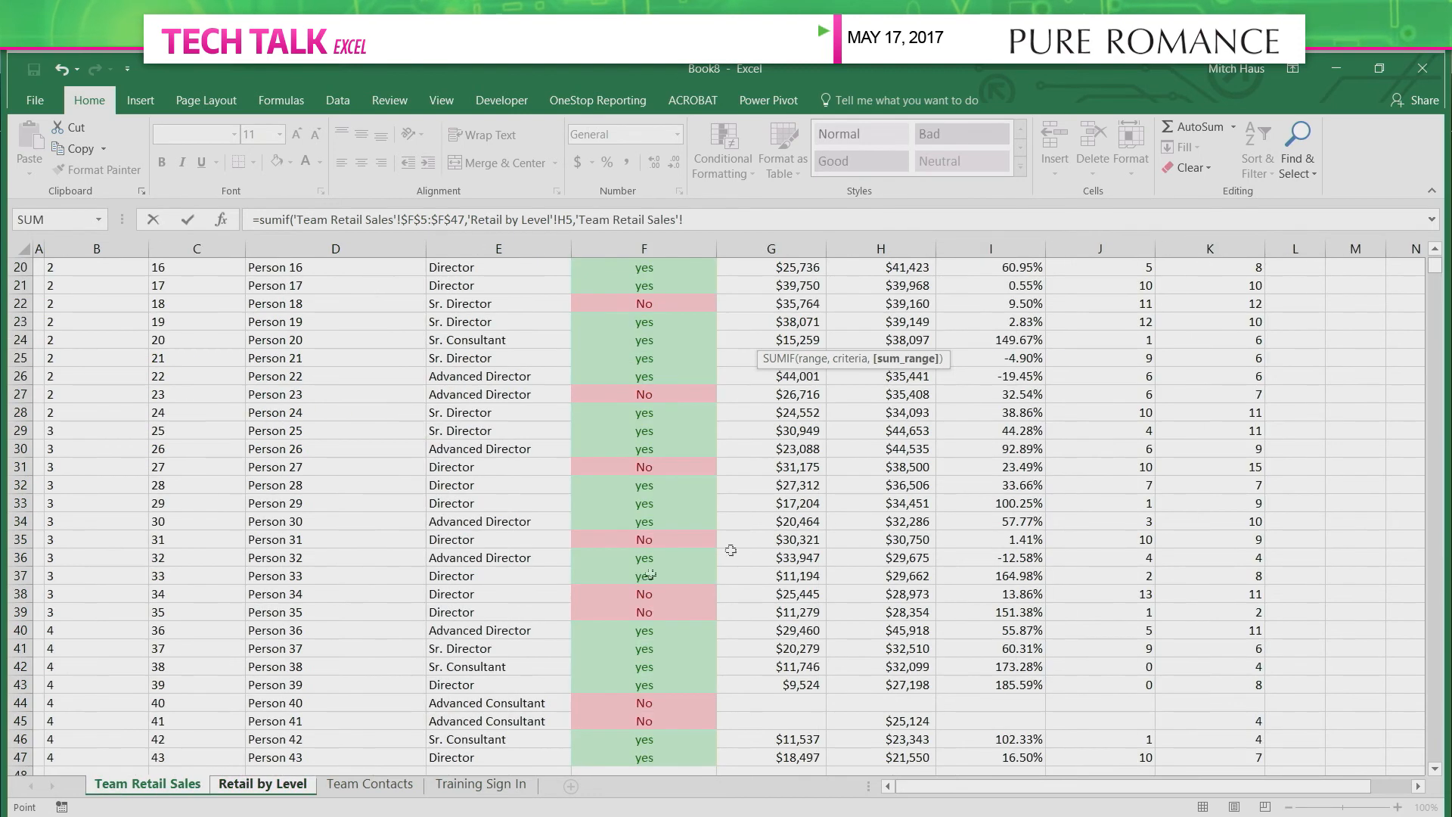
{"action": "scroll", "coordinate": [1035, 430], "scroll_direction": "up", "scroll_amount": 6}
{"action": "left_click", "coordinate": [915, 347]}
{"action": "key", "text": "ctrl+shift+Down"}
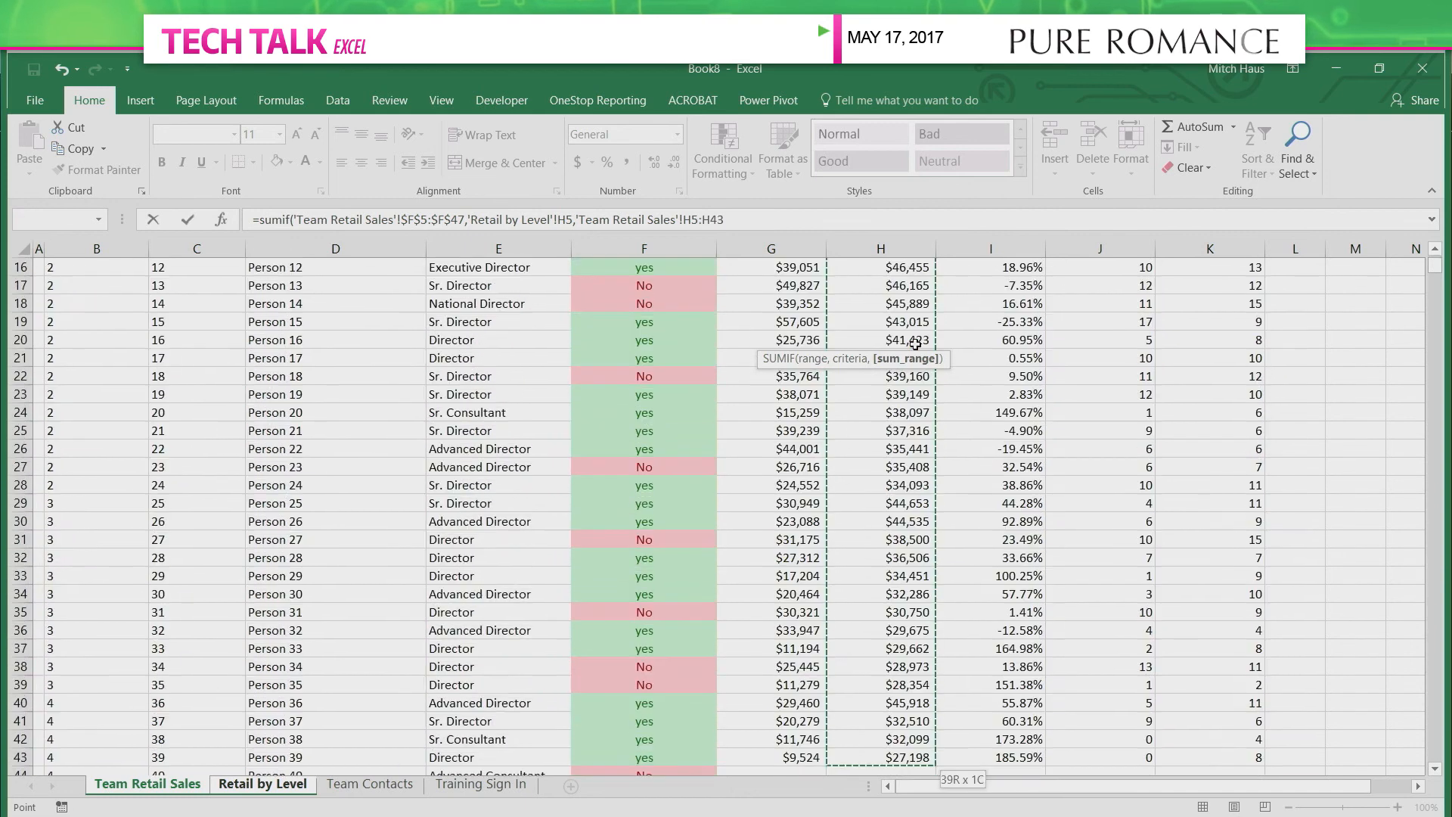
{"action": "scroll", "coordinate": [900, 484], "scroll_direction": "down", "scroll_amount": 3}
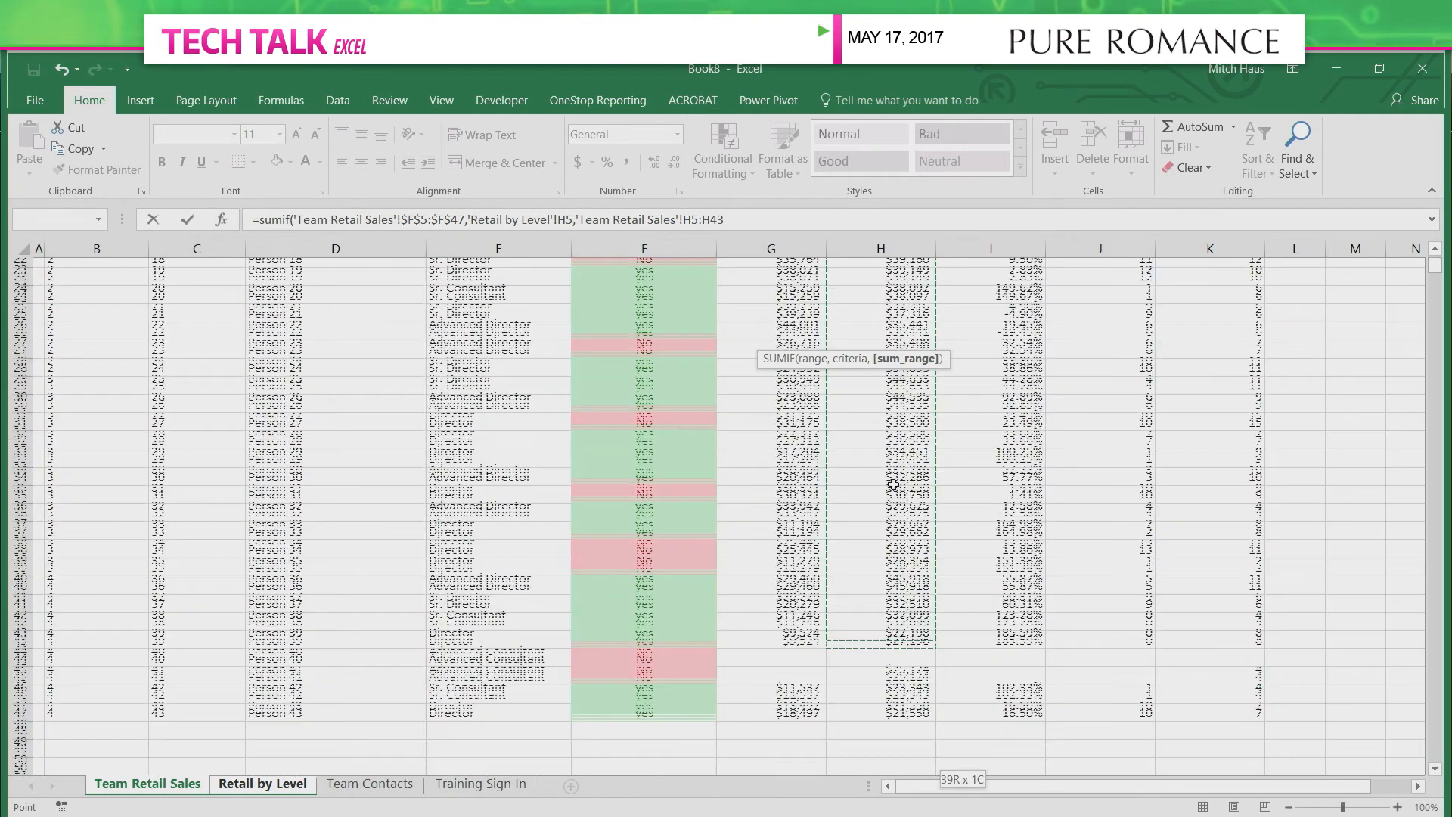
{"action": "left_click", "coordinate": [911, 667], "text": "shift"}
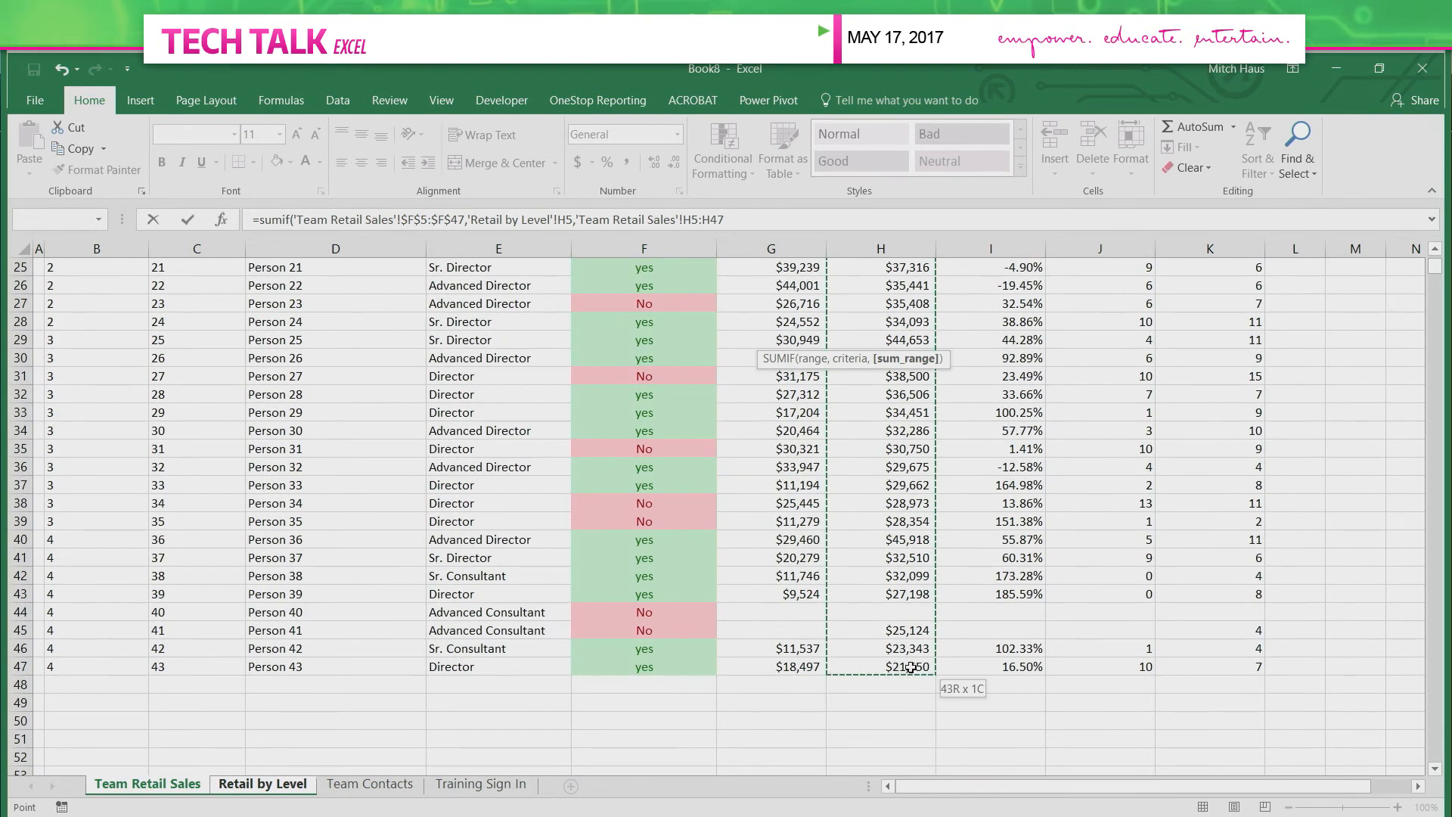
{"action": "key", "text": "F4"}
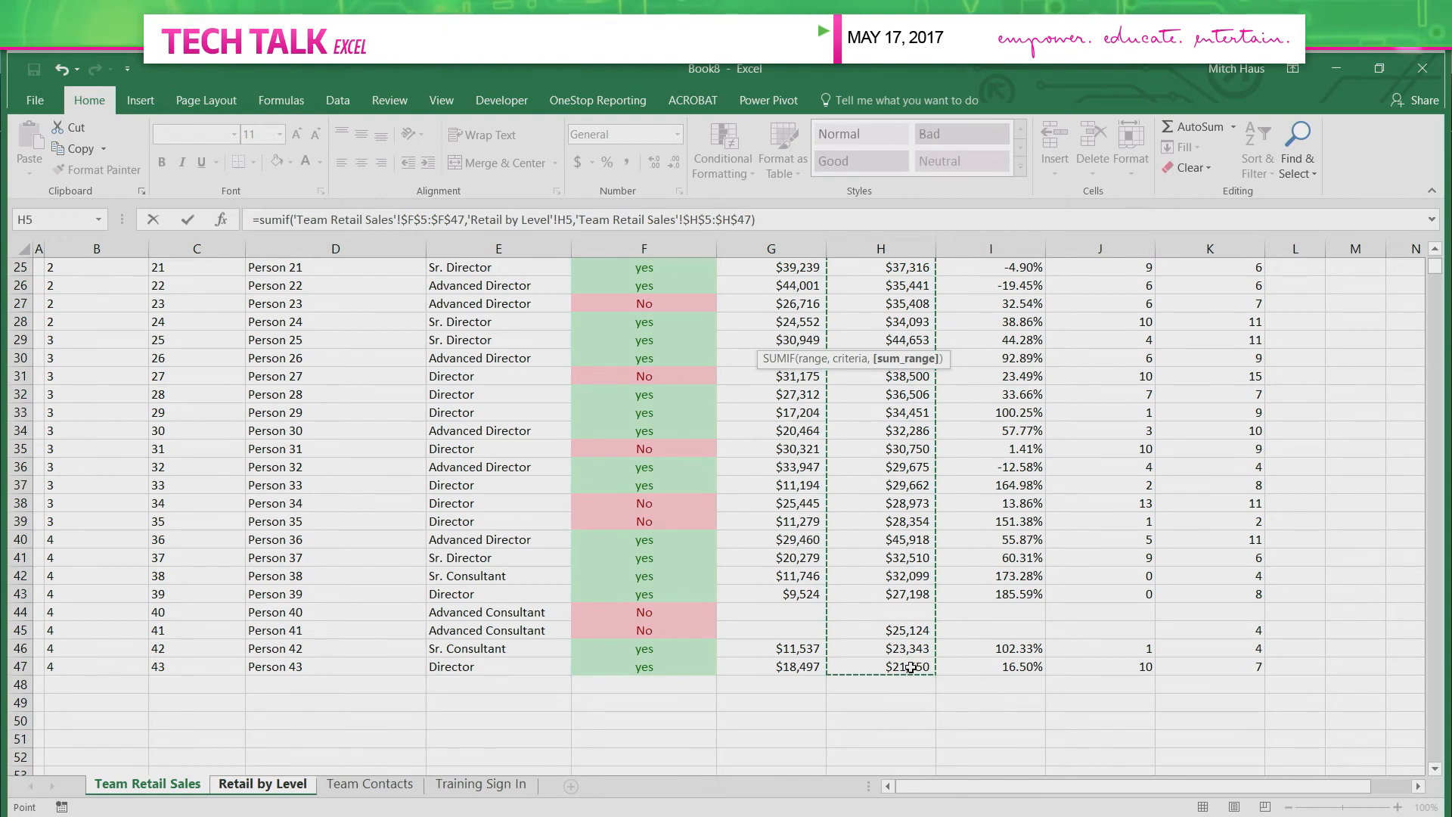
{"action": "key", "text": "Return"}
Format J5 as dollar currency without decimals and copy its SUMIF down to J6 for the No row.
{"action": "left_click", "coordinate": [816, 342]}
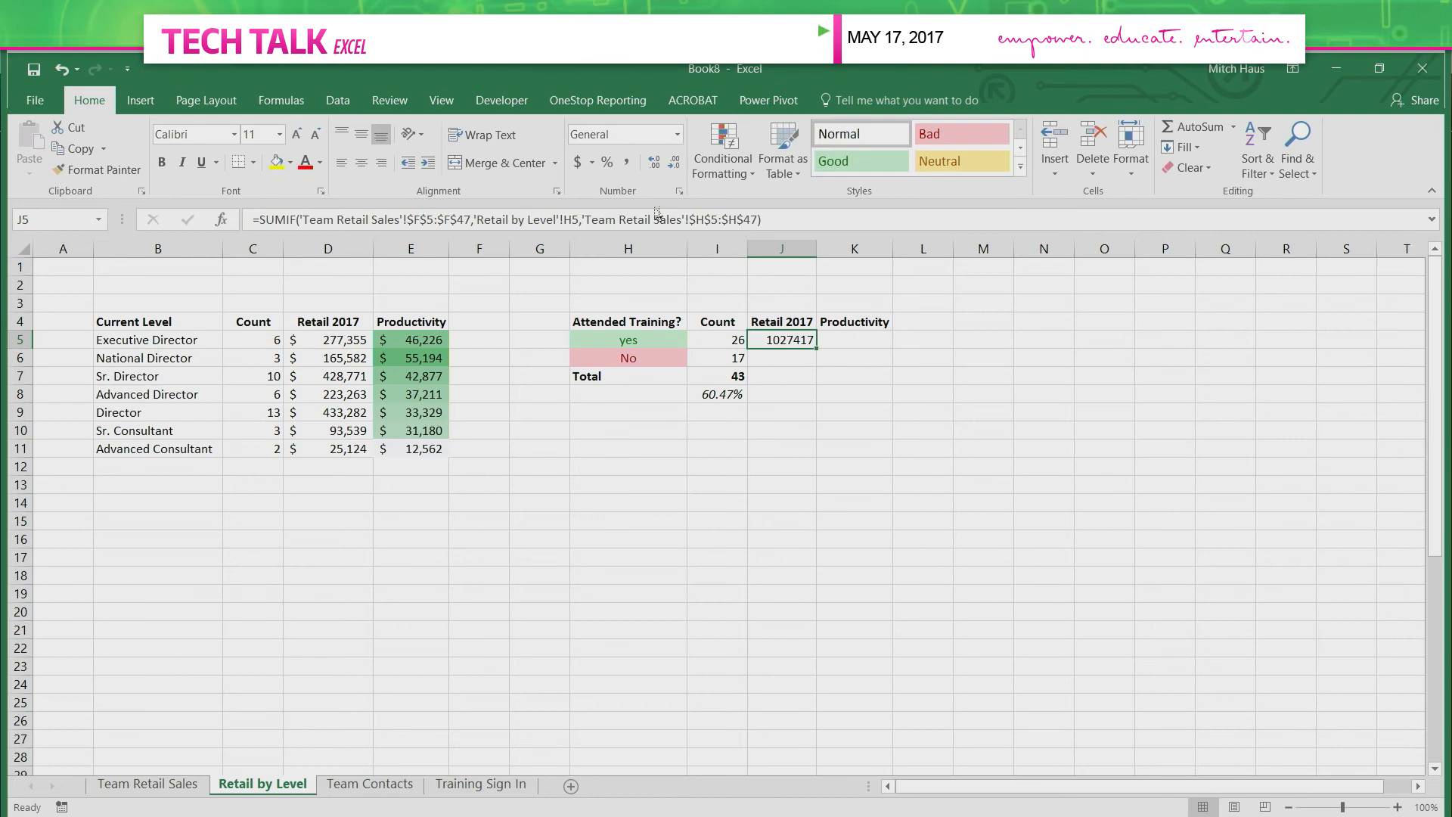
{"action": "left_click", "coordinate": [579, 163]}
{"action": "left_click", "coordinate": [672, 164]}
{"action": "left_click", "coordinate": [673, 163]}
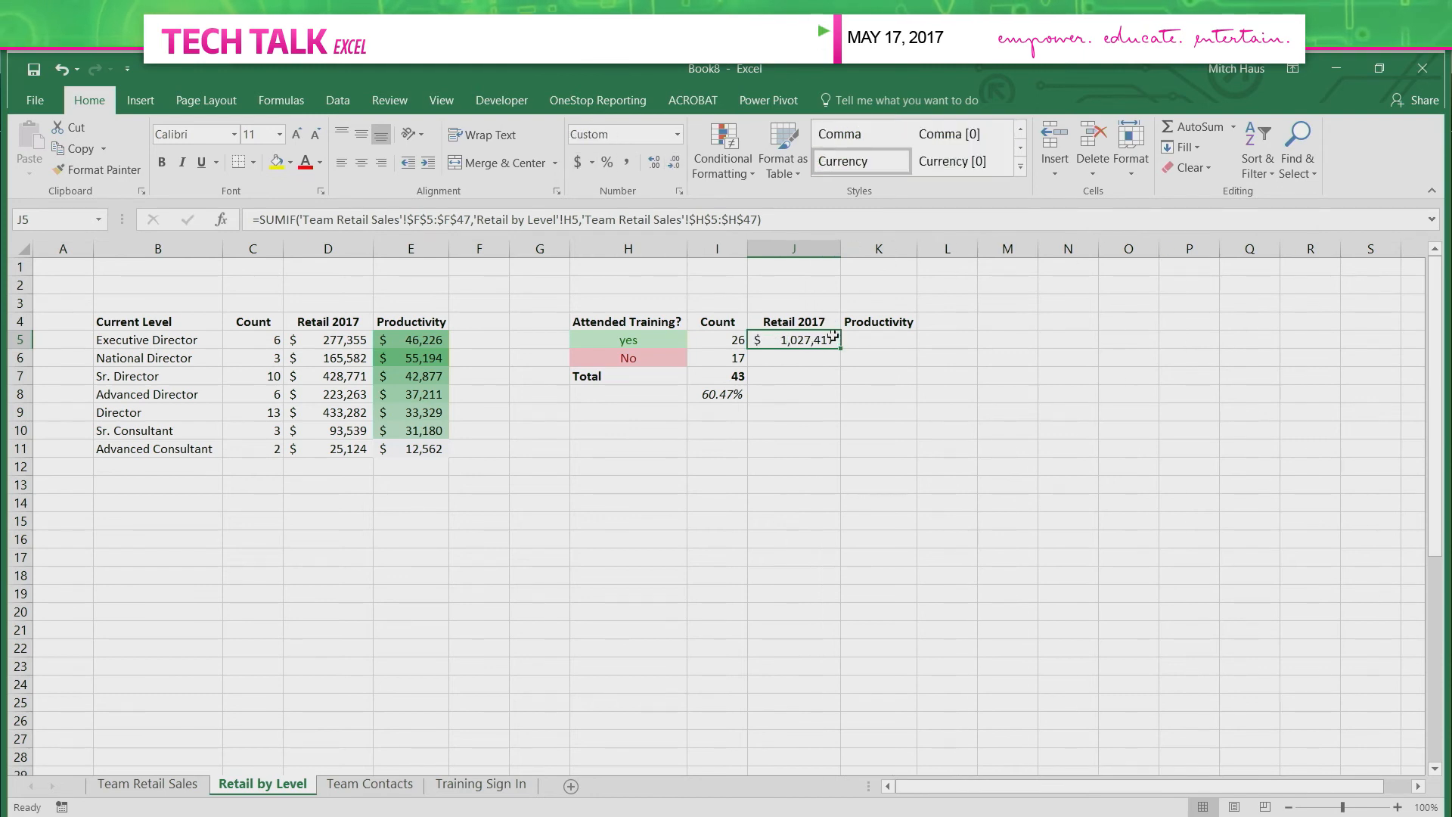
{"action": "left_click_drag", "start_coordinate": [840, 349], "coordinate": [838, 366]}
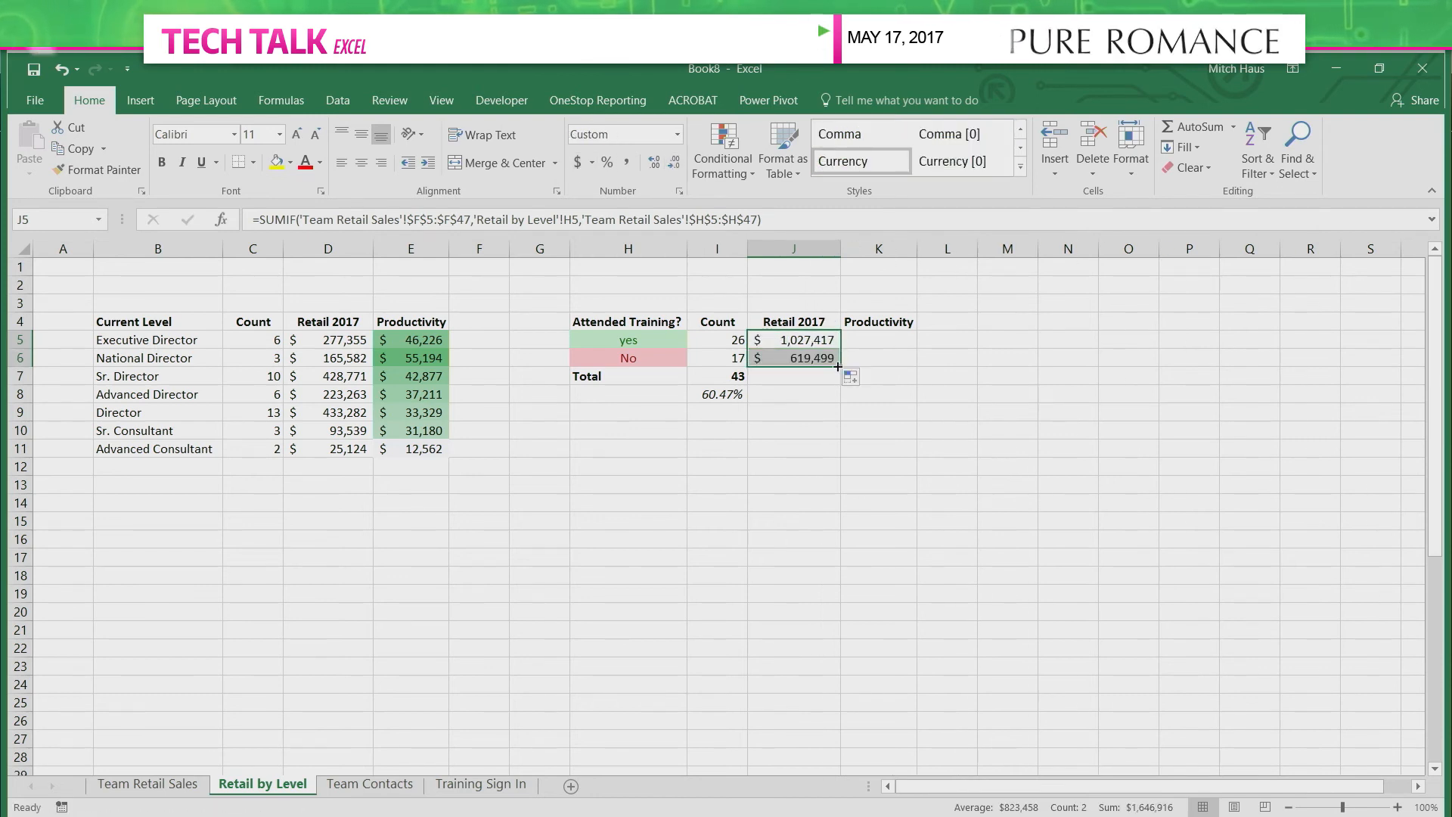
{"action": "left_click", "coordinate": [933, 376]}
{"action": "left_click", "coordinate": [826, 343]}
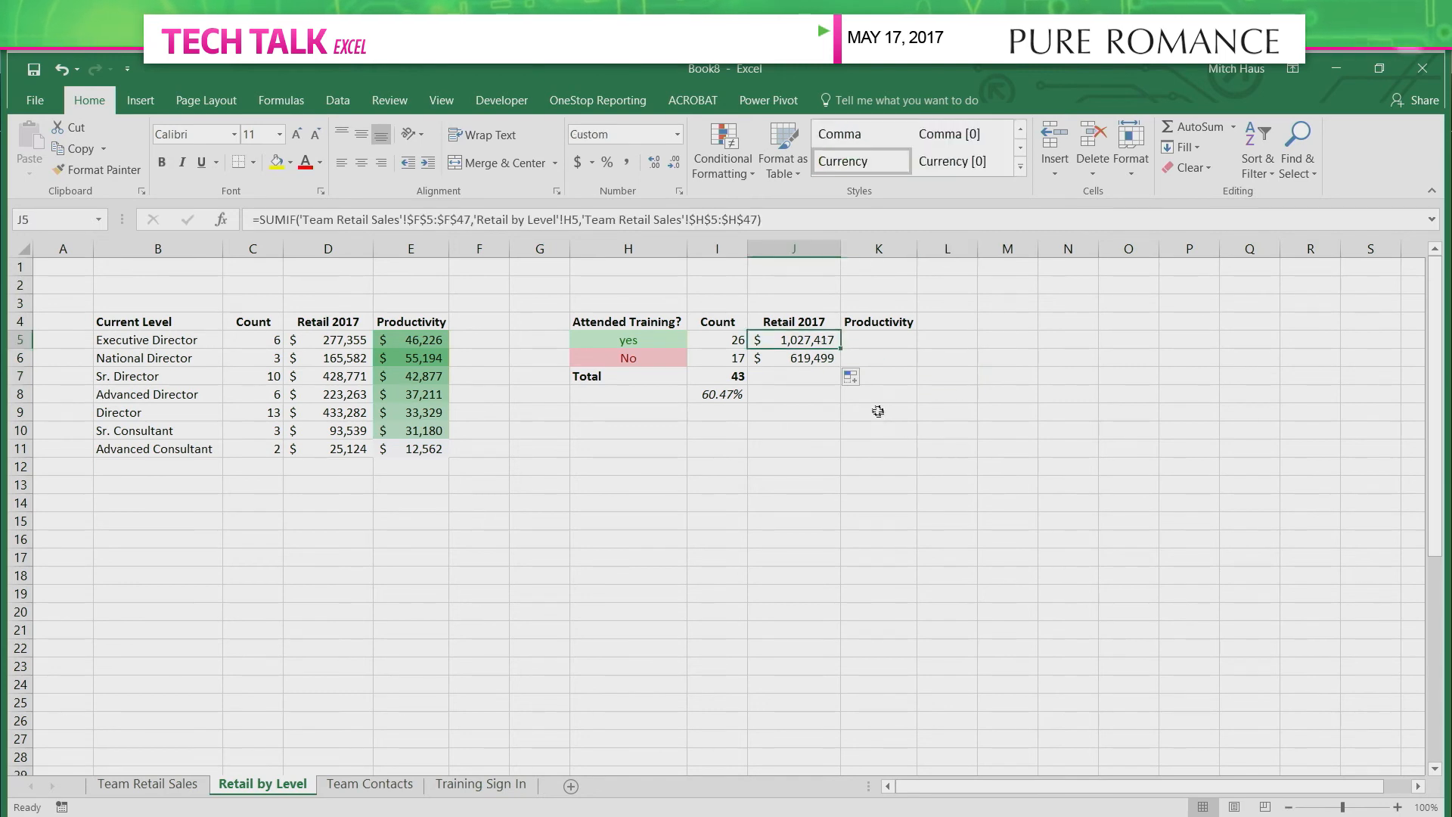
{"action": "left_click", "coordinate": [819, 356]}
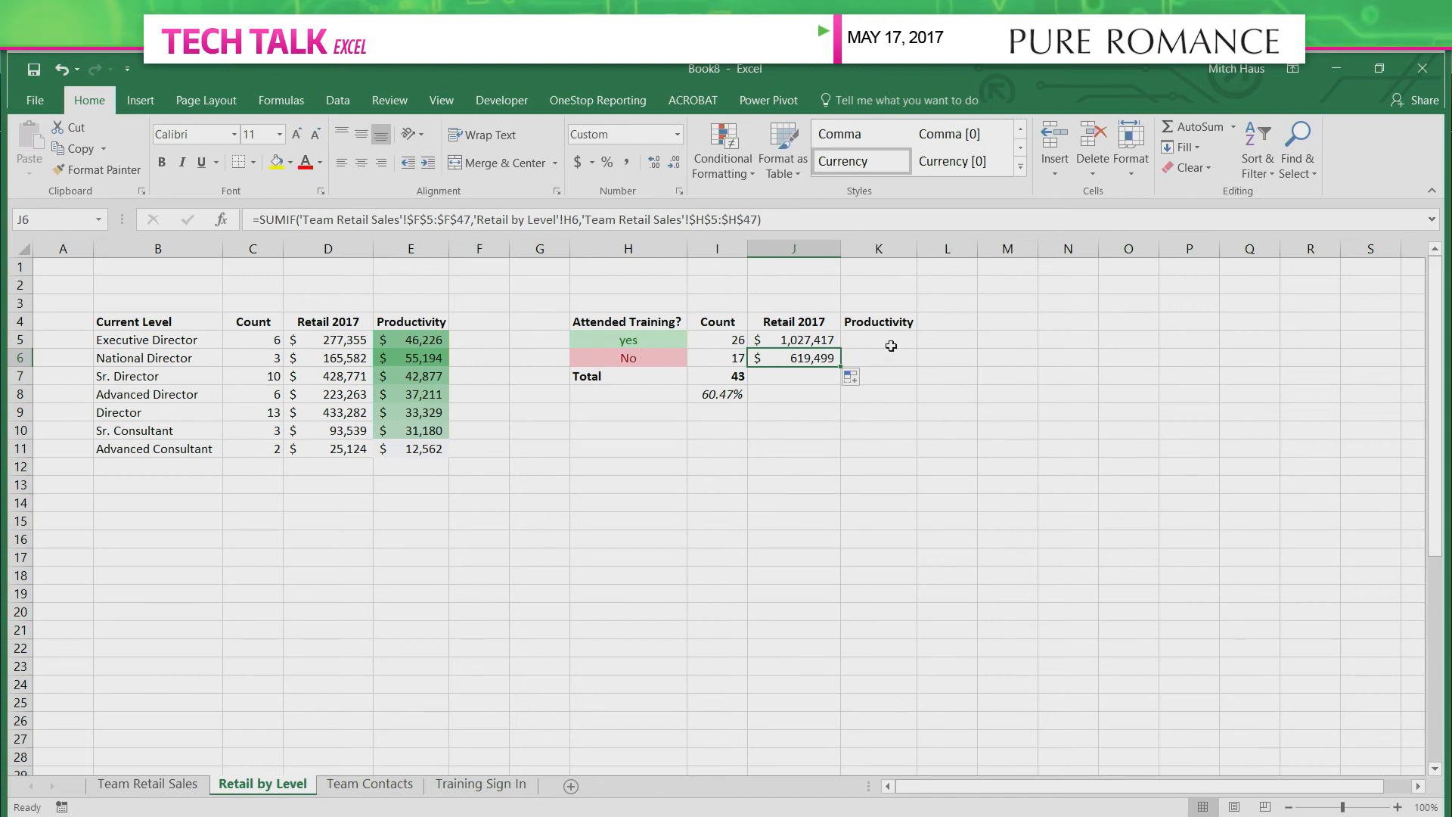
Enter =J5/I5 in K5 to calculate the productivity of those who attended training.
{"action": "left_click", "coordinate": [891, 346]}
{"action": "type", "text": "="}
{"action": "key", "text": "Left"}
{"action": "type", "text": "/"}
{"action": "key", "text": "Left"}
{"action": "key", "text": "Left"}
{"action": "key", "text": "Return"}
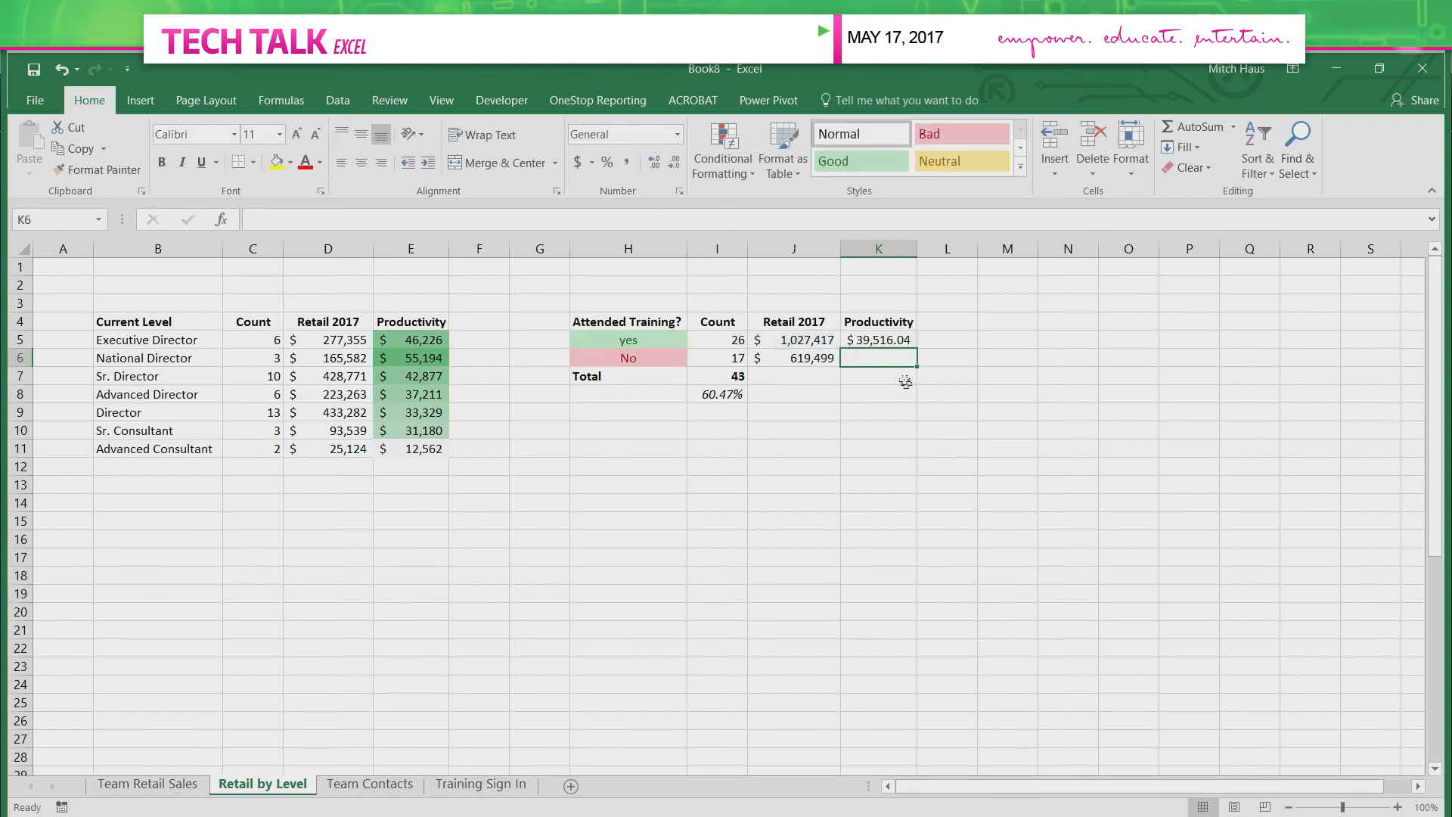
Remove the decimals from the productivity value in K5 and copy its formula down to K6.
{"action": "left_click", "coordinate": [902, 339]}
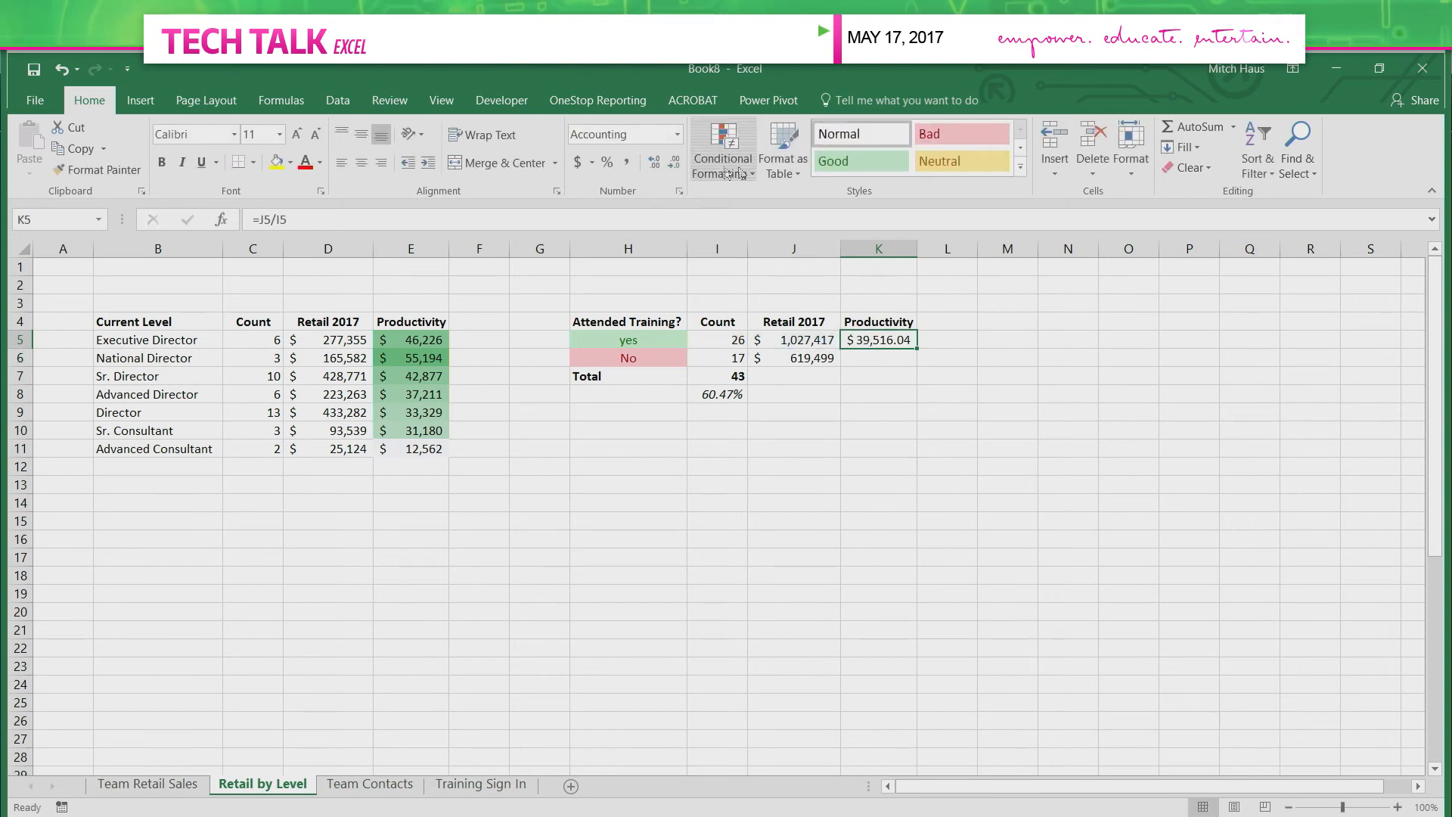
{"action": "left_click", "coordinate": [675, 164]}
{"action": "left_click", "coordinate": [675, 163]}
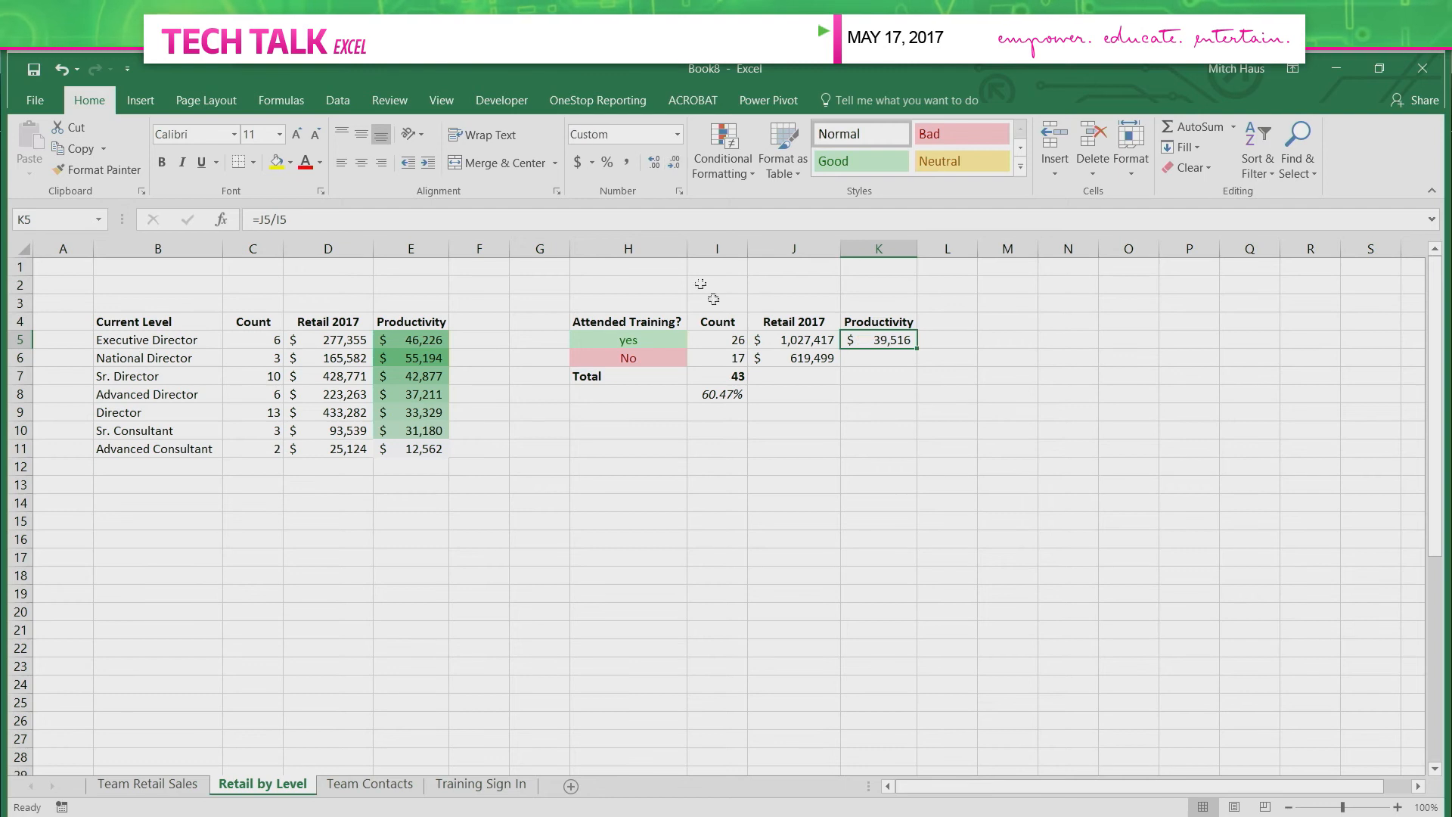
{"action": "left_click_drag", "start_coordinate": [918, 352], "coordinate": [918, 368]}
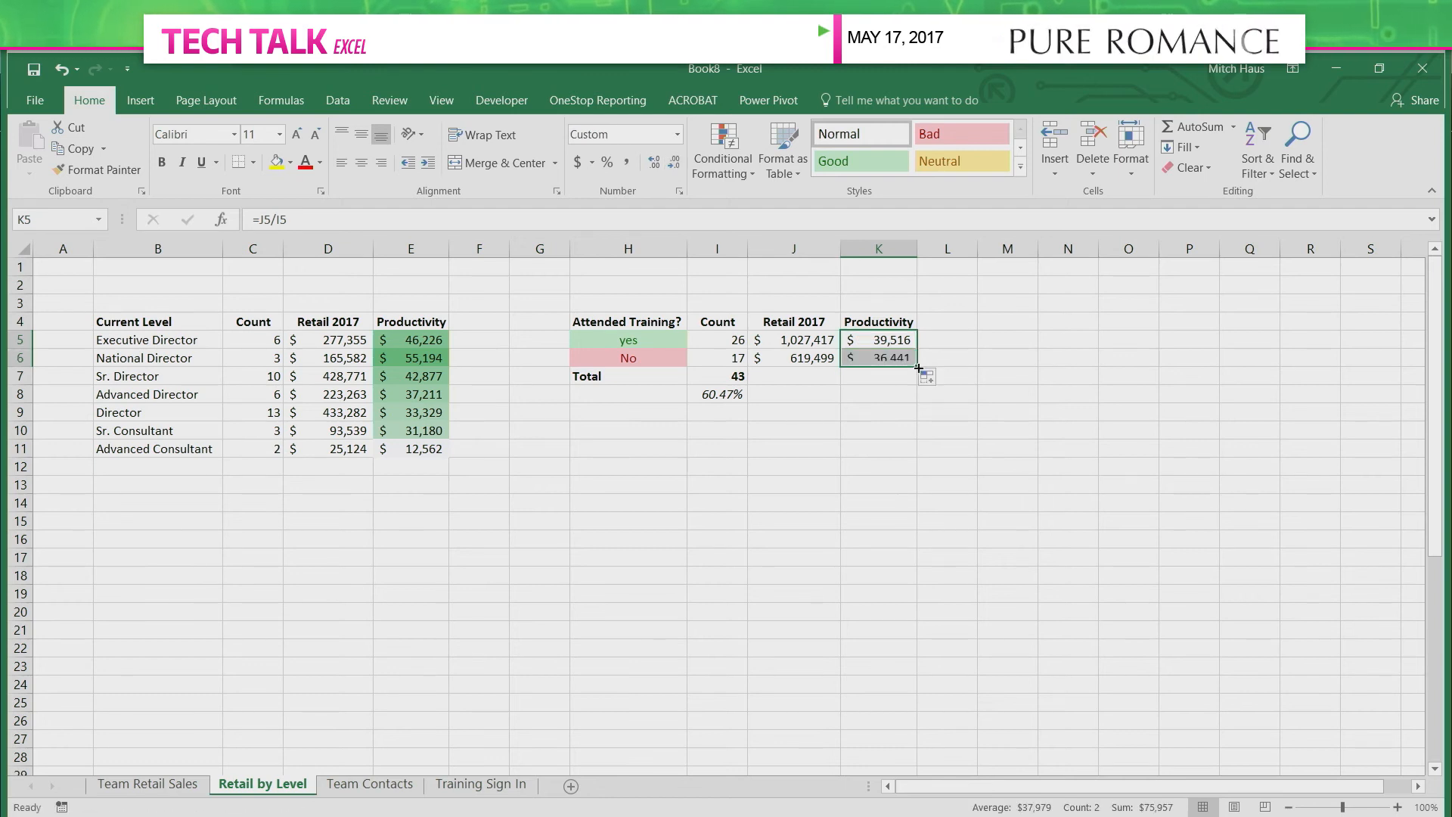
{"action": "left_click", "coordinate": [1009, 366]}
{"action": "left_click", "coordinate": [903, 356]}
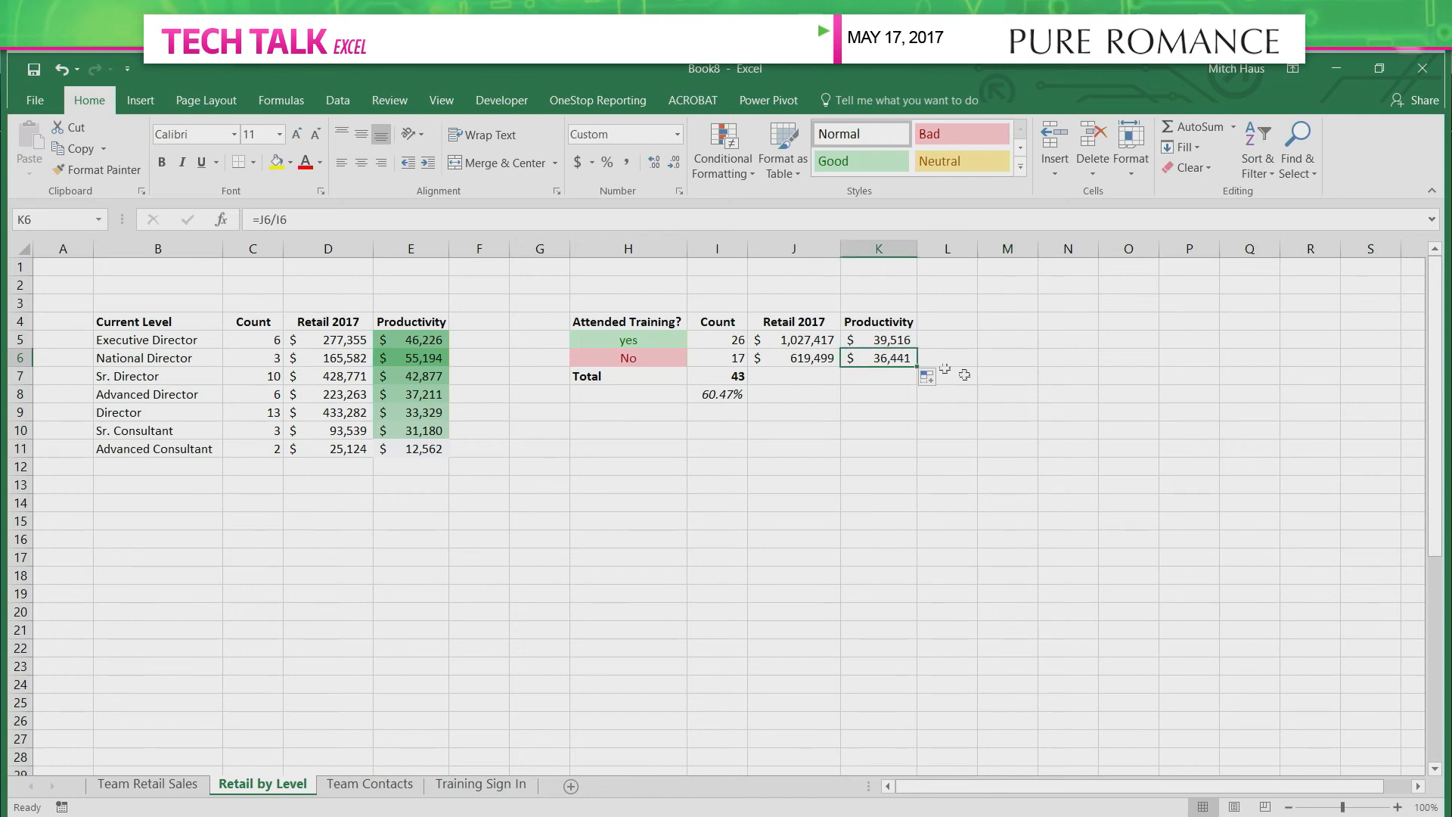
{"action": "left_click_drag", "start_coordinate": [897, 344], "coordinate": [898, 358]}
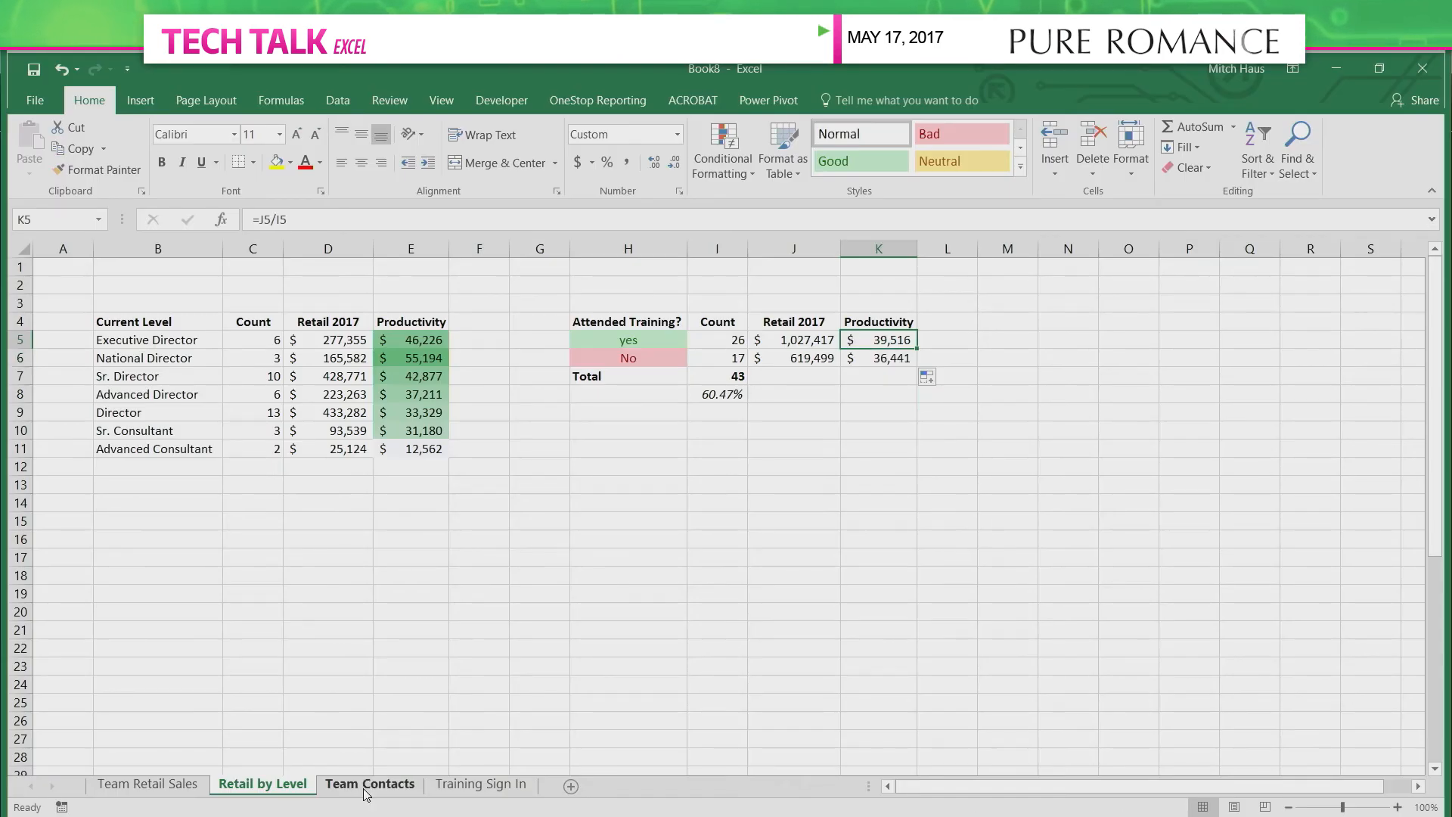
In Team Retail Sales, insert a column before Attended Training? and enter the header Email in F4.
{"action": "left_click", "coordinate": [147, 783]}
{"action": "left_click", "coordinate": [596, 430]}
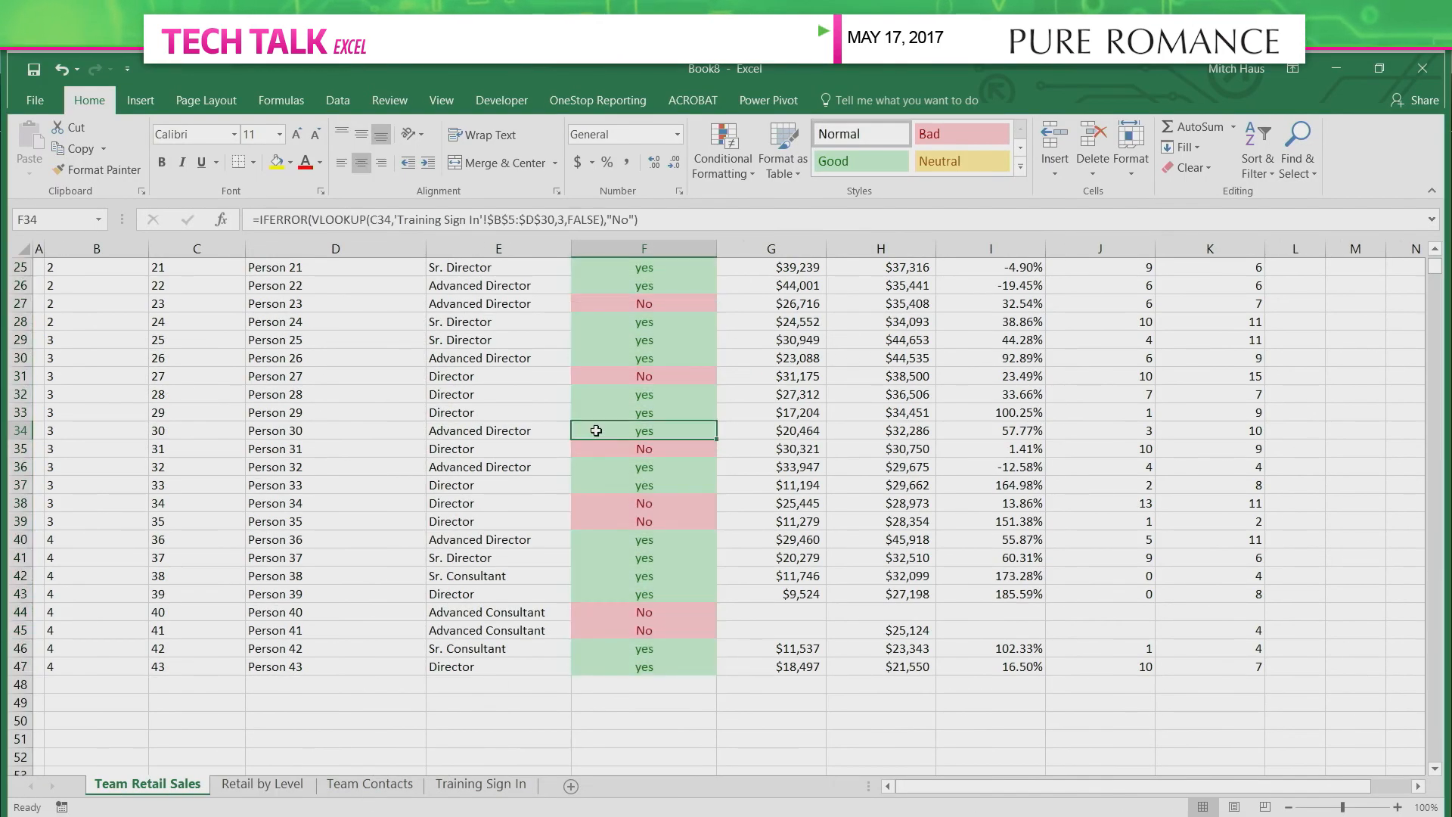
{"action": "left_click", "coordinate": [434, 419]}
{"action": "key", "text": "ctrl+Up"}
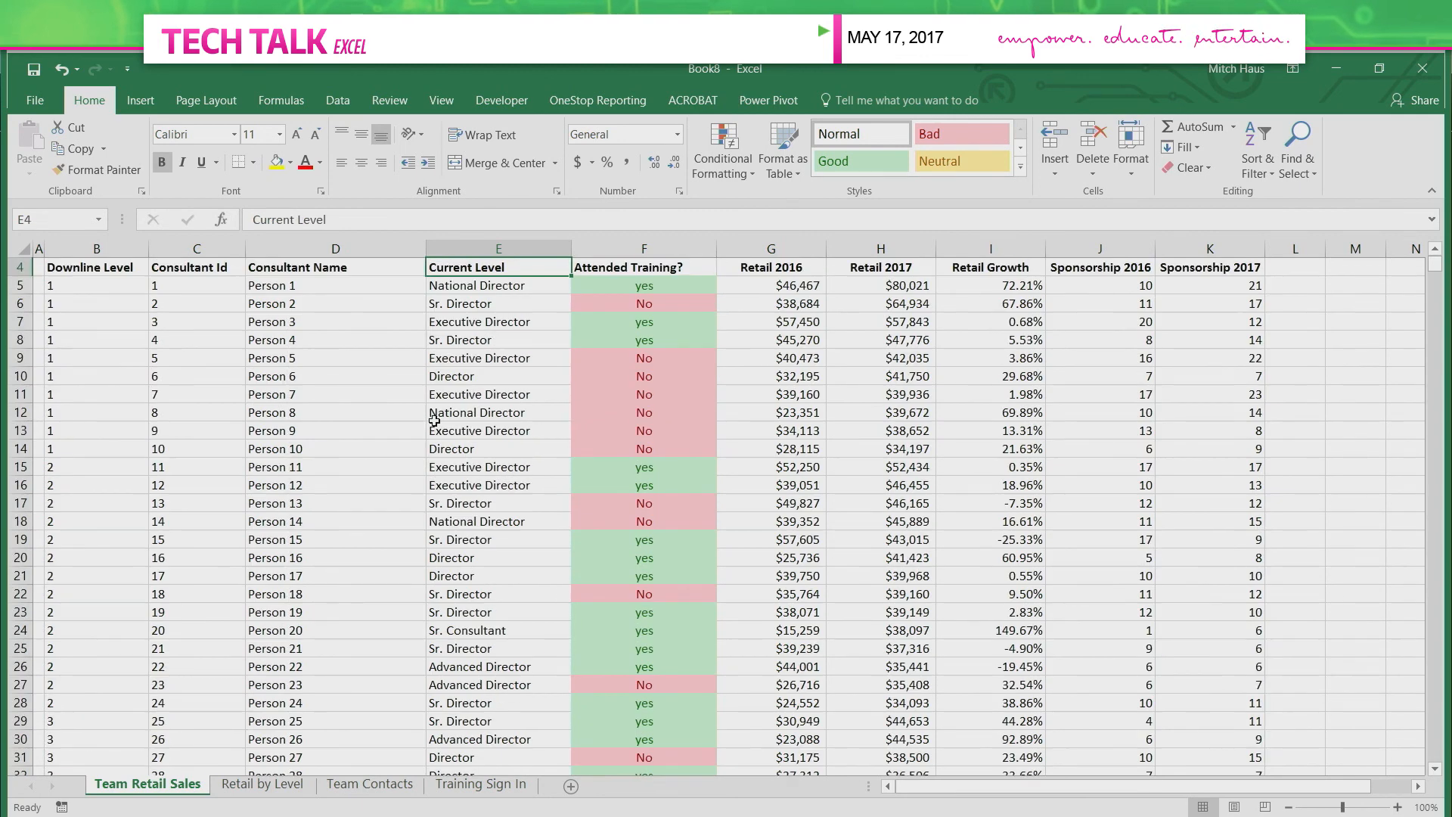
{"action": "scroll", "coordinate": [728, 264], "scroll_direction": "up", "scroll_amount": 1}
{"action": "left_click", "coordinate": [668, 243]}
{"action": "right_click", "coordinate": [668, 246]}
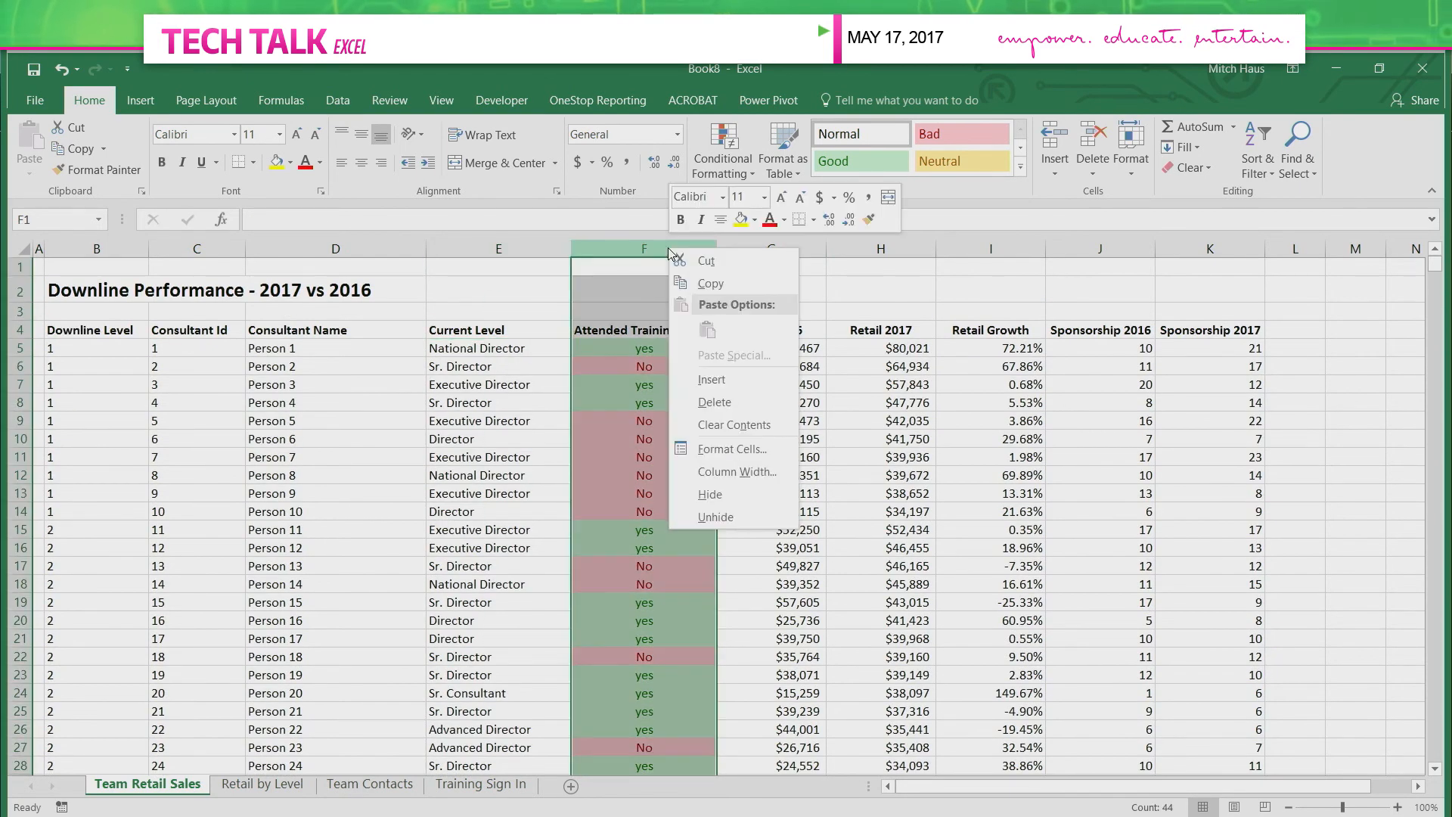
{"action": "left_click", "coordinate": [711, 379]}
{"action": "left_click", "coordinate": [608, 331]}
{"action": "type", "text": "Em"}
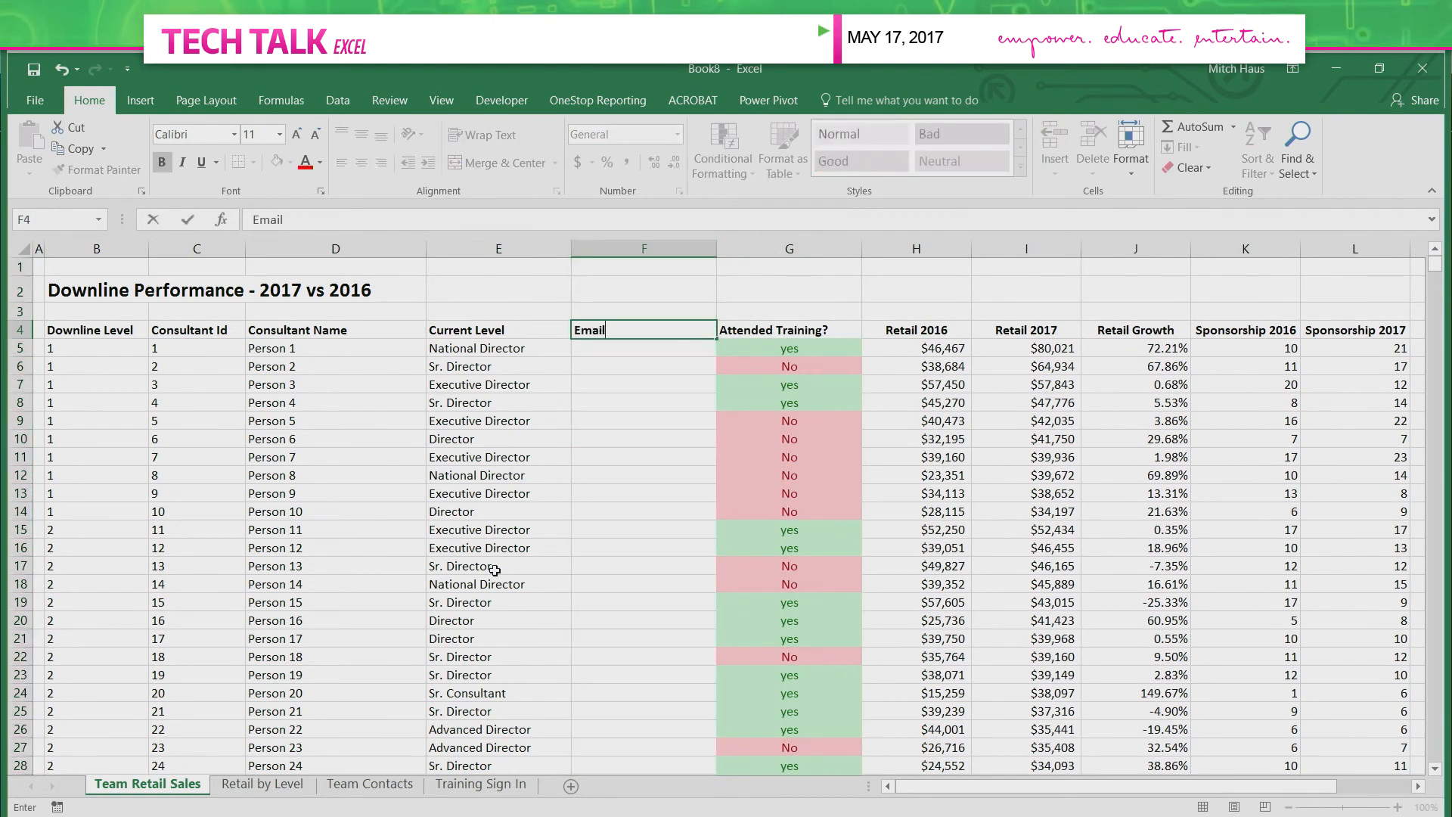
{"action": "type", "text": "ail"}
{"action": "key", "text": "Return"}
Check the email address column in Team Contacts, and begin a VLOOKUP in Team Retail Sales F5 with C5 as the lookup value.
{"action": "left_click", "coordinate": [370, 784]}
{"action": "left_click", "coordinate": [219, 468]}
{"action": "key", "text": "ctrl+Up"}
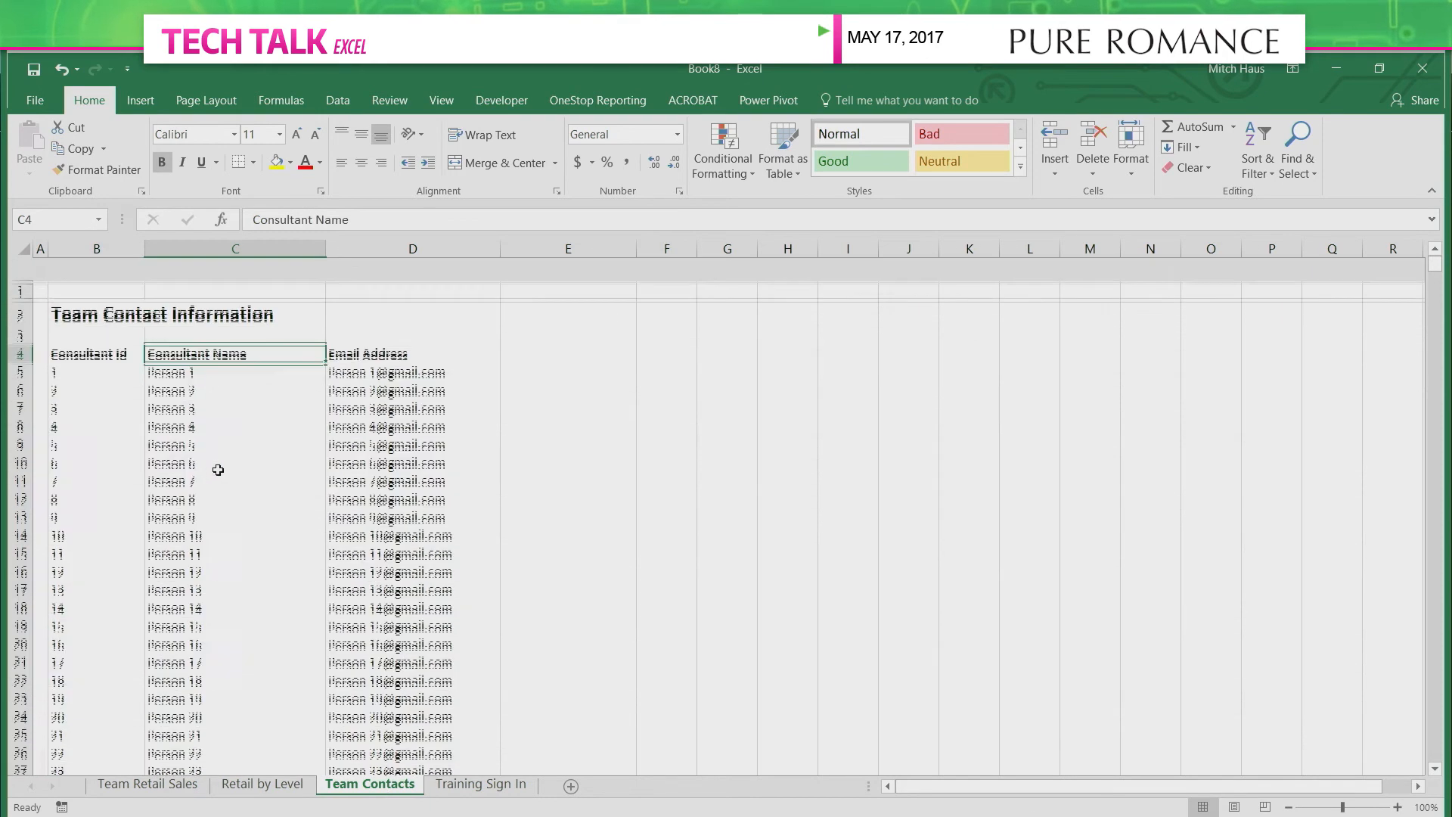
{"action": "left_click_drag", "start_coordinate": [363, 348], "coordinate": [378, 460]}
{"action": "left_click", "coordinate": [380, 458]}
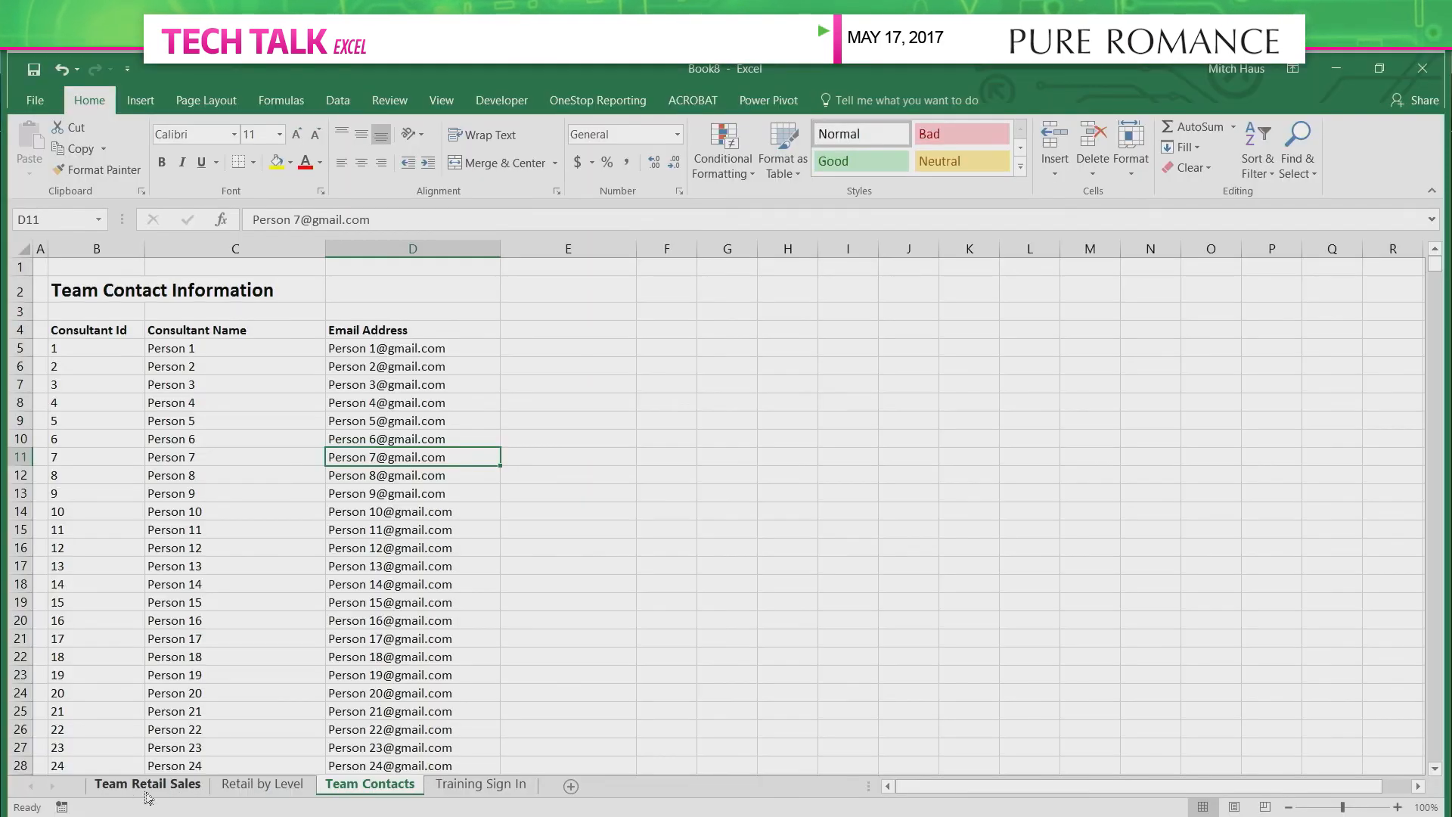
{"action": "left_click", "coordinate": [140, 790]}
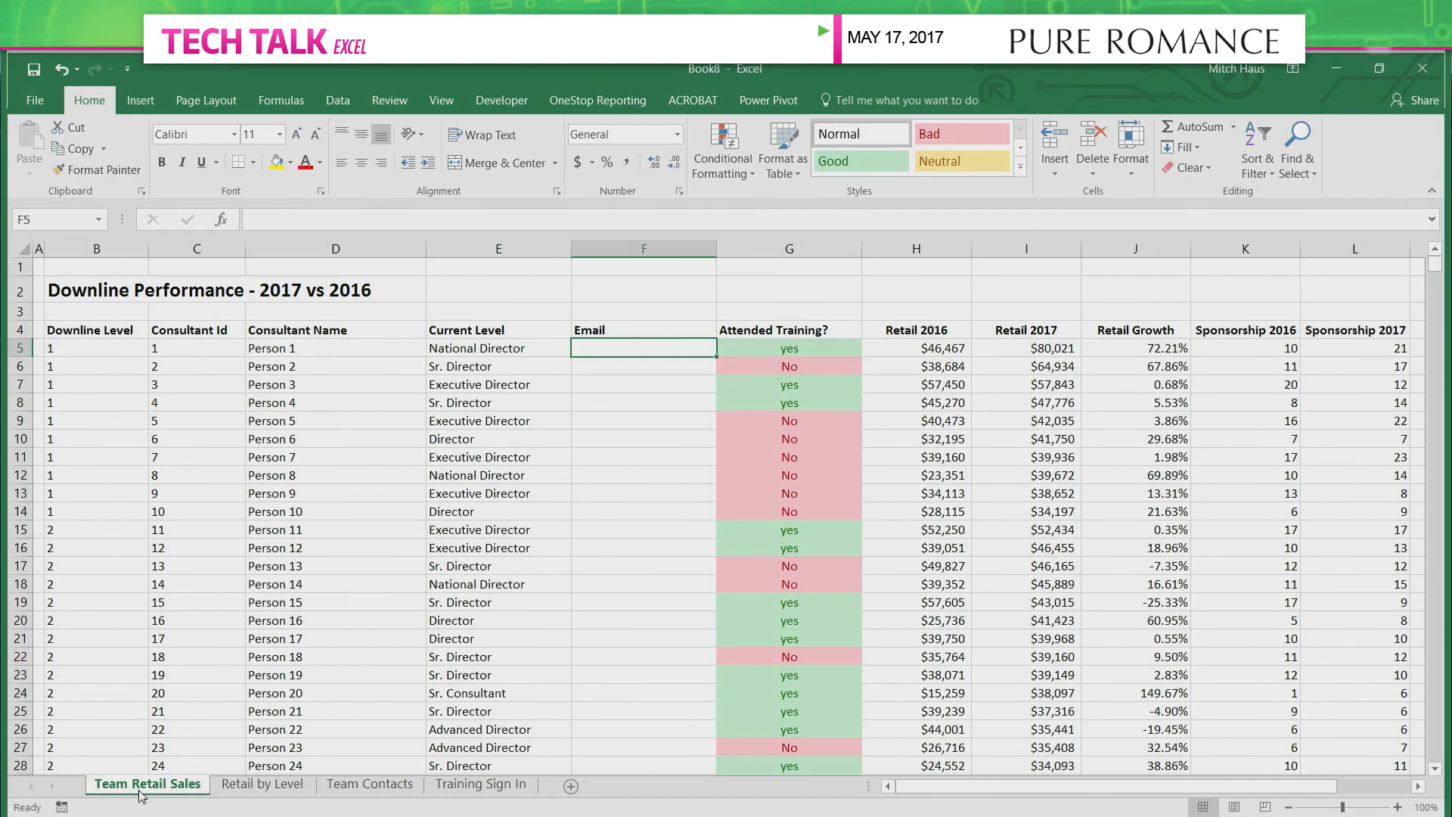
{"action": "type", "text": "=vloo"}
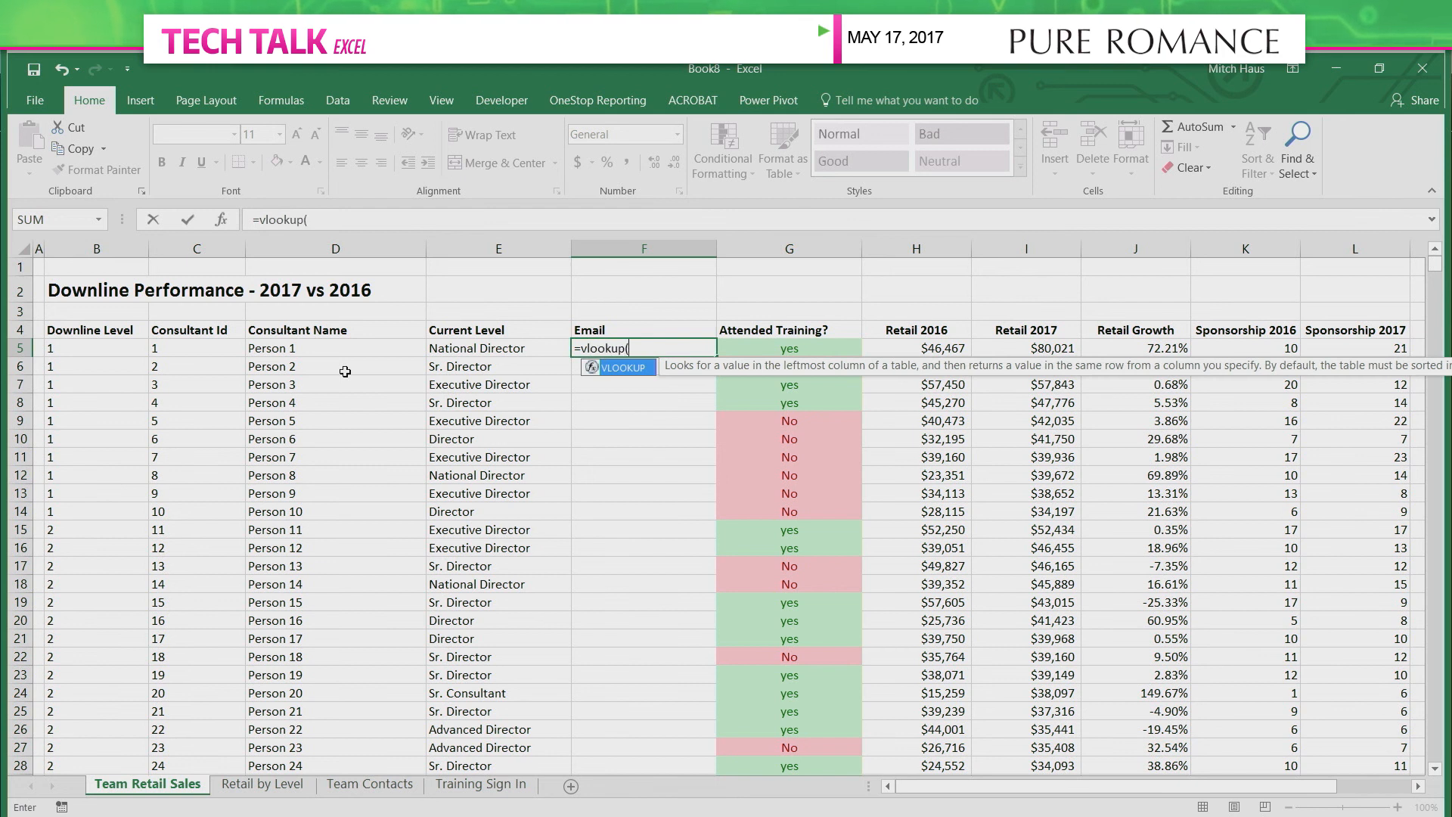
{"action": "type", "text": "kup("}
{"action": "key", "text": "Left"}
{"action": "key", "text": "Left"}
{"action": "key", "text": "Left"}
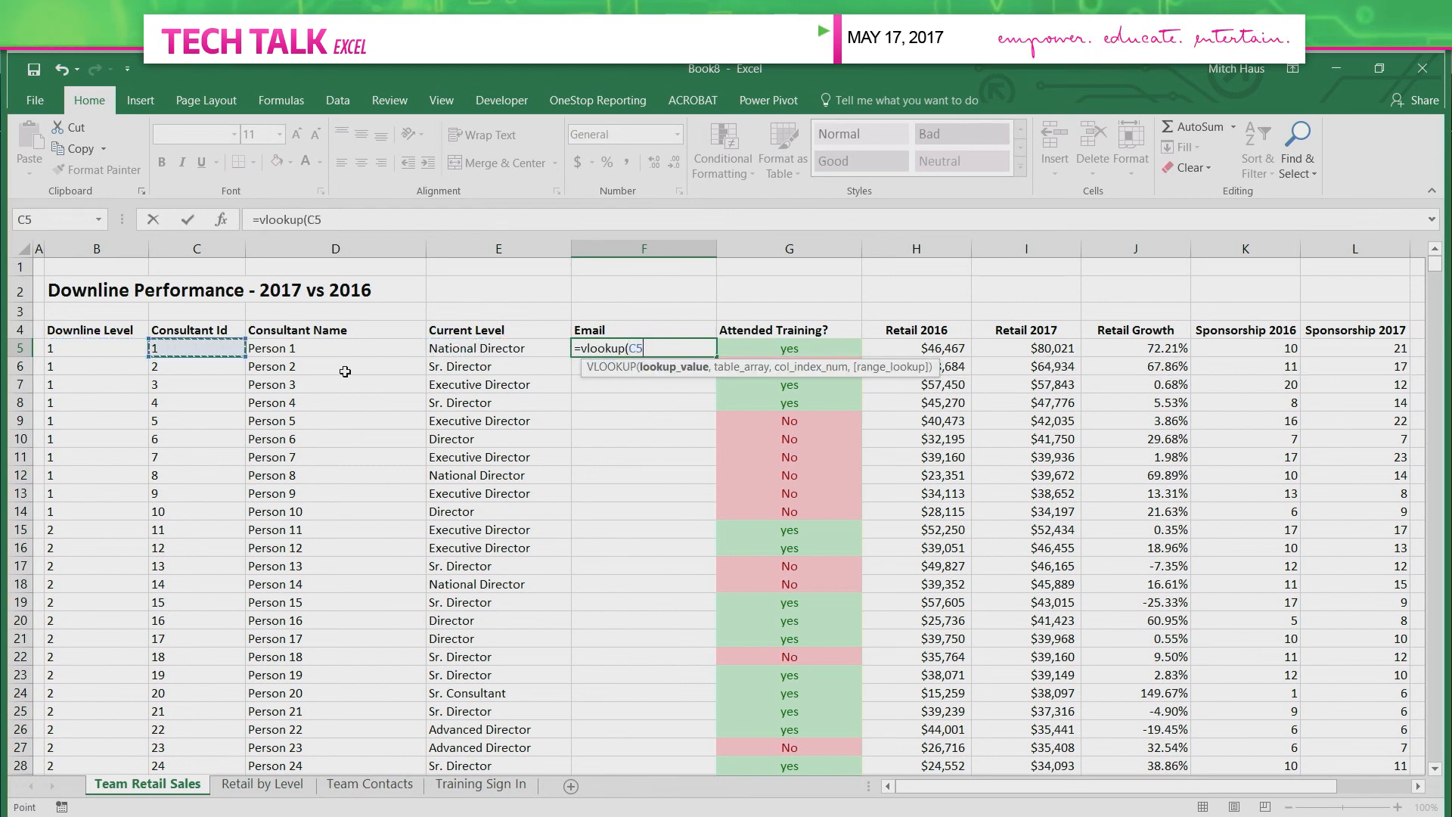
{"action": "type", "text": ","}
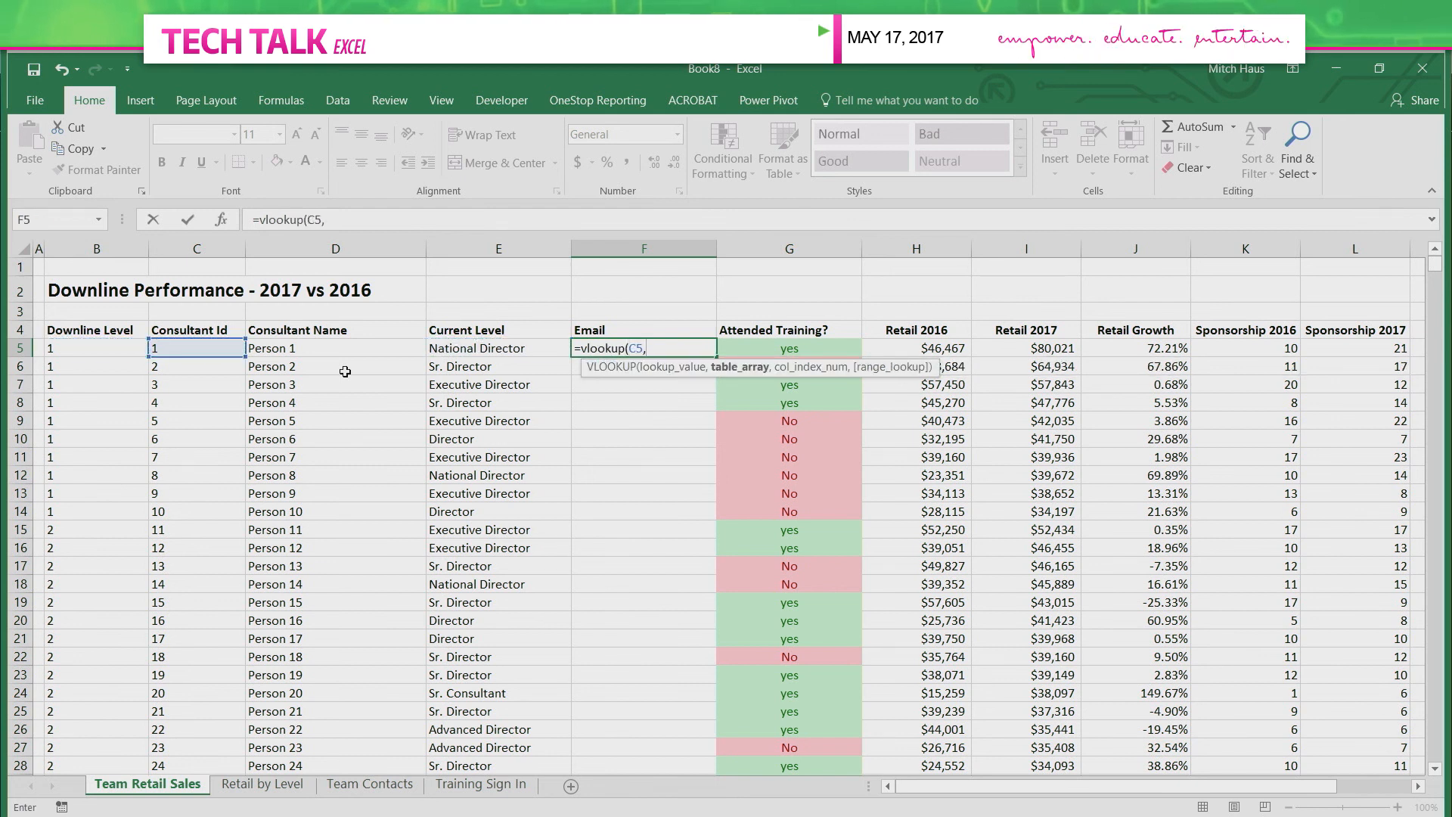
Complete the VLOOKUP in F5 with 'Team Contacts'!$B$5:$D$47 as the absolute table array, column index 3 and FALSE.
{"action": "left_click", "coordinate": [363, 786]}
{"action": "left_click", "coordinate": [80, 347]}
{"action": "key", "text": "shift+Right"}
{"action": "key", "text": "shift+Right"}
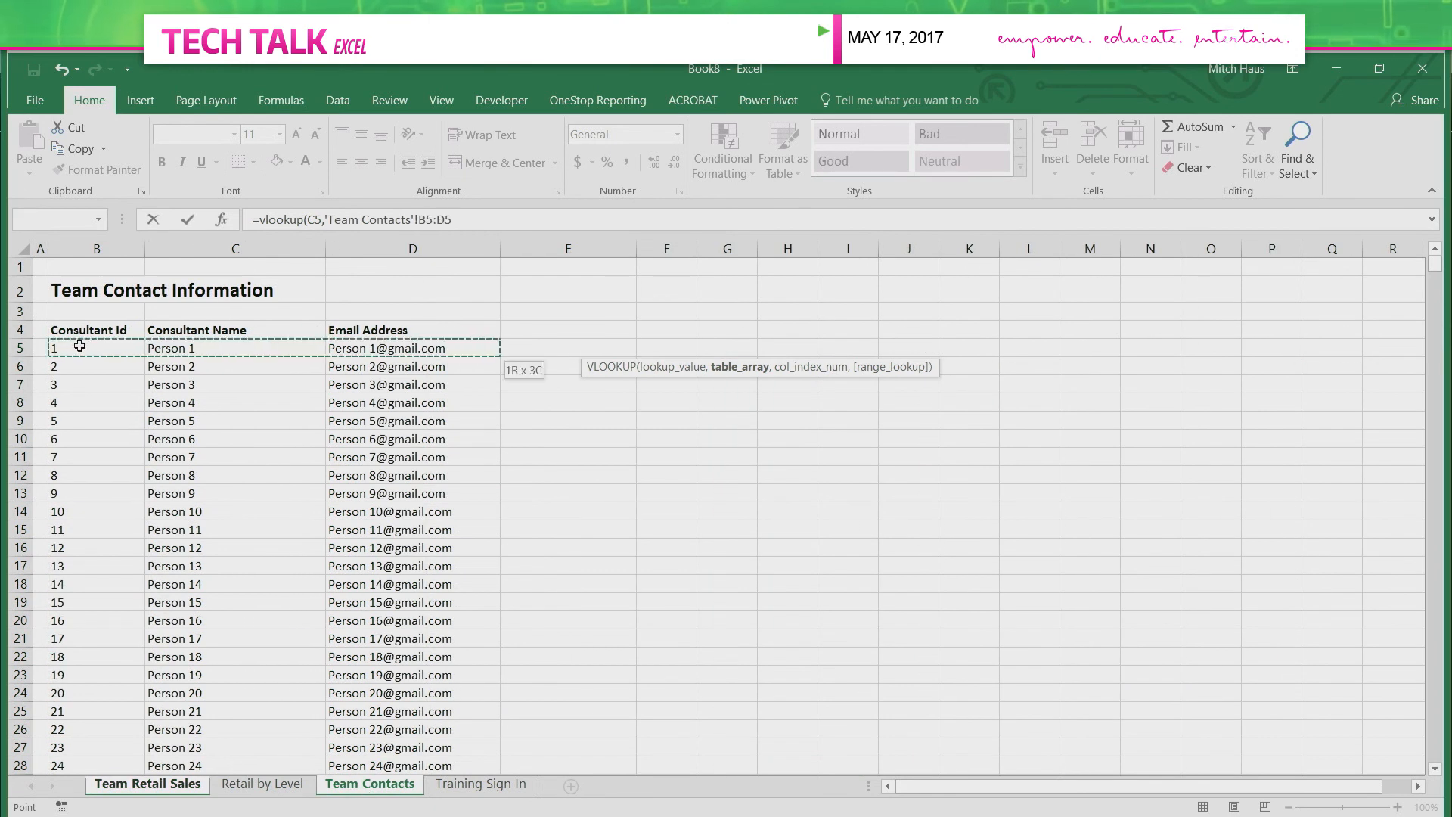
{"action": "key", "text": "ctrl+shift+Down"}
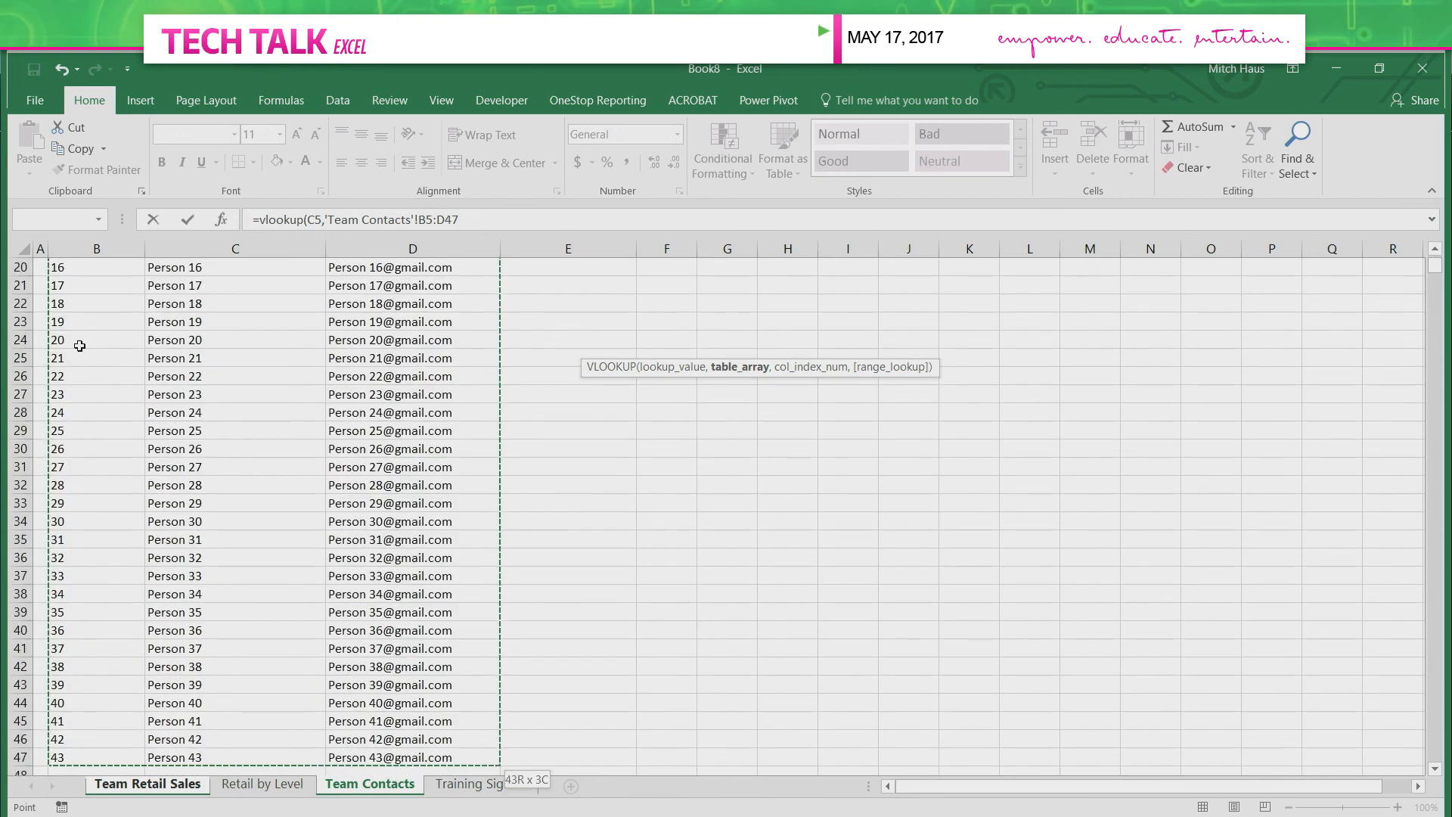
{"action": "key", "text": "F4"}
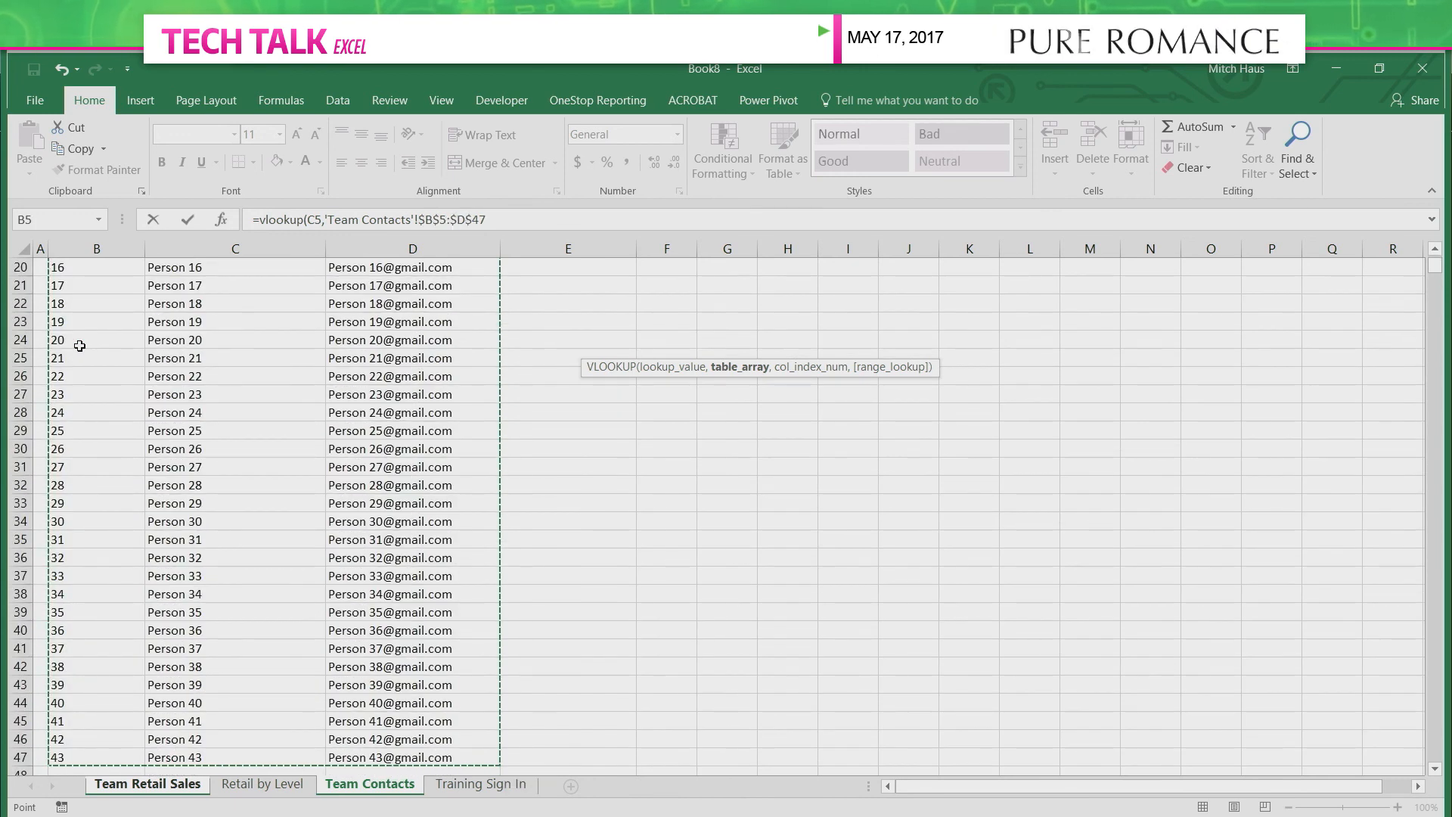
{"action": "type", "text": ","}
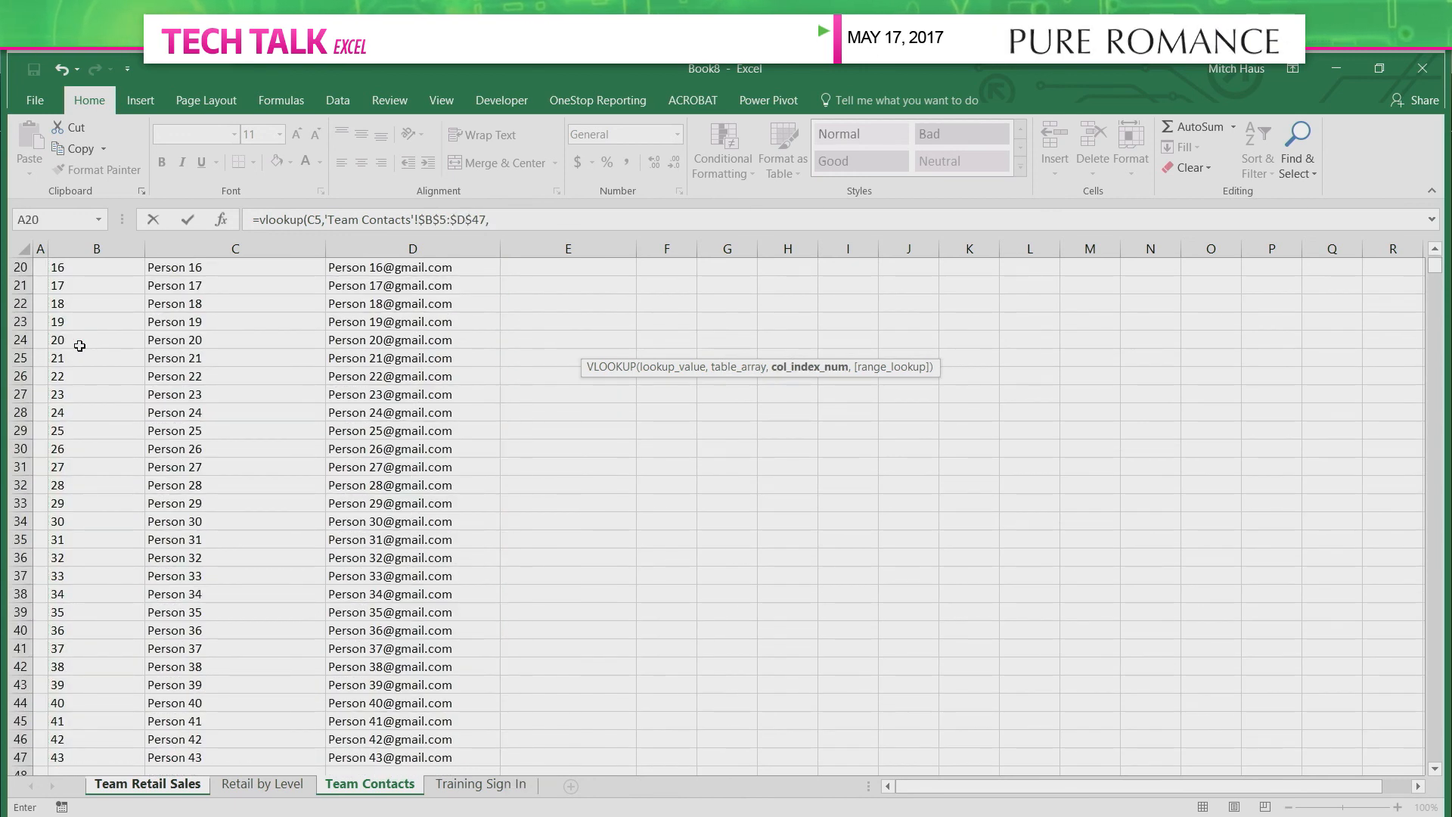
{"action": "type", "text": "3,false)"}
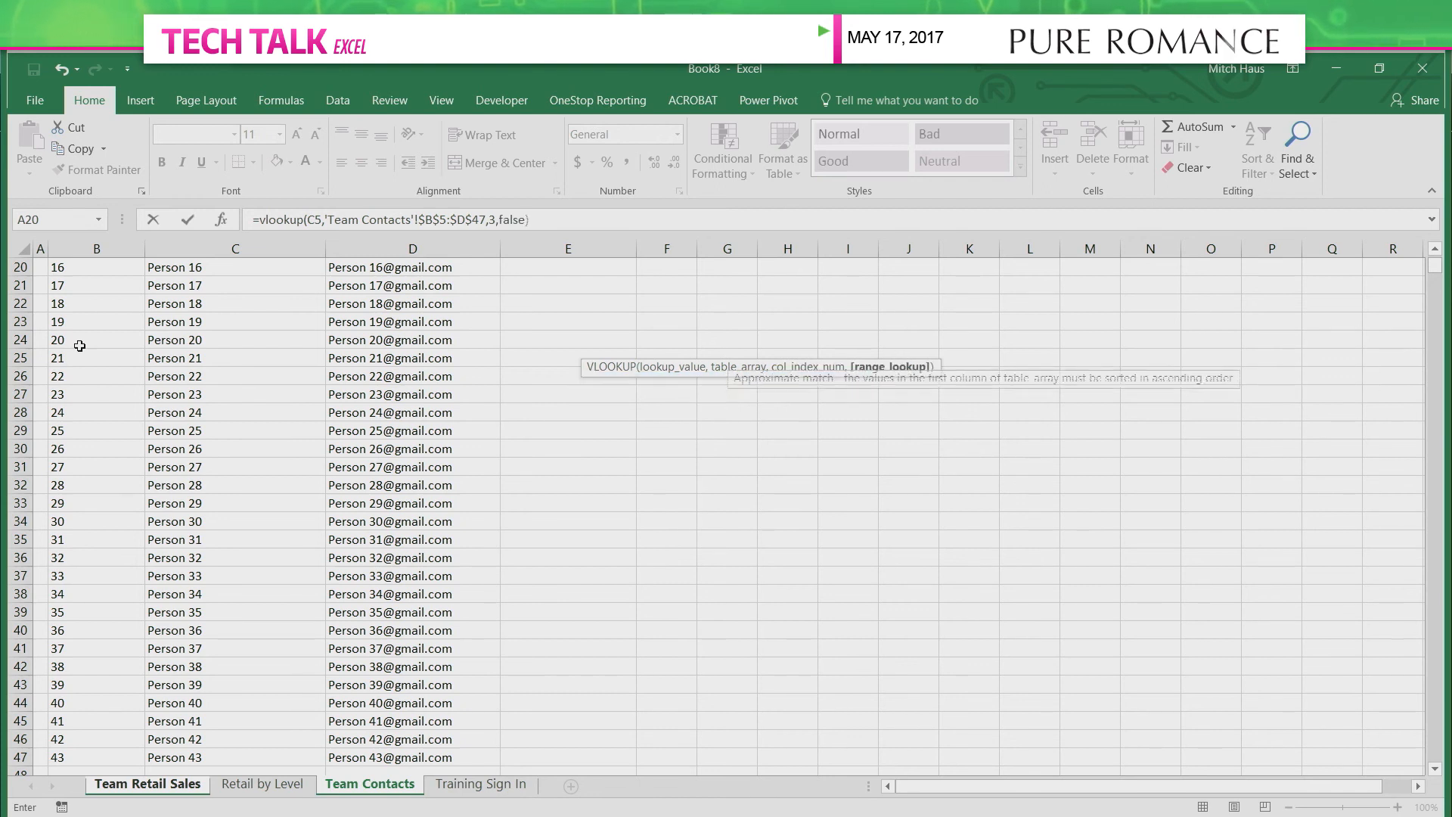
{"action": "key", "text": "Return"}
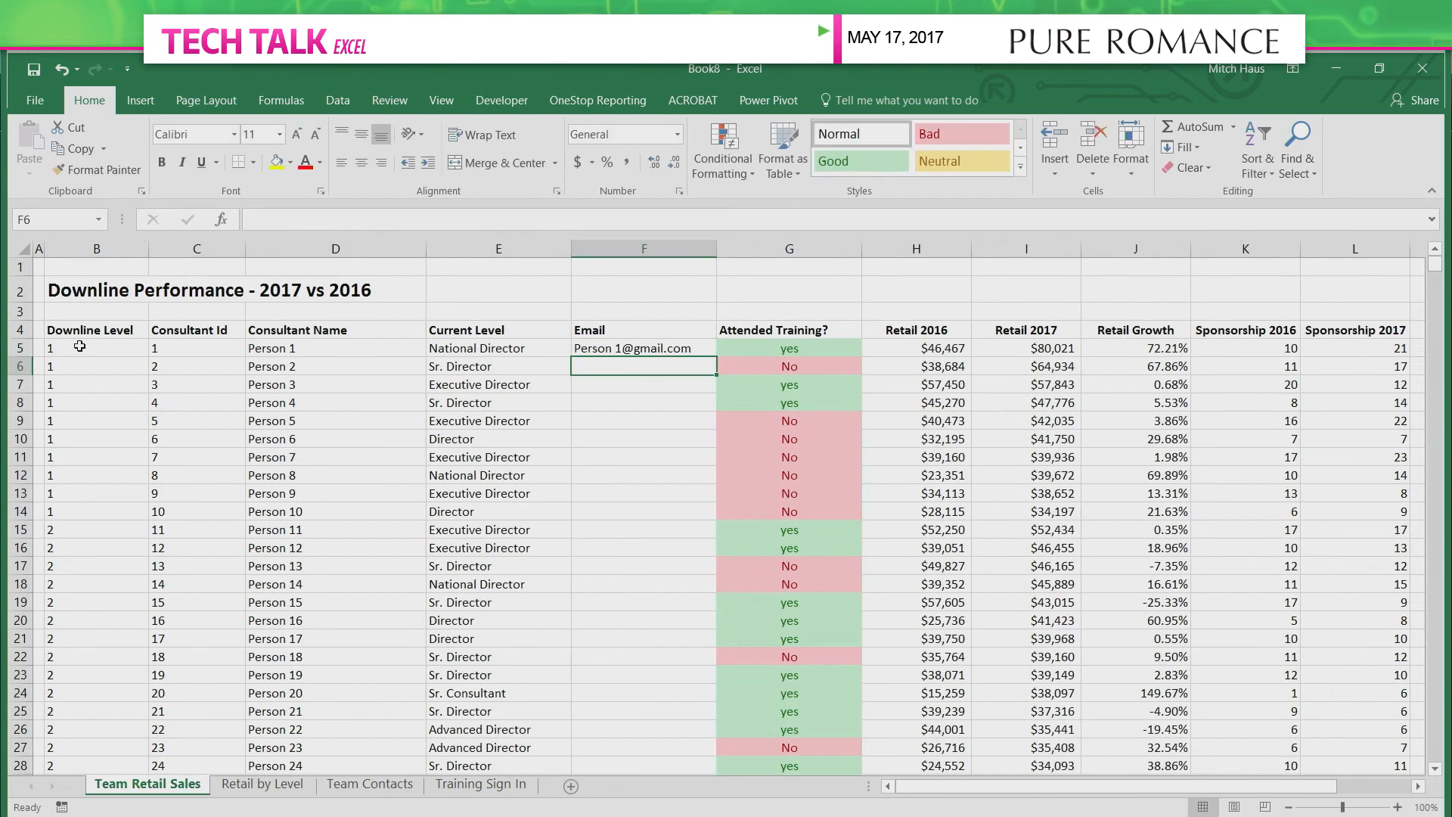
Fill the email VLOOKUP from F5 down the whole Email column and check the formulas in F6 and F5.
{"action": "left_click", "coordinate": [661, 348]}
{"action": "double_click", "coordinate": [717, 355]}
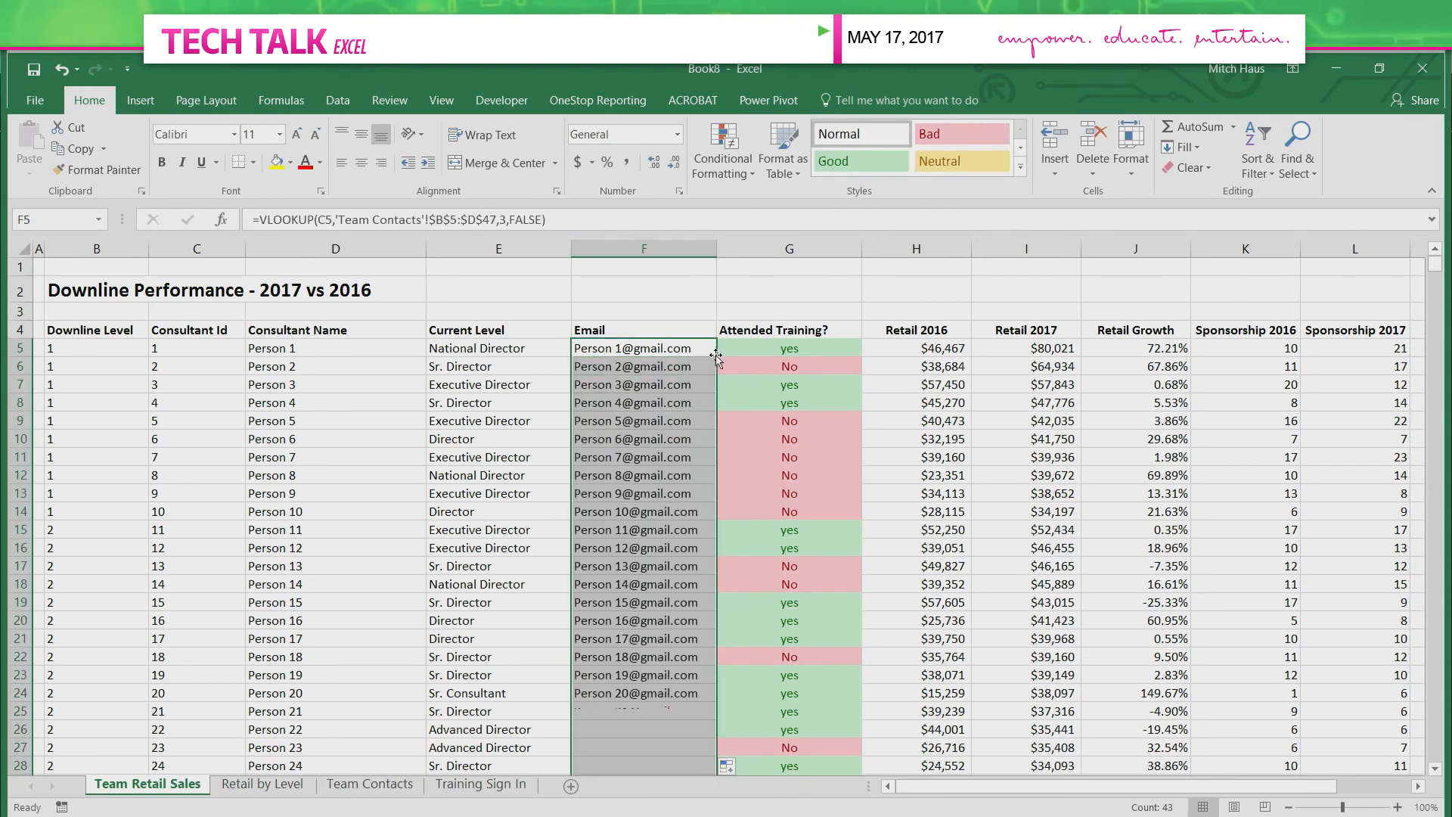
{"action": "left_click", "coordinate": [654, 371]}
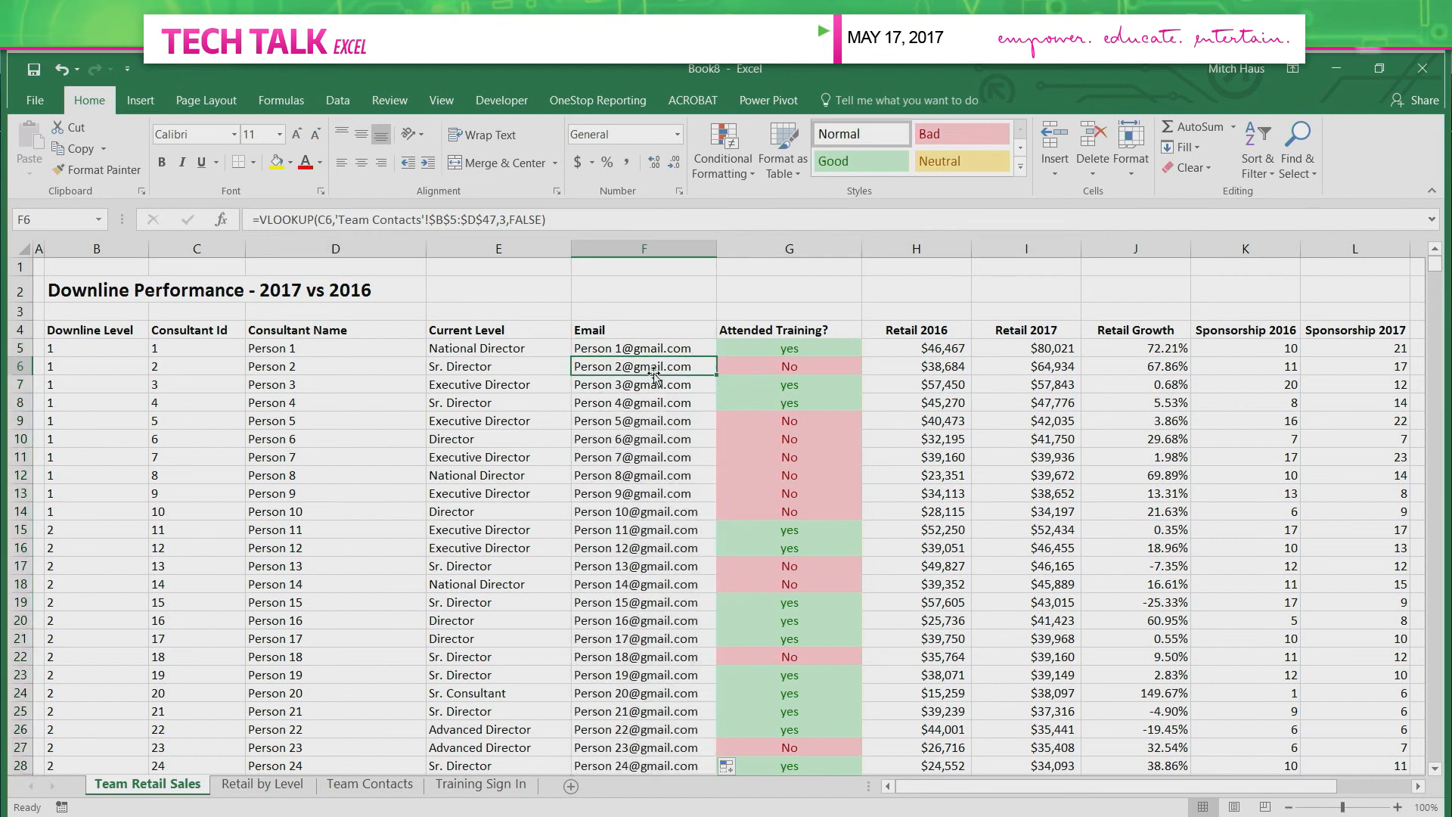
{"action": "left_click", "coordinate": [656, 347]}
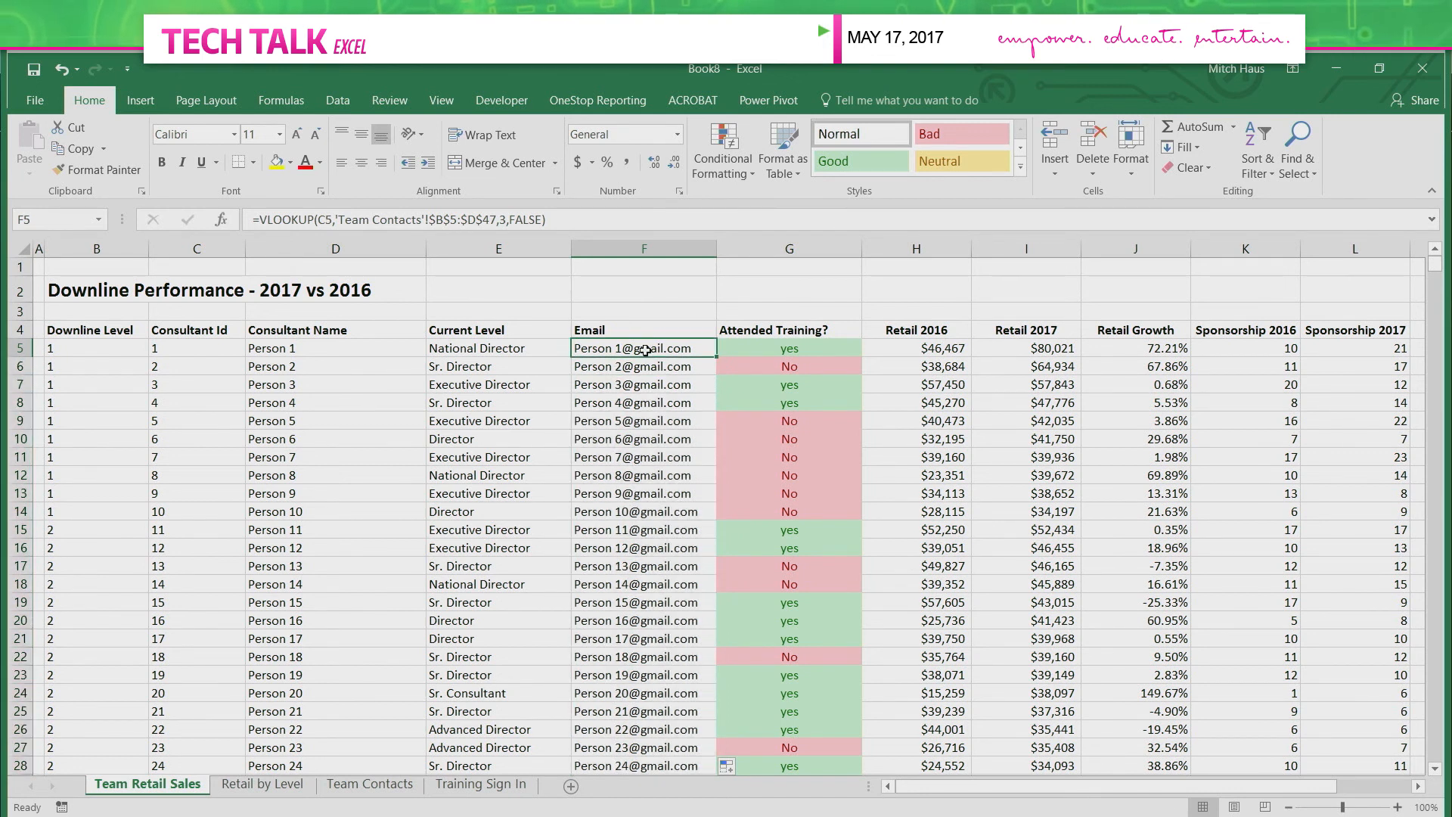
{"action": "key", "text": "ctrl+shift+Down"}
{"action": "key", "text": "ctrl+q"}
{"action": "key", "text": "c"}
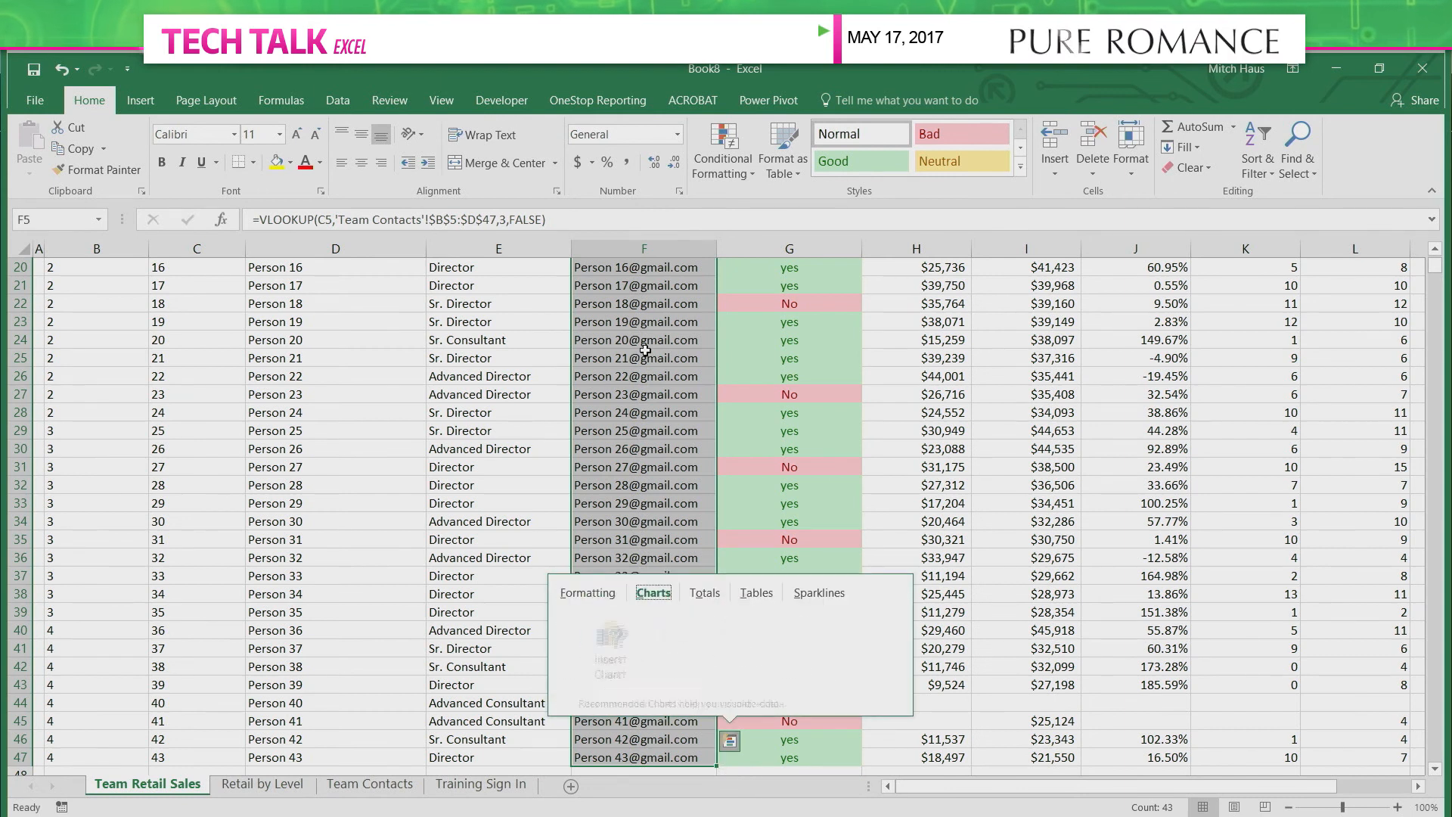
{"action": "key", "text": "Escape"}
{"action": "key", "text": "shift+Right"}
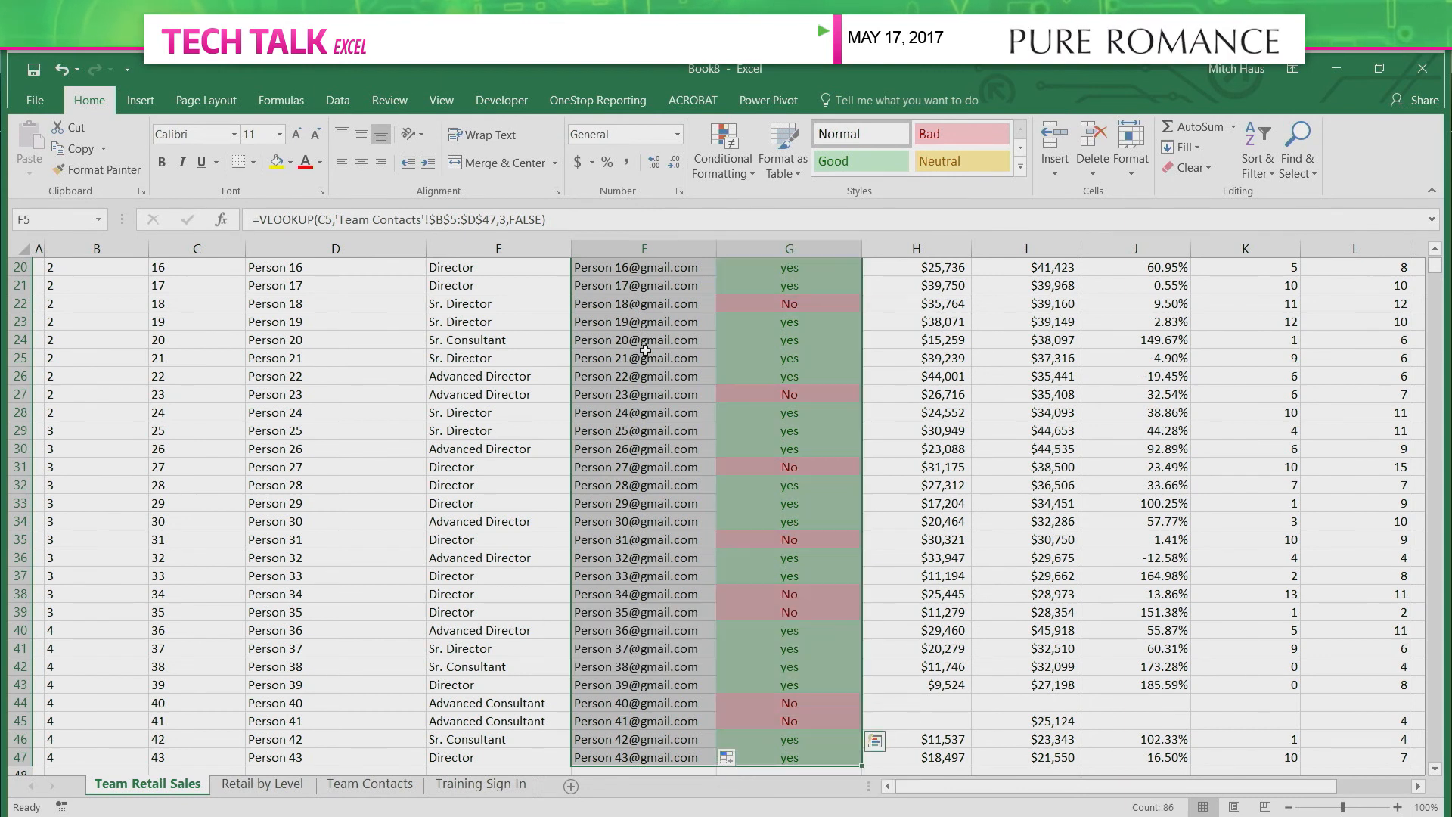
{"action": "scroll", "coordinate": [644, 350], "scroll_direction": "up", "scroll_amount": 7}
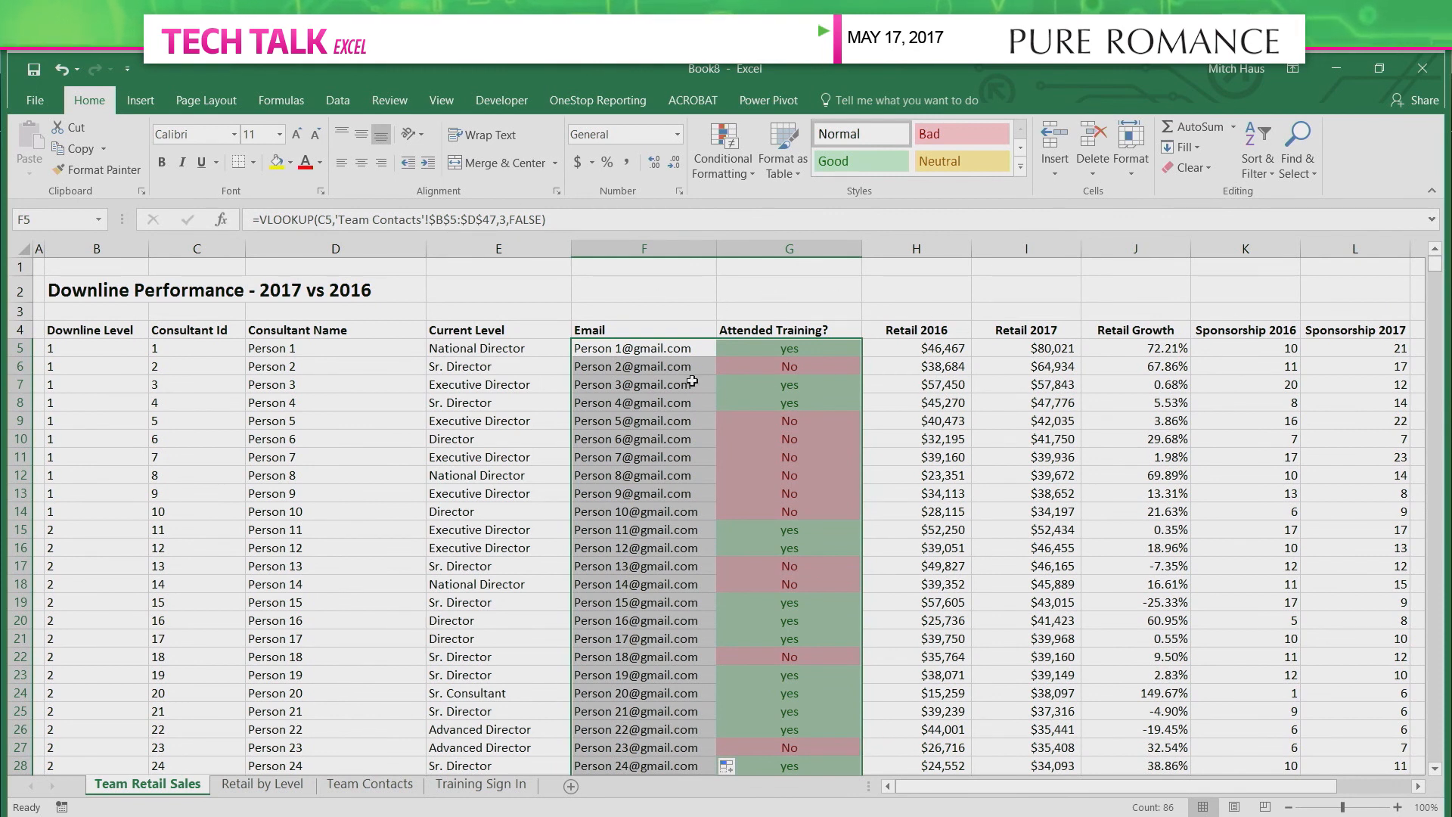
{"action": "right_click", "coordinate": [604, 356]}
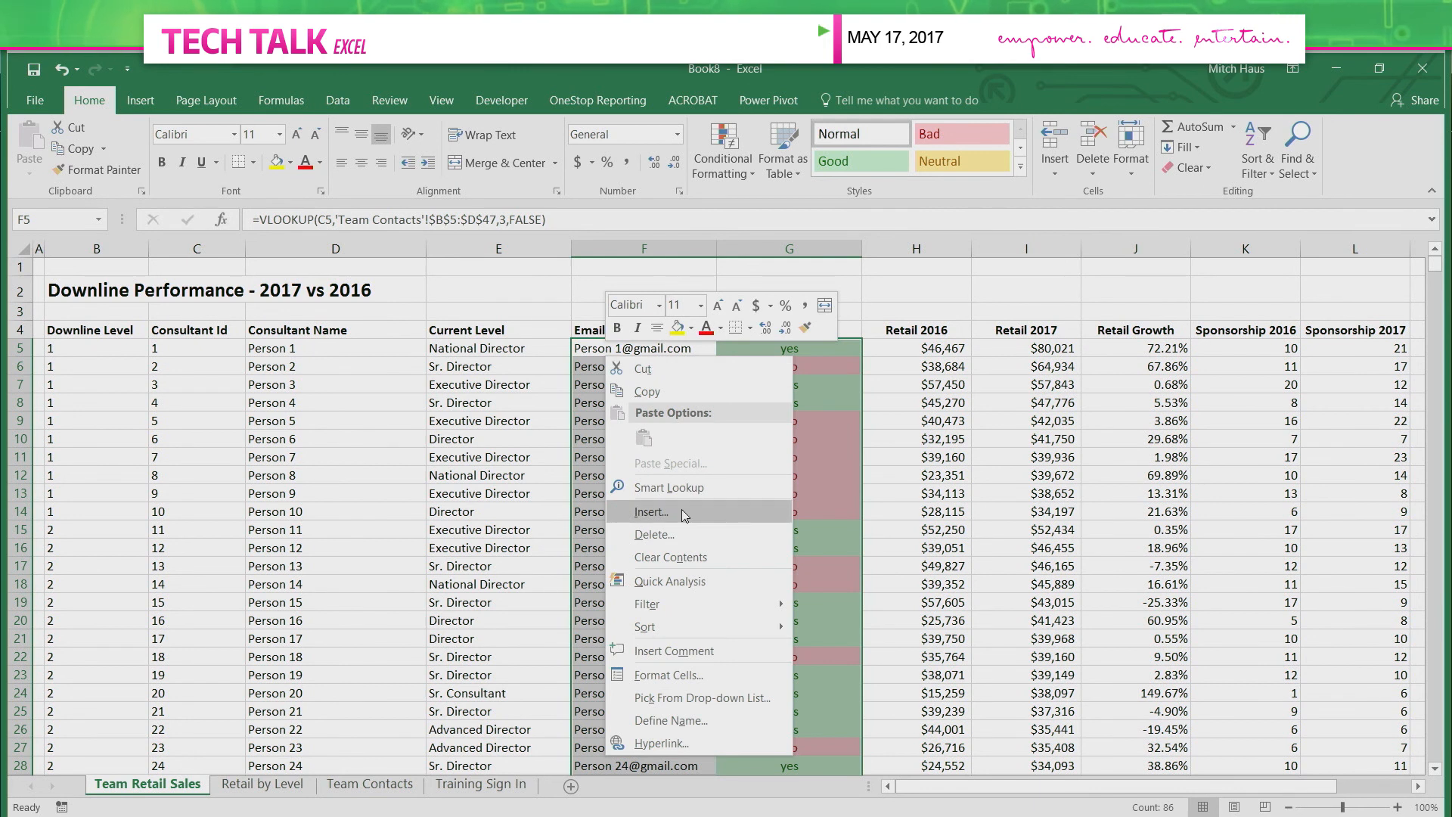
{"action": "left_click", "coordinate": [651, 392]}
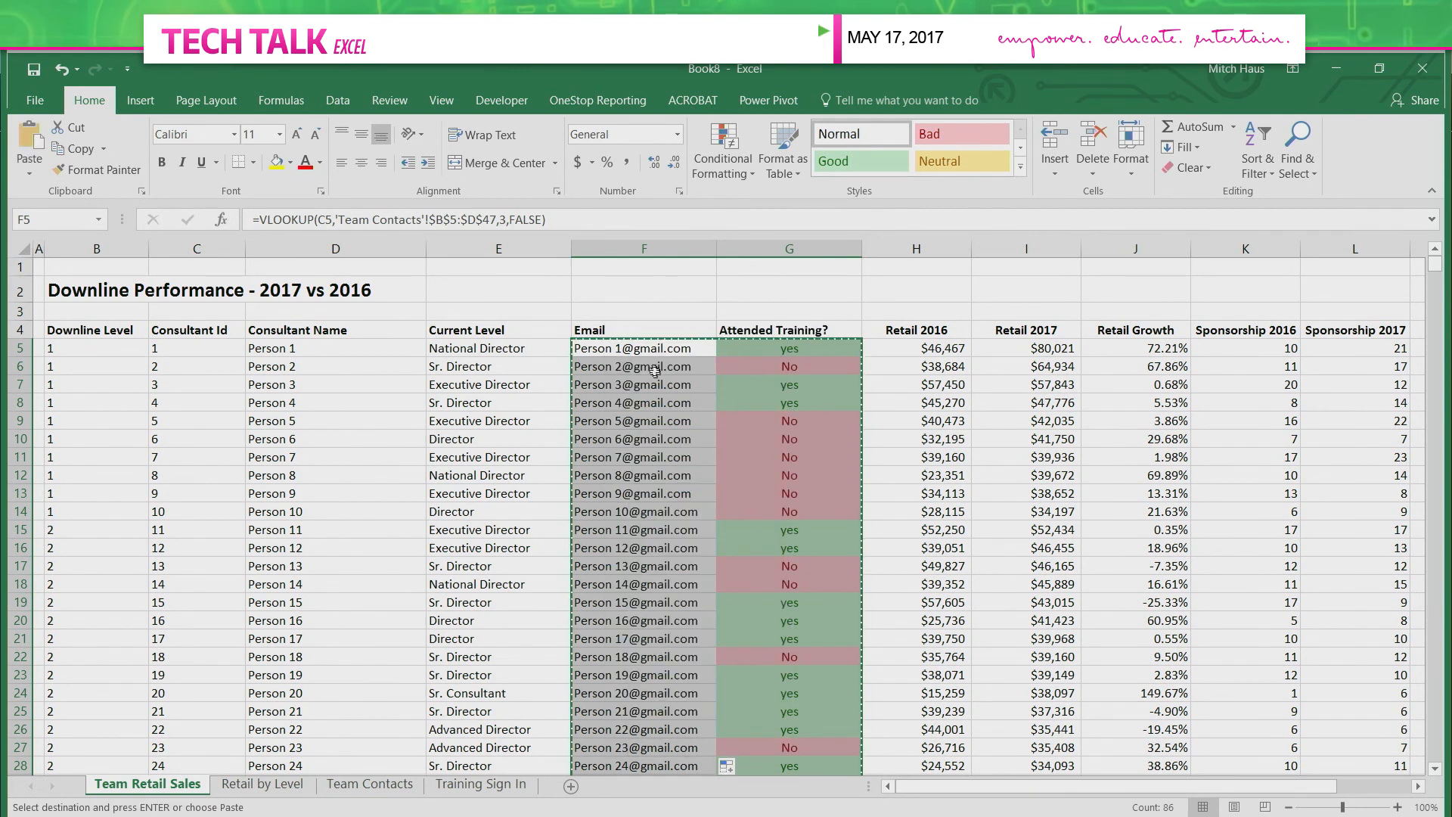
{"action": "double_click", "coordinate": [647, 349]}
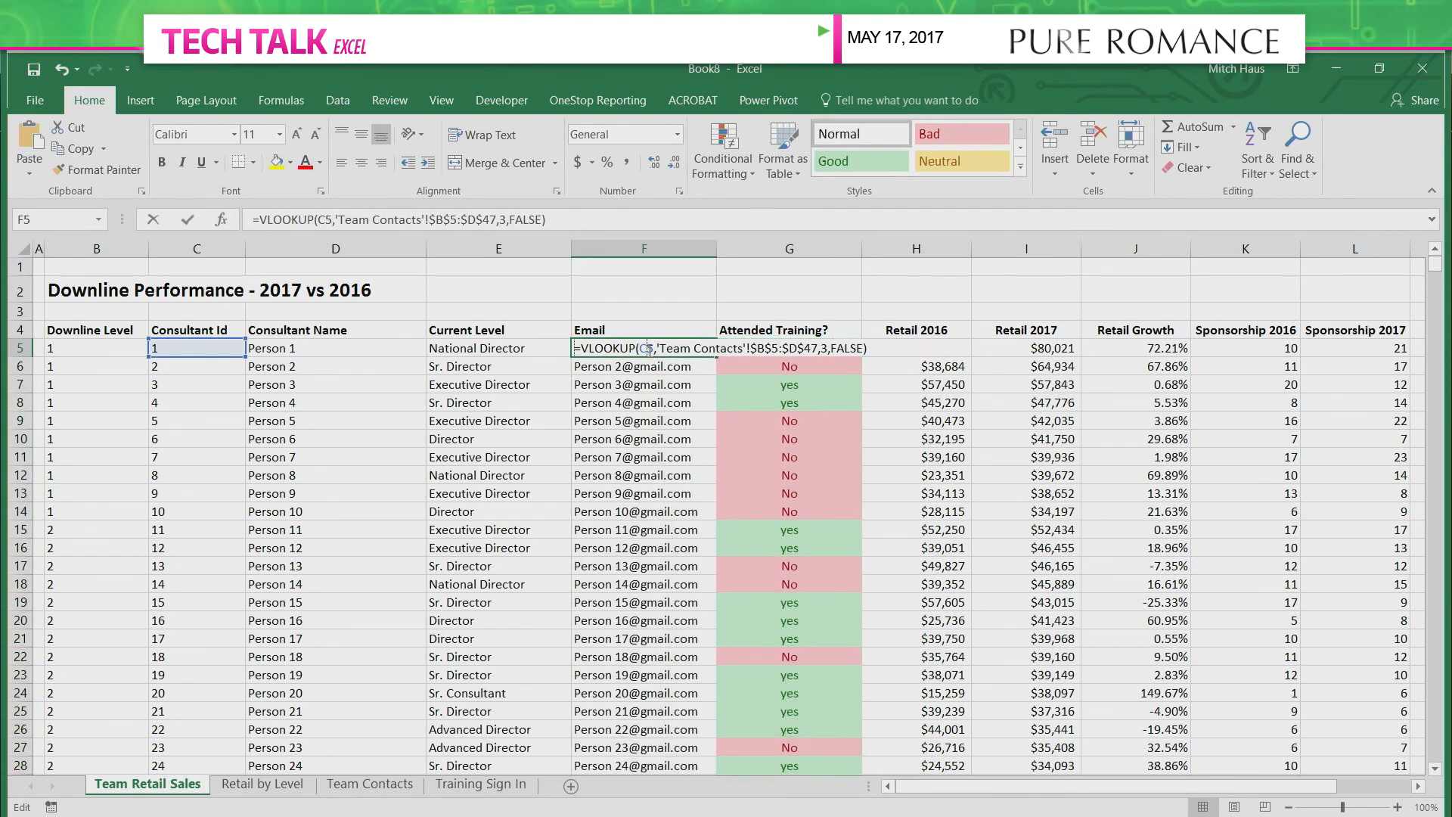
{"action": "key", "text": "Escape"}
{"action": "right_click", "coordinate": [648, 352]}
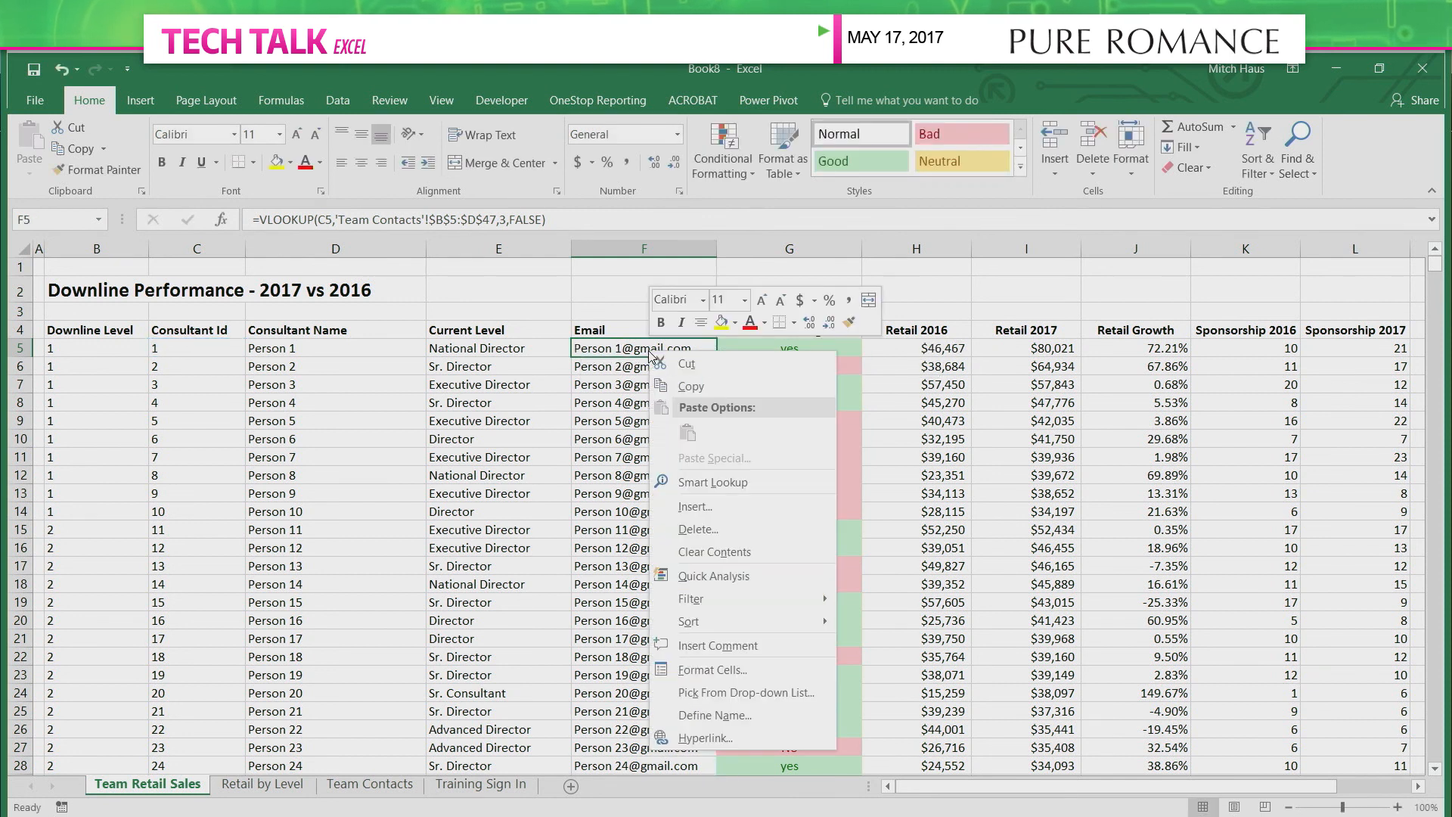
{"action": "left_click", "coordinate": [611, 348]}
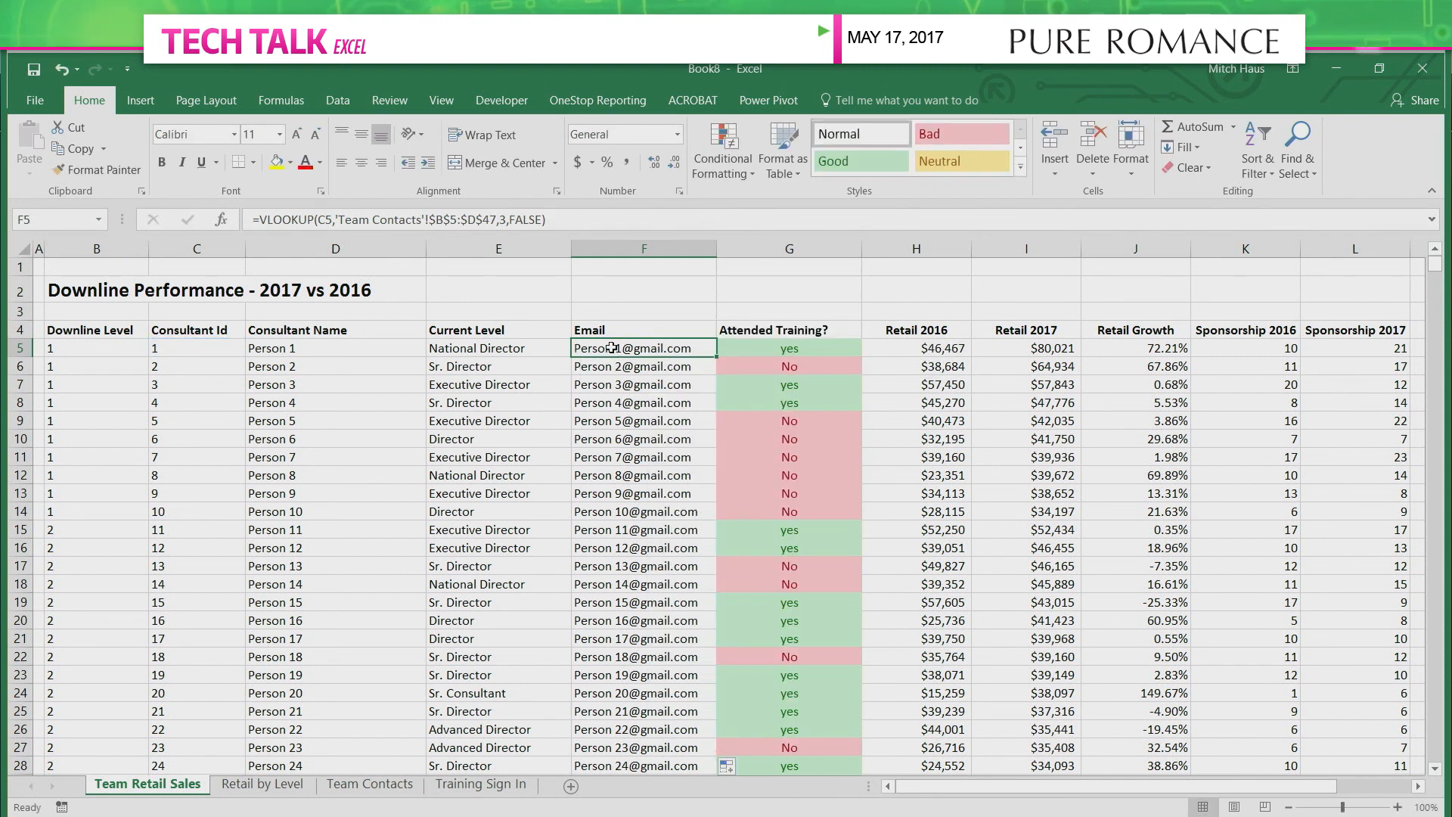
Copy the Email and Attended Training? cells F5:G47 and paste them over themselves as values.
{"action": "key", "text": "shift+Right"}
{"action": "key", "text": "ctrl+shift+Down"}
{"action": "key", "text": "ctrl+c"}
{"action": "scroll", "coordinate": [611, 348], "scroll_direction": "up", "scroll_amount": 6}
{"action": "right_click", "coordinate": [611, 348]}
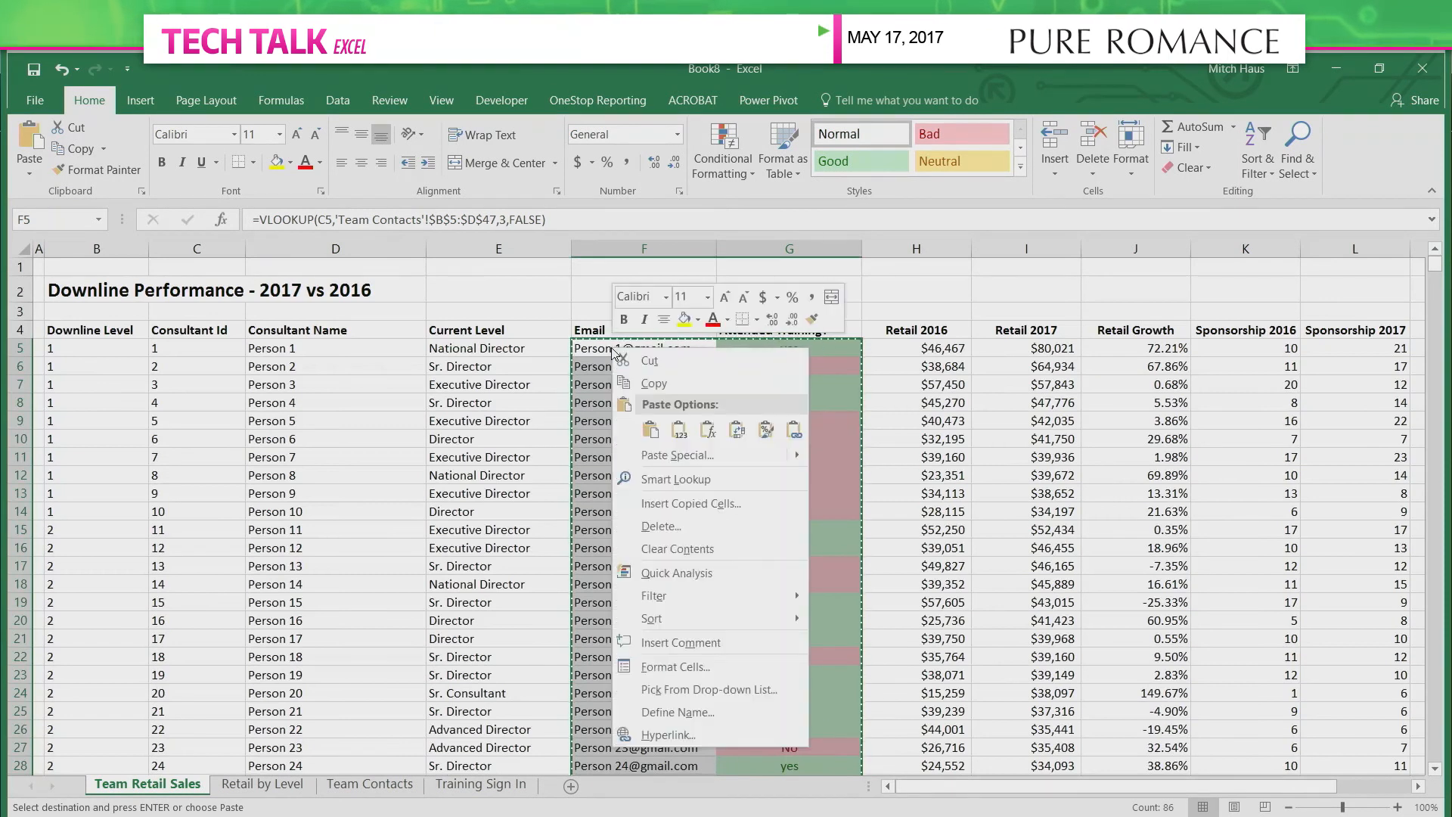
{"action": "left_click", "coordinate": [669, 421]}
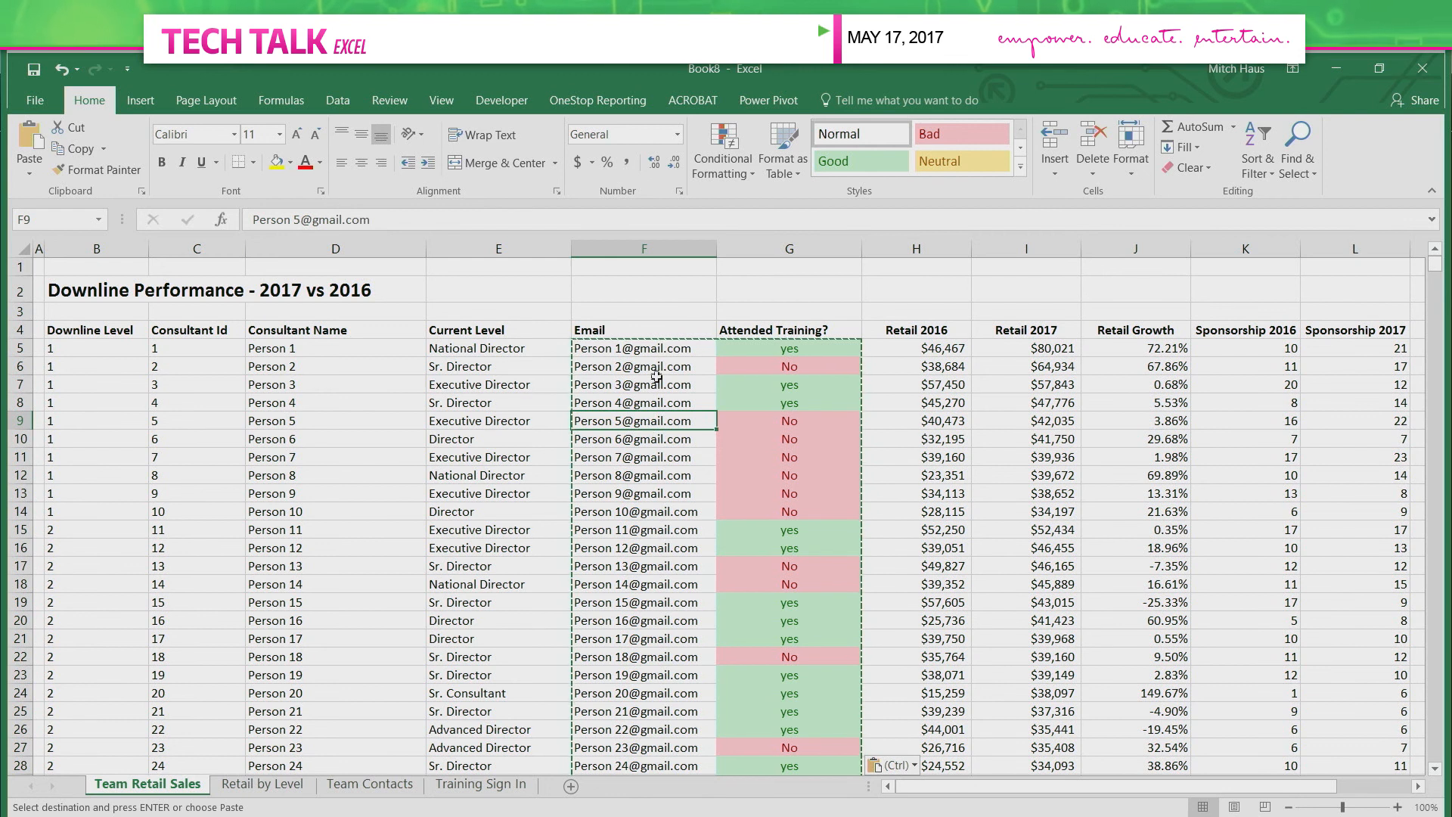
{"action": "key", "text": "Escape"}
{"action": "left_click", "coordinate": [647, 349]}
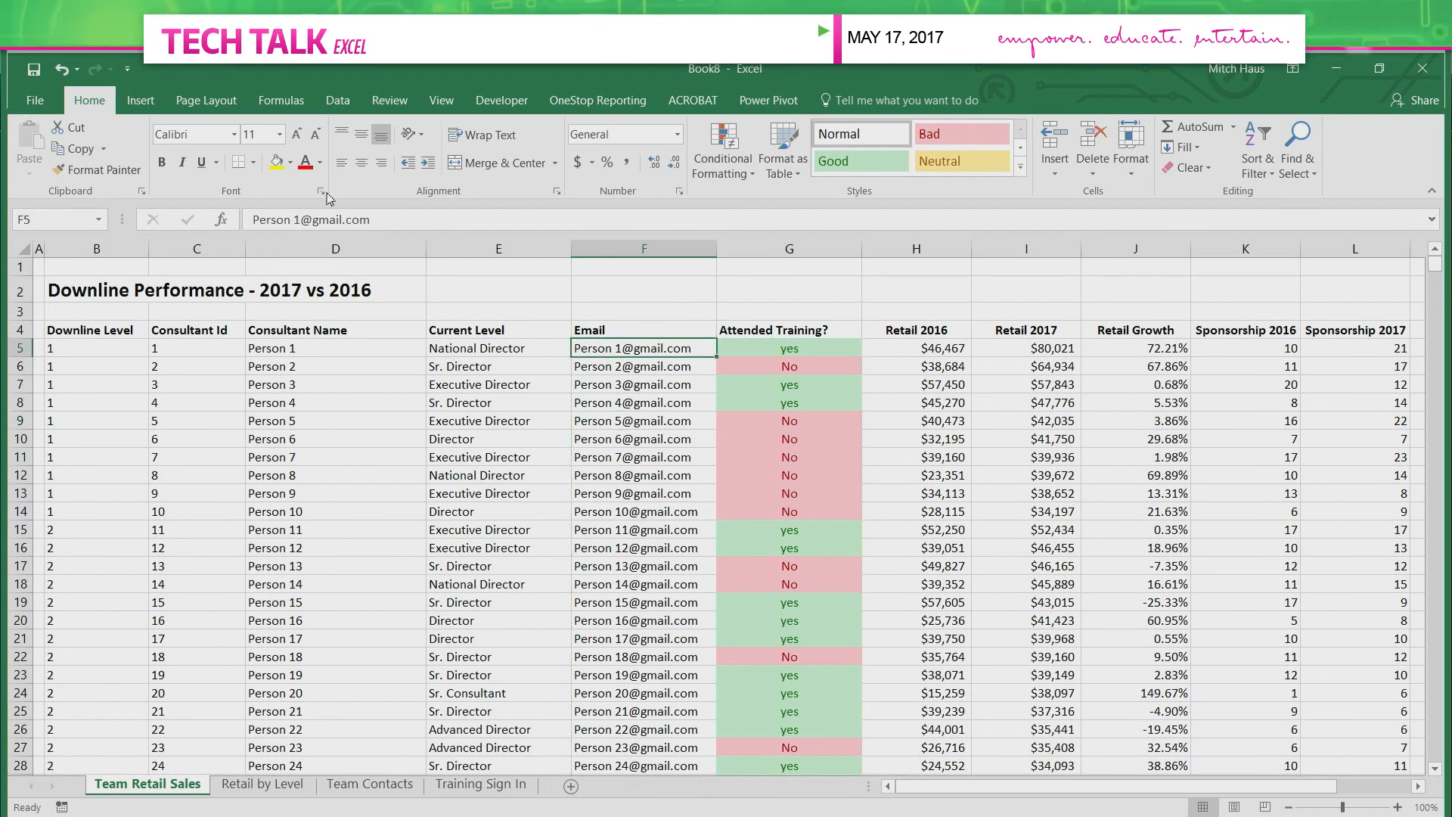
Turn on filtering for the whole table from the Downline Level header in B4.
{"action": "left_click", "coordinate": [83, 332]}
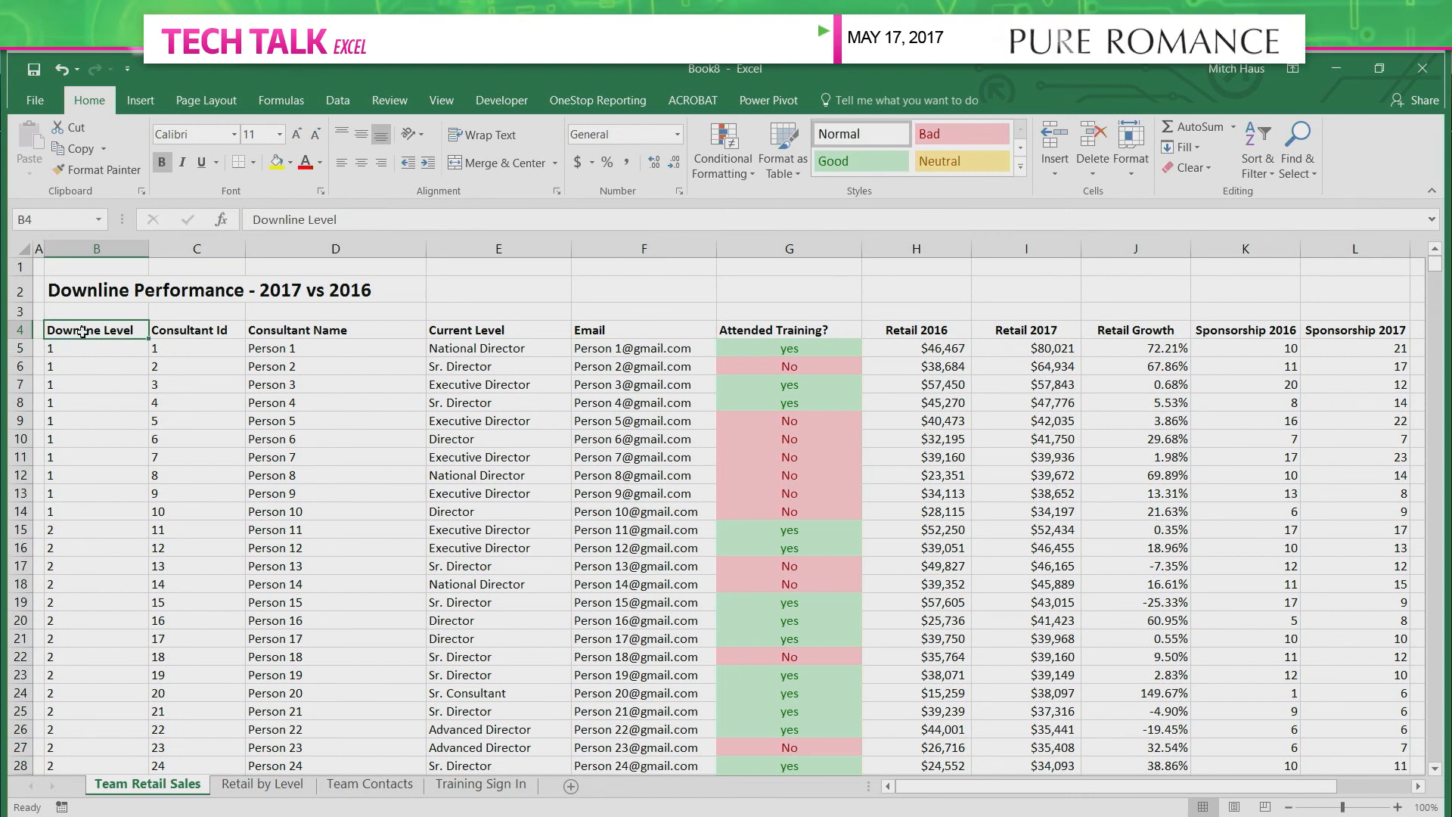
{"action": "key", "text": "ctrl+shift+Right"}
{"action": "key", "text": "ctrl+shift+Down"}
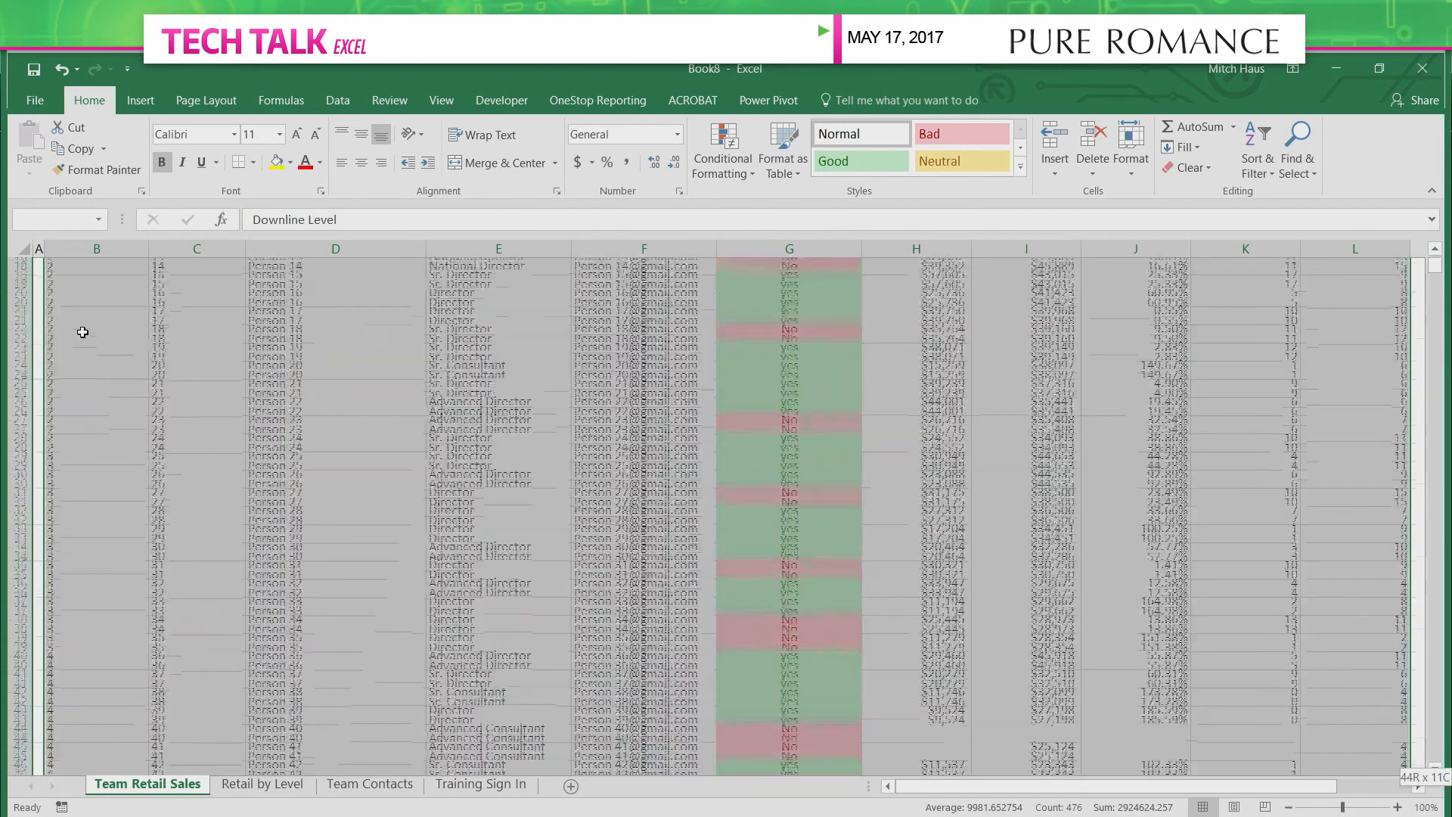
{"action": "scroll", "coordinate": [82, 332], "scroll_direction": "up", "scroll_amount": 7}
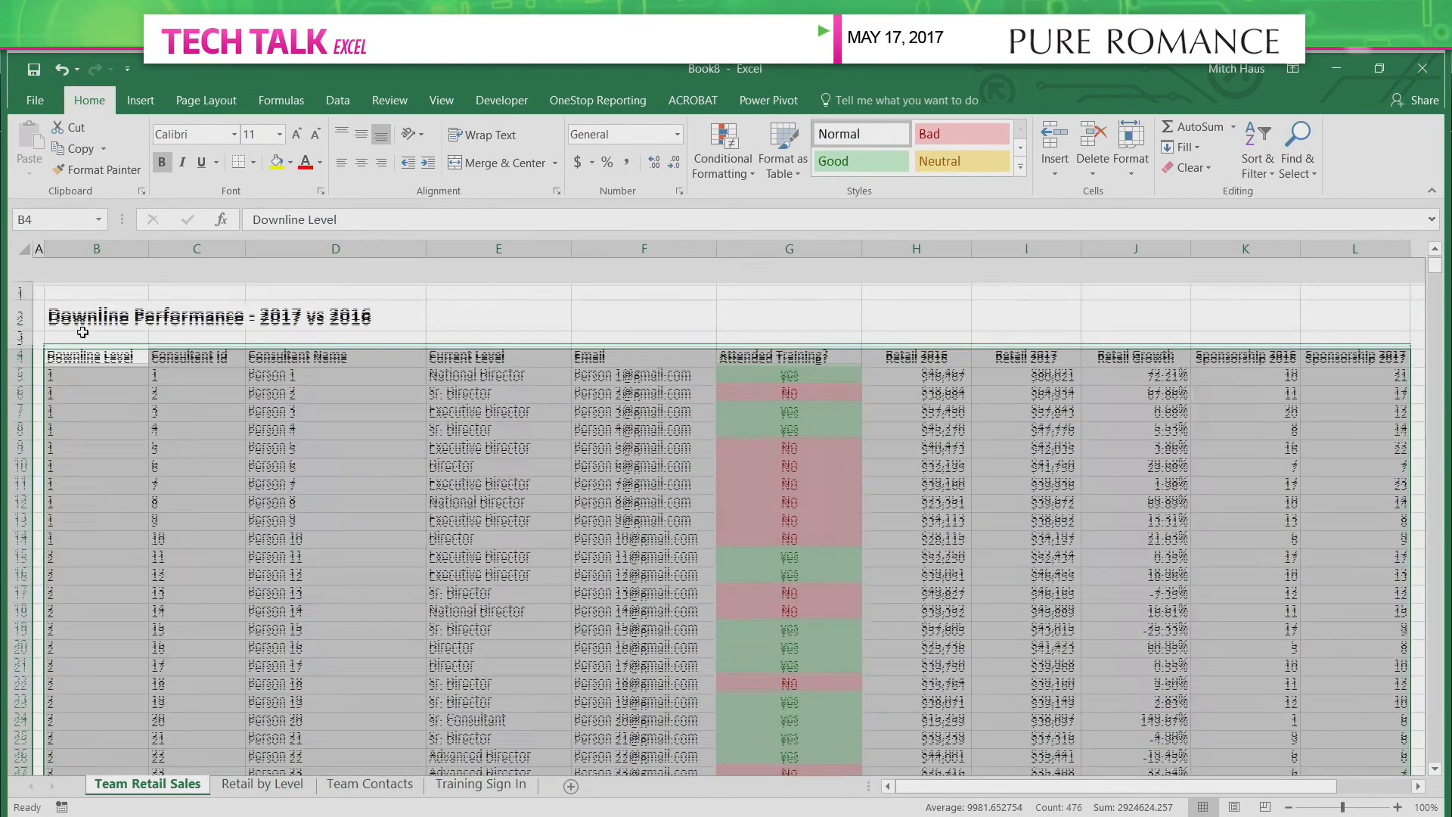
{"action": "left_click", "coordinate": [346, 101]}
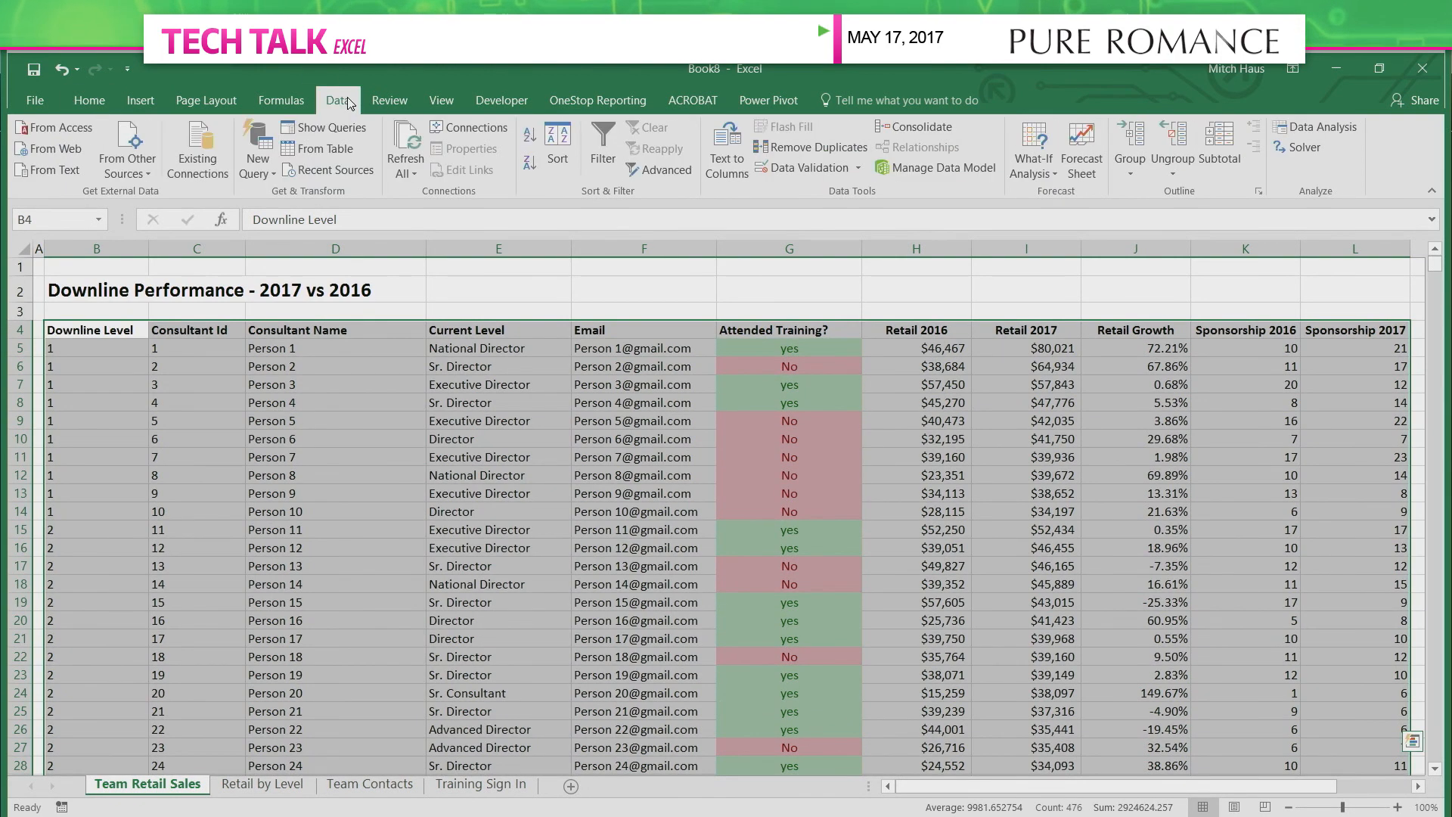
{"action": "left_click", "coordinate": [595, 156]}
{"action": "left_click", "coordinate": [750, 383]}
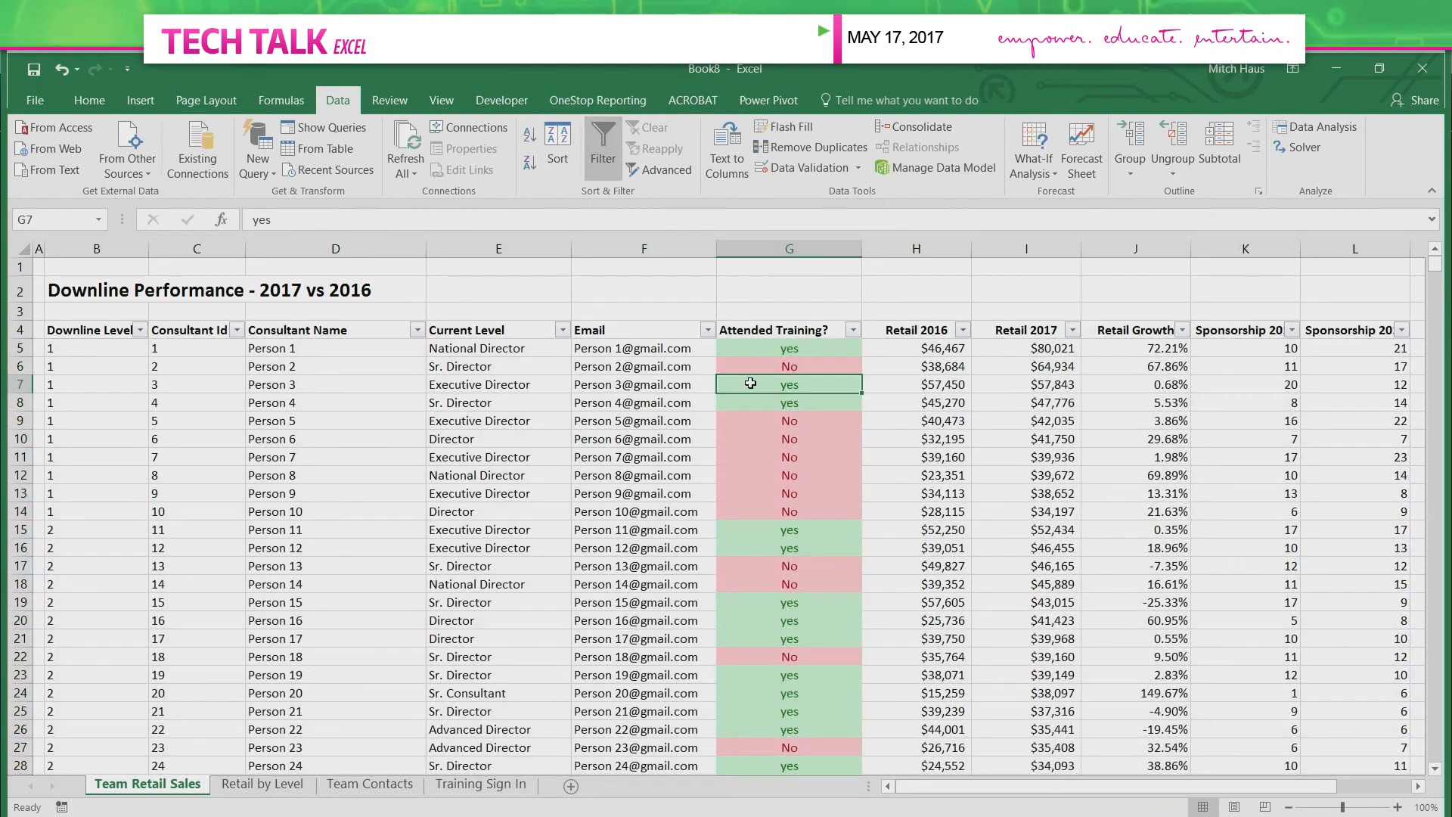
Filter the Attended Training? column to show only No by excluding yes.
{"action": "left_click", "coordinate": [818, 368]}
{"action": "left_click", "coordinate": [853, 330]}
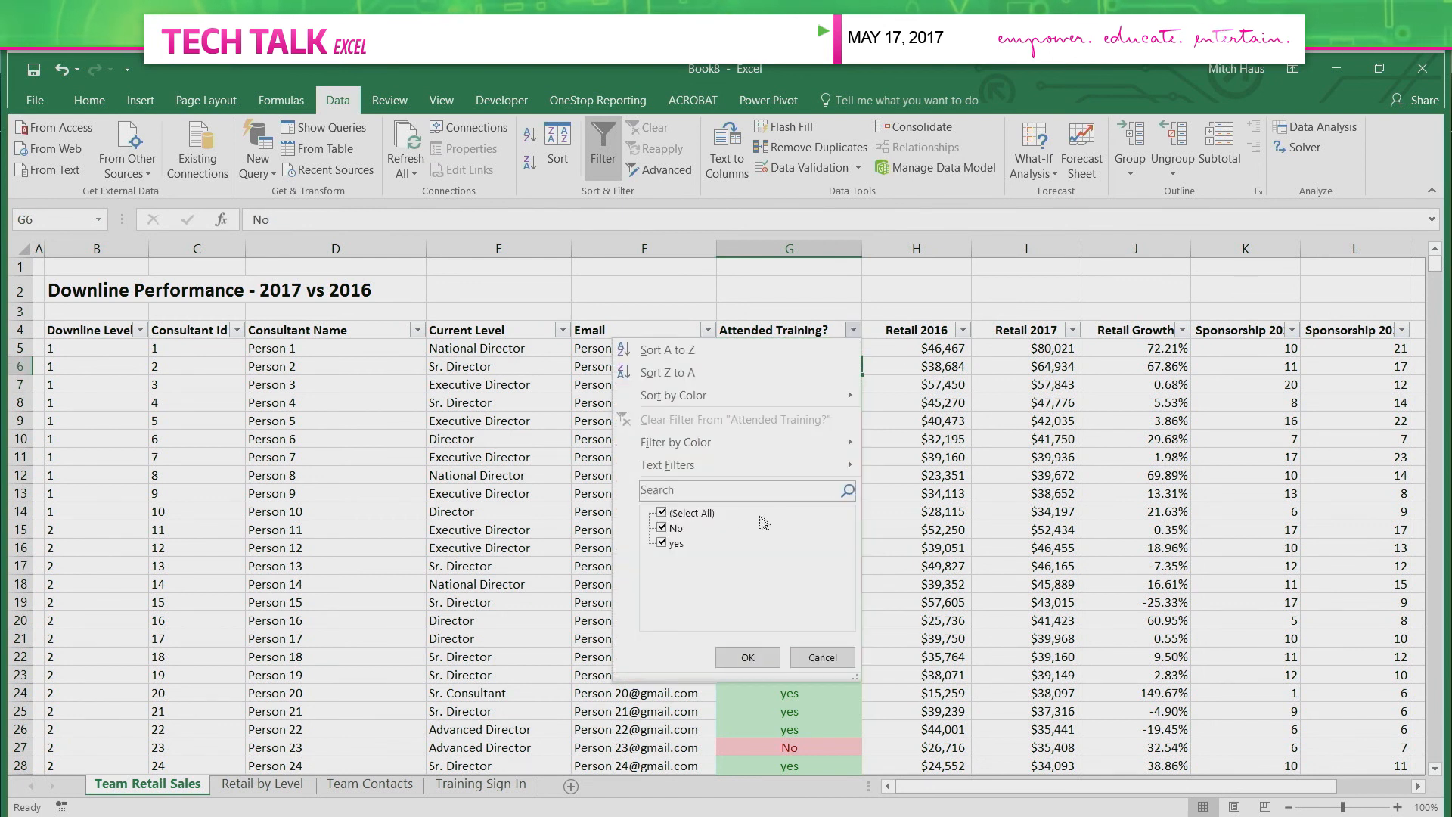
{"action": "left_click", "coordinate": [663, 543]}
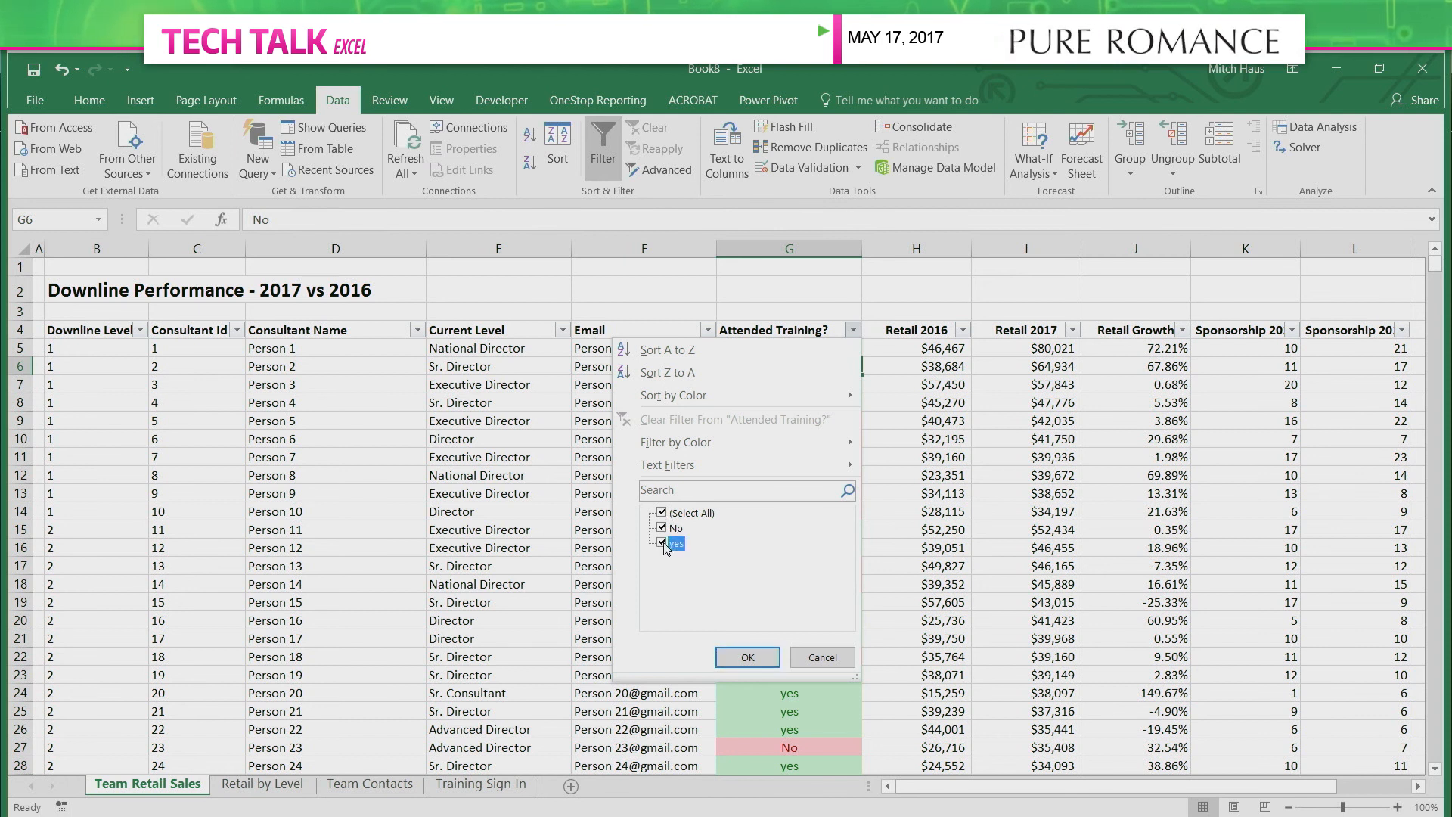
{"action": "left_click", "coordinate": [742, 657]}
{"action": "left_click", "coordinate": [808, 490]}
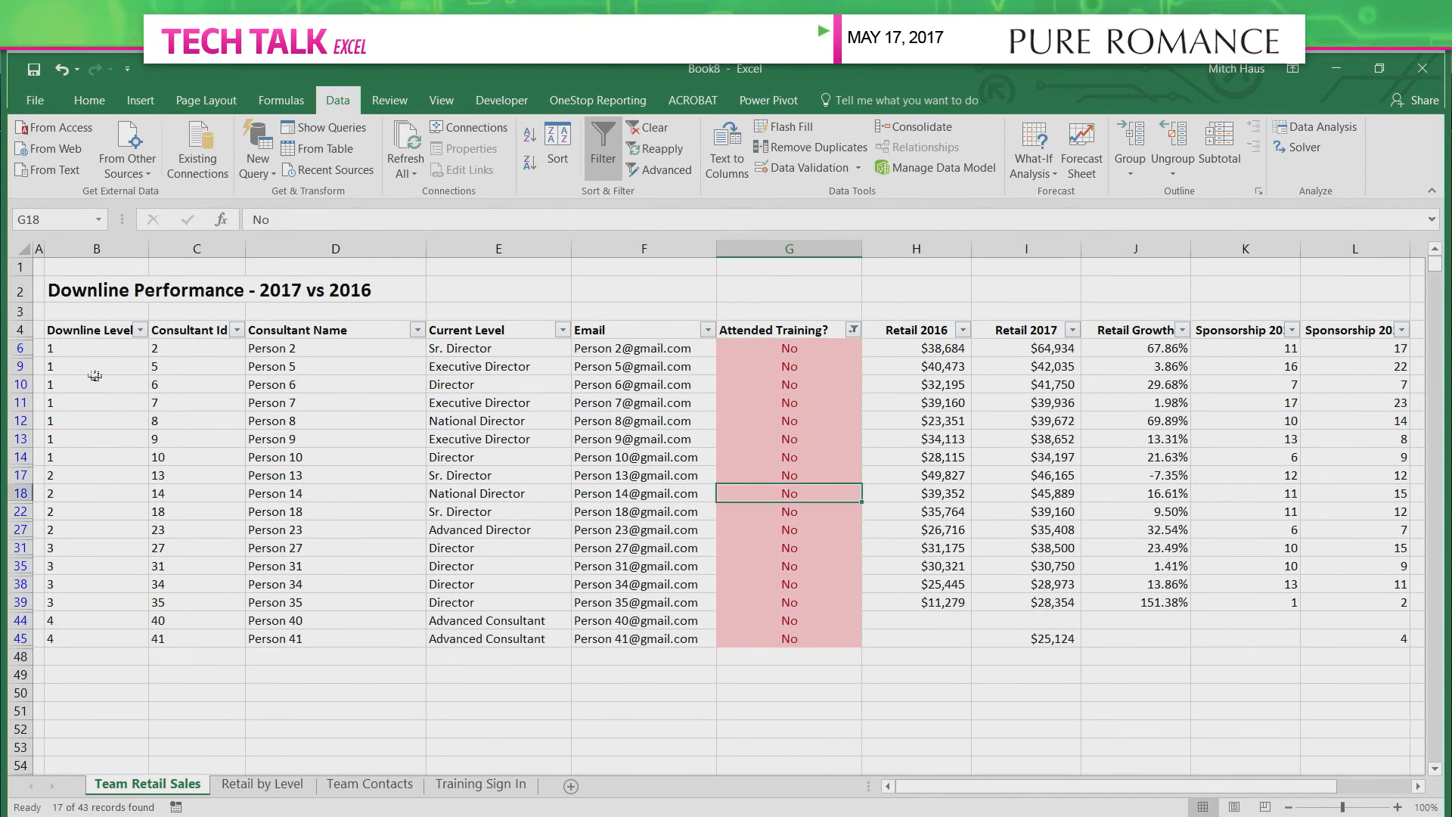
{"action": "left_click", "coordinate": [62, 358]}
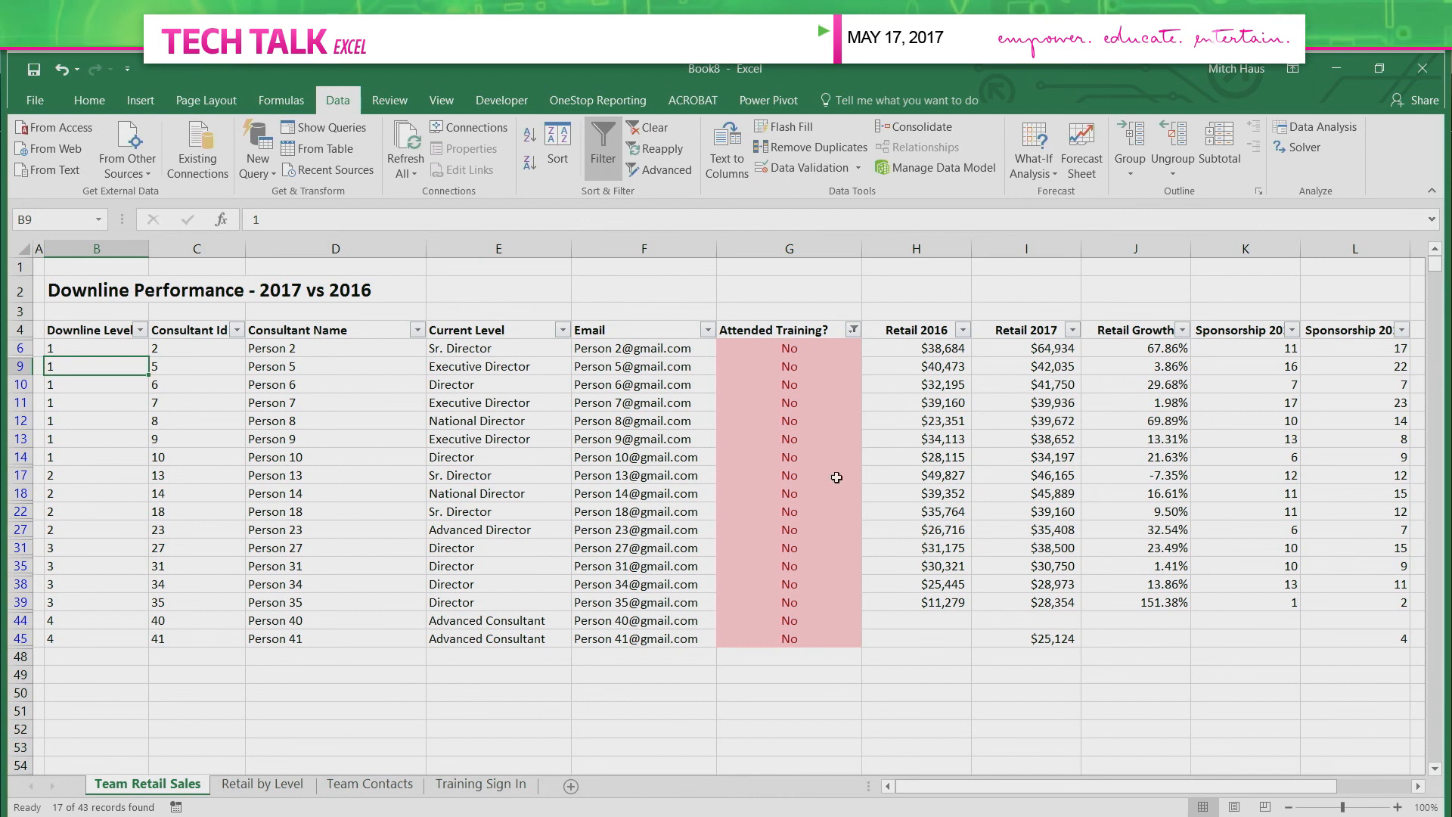
{"action": "left_click", "coordinate": [1132, 346]}
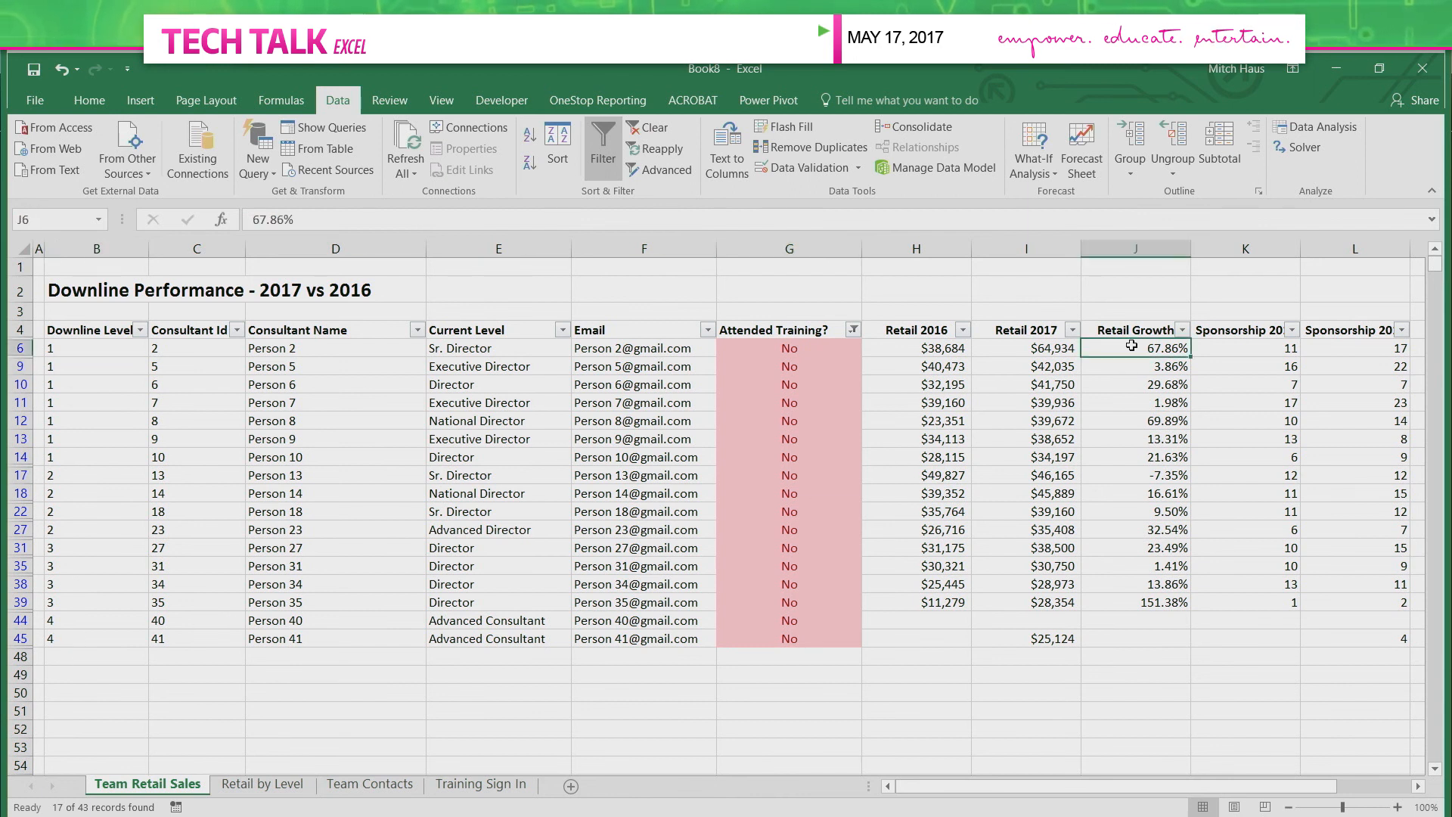
{"action": "left_click", "coordinate": [818, 347]}
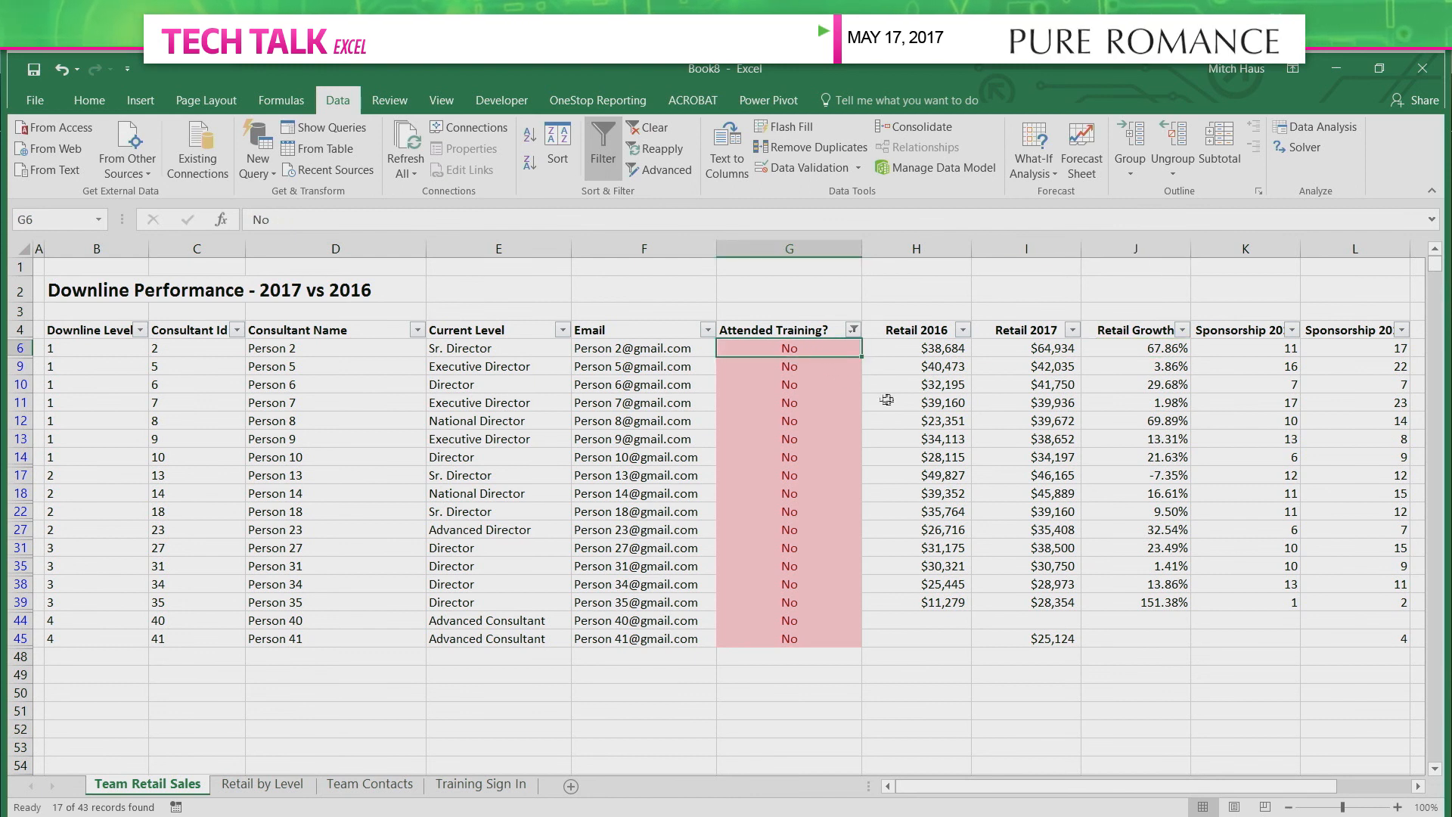
Set up a sort of the filtered table by Current Level, ordered by the custom list starting with Executive Director, National Director.
{"action": "left_click", "coordinate": [117, 326]}
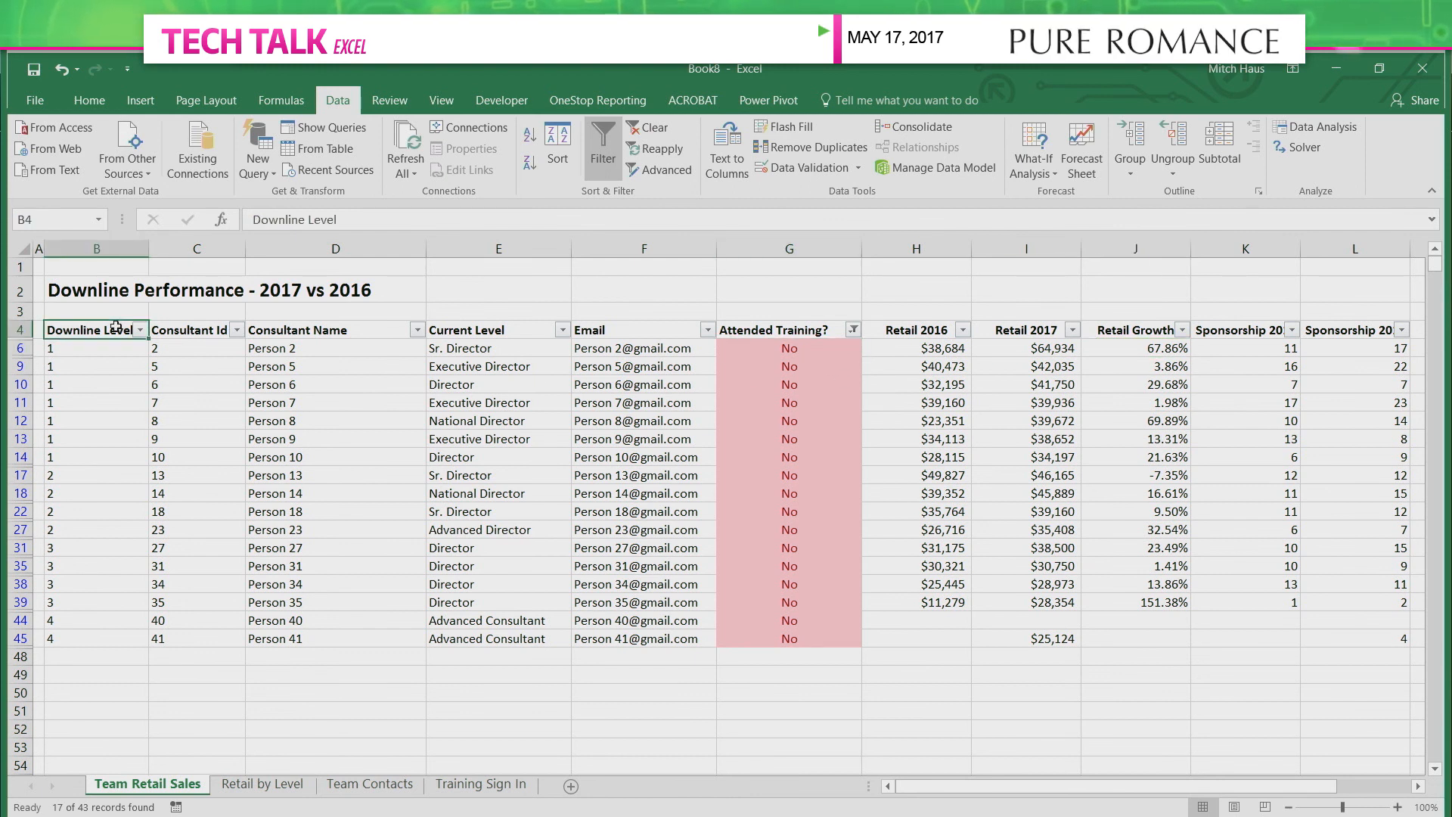
{"action": "key", "text": "ctrl+a"}
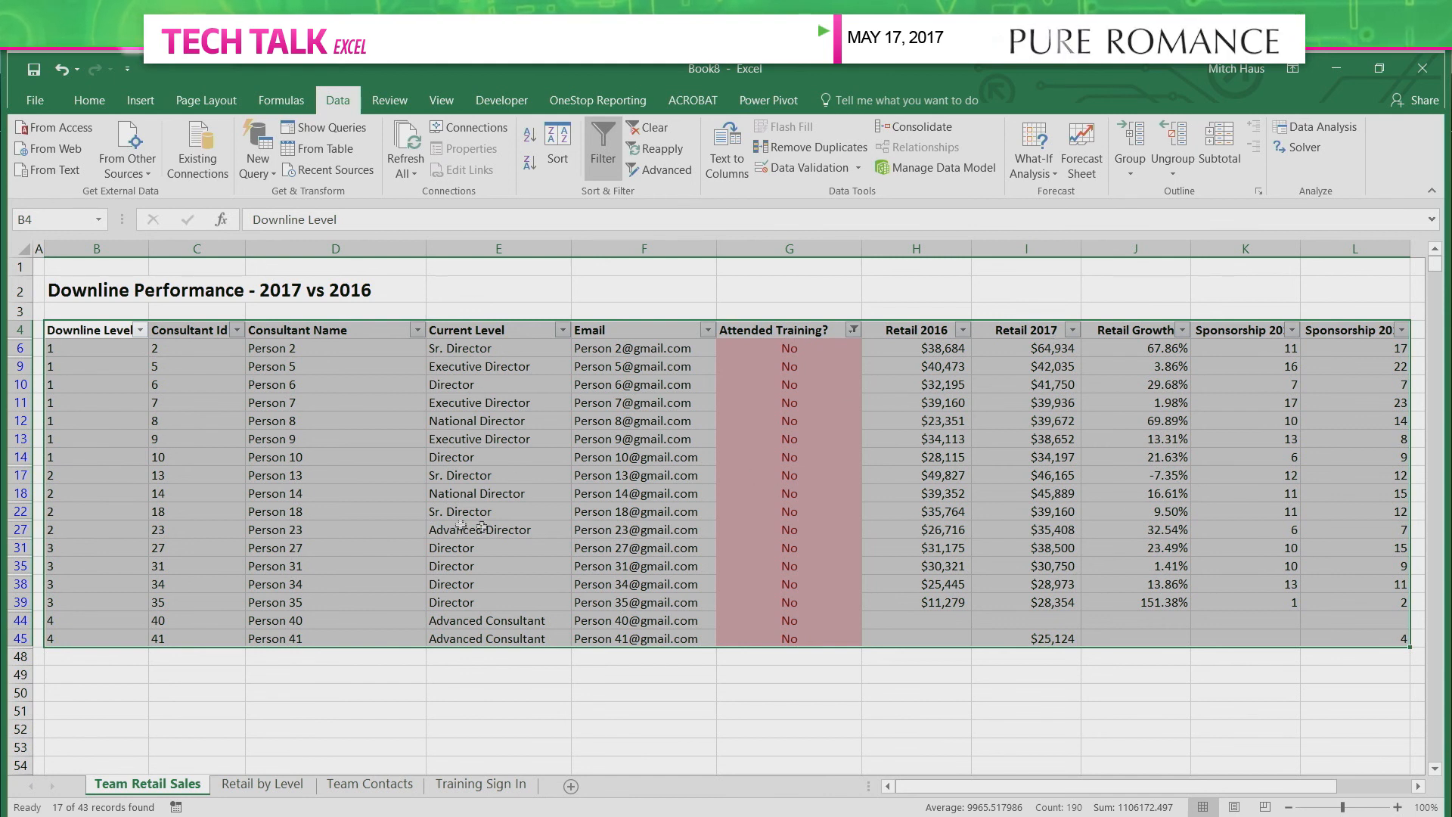
{"action": "left_click", "coordinate": [556, 142]}
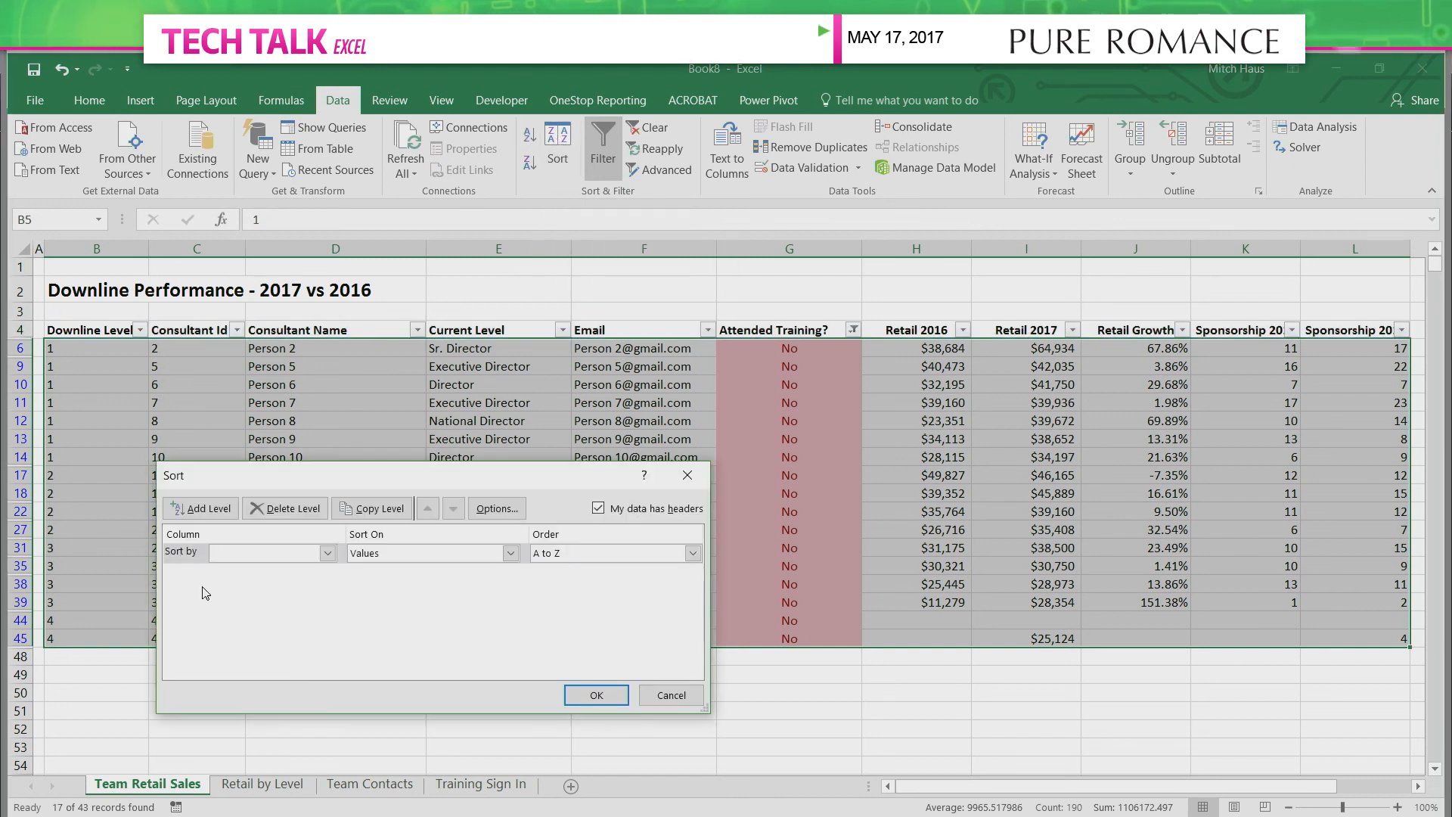
{"action": "left_click", "coordinate": [235, 554]}
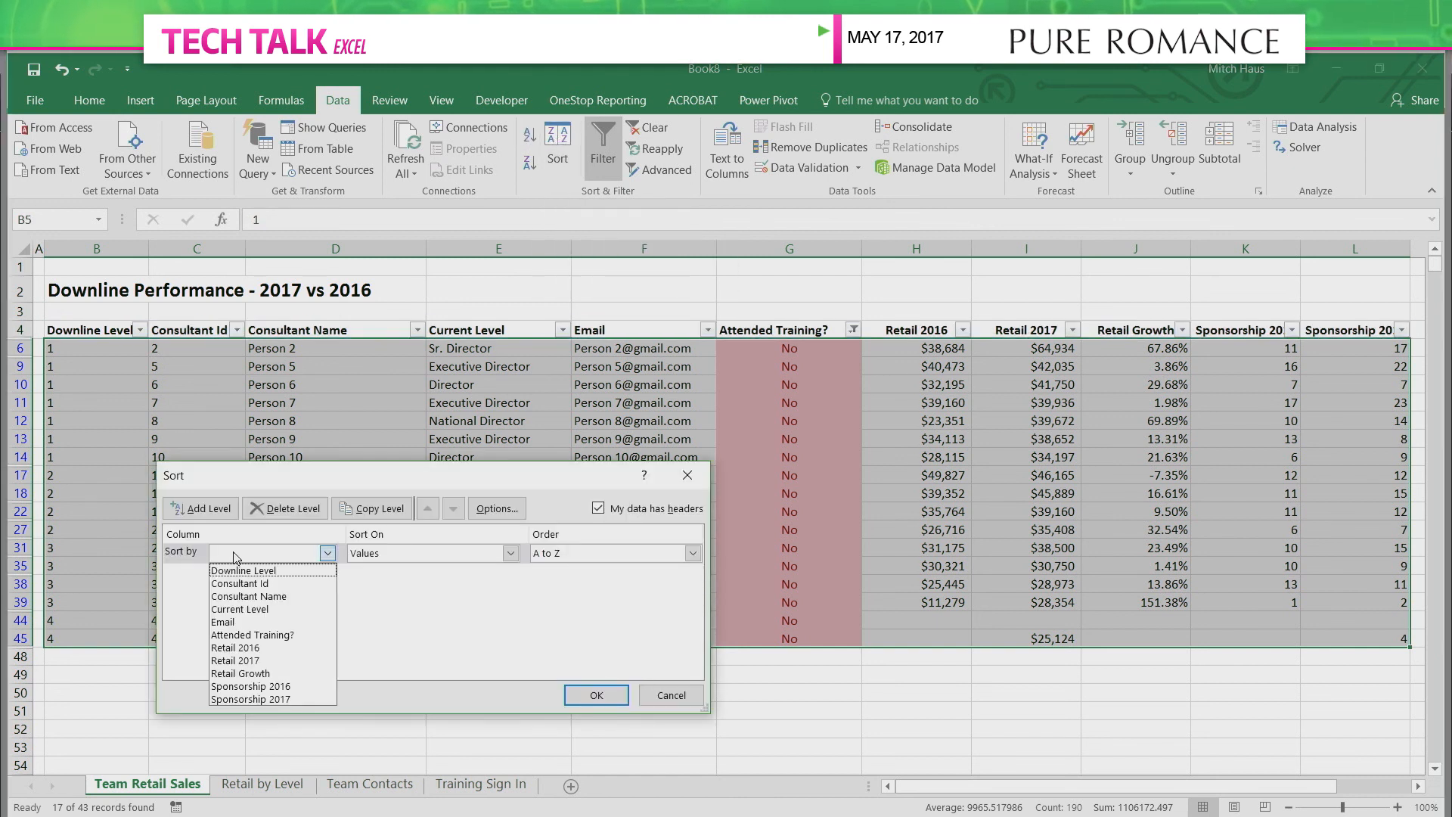
{"action": "left_click", "coordinate": [258, 610]}
{"action": "left_click", "coordinate": [589, 555]}
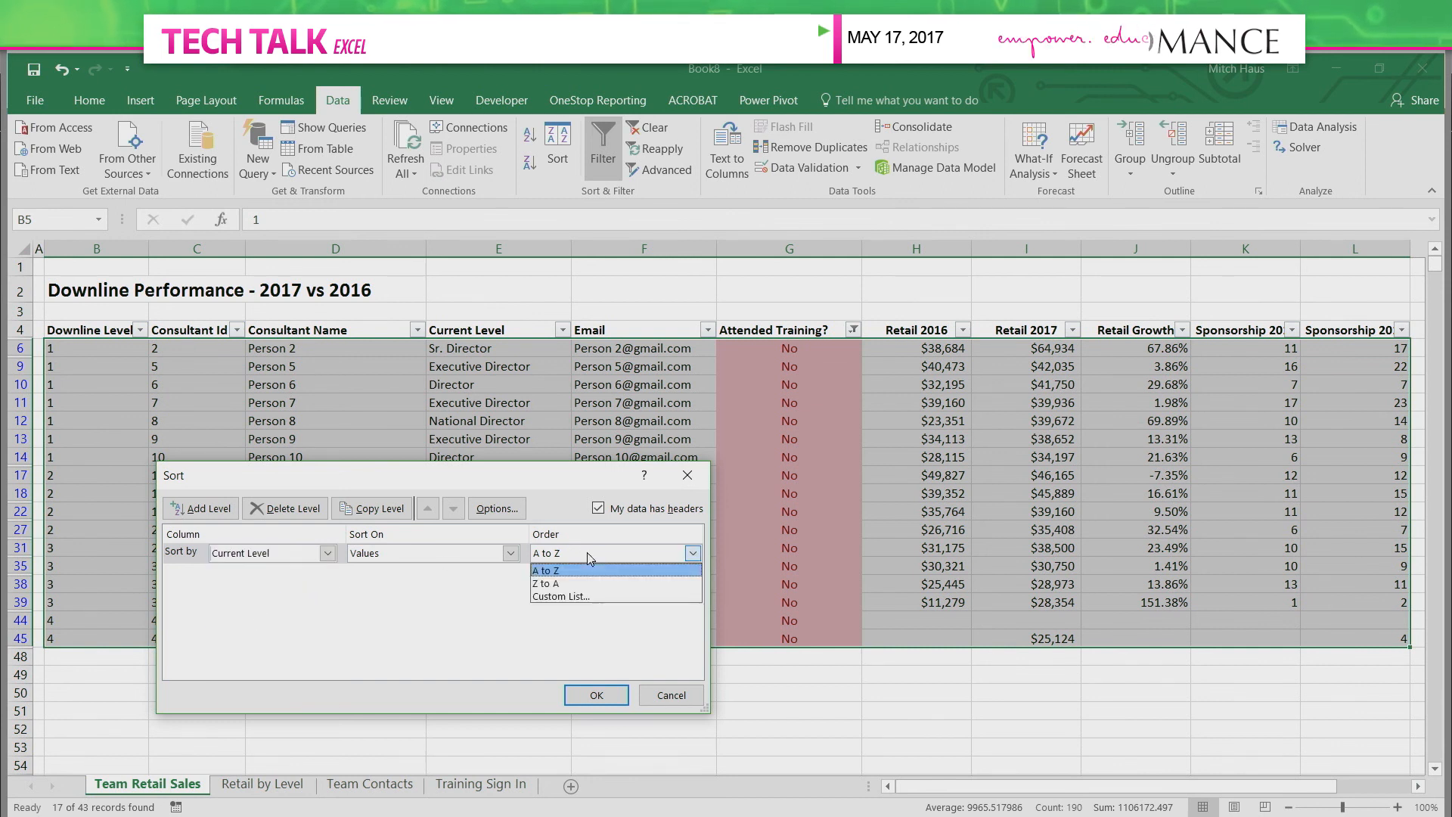
{"action": "left_click", "coordinate": [598, 597]}
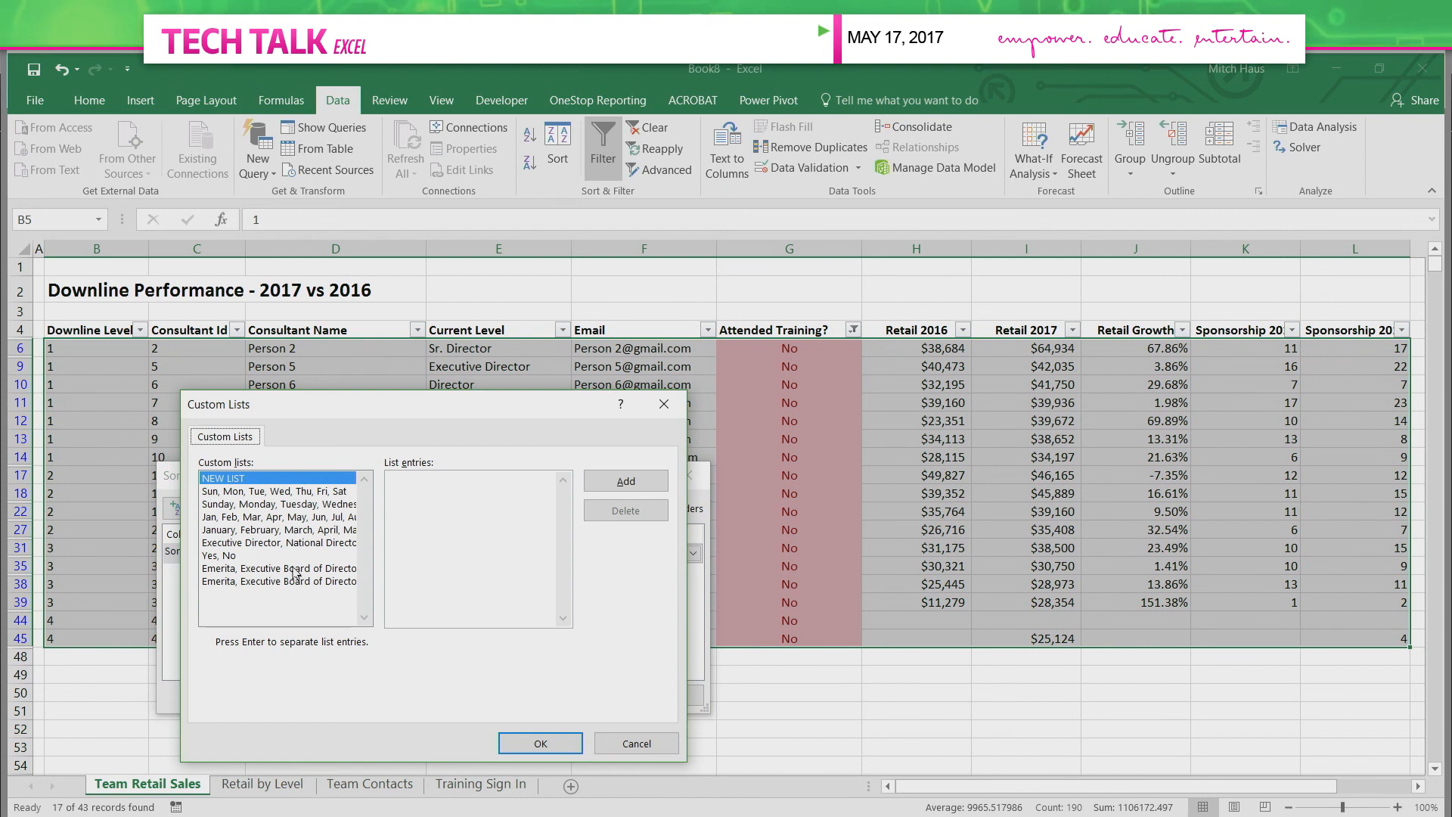
{"action": "left_click", "coordinate": [280, 543]}
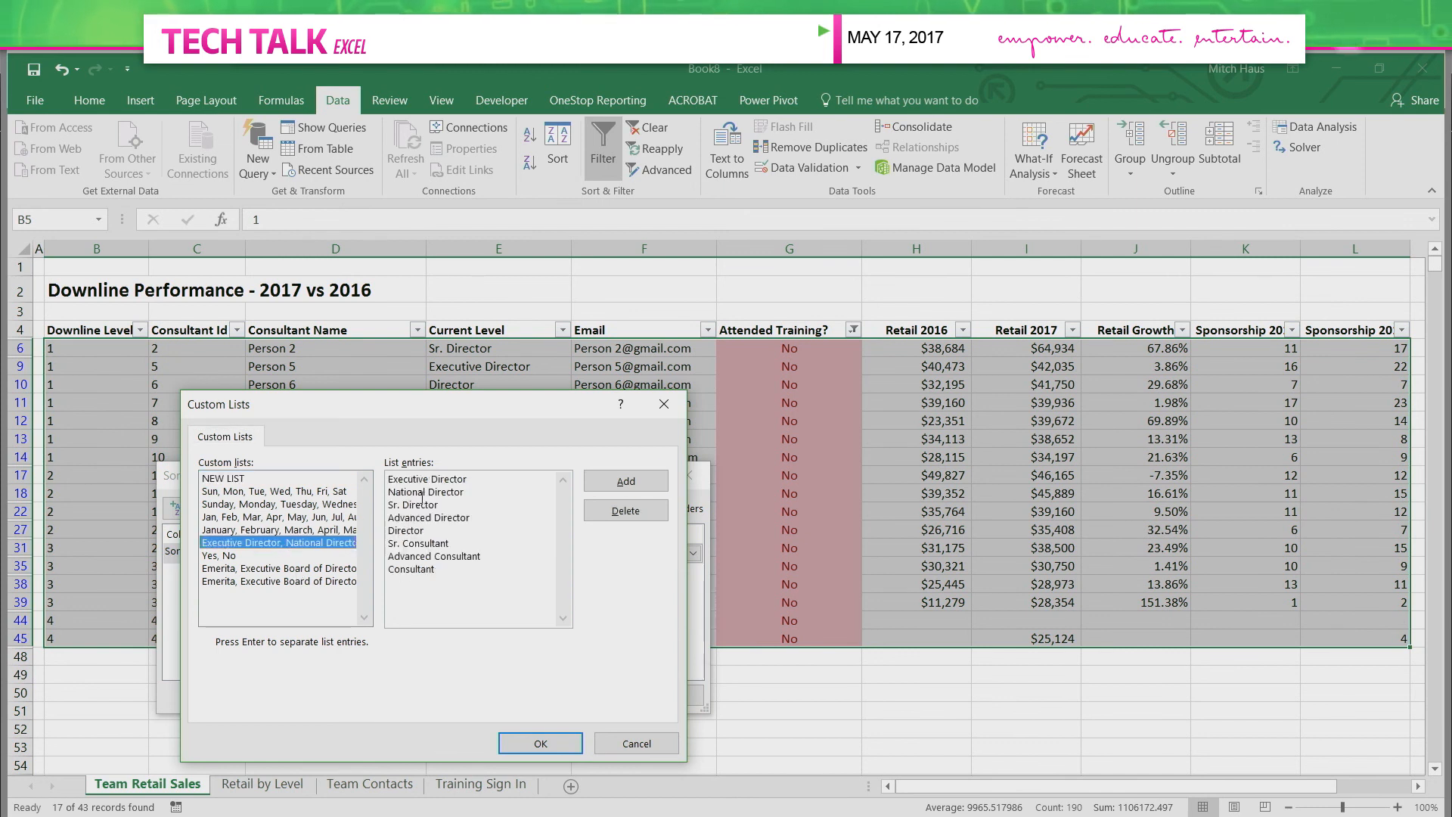
{"action": "left_click", "coordinate": [517, 744]}
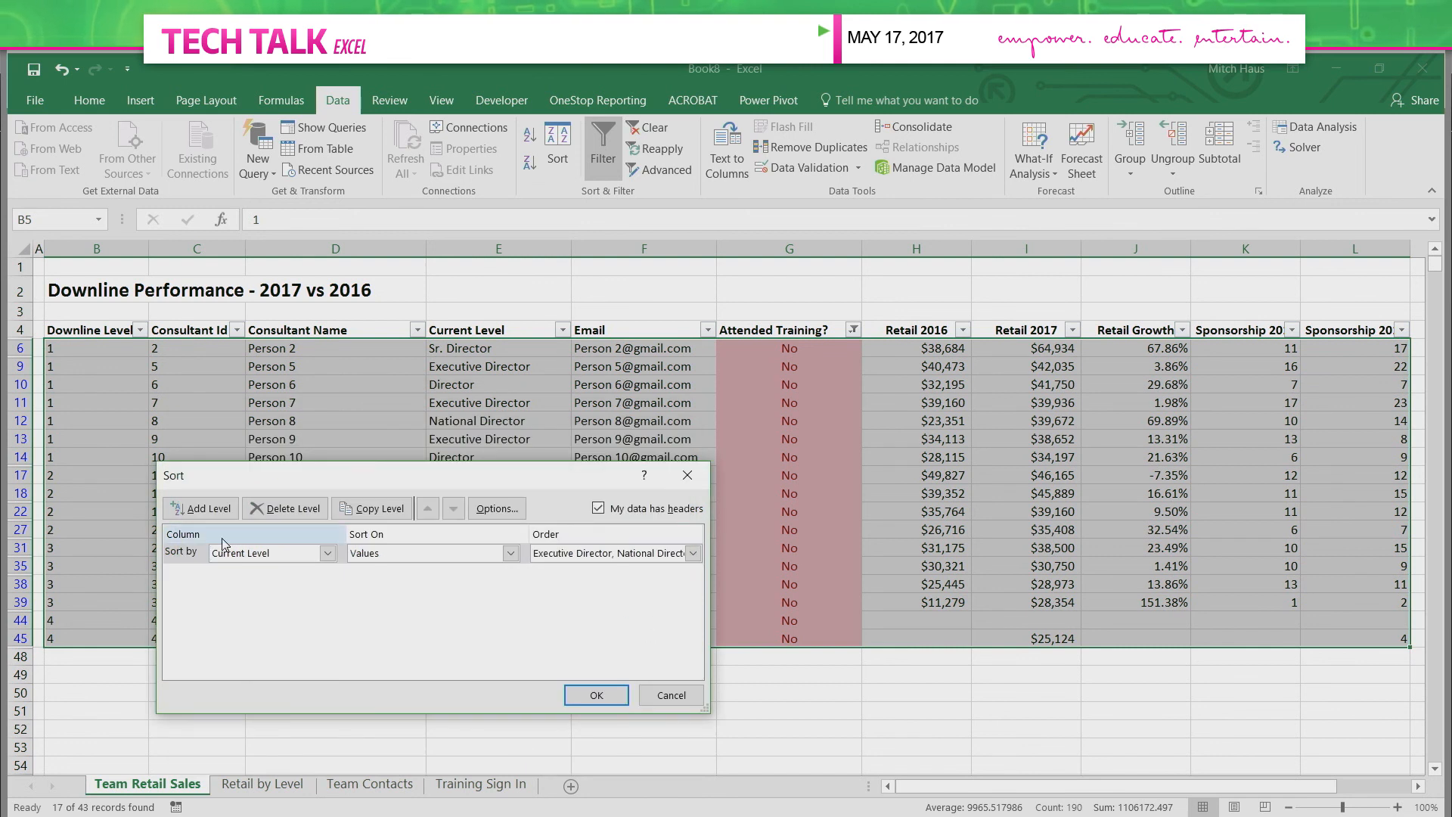
Add a second sort level on Retail 2017 values from Largest to Smallest and apply the sort to the filtered table.
{"action": "left_click", "coordinate": [203, 509]}
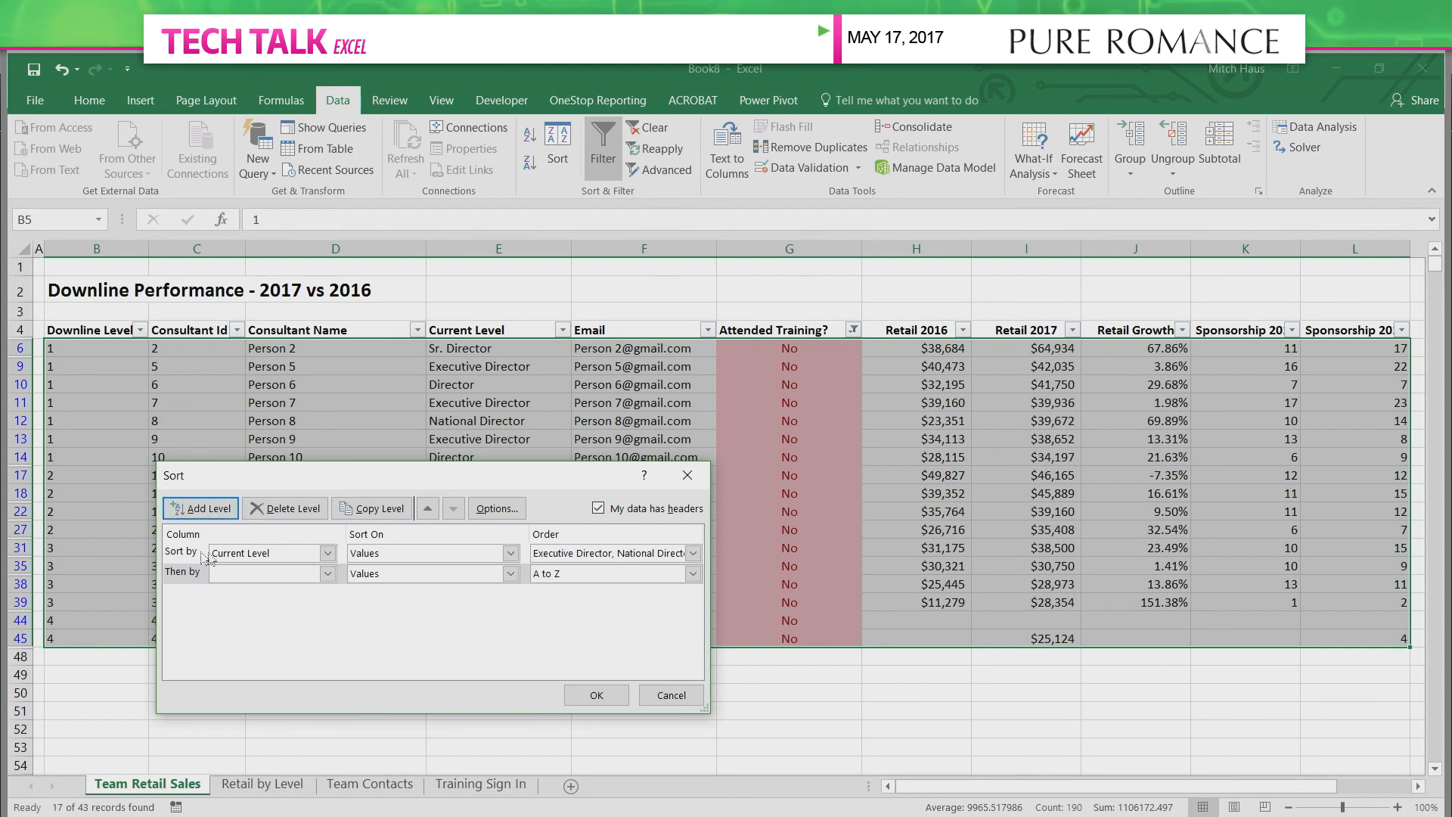
{"action": "left_click", "coordinate": [261, 575]}
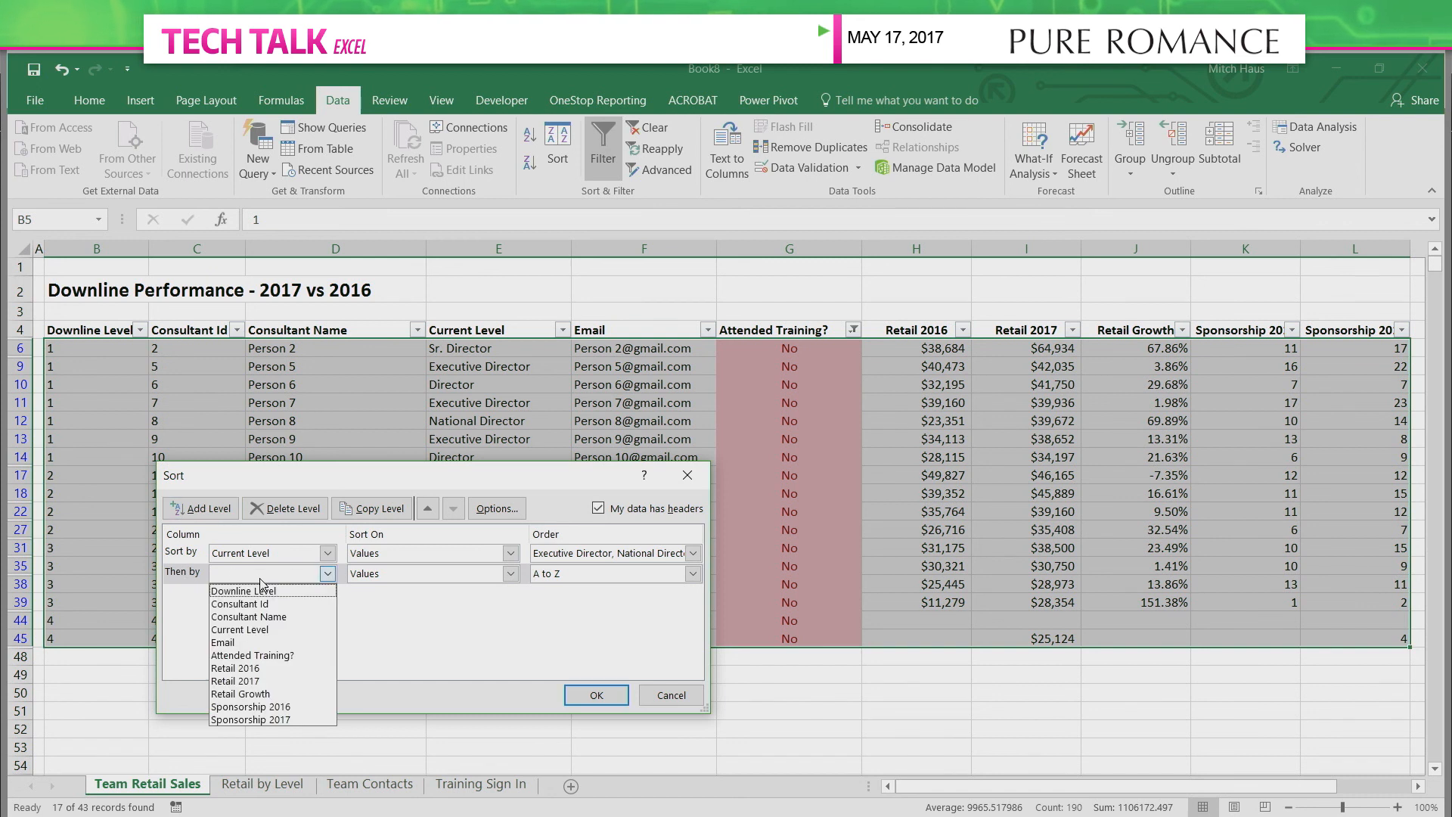
{"action": "left_click", "coordinate": [259, 683]}
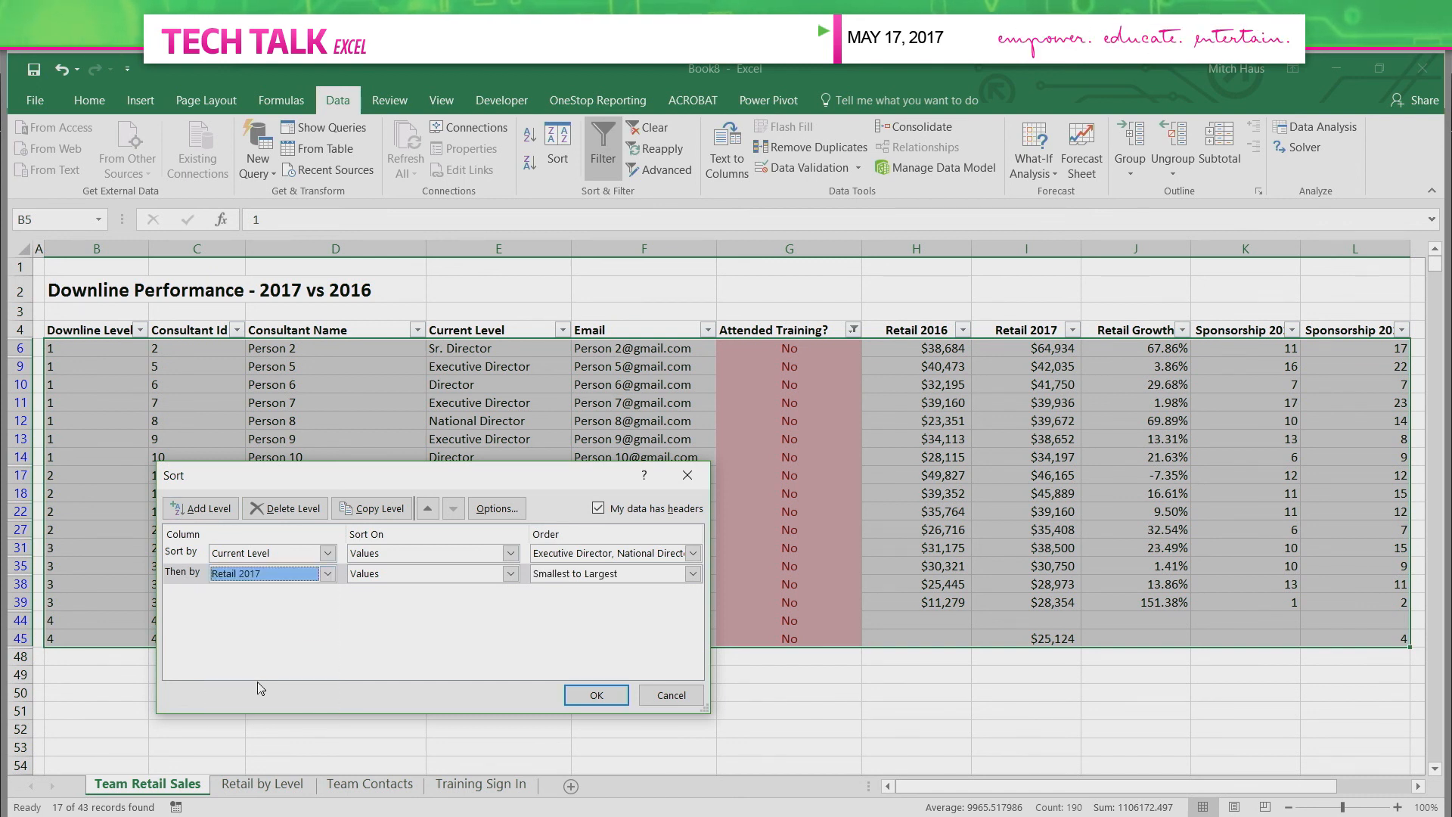
{"action": "left_click", "coordinate": [589, 575]}
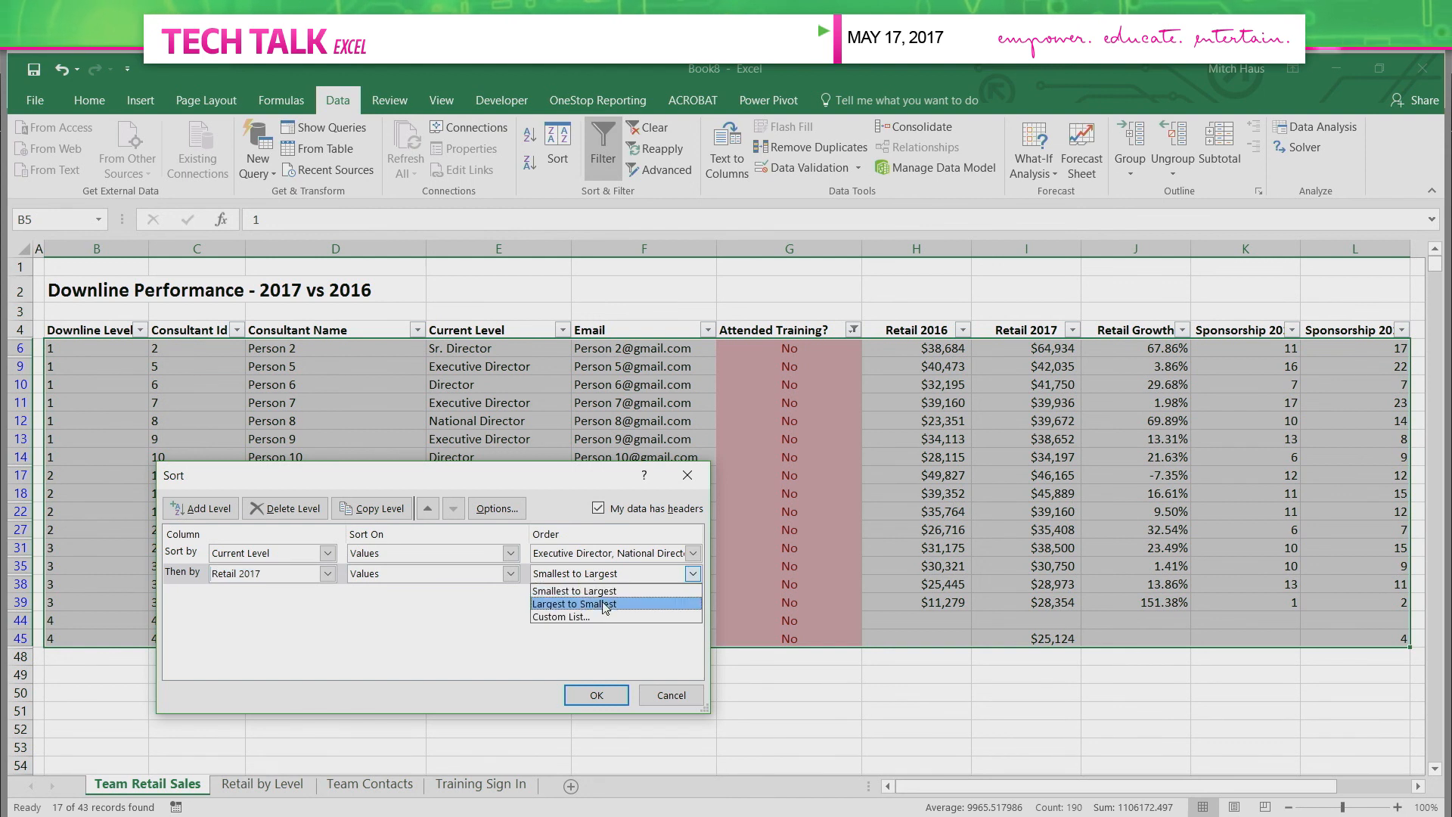
{"action": "left_click", "coordinate": [604, 604]}
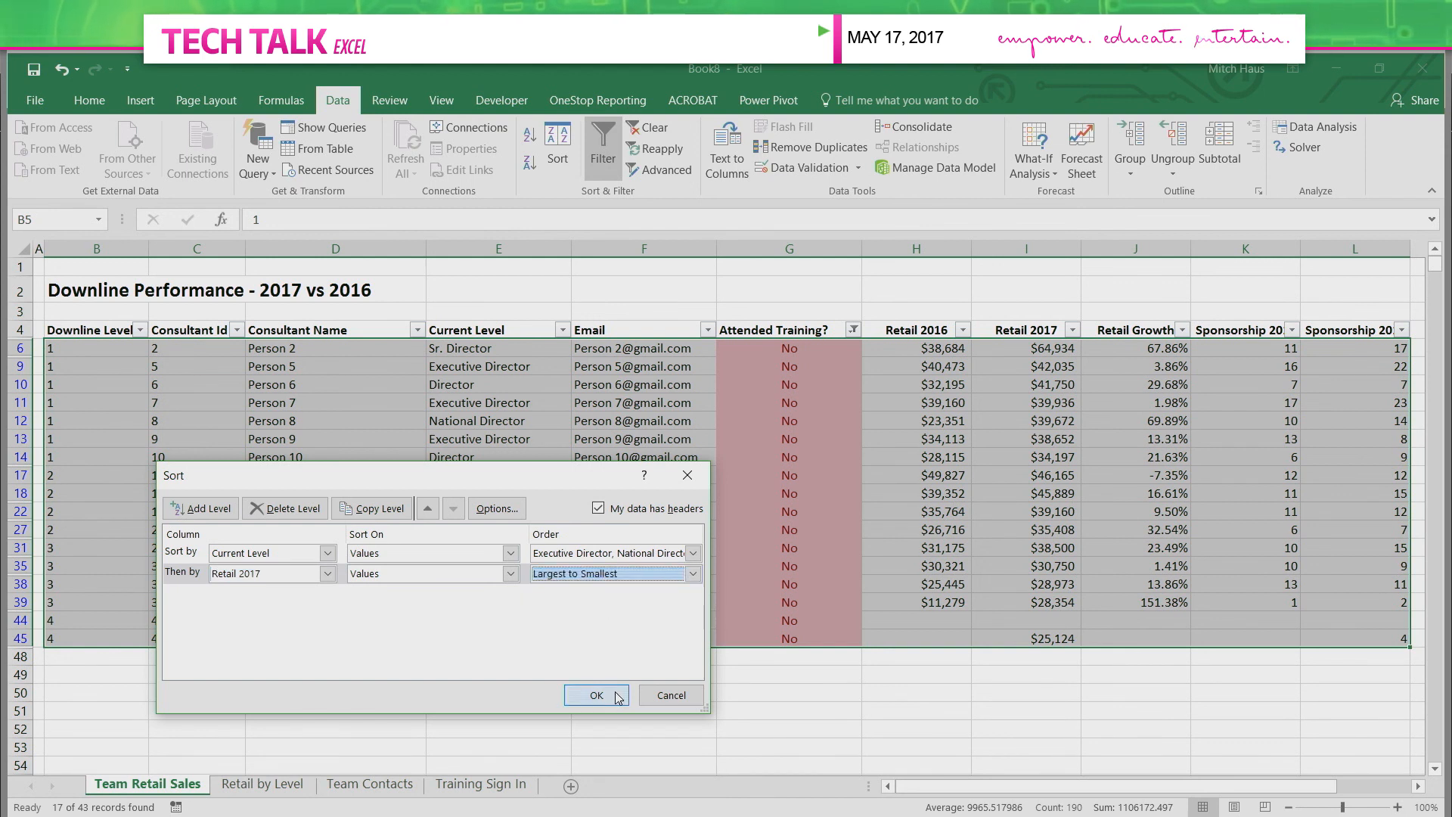
{"action": "left_click", "coordinate": [612, 694]}
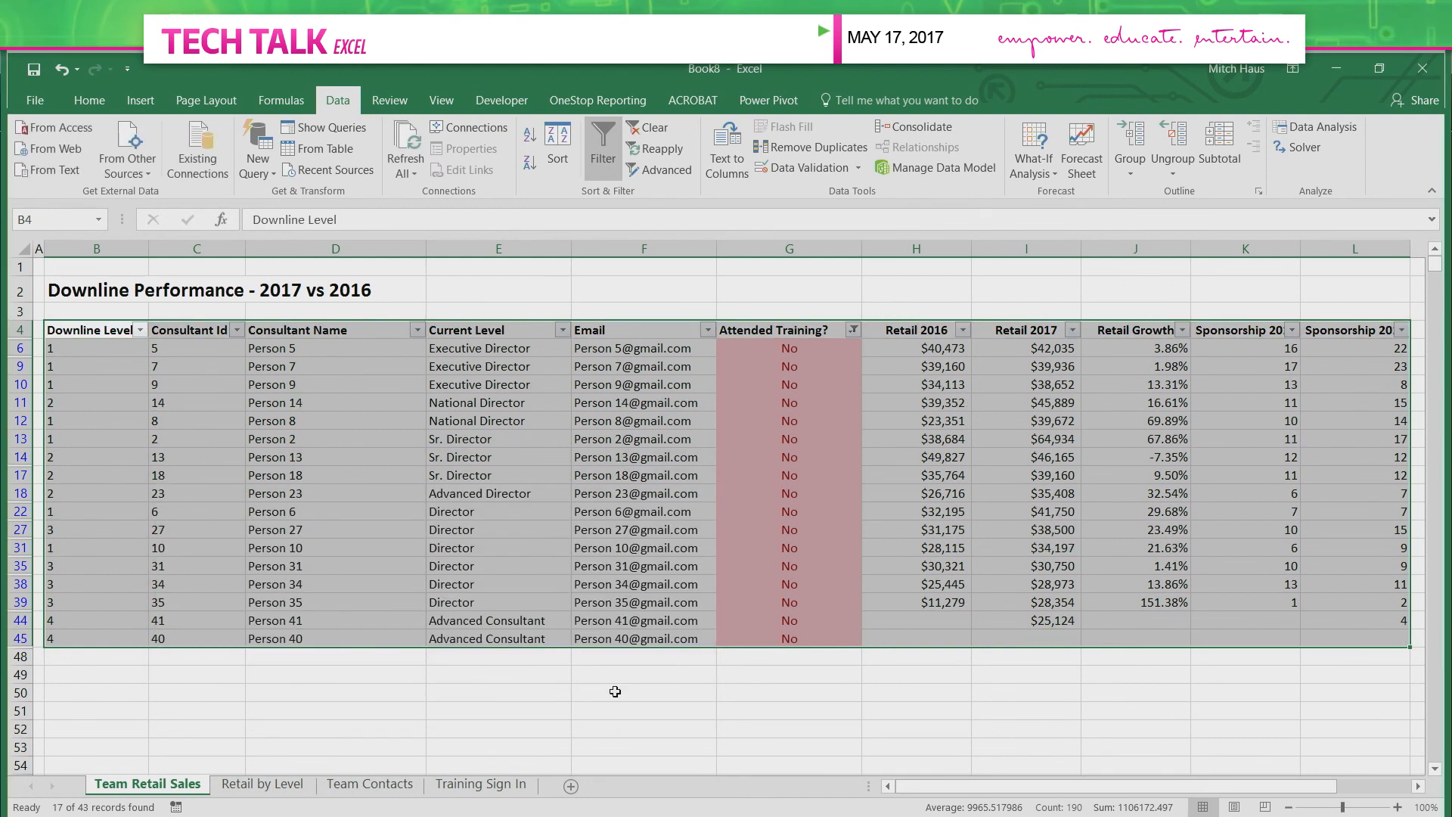
{"action": "left_click", "coordinate": [309, 369]}
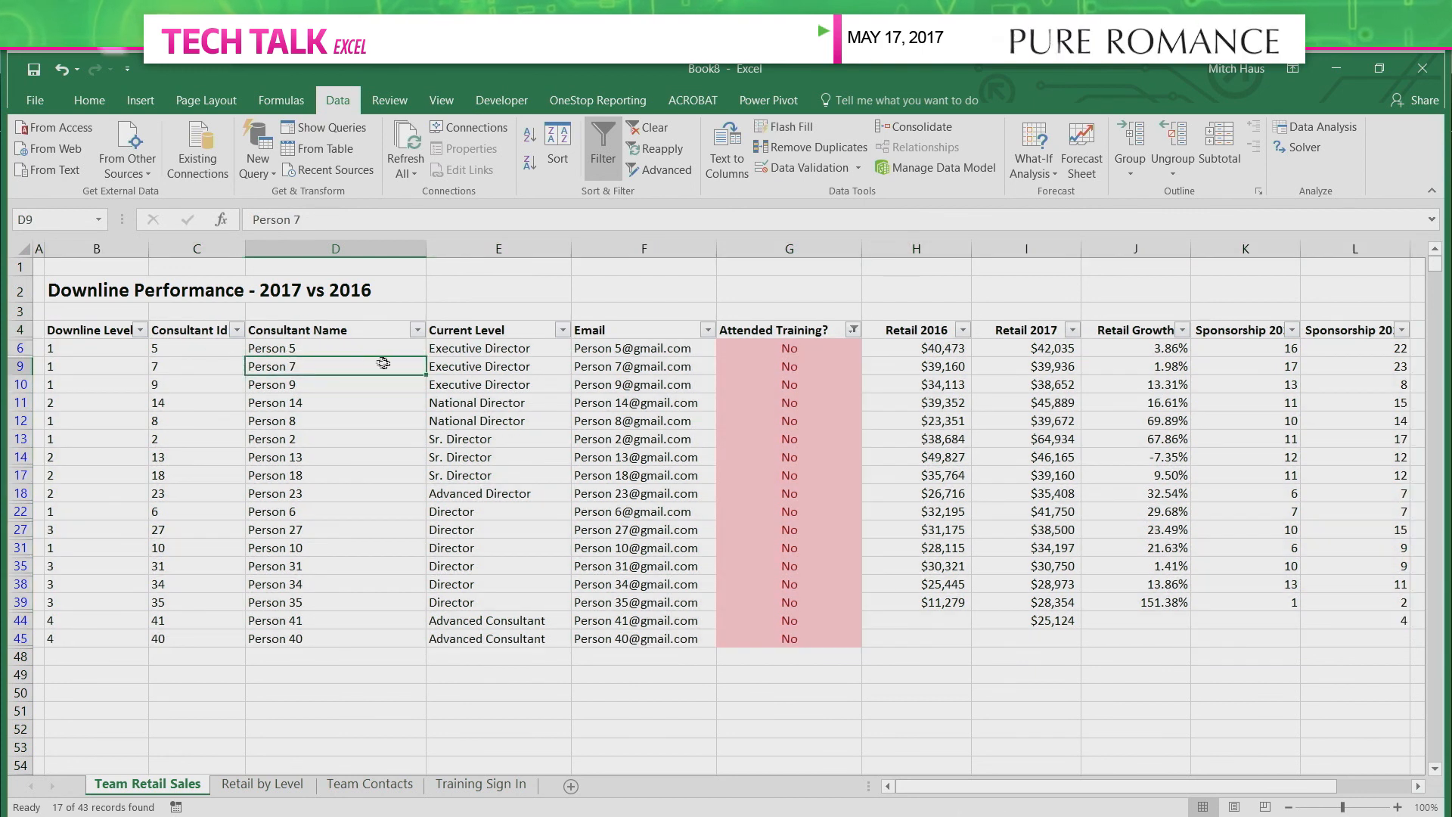
{"action": "left_click_drag", "start_coordinate": [466, 348], "coordinate": [470, 384]}
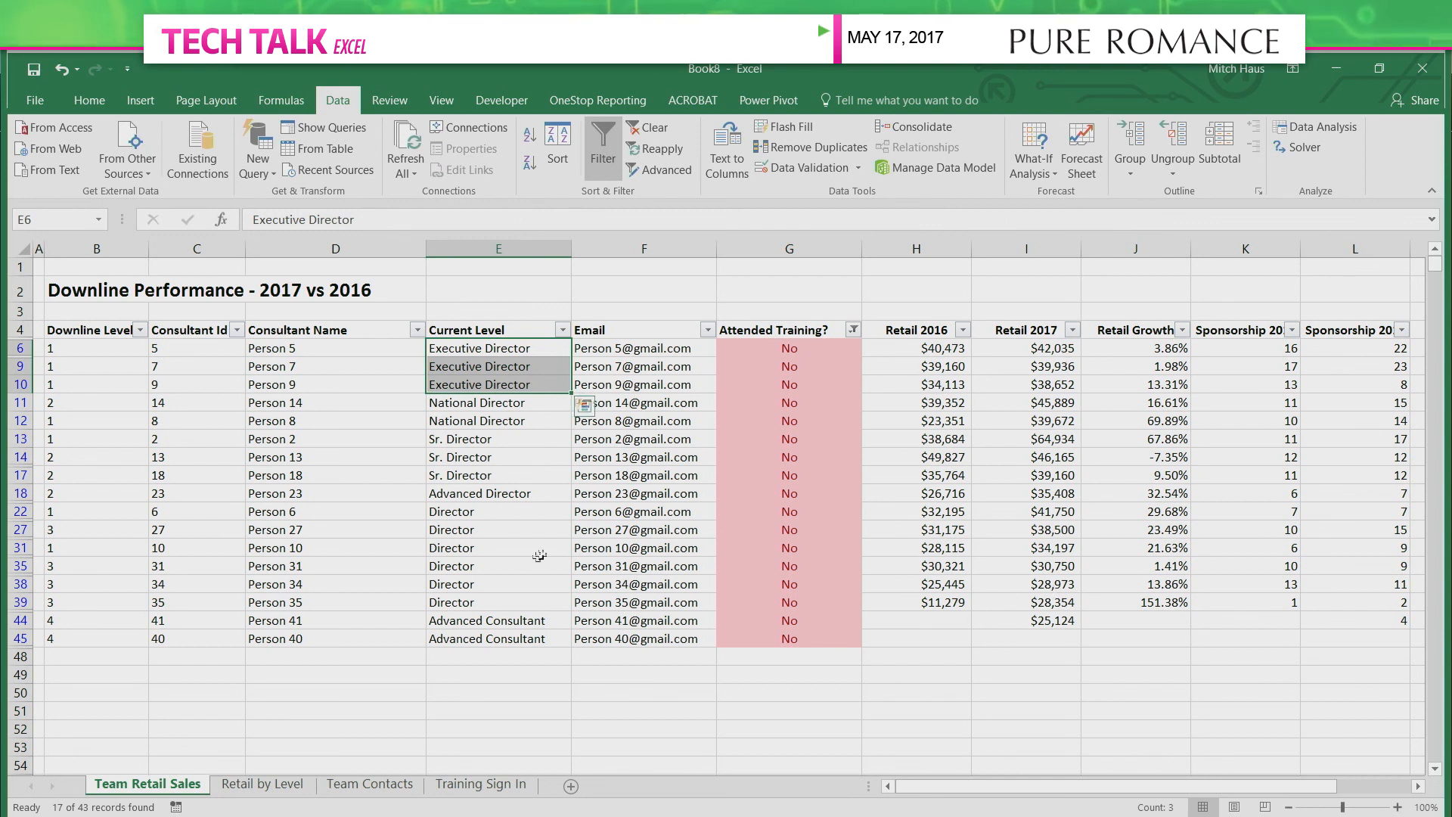
Apply the Green - White - Red Color Scale to the Retail 2017 values in I6:I44.
{"action": "left_click", "coordinate": [1033, 346]}
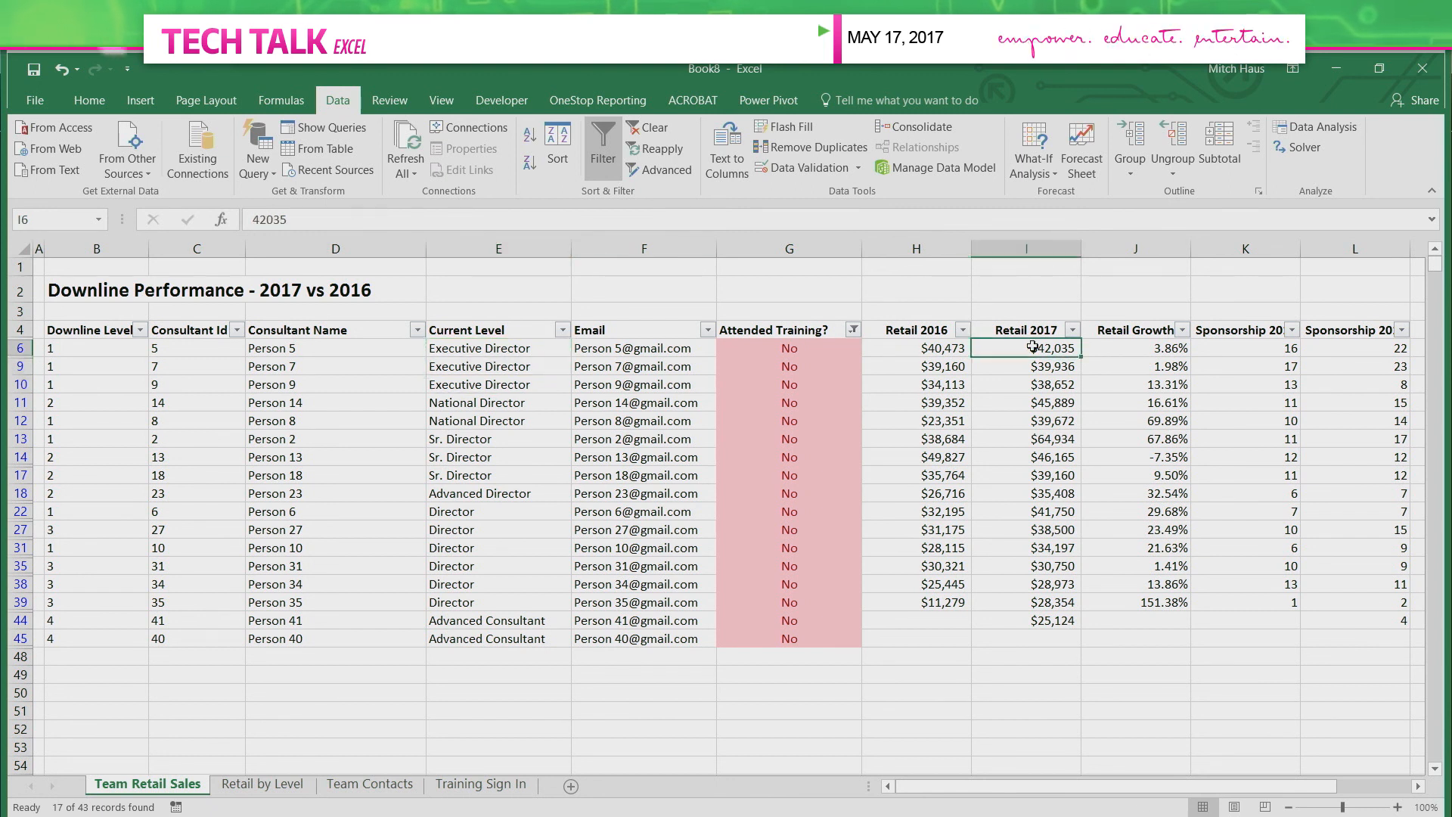
{"action": "key", "text": "ctrl+shift+Down"}
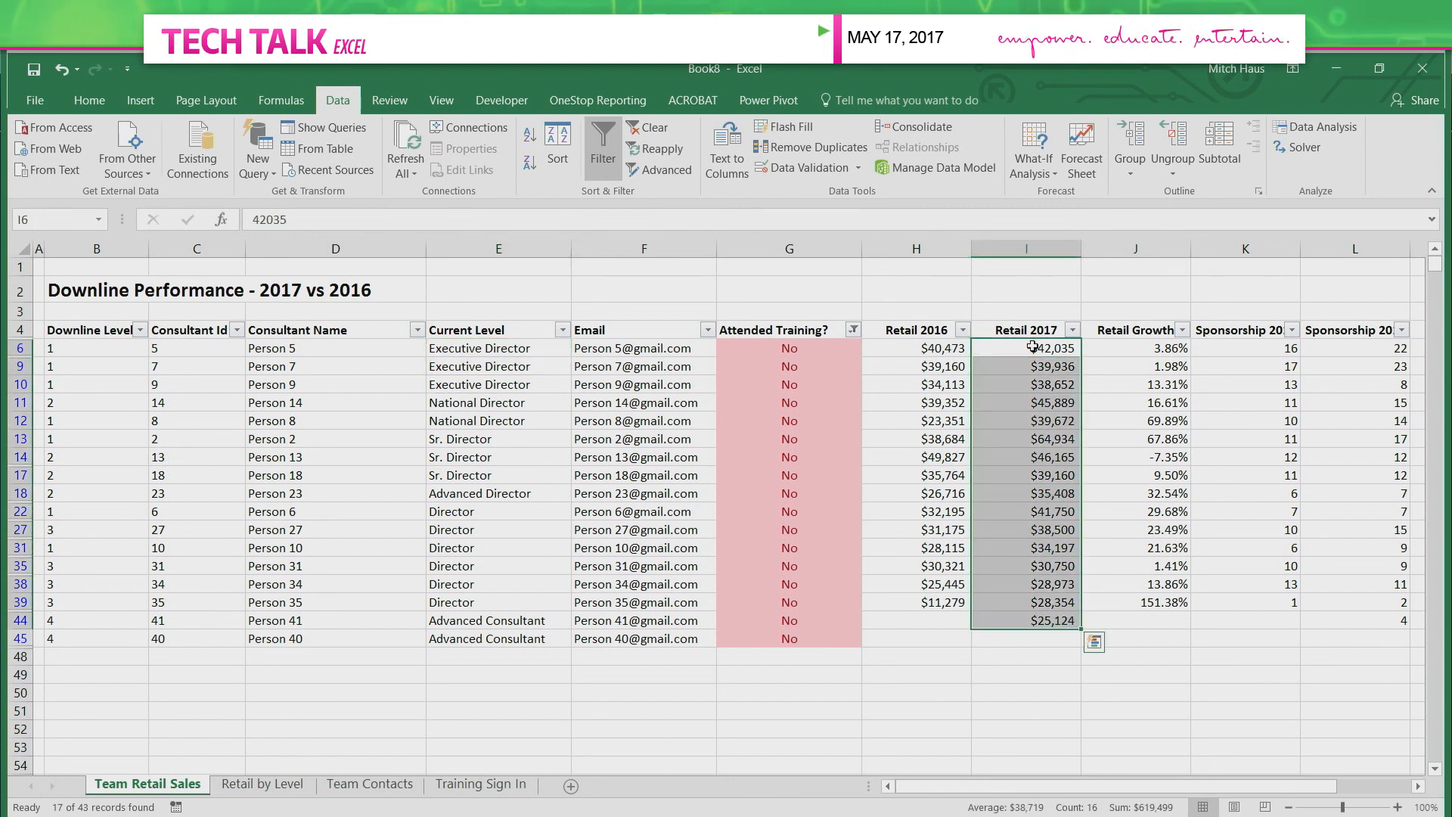
{"action": "left_click", "coordinate": [97, 102]}
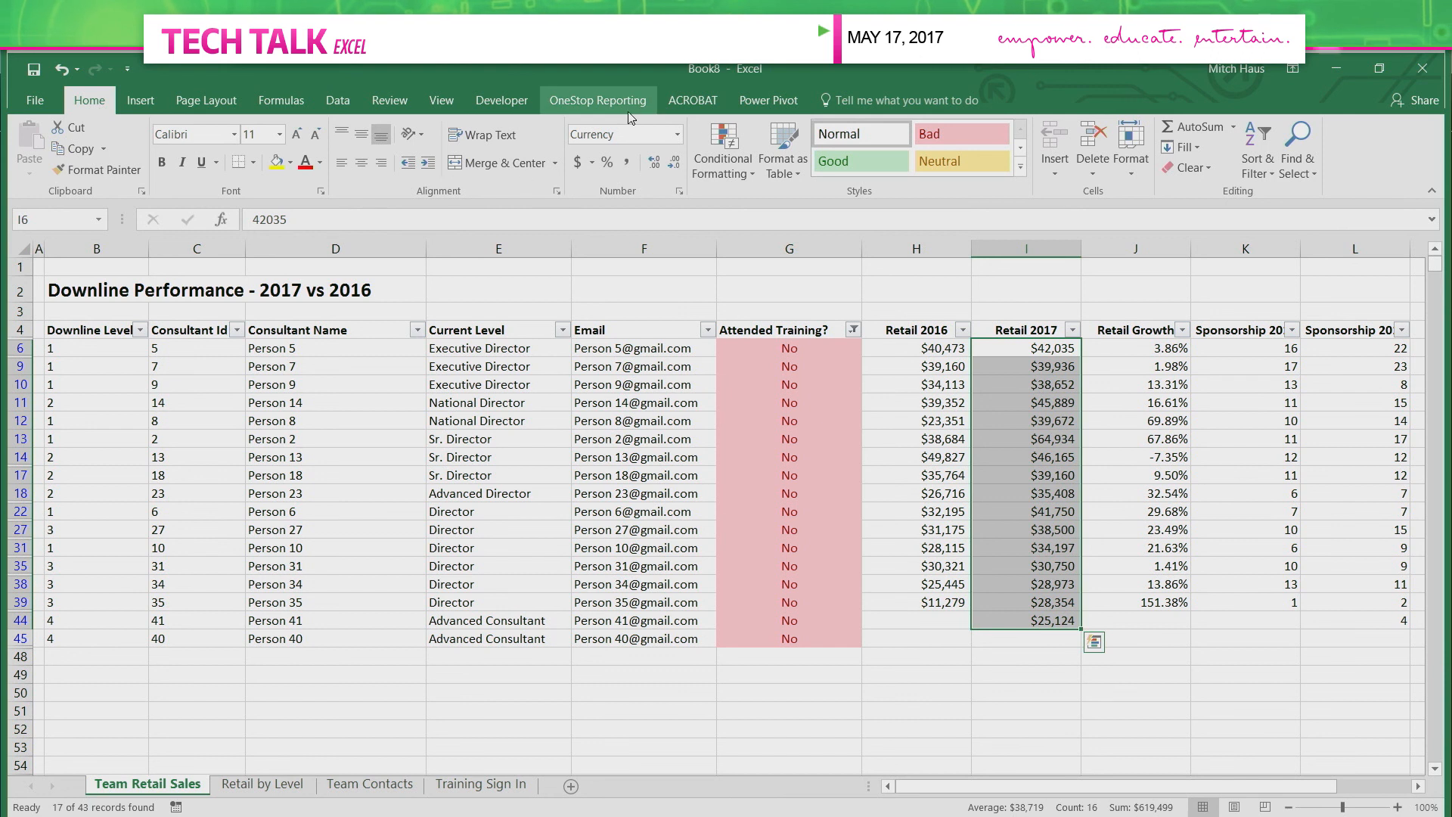
{"action": "left_click", "coordinate": [720, 149]}
{"action": "mouse_move", "coordinate": [787, 203]}
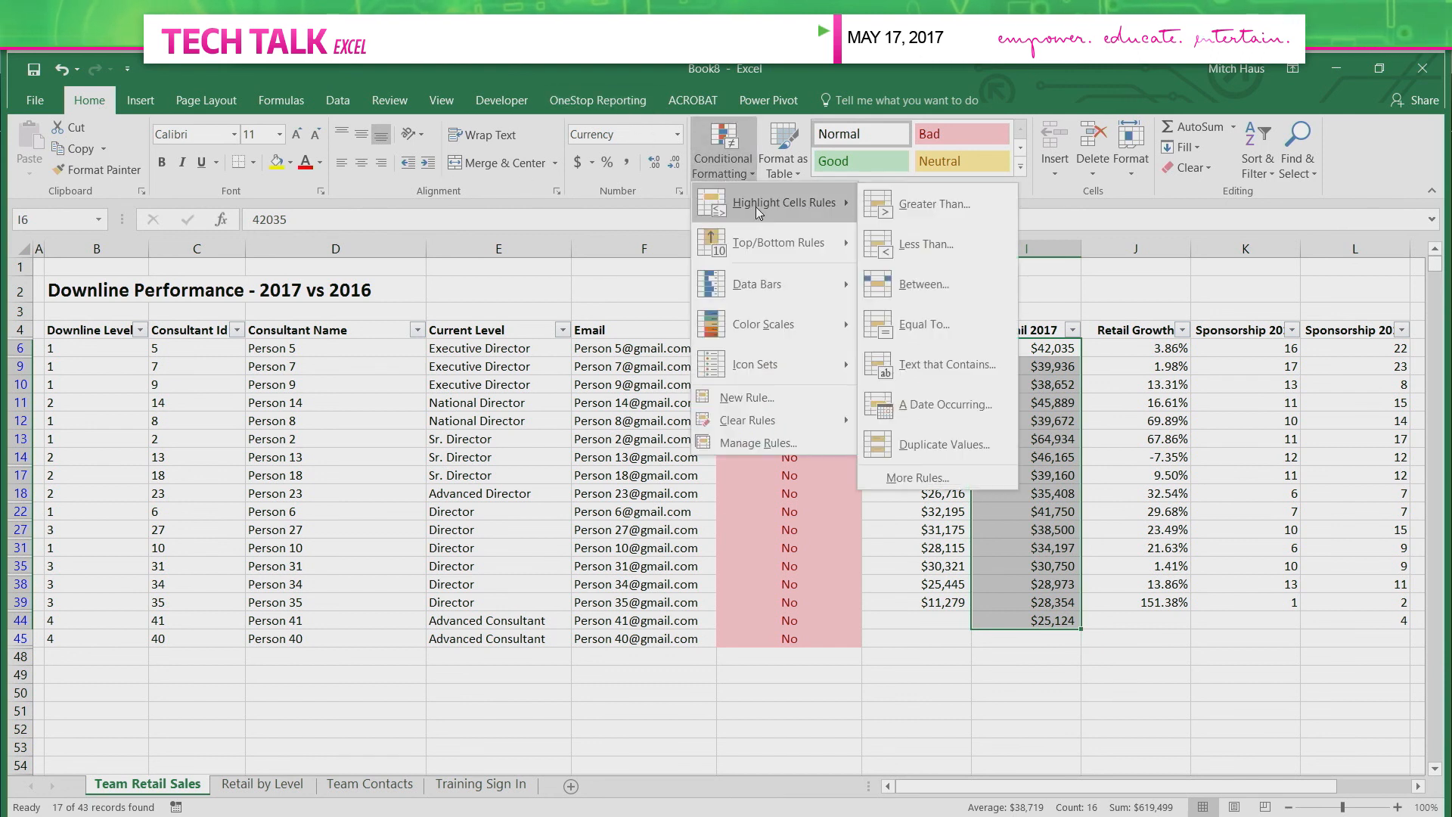
{"action": "mouse_move", "coordinate": [764, 325]}
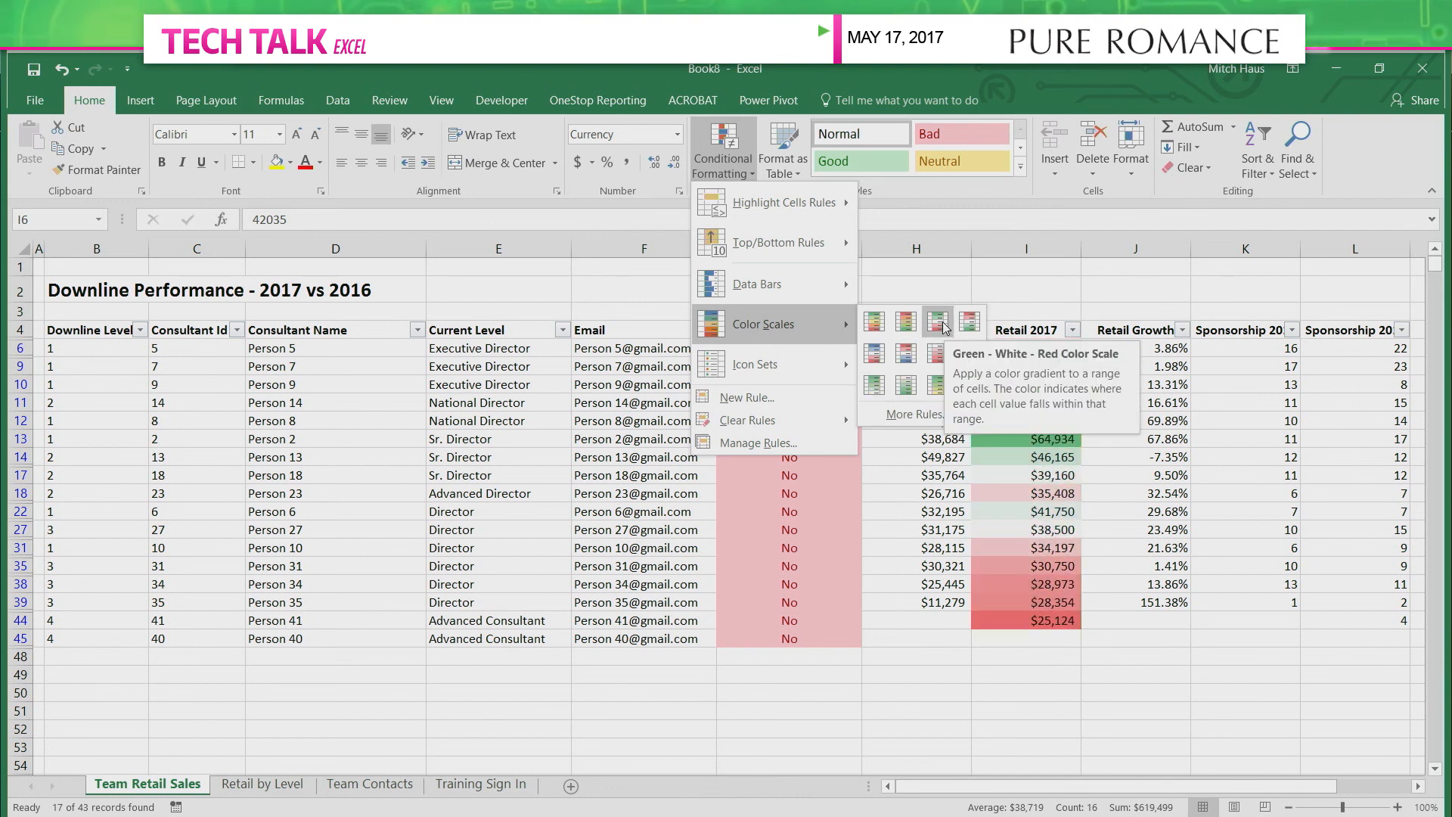
{"action": "left_click", "coordinate": [943, 327]}
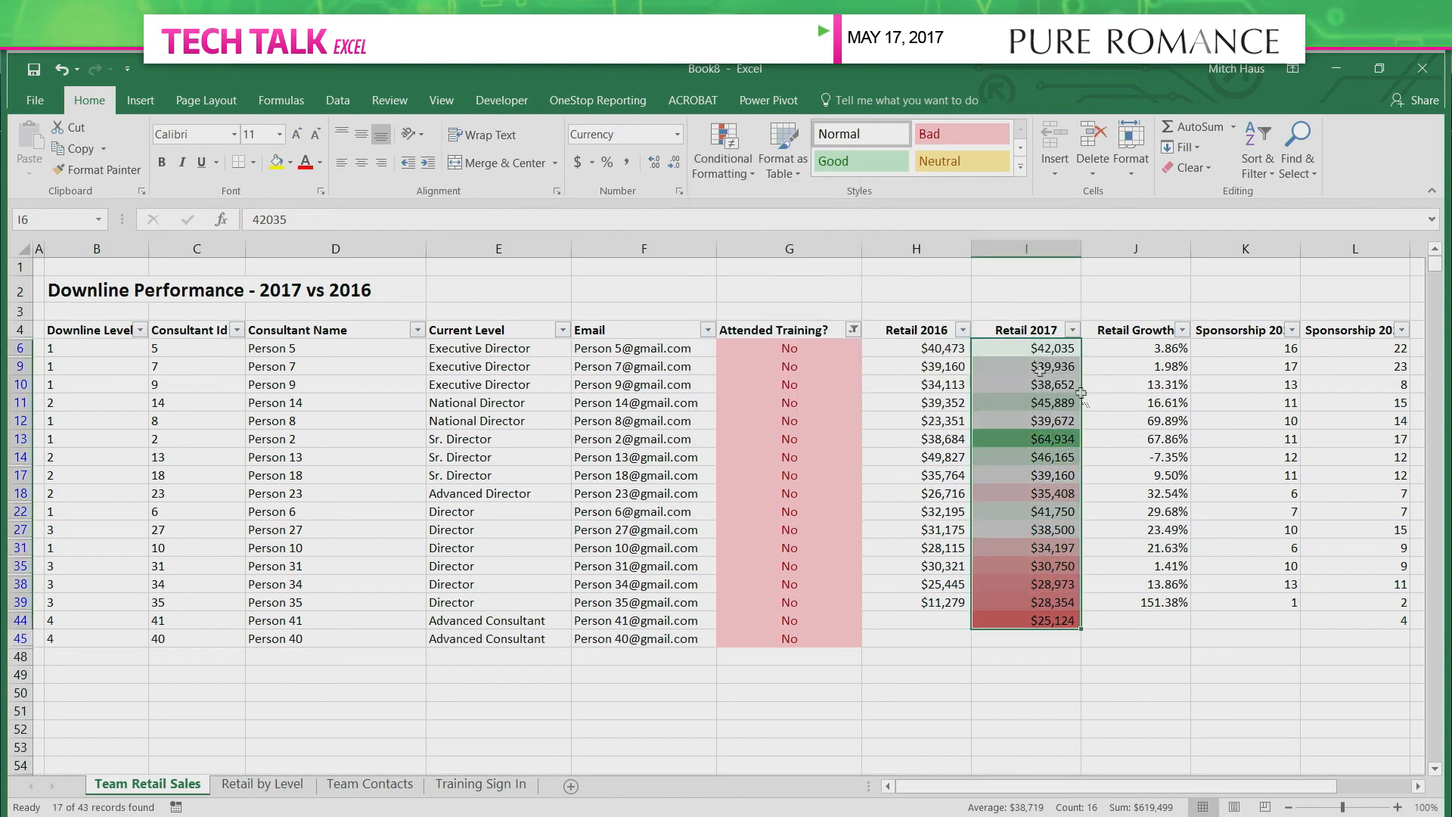
{"action": "left_click", "coordinate": [1226, 546]}
Examine the color-scaled Retail 2017 figures for the highest and lowest sellers, checking their levels and email entries.
{"action": "left_click", "coordinate": [1000, 351]}
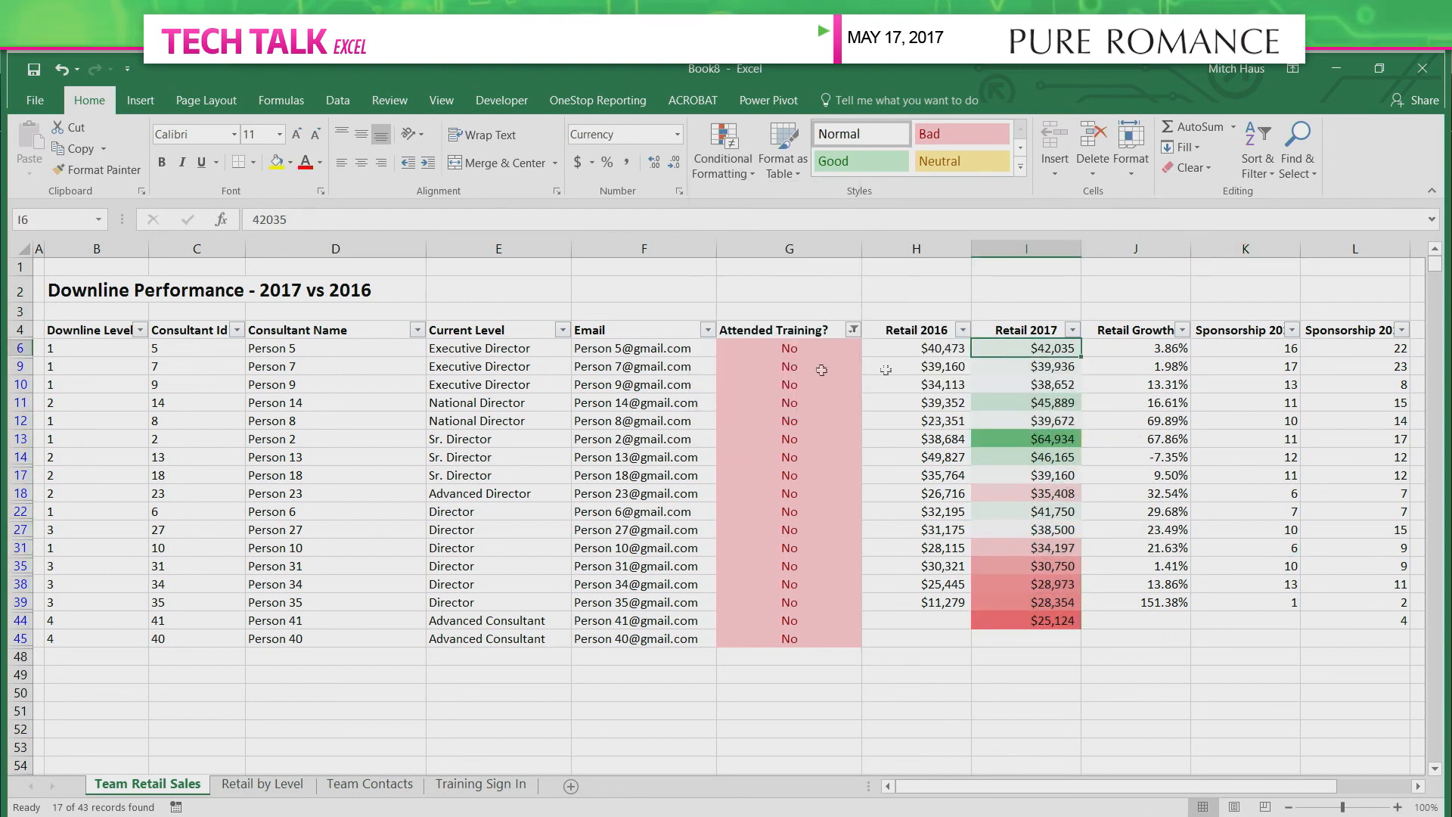
{"action": "left_click_drag", "start_coordinate": [1054, 350], "coordinate": [1055, 403]}
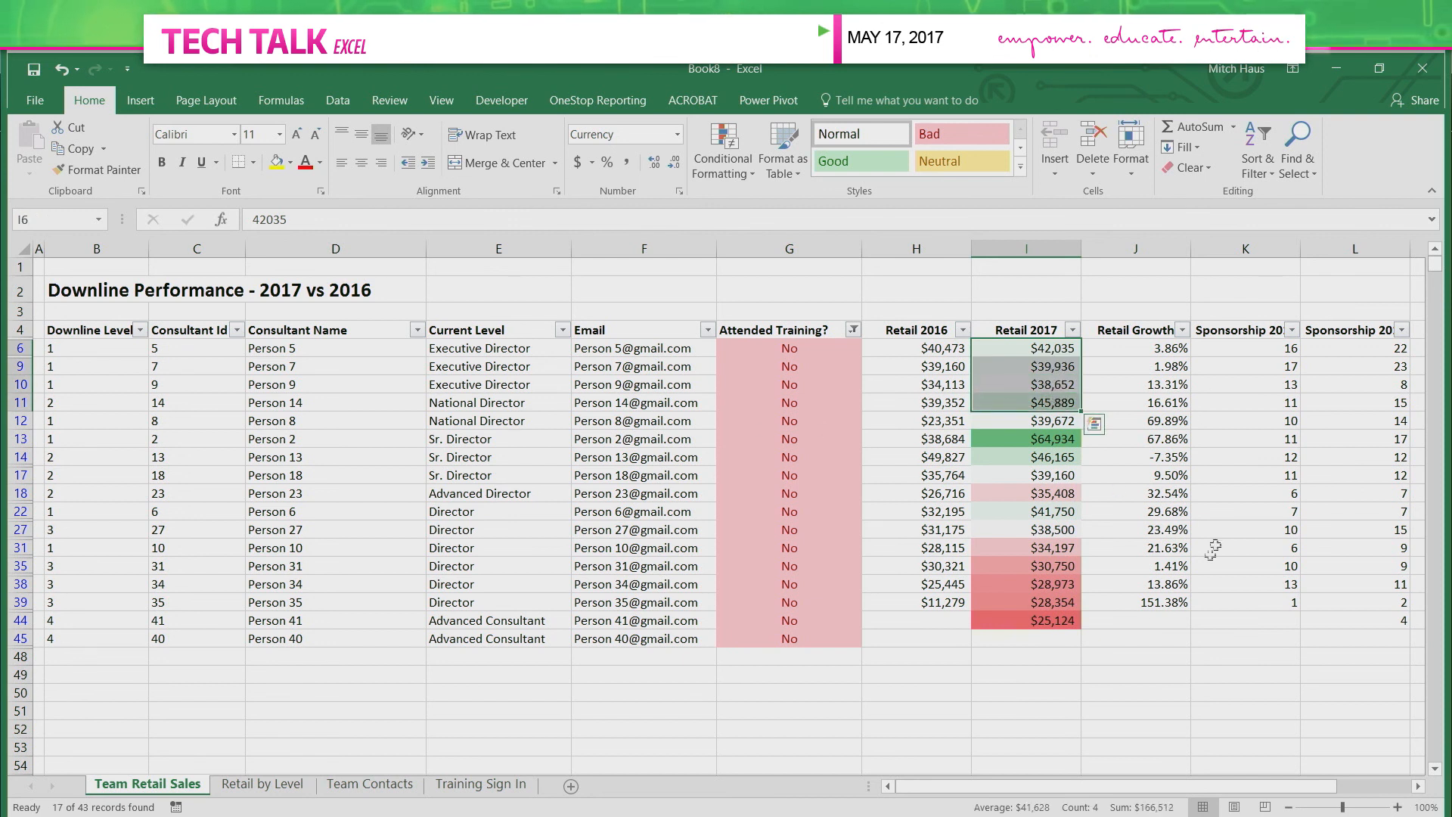
{"action": "left_click", "coordinate": [1052, 440]}
{"action": "left_click_drag", "start_coordinate": [1062, 440], "coordinate": [478, 437]}
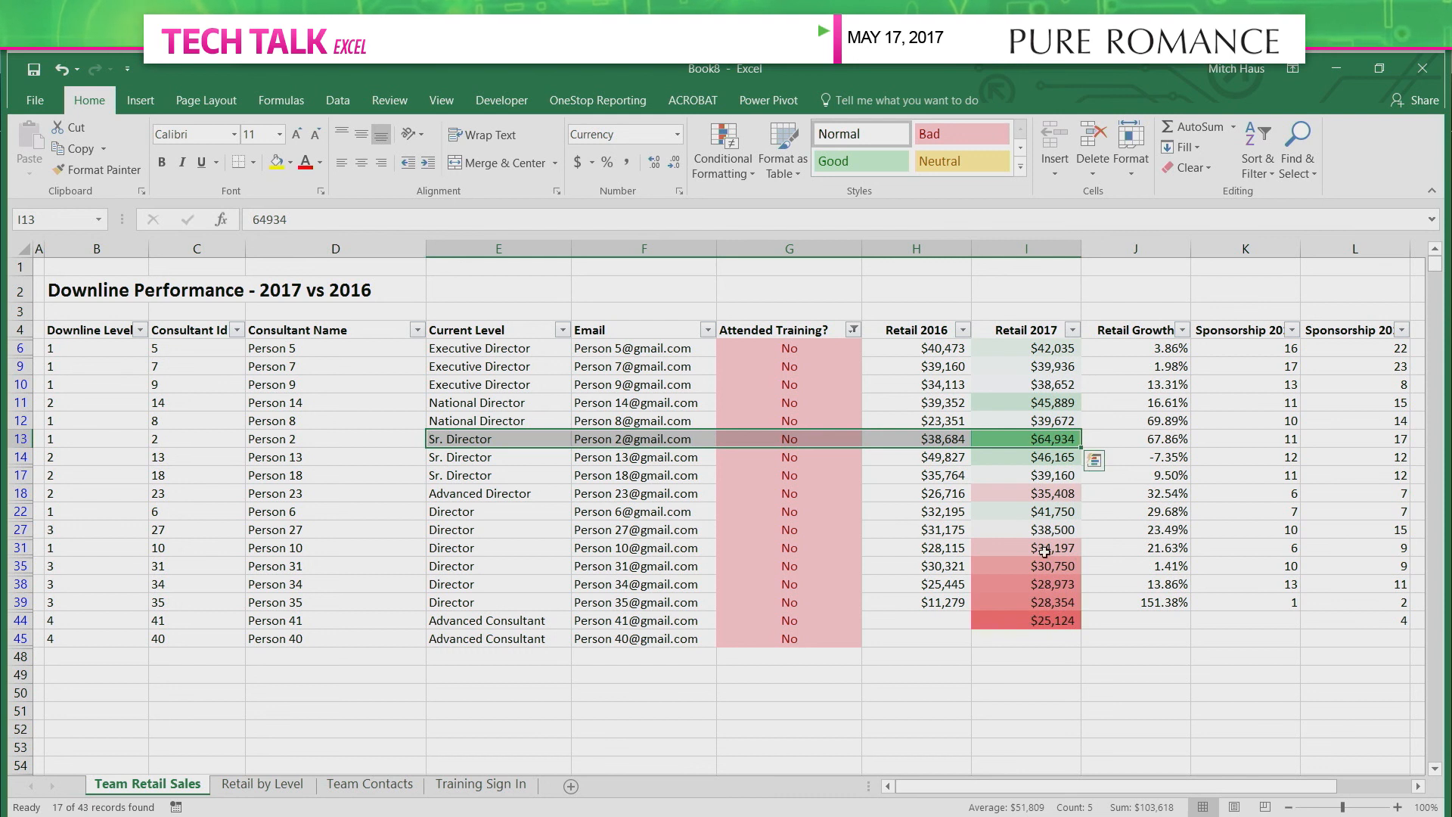
{"action": "left_click", "coordinate": [1061, 622]}
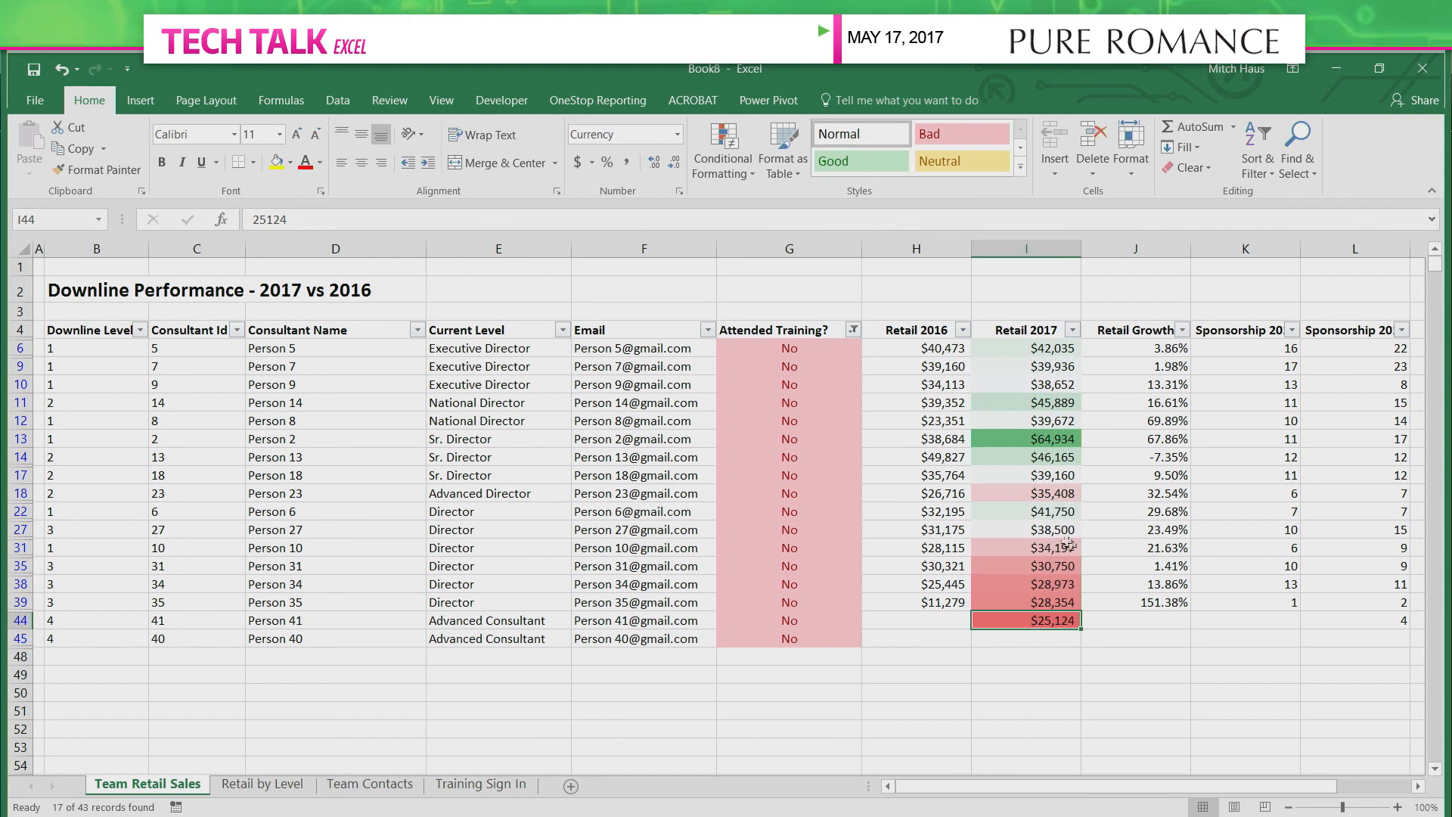
{"action": "left_click", "coordinate": [1033, 605]}
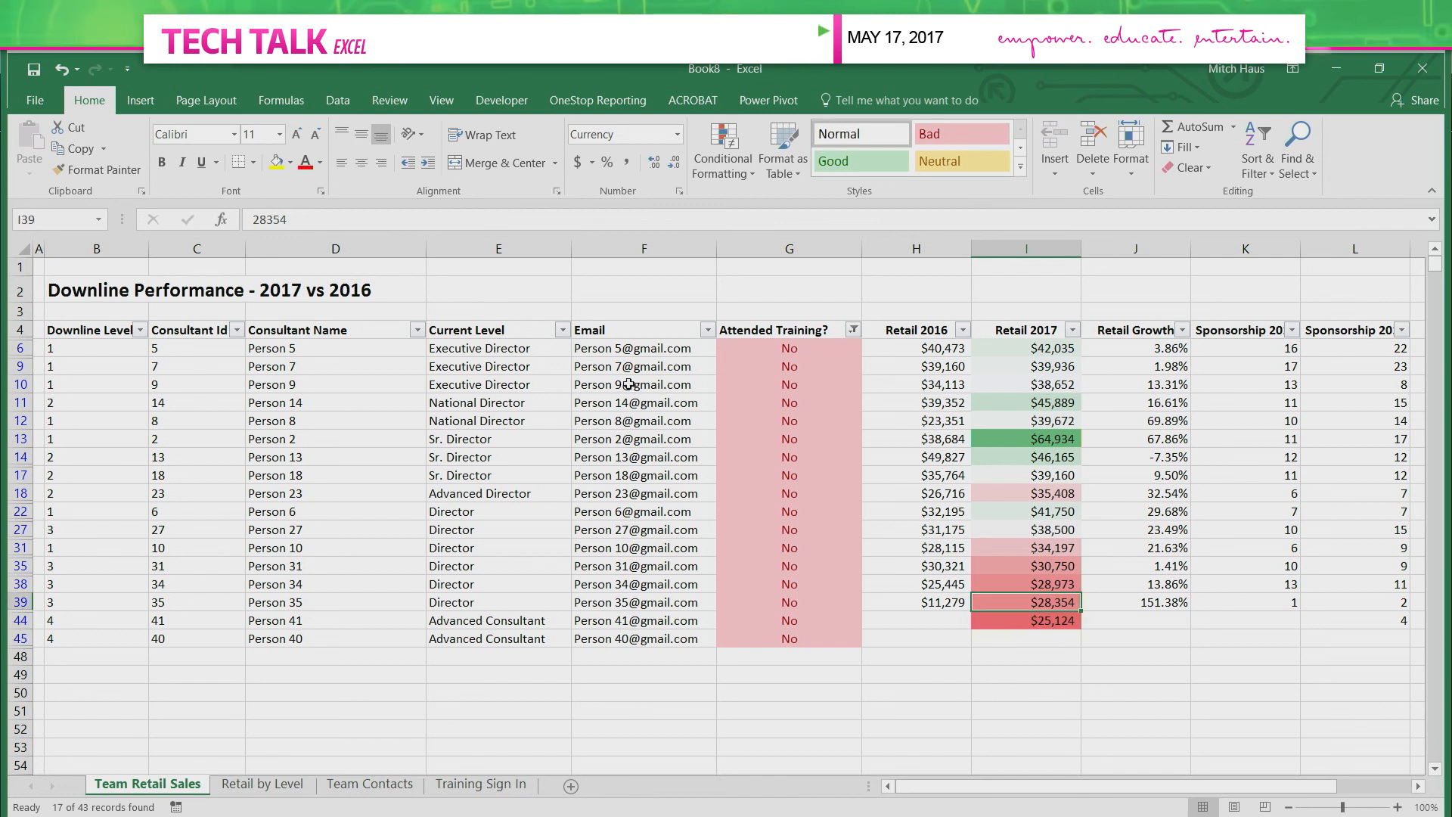
{"action": "left_click", "coordinate": [642, 347]}
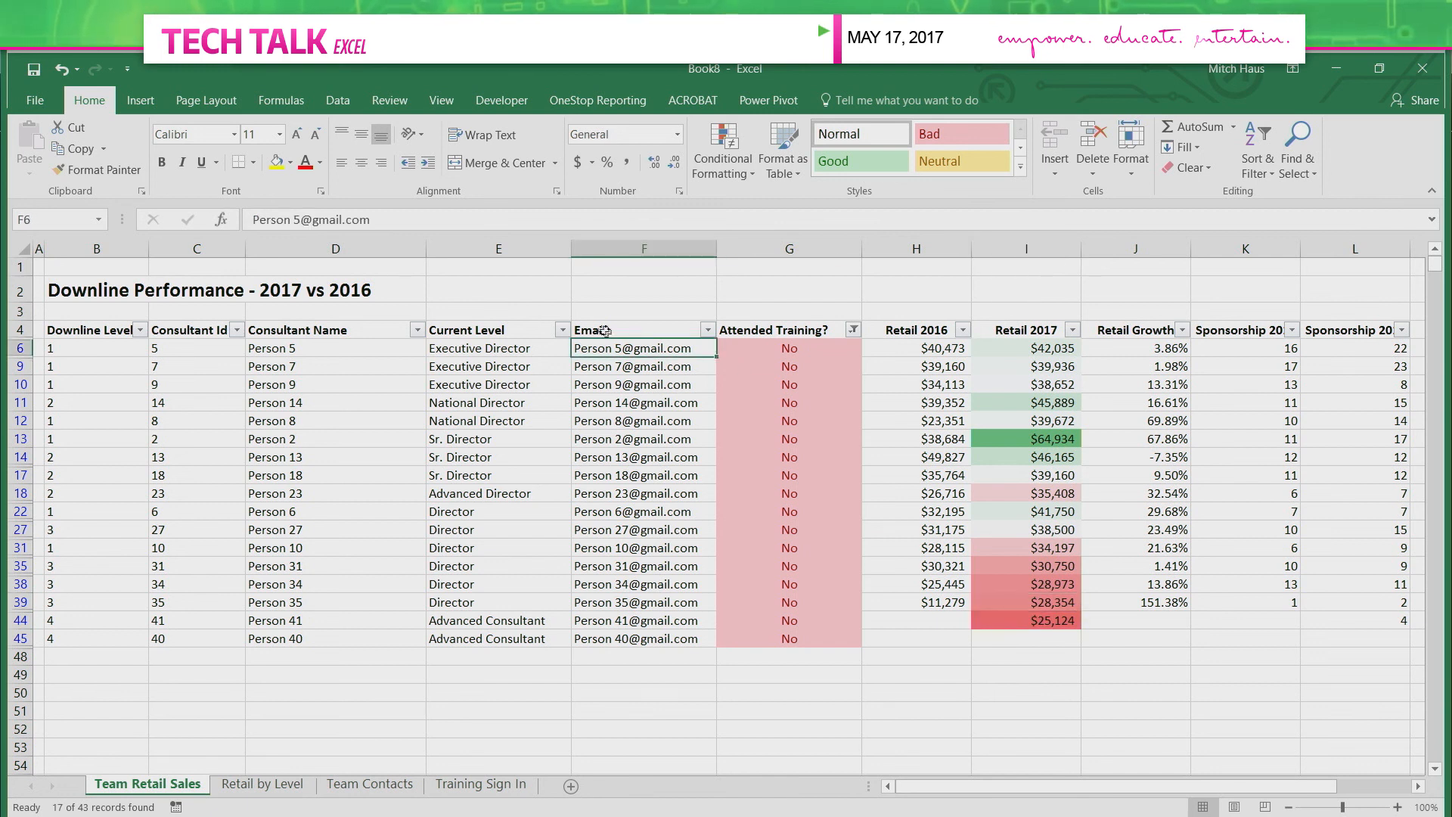